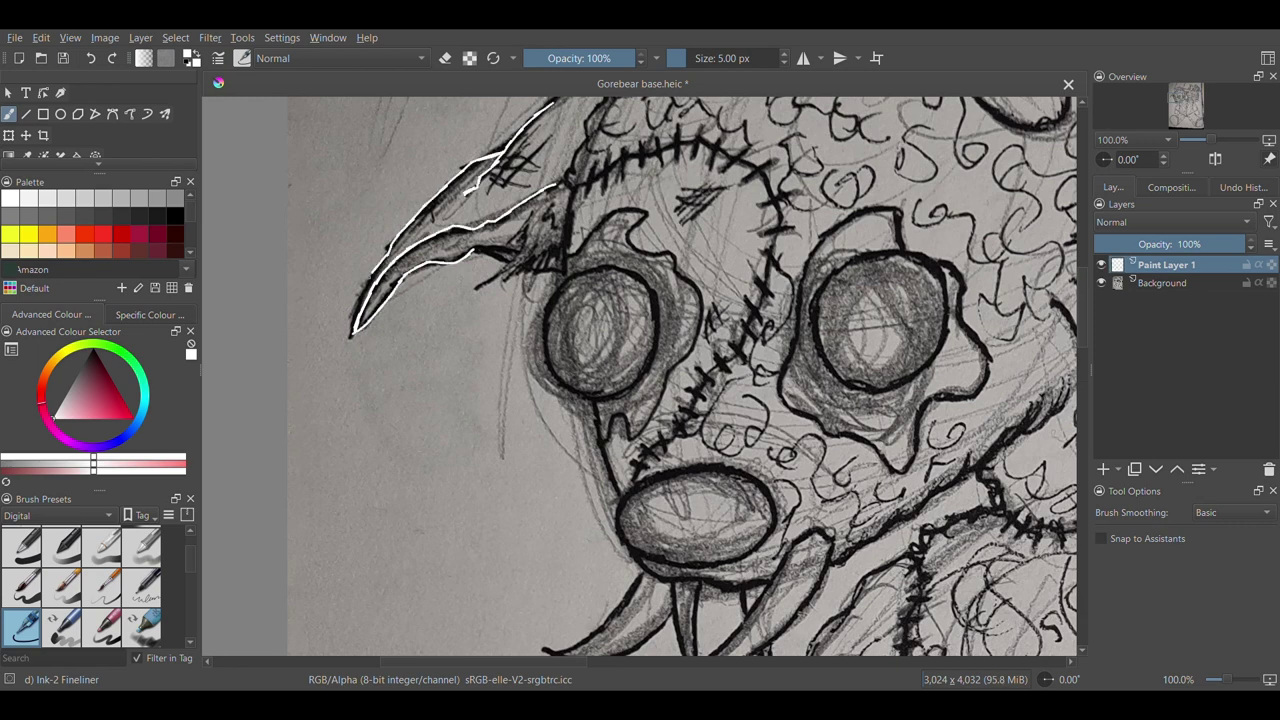
Trace the left head's remaining face lines in white, including the tattered ear edge, stitches, eyes, nose and jawline
{"action": "mouse_move", "coordinate": [531, 211]}
{"action": "left_mouse_down"}
{"action": "mouse_move", "coordinate": [536, 262]}
{"action": "mouse_move", "coordinate": [551, 222]}
{"action": "left_mouse_up"}
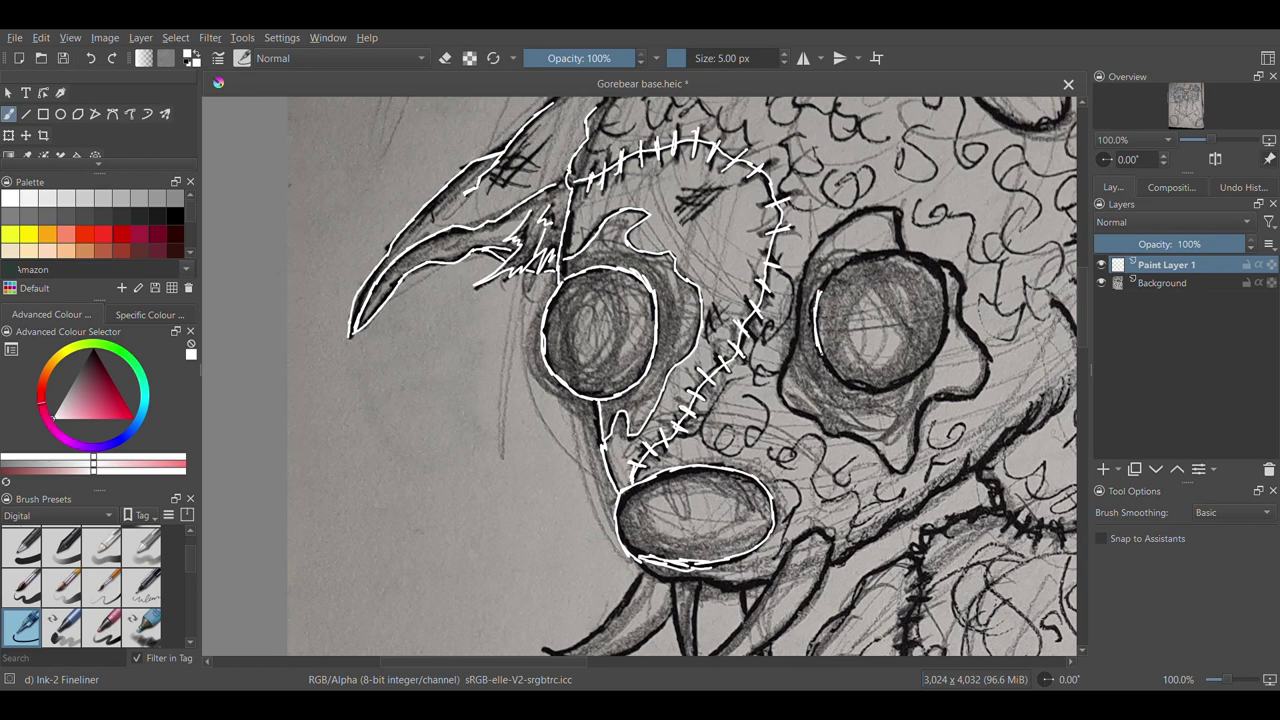
{"action": "mouse_move", "coordinate": [925, 378]}
{"action": "left_mouse_down"}
{"action": "mouse_move", "coordinate": [949, 328]}
{"action": "mouse_move", "coordinate": [940, 268]}
{"action": "mouse_move", "coordinate": [854, 258]}
{"action": "mouse_move", "coordinate": [800, 272]}
{"action": "mouse_move", "coordinate": [876, 207]}
{"action": "left_mouse_up"}
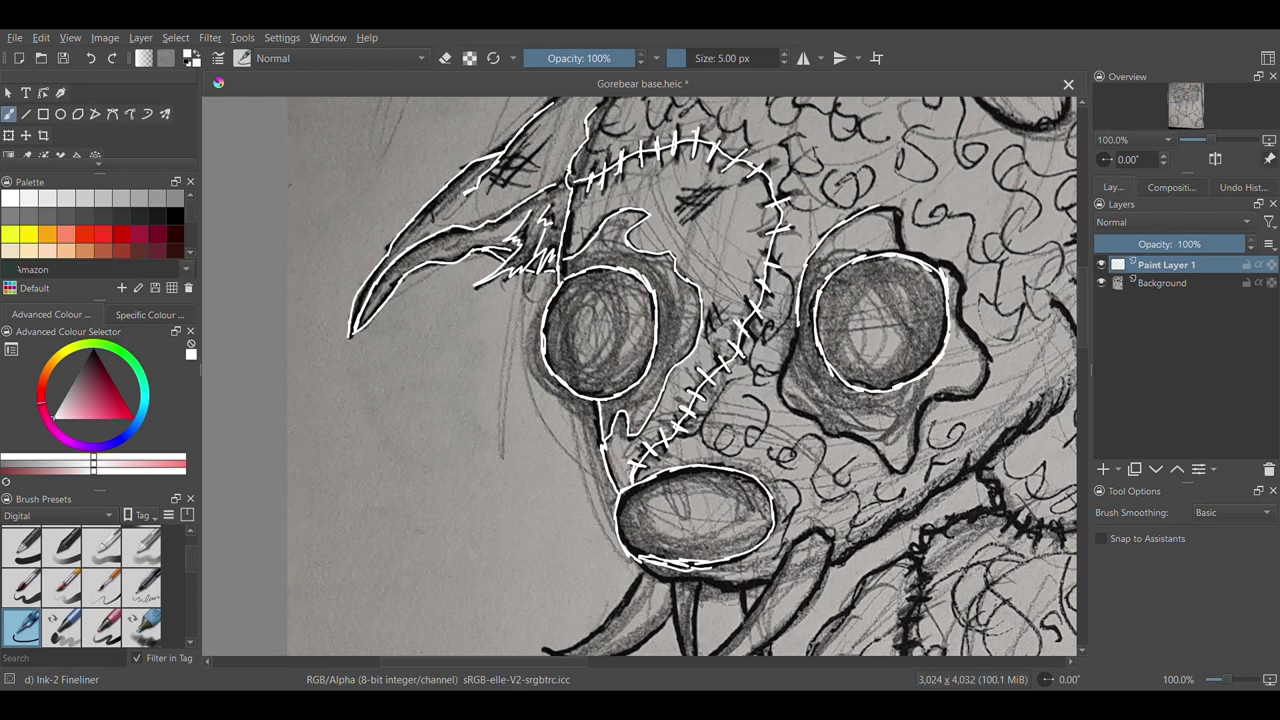
{"action": "left_click_drag", "start_coordinate": [972, 398], "coordinate": [850, 434]}
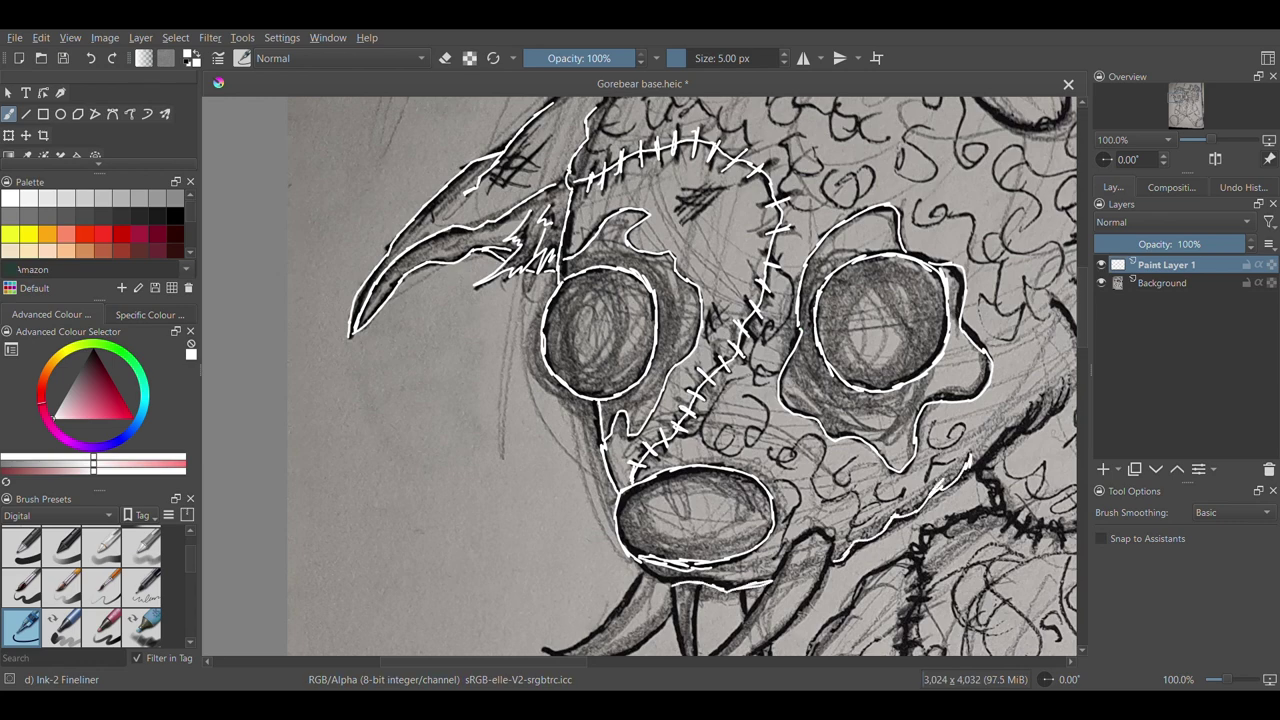
{"action": "mouse_move", "coordinate": [988, 458]}
{"action": "left_mouse_down"}
{"action": "mouse_move", "coordinate": [1037, 404]}
{"action": "mouse_move", "coordinate": [1066, 396]}
{"action": "left_mouse_up"}
Trace the left horn and the row of curled spikes across the top of the left head in white
{"action": "scroll", "coordinate": [1083, 283], "scroll_direction": "up", "scroll_amount": 2}
{"action": "scroll", "coordinate": [1083, 283], "scroll_direction": "up", "scroll_amount": 6}
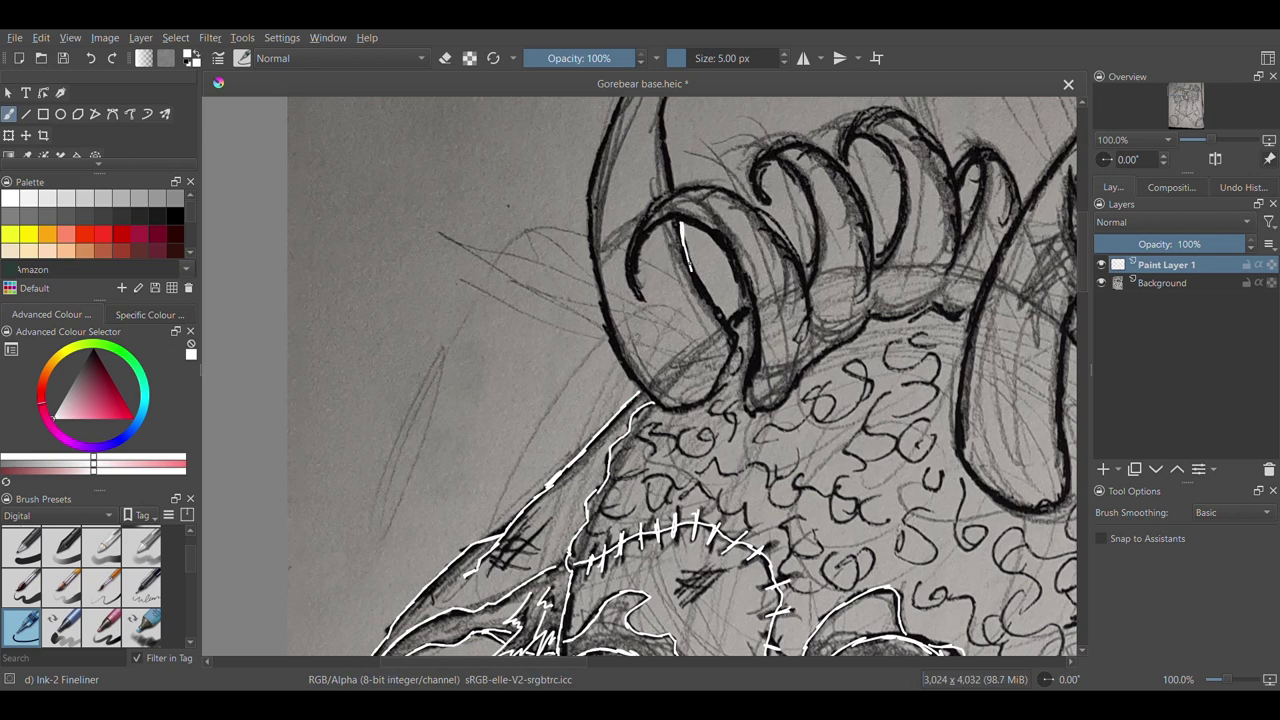
{"action": "mouse_move", "coordinate": [728, 362]}
{"action": "left_mouse_down"}
{"action": "mouse_move", "coordinate": [619, 355]}
{"action": "mouse_move", "coordinate": [593, 210]}
{"action": "mouse_move", "coordinate": [606, 125]}
{"action": "mouse_move", "coordinate": [626, 95]}
{"action": "mouse_move", "coordinate": [668, 186]}
{"action": "left_mouse_up"}
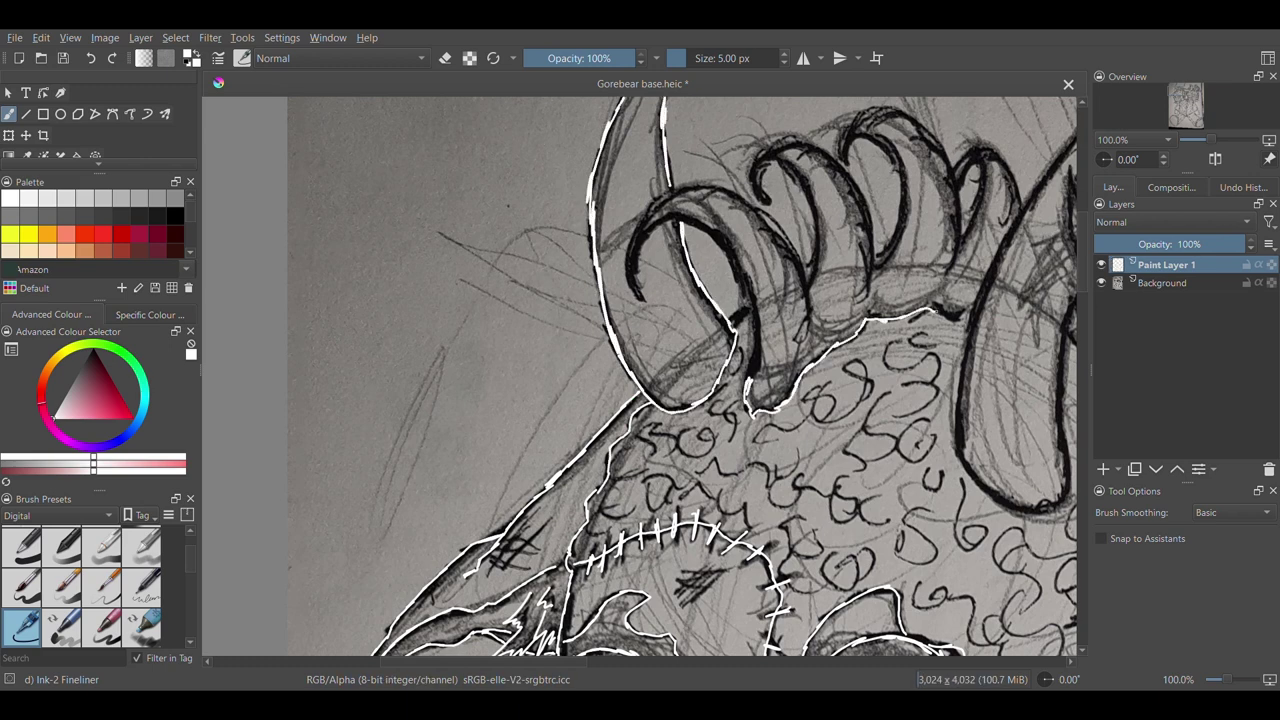
{"action": "mouse_move", "coordinate": [638, 298]}
{"action": "left_mouse_down"}
{"action": "mouse_move", "coordinate": [706, 228]}
{"action": "mouse_move", "coordinate": [750, 370]}
{"action": "left_mouse_up"}
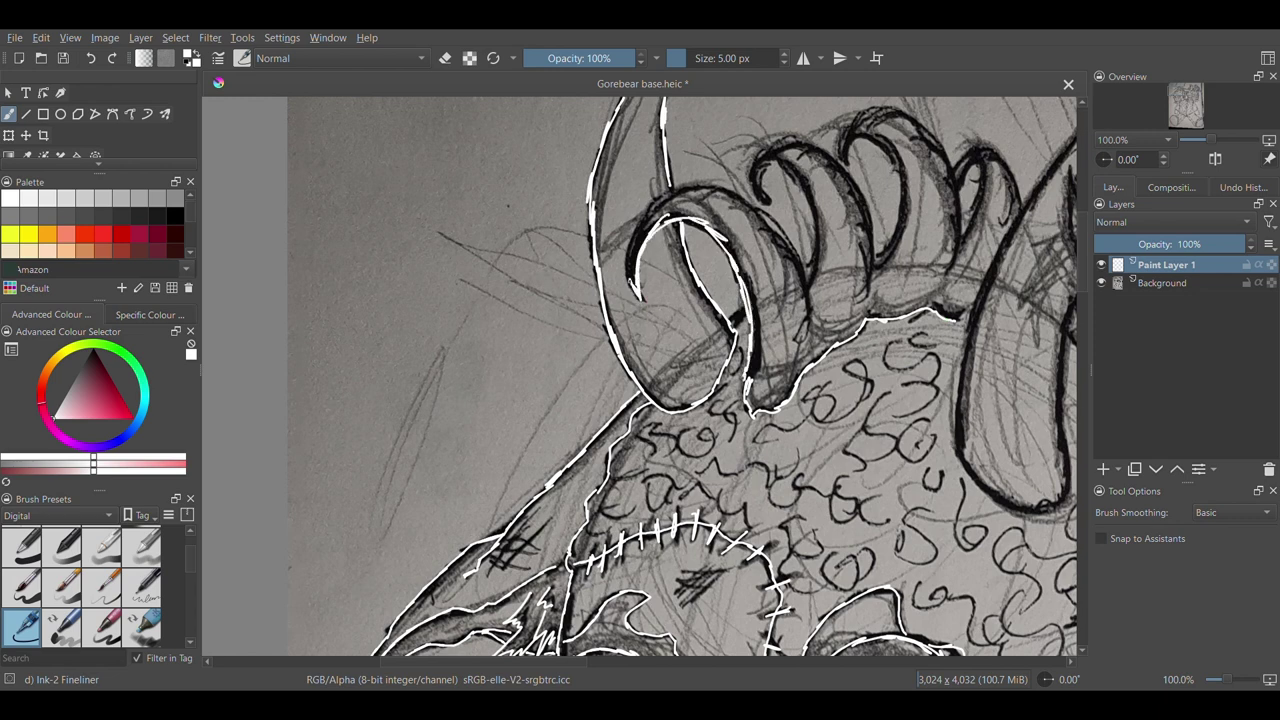
{"action": "mouse_move", "coordinate": [650, 200]}
{"action": "left_mouse_down"}
{"action": "mouse_move", "coordinate": [806, 290]}
{"action": "mouse_move", "coordinate": [805, 346]}
{"action": "left_mouse_up"}
{"action": "mouse_move", "coordinate": [815, 286]}
{"action": "left_mouse_down"}
{"action": "mouse_move", "coordinate": [805, 195]}
{"action": "mouse_move", "coordinate": [775, 160]}
{"action": "left_mouse_up"}
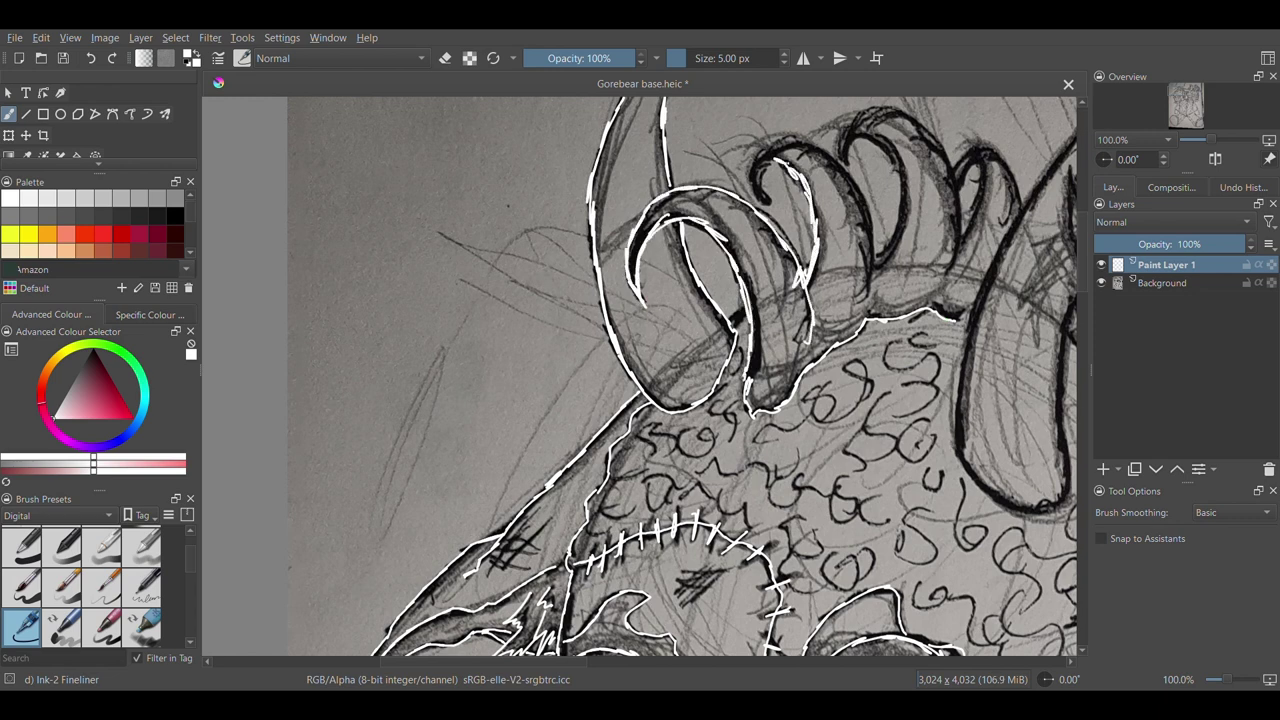
{"action": "mouse_move", "coordinate": [902, 230]}
{"action": "left_mouse_down"}
{"action": "mouse_move", "coordinate": [858, 135]}
{"action": "mouse_move", "coordinate": [873, 122]}
{"action": "mouse_move", "coordinate": [918, 165]}
{"action": "mouse_move", "coordinate": [961, 238]}
{"action": "left_mouse_up"}
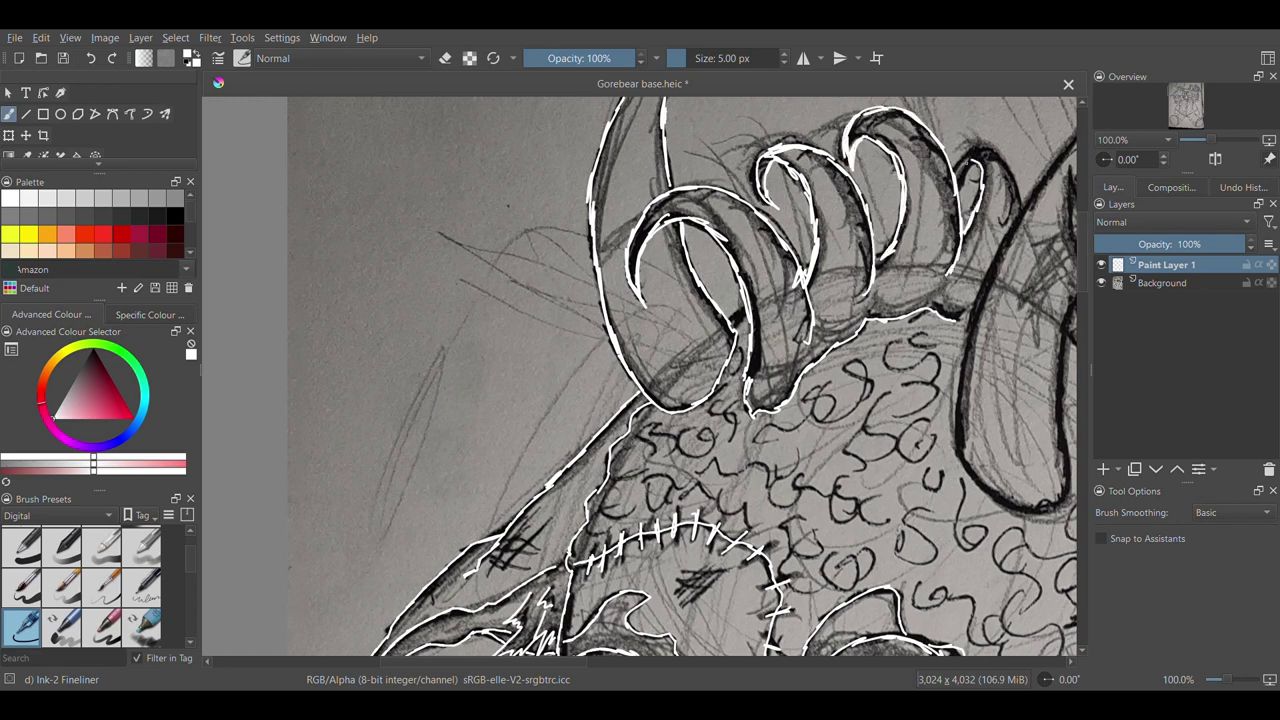
{"action": "left_click_drag", "start_coordinate": [992, 157], "coordinate": [1018, 214]}
Trace the left head's second horn and the tapering tips of both horns in white
{"action": "mouse_move", "coordinate": [958, 448]}
{"action": "left_mouse_down"}
{"action": "mouse_move", "coordinate": [1071, 486]}
{"action": "mouse_move", "coordinate": [1066, 324]}
{"action": "left_mouse_up"}
{"action": "mouse_move", "coordinate": [961, 332]}
{"action": "left_mouse_down"}
{"action": "mouse_move", "coordinate": [982, 258]}
{"action": "mouse_move", "coordinate": [1068, 153]}
{"action": "left_mouse_up"}
{"action": "left_click_drag", "start_coordinate": [434, 662], "coordinate": [514, 663]}
{"action": "left_click_drag", "start_coordinate": [1082, 273], "coordinate": [1083, 232]}
{"action": "mouse_move", "coordinate": [298, 356]}
{"action": "left_mouse_down"}
{"action": "mouse_move", "coordinate": [426, 152]}
{"action": "mouse_move", "coordinate": [368, 310]}
{"action": "left_mouse_up"}
{"action": "mouse_move", "coordinate": [750, 398]}
{"action": "left_mouse_down"}
{"action": "mouse_move", "coordinate": [873, 175]}
{"action": "mouse_move", "coordinate": [859, 290]}
{"action": "mouse_move", "coordinate": [788, 462]}
{"action": "left_mouse_up"}
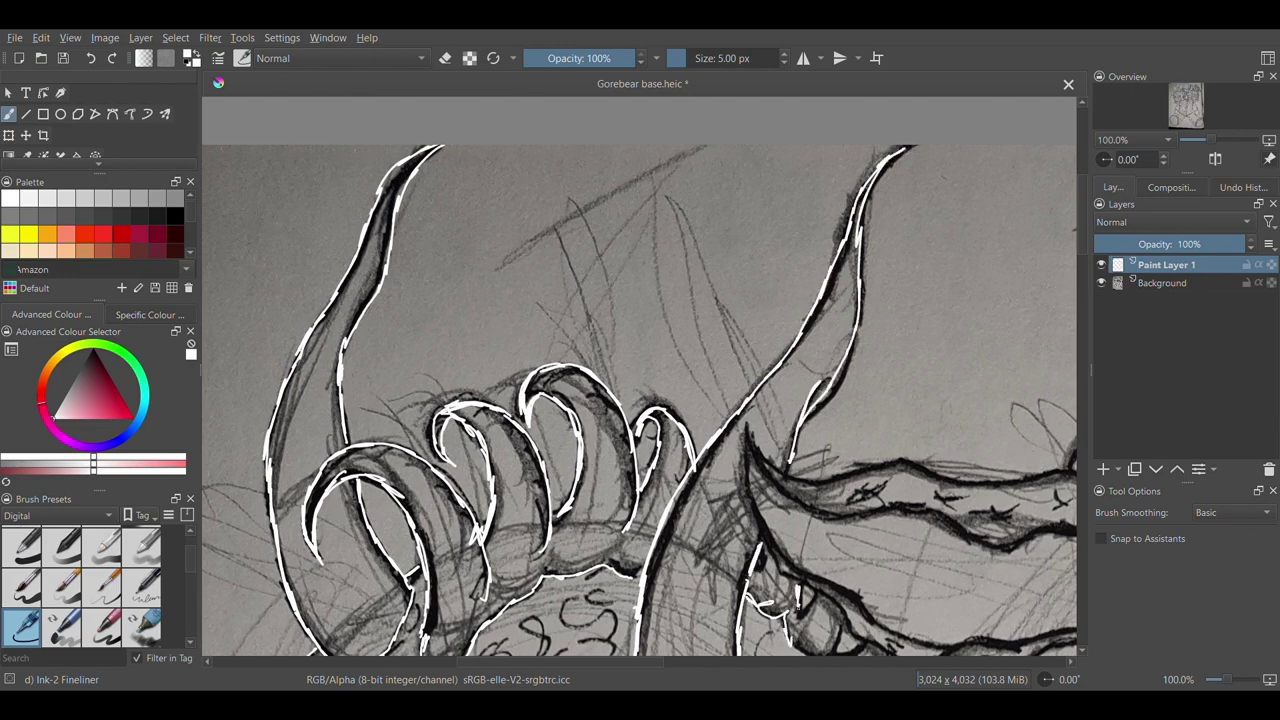
Trace the small spikes along the back of the left head, behind the second horn
{"action": "left_click_drag", "start_coordinate": [1083, 234], "coordinate": [1083, 296]}
{"action": "left_click_drag", "start_coordinate": [789, 225], "coordinate": [827, 267]}
{"action": "mouse_move", "coordinate": [900, 386]}
{"action": "left_mouse_down"}
{"action": "mouse_move", "coordinate": [890, 254]}
{"action": "mouse_move", "coordinate": [832, 232]}
{"action": "left_mouse_up"}
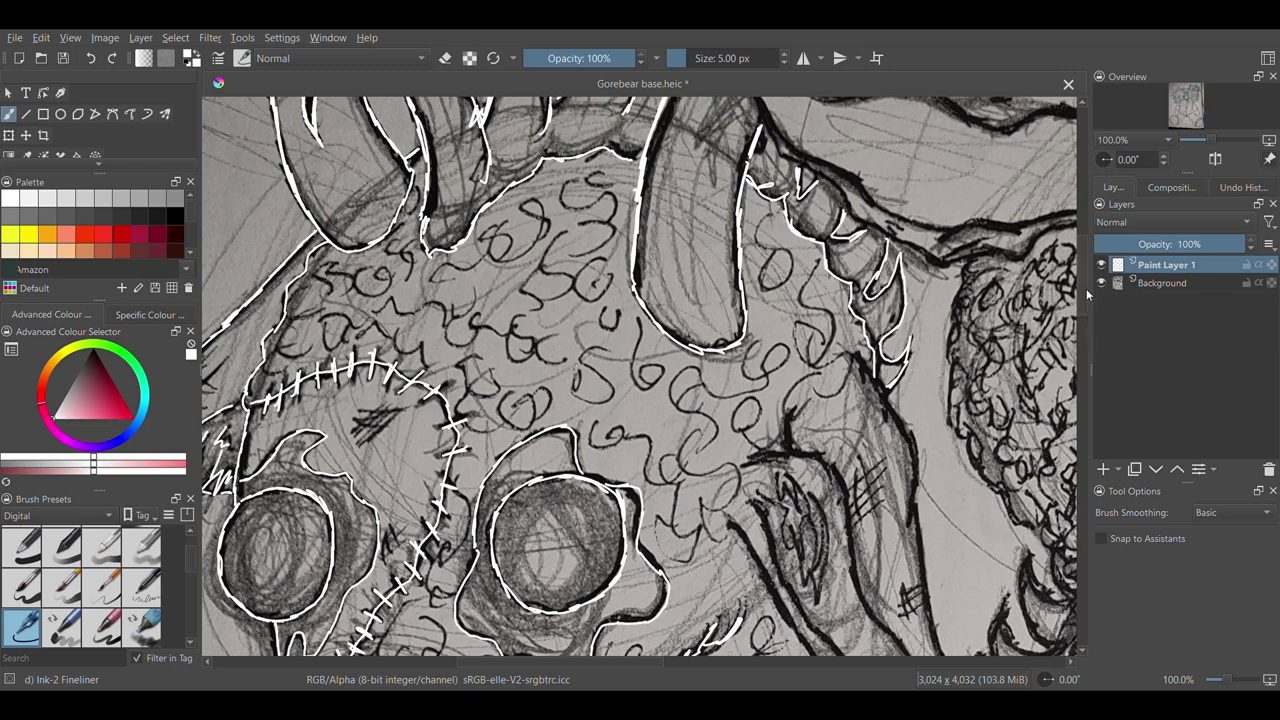
Trace the outer and inner contours of the ear on the back of the left head, including its ragged inner lines
{"action": "scroll", "coordinate": [1085, 295], "scroll_direction": "down", "scroll_amount": 2}
{"action": "scroll", "coordinate": [1081, 288], "scroll_direction": "up", "scroll_amount": 1}
{"action": "mouse_move", "coordinate": [852, 210]}
{"action": "left_mouse_down"}
{"action": "mouse_move", "coordinate": [921, 322]}
{"action": "mouse_move", "coordinate": [907, 395]}
{"action": "mouse_move", "coordinate": [966, 580]}
{"action": "left_mouse_up"}
{"action": "left_click_drag", "start_coordinate": [787, 311], "coordinate": [827, 323]}
{"action": "mouse_move", "coordinate": [827, 323]}
{"action": "left_mouse_down"}
{"action": "mouse_move", "coordinate": [859, 435]}
{"action": "mouse_move", "coordinate": [958, 578]}
{"action": "left_mouse_up"}
{"action": "left_click_drag", "start_coordinate": [956, 580], "coordinate": [848, 526]}
{"action": "mouse_move", "coordinate": [754, 359]}
{"action": "left_mouse_down"}
{"action": "mouse_move", "coordinate": [796, 454]}
{"action": "mouse_move", "coordinate": [852, 526]}
{"action": "left_mouse_up"}
{"action": "mouse_move", "coordinate": [726, 381]}
{"action": "left_mouse_down"}
{"action": "mouse_move", "coordinate": [777, 462]}
{"action": "mouse_move", "coordinate": [950, 592]}
{"action": "left_mouse_up"}
{"action": "mouse_move", "coordinate": [785, 382]}
{"action": "left_mouse_down"}
{"action": "mouse_move", "coordinate": [830, 385]}
{"action": "mouse_move", "coordinate": [776, 346]}
{"action": "left_mouse_up"}
Trace the left head's neck seam and the tusks and teeth hanging below its jaw
{"action": "left_click_drag", "start_coordinate": [1083, 299], "coordinate": [1083, 345]}
{"action": "mouse_move", "coordinate": [655, 237]}
{"action": "left_mouse_down"}
{"action": "mouse_move", "coordinate": [838, 240]}
{"action": "mouse_move", "coordinate": [676, 282]}
{"action": "mouse_move", "coordinate": [598, 300]}
{"action": "left_mouse_up"}
{"action": "mouse_move", "coordinate": [508, 298]}
{"action": "left_mouse_down"}
{"action": "mouse_move", "coordinate": [398, 438]}
{"action": "mouse_move", "coordinate": [397, 406]}
{"action": "left_mouse_up"}
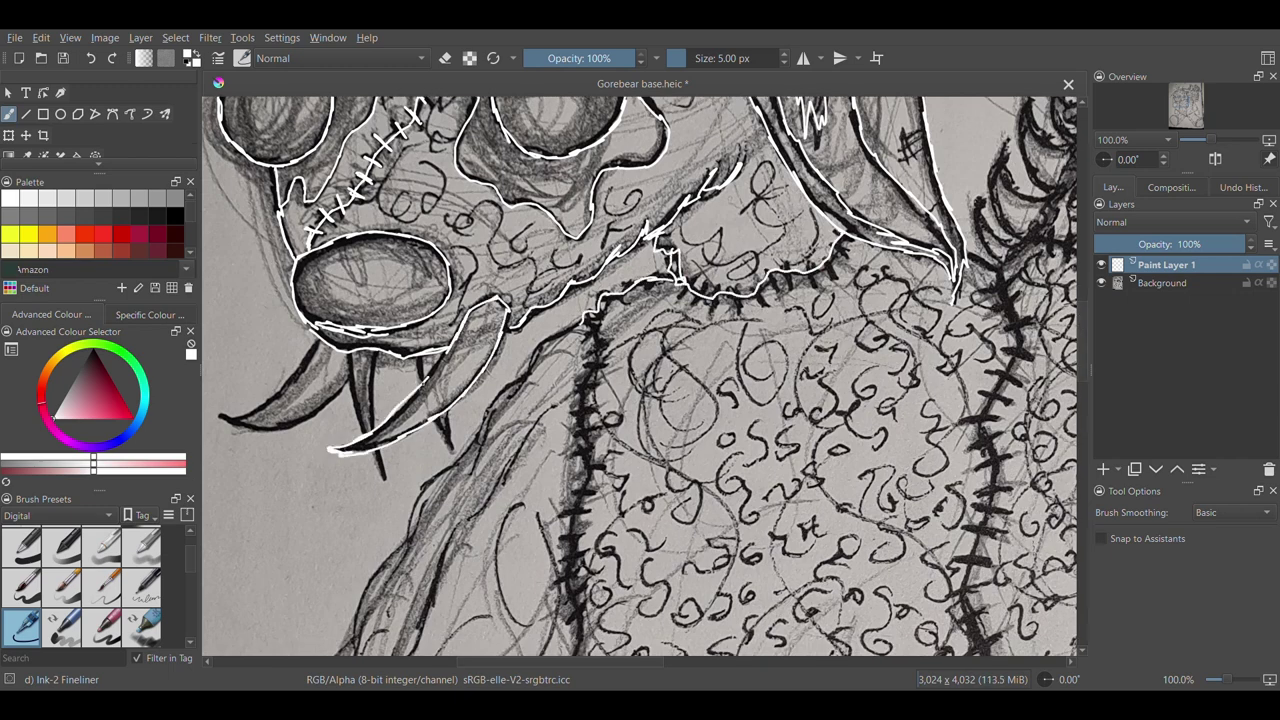
{"action": "mouse_move", "coordinate": [366, 360]}
{"action": "left_mouse_down"}
{"action": "mouse_move", "coordinate": [374, 352]}
{"action": "mouse_move", "coordinate": [220, 420]}
{"action": "mouse_move", "coordinate": [350, 392]}
{"action": "left_mouse_up"}
Trace the left chest seam and upper arm contour, adding short stitch marks along the neck and chest seams
{"action": "left_click_drag", "start_coordinate": [596, 318], "coordinate": [580, 630]}
{"action": "left_click_drag", "start_coordinate": [484, 430], "coordinate": [362, 618]}
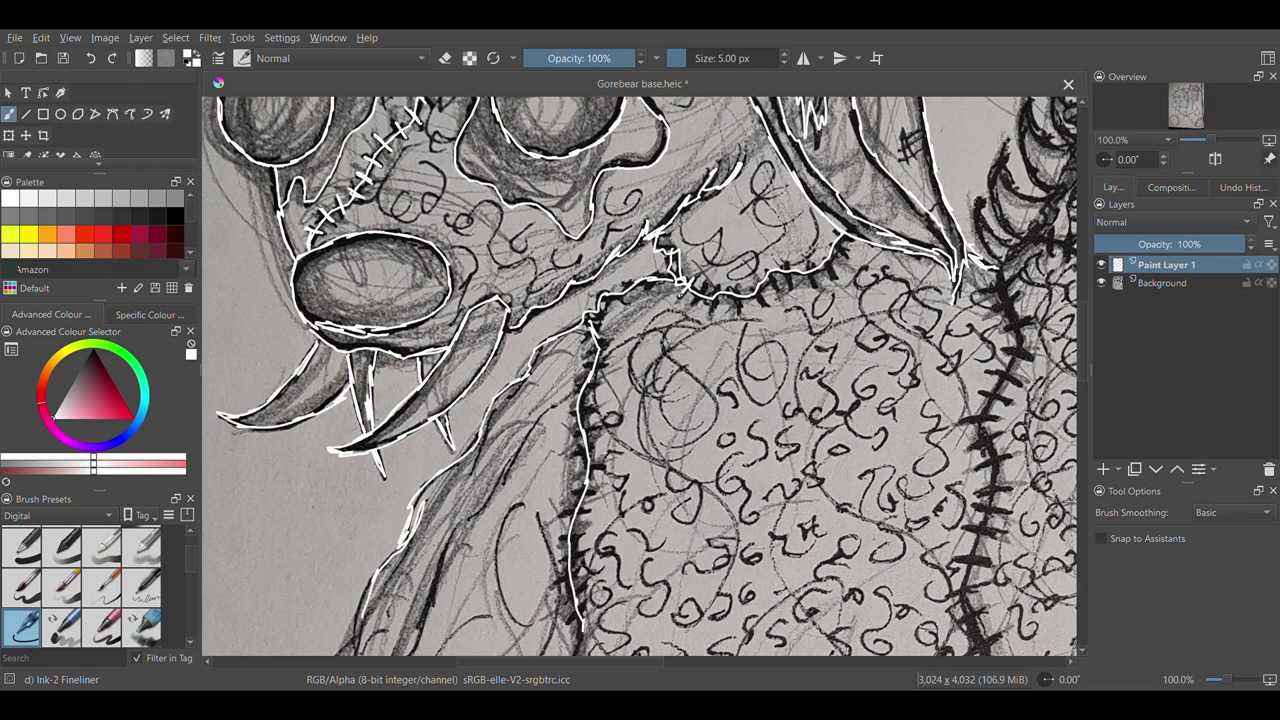
{"action": "left_click_drag", "start_coordinate": [750, 285], "coordinate": [762, 306]}
{"action": "left_click_drag", "start_coordinate": [766, 269], "coordinate": [775, 289]}
{"action": "left_click_drag", "start_coordinate": [784, 261], "coordinate": [788, 287]}
{"action": "left_click_drag", "start_coordinate": [806, 257], "coordinate": [810, 287]}
{"action": "left_click_drag", "start_coordinate": [590, 349], "coordinate": [610, 345]}
{"action": "left_click_drag", "start_coordinate": [585, 360], "coordinate": [607, 355]}
{"action": "left_click_drag", "start_coordinate": [582, 372], "coordinate": [605, 367]}
{"action": "left_click_drag", "start_coordinate": [578, 385], "coordinate": [602, 380]}
{"action": "left_click_drag", "start_coordinate": [575, 398], "coordinate": [599, 393]}
{"action": "left_click_drag", "start_coordinate": [571, 410], "coordinate": [596, 405]}
{"action": "left_click_drag", "start_coordinate": [567, 423], "coordinate": [593, 418]}
Trace the left arm's inner and outer contours down to the jagged seam at its lower end
{"action": "left_click_drag", "start_coordinate": [1083, 319], "coordinate": [1085, 371]}
{"action": "mouse_move", "coordinate": [305, 426]}
{"action": "left_mouse_down"}
{"action": "mouse_move", "coordinate": [295, 399]}
{"action": "mouse_move", "coordinate": [336, 296]}
{"action": "left_mouse_up"}
{"action": "mouse_move", "coordinate": [320, 308]}
{"action": "left_mouse_down"}
{"action": "mouse_move", "coordinate": [384, 222]}
{"action": "mouse_move", "coordinate": [362, 256]}
{"action": "left_mouse_up"}
{"action": "mouse_move", "coordinate": [386, 375]}
{"action": "left_mouse_down"}
{"action": "mouse_move", "coordinate": [422, 242]}
{"action": "mouse_move", "coordinate": [483, 136]}
{"action": "left_mouse_up"}
{"action": "mouse_move", "coordinate": [510, 524]}
{"action": "left_mouse_down"}
{"action": "mouse_move", "coordinate": [563, 420]}
{"action": "mouse_move", "coordinate": [559, 348]}
{"action": "left_mouse_up"}
{"action": "left_click_drag", "start_coordinate": [560, 348], "coordinate": [577, 299]}
{"action": "left_click_drag", "start_coordinate": [573, 302], "coordinate": [584, 257]}
{"action": "left_click_drag", "start_coordinate": [330, 436], "coordinate": [502, 526]}
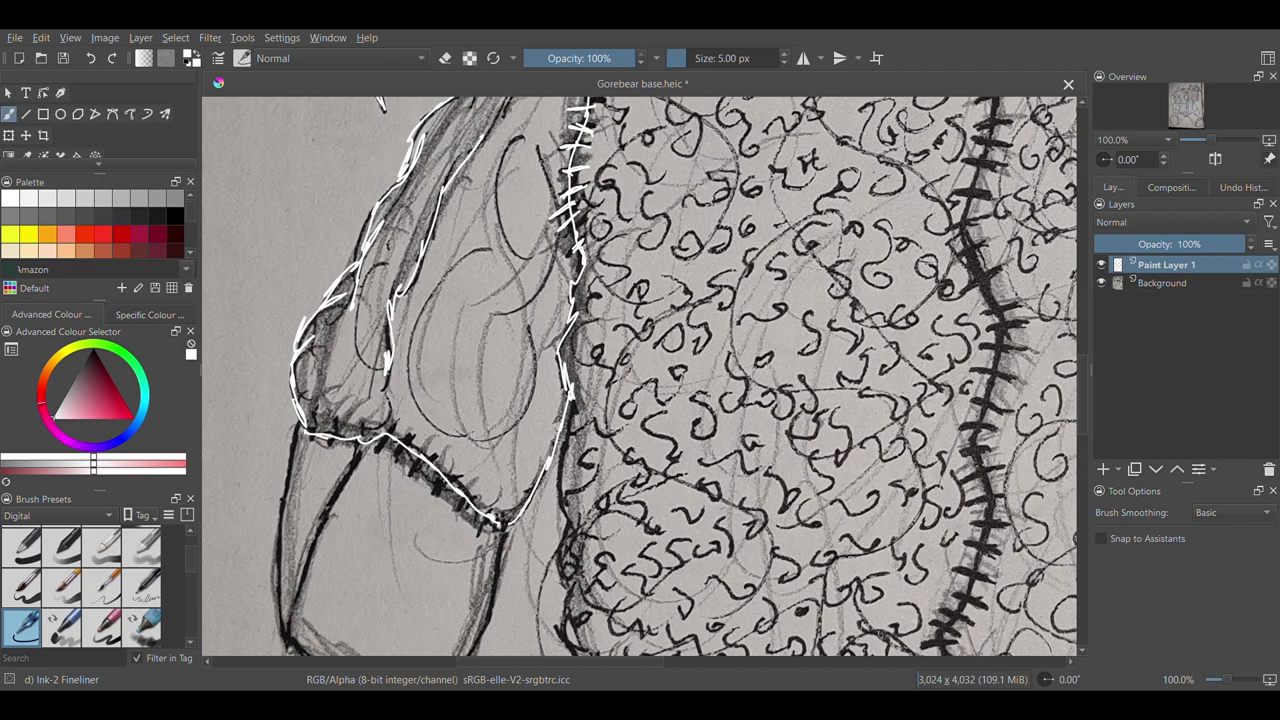
Trace the left forearm's pointed outline below the seam and add stitch marks across the seam
{"action": "scroll", "coordinate": [502, 526], "scroll_direction": "down", "scroll_amount": 2}
{"action": "left_click_drag", "start_coordinate": [296, 286], "coordinate": [288, 502]}
{"action": "left_click_drag", "start_coordinate": [370, 300], "coordinate": [296, 436]}
{"action": "mouse_move", "coordinate": [288, 502]}
{"action": "left_mouse_down"}
{"action": "mouse_move", "coordinate": [490, 480]}
{"action": "mouse_move", "coordinate": [496, 376]}
{"action": "left_mouse_up"}
{"action": "left_click_drag", "start_coordinate": [318, 276], "coordinate": [310, 302]}
{"action": "mouse_move", "coordinate": [342, 288]}
{"action": "left_mouse_down"}
{"action": "mouse_move", "coordinate": [334, 306]}
{"action": "mouse_move", "coordinate": [384, 308]}
{"action": "left_mouse_up"}
{"action": "left_click_drag", "start_coordinate": [426, 310], "coordinate": [416, 336]}
{"action": "left_click_drag", "start_coordinate": [452, 332], "coordinate": [440, 362]}
Trace the body's lower left edge and the left leg's hip and side contours in white
{"action": "mouse_move", "coordinate": [572, 256]}
{"action": "left_mouse_down"}
{"action": "mouse_move", "coordinate": [562, 410]}
{"action": "mouse_move", "coordinate": [583, 527]}
{"action": "left_mouse_up"}
{"action": "mouse_move", "coordinate": [1083, 388]}
{"action": "left_mouse_down"}
{"action": "mouse_move", "coordinate": [1084, 292]}
{"action": "mouse_move", "coordinate": [1075, 426]}
{"action": "left_mouse_up"}
{"action": "left_click_drag", "start_coordinate": [398, 345], "coordinate": [578, 214]}
{"action": "left_click_drag", "start_coordinate": [905, 400], "coordinate": [700, 648]}
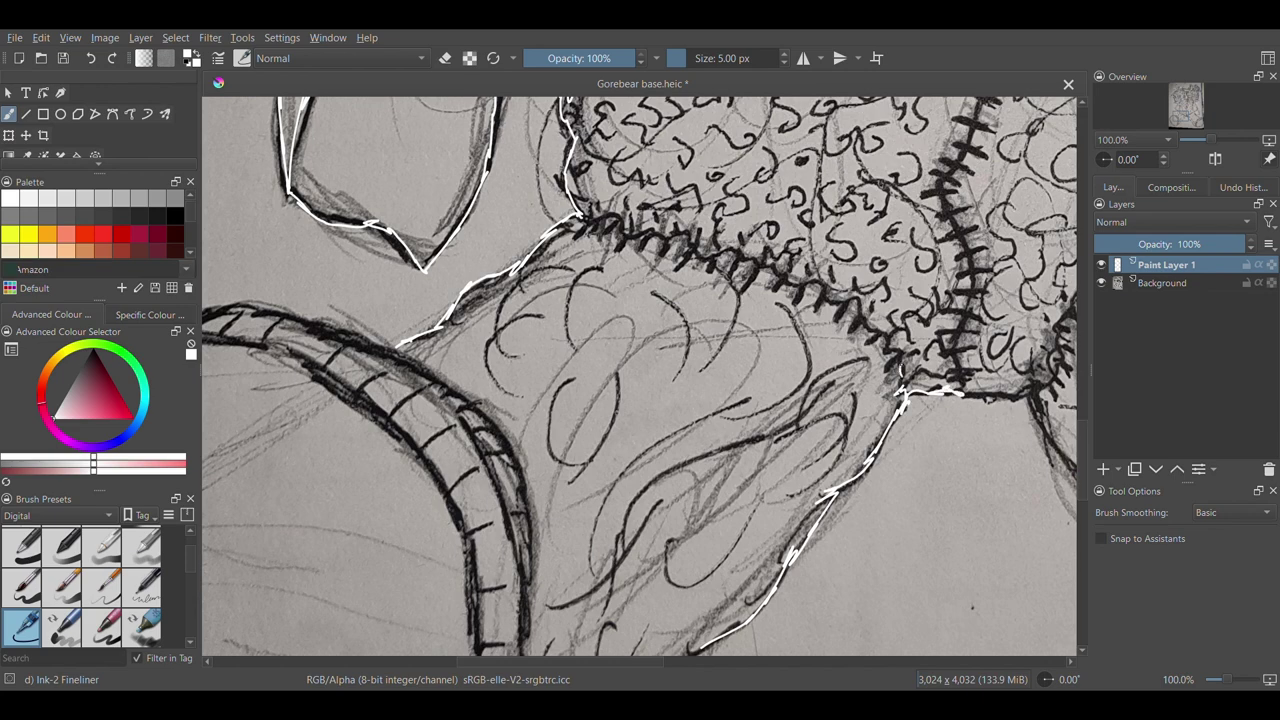
{"action": "mouse_move", "coordinate": [812, 290]}
{"action": "left_mouse_down"}
{"action": "mouse_move", "coordinate": [572, 208]}
{"action": "mouse_move", "coordinate": [664, 254]}
{"action": "mouse_move", "coordinate": [828, 300]}
{"action": "left_mouse_up"}
{"action": "left_click_drag", "start_coordinate": [568, 590], "coordinate": [822, 384]}
Trace the lower-left contours of the leg and the segmented band beside it
{"action": "mouse_move", "coordinate": [467, 660]}
{"action": "left_mouse_down"}
{"action": "mouse_move", "coordinate": [674, 660]}
{"action": "mouse_move", "coordinate": [389, 660]}
{"action": "left_mouse_up"}
{"action": "mouse_move", "coordinate": [1085, 437]}
{"action": "left_mouse_down"}
{"action": "mouse_move", "coordinate": [1087, 358]}
{"action": "mouse_move", "coordinate": [1087, 476]}
{"action": "left_mouse_up"}
{"action": "left_click_drag", "start_coordinate": [840, 581], "coordinate": [1030, 399]}
{"action": "mouse_move", "coordinate": [748, 634]}
{"action": "left_mouse_down"}
{"action": "mouse_move", "coordinate": [805, 430]}
{"action": "mouse_move", "coordinate": [726, 178]}
{"action": "mouse_move", "coordinate": [664, 136]}
{"action": "left_mouse_up"}
{"action": "mouse_move", "coordinate": [758, 645]}
{"action": "left_mouse_down"}
{"action": "mouse_move", "coordinate": [829, 599]}
{"action": "mouse_move", "coordinate": [860, 320]}
{"action": "left_mouse_up"}
{"action": "left_click_drag", "start_coordinate": [355, 296], "coordinate": [383, 344]}
Trace the outer and inner edges of the segmented band arching beside the left leg
{"action": "mouse_move", "coordinate": [372, 306]}
{"action": "left_mouse_down"}
{"action": "mouse_move", "coordinate": [484, 550]}
{"action": "mouse_move", "coordinate": [646, 655]}
{"action": "left_mouse_up"}
{"action": "left_click_drag", "start_coordinate": [716, 655], "coordinate": [768, 637]}
{"action": "mouse_move", "coordinate": [1086, 512]}
{"action": "left_mouse_down"}
{"action": "mouse_move", "coordinate": [1086, 431]}
{"action": "mouse_move", "coordinate": [1086, 470]}
{"action": "left_mouse_up"}
{"action": "left_click_drag", "start_coordinate": [370, 592], "coordinate": [481, 388]}
{"action": "mouse_move", "coordinate": [446, 425]}
{"action": "left_mouse_down"}
{"action": "mouse_move", "coordinate": [687, 365]}
{"action": "mouse_move", "coordinate": [798, 412]}
{"action": "left_mouse_up"}
{"action": "left_click_drag", "start_coordinate": [804, 430], "coordinate": [866, 598]}
{"action": "left_click_drag", "start_coordinate": [488, 378], "coordinate": [702, 444]}
{"action": "left_click_drag", "start_coordinate": [770, 404], "coordinate": [818, 490]}
{"action": "left_click_drag", "start_coordinate": [798, 442], "coordinate": [864, 588]}
Trace the lower right belly seam with stitch marks and the upper contour of the right leg
{"action": "left_click_drag", "start_coordinate": [564, 663], "coordinate": [765, 668]}
{"action": "mouse_move", "coordinate": [466, 432]}
{"action": "left_mouse_down"}
{"action": "mouse_move", "coordinate": [570, 340]}
{"action": "mouse_move", "coordinate": [752, 238]}
{"action": "mouse_move", "coordinate": [850, 135]}
{"action": "left_mouse_up"}
{"action": "left_click_drag", "start_coordinate": [838, 192], "coordinate": [920, 290]}
{"action": "left_click_drag", "start_coordinate": [520, 430], "coordinate": [662, 642]}
{"action": "left_click_drag", "start_coordinate": [904, 248], "coordinate": [974, 298]}
{"action": "left_click_drag", "start_coordinate": [998, 310], "coordinate": [1051, 422]}
{"action": "mouse_move", "coordinate": [526, 421]}
{"action": "left_mouse_down"}
{"action": "mouse_move", "coordinate": [550, 438]}
{"action": "mouse_move", "coordinate": [560, 423]}
{"action": "left_mouse_up"}
{"action": "left_click_drag", "start_coordinate": [579, 310], "coordinate": [584, 345]}
{"action": "mouse_move", "coordinate": [606, 292]}
{"action": "left_mouse_down"}
{"action": "mouse_move", "coordinate": [609, 327]}
{"action": "mouse_move", "coordinate": [640, 320]}
{"action": "left_mouse_up"}
{"action": "left_click_drag", "start_coordinate": [658, 284], "coordinate": [661, 311]}
{"action": "left_click_drag", "start_coordinate": [790, 202], "coordinate": [798, 223]}
{"action": "left_click_drag", "start_coordinate": [806, 198], "coordinate": [814, 217]}
Trace the right leg's outer contours and its inner fold lines further down the drawing
{"action": "mouse_move", "coordinate": [1082, 454]}
{"action": "left_mouse_down"}
{"action": "mouse_move", "coordinate": [1082, 400]}
{"action": "mouse_move", "coordinate": [1082, 504]}
{"action": "left_mouse_up"}
{"action": "left_click_drag", "start_coordinate": [662, 299], "coordinate": [768, 388]}
{"action": "left_click_drag", "start_coordinate": [750, 332], "coordinate": [842, 472]}
{"action": "left_click_drag", "start_coordinate": [816, 453], "coordinate": [868, 556]}
{"action": "mouse_move", "coordinate": [848, 498]}
{"action": "left_mouse_down"}
{"action": "mouse_move", "coordinate": [946, 622]}
{"action": "mouse_move", "coordinate": [974, 634]}
{"action": "left_mouse_up"}
{"action": "left_click_drag", "start_coordinate": [655, 101], "coordinate": [689, 174]}
{"action": "left_click_drag", "start_coordinate": [666, 133], "coordinate": [807, 339]}
{"action": "left_click_drag", "start_coordinate": [857, 394], "coordinate": [934, 464]}
Trace the upper outer arch of the segmented loop on the right and the adjoining leg lines
{"action": "left_click_drag", "start_coordinate": [644, 662], "coordinate": [754, 662]}
{"action": "mouse_move", "coordinate": [1083, 476]}
{"action": "left_mouse_down"}
{"action": "mouse_move", "coordinate": [1084, 388]}
{"action": "mouse_move", "coordinate": [1084, 462]}
{"action": "left_mouse_up"}
{"action": "left_click_drag", "start_coordinate": [645, 150], "coordinate": [733, 226]}
{"action": "left_click_drag", "start_coordinate": [712, 183], "coordinate": [774, 294]}
{"action": "left_click_drag", "start_coordinate": [768, 292], "coordinate": [860, 240]}
{"action": "left_click_drag", "start_coordinate": [814, 256], "coordinate": [994, 346]}
{"action": "left_click_drag", "start_coordinate": [767, 292], "coordinate": [634, 381]}
{"action": "left_click_drag", "start_coordinate": [672, 352], "coordinate": [562, 580]}
Trace the right segmented loop's base edges and the inner line of its left side
{"action": "mouse_move", "coordinate": [1084, 497]}
{"action": "left_mouse_down"}
{"action": "mouse_move", "coordinate": [1086, 414]}
{"action": "mouse_move", "coordinate": [1085, 542]}
{"action": "left_mouse_up"}
{"action": "mouse_move", "coordinate": [559, 253]}
{"action": "left_mouse_down"}
{"action": "mouse_move", "coordinate": [562, 274]}
{"action": "mouse_move", "coordinate": [898, 446]}
{"action": "mouse_move", "coordinate": [990, 196]}
{"action": "left_mouse_up"}
{"action": "mouse_move", "coordinate": [612, 262]}
{"action": "left_mouse_down"}
{"action": "mouse_move", "coordinate": [614, 350]}
{"action": "mouse_move", "coordinate": [964, 332]}
{"action": "mouse_move", "coordinate": [984, 248]}
{"action": "left_mouse_up"}
{"action": "left_click_drag", "start_coordinate": [620, 262], "coordinate": [750, 106]}
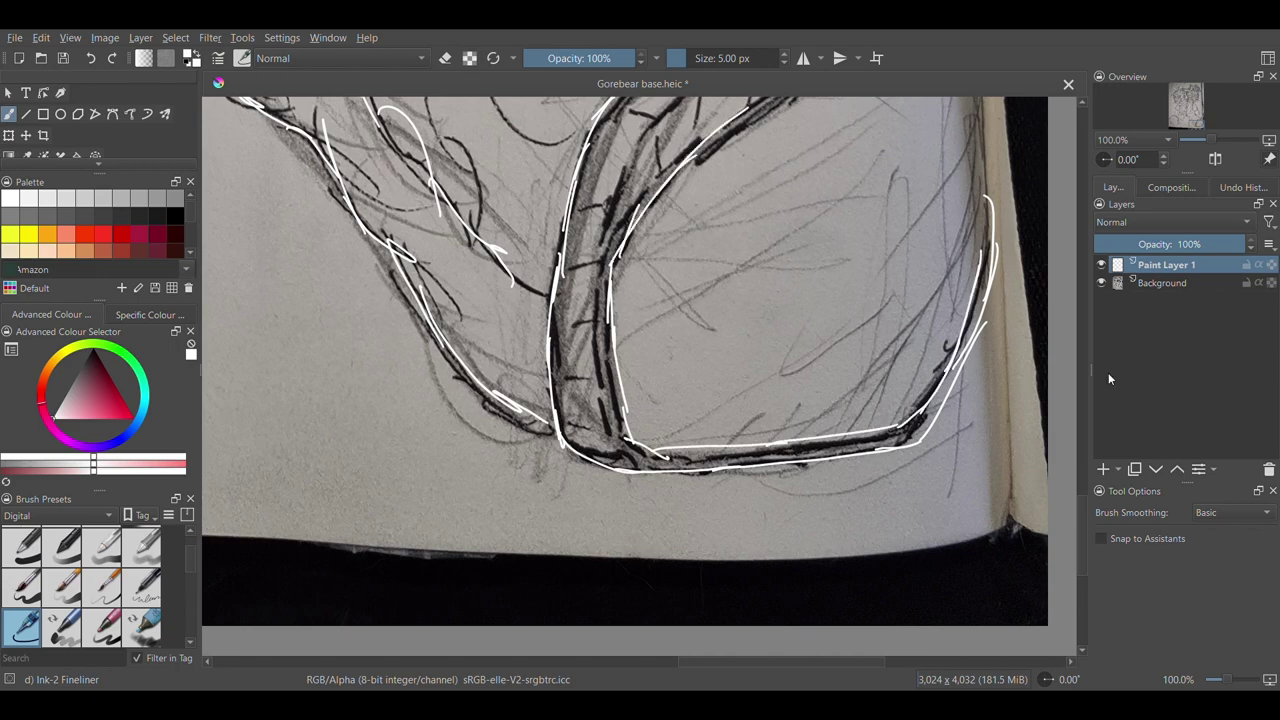
Trace the remaining upper and right-hand edges of the right segmented loop
{"action": "scroll", "coordinate": [625, 376], "scroll_direction": "up", "scroll_amount": 3}
{"action": "left_click_drag", "start_coordinate": [664, 350], "coordinate": [996, 470]}
{"action": "left_click_drag", "start_coordinate": [990, 388], "coordinate": [972, 517]}
{"action": "left_click_drag", "start_coordinate": [602, 331], "coordinate": [777, 166]}
{"action": "left_click_drag", "start_coordinate": [670, 239], "coordinate": [803, 162]}
{"action": "left_click_drag", "start_coordinate": [603, 325], "coordinate": [566, 510]}
Trace the right arm's lower end and forearm contours along with the adjoining body edge
{"action": "left_click_drag", "start_coordinate": [1081, 522], "coordinate": [1080, 441]}
{"action": "left_click_drag", "start_coordinate": [604, 558], "coordinate": [782, 512]}
{"action": "left_click_drag", "start_coordinate": [490, 345], "coordinate": [548, 501]}
{"action": "left_click_drag", "start_coordinate": [671, 286], "coordinate": [746, 390]}
{"action": "mouse_move", "coordinate": [709, 318]}
{"action": "left_mouse_down"}
{"action": "mouse_move", "coordinate": [766, 516]}
{"action": "mouse_move", "coordinate": [776, 362]}
{"action": "left_mouse_up"}
{"action": "left_click_drag", "start_coordinate": [786, 396], "coordinate": [707, 247]}
{"action": "left_click_drag", "start_coordinate": [492, 340], "coordinate": [690, 257]}
{"action": "left_click_drag", "start_coordinate": [402, 173], "coordinate": [424, 398]}
{"action": "left_click_drag", "start_coordinate": [410, 239], "coordinate": [447, 327]}
{"action": "left_click_drag", "start_coordinate": [424, 276], "coordinate": [490, 352]}
Trace the right upper arm's contours and muscle lines and the body's right edge beside it
{"action": "left_click_drag", "start_coordinate": [1082, 427], "coordinate": [1082, 380]}
{"action": "left_click_drag", "start_coordinate": [424, 230], "coordinate": [398, 505]}
{"action": "left_click_drag", "start_coordinate": [444, 104], "coordinate": [420, 232]}
{"action": "left_click_drag", "start_coordinate": [462, 116], "coordinate": [526, 272]}
{"action": "left_click_drag", "start_coordinate": [566, 368], "coordinate": [638, 542]}
{"action": "left_click_drag", "start_coordinate": [656, 440], "coordinate": [692, 572]}
{"action": "left_click_drag", "start_coordinate": [606, 310], "coordinate": [656, 464]}
{"action": "left_click_drag", "start_coordinate": [536, 230], "coordinate": [608, 324]}
{"action": "left_click_drag", "start_coordinate": [518, 104], "coordinate": [552, 232]}
Add stitch marks down the right chest seam and trace its join with the right head's neck
{"action": "scroll", "coordinate": [625, 376], "scroll_direction": "up", "scroll_amount": 4}
{"action": "left_click_drag", "start_coordinate": [422, 368], "coordinate": [438, 314]}
{"action": "left_click_drag", "start_coordinate": [436, 316], "coordinate": [476, 298]}
{"action": "left_click_drag", "start_coordinate": [417, 382], "coordinate": [443, 366]}
{"action": "left_click_drag", "start_coordinate": [420, 396], "coordinate": [447, 382]}
{"action": "left_click_drag", "start_coordinate": [426, 416], "coordinate": [452, 410]}
{"action": "left_click_drag", "start_coordinate": [429, 433], "coordinate": [453, 430]}
{"action": "left_click_drag", "start_coordinate": [364, 258], "coordinate": [436, 298]}
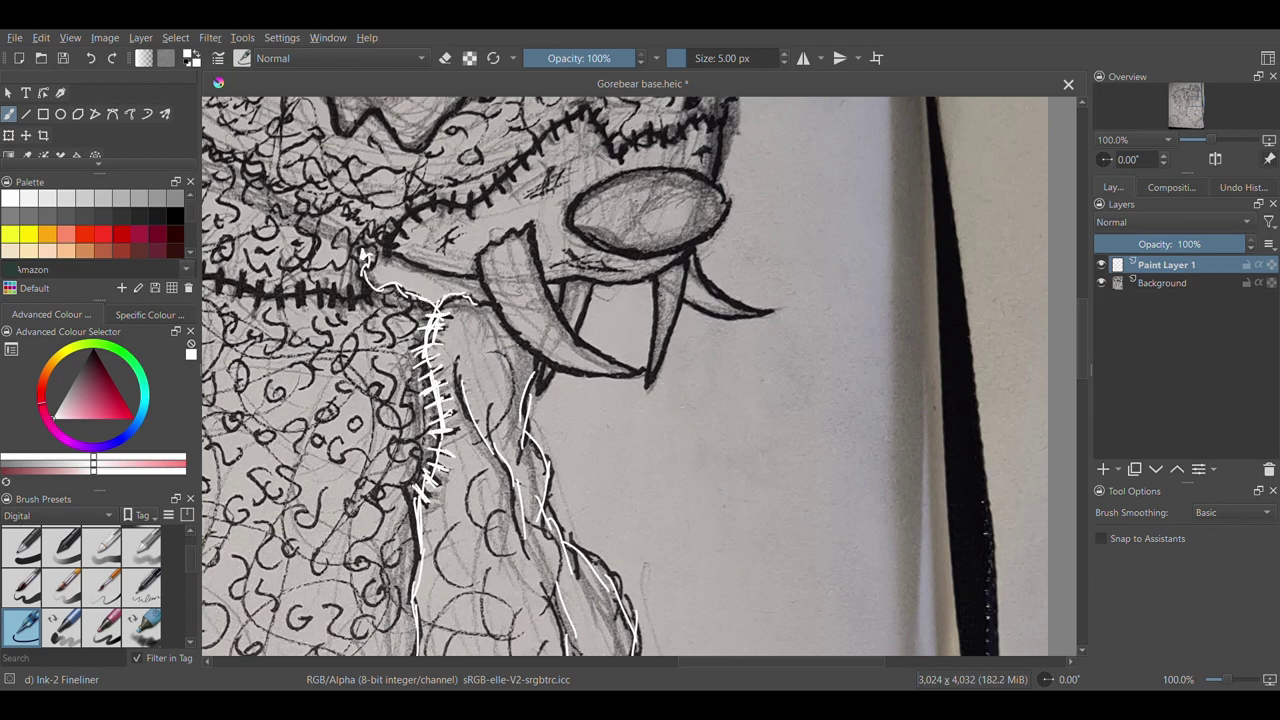
Trace the right head's tusks, nose and stitched muzzle edge in white
{"action": "mouse_move", "coordinate": [572, 207]}
{"action": "left_mouse_down"}
{"action": "mouse_move", "coordinate": [730, 212]}
{"action": "mouse_move", "coordinate": [572, 228]}
{"action": "mouse_move", "coordinate": [648, 370]}
{"action": "mouse_move", "coordinate": [482, 258]}
{"action": "left_mouse_up"}
{"action": "mouse_move", "coordinate": [548, 283]}
{"action": "left_mouse_down"}
{"action": "mouse_move", "coordinate": [688, 250]}
{"action": "mouse_move", "coordinate": [772, 313]}
{"action": "left_mouse_up"}
{"action": "left_click_drag", "start_coordinate": [772, 313], "coordinate": [672, 300]}
{"action": "mouse_move", "coordinate": [484, 282]}
{"action": "left_mouse_down"}
{"action": "mouse_move", "coordinate": [415, 205]}
{"action": "mouse_move", "coordinate": [612, 112]}
{"action": "mouse_move", "coordinate": [712, 188]}
{"action": "left_mouse_up"}
Trace the right head's lower left edge and the neck seam beneath it, adding stitch marks across the seam
{"action": "left_click_drag", "start_coordinate": [745, 662], "coordinate": [670, 663]}
{"action": "left_click_drag", "start_coordinate": [455, 150], "coordinate": [372, 286]}
{"action": "left_click_drag", "start_coordinate": [400, 253], "coordinate": [680, 290]}
{"action": "mouse_move", "coordinate": [667, 284]}
{"action": "left_mouse_down"}
{"action": "mouse_move", "coordinate": [671, 304]}
{"action": "mouse_move", "coordinate": [657, 310]}
{"action": "left_mouse_up"}
{"action": "left_click_drag", "start_coordinate": [636, 286], "coordinate": [640, 306]}
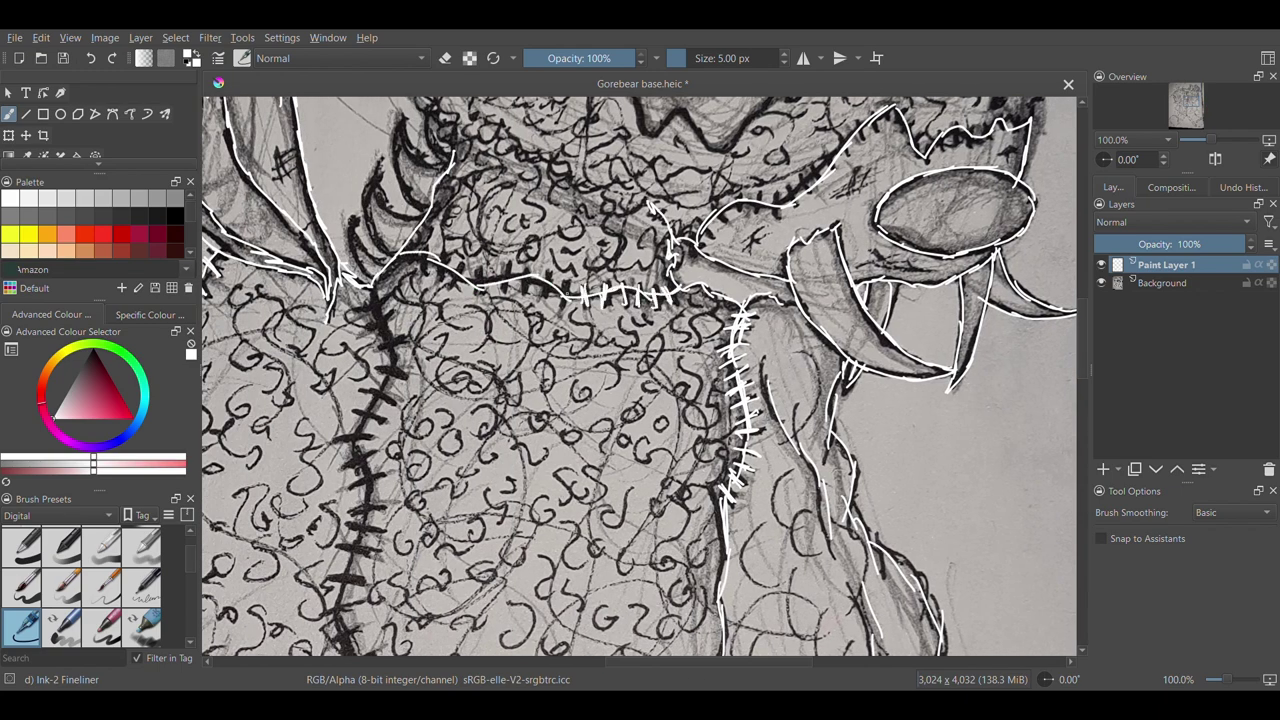
{"action": "left_click_drag", "start_coordinate": [484, 270], "coordinate": [477, 294]}
{"action": "left_click_drag", "start_coordinate": [464, 268], "coordinate": [454, 290]}
{"action": "left_click_drag", "start_coordinate": [447, 254], "coordinate": [441, 282]}
{"action": "left_click_drag", "start_coordinate": [428, 244], "coordinate": [418, 264]}
Trace the curved spikes along the right head's lower left edge, just above the centre seam
{"action": "left_click_drag", "start_coordinate": [350, 214], "coordinate": [374, 280]}
{"action": "mouse_move", "coordinate": [382, 160]}
{"action": "left_mouse_down"}
{"action": "mouse_move", "coordinate": [396, 246]}
{"action": "mouse_move", "coordinate": [422, 221]}
{"action": "left_mouse_up"}
{"action": "left_click_drag", "start_coordinate": [402, 110], "coordinate": [430, 206]}
Add a row of stitch marks across the right arm's wrist seam
{"action": "left_click_drag", "start_coordinate": [1084, 334], "coordinate": [1084, 404]}
{"action": "left_click_drag", "start_coordinate": [875, 407], "coordinate": [883, 437]}
{"action": "left_click_drag", "start_coordinate": [893, 397], "coordinate": [903, 425]}
{"action": "left_click_drag", "start_coordinate": [915, 391], "coordinate": [923, 425]}
{"action": "left_click_drag", "start_coordinate": [937, 381], "coordinate": [945, 401]}
{"action": "left_click_drag", "start_coordinate": [951, 325], "coordinate": [958, 363]}
Trace the furry patch on the right head's left side and the outlines around its eyes
{"action": "left_click_drag", "start_coordinate": [1084, 408], "coordinate": [1084, 292]}
{"action": "mouse_move", "coordinate": [340, 152]}
{"action": "left_mouse_down"}
{"action": "mouse_move", "coordinate": [321, 254]}
{"action": "mouse_move", "coordinate": [385, 404]}
{"action": "mouse_move", "coordinate": [446, 482]}
{"action": "left_mouse_up"}
{"action": "mouse_move", "coordinate": [692, 276]}
{"action": "left_mouse_down"}
{"action": "mouse_move", "coordinate": [712, 408]}
{"action": "mouse_move", "coordinate": [694, 284]}
{"action": "left_mouse_up"}
{"action": "mouse_move", "coordinate": [990, 260]}
{"action": "left_mouse_down"}
{"action": "mouse_move", "coordinate": [1056, 364]}
{"action": "mouse_move", "coordinate": [1028, 240]}
{"action": "mouse_move", "coordinate": [930, 388]}
{"action": "mouse_move", "coordinate": [1046, 368]}
{"action": "left_mouse_up"}
{"action": "mouse_move", "coordinate": [830, 300]}
{"action": "left_mouse_down"}
{"action": "mouse_move", "coordinate": [820, 396]}
{"action": "mouse_move", "coordinate": [632, 410]}
{"action": "mouse_move", "coordinate": [782, 266]}
{"action": "left_mouse_up"}
{"action": "left_click_drag", "start_coordinate": [478, 258], "coordinate": [596, 530]}
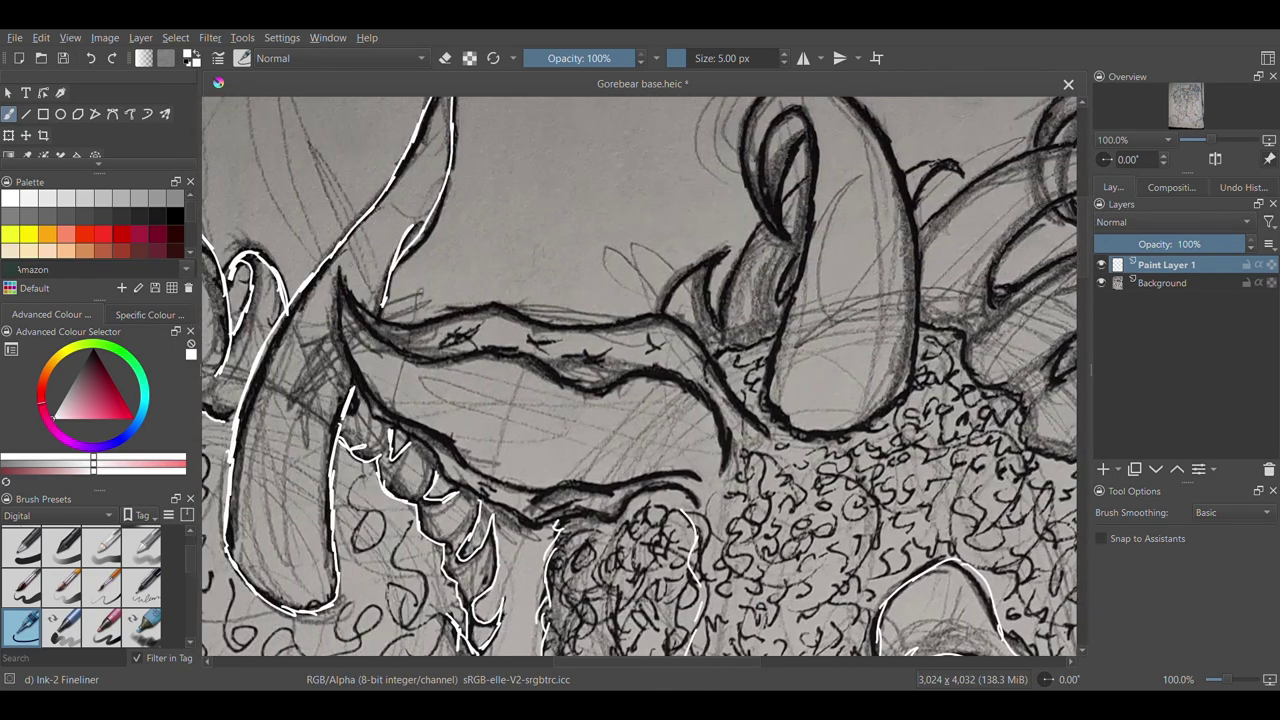
Trace the pointed, wavy ear on the right head's left side, including its inner folds and crease marks
{"action": "mouse_move", "coordinate": [340, 278]}
{"action": "left_mouse_down"}
{"action": "mouse_move", "coordinate": [443, 437]}
{"action": "mouse_move", "coordinate": [538, 493]}
{"action": "left_mouse_up"}
{"action": "left_click_drag", "start_coordinate": [536, 499], "coordinate": [710, 485]}
{"action": "mouse_move", "coordinate": [706, 501]}
{"action": "left_mouse_down"}
{"action": "mouse_move", "coordinate": [588, 514]}
{"action": "mouse_move", "coordinate": [466, 484]}
{"action": "left_mouse_up"}
{"action": "mouse_move", "coordinate": [340, 282]}
{"action": "left_mouse_down"}
{"action": "mouse_move", "coordinate": [755, 430]}
{"action": "mouse_move", "coordinate": [502, 318]}
{"action": "mouse_move", "coordinate": [348, 284]}
{"action": "left_mouse_up"}
{"action": "left_click_drag", "start_coordinate": [486, 318], "coordinate": [452, 340]}
{"action": "left_click_drag", "start_coordinate": [478, 338], "coordinate": [432, 346]}
{"action": "left_click_drag", "start_coordinate": [626, 356], "coordinate": [564, 370]}
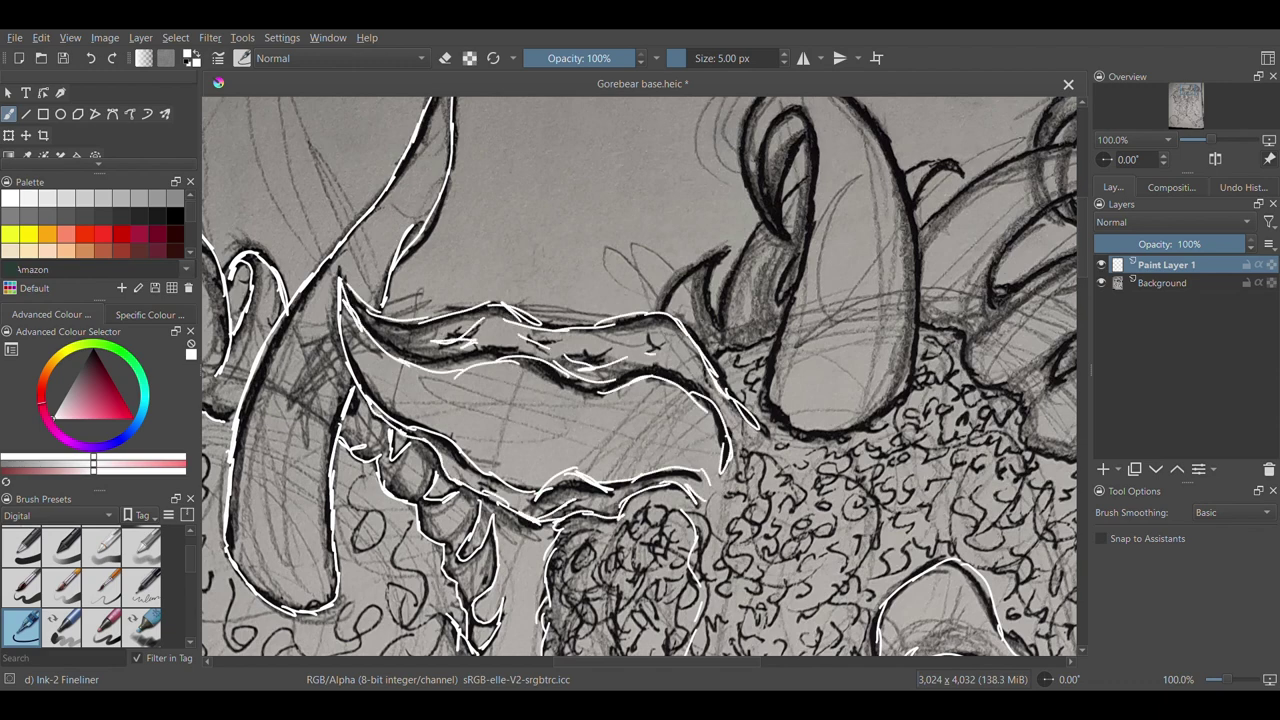
Trace the inner curl and left edge of the right head's large horn and the small hooked spines beside it
{"action": "left_click_drag", "start_coordinate": [804, 140], "coordinate": [784, 244]}
{"action": "mouse_move", "coordinate": [788, 244]}
{"action": "left_mouse_down"}
{"action": "mouse_move", "coordinate": [792, 107]}
{"action": "mouse_move", "coordinate": [790, 332]}
{"action": "left_mouse_up"}
{"action": "left_click_drag", "start_coordinate": [790, 332], "coordinate": [765, 401]}
{"action": "left_click_drag", "start_coordinate": [660, 310], "coordinate": [728, 248]}
{"action": "left_click_drag", "start_coordinate": [728, 248], "coordinate": [723, 327]}
{"action": "left_click_drag", "start_coordinate": [724, 280], "coordinate": [752, 217]}
Trace the large horn's outer curl, rounded base and right edge in white
{"action": "mouse_move", "coordinate": [746, 188]}
{"action": "left_mouse_down"}
{"action": "mouse_move", "coordinate": [788, 246]}
{"action": "mouse_move", "coordinate": [752, 102]}
{"action": "left_mouse_up"}
{"action": "left_click_drag", "start_coordinate": [805, 173], "coordinate": [783, 198]}
{"action": "left_click_drag", "start_coordinate": [802, 259], "coordinate": [773, 303]}
{"action": "mouse_move", "coordinate": [767, 396]}
{"action": "left_mouse_down"}
{"action": "mouse_move", "coordinate": [899, 402]}
{"action": "mouse_move", "coordinate": [874, 129]}
{"action": "left_mouse_up"}
{"action": "mouse_move", "coordinate": [1082, 252]}
{"action": "left_mouse_down"}
{"action": "mouse_move", "coordinate": [1072, 283]}
{"action": "mouse_move", "coordinate": [1078, 237]}
{"action": "left_mouse_up"}
{"action": "mouse_move", "coordinate": [752, 220]}
{"action": "left_mouse_down"}
{"action": "mouse_move", "coordinate": [784, 197]}
{"action": "mouse_move", "coordinate": [890, 283]}
{"action": "left_mouse_up"}
Trace the three long curved spines sweeping right from the top of the right head
{"action": "left_click_drag", "start_coordinate": [654, 661], "coordinate": [753, 661]}
{"action": "mouse_move", "coordinate": [487, 297]}
{"action": "left_mouse_down"}
{"action": "mouse_move", "coordinate": [533, 281]}
{"action": "mouse_move", "coordinate": [500, 324]}
{"action": "left_mouse_up"}
{"action": "mouse_move", "coordinate": [502, 346]}
{"action": "left_mouse_down"}
{"action": "mouse_move", "coordinate": [573, 293]}
{"action": "mouse_move", "coordinate": [766, 324]}
{"action": "left_mouse_up"}
{"action": "mouse_move", "coordinate": [766, 336]}
{"action": "left_mouse_down"}
{"action": "mouse_move", "coordinate": [624, 334]}
{"action": "mouse_move", "coordinate": [583, 426]}
{"action": "left_mouse_up"}
{"action": "mouse_move", "coordinate": [612, 396]}
{"action": "left_mouse_down"}
{"action": "mouse_move", "coordinate": [884, 376]}
{"action": "mouse_move", "coordinate": [872, 432]}
{"action": "left_mouse_up"}
{"action": "mouse_move", "coordinate": [874, 430]}
{"action": "left_mouse_down"}
{"action": "mouse_move", "coordinate": [822, 396]}
{"action": "mouse_move", "coordinate": [620, 482]}
{"action": "left_mouse_up"}
{"action": "mouse_move", "coordinate": [640, 500]}
{"action": "left_mouse_down"}
{"action": "mouse_move", "coordinate": [702, 474]}
{"action": "mouse_move", "coordinate": [856, 530]}
{"action": "left_mouse_up"}
{"action": "mouse_move", "coordinate": [842, 506]}
{"action": "left_mouse_down"}
{"action": "mouse_move", "coordinate": [866, 645]}
{"action": "mouse_move", "coordinate": [780, 521]}
{"action": "left_mouse_up"}
Trace the curved spines' bases, the head edge beside them and the hooked horn behind them
{"action": "mouse_move", "coordinate": [814, 536]}
{"action": "left_mouse_down"}
{"action": "mouse_move", "coordinate": [672, 566]}
{"action": "mouse_move", "coordinate": [606, 562]}
{"action": "left_mouse_up"}
{"action": "mouse_move", "coordinate": [608, 564]}
{"action": "left_mouse_down"}
{"action": "mouse_move", "coordinate": [616, 526]}
{"action": "mouse_move", "coordinate": [553, 454]}
{"action": "left_mouse_up"}
{"action": "left_click_drag", "start_coordinate": [553, 462], "coordinate": [502, 439]}
{"action": "left_click_drag", "start_coordinate": [708, 542], "coordinate": [762, 555]}
{"action": "left_click_drag", "start_coordinate": [738, 556], "coordinate": [776, 528]}
{"action": "left_click_drag", "start_coordinate": [804, 398], "coordinate": [797, 466]}
{"action": "mouse_move", "coordinate": [800, 335]}
{"action": "left_mouse_down"}
{"action": "mouse_move", "coordinate": [752, 224]}
{"action": "mouse_move", "coordinate": [628, 240]}
{"action": "left_mouse_up"}
{"action": "left_click_drag", "start_coordinate": [642, 218], "coordinate": [621, 266]}
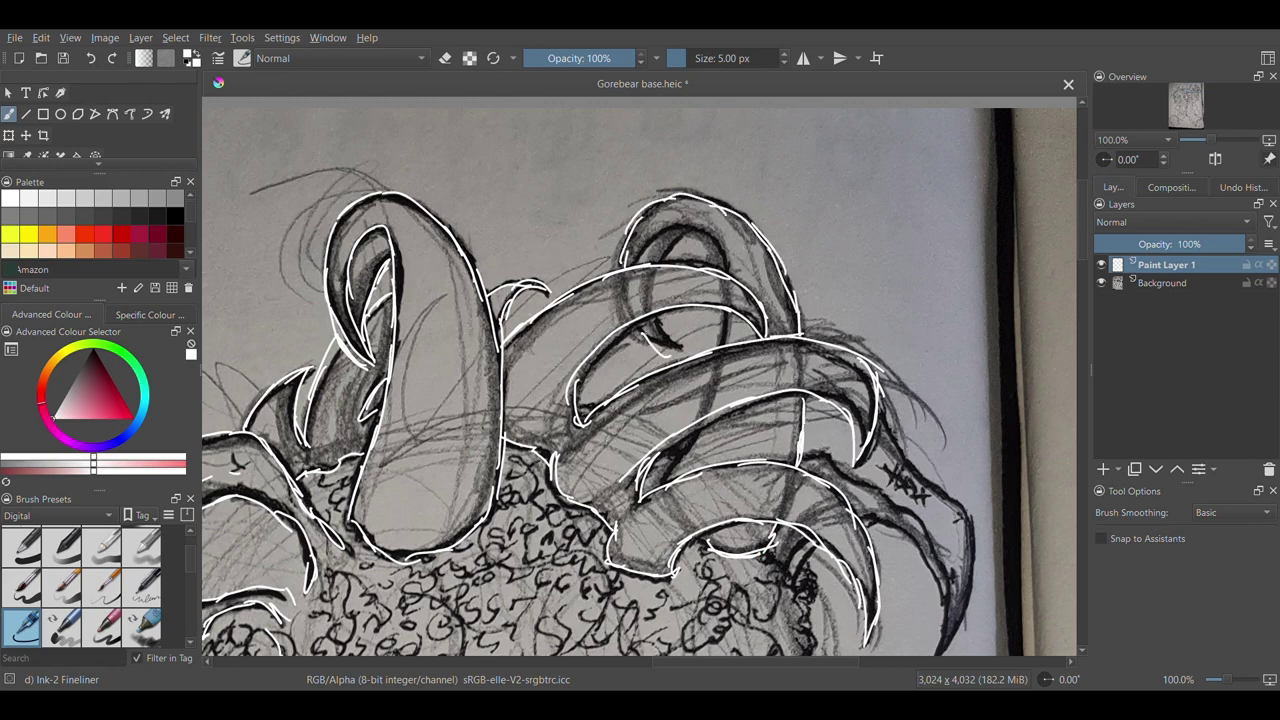
{"action": "left_click_drag", "start_coordinate": [656, 308], "coordinate": [684, 348]}
{"action": "left_click_drag", "start_coordinate": [630, 264], "coordinate": [726, 267]}
Trace the right head's outer edge and the pointed, drooping ear on its right side
{"action": "mouse_move", "coordinate": [1081, 220]}
{"action": "left_mouse_down"}
{"action": "mouse_move", "coordinate": [1081, 336]}
{"action": "mouse_move", "coordinate": [1081, 258]}
{"action": "left_mouse_up"}
{"action": "left_click_drag", "start_coordinate": [834, 479], "coordinate": [805, 340]}
{"action": "left_click_drag", "start_coordinate": [876, 258], "coordinate": [937, 330]}
{"action": "mouse_move", "coordinate": [948, 324]}
{"action": "left_mouse_down"}
{"action": "mouse_move", "coordinate": [964, 346]}
{"action": "mouse_move", "coordinate": [960, 228]}
{"action": "left_mouse_up"}
{"action": "left_click_drag", "start_coordinate": [884, 146], "coordinate": [966, 246]}
{"action": "left_click_drag", "start_coordinate": [898, 250], "coordinate": [926, 272]}
{"action": "left_click_drag", "start_coordinate": [926, 264], "coordinate": [948, 336]}
{"action": "left_click_drag", "start_coordinate": [810, 188], "coordinate": [898, 240]}
Trace the upper stretch of the body's centre seam line, starting where the two necks meet
{"action": "mouse_move", "coordinate": [1082, 258]}
{"action": "left_mouse_down"}
{"action": "mouse_move", "coordinate": [1082, 300]}
{"action": "mouse_move", "coordinate": [1082, 243]}
{"action": "left_mouse_up"}
{"action": "key", "text": "ctrl+minus"}
{"action": "key", "text": "ctrl+minus"}
{"action": "key", "text": "ctrl+minus"}
{"action": "key", "text": "ctrl+minus"}
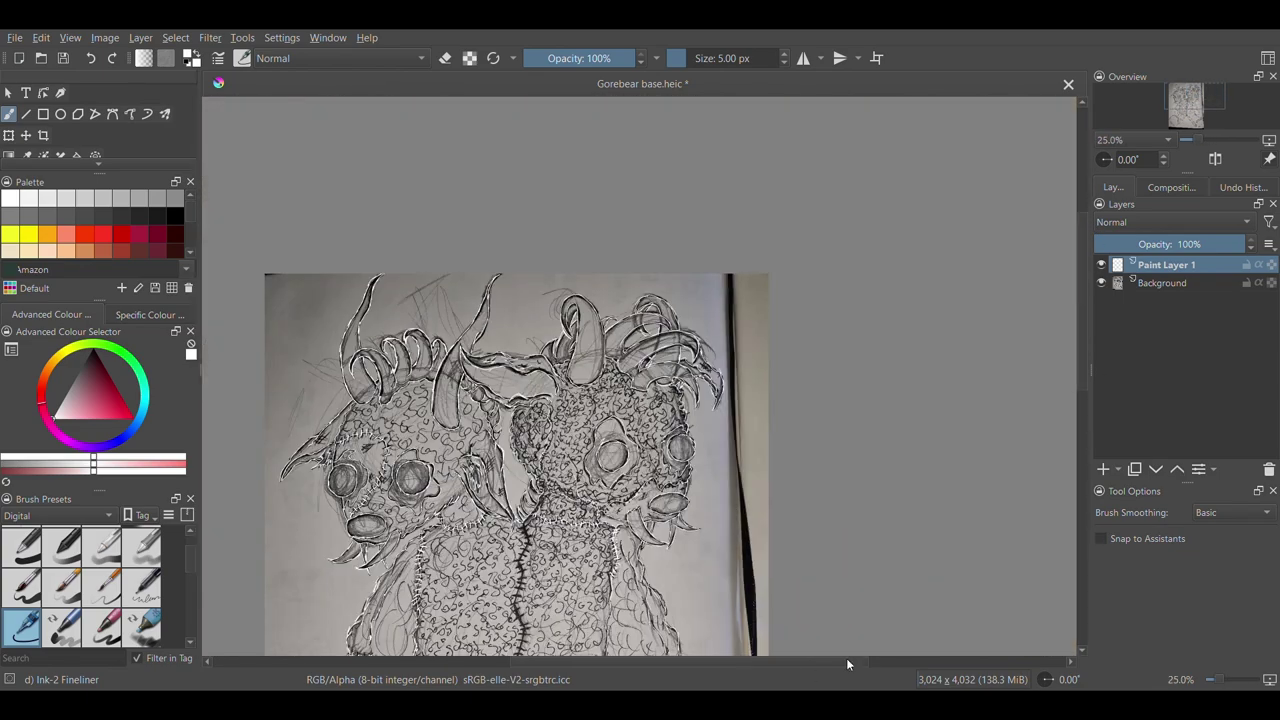
{"action": "left_click_drag", "start_coordinate": [690, 662], "coordinate": [620, 662]}
{"action": "key", "text": "ctrl+plus"}
{"action": "key", "text": "ctrl+plus"}
{"action": "key", "text": "ctrl+plus"}
{"action": "left_click_drag", "start_coordinate": [1082, 260], "coordinate": [1082, 364]}
{"action": "key", "text": "ctrl+plus"}
{"action": "key", "text": "ctrl+plus"}
{"action": "left_click_drag", "start_coordinate": [592, 662], "coordinate": [637, 662]}
{"action": "mouse_move", "coordinate": [1083, 368]}
{"action": "left_mouse_down"}
{"action": "mouse_move", "coordinate": [1085, 312]}
{"action": "mouse_move", "coordinate": [1085, 341]}
{"action": "left_mouse_up"}
{"action": "mouse_move", "coordinate": [687, 268]}
{"action": "left_mouse_down"}
{"action": "mouse_move", "coordinate": [713, 372]}
{"action": "mouse_move", "coordinate": [656, 484]}
{"action": "left_mouse_up"}
{"action": "mouse_move", "coordinate": [652, 488]}
{"action": "left_mouse_down"}
{"action": "mouse_move", "coordinate": [653, 654]}
{"action": "mouse_move", "coordinate": [683, 641]}
{"action": "left_mouse_up"}
Add stitch marks across the upper stretch of the centre seam
{"action": "left_click_drag", "start_coordinate": [649, 604], "coordinate": [692, 612]}
{"action": "left_click_drag", "start_coordinate": [657, 588], "coordinate": [697, 573]}
{"action": "left_click_drag", "start_coordinate": [653, 550], "coordinate": [700, 532]}
{"action": "left_click_drag", "start_coordinate": [688, 364], "coordinate": [738, 336]}
{"action": "left_click_drag", "start_coordinate": [690, 320], "coordinate": [723, 304]}
{"action": "left_click_drag", "start_coordinate": [666, 302], "coordinate": [714, 282]}
Continue the centre seam line down the middle of the torso
{"action": "left_click_drag", "start_coordinate": [1083, 358], "coordinate": [1083, 422]}
{"action": "left_click_drag", "start_coordinate": [643, 115], "coordinate": [694, 287]}
{"action": "left_click_drag", "start_coordinate": [692, 284], "coordinate": [654, 461]}
{"action": "left_click_drag", "start_coordinate": [657, 448], "coordinate": [648, 652]}
Add stitch marks across the middle stretch of the centre seam
{"action": "left_click_drag", "start_coordinate": [622, 633], "coordinate": [668, 645]}
{"action": "left_click_drag", "start_coordinate": [641, 607], "coordinate": [683, 617]}
{"action": "left_click_drag", "start_coordinate": [653, 575], "coordinate": [696, 573]}
{"action": "left_click_drag", "start_coordinate": [641, 510], "coordinate": [698, 493]}
{"action": "left_click_drag", "start_coordinate": [649, 403], "coordinate": [691, 416]}
{"action": "left_click_drag", "start_coordinate": [664, 328], "coordinate": [716, 328]}
{"action": "left_click_drag", "start_coordinate": [637, 244], "coordinate": [682, 214]}
{"action": "left_click_drag", "start_coordinate": [616, 156], "coordinate": [653, 139]}
{"action": "left_click_drag", "start_coordinate": [618, 121], "coordinate": [666, 111]}
Extend the centre seam line to the bottom of the torso and add stitch marks across this last stretch
{"action": "left_click_drag", "start_coordinate": [1083, 407], "coordinate": [1083, 462]}
{"action": "left_click_drag", "start_coordinate": [649, 147], "coordinate": [593, 243]}
{"action": "mouse_move", "coordinate": [598, 246]}
{"action": "left_mouse_down"}
{"action": "mouse_move", "coordinate": [644, 408]}
{"action": "mouse_move", "coordinate": [634, 517]}
{"action": "left_mouse_up"}
{"action": "left_click_drag", "start_coordinate": [611, 488], "coordinate": [650, 493]}
{"action": "left_click_drag", "start_coordinate": [604, 472], "coordinate": [659, 457]}
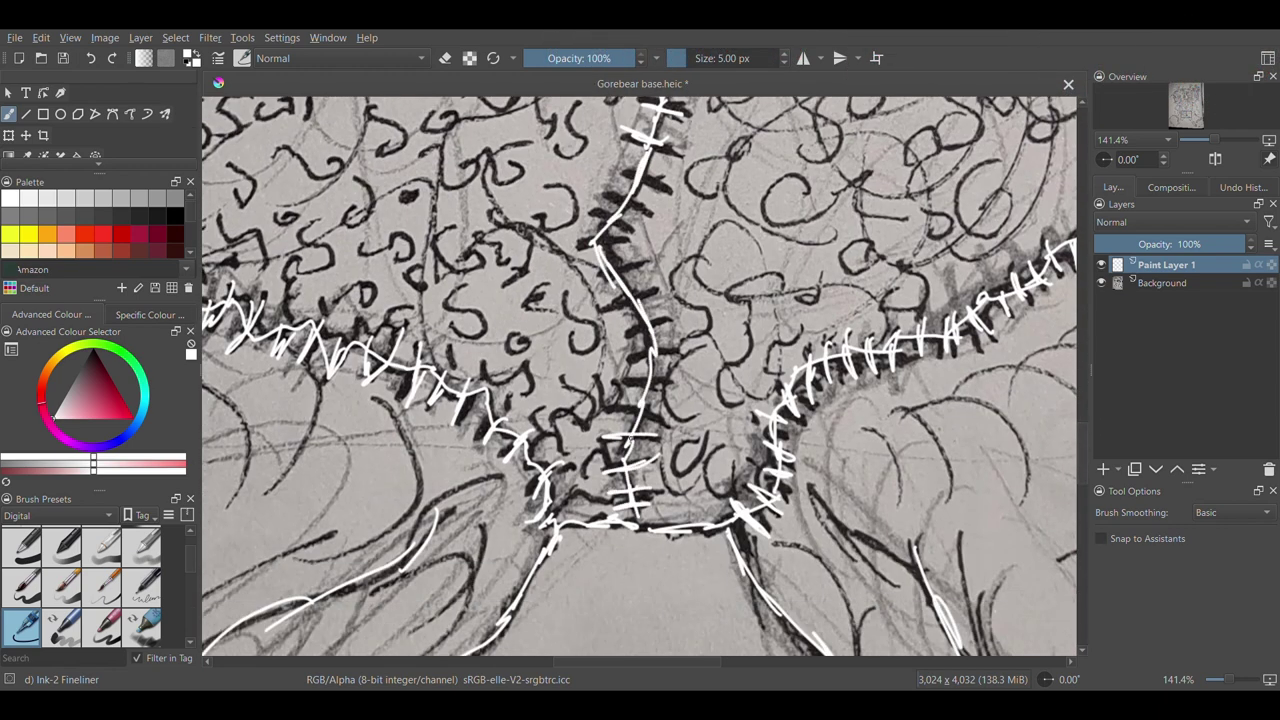
{"action": "left_click_drag", "start_coordinate": [605, 403], "coordinate": [665, 421]}
{"action": "left_click_drag", "start_coordinate": [616, 375], "coordinate": [668, 384]}
{"action": "left_click_drag", "start_coordinate": [618, 356], "coordinate": [672, 344]}
{"action": "left_click_drag", "start_coordinate": [588, 286], "coordinate": [646, 264]}
{"action": "left_click_drag", "start_coordinate": [594, 228], "coordinate": [644, 208]}
Hide the Background layer and fill a new paint layer beneath the line art with black
{"action": "key", "text": "ctrl+minus"}
{"action": "key", "text": "ctrl+minus"}
{"action": "key", "text": "ctrl+minus"}
{"action": "key", "text": "ctrl+minus"}
{"action": "left_click_drag", "start_coordinate": [1083, 510], "coordinate": [1083, 411]}
{"action": "key", "text": "ctrl+minus"}
{"action": "key", "text": "ctrl+minus"}
{"action": "left_click", "coordinate": [1162, 283]}
{"action": "left_click", "coordinate": [1101, 283]}
{"action": "left_click", "coordinate": [1103, 469]}
{"action": "left_click", "coordinate": [175, 215]}
{"action": "mouse_move", "coordinate": [490, 200]}
{"action": "left_mouse_down"}
{"action": "mouse_move", "coordinate": [515, 230]}
{"action": "mouse_move", "coordinate": [563, 214]}
{"action": "mouse_move", "coordinate": [605, 305]}
{"action": "mouse_move", "coordinate": [740, 250]}
{"action": "mouse_move", "coordinate": [560, 450]}
{"action": "mouse_move", "coordinate": [745, 590]}
{"action": "left_mouse_up"}
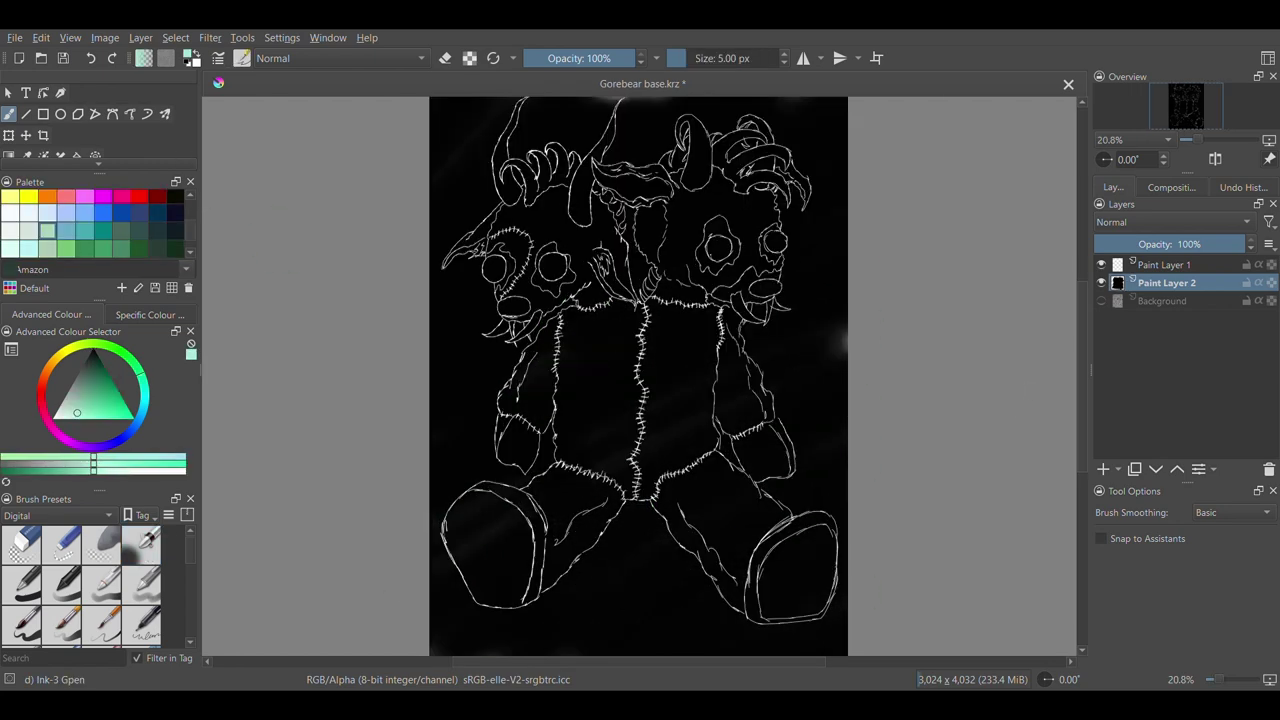
Add Paint Layer 3 above the line art and lower Paint Layer 1's opacity so its lines serve as a faint guide
{"action": "scroll", "coordinate": [637, 375], "scroll_direction": "up", "scroll_amount": 6}
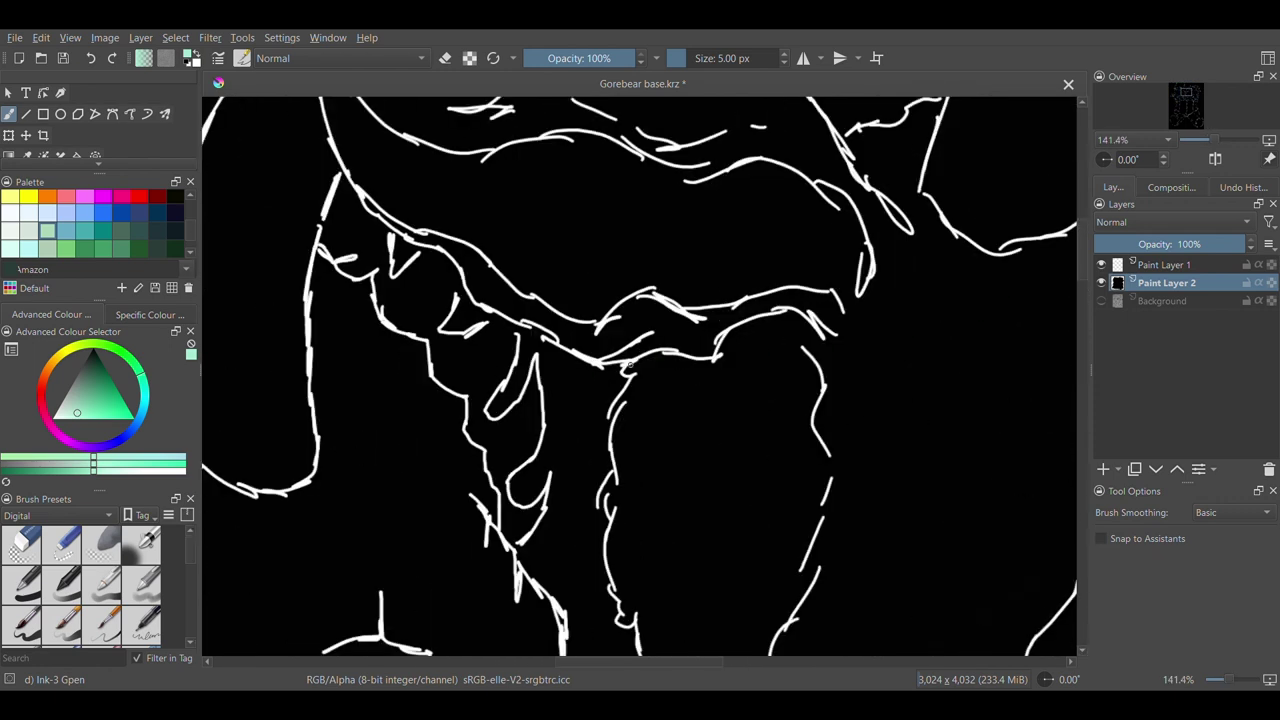
{"action": "left_click", "coordinate": [1101, 469]}
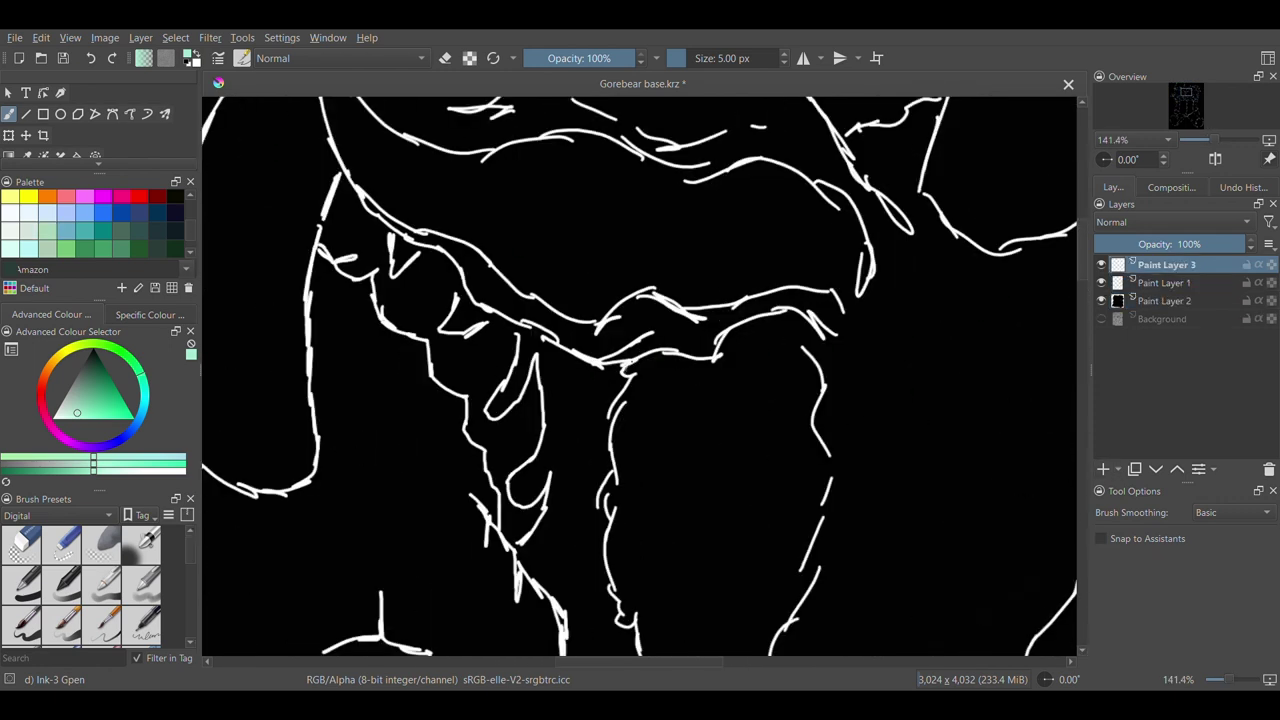
{"action": "left_click_drag", "start_coordinate": [628, 379], "coordinate": [622, 393]}
{"action": "left_click", "coordinate": [1163, 283]}
{"action": "left_click", "coordinate": [1161, 244]}
{"action": "left_click", "coordinate": [1163, 266]}
Ink the right head's left edge in mint green on Paint Layer 3, from beneath the ear to the centre seam
{"action": "scroll", "coordinate": [643, 372], "scroll_direction": "up", "scroll_amount": 1}
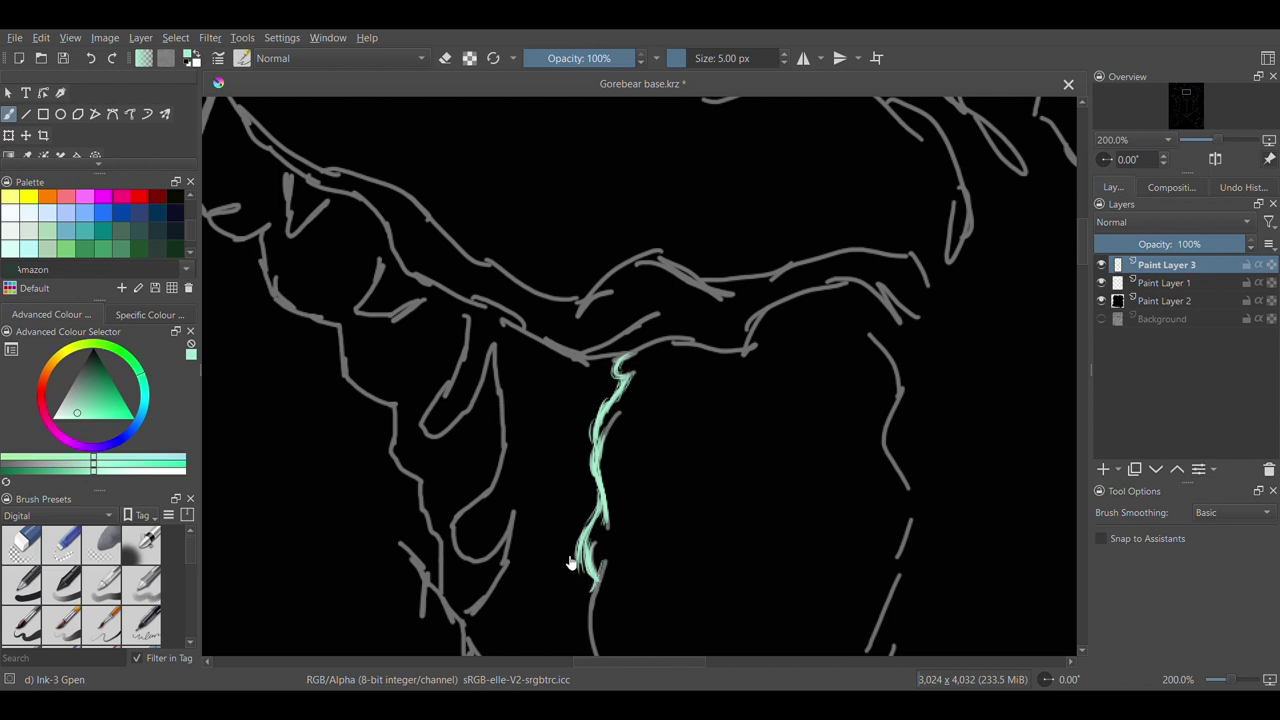
{"action": "left_click_drag", "start_coordinate": [598, 584], "coordinate": [591, 617]}
{"action": "left_click_drag", "start_coordinate": [1082, 245], "coordinate": [1082, 275]}
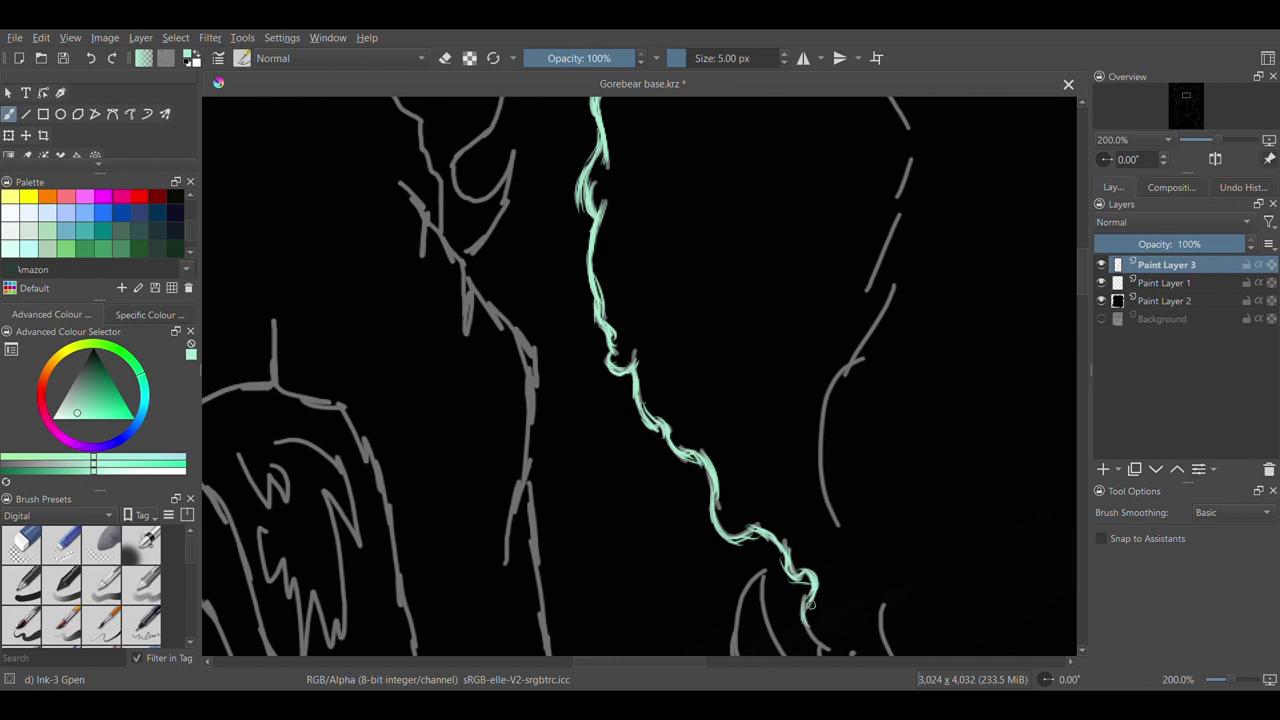
{"action": "mouse_move", "coordinate": [844, 579]}
{"action": "left_mouse_down"}
{"action": "mouse_move", "coordinate": [828, 275]}
{"action": "mouse_move", "coordinate": [812, 230]}
{"action": "left_mouse_up"}
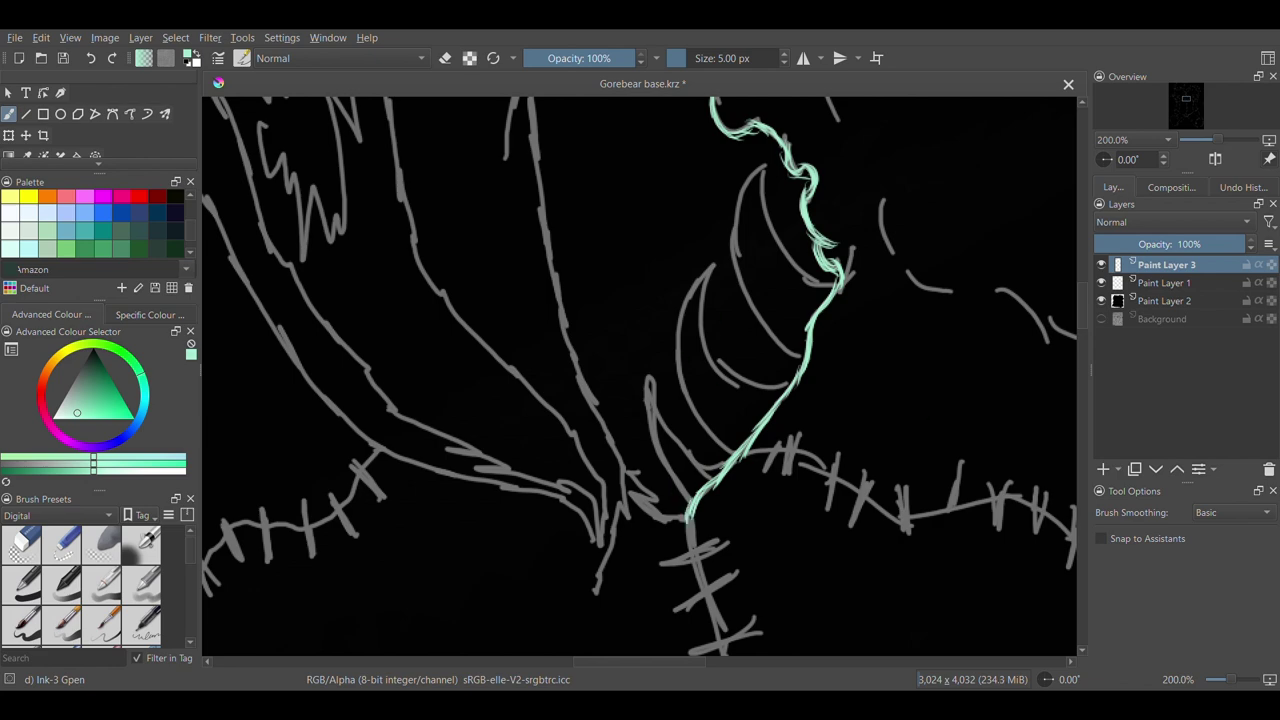
{"action": "left_click_drag", "start_coordinate": [1080, 312], "coordinate": [1079, 343]}
{"action": "left_click_drag", "start_coordinate": [688, 160], "coordinate": [700, 212]}
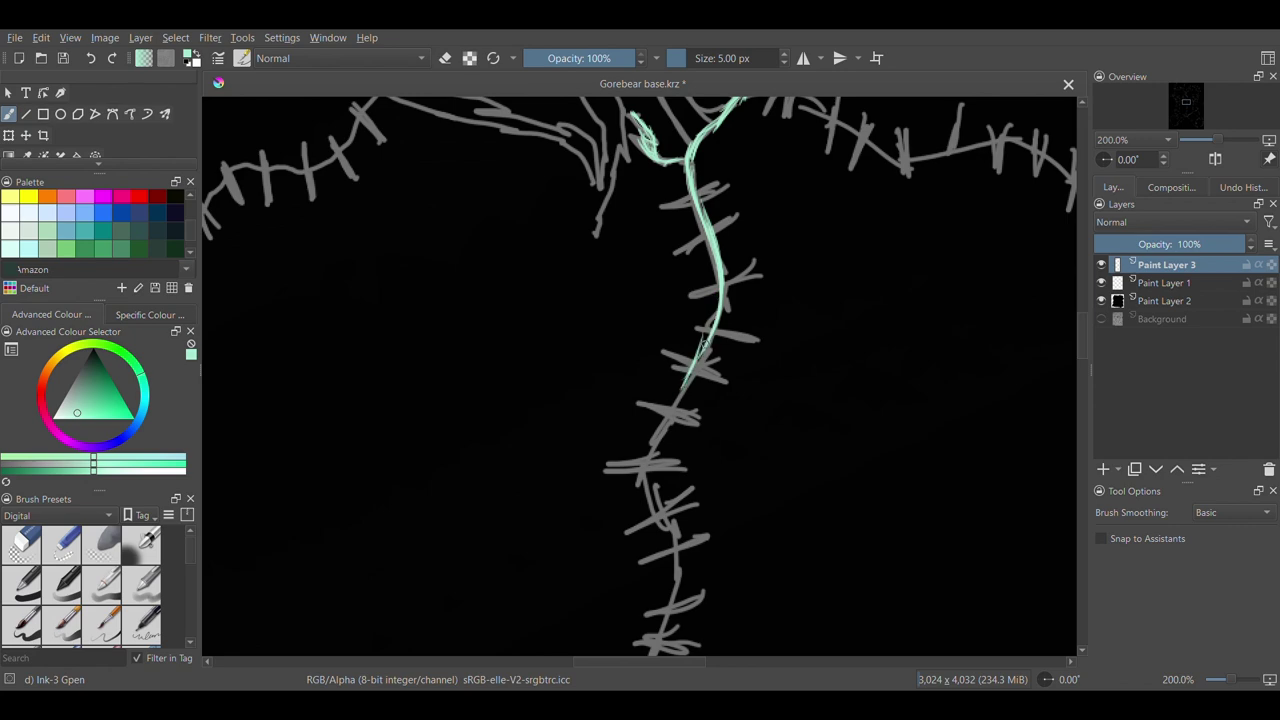
{"action": "left_click_drag", "start_coordinate": [688, 376], "coordinate": [646, 477]}
{"action": "left_click", "coordinate": [98, 58]}
{"action": "left_click", "coordinate": [98, 58]}
{"action": "left_click", "coordinate": [98, 58]}
{"action": "left_click", "coordinate": [98, 58]}
Ink the two wavy lower contours of the long pointed shape above the centre seam in mint green
{"action": "left_click_drag", "start_coordinate": [1083, 341], "coordinate": [1074, 232]}
{"action": "mouse_move", "coordinate": [750, 516]}
{"action": "left_mouse_down"}
{"action": "mouse_move", "coordinate": [760, 480]}
{"action": "mouse_move", "coordinate": [802, 458]}
{"action": "left_mouse_up"}
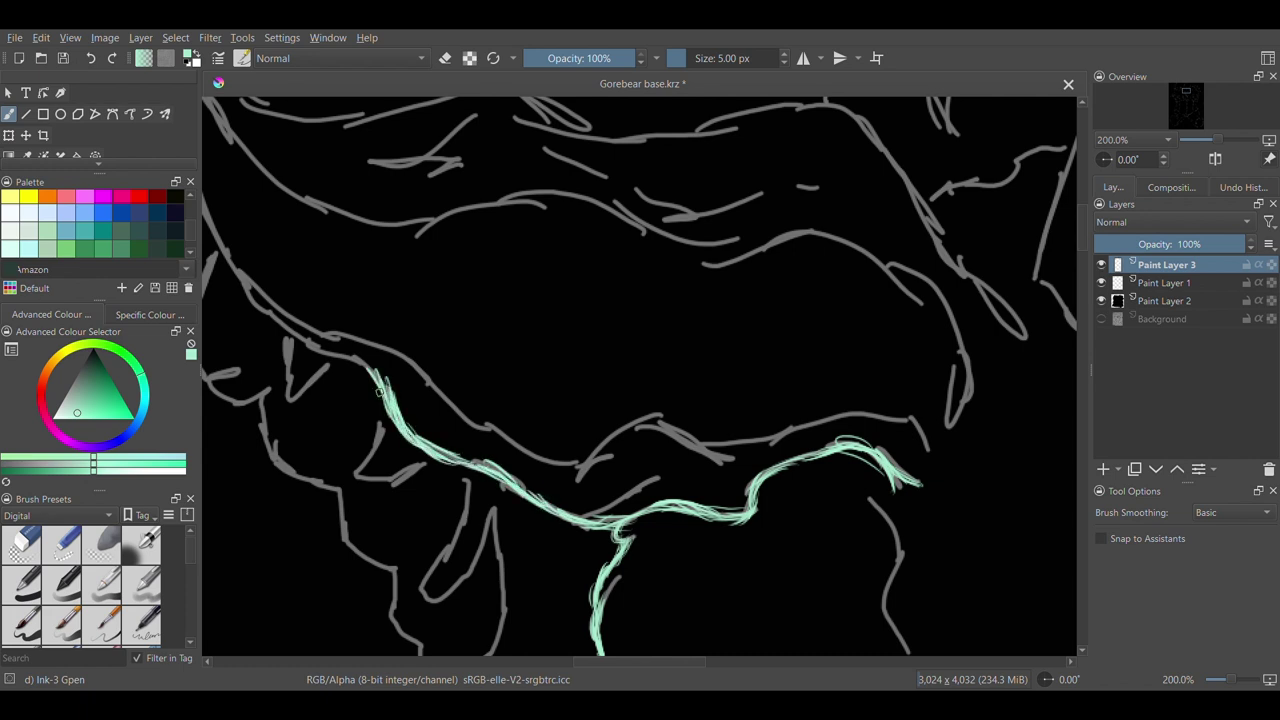
{"action": "left_click_drag", "start_coordinate": [580, 472], "coordinate": [688, 432]}
{"action": "left_click_drag", "start_coordinate": [604, 450], "coordinate": [720, 458]}
{"action": "left_click_drag", "start_coordinate": [584, 478], "coordinate": [920, 426]}
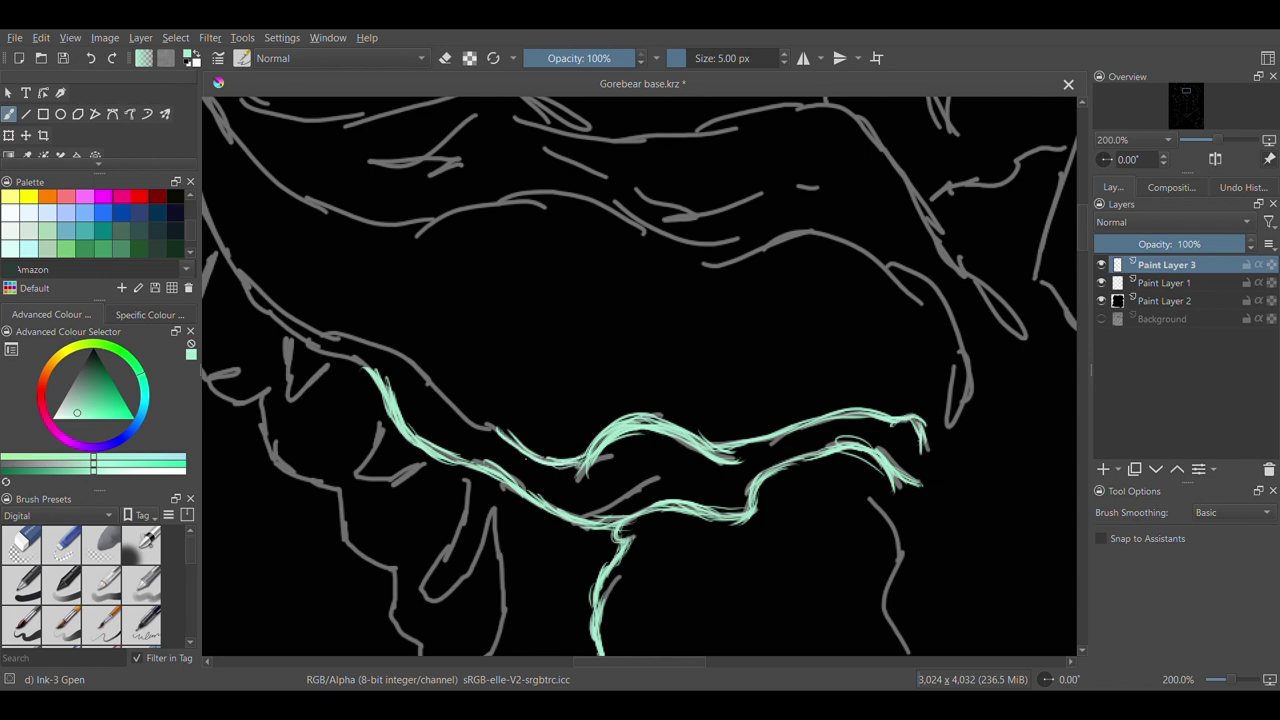
Ink the same shape's middle and upper wavy contours and the pointed strand slanting down at its right end
{"action": "left_click_drag", "start_coordinate": [444, 396], "coordinate": [332, 334]}
{"action": "mouse_move", "coordinate": [962, 384]}
{"action": "left_mouse_down"}
{"action": "mouse_move", "coordinate": [912, 278]}
{"action": "mouse_move", "coordinate": [842, 245]}
{"action": "mouse_move", "coordinate": [752, 246]}
{"action": "mouse_move", "coordinate": [478, 200]}
{"action": "mouse_move", "coordinate": [422, 228]}
{"action": "mouse_move", "coordinate": [312, 211]}
{"action": "left_mouse_up"}
{"action": "mouse_move", "coordinate": [514, 118]}
{"action": "left_mouse_down"}
{"action": "mouse_move", "coordinate": [644, 141]}
{"action": "mouse_move", "coordinate": [796, 115]}
{"action": "mouse_move", "coordinate": [877, 154]}
{"action": "mouse_move", "coordinate": [903, 200]}
{"action": "left_mouse_up"}
{"action": "left_click_drag", "start_coordinate": [884, 140], "coordinate": [955, 275]}
{"action": "left_click_drag", "start_coordinate": [938, 231], "coordinate": [1012, 322]}
{"action": "left_click_drag", "start_coordinate": [953, 259], "coordinate": [1025, 339]}
{"action": "left_click_drag", "start_coordinate": [922, 211], "coordinate": [954, 273]}
Ink the curved outlines meeting at the shape's pointed left tip and add the short crease strokes inside it
{"action": "left_click_drag", "start_coordinate": [639, 662], "coordinate": [601, 662]}
{"action": "scroll", "coordinate": [442, 150], "scroll_direction": "up", "scroll_amount": 3}
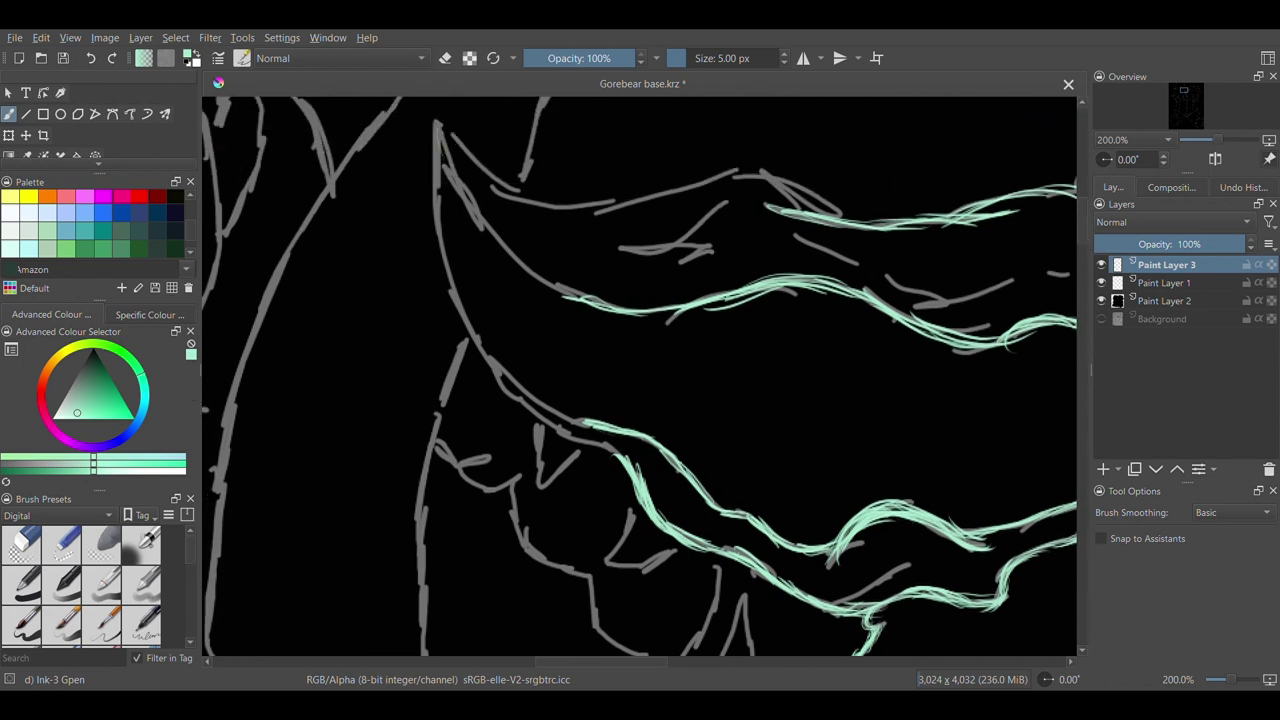
{"action": "left_click_drag", "start_coordinate": [472, 205], "coordinate": [598, 308]}
{"action": "mouse_move", "coordinate": [440, 122]}
{"action": "left_mouse_down"}
{"action": "mouse_move", "coordinate": [570, 218]}
{"action": "mouse_move", "coordinate": [728, 178]}
{"action": "mouse_move", "coordinate": [838, 215]}
{"action": "mouse_move", "coordinate": [446, 275]}
{"action": "mouse_move", "coordinate": [534, 403]}
{"action": "left_mouse_up"}
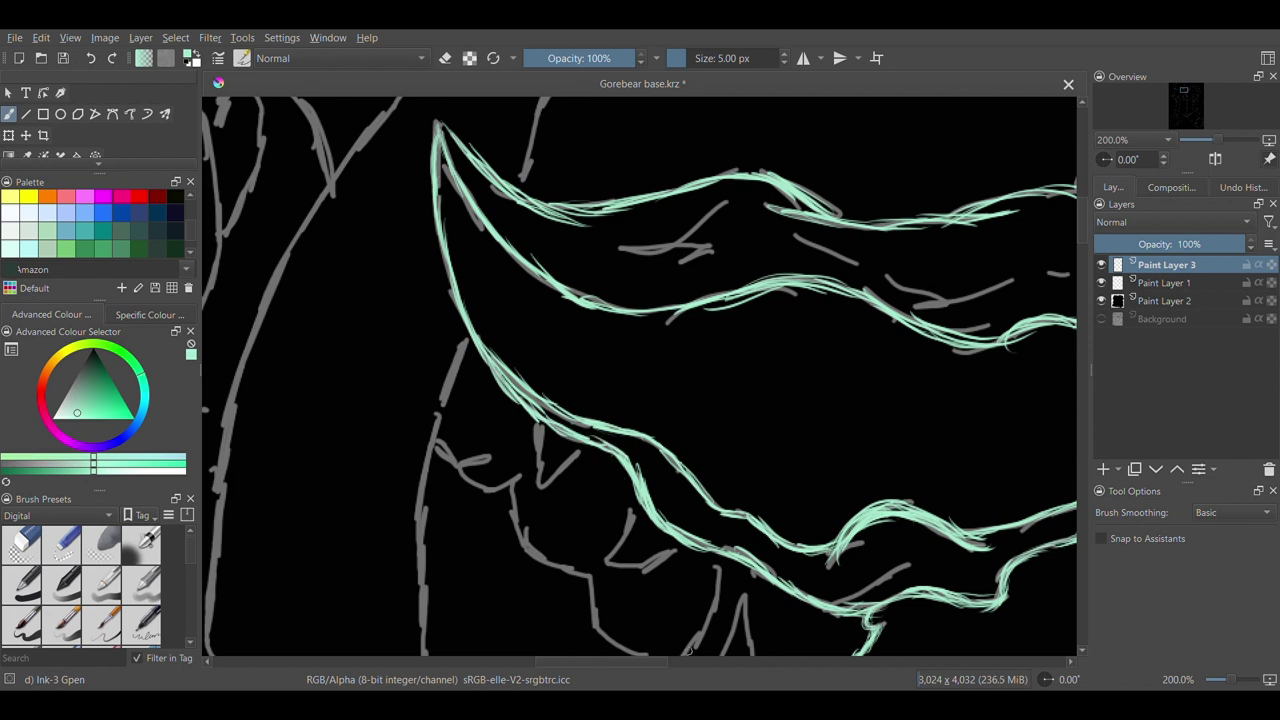
{"action": "left_click_drag", "start_coordinate": [726, 203], "coordinate": [658, 255]}
{"action": "left_click_drag", "start_coordinate": [773, 233], "coordinate": [876, 276]}
{"action": "mouse_move", "coordinate": [884, 271]}
{"action": "left_mouse_down"}
{"action": "mouse_move", "coordinate": [926, 294]}
{"action": "mouse_move", "coordinate": [1013, 280]}
{"action": "left_mouse_up"}
Undo the latest strokes of the ragged line beside the rounded hanging shape at the top of the drawing
{"action": "left_click_drag", "start_coordinate": [591, 662], "coordinate": [683, 662]}
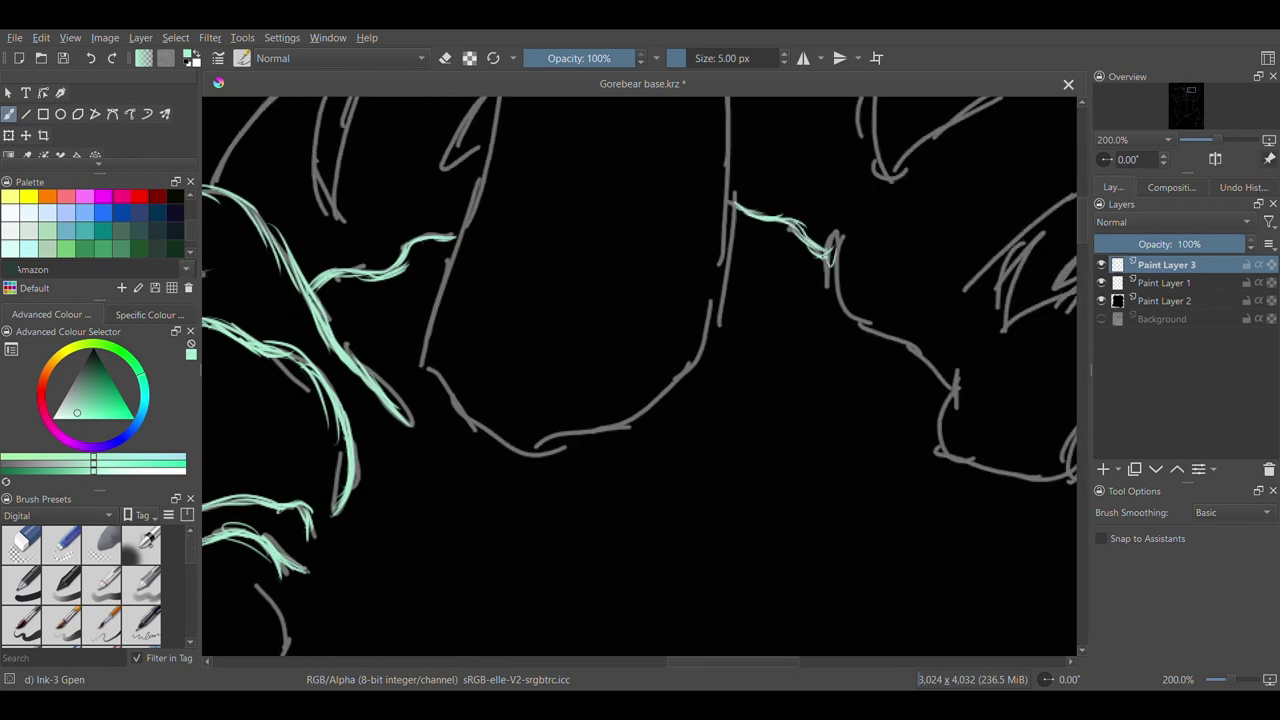
{"action": "left_click", "coordinate": [92, 57]}
{"action": "left_click", "coordinate": [92, 57]}
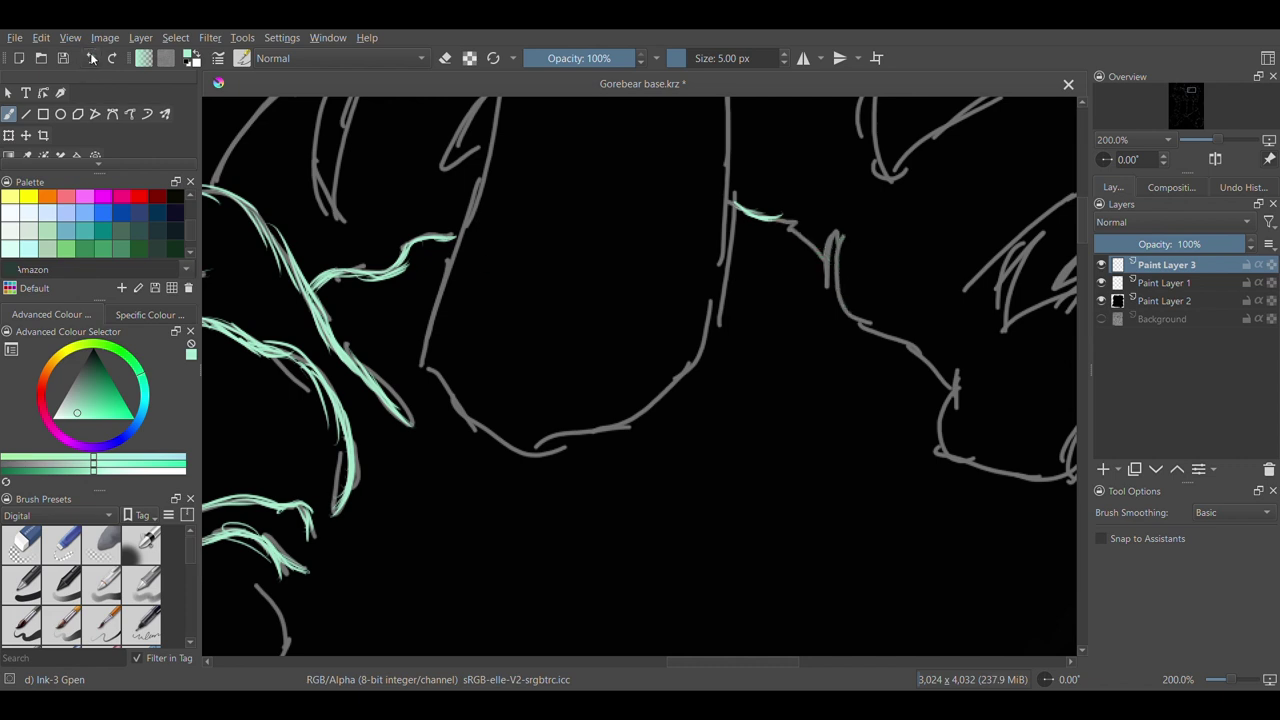
{"action": "left_click", "coordinate": [97, 58]}
Ink the curved horn-like strand on the right head's outer side, tracing its ragged inner line and its outer edge down to the tip
{"action": "left_click_drag", "start_coordinate": [706, 662], "coordinate": [801, 662]}
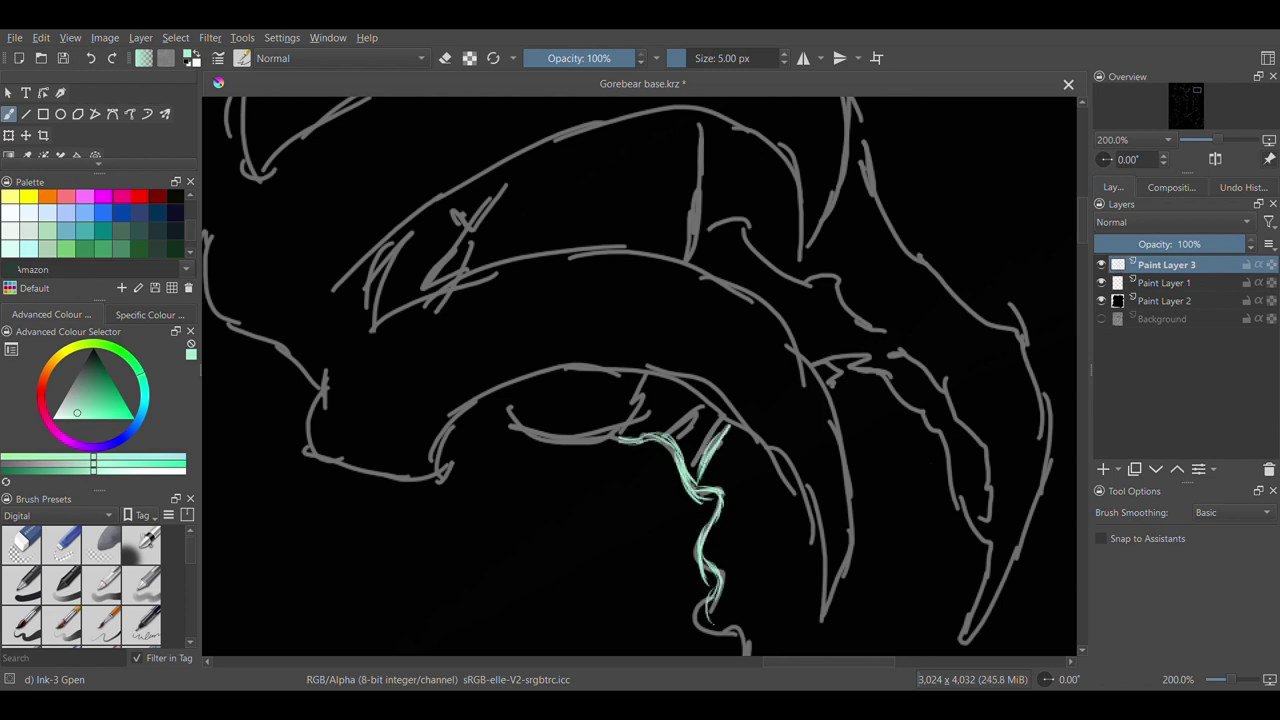
{"action": "left_click_drag", "start_coordinate": [838, 281], "coordinate": [995, 465]}
{"action": "mouse_move", "coordinate": [973, 632]}
{"action": "left_mouse_down"}
{"action": "mouse_move", "coordinate": [1053, 421]}
{"action": "mouse_move", "coordinate": [1012, 333]}
{"action": "mouse_move", "coordinate": [950, 300]}
{"action": "mouse_move", "coordinate": [897, 233]}
{"action": "mouse_move", "coordinate": [862, 135]}
{"action": "left_mouse_up"}
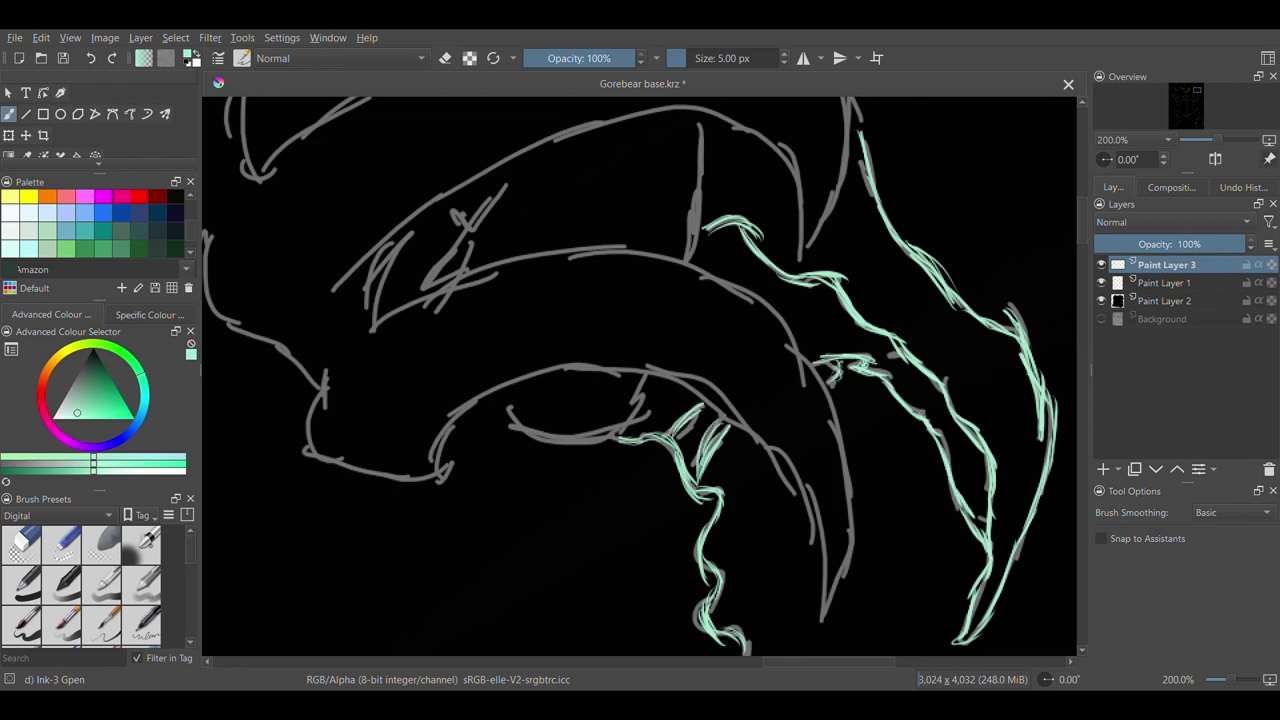
{"action": "mouse_move", "coordinate": [1082, 231]}
{"action": "left_mouse_down"}
{"action": "mouse_move", "coordinate": [1076, 209]}
{"action": "mouse_move", "coordinate": [1077, 220]}
{"action": "left_mouse_up"}
{"action": "left_click_drag", "start_coordinate": [863, 300], "coordinate": [853, 233]}
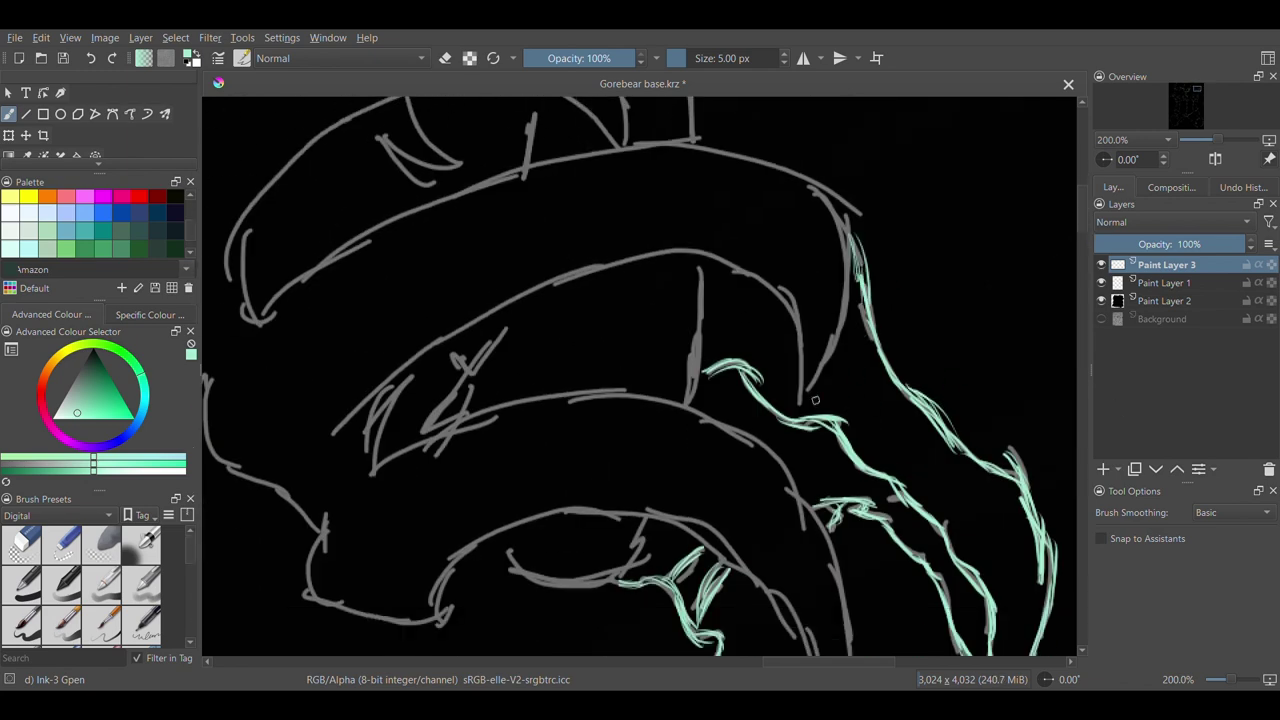
Ink the right head's outer edge down past the eye and along the jagged jaw line toward the neck
{"action": "scroll", "coordinate": [949, 382], "scroll_direction": "down", "scroll_amount": 8}
{"action": "left_click_drag", "start_coordinate": [745, 150], "coordinate": [759, 306]}
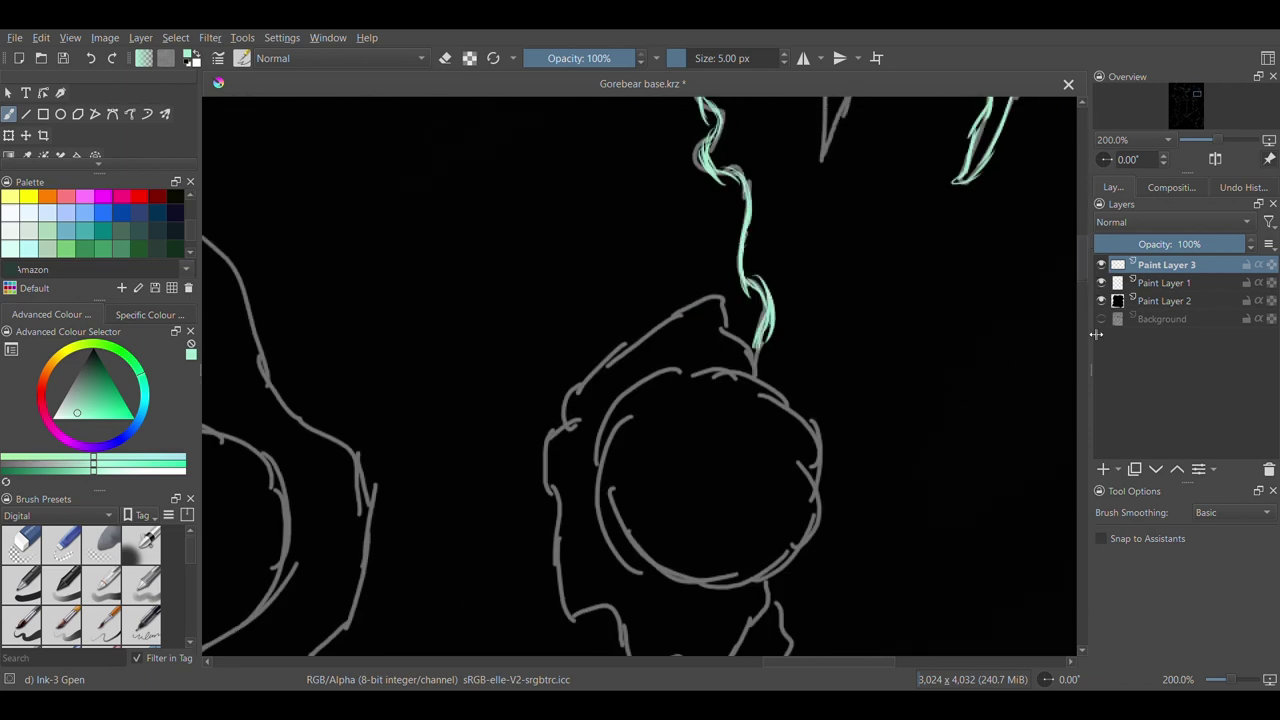
{"action": "scroll", "coordinate": [777, 273], "scroll_direction": "down", "scroll_amount": 6}
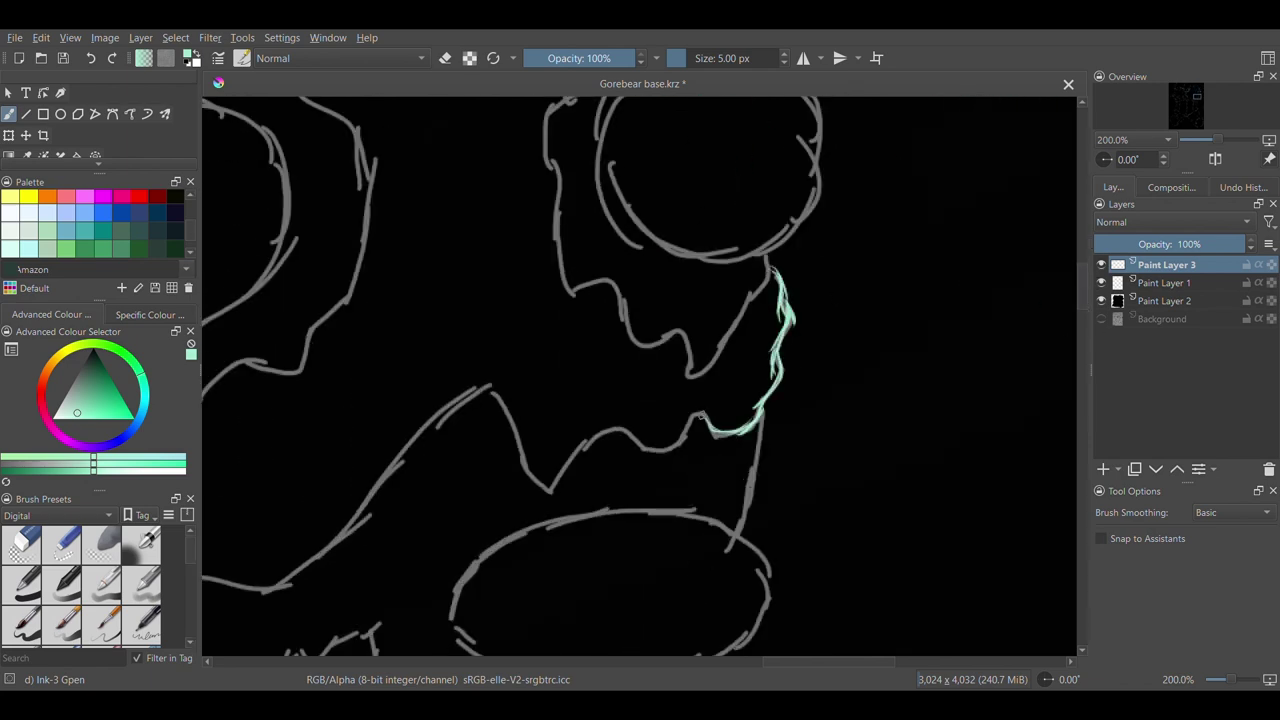
{"action": "mouse_move", "coordinate": [530, 488]}
{"action": "left_mouse_down"}
{"action": "mouse_move", "coordinate": [470, 398]}
{"action": "mouse_move", "coordinate": [350, 525]}
{"action": "mouse_move", "coordinate": [272, 582]}
{"action": "left_mouse_up"}
{"action": "left_click_drag", "start_coordinate": [807, 662], "coordinate": [723, 662]}
{"action": "scroll", "coordinate": [850, 340], "scroll_direction": "down", "scroll_amount": 5}
{"action": "left_click_drag", "start_coordinate": [848, 338], "coordinate": [655, 425]}
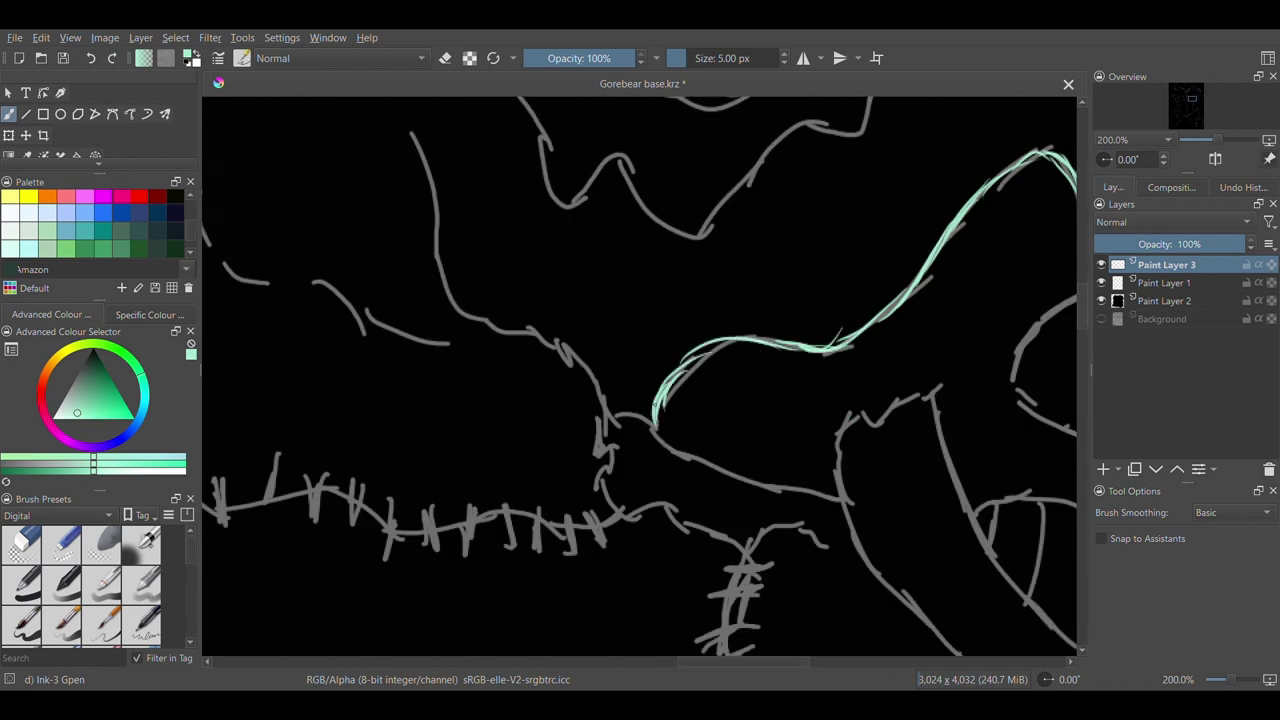
Ink the curved contour beside the right head's jaw and the short broken crease strokes next to it
{"action": "mouse_move", "coordinate": [525, 338]}
{"action": "left_mouse_down"}
{"action": "mouse_move", "coordinate": [463, 305]}
{"action": "mouse_move", "coordinate": [428, 170]}
{"action": "left_mouse_up"}
{"action": "left_click_drag", "start_coordinate": [780, 661], "coordinate": [741, 661]}
{"action": "scroll", "coordinate": [648, 424], "scroll_direction": "up", "scroll_amount": 5}
{"action": "left_click_drag", "start_coordinate": [444, 434], "coordinate": [457, 496]}
{"action": "left_click_drag", "start_coordinate": [472, 511], "coordinate": [548, 538]}
{"action": "left_click_drag", "start_coordinate": [556, 523], "coordinate": [613, 577]}
{"action": "left_click_drag", "start_coordinate": [610, 548], "coordinate": [682, 587]}
Ink the wavy vertical contour that rises above the broken crease strokes
{"action": "left_click_drag", "start_coordinate": [420, 192], "coordinate": [389, 281]}
{"action": "left_click_drag", "start_coordinate": [392, 224], "coordinate": [403, 350]}
{"action": "left_click_drag", "start_coordinate": [412, 210], "coordinate": [460, 129]}
{"action": "left_click_drag", "start_coordinate": [1081, 296], "coordinate": [1081, 262]}
{"action": "left_click_drag", "start_coordinate": [434, 220], "coordinate": [471, 292]}
{"action": "left_click_drag", "start_coordinate": [456, 256], "coordinate": [474, 358]}
{"action": "left_click_drag", "start_coordinate": [470, 310], "coordinate": [456, 466]}
{"action": "left_click_drag", "start_coordinate": [469, 445], "coordinate": [431, 542]}
Extend the ragged neck contour past the end of the chest seam to the top of the right arm's stitch line
{"action": "left_click_drag", "start_coordinate": [1081, 267], "coordinate": [1081, 325]}
{"action": "left_click_drag", "start_coordinate": [660, 661], "coordinate": [690, 661]}
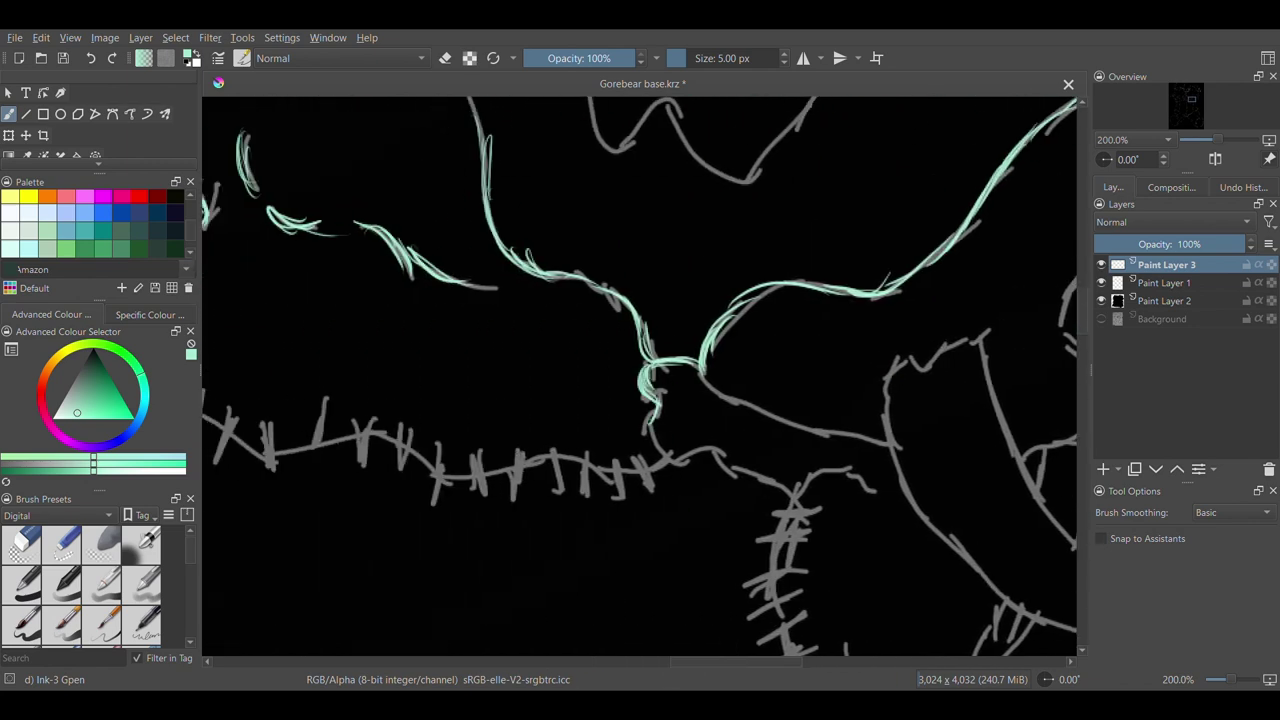
{"action": "left_click_drag", "start_coordinate": [677, 461], "coordinate": [774, 484]}
{"action": "left_click_drag", "start_coordinate": [738, 462], "coordinate": [790, 491]}
Ink the right upper arm's outer edge, the fold line inside it and the edge directly below the stitches
{"action": "left_click_drag", "start_coordinate": [674, 662], "coordinate": [723, 662]}
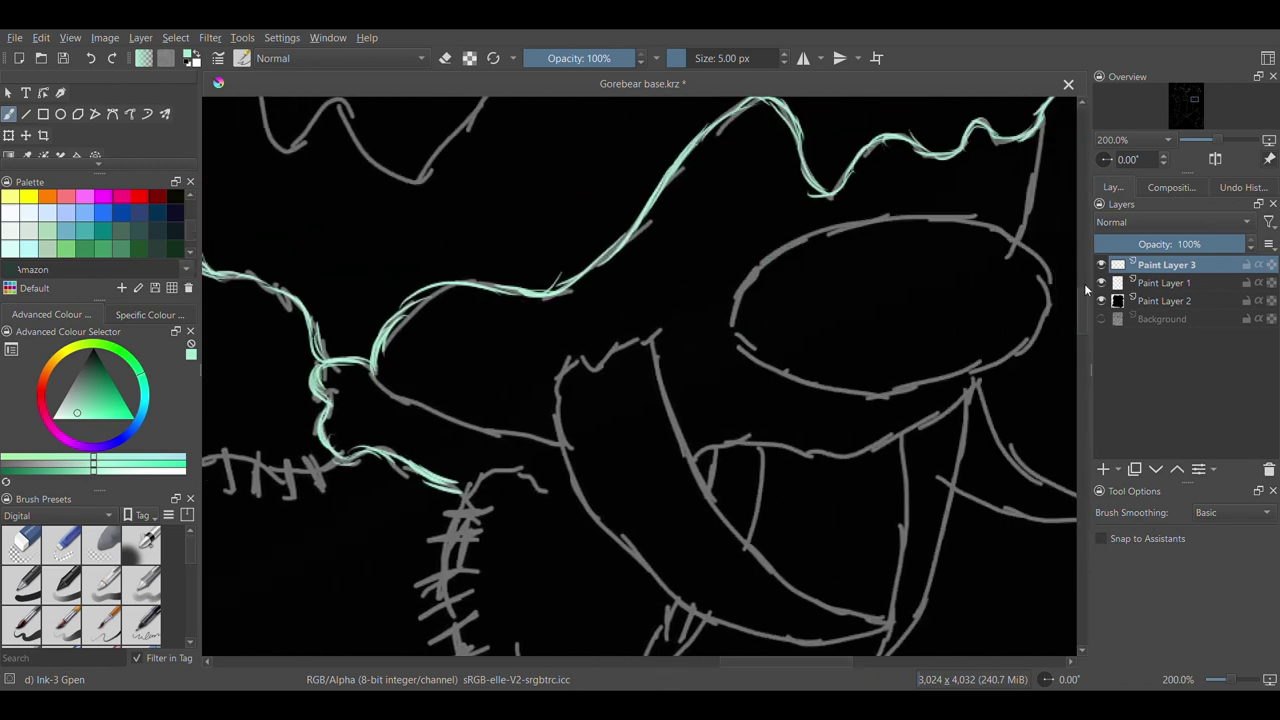
{"action": "left_click_drag", "start_coordinate": [1083, 290], "coordinate": [1083, 310]}
{"action": "left_click_drag", "start_coordinate": [709, 207], "coordinate": [712, 234]}
{"action": "mouse_move", "coordinate": [672, 362]}
{"action": "left_mouse_down"}
{"action": "mouse_move", "coordinate": [631, 468]}
{"action": "mouse_move", "coordinate": [688, 600]}
{"action": "left_mouse_up"}
{"action": "scroll", "coordinate": [1087, 360], "scroll_direction": "down", "scroll_amount": 4}
{"action": "mouse_move", "coordinate": [680, 400]}
{"action": "left_mouse_down"}
{"action": "mouse_move", "coordinate": [745, 535]}
{"action": "mouse_move", "coordinate": [855, 645]}
{"action": "left_mouse_up"}
{"action": "left_click_drag", "start_coordinate": [518, 160], "coordinate": [572, 300]}
{"action": "left_click_drag", "start_coordinate": [570, 268], "coordinate": [640, 440]}
{"action": "left_click_drag", "start_coordinate": [436, 412], "coordinate": [422, 640]}
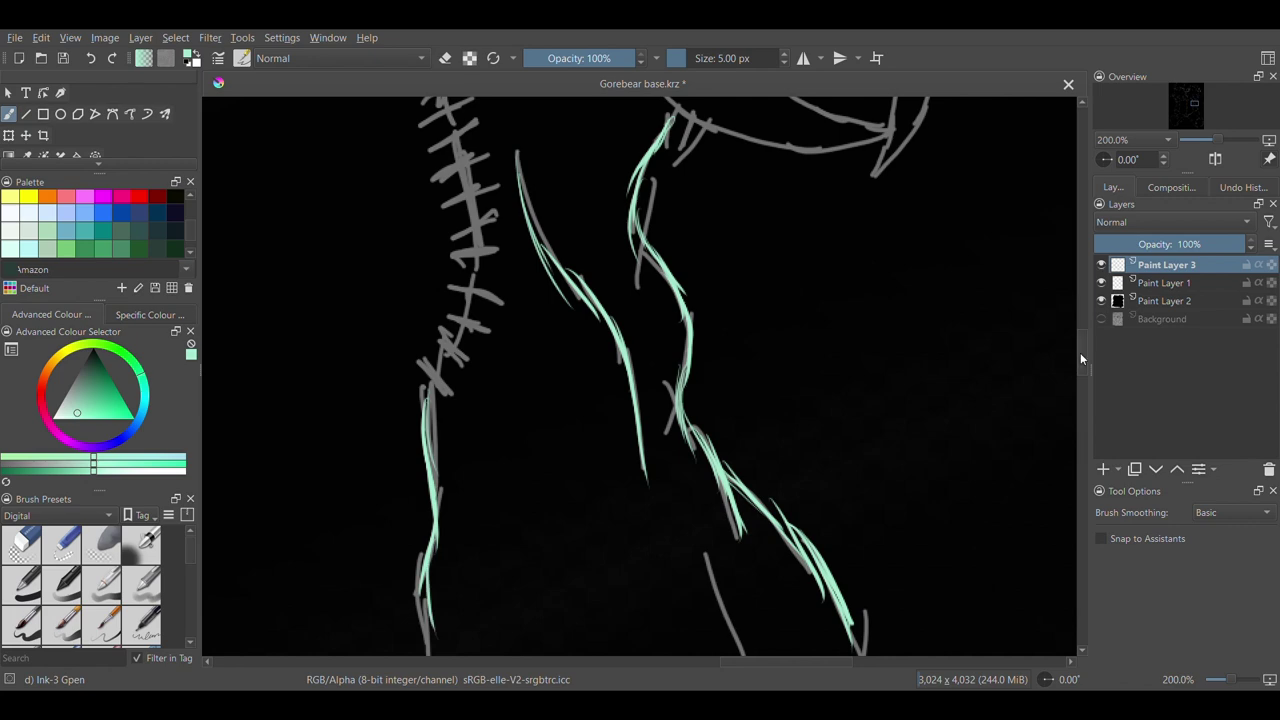
Continue the right arm's fold line, outer edge and inner edge down the forearm
{"action": "scroll", "coordinate": [780, 286], "scroll_direction": "down", "scroll_amount": 6}
{"action": "left_click_drag", "start_coordinate": [700, 185], "coordinate": [755, 455]}
{"action": "left_click_drag", "start_coordinate": [735, 370], "coordinate": [860, 620]}
{"action": "left_click_drag", "start_coordinate": [850, 250], "coordinate": [895, 482]}
{"action": "left_click_drag", "start_coordinate": [866, 386], "coordinate": [968, 625]}
{"action": "left_click_drag", "start_coordinate": [432, 206], "coordinate": [400, 620]}
Ink the lower forearm's edges down to both ends of the stitched wrist seam, including the end of the fold line
{"action": "scroll", "coordinate": [643, 334], "scroll_direction": "down", "scroll_amount": 4}
{"action": "left_click_drag", "start_coordinate": [398, 326], "coordinate": [375, 450]}
{"action": "left_click_drag", "start_coordinate": [394, 408], "coordinate": [446, 608]}
{"action": "left_click_drag", "start_coordinate": [418, 443], "coordinate": [476, 592]}
{"action": "left_click_drag", "start_coordinate": [440, 480], "coordinate": [556, 621]}
{"action": "left_click_drag", "start_coordinate": [487, 577], "coordinate": [563, 628]}
{"action": "left_click_drag", "start_coordinate": [856, 347], "coordinate": [867, 420]}
{"action": "left_click_drag", "start_coordinate": [868, 502], "coordinate": [916, 493]}
{"action": "left_click_drag", "start_coordinate": [962, 366], "coordinate": [978, 455]}
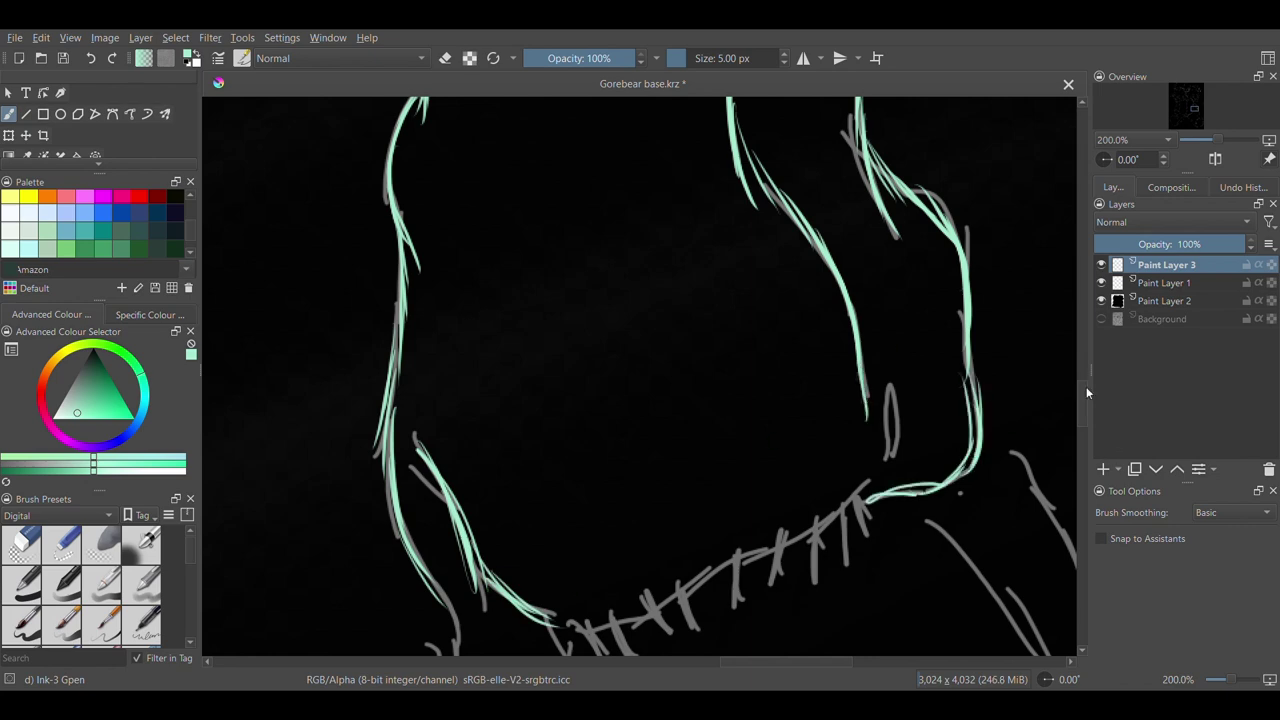
Ink the torso's side down to the belly seam and the upper part of the right hand's inner edge
{"action": "scroll", "coordinate": [700, 400], "scroll_direction": "down", "scroll_amount": 5}
{"action": "left_click_drag", "start_coordinate": [428, 224], "coordinate": [452, 300]}
{"action": "left_click_drag", "start_coordinate": [455, 245], "coordinate": [430, 425]}
{"action": "left_click_drag", "start_coordinate": [455, 330], "coordinate": [405, 432]}
{"action": "left_click_drag", "start_coordinate": [568, 372], "coordinate": [628, 518]}
{"action": "left_click_drag", "start_coordinate": [580, 370], "coordinate": [646, 556]}
Ink the right hand's outer edge and its lower edge back to the leg
{"action": "left_click_drag", "start_coordinate": [735, 662], "coordinate": [773, 662]}
{"action": "left_click_drag", "start_coordinate": [742, 106], "coordinate": [796, 180]}
{"action": "left_click_drag", "start_coordinate": [780, 130], "coordinate": [862, 316]}
{"action": "left_click_drag", "start_coordinate": [828, 206], "coordinate": [920, 448]}
{"action": "left_click_drag", "start_coordinate": [905, 398], "coordinate": [928, 584]}
{"action": "left_click_drag", "start_coordinate": [918, 474], "coordinate": [928, 612]}
{"action": "left_click_drag", "start_coordinate": [1082, 430], "coordinate": [1082, 450]}
{"action": "mouse_move", "coordinate": [926, 350]}
{"action": "left_mouse_down"}
{"action": "mouse_move", "coordinate": [888, 431]}
{"action": "mouse_move", "coordinate": [790, 459]}
{"action": "left_mouse_up"}
{"action": "left_click_drag", "start_coordinate": [828, 456], "coordinate": [562, 498]}
Extend the right hand's inner edge down to the leg and ink the lines within the hand
{"action": "left_click_drag", "start_coordinate": [382, 293], "coordinate": [583, 590]}
{"action": "left_click_drag", "start_coordinate": [886, 348], "coordinate": [870, 437]}
{"action": "left_click_drag", "start_coordinate": [850, 175], "coordinate": [873, 442]}
{"action": "left_click_drag", "start_coordinate": [1082, 458], "coordinate": [1082, 431]}
{"action": "left_click_drag", "start_coordinate": [648, 267], "coordinate": [813, 457]}
{"action": "left_click_drag", "start_coordinate": [767, 373], "coordinate": [862, 558]}
Ink the right thigh's edge from the end of the belly seam down to the hand's inner edge
{"action": "left_click_drag", "start_coordinate": [795, 660], "coordinate": [717, 667]}
{"action": "left_click_drag", "start_coordinate": [697, 512], "coordinate": [830, 642]}
{"action": "left_click_drag", "start_coordinate": [1082, 425], "coordinate": [1082, 453]}
{"action": "left_click_drag", "start_coordinate": [814, 284], "coordinate": [946, 379]}
{"action": "left_click_drag", "start_coordinate": [846, 312], "coordinate": [957, 400]}
{"action": "left_click_drag", "start_coordinate": [917, 349], "coordinate": [1069, 525]}
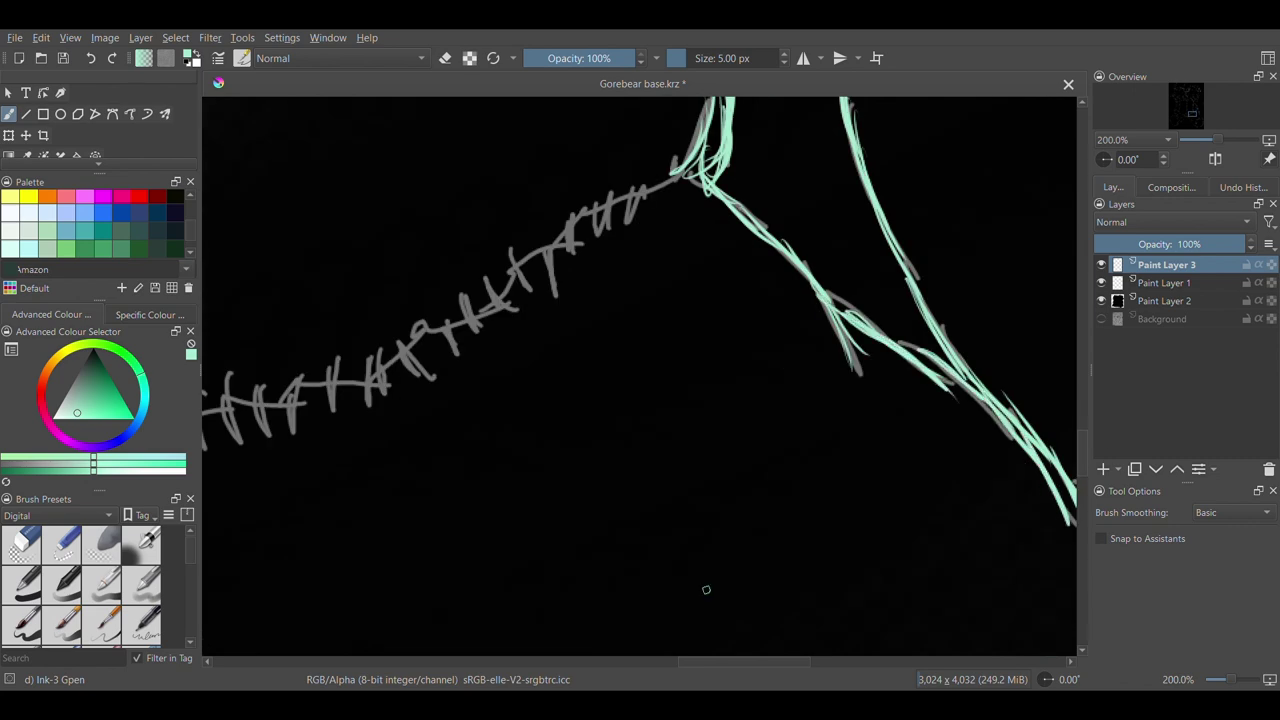
Continue the right leg's upper edge with overlapping fur strokes down to the top of the foot
{"action": "left_click_drag", "start_coordinate": [745, 661], "coordinate": [817, 661]}
{"action": "left_click_drag", "start_coordinate": [1082, 452], "coordinate": [1082, 477]}
{"action": "left_click_drag", "start_coordinate": [608, 207], "coordinate": [656, 340]}
{"action": "left_click_drag", "start_coordinate": [598, 179], "coordinate": [770, 327]}
{"action": "left_click_drag", "start_coordinate": [691, 268], "coordinate": [872, 444]}
{"action": "left_click_drag", "start_coordinate": [777, 327], "coordinate": [910, 416]}
{"action": "left_click_drag", "start_coordinate": [852, 367], "coordinate": [957, 502]}
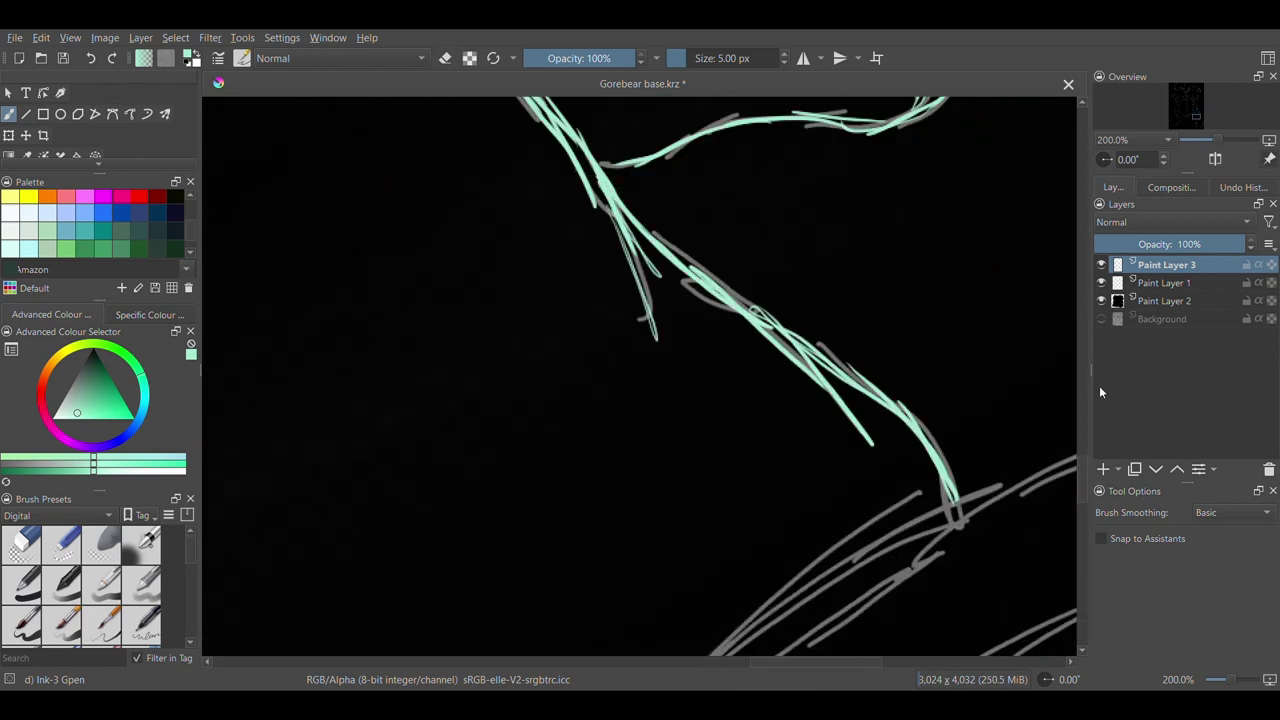
Ink the upper left arc of the right foot's outer rim with long overlapping strokes
{"action": "left_click_drag", "start_coordinate": [1082, 478], "coordinate": [1082, 490]}
{"action": "left_click_drag", "start_coordinate": [612, 652], "coordinate": [685, 530]}
{"action": "left_click_drag", "start_coordinate": [620, 636], "coordinate": [743, 483]}
{"action": "left_click_drag", "start_coordinate": [670, 558], "coordinate": [910, 387]}
{"action": "left_click_drag", "start_coordinate": [808, 436], "coordinate": [1060, 317]}
{"action": "left_click_drag", "start_coordinate": [932, 362], "coordinate": [1056, 331]}
Ink the foot's upper right curve, the inner rim's upper arc and the long right side
{"action": "left_click_drag", "start_coordinate": [780, 661], "coordinate": [844, 661]}
{"action": "mouse_move", "coordinate": [600, 330]}
{"action": "left_mouse_down"}
{"action": "mouse_move", "coordinate": [678, 306]}
{"action": "mouse_move", "coordinate": [955, 475]}
{"action": "mouse_move", "coordinate": [965, 650]}
{"action": "left_mouse_up"}
{"action": "mouse_move", "coordinate": [340, 655]}
{"action": "left_mouse_down"}
{"action": "mouse_move", "coordinate": [860, 425]}
{"action": "mouse_move", "coordinate": [950, 555]}
{"action": "left_mouse_up"}
{"action": "left_click_drag", "start_coordinate": [1082, 490], "coordinate": [1082, 515]}
{"action": "mouse_move", "coordinate": [948, 236]}
{"action": "left_mouse_down"}
{"action": "mouse_move", "coordinate": [964, 372]}
{"action": "mouse_move", "coordinate": [953, 550]}
{"action": "left_mouse_up"}
{"action": "left_click_drag", "start_coordinate": [955, 482], "coordinate": [943, 587]}
{"action": "left_click_drag", "start_coordinate": [340, 355], "coordinate": [251, 511]}
{"action": "left_click_drag", "start_coordinate": [1085, 515], "coordinate": [1085, 529]}
{"action": "left_click_drag", "start_coordinate": [955, 345], "coordinate": [950, 515]}
{"action": "left_click_drag", "start_coordinate": [963, 356], "coordinate": [957, 525]}
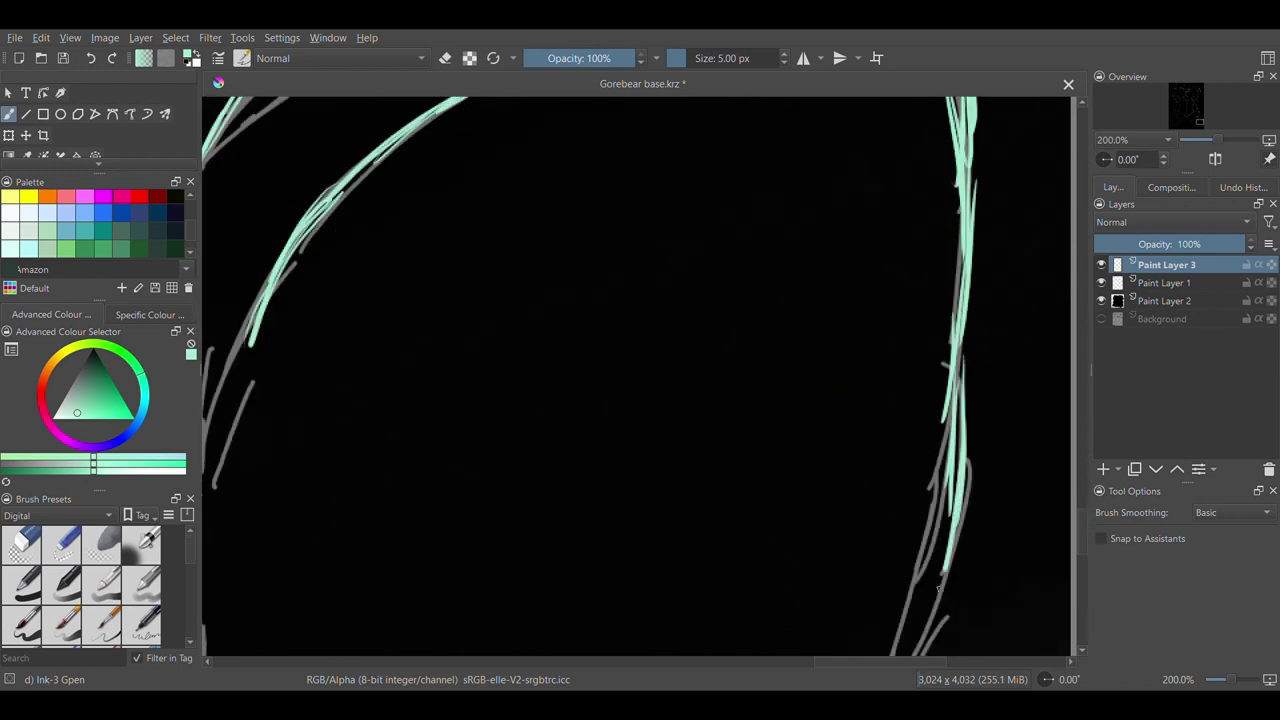
Ink the foot's inner and outer rims around the lower right corner and along the outer bottom edge
{"action": "scroll", "coordinate": [1087, 517], "scroll_direction": "down", "scroll_amount": 3}
{"action": "mouse_move", "coordinate": [706, 516]}
{"action": "left_mouse_down"}
{"action": "mouse_move", "coordinate": [872, 374]}
{"action": "mouse_move", "coordinate": [950, 100]}
{"action": "left_mouse_up"}
{"action": "left_click_drag", "start_coordinate": [951, 251], "coordinate": [680, 568]}
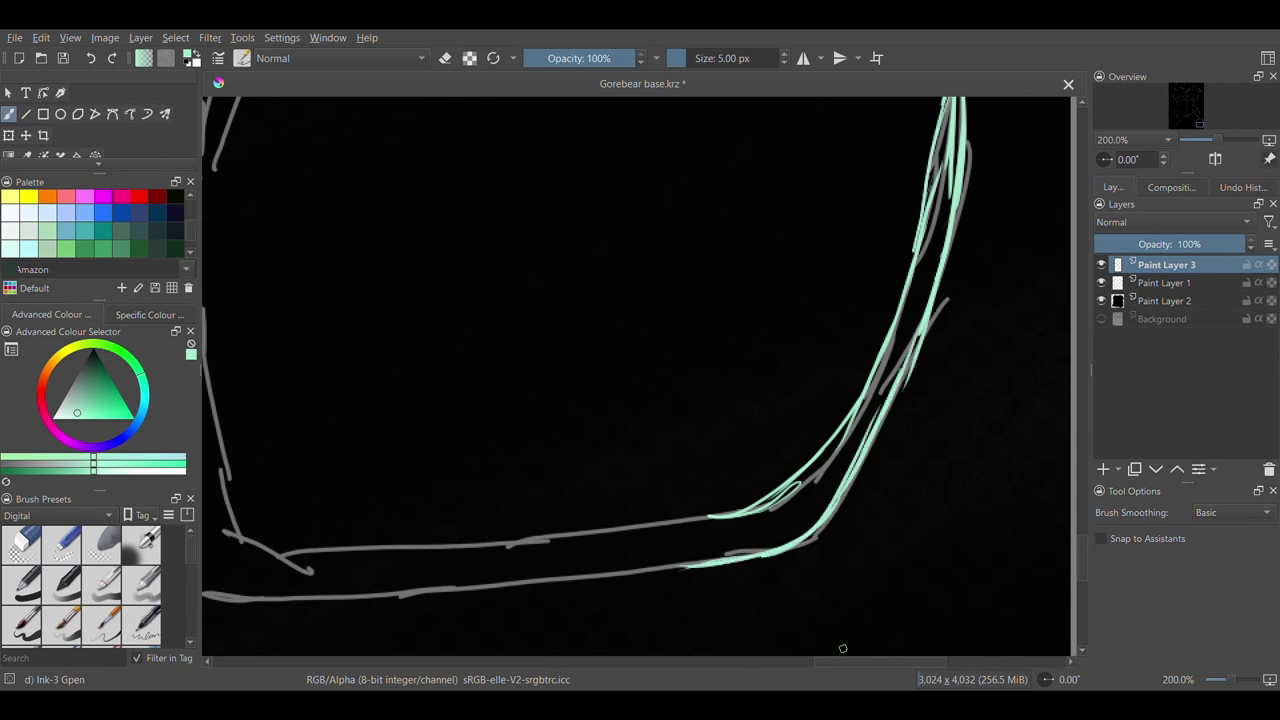
{"action": "left_click_drag", "start_coordinate": [880, 662], "coordinate": [845, 662]}
{"action": "left_click_drag", "start_coordinate": [984, 553], "coordinate": [706, 587]}
{"action": "left_click_drag", "start_coordinate": [836, 577], "coordinate": [546, 598]}
Ink the foot's lower left side and corner and the inner rim's bottom edge
{"action": "left_click_drag", "start_coordinate": [305, 257], "coordinate": [312, 389]}
{"action": "left_click_drag", "start_coordinate": [300, 322], "coordinate": [402, 580]}
{"action": "mouse_move", "coordinate": [322, 518]}
{"action": "left_mouse_down"}
{"action": "mouse_move", "coordinate": [552, 602]}
{"action": "mouse_move", "coordinate": [594, 596]}
{"action": "left_mouse_up"}
{"action": "left_click_drag", "start_coordinate": [430, 152], "coordinate": [465, 478]}
{"action": "mouse_move", "coordinate": [448, 425]}
{"action": "left_mouse_down"}
{"action": "mouse_move", "coordinate": [625, 547]}
{"action": "mouse_move", "coordinate": [965, 514]}
{"action": "left_mouse_up"}
Fill in the remaining upper left stretches of the foot's inner and outer rims
{"action": "scroll", "coordinate": [640, 376], "scroll_direction": "up", "scroll_amount": 4}
{"action": "left_click_drag", "start_coordinate": [487, 358], "coordinate": [432, 512]}
{"action": "left_click_drag", "start_coordinate": [306, 614], "coordinate": [326, 506]}
{"action": "left_click_drag", "start_coordinate": [427, 190], "coordinate": [350, 368]}
{"action": "left_click_drag", "start_coordinate": [380, 290], "coordinate": [338, 570]}
Ink the fur line inside the right lower leg, forking it toward the foot
{"action": "left_click_drag", "start_coordinate": [853, 663], "coordinate": [779, 664]}
{"action": "left_click_drag", "start_coordinate": [441, 212], "coordinate": [543, 324]}
{"action": "left_click_drag", "start_coordinate": [522, 264], "coordinate": [560, 440]}
{"action": "left_click_drag", "start_coordinate": [556, 384], "coordinate": [745, 518]}
{"action": "left_click_drag", "start_coordinate": [650, 483], "coordinate": [733, 602]}
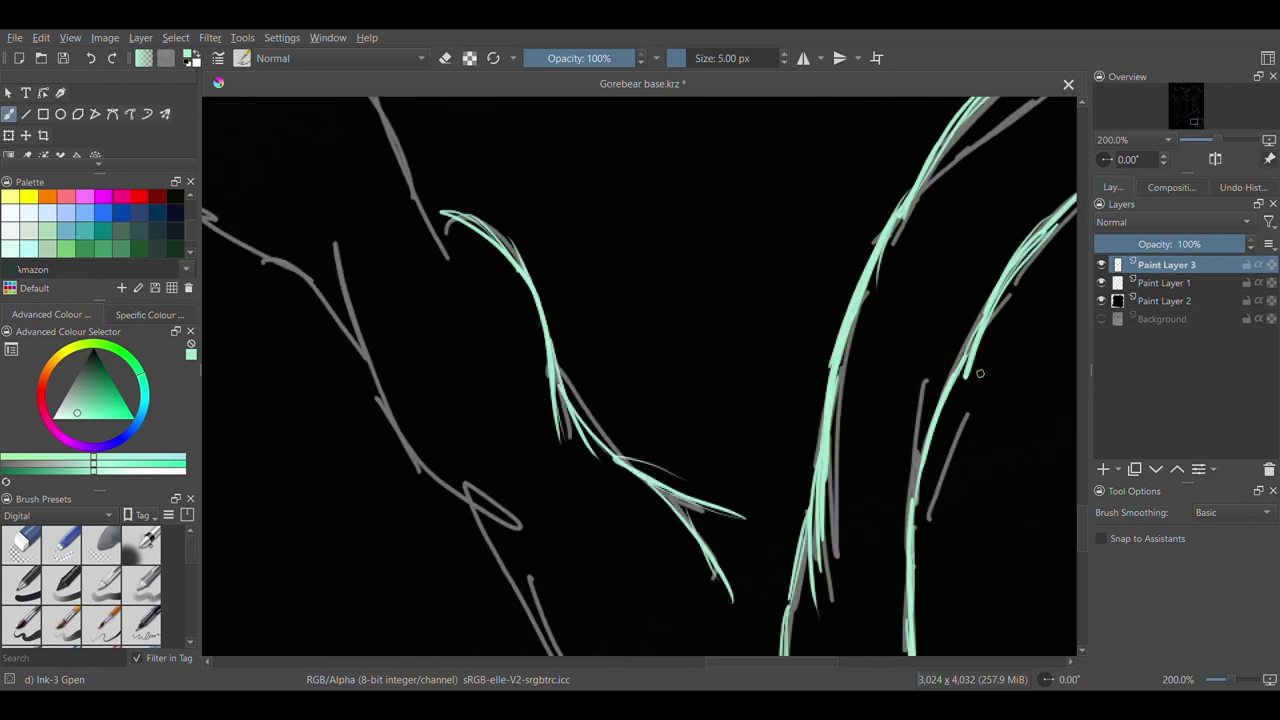
Ink the lower edge of the right leg down to the foot's bottom left corner
{"action": "scroll", "coordinate": [749, 537], "scroll_direction": "down", "scroll_amount": 3}
{"action": "left_click_drag", "start_coordinate": [460, 225], "coordinate": [608, 490]}
{"action": "left_click_drag", "start_coordinate": [580, 436], "coordinate": [808, 636]}
{"action": "scroll", "coordinate": [1084, 425], "scroll_direction": "left", "scroll_amount": 4}
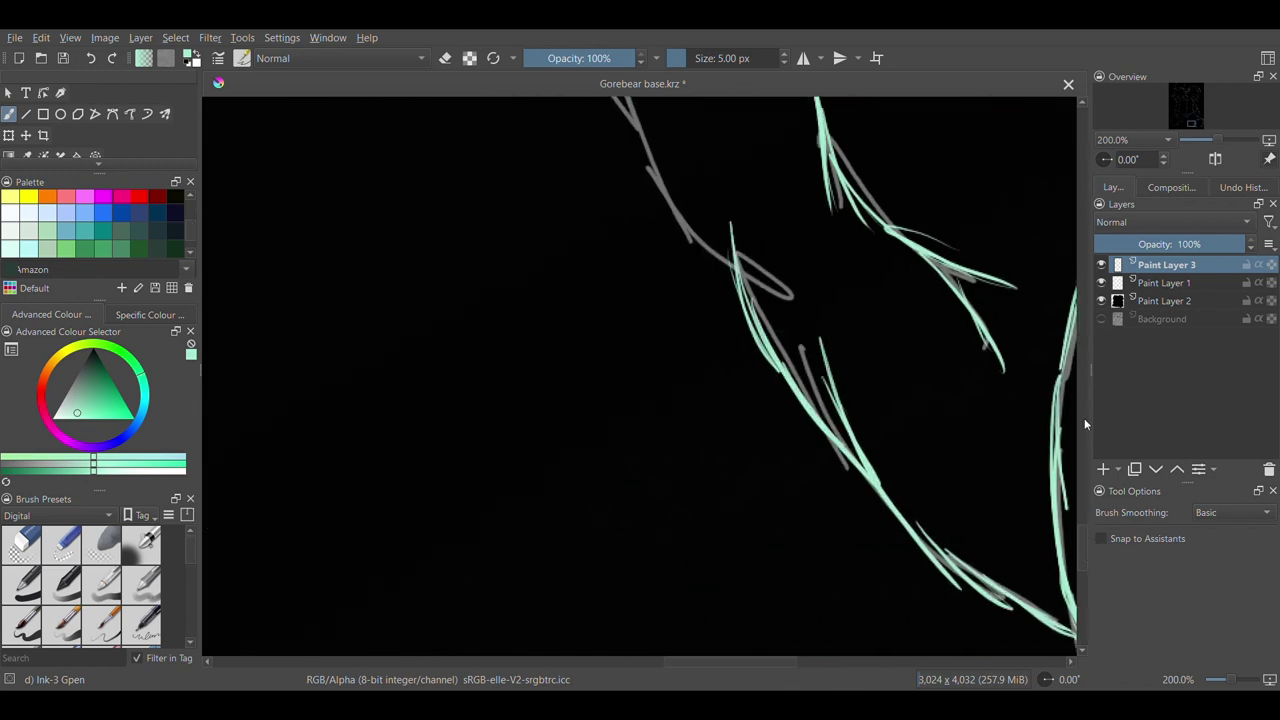
Ink the middle stretch of the right leg's lower edge and of the fur line running beside it
{"action": "scroll", "coordinate": [1084, 425], "scroll_direction": "right", "scroll_amount": 4}
{"action": "left_click_drag", "start_coordinate": [608, 330], "coordinate": [791, 621]}
{"action": "left_click_drag", "start_coordinate": [525, 118], "coordinate": [720, 380]}
{"action": "mouse_move", "coordinate": [420, 256]}
{"action": "left_mouse_down"}
{"action": "mouse_move", "coordinate": [455, 322]}
{"action": "mouse_move", "coordinate": [631, 460]}
{"action": "left_mouse_up"}
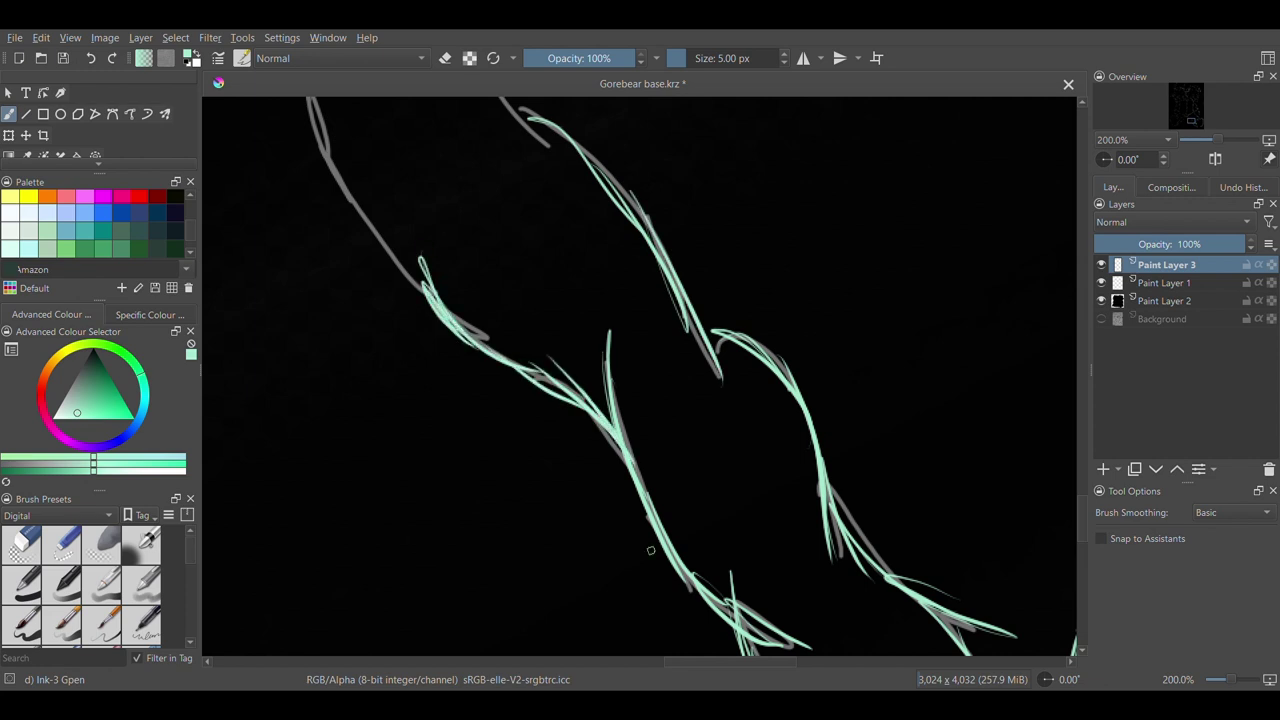
Ink the rest of the right leg's fur line and its lower edge up to the crotch below the belly stitching
{"action": "left_click_drag", "start_coordinate": [735, 662], "coordinate": [699, 662]}
{"action": "left_click_drag", "start_coordinate": [1083, 516], "coordinate": [1083, 494]}
{"action": "left_click_drag", "start_coordinate": [502, 284], "coordinate": [557, 416]}
{"action": "left_click_drag", "start_coordinate": [522, 310], "coordinate": [558, 444]}
{"action": "left_click_drag", "start_coordinate": [554, 400], "coordinate": [680, 584]}
{"action": "left_click_drag", "start_coordinate": [648, 182], "coordinate": [699, 330]}
{"action": "left_click_drag", "start_coordinate": [650, 162], "coordinate": [771, 411]}
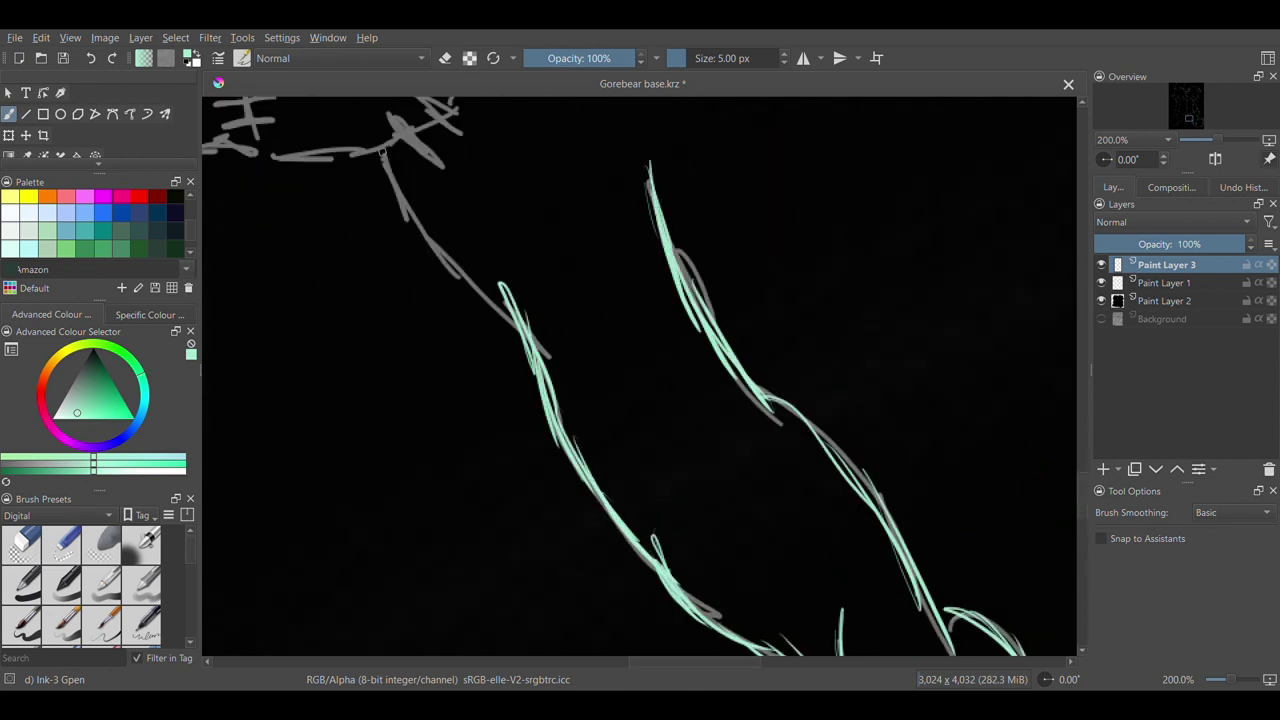
{"action": "left_click_drag", "start_coordinate": [379, 147], "coordinate": [559, 385]}
Ink the upper stretch of the left leg's lower edge and the hooked fur line inside that leg
{"action": "scroll", "coordinate": [689, 661], "scroll_direction": "left", "scroll_amount": 5}
{"action": "mouse_move", "coordinate": [830, 150]}
{"action": "left_mouse_down"}
{"action": "mouse_move", "coordinate": [651, 148]}
{"action": "mouse_move", "coordinate": [437, 373]}
{"action": "mouse_move", "coordinate": [384, 460]}
{"action": "left_mouse_up"}
{"action": "mouse_move", "coordinate": [364, 448]}
{"action": "left_mouse_down"}
{"action": "mouse_move", "coordinate": [330, 532]}
{"action": "mouse_move", "coordinate": [268, 609]}
{"action": "left_mouse_up"}
{"action": "left_click_drag", "start_coordinate": [681, 662], "coordinate": [606, 676]}
{"action": "left_click_drag", "start_coordinate": [915, 125], "coordinate": [866, 220]}
{"action": "left_click_drag", "start_coordinate": [880, 184], "coordinate": [652, 302]}
{"action": "left_click_drag", "start_coordinate": [715, 267], "coordinate": [542, 411]}
{"action": "left_click_drag", "start_coordinate": [590, 331], "coordinate": [508, 503]}
{"action": "left_click_drag", "start_coordinate": [545, 440], "coordinate": [410, 562]}
Continue the left leg's lower edge down to the side of its foot in overlapping strokes
{"action": "left_click_drag", "start_coordinate": [1085, 496], "coordinate": [1085, 515]}
{"action": "left_click_drag", "start_coordinate": [748, 390], "coordinate": [586, 522]}
{"action": "left_click_drag", "start_coordinate": [811, 333], "coordinate": [691, 424]}
{"action": "left_click_drag", "start_coordinate": [630, 465], "coordinate": [494, 635]}
{"action": "left_click_drag", "start_coordinate": [1084, 515], "coordinate": [1084, 532]}
{"action": "left_click_drag", "start_coordinate": [268, 603], "coordinate": [477, 461]}
{"action": "left_click_drag", "start_coordinate": [395, 535], "coordinate": [506, 400]}
{"action": "left_click_drag", "start_coordinate": [432, 498], "coordinate": [520, 392]}
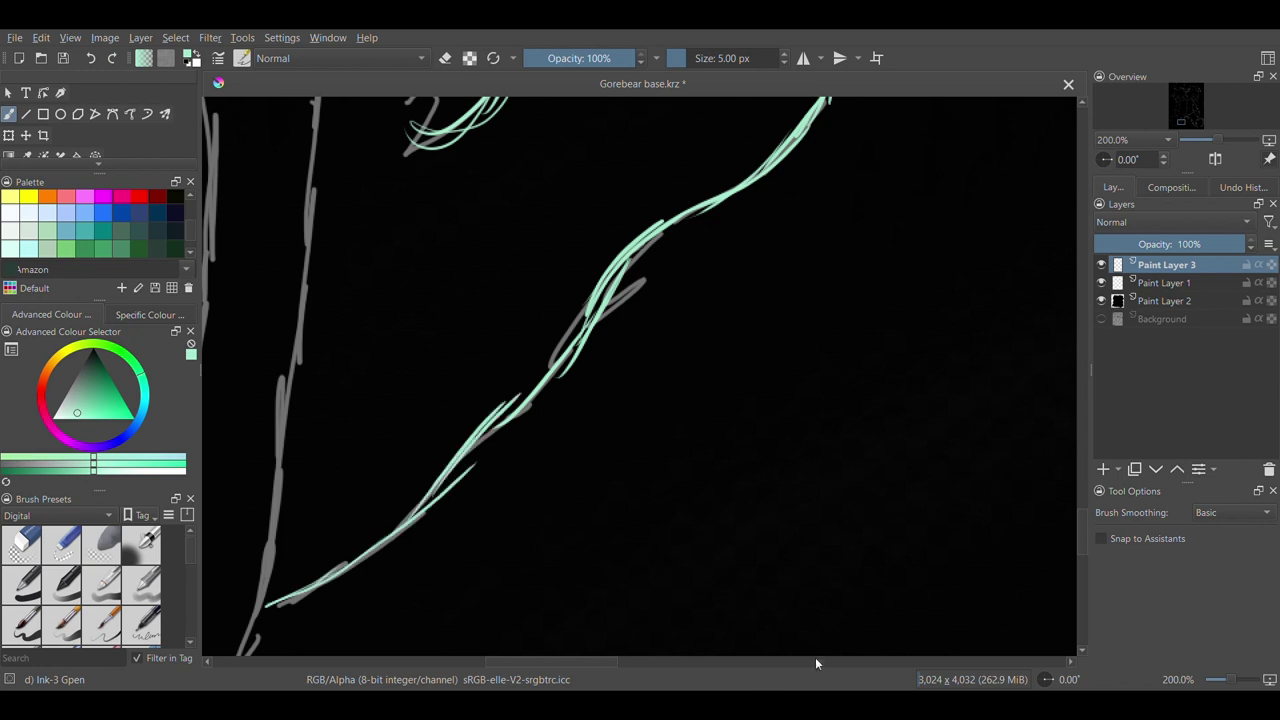
Ink the lower right side of the left leg's foot along both its outer and inner rims
{"action": "left_click_drag", "start_coordinate": [590, 662], "coordinate": [512, 662]}
{"action": "left_click_drag", "start_coordinate": [1085, 535], "coordinate": [1085, 550]}
{"action": "left_click_drag", "start_coordinate": [535, 581], "coordinate": [688, 535]}
{"action": "left_click_drag", "start_coordinate": [632, 552], "coordinate": [751, 492]}
{"action": "mouse_move", "coordinate": [676, 530]}
{"action": "left_mouse_down"}
{"action": "mouse_move", "coordinate": [771, 470]}
{"action": "mouse_move", "coordinate": [787, 400]}
{"action": "left_mouse_up"}
{"action": "left_click_drag", "start_coordinate": [740, 502], "coordinate": [790, 290]}
{"action": "left_click_drag", "start_coordinate": [783, 382], "coordinate": [818, 100]}
{"action": "mouse_move", "coordinate": [573, 565]}
{"action": "left_mouse_down"}
{"action": "mouse_move", "coordinate": [627, 472]}
{"action": "mouse_move", "coordinate": [674, 328]}
{"action": "left_mouse_up"}
{"action": "left_click_drag", "start_coordinate": [653, 405], "coordinate": [699, 194]}
{"action": "left_click_drag", "start_coordinate": [683, 298], "coordinate": [709, 118]}
Ink the bottom edge of the left leg's foot and the lower part of its left side
{"action": "left_click_drag", "start_coordinate": [506, 668], "coordinate": [467, 665]}
{"action": "left_click_drag", "start_coordinate": [355, 410], "coordinate": [446, 550]}
{"action": "left_click_drag", "start_coordinate": [413, 522], "coordinate": [606, 582]}
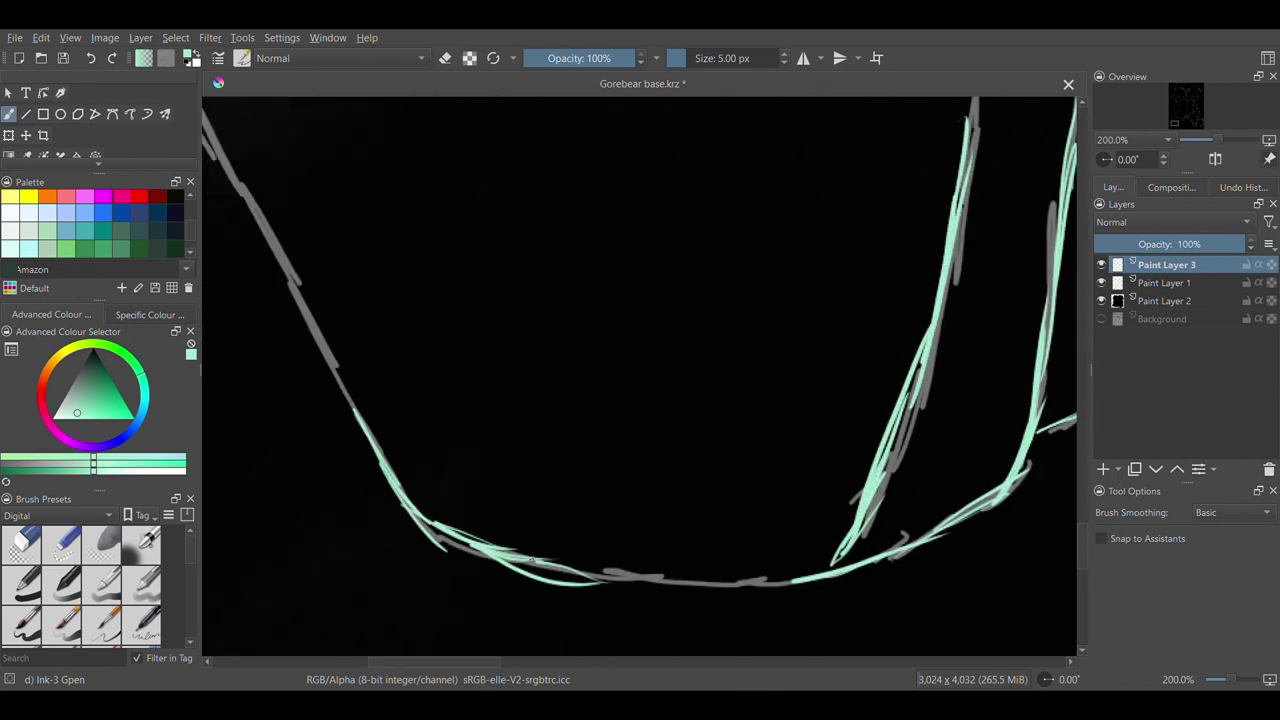
{"action": "left_click_drag", "start_coordinate": [531, 557], "coordinate": [782, 583]}
{"action": "left_click_drag", "start_coordinate": [712, 584], "coordinate": [810, 579]}
{"action": "left_click_drag", "start_coordinate": [432, 521], "coordinate": [552, 568]}
{"action": "left_click_drag", "start_coordinate": [308, 330], "coordinate": [370, 432]}
{"action": "left_click_drag", "start_coordinate": [283, 253], "coordinate": [350, 393]}
Continue the inner rim's right side upward on the left leg's foot
{"action": "left_click_drag", "start_coordinate": [1083, 535], "coordinate": [1083, 509]}
{"action": "left_click_drag", "start_coordinate": [964, 438], "coordinate": [986, 194]}
{"action": "left_click_drag", "start_coordinate": [976, 246], "coordinate": [984, 134]}
{"action": "left_click_drag", "start_coordinate": [982, 284], "coordinate": [955, 104]}
Ink the left side of the left leg's foot up around its upper left corner
{"action": "left_click_drag", "start_coordinate": [450, 662], "coordinate": [407, 662]}
{"action": "left_click_drag", "start_coordinate": [387, 225], "coordinate": [375, 99]}
{"action": "left_click_drag", "start_coordinate": [462, 370], "coordinate": [374, 130]}
{"action": "left_click_drag", "start_coordinate": [494, 431], "coordinate": [403, 246]}
{"action": "left_click_drag", "start_coordinate": [562, 556], "coordinate": [457, 373]}
{"action": "left_click_drag", "start_coordinate": [1083, 520], "coordinate": [1083, 479]}
{"action": "left_click_drag", "start_coordinate": [371, 650], "coordinate": [387, 527]}
{"action": "left_click_drag", "start_coordinate": [380, 585], "coordinate": [516, 338]}
Ink the top of the outer and inner rims of the left leg's foot
{"action": "mouse_move", "coordinate": [410, 495]}
{"action": "left_mouse_down"}
{"action": "mouse_move", "coordinate": [580, 290]}
{"action": "mouse_move", "coordinate": [835, 180]}
{"action": "left_mouse_up"}
{"action": "left_click_drag", "start_coordinate": [772, 172], "coordinate": [997, 222]}
{"action": "left_click_drag", "start_coordinate": [556, 315], "coordinate": [907, 287]}
{"action": "left_click_drag", "start_coordinate": [790, 258], "coordinate": [1046, 380]}
Ink the inner rim's upper right curve on the left leg's foot
{"action": "left_click_drag", "start_coordinate": [410, 662], "coordinate": [474, 662]}
{"action": "left_click_drag", "start_coordinate": [543, 330], "coordinate": [659, 403]}
{"action": "left_click_drag", "start_coordinate": [598, 364], "coordinate": [774, 542]}
{"action": "left_click_drag", "start_coordinate": [700, 426], "coordinate": [830, 638]}
Ink the outer rim's upper right curve on the left leg's foot with overlapping strokes
{"action": "left_click_drag", "start_coordinate": [546, 203], "coordinate": [681, 250]}
{"action": "mouse_move", "coordinate": [536, 202]}
{"action": "left_mouse_down"}
{"action": "mouse_move", "coordinate": [777, 289]}
{"action": "mouse_move", "coordinate": [912, 450]}
{"action": "left_mouse_up"}
{"action": "left_click_drag", "start_coordinate": [882, 384], "coordinate": [958, 628]}
{"action": "left_click_drag", "start_coordinate": [822, 385], "coordinate": [938, 588]}
{"action": "left_click_drag", "start_coordinate": [902, 486], "coordinate": [952, 654]}
Ink the outer rim's right side downward to close the outline of the left leg's foot
{"action": "left_click_drag", "start_coordinate": [1083, 479], "coordinate": [1083, 504]}
{"action": "left_click_drag", "start_coordinate": [957, 300], "coordinate": [955, 480]}
{"action": "left_click_drag", "start_coordinate": [957, 372], "coordinate": [952, 545]}
{"action": "left_click_drag", "start_coordinate": [955, 470], "coordinate": [947, 634]}
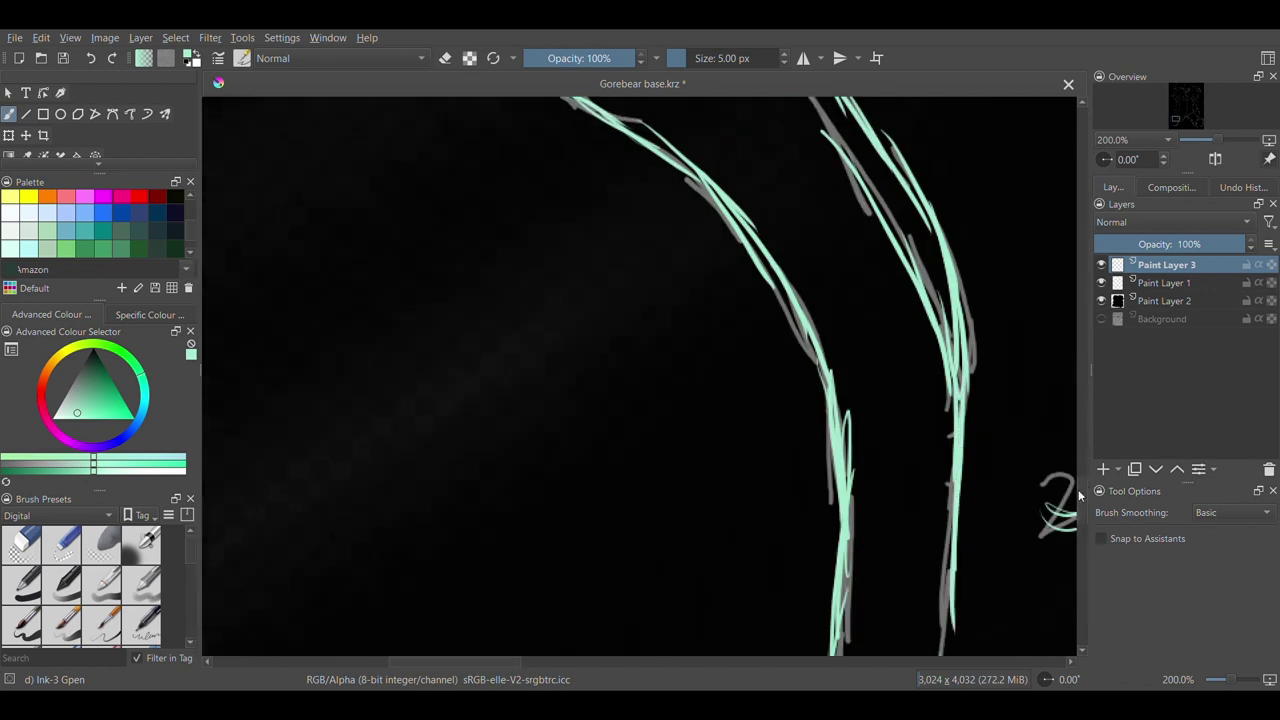
{"action": "left_click_drag", "start_coordinate": [1083, 520], "coordinate": [1083, 541]}
{"action": "left_click_drag", "start_coordinate": [954, 310], "coordinate": [931, 474]}
Ink the left leg's upper edge from the top of the foot up to the body
{"action": "left_click_drag", "start_coordinate": [1083, 520], "coordinate": [1083, 456]}
{"action": "left_click_drag", "start_coordinate": [708, 510], "coordinate": [825, 470]}
{"action": "left_click_drag", "start_coordinate": [764, 492], "coordinate": [838, 457]}
{"action": "left_click_drag", "start_coordinate": [790, 476], "coordinate": [859, 380]}
{"action": "left_click_drag", "start_coordinate": [812, 450], "coordinate": [983, 322]}
{"action": "left_click_drag", "start_coordinate": [943, 365], "coordinate": [1065, 253]}
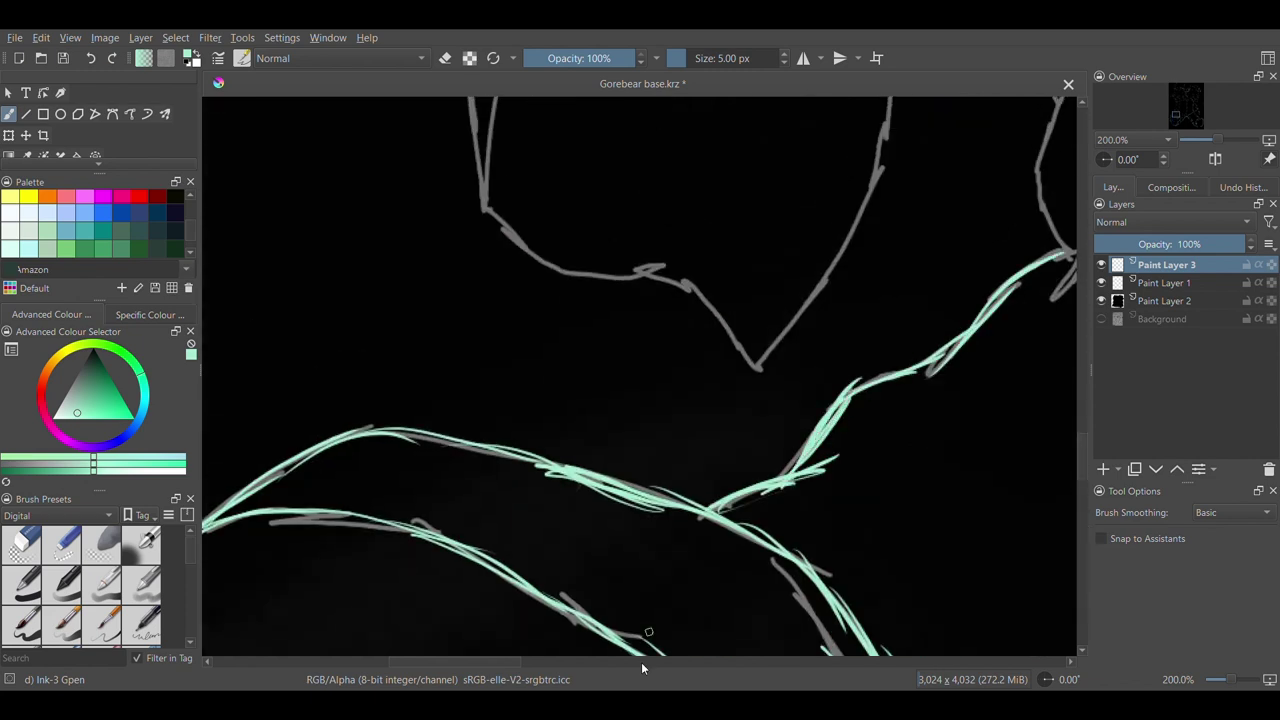
Ink the body's lower left side down to where it meets the left leg
{"action": "left_click_drag", "start_coordinate": [457, 662], "coordinate": [511, 662]}
{"action": "left_click_drag", "start_coordinate": [1083, 457], "coordinate": [1083, 435]}
{"action": "left_click_drag", "start_coordinate": [687, 224], "coordinate": [703, 357]}
{"action": "left_click_drag", "start_coordinate": [692, 310], "coordinate": [682, 416]}
{"action": "mouse_move", "coordinate": [702, 372]}
{"action": "left_mouse_down"}
{"action": "mouse_move", "coordinate": [689, 476]}
{"action": "mouse_move", "coordinate": [700, 505]}
{"action": "left_mouse_up"}
Ink the outline of the left arm's lower end along its bottom and both sides
{"action": "scroll", "coordinate": [700, 505], "scroll_direction": "left", "scroll_amount": 4}
{"action": "mouse_move", "coordinate": [708, 225]}
{"action": "left_mouse_down"}
{"action": "mouse_move", "coordinate": [700, 430]}
{"action": "mouse_move", "coordinate": [490, 535]}
{"action": "mouse_move", "coordinate": [285, 435]}
{"action": "mouse_move", "coordinate": [399, 154]}
{"action": "left_mouse_up"}
{"action": "left_click_drag", "start_coordinate": [292, 448], "coordinate": [277, 320]}
{"action": "left_click_drag", "start_coordinate": [279, 405], "coordinate": [292, 166]}
{"action": "left_click_drag", "start_coordinate": [1083, 446], "coordinate": [1083, 418]}
{"action": "mouse_move", "coordinate": [869, 165]}
{"action": "left_mouse_down"}
{"action": "mouse_move", "coordinate": [838, 278]}
{"action": "mouse_move", "coordinate": [864, 350]}
{"action": "left_mouse_up"}
{"action": "left_click_drag", "start_coordinate": [862, 345], "coordinate": [824, 520]}
{"action": "left_click_drag", "start_coordinate": [831, 470], "coordinate": [855, 576]}
{"action": "left_click_drag", "start_coordinate": [718, 566], "coordinate": [811, 411]}
{"action": "left_click_drag", "start_coordinate": [792, 490], "coordinate": [855, 332]}
Ink the left arm's outer edge upward with jagged fur breaks and start the fur line inside it
{"action": "mouse_move", "coordinate": [293, 522]}
{"action": "left_mouse_down"}
{"action": "mouse_move", "coordinate": [315, 378]}
{"action": "mouse_move", "coordinate": [298, 250]}
{"action": "left_mouse_up"}
{"action": "left_click_drag", "start_coordinate": [330, 375], "coordinate": [316, 205]}
{"action": "left_click_drag", "start_coordinate": [308, 260], "coordinate": [367, 188]}
{"action": "left_click_drag", "start_coordinate": [308, 232], "coordinate": [390, 119]}
{"action": "mouse_move", "coordinate": [489, 217]}
{"action": "left_mouse_down"}
{"action": "mouse_move", "coordinate": [481, 269]}
{"action": "mouse_move", "coordinate": [502, 138]}
{"action": "left_mouse_up"}
Ink the left arm's upper outer edge up to the shoulder and finish the fur line inside the arm
{"action": "left_click_drag", "start_coordinate": [1083, 409], "coordinate": [1083, 381]}
{"action": "left_click_drag", "start_coordinate": [881, 352], "coordinate": [862, 472]}
{"action": "left_click_drag", "start_coordinate": [502, 494], "coordinate": [530, 419]}
{"action": "mouse_move", "coordinate": [510, 468]}
{"action": "left_mouse_down"}
{"action": "mouse_move", "coordinate": [598, 248]}
{"action": "mouse_move", "coordinate": [676, 142]}
{"action": "left_mouse_up"}
{"action": "left_click_drag", "start_coordinate": [360, 468], "coordinate": [496, 292]}
{"action": "left_click_drag", "start_coordinate": [434, 398], "coordinate": [568, 128]}
{"action": "scroll", "coordinate": [565, 130], "scroll_direction": "up", "scroll_amount": 5}
{"action": "left_click_drag", "start_coordinate": [540, 460], "coordinate": [840, 112]}
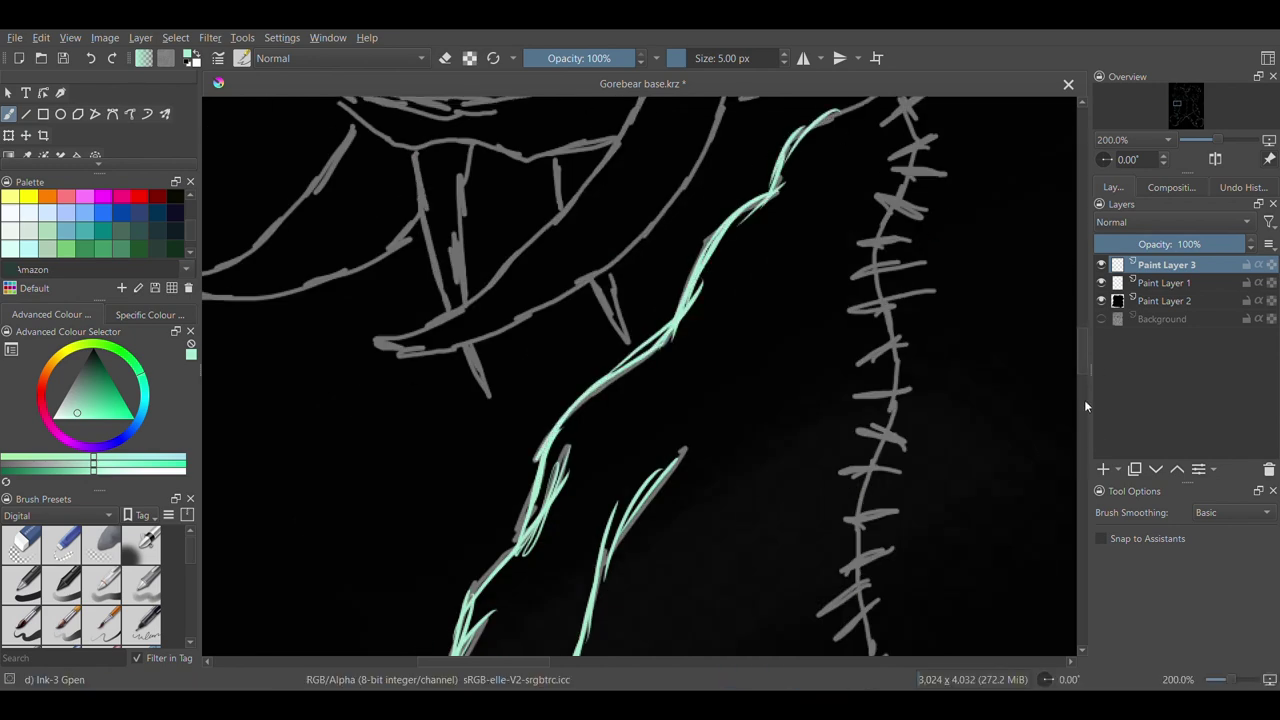
Extend the shoulder line up and past the top of the stitched seam
{"action": "scroll", "coordinate": [840, 112], "scroll_direction": "up", "scroll_amount": 5}
{"action": "left_click_drag", "start_coordinate": [852, 486], "coordinate": [1036, 380]}
{"action": "left_click_drag", "start_coordinate": [757, 328], "coordinate": [768, 378]}
{"action": "left_click_drag", "start_coordinate": [774, 316], "coordinate": [777, 378]}
Ink the jagged fur line above the shoulder, running down toward the left head's jaw
{"action": "left_click_drag", "start_coordinate": [838, 162], "coordinate": [804, 222]}
{"action": "left_click_drag", "start_coordinate": [900, 145], "coordinate": [782, 244]}
{"action": "mouse_move", "coordinate": [795, 202]}
{"action": "left_mouse_down"}
{"action": "mouse_move", "coordinate": [769, 229]}
{"action": "mouse_move", "coordinate": [710, 302]}
{"action": "left_mouse_up"}
{"action": "left_click_drag", "start_coordinate": [716, 256], "coordinate": [628, 350]}
{"action": "left_click_drag", "start_coordinate": [645, 323], "coordinate": [416, 491]}
Ink the left head's long outer edge and the jagged line beside it, above the forehead stitching
{"action": "left_click_drag", "start_coordinate": [585, 663], "coordinate": [519, 663]}
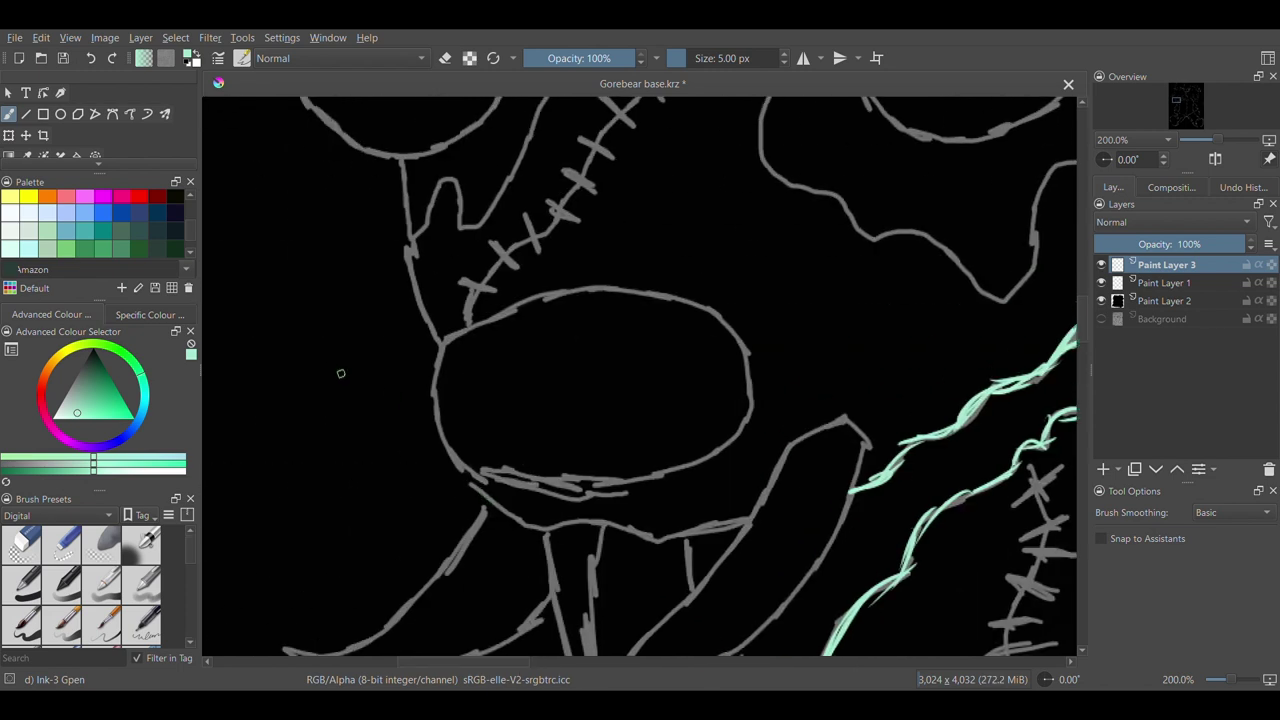
{"action": "left_click_drag", "start_coordinate": [1082, 326], "coordinate": [1080, 251]}
{"action": "scroll", "coordinate": [1080, 255], "scroll_direction": "down", "scroll_amount": 1}
{"action": "left_click_drag", "start_coordinate": [486, 255], "coordinate": [340, 585]}
{"action": "scroll", "coordinate": [340, 585], "scroll_direction": "left", "scroll_amount": 4}
{"action": "mouse_move", "coordinate": [478, 562]}
{"action": "left_mouse_down"}
{"action": "mouse_move", "coordinate": [530, 492]}
{"action": "mouse_move", "coordinate": [788, 238]}
{"action": "left_mouse_up"}
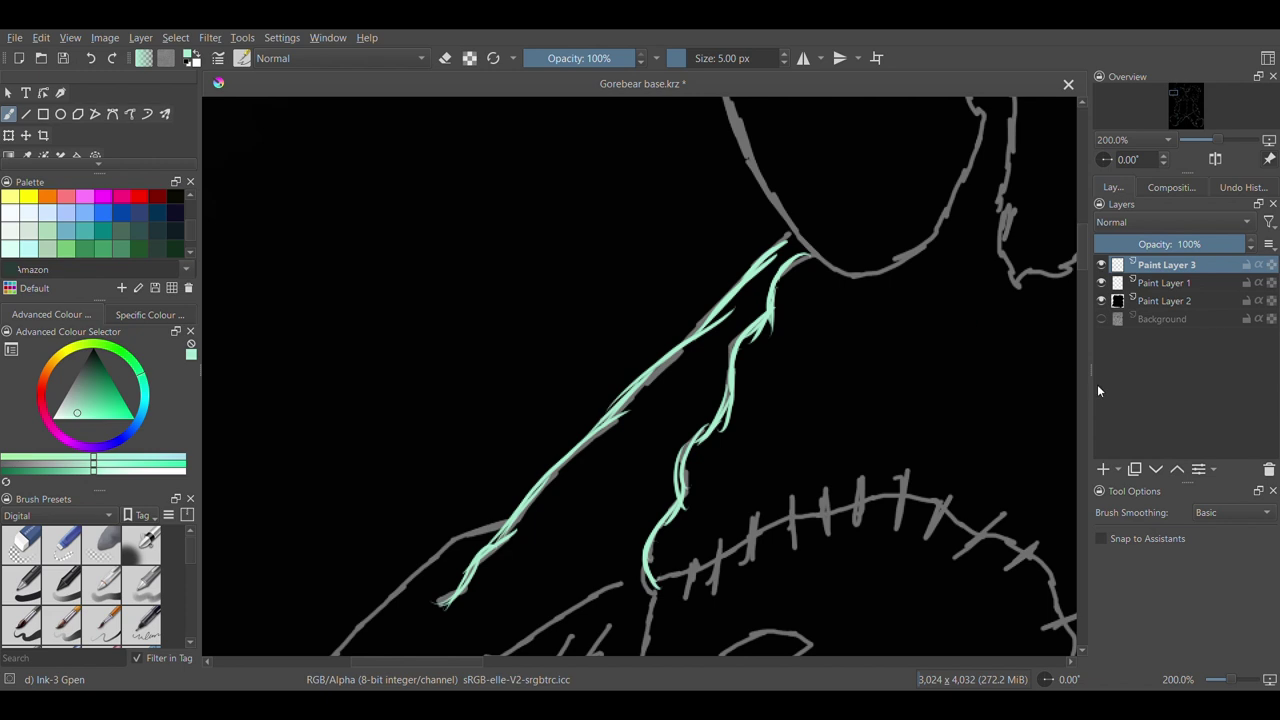
Ink the upper edge of the left head's pointed ear and the rim line from its tip to the head
{"action": "left_click_drag", "start_coordinate": [1084, 260], "coordinate": [1084, 284]}
{"action": "left_click_drag", "start_coordinate": [512, 240], "coordinate": [372, 320]}
{"action": "mouse_move", "coordinate": [384, 310]}
{"action": "left_mouse_down"}
{"action": "mouse_move", "coordinate": [292, 432]}
{"action": "mouse_move", "coordinate": [214, 582]}
{"action": "left_mouse_up"}
{"action": "mouse_move", "coordinate": [215, 618]}
{"action": "left_mouse_down"}
{"action": "mouse_move", "coordinate": [272, 480]}
{"action": "mouse_move", "coordinate": [450, 384]}
{"action": "left_mouse_up"}
{"action": "mouse_move", "coordinate": [426, 381]}
{"action": "left_mouse_down"}
{"action": "mouse_move", "coordinate": [496, 372]}
{"action": "mouse_move", "coordinate": [652, 294]}
{"action": "left_mouse_up"}
Ink the fur tufts inside the left head's ear and the ear's lower edge from the tip
{"action": "left_click_drag", "start_coordinate": [568, 360], "coordinate": [512, 411]}
{"action": "mouse_move", "coordinate": [552, 412]}
{"action": "left_mouse_down"}
{"action": "mouse_move", "coordinate": [522, 450]}
{"action": "mouse_move", "coordinate": [438, 503]}
{"action": "left_mouse_up"}
{"action": "left_click_drag", "start_coordinate": [510, 494], "coordinate": [578, 446]}
{"action": "left_click_drag", "start_coordinate": [566, 390], "coordinate": [618, 374]}
{"action": "left_click_drag", "start_coordinate": [602, 384], "coordinate": [550, 468]}
{"action": "mouse_move", "coordinate": [600, 420]}
{"action": "left_mouse_down"}
{"action": "mouse_move", "coordinate": [567, 499]}
{"action": "mouse_move", "coordinate": [594, 461]}
{"action": "left_mouse_up"}
{"action": "mouse_move", "coordinate": [222, 594]}
{"action": "left_mouse_down"}
{"action": "mouse_move", "coordinate": [372, 450]}
{"action": "mouse_move", "coordinate": [522, 430]}
{"action": "left_mouse_up"}
{"action": "left_click_drag", "start_coordinate": [608, 446], "coordinate": [630, 440]}
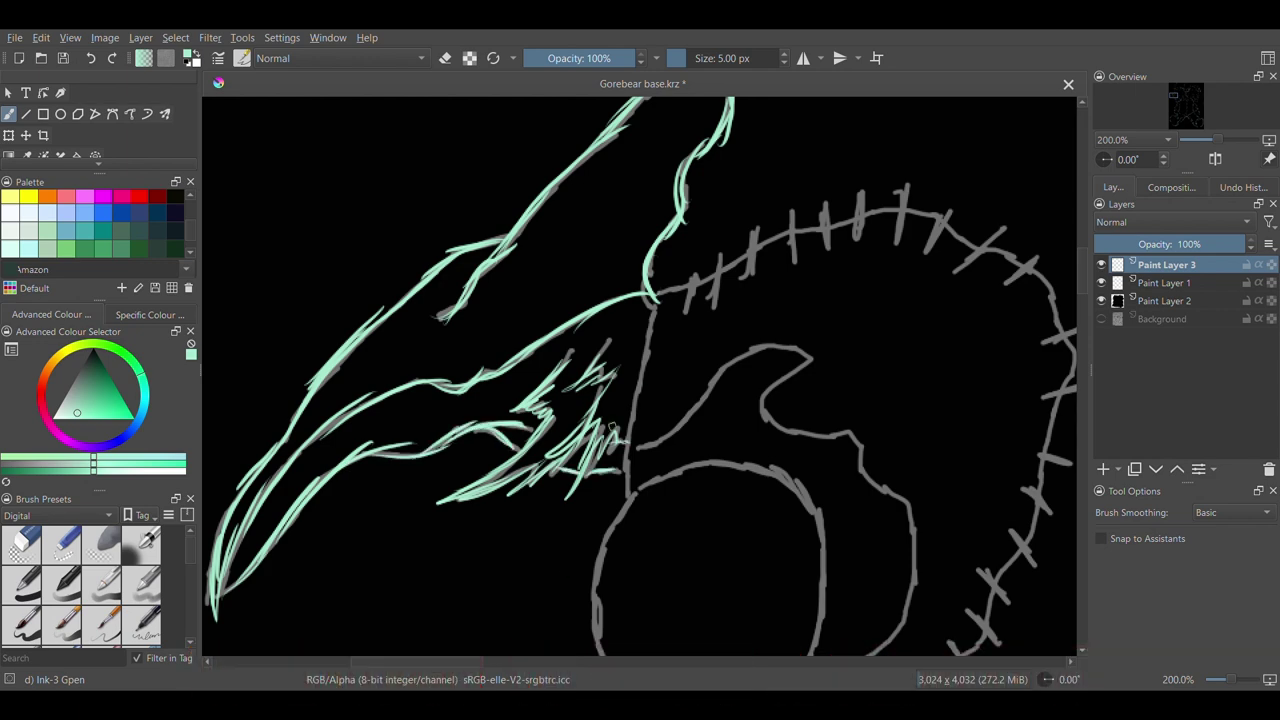
Ink the long edge lines at the upper side of the left head's inner ear, beside the gap between the heads
{"action": "left_click_drag", "start_coordinate": [470, 661], "coordinate": [611, 658]}
{"action": "scroll", "coordinate": [611, 655], "scroll_direction": "right", "scroll_amount": 5}
{"action": "mouse_move", "coordinate": [686, 194]}
{"action": "left_mouse_down"}
{"action": "mouse_move", "coordinate": [826, 378]}
{"action": "mouse_move", "coordinate": [776, 585]}
{"action": "left_mouse_up"}
{"action": "left_click_drag", "start_coordinate": [806, 500], "coordinate": [817, 618]}
{"action": "left_click_drag", "start_coordinate": [476, 413], "coordinate": [556, 392]}
{"action": "mouse_move", "coordinate": [556, 332]}
{"action": "left_mouse_down"}
{"action": "mouse_move", "coordinate": [555, 400]}
{"action": "mouse_move", "coordinate": [647, 436]}
{"action": "left_mouse_up"}
{"action": "mouse_move", "coordinate": [610, 423]}
{"action": "left_mouse_down"}
{"action": "mouse_move", "coordinate": [688, 560]}
{"action": "mouse_move", "coordinate": [691, 630]}
{"action": "left_mouse_up"}
Ink the fur tufts inside the left head's inner ear
{"action": "left_click_drag", "start_coordinate": [1081, 280], "coordinate": [1081, 302]}
{"action": "left_click_drag", "start_coordinate": [467, 201], "coordinate": [512, 250]}
{"action": "left_click_drag", "start_coordinate": [545, 160], "coordinate": [560, 262]}
{"action": "left_click_drag", "start_coordinate": [600, 170], "coordinate": [638, 265]}
{"action": "left_click_drag", "start_coordinate": [605, 205], "coordinate": [628, 395]}
{"action": "left_click_drag", "start_coordinate": [570, 285], "coordinate": [608, 395]}
{"action": "left_click_drag", "start_coordinate": [550, 255], "coordinate": [575, 340]}
Ink the long sweeping edges of the left head's inner ear down to its pointed tip
{"action": "mouse_move", "coordinate": [512, 240]}
{"action": "left_mouse_down"}
{"action": "mouse_move", "coordinate": [575, 405]}
{"action": "mouse_move", "coordinate": [717, 550]}
{"action": "mouse_move", "coordinate": [843, 597]}
{"action": "mouse_move", "coordinate": [882, 652]}
{"action": "left_mouse_up"}
{"action": "mouse_move", "coordinate": [880, 630]}
{"action": "left_mouse_down"}
{"action": "mouse_move", "coordinate": [686, 320]}
{"action": "mouse_move", "coordinate": [724, 414]}
{"action": "left_mouse_up"}
{"action": "left_click_drag", "start_coordinate": [811, 236], "coordinate": [872, 528]}
{"action": "left_click_drag", "start_coordinate": [421, 243], "coordinate": [548, 432]}
{"action": "mouse_move", "coordinate": [535, 415]}
{"action": "left_mouse_down"}
{"action": "mouse_move", "coordinate": [630, 560]}
{"action": "mouse_move", "coordinate": [812, 619]}
{"action": "left_mouse_up"}
{"action": "left_click_drag", "start_coordinate": [1083, 298], "coordinate": [1083, 318]}
{"action": "left_click_drag", "start_coordinate": [784, 367], "coordinate": [868, 431]}
{"action": "left_click_drag", "start_coordinate": [845, 381], "coordinate": [878, 480]}
{"action": "mouse_move", "coordinate": [869, 270]}
{"action": "left_mouse_down"}
{"action": "mouse_move", "coordinate": [909, 391]}
{"action": "mouse_move", "coordinate": [863, 488]}
{"action": "left_mouse_up"}
Switch to light green and ink the left head's largest curved spike and the top-of-head contour beside it
{"action": "mouse_move", "coordinate": [1084, 317]}
{"action": "left_mouse_down"}
{"action": "mouse_move", "coordinate": [1084, 284]}
{"action": "mouse_move", "coordinate": [1046, 214]}
{"action": "mouse_move", "coordinate": [1044, 229]}
{"action": "left_mouse_up"}
{"action": "mouse_move", "coordinate": [606, 663]}
{"action": "left_mouse_down"}
{"action": "mouse_move", "coordinate": [540, 668]}
{"action": "mouse_move", "coordinate": [474, 650]}
{"action": "left_mouse_up"}
{"action": "left_click_drag", "start_coordinate": [658, 350], "coordinate": [684, 331]}
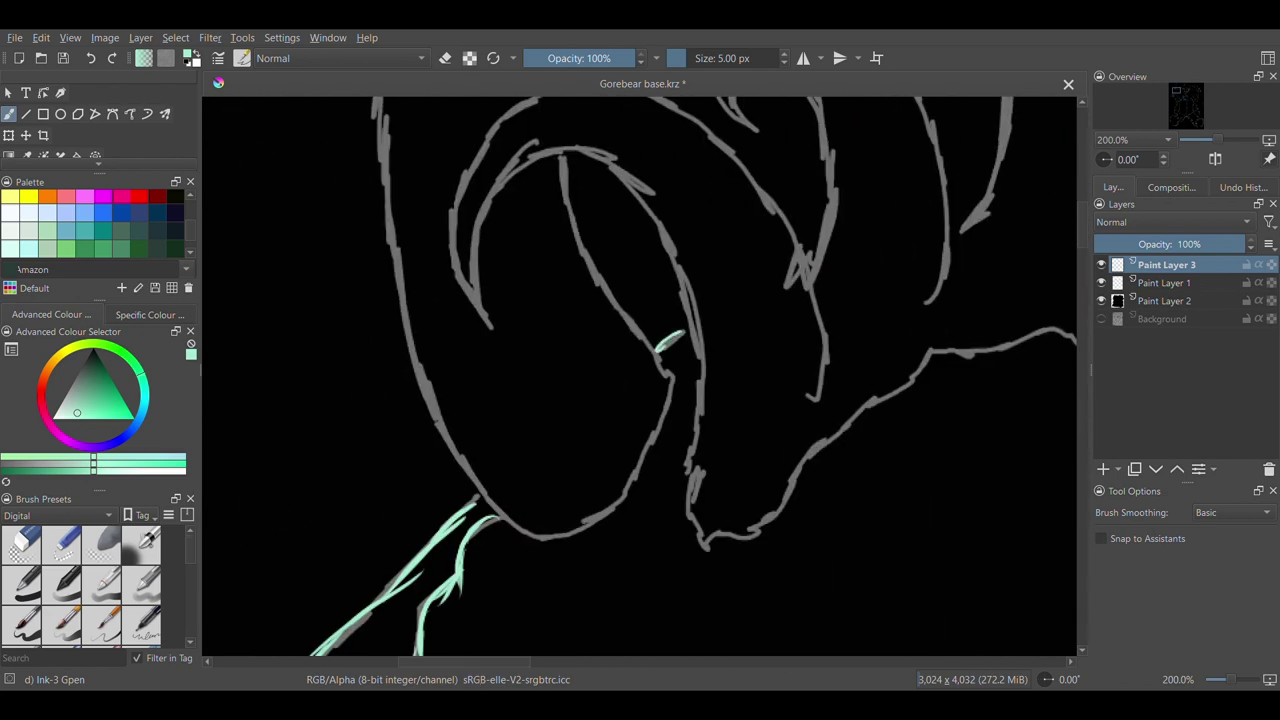
{"action": "mouse_move", "coordinate": [488, 322]}
{"action": "left_mouse_down"}
{"action": "mouse_move", "coordinate": [532, 158]}
{"action": "mouse_move", "coordinate": [662, 270]}
{"action": "mouse_move", "coordinate": [698, 520]}
{"action": "mouse_move", "coordinate": [864, 405]}
{"action": "mouse_move", "coordinate": [1050, 332]}
{"action": "left_mouse_up"}
{"action": "scroll", "coordinate": [1060, 398], "scroll_direction": "up", "scroll_amount": 3}
{"action": "mouse_move", "coordinate": [480, 440]}
{"action": "left_mouse_down"}
{"action": "mouse_move", "coordinate": [500, 273]}
{"action": "mouse_move", "coordinate": [563, 240]}
{"action": "mouse_move", "coordinate": [680, 245]}
{"action": "mouse_move", "coordinate": [735, 305]}
{"action": "mouse_move", "coordinate": [828, 488]}
{"action": "left_mouse_up"}
Ink the second and third curved spikes on top of the left head in light green
{"action": "left_click_drag", "start_coordinate": [712, 190], "coordinate": [756, 266]}
{"action": "mouse_move", "coordinate": [718, 162]}
{"action": "left_mouse_down"}
{"action": "mouse_move", "coordinate": [786, 184]}
{"action": "mouse_move", "coordinate": [822, 400]}
{"action": "mouse_move", "coordinate": [754, 266]}
{"action": "mouse_move", "coordinate": [890, 204]}
{"action": "left_mouse_up"}
{"action": "left_click_drag", "start_coordinate": [848, 160], "coordinate": [926, 440]}
{"action": "mouse_move", "coordinate": [955, 368]}
{"action": "left_mouse_down"}
{"action": "mouse_move", "coordinate": [1008, 228]}
{"action": "mouse_move", "coordinate": [921, 149]}
{"action": "left_mouse_up"}
{"action": "left_click_drag", "start_coordinate": [1083, 225], "coordinate": [1083, 216]}
{"action": "mouse_move", "coordinate": [892, 208]}
{"action": "left_mouse_down"}
{"action": "mouse_move", "coordinate": [905, 298]}
{"action": "mouse_move", "coordinate": [952, 170]}
{"action": "left_mouse_up"}
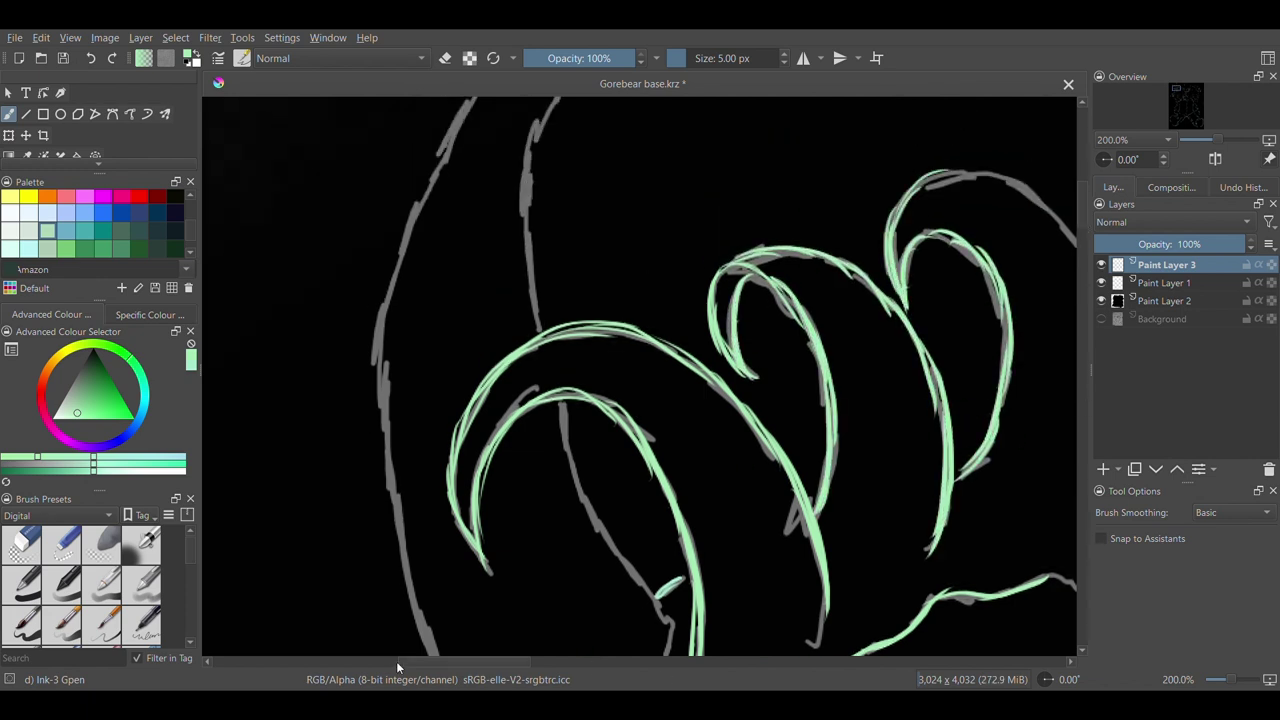
Ink the remaining curved spikes beside the left head's second horn and finish the head contour beneath them
{"action": "left_click_drag", "start_coordinate": [520, 661], "coordinate": [569, 661]}
{"action": "mouse_move", "coordinate": [572, 214]}
{"action": "left_mouse_down"}
{"action": "mouse_move", "coordinate": [765, 267]}
{"action": "mouse_move", "coordinate": [795, 365]}
{"action": "mouse_move", "coordinate": [765, 520]}
{"action": "left_mouse_up"}
{"action": "left_click_drag", "start_coordinate": [798, 316], "coordinate": [798, 416]}
{"action": "left_click_drag", "start_coordinate": [835, 258], "coordinate": [911, 371]}
{"action": "left_click_drag", "start_coordinate": [718, 577], "coordinate": [794, 607]}
Ink the scalloped line and small pointed spikes beneath the right head's long ear in light green
{"action": "left_click_drag", "start_coordinate": [541, 663], "coordinate": [600, 667]}
{"action": "left_click_drag", "start_coordinate": [1083, 224], "coordinate": [1083, 249]}
{"action": "left_click_drag", "start_coordinate": [626, 338], "coordinate": [706, 380]}
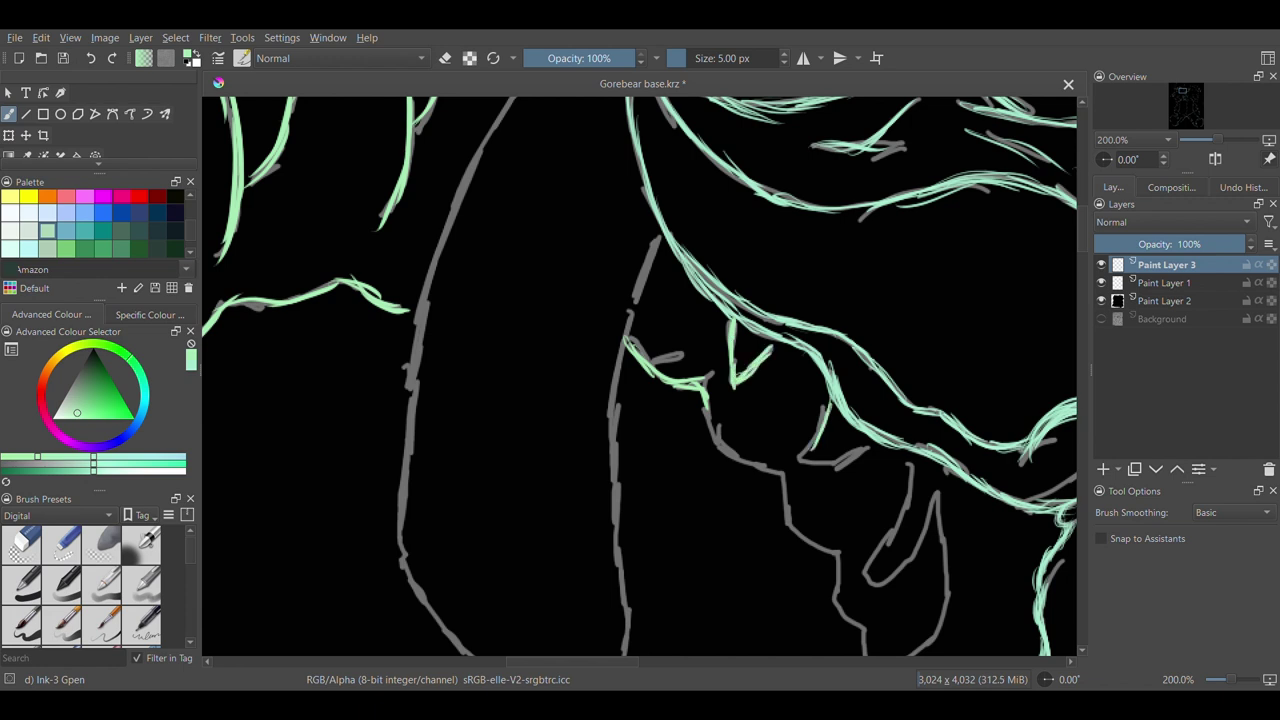
{"action": "scroll", "coordinate": [700, 225], "scroll_direction": "down", "scroll_amount": 3}
{"action": "mouse_move", "coordinate": [700, 225]}
{"action": "left_mouse_down"}
{"action": "mouse_move", "coordinate": [728, 282]}
{"action": "mouse_move", "coordinate": [845, 400]}
{"action": "mouse_move", "coordinate": [886, 545]}
{"action": "mouse_move", "coordinate": [949, 498]}
{"action": "left_mouse_up"}
{"action": "mouse_move", "coordinate": [912, 290]}
{"action": "left_mouse_down"}
{"action": "mouse_move", "coordinate": [875, 380]}
{"action": "mouse_move", "coordinate": [935, 325]}
{"action": "mouse_move", "coordinate": [900, 525]}
{"action": "mouse_move", "coordinate": [962, 488]}
{"action": "left_mouse_up"}
Ink the right head's wavy top contour and the underside and outer curve of its lowest crescent spike
{"action": "left_click_drag", "start_coordinate": [590, 661], "coordinate": [799, 661]}
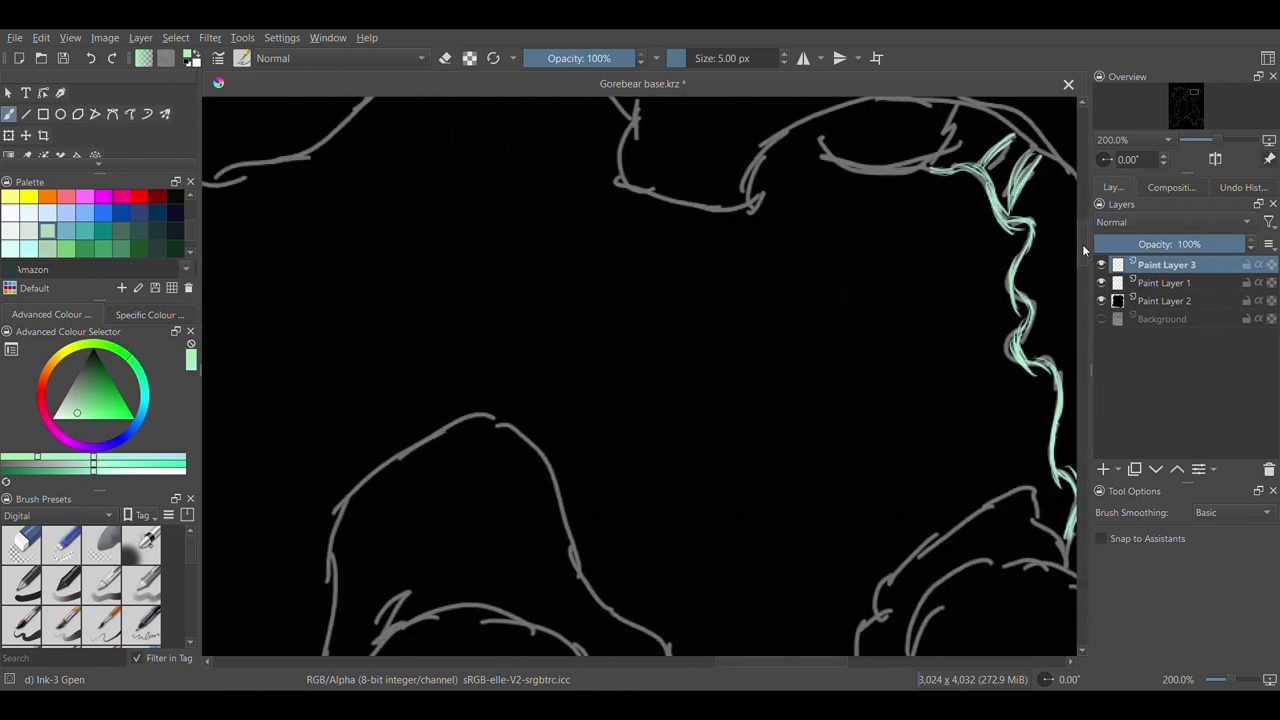
{"action": "left_click_drag", "start_coordinate": [1083, 259], "coordinate": [1083, 234]}
{"action": "mouse_move", "coordinate": [639, 402]}
{"action": "left_mouse_down"}
{"action": "mouse_move", "coordinate": [672, 499]}
{"action": "mouse_move", "coordinate": [875, 395]}
{"action": "left_mouse_up"}
{"action": "left_click_drag", "start_coordinate": [508, 258], "coordinate": [634, 420]}
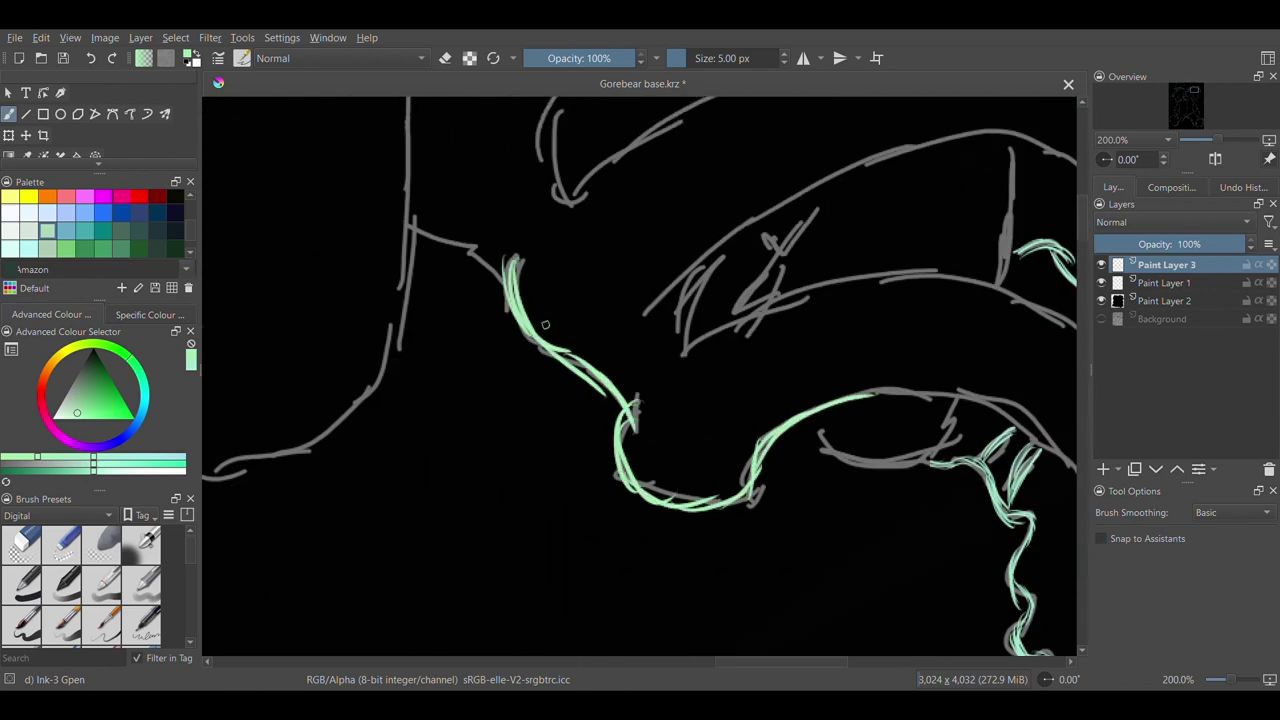
{"action": "left_click_drag", "start_coordinate": [770, 661], "coordinate": [808, 661]}
{"action": "left_click_drag", "start_coordinate": [596, 403], "coordinate": [735, 402]}
{"action": "mouse_move", "coordinate": [668, 389]}
{"action": "left_mouse_down"}
{"action": "mouse_move", "coordinate": [850, 500]}
{"action": "mouse_move", "coordinate": [886, 640]}
{"action": "left_mouse_up"}
{"action": "mouse_move", "coordinate": [877, 654]}
{"action": "left_mouse_down"}
{"action": "mouse_move", "coordinate": [911, 588]}
{"action": "mouse_move", "coordinate": [916, 489]}
{"action": "left_mouse_up"}
Ink the large middle crescent spikes on top of the right head, from their tips along both curved edges
{"action": "left_click_drag", "start_coordinate": [440, 335], "coordinate": [582, 289]}
{"action": "mouse_move", "coordinate": [500, 296]}
{"action": "left_mouse_down"}
{"action": "mouse_move", "coordinate": [872, 392]}
{"action": "mouse_move", "coordinate": [908, 515]}
{"action": "left_mouse_up"}
{"action": "mouse_move", "coordinate": [440, 345]}
{"action": "left_mouse_down"}
{"action": "mouse_move", "coordinate": [525, 205]}
{"action": "mouse_move", "coordinate": [840, 172]}
{"action": "mouse_move", "coordinate": [860, 286]}
{"action": "left_mouse_up"}
{"action": "mouse_move", "coordinate": [860, 286]}
{"action": "left_mouse_down"}
{"action": "mouse_move", "coordinate": [904, 218]}
{"action": "mouse_move", "coordinate": [918, 126]}
{"action": "left_mouse_up"}
{"action": "left_click_drag", "start_coordinate": [1082, 217], "coordinate": [1082, 203]}
{"action": "mouse_move", "coordinate": [314, 388]}
{"action": "left_mouse_down"}
{"action": "mouse_move", "coordinate": [418, 312]}
{"action": "mouse_move", "coordinate": [632, 236]}
{"action": "left_mouse_up"}
{"action": "mouse_move", "coordinate": [600, 240]}
{"action": "left_mouse_down"}
{"action": "mouse_move", "coordinate": [850, 248]}
{"action": "mouse_move", "coordinate": [910, 342]}
{"action": "left_mouse_up"}
{"action": "mouse_move", "coordinate": [312, 384]}
{"action": "left_mouse_down"}
{"action": "mouse_move", "coordinate": [355, 232]}
{"action": "mouse_move", "coordinate": [662, 208]}
{"action": "left_mouse_up"}
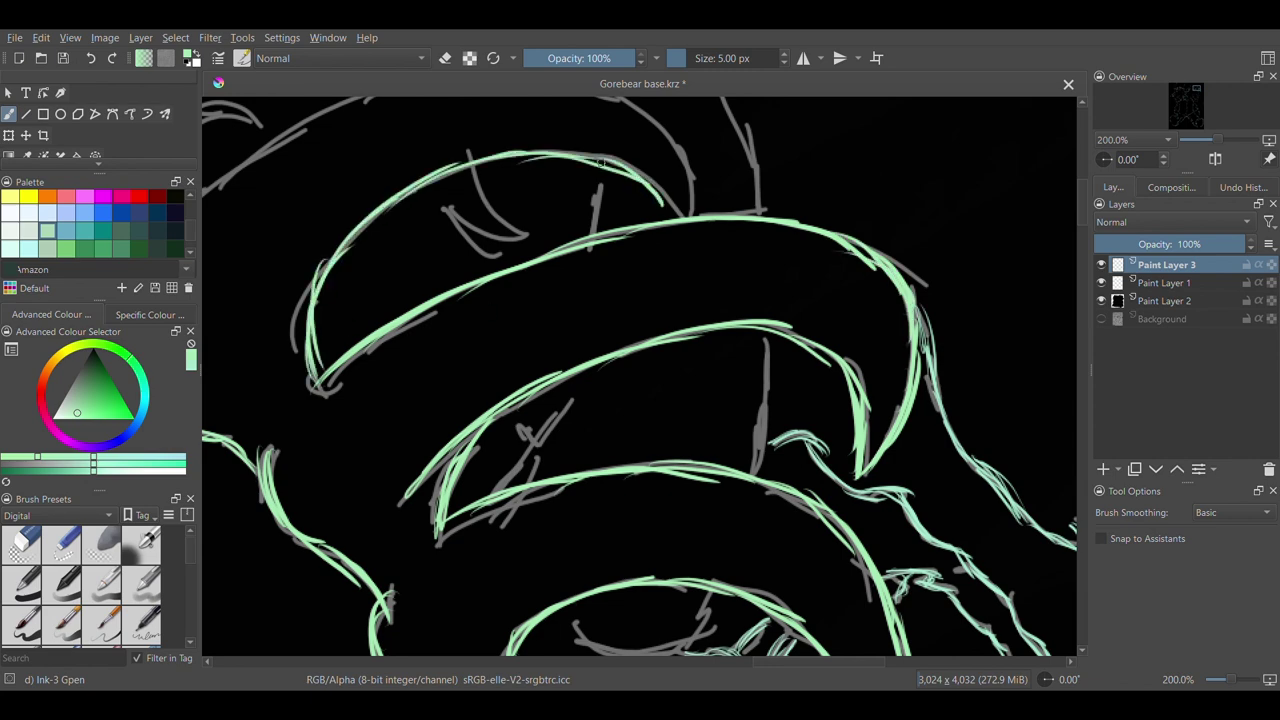
Ink the right head's uppermost crescent spike and the small hooked spike next to its horn
{"action": "left_click_drag", "start_coordinate": [800, 662], "coordinate": [766, 662]}
{"action": "left_click_drag", "start_coordinate": [1082, 203], "coordinate": [1082, 189]}
{"action": "left_click_drag", "start_coordinate": [390, 377], "coordinate": [508, 293]}
{"action": "left_click_drag", "start_coordinate": [441, 335], "coordinate": [678, 240]}
{"action": "left_click_drag", "start_coordinate": [596, 250], "coordinate": [849, 257]}
{"action": "mouse_move", "coordinate": [790, 234]}
{"action": "left_mouse_down"}
{"action": "mouse_move", "coordinate": [915, 347]}
{"action": "mouse_move", "coordinate": [914, 370]}
{"action": "left_mouse_up"}
{"action": "left_click_drag", "start_coordinate": [392, 328], "coordinate": [482, 281]}
{"action": "left_click_drag", "start_coordinate": [386, 365], "coordinate": [428, 296]}
{"action": "mouse_move", "coordinate": [364, 287]}
{"action": "left_mouse_down"}
{"action": "mouse_move", "coordinate": [487, 291]}
{"action": "mouse_move", "coordinate": [438, 260]}
{"action": "left_mouse_up"}
Ink the small curved spikes on the inner side of the right head's horn
{"action": "left_click_drag", "start_coordinate": [780, 662], "coordinate": [690, 662]}
{"action": "mouse_move", "coordinate": [463, 554]}
{"action": "left_mouse_down"}
{"action": "mouse_move", "coordinate": [517, 479]}
{"action": "mouse_move", "coordinate": [598, 435]}
{"action": "left_mouse_up"}
{"action": "mouse_move", "coordinate": [598, 437]}
{"action": "left_mouse_down"}
{"action": "mouse_move", "coordinate": [590, 600]}
{"action": "mouse_move", "coordinate": [644, 373]}
{"action": "left_mouse_up"}
{"action": "mouse_move", "coordinate": [745, 452]}
{"action": "left_mouse_down"}
{"action": "mouse_move", "coordinate": [698, 536]}
{"action": "mouse_move", "coordinate": [714, 540]}
{"action": "left_mouse_up"}
{"action": "left_click_drag", "start_coordinate": [634, 662], "coordinate": [661, 663]}
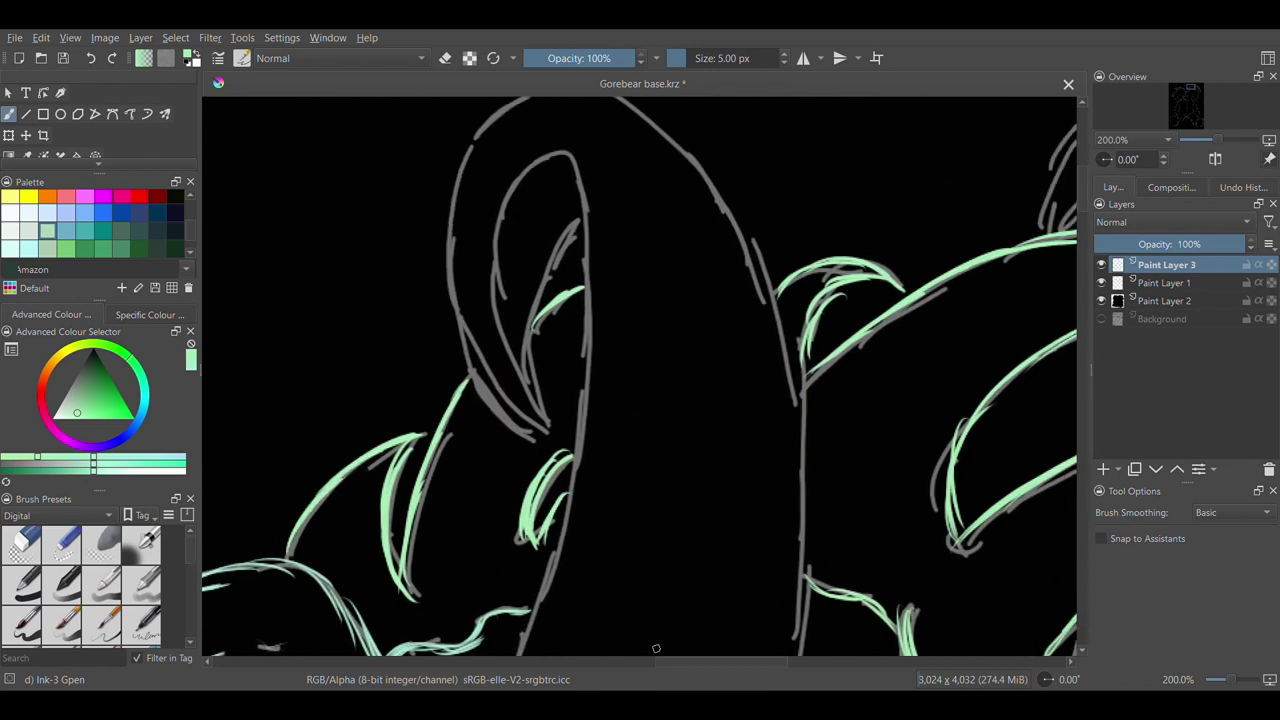
Switch to a darker medium green and ink the lower, rounded end of the right head's drooping horn
{"action": "left_click_drag", "start_coordinate": [1081, 197], "coordinate": [1077, 227]}
{"action": "key", "text": "ctrl+minus"}
{"action": "key", "text": "ctrl+minus"}
{"action": "key", "text": "ctrl+minus"}
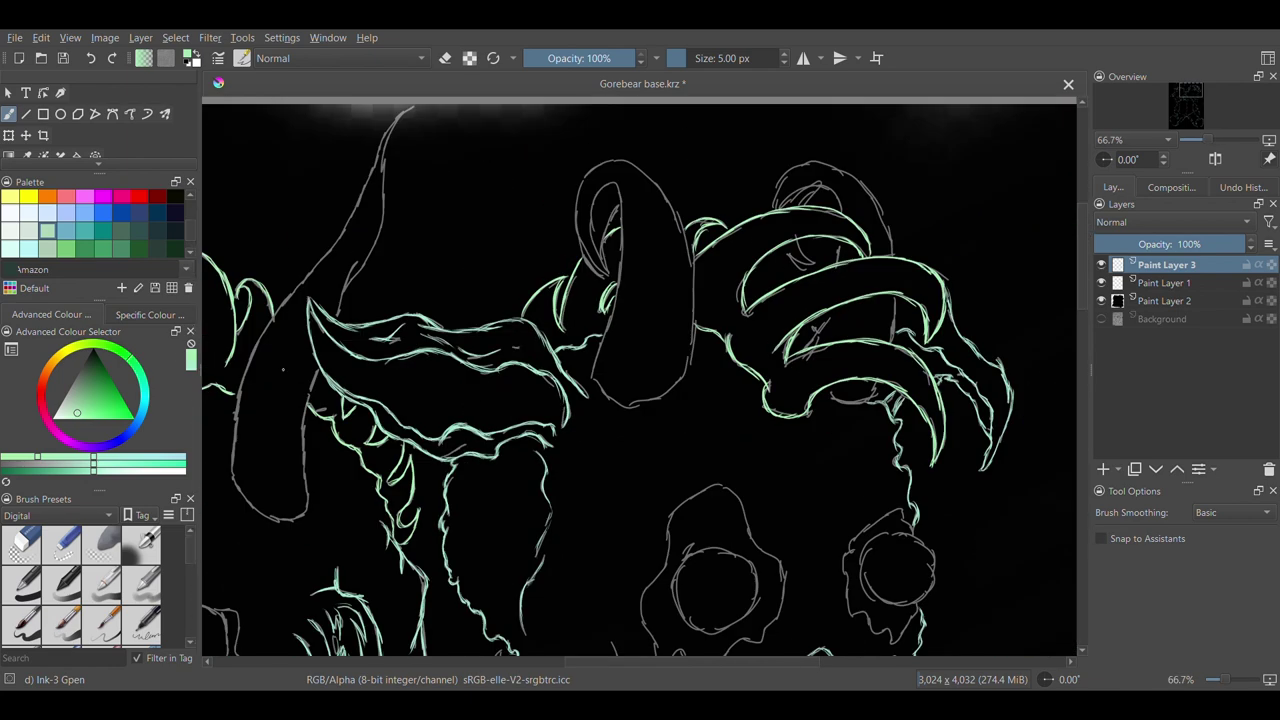
{"action": "left_click", "coordinate": [85, 404]}
{"action": "key", "text": "ctrl+plus"}
{"action": "key", "text": "ctrl+plus"}
{"action": "key", "text": "ctrl+plus"}
{"action": "left_click_drag", "start_coordinate": [569, 168], "coordinate": [499, 380]}
{"action": "mouse_move", "coordinate": [499, 357]}
{"action": "left_mouse_down"}
{"action": "mouse_move", "coordinate": [538, 438]}
{"action": "mouse_move", "coordinate": [644, 461]}
{"action": "left_mouse_up"}
{"action": "mouse_move", "coordinate": [611, 463]}
{"action": "left_mouse_down"}
{"action": "mouse_move", "coordinate": [733, 414]}
{"action": "mouse_move", "coordinate": [786, 340]}
{"action": "left_mouse_up"}
{"action": "mouse_move", "coordinate": [778, 370]}
{"action": "left_mouse_down"}
{"action": "mouse_move", "coordinate": [808, 182]}
{"action": "mouse_move", "coordinate": [799, 122]}
{"action": "left_mouse_up"}
Ink the upper bend and the inner curl of the right head's drooping horn
{"action": "left_click_drag", "start_coordinate": [1081, 225], "coordinate": [1080, 197]}
{"action": "mouse_move", "coordinate": [558, 127]}
{"action": "left_mouse_down"}
{"action": "mouse_move", "coordinate": [498, 290]}
{"action": "mouse_move", "coordinate": [545, 395]}
{"action": "left_mouse_up"}
{"action": "mouse_move", "coordinate": [525, 141]}
{"action": "left_mouse_down"}
{"action": "mouse_move", "coordinate": [577, 128]}
{"action": "mouse_move", "coordinate": [576, 398]}
{"action": "mouse_move", "coordinate": [556, 530]}
{"action": "left_mouse_up"}
{"action": "mouse_move", "coordinate": [582, 195]}
{"action": "left_mouse_down"}
{"action": "mouse_move", "coordinate": [545, 272]}
{"action": "mouse_move", "coordinate": [553, 389]}
{"action": "left_mouse_up"}
{"action": "mouse_move", "coordinate": [662, 112]}
{"action": "left_mouse_down"}
{"action": "mouse_move", "coordinate": [716, 184]}
{"action": "mouse_move", "coordinate": [795, 415]}
{"action": "mouse_move", "coordinate": [801, 480]}
{"action": "left_mouse_up"}
{"action": "scroll", "coordinate": [801, 480], "scroll_direction": "up", "scroll_amount": 1}
{"action": "mouse_move", "coordinate": [700, 222]}
{"action": "left_mouse_down"}
{"action": "mouse_move", "coordinate": [670, 182]}
{"action": "mouse_move", "coordinate": [530, 134]}
{"action": "mouse_move", "coordinate": [472, 430]}
{"action": "mouse_move", "coordinate": [538, 472]}
{"action": "left_mouse_up"}
Ink the rounded loop behind the right head's upper crescent spikes and the small curved marks between them
{"action": "left_click_drag", "start_coordinate": [673, 661], "coordinate": [744, 660]}
{"action": "mouse_move", "coordinate": [597, 271]}
{"action": "left_mouse_down"}
{"action": "mouse_move", "coordinate": [648, 225]}
{"action": "mouse_move", "coordinate": [738, 213]}
{"action": "left_mouse_up"}
{"action": "left_click_drag", "start_coordinate": [690, 206], "coordinate": [776, 292]}
{"action": "left_click_drag", "start_coordinate": [718, 209], "coordinate": [662, 266]}
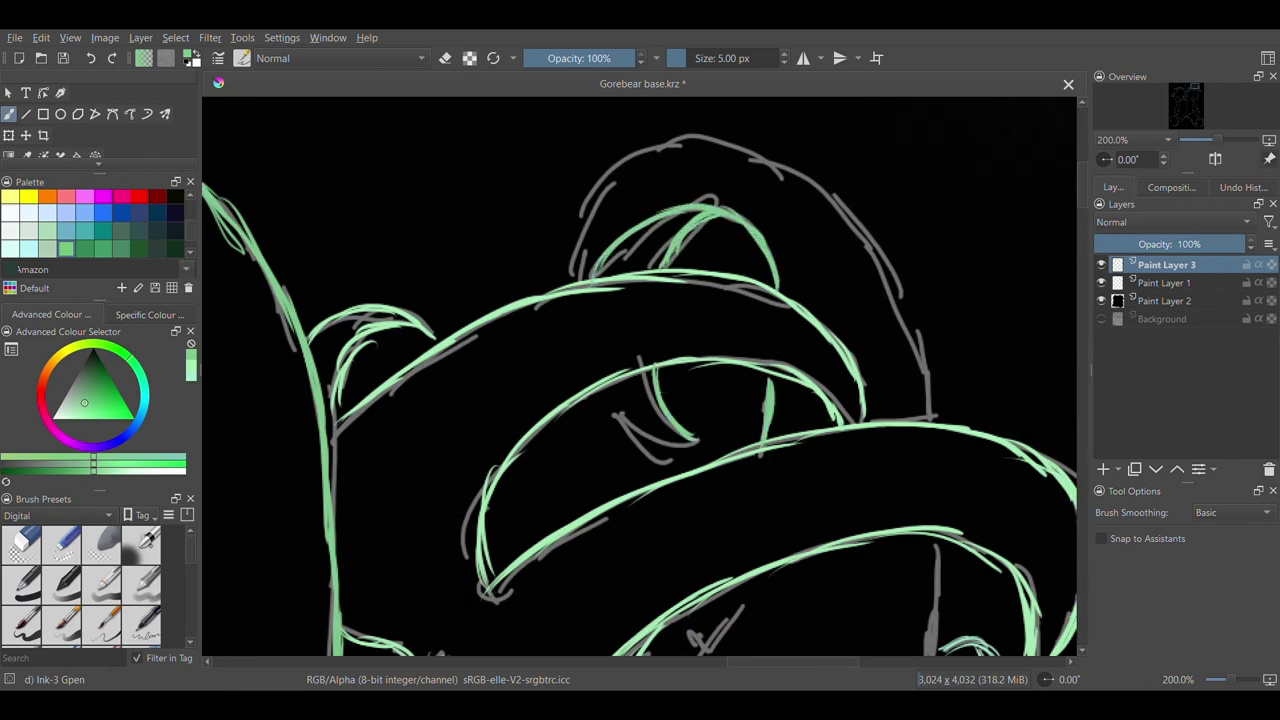
{"action": "left_click_drag", "start_coordinate": [608, 390], "coordinate": [708, 438]}
{"action": "mouse_move", "coordinate": [580, 276]}
{"action": "left_mouse_down"}
{"action": "mouse_move", "coordinate": [618, 166]}
{"action": "mouse_move", "coordinate": [850, 245]}
{"action": "mouse_move", "coordinate": [930, 418]}
{"action": "left_mouse_up"}
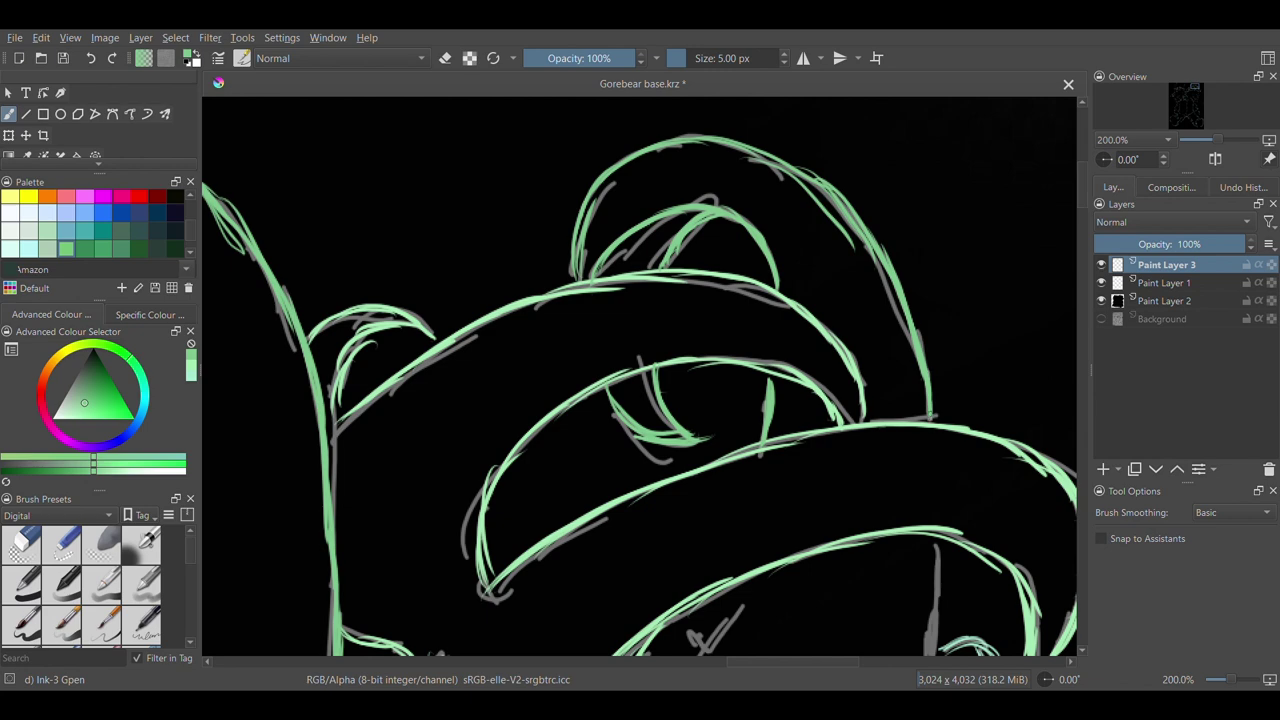
Ink the small connecting marks between the right head's lower crescent spikes in medium green
{"action": "scroll", "coordinate": [930, 418], "scroll_direction": "down", "scroll_amount": 5}
{"action": "left_click_drag", "start_coordinate": [740, 334], "coordinate": [668, 440]}
{"action": "left_click_drag", "start_coordinate": [929, 345], "coordinate": [926, 421]}
{"action": "mouse_move", "coordinate": [882, 546]}
{"action": "left_mouse_down"}
{"action": "mouse_move", "coordinate": [778, 606]}
{"action": "mouse_move", "coordinate": [744, 573]}
{"action": "left_mouse_up"}
{"action": "left_click_drag", "start_coordinate": [754, 590], "coordinate": [703, 577]}
Ink the wide, rounded lower part of the left head's outer horn in medium green
{"action": "mouse_move", "coordinate": [777, 663]}
{"action": "left_mouse_down"}
{"action": "mouse_move", "coordinate": [805, 672]}
{"action": "mouse_move", "coordinate": [583, 661]}
{"action": "left_mouse_up"}
{"action": "key", "text": "ctrl+minus"}
{"action": "key", "text": "ctrl+minus"}
{"action": "key", "text": "ctrl+minus"}
{"action": "key", "text": "ctrl+plus"}
{"action": "key", "text": "ctrl+plus"}
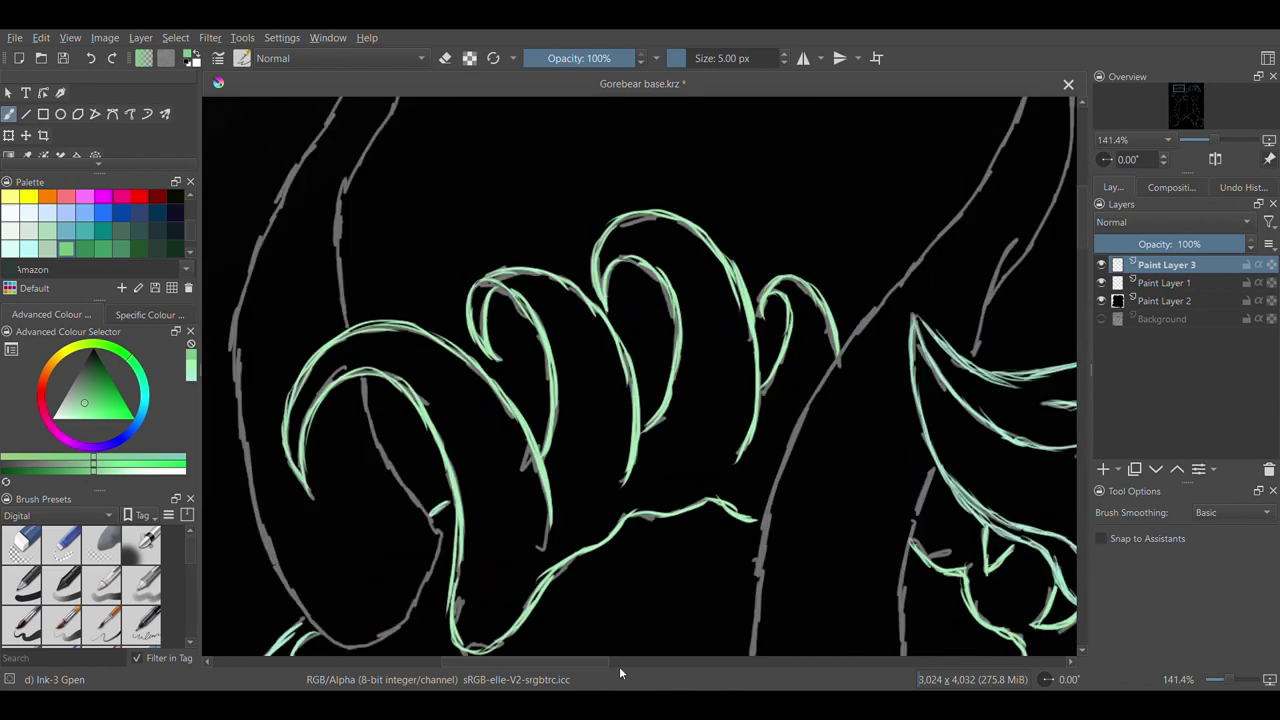
{"action": "scroll", "coordinate": [654, 669], "scroll_direction": "left", "scroll_amount": 3}
{"action": "mouse_move", "coordinate": [500, 635]}
{"action": "left_mouse_down"}
{"action": "mouse_move", "coordinate": [438, 525]}
{"action": "mouse_move", "coordinate": [412, 420]}
{"action": "mouse_move", "coordinate": [432, 240]}
{"action": "left_mouse_up"}
{"action": "left_click_drag", "start_coordinate": [418, 302], "coordinate": [460, 206]}
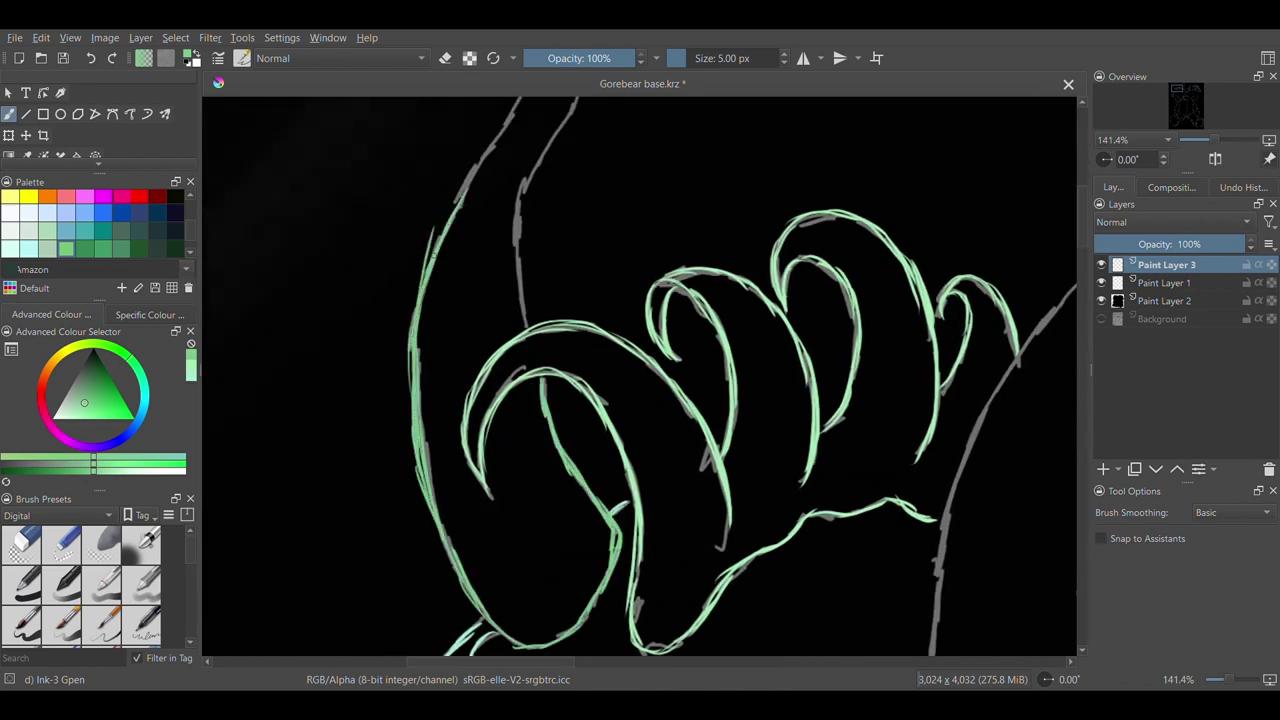
Ink both edges of the left head's outer horn up to its tip at the canvas edge
{"action": "left_click_drag", "start_coordinate": [437, 258], "coordinate": [481, 156]}
{"action": "left_click_drag", "start_coordinate": [516, 284], "coordinate": [536, 166]}
{"action": "left_click_drag", "start_coordinate": [527, 328], "coordinate": [517, 253]}
{"action": "left_click_drag", "start_coordinate": [1082, 216], "coordinate": [1082, 179]}
{"action": "left_click_drag", "start_coordinate": [476, 494], "coordinate": [590, 263]}
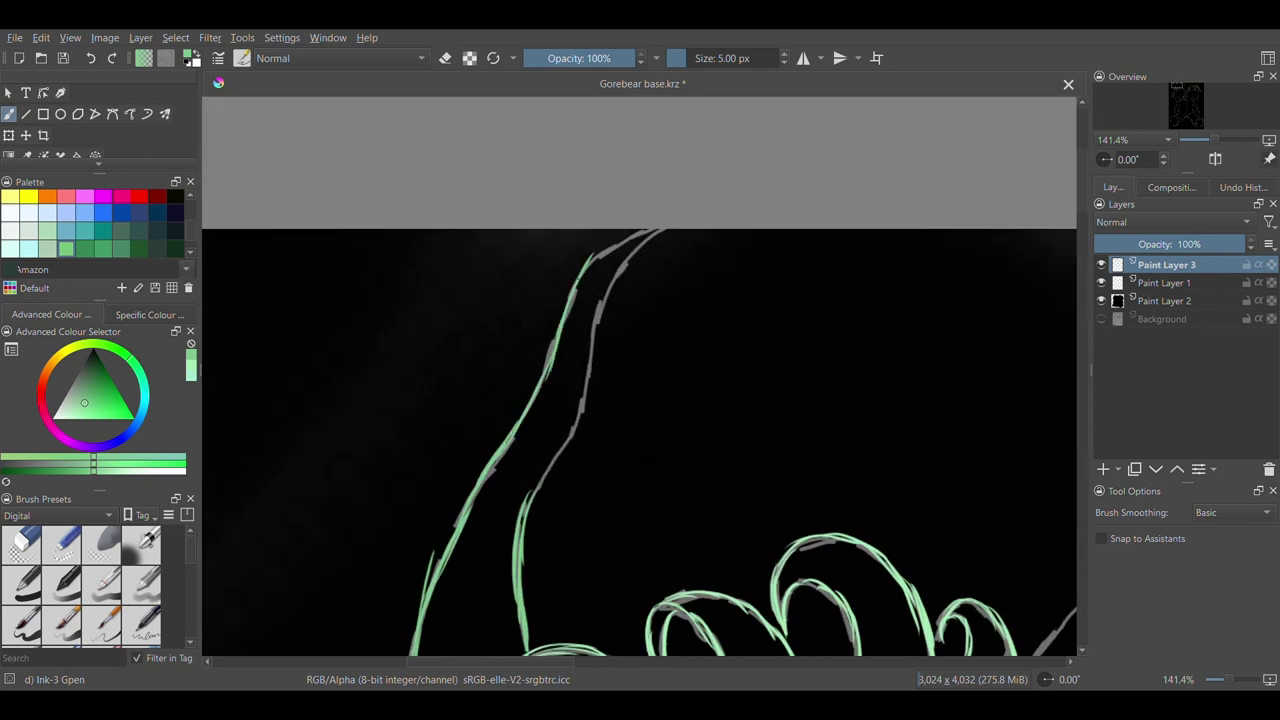
{"action": "left_click_drag", "start_coordinate": [580, 417], "coordinate": [655, 232]}
Ink the left head's second horn from its tip down to its rounded lower end
{"action": "left_click_drag", "start_coordinate": [521, 661], "coordinate": [621, 661]}
{"action": "mouse_move", "coordinate": [724, 300]}
{"action": "left_mouse_down"}
{"action": "mouse_move", "coordinate": [636, 505]}
{"action": "mouse_move", "coordinate": [550, 612]}
{"action": "left_mouse_up"}
{"action": "mouse_move", "coordinate": [798, 232]}
{"action": "left_mouse_down"}
{"action": "mouse_move", "coordinate": [756, 250]}
{"action": "mouse_move", "coordinate": [728, 450]}
{"action": "mouse_move", "coordinate": [642, 630]}
{"action": "left_mouse_up"}
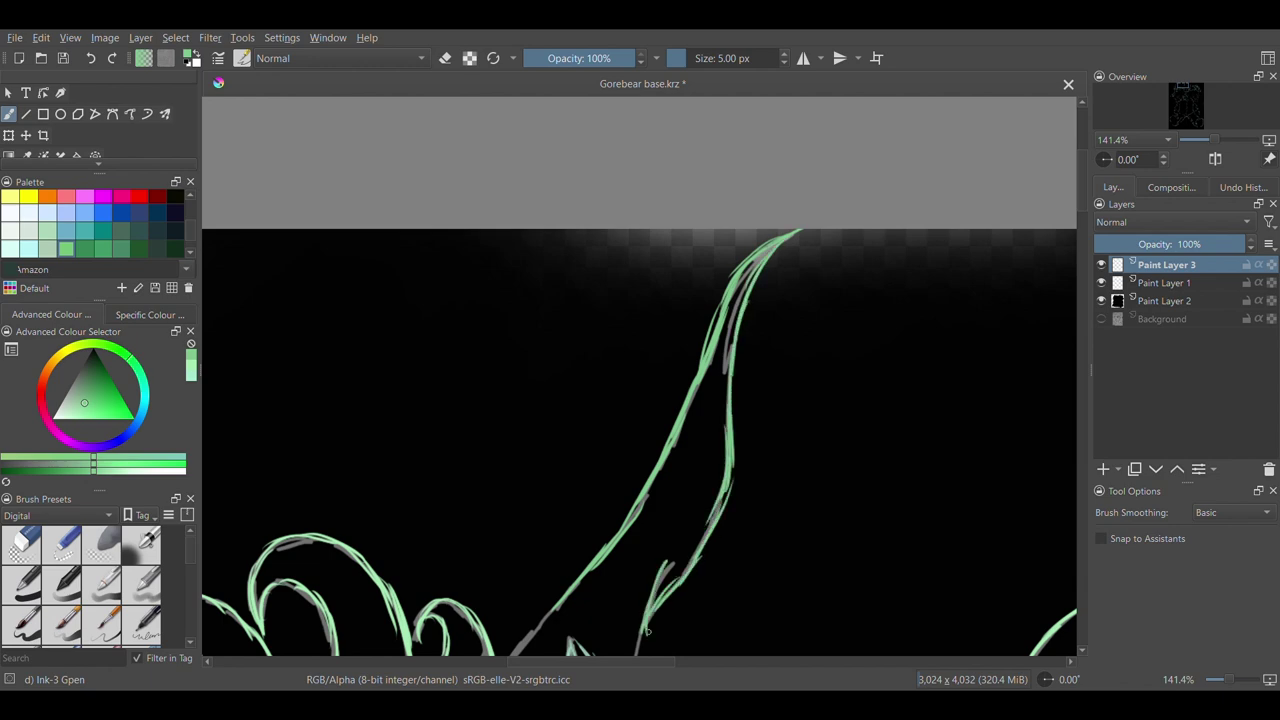
{"action": "left_click_drag", "start_coordinate": [1084, 181], "coordinate": [1084, 229]}
{"action": "mouse_move", "coordinate": [564, 180]}
{"action": "left_mouse_down"}
{"action": "mouse_move", "coordinate": [465, 296]}
{"action": "mouse_move", "coordinate": [410, 575]}
{"action": "left_mouse_up"}
{"action": "scroll", "coordinate": [410, 575], "scroll_direction": "down", "scroll_amount": 2}
{"action": "mouse_move", "coordinate": [590, 214]}
{"action": "left_mouse_down"}
{"action": "mouse_move", "coordinate": [561, 432]}
{"action": "mouse_move", "coordinate": [497, 536]}
{"action": "mouse_move", "coordinate": [410, 398]}
{"action": "left_mouse_up"}
Switch to light green and ink the curved rib shapes between the two heads, above the central stitching
{"action": "scroll", "coordinate": [558, 405], "scroll_direction": "down", "scroll_amount": 4}
{"action": "scroll", "coordinate": [559, 407], "scroll_direction": "down", "scroll_amount": 3}
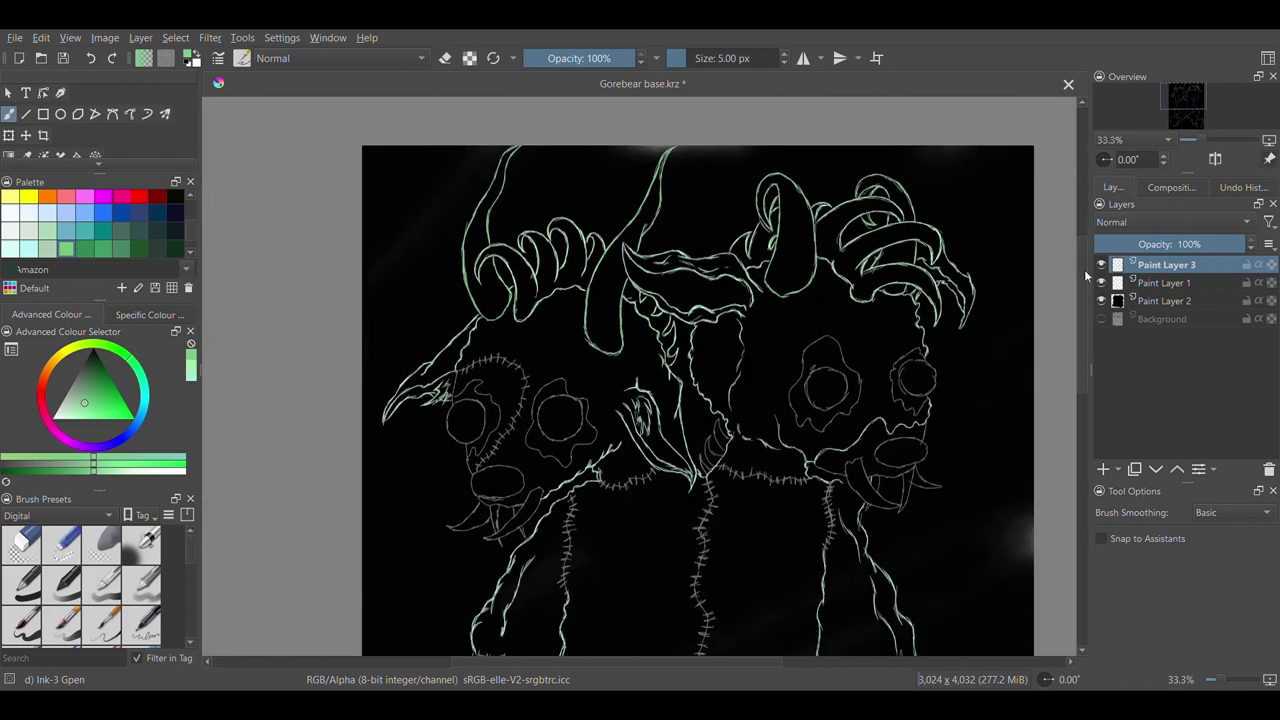
{"action": "scroll", "coordinate": [567, 249], "scroll_direction": "up", "scroll_amount": 4}
{"action": "left_click", "coordinate": [190, 374]}
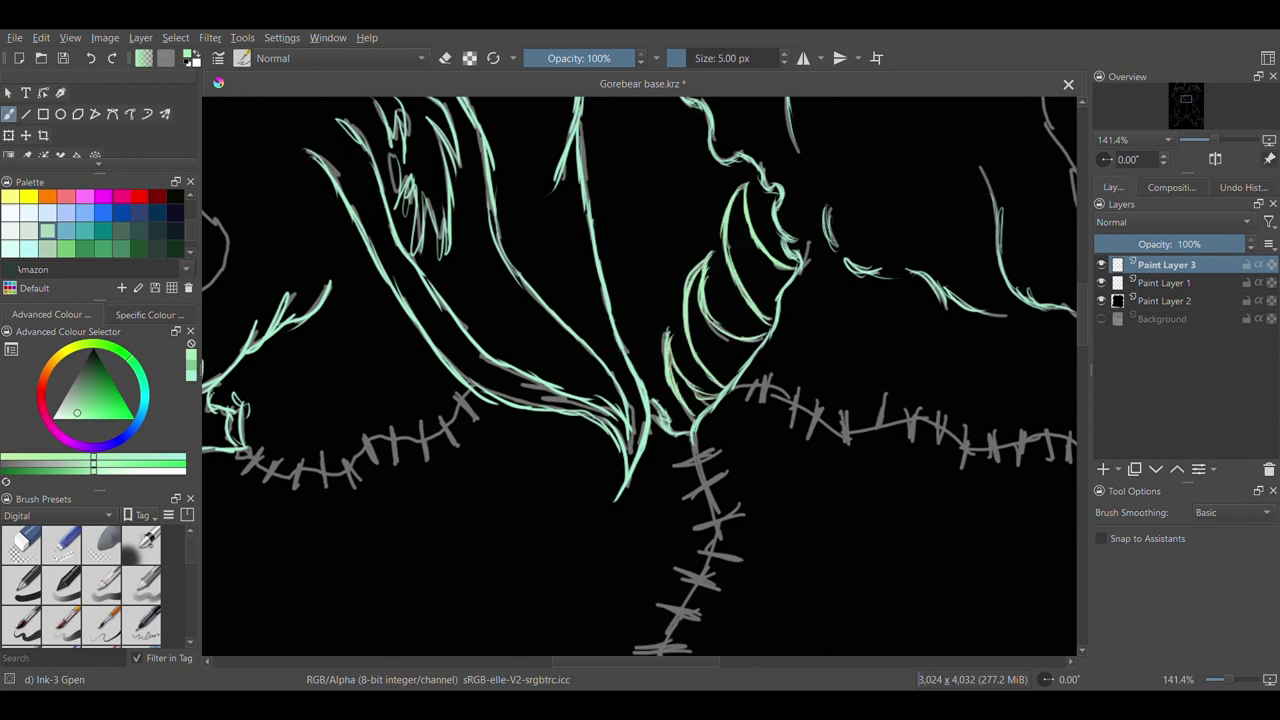
Ink the left head's tusks and fangs in medium green and the lip line above them in light green
{"action": "left_click", "coordinate": [193, 365]}
{"action": "left_click_drag", "start_coordinate": [660, 662], "coordinate": [515, 682]}
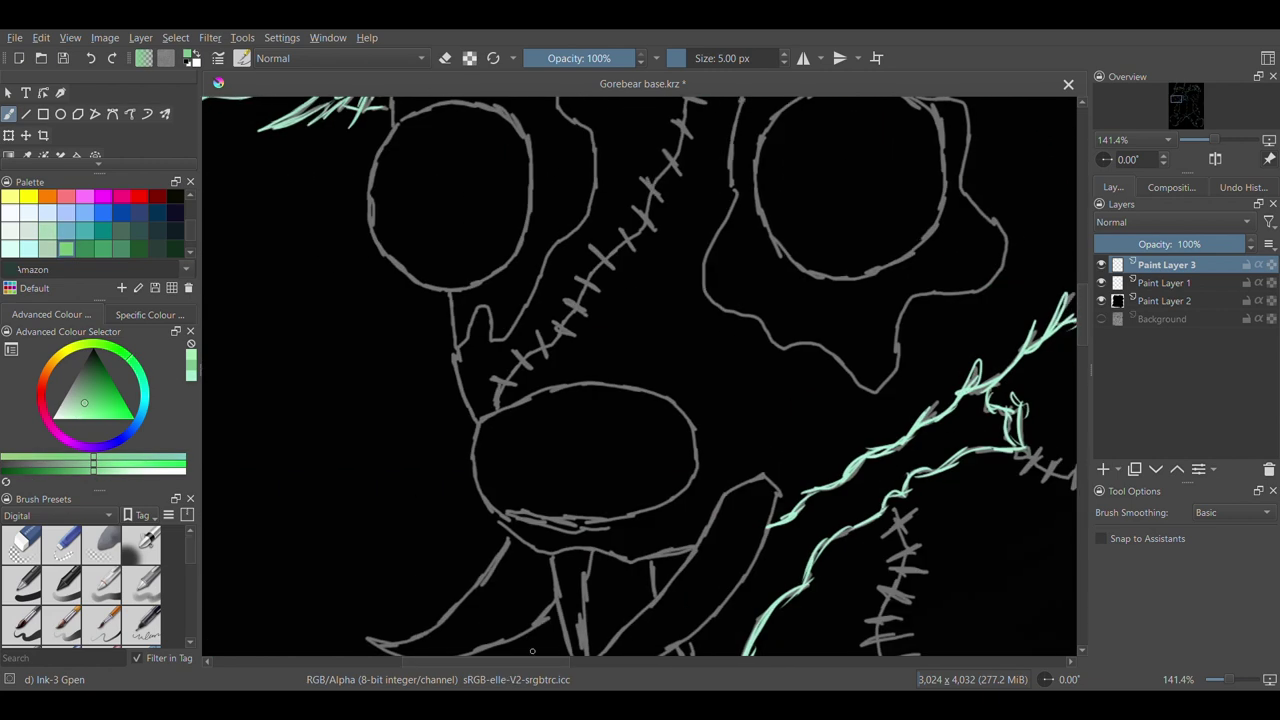
{"action": "left_click_drag", "start_coordinate": [1086, 333], "coordinate": [1082, 367]}
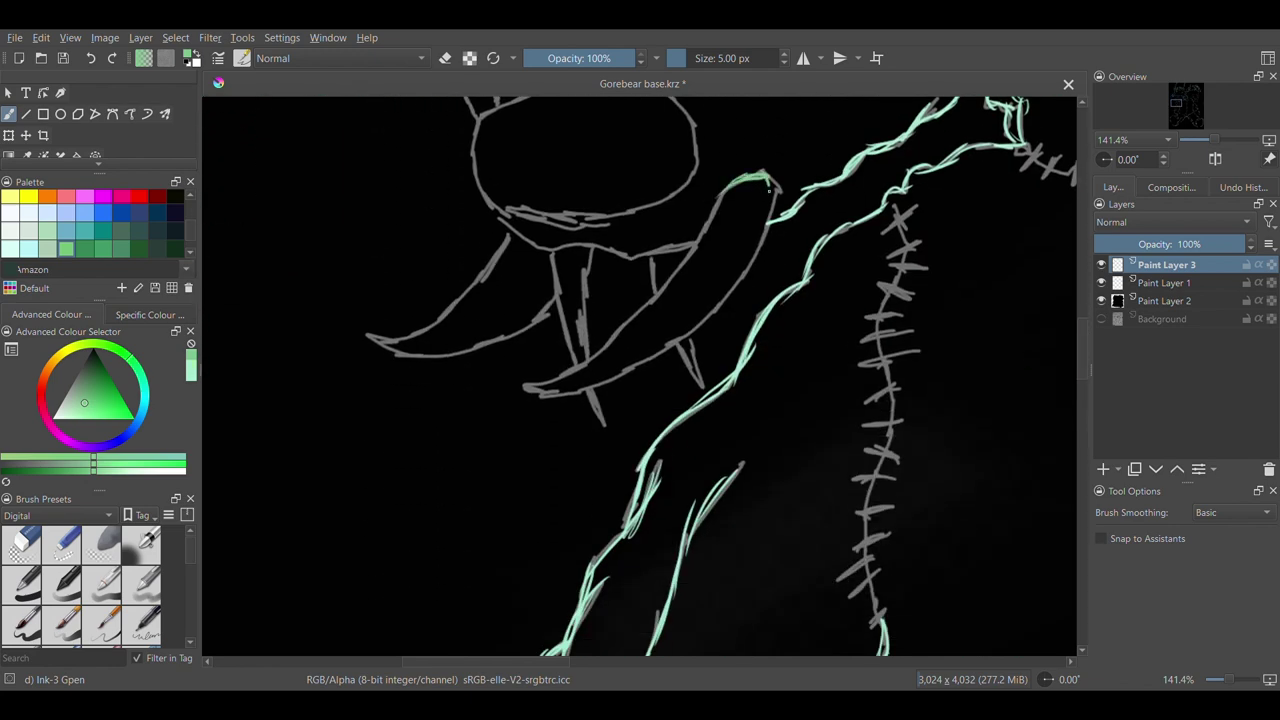
{"action": "mouse_move", "coordinate": [731, 199]}
{"action": "left_mouse_down"}
{"action": "mouse_move", "coordinate": [548, 388]}
{"action": "mouse_move", "coordinate": [709, 270]}
{"action": "left_mouse_up"}
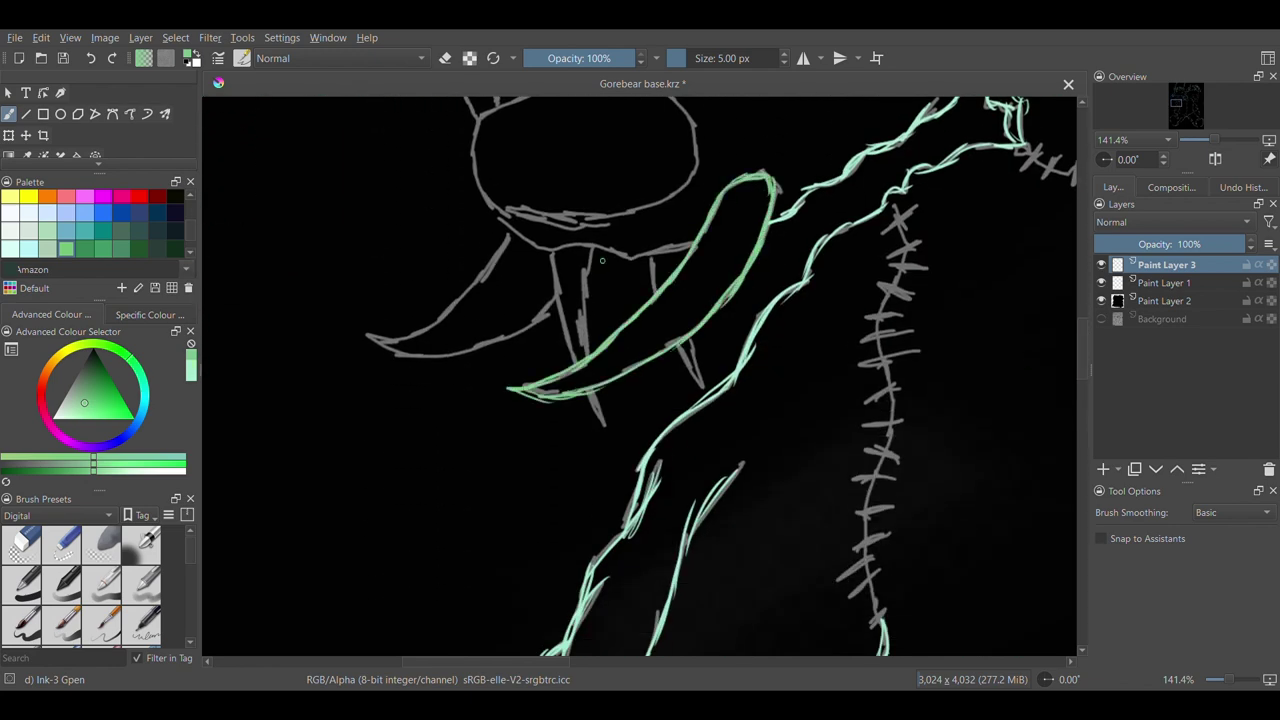
{"action": "mouse_move", "coordinate": [459, 297]}
{"action": "left_mouse_down"}
{"action": "mouse_move", "coordinate": [444, 358]}
{"action": "mouse_move", "coordinate": [553, 300]}
{"action": "left_mouse_up"}
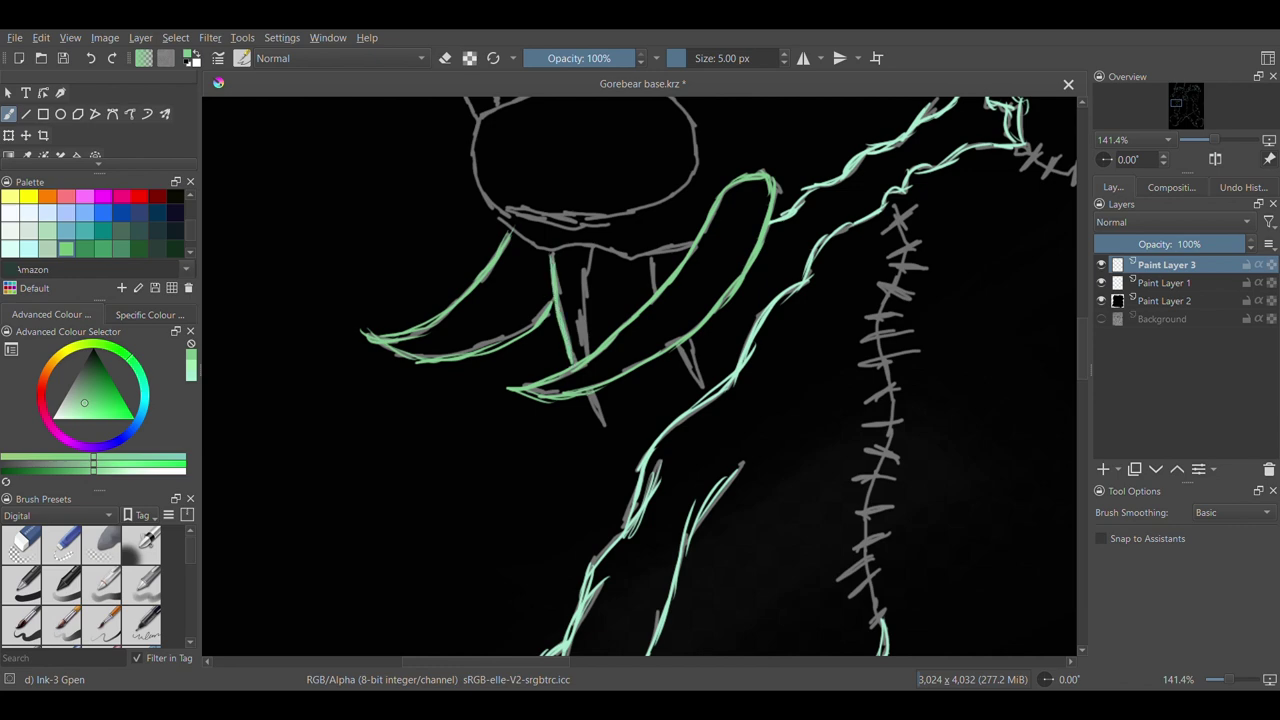
{"action": "left_click", "coordinate": [47, 231]}
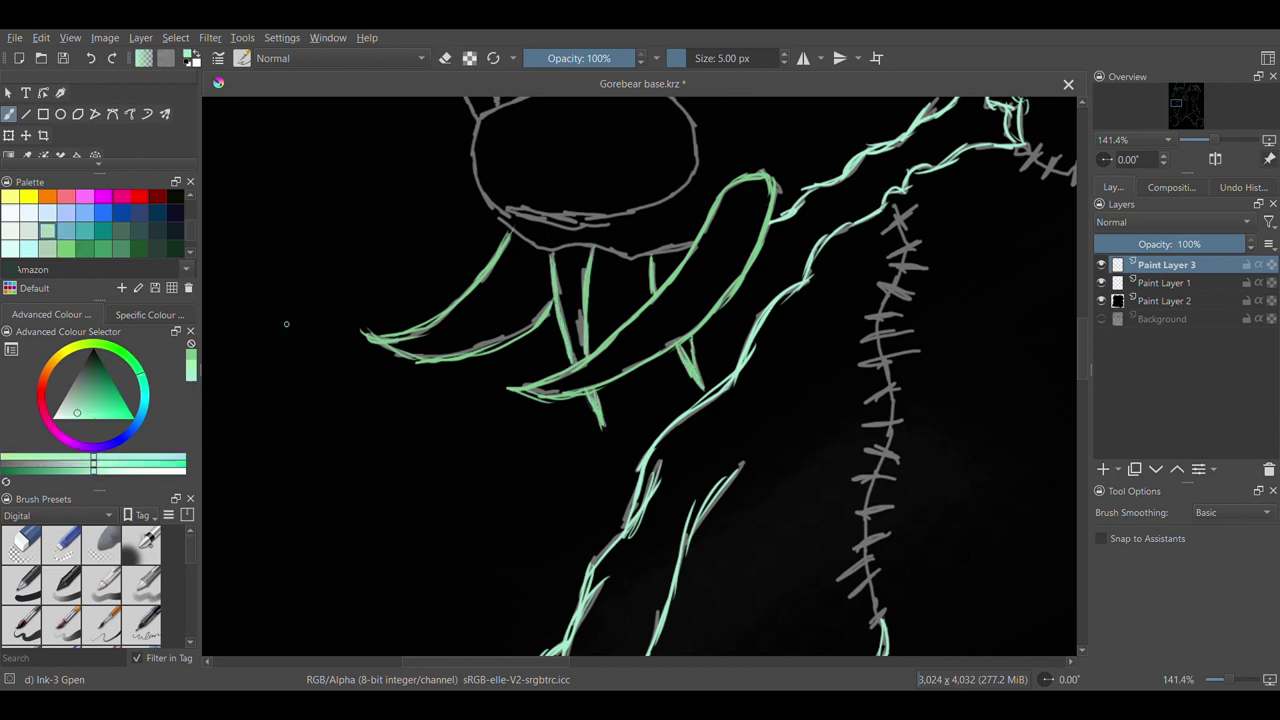
Switch back to medium green and ink the right head's large tusk, fangs and small outer tusk
{"action": "left_click", "coordinate": [66, 249]}
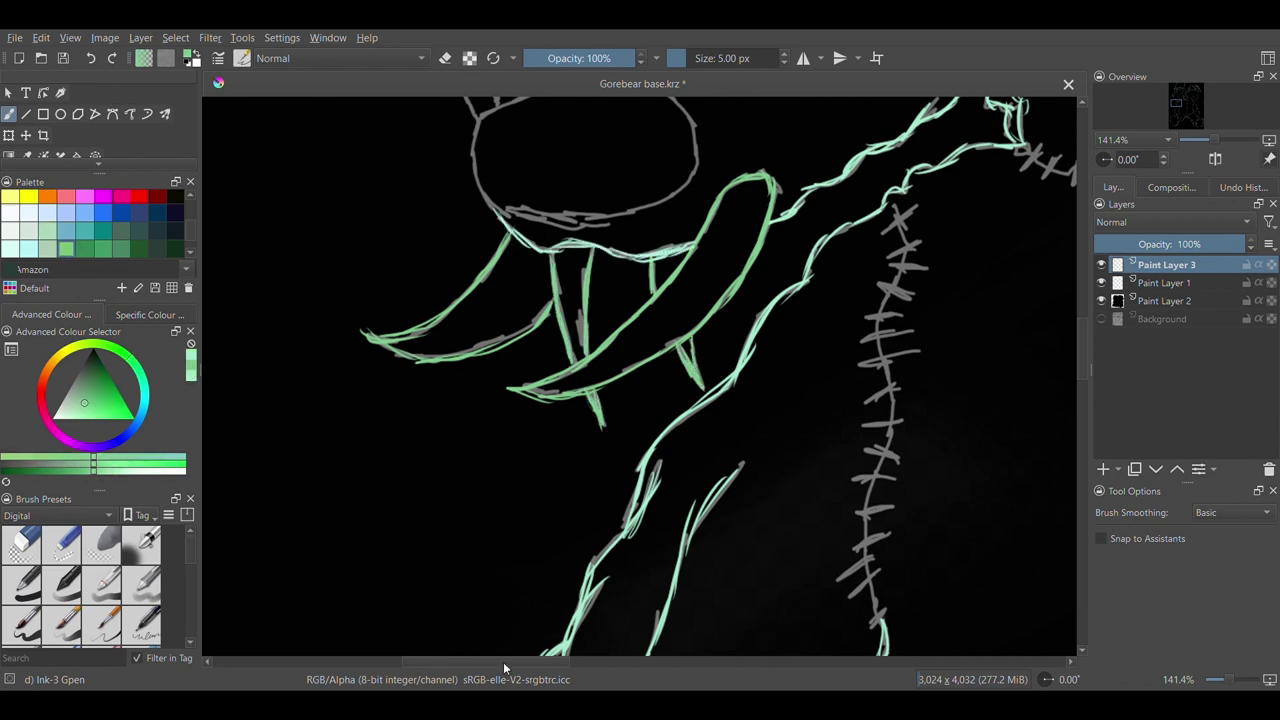
{"action": "left_click_drag", "start_coordinate": [486, 661], "coordinate": [771, 645]}
{"action": "left_click_drag", "start_coordinate": [640, 260], "coordinate": [582, 462]}
{"action": "mouse_move", "coordinate": [526, 272]}
{"action": "left_mouse_down"}
{"action": "mouse_move", "coordinate": [560, 391]}
{"action": "mouse_move", "coordinate": [700, 466]}
{"action": "mouse_move", "coordinate": [768, 452]}
{"action": "left_mouse_up"}
{"action": "mouse_move", "coordinate": [596, 254]}
{"action": "left_mouse_down"}
{"action": "mouse_move", "coordinate": [606, 305]}
{"action": "mouse_move", "coordinate": [702, 432]}
{"action": "mouse_move", "coordinate": [772, 450]}
{"action": "left_mouse_up"}
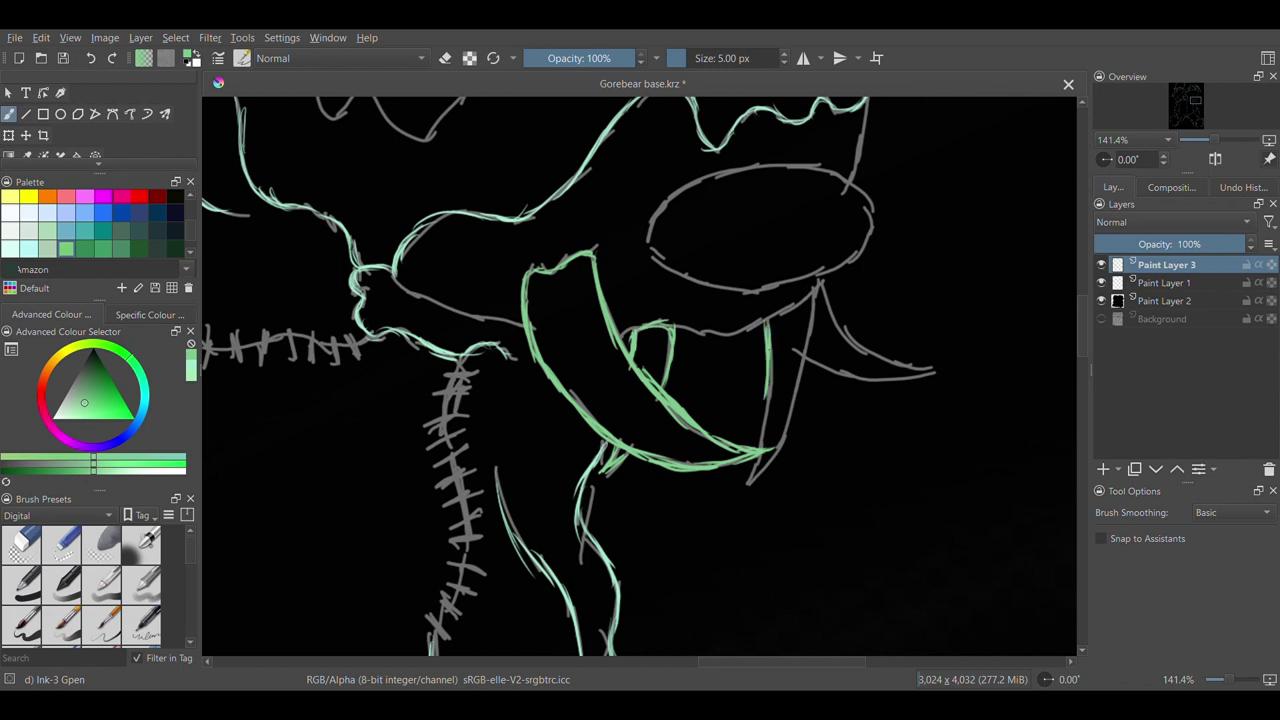
{"action": "left_click_drag", "start_coordinate": [815, 296], "coordinate": [781, 432]}
{"action": "left_click_drag", "start_coordinate": [806, 356], "coordinate": [934, 369]}
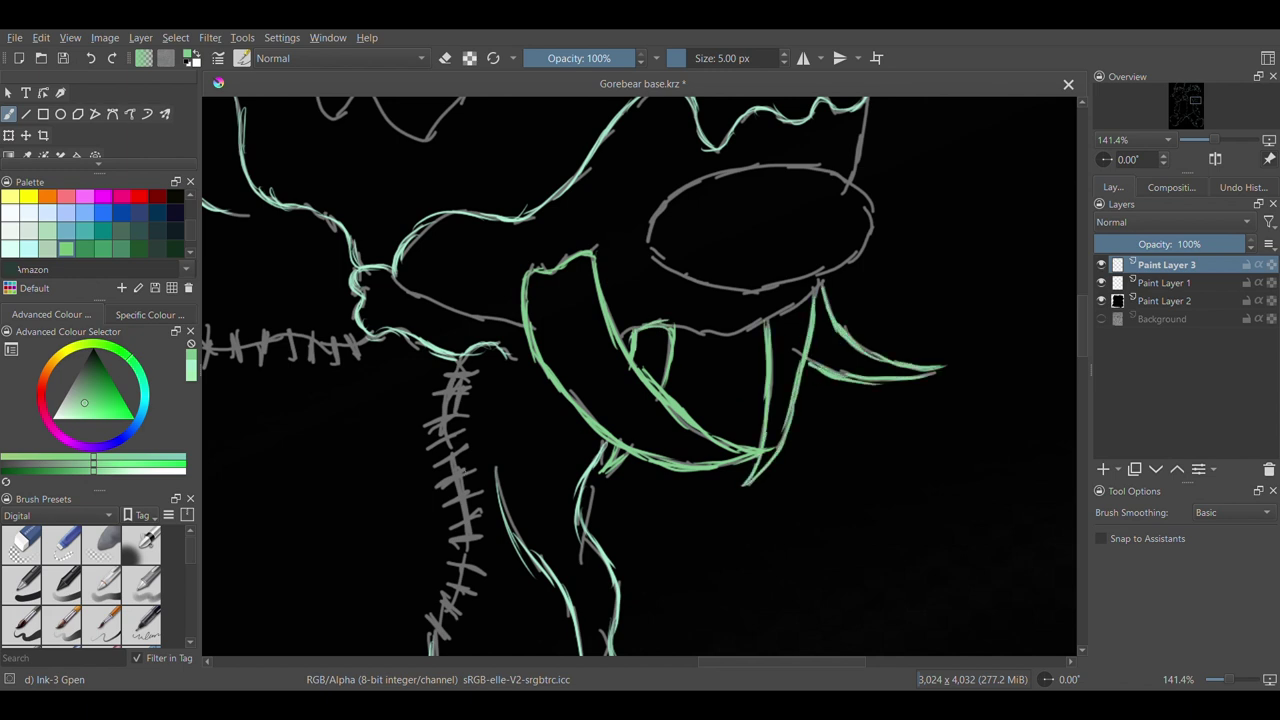
Switch to pale yellow and ink the right head's mouth line and the ragged outlines around both of its eyes
{"action": "left_click", "coordinate": [87, 356]}
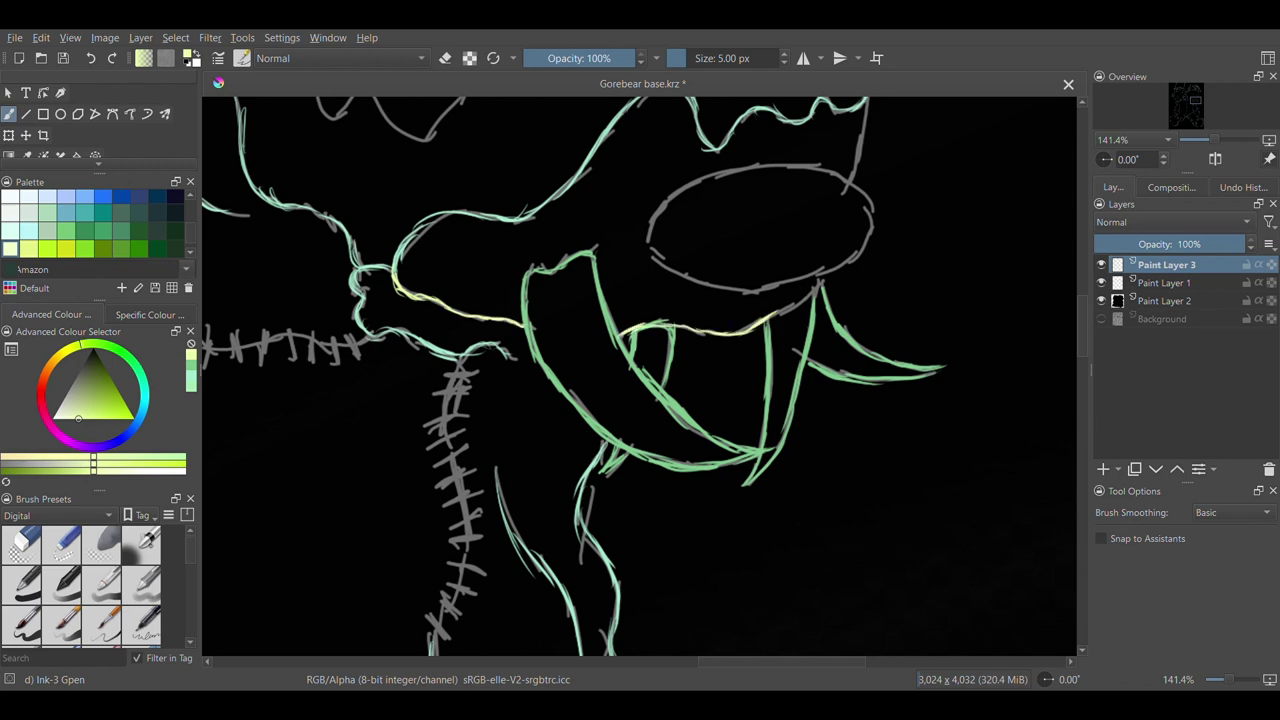
{"action": "scroll", "coordinate": [1050, 331], "scroll_direction": "up", "scroll_amount": 3}
{"action": "scroll", "coordinate": [1062, 363], "scroll_direction": "up", "scroll_amount": 3}
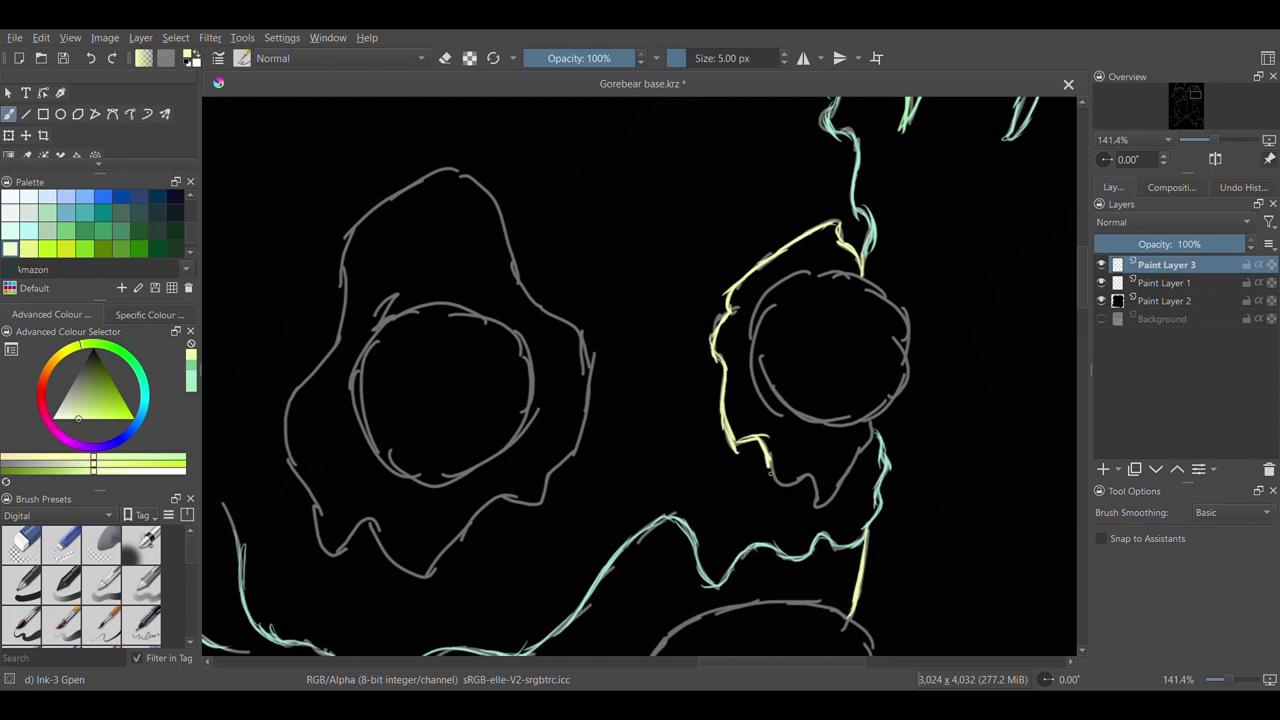
{"action": "mouse_move", "coordinate": [363, 222]}
{"action": "left_mouse_down"}
{"action": "mouse_move", "coordinate": [300, 385]}
{"action": "mouse_move", "coordinate": [318, 502]}
{"action": "left_mouse_up"}
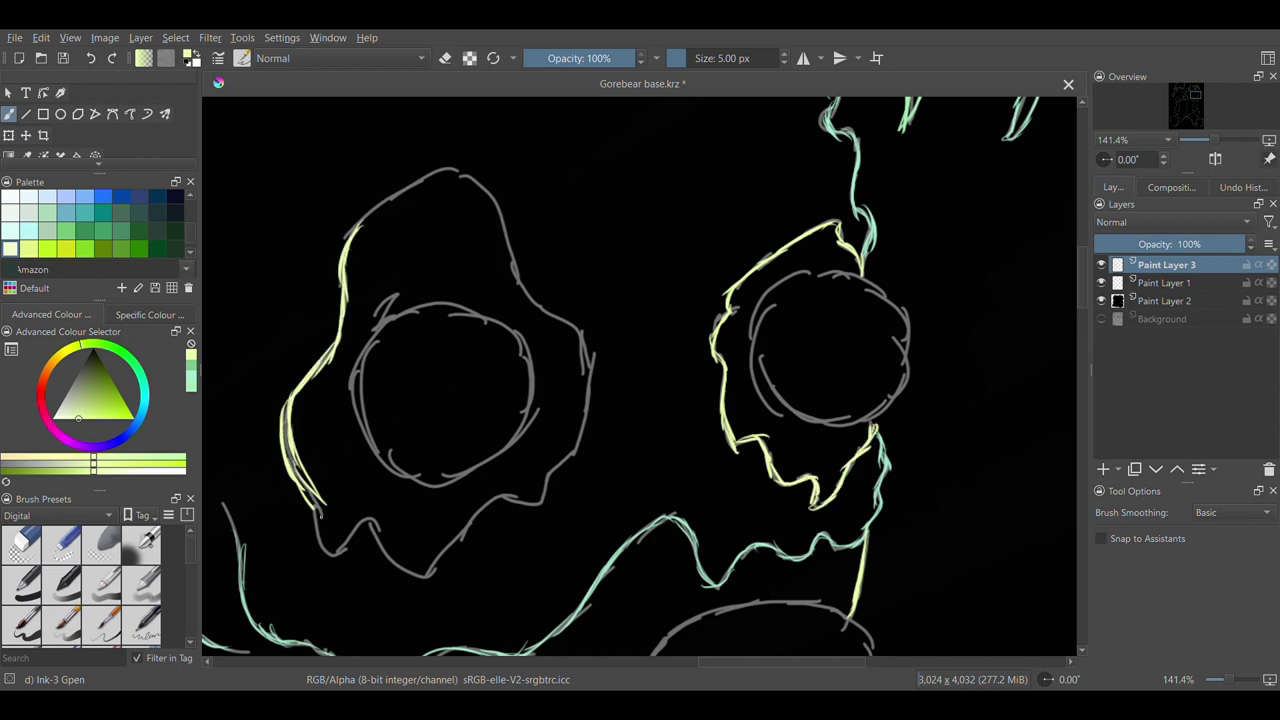
{"action": "mouse_move", "coordinate": [400, 565]}
{"action": "left_mouse_down"}
{"action": "mouse_move", "coordinate": [548, 496]}
{"action": "mouse_move", "coordinate": [522, 282]}
{"action": "mouse_move", "coordinate": [462, 178]}
{"action": "mouse_move", "coordinate": [354, 236]}
{"action": "left_mouse_up"}
Ink the ragged outline around the left head's outer eye in pale yellow, including the drips below it
{"action": "mouse_move", "coordinate": [718, 664]}
{"action": "left_mouse_down"}
{"action": "mouse_move", "coordinate": [506, 683]}
{"action": "mouse_move", "coordinate": [407, 676]}
{"action": "left_mouse_up"}
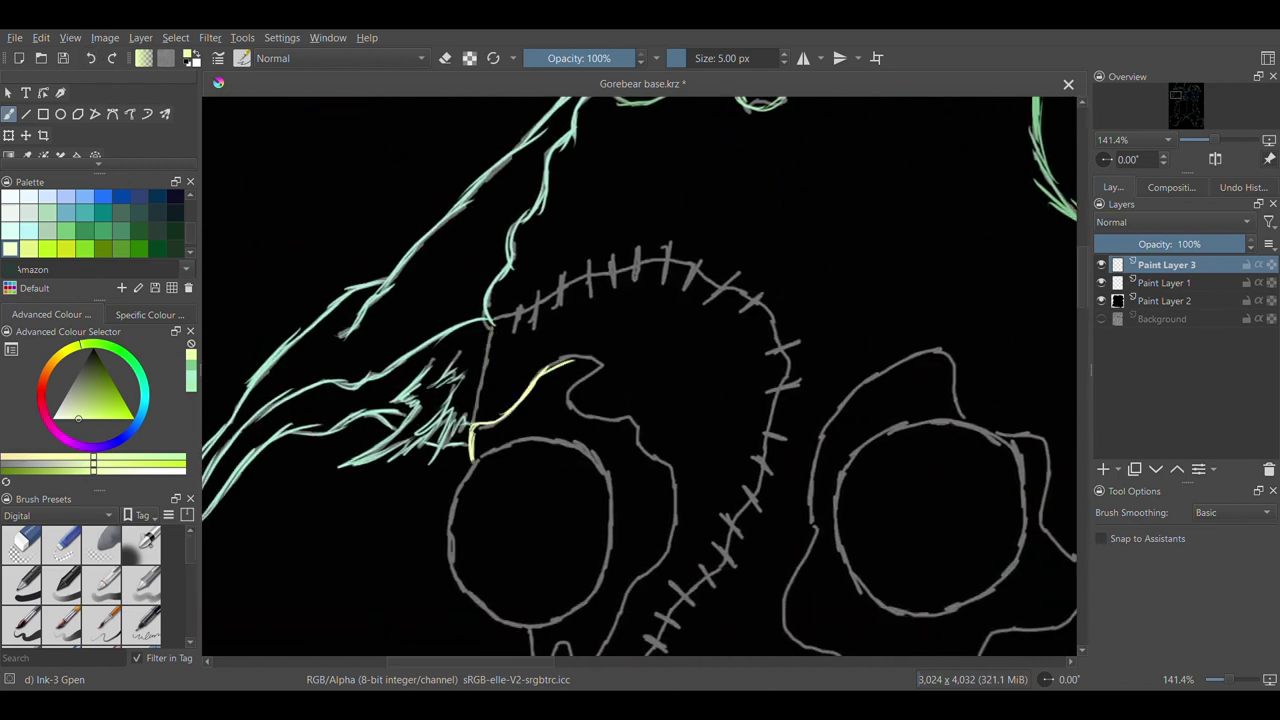
{"action": "mouse_move", "coordinate": [598, 421]}
{"action": "left_mouse_down"}
{"action": "mouse_move", "coordinate": [643, 457]}
{"action": "mouse_move", "coordinate": [630, 592]}
{"action": "left_mouse_up"}
{"action": "scroll", "coordinate": [600, 500], "scroll_direction": "down", "scroll_amount": 5}
{"action": "left_click_drag", "start_coordinate": [528, 380], "coordinate": [531, 427]}
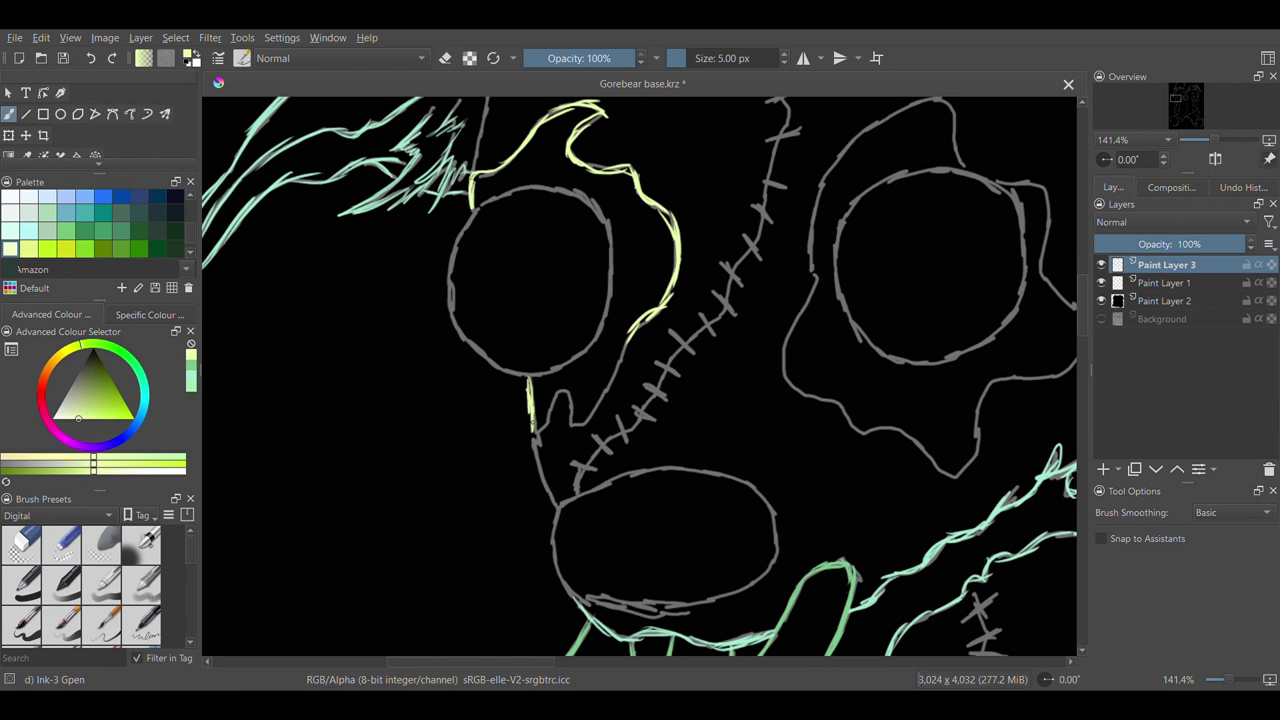
Ink the ragged, pointed outline around the left head's inner eye in pale yellow
{"action": "mouse_move", "coordinate": [952, 108]}
{"action": "left_mouse_down"}
{"action": "mouse_move", "coordinate": [816, 220]}
{"action": "mouse_move", "coordinate": [782, 368]}
{"action": "left_mouse_up"}
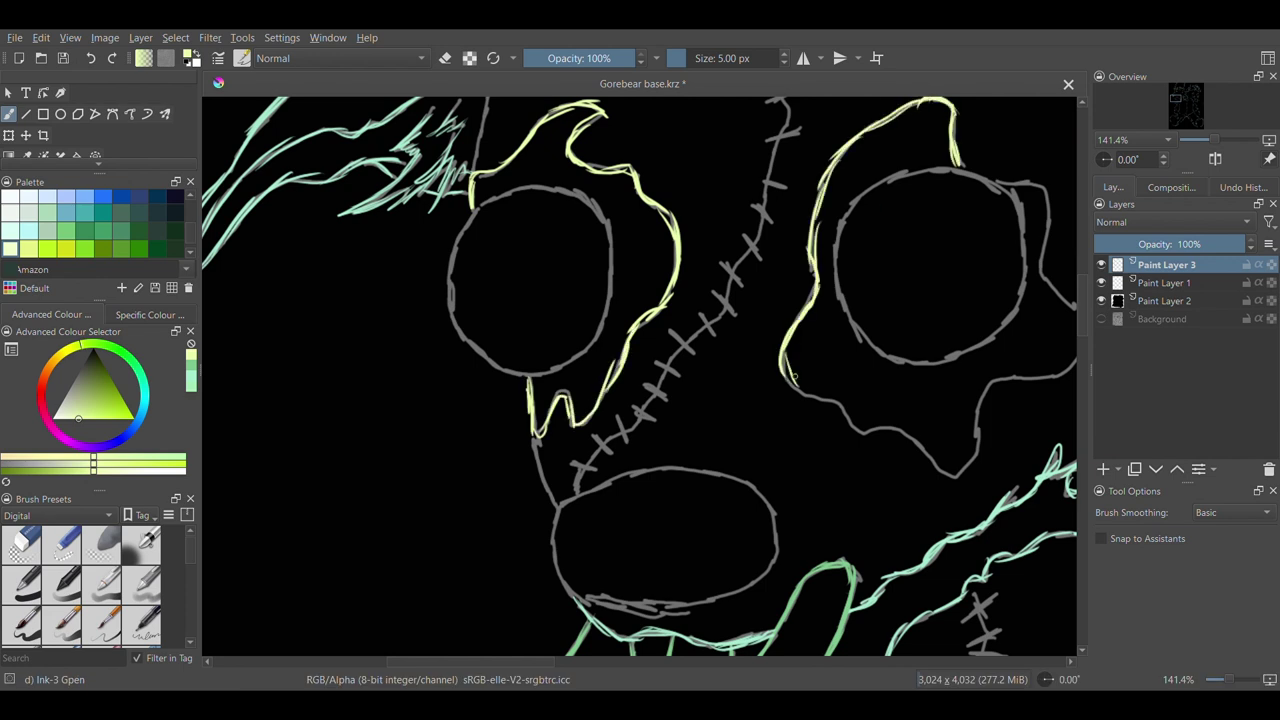
{"action": "left_click_drag", "start_coordinate": [880, 433], "coordinate": [960, 475]}
{"action": "left_click_drag", "start_coordinate": [950, 476], "coordinate": [994, 385]}
{"action": "left_click_drag", "start_coordinate": [530, 663], "coordinate": [571, 666]}
{"action": "left_click_drag", "start_coordinate": [785, 182], "coordinate": [834, 212]}
{"action": "mouse_move", "coordinate": [834, 198]}
{"action": "left_mouse_down"}
{"action": "mouse_move", "coordinate": [831, 294]}
{"action": "mouse_move", "coordinate": [868, 350]}
{"action": "left_mouse_up"}
{"action": "left_click_drag", "start_coordinate": [868, 350], "coordinate": [770, 391]}
Switch to a light cream yellow and ink the curved seam line that loops around the left head's outer eye
{"action": "left_click", "coordinate": [57, 362]}
{"action": "mouse_move", "coordinate": [398, 436]}
{"action": "left_mouse_down"}
{"action": "mouse_move", "coordinate": [522, 292]}
{"action": "mouse_move", "coordinate": [572, 126]}
{"action": "left_mouse_up"}
{"action": "scroll", "coordinate": [640, 300], "scroll_direction": "up", "scroll_amount": 5}
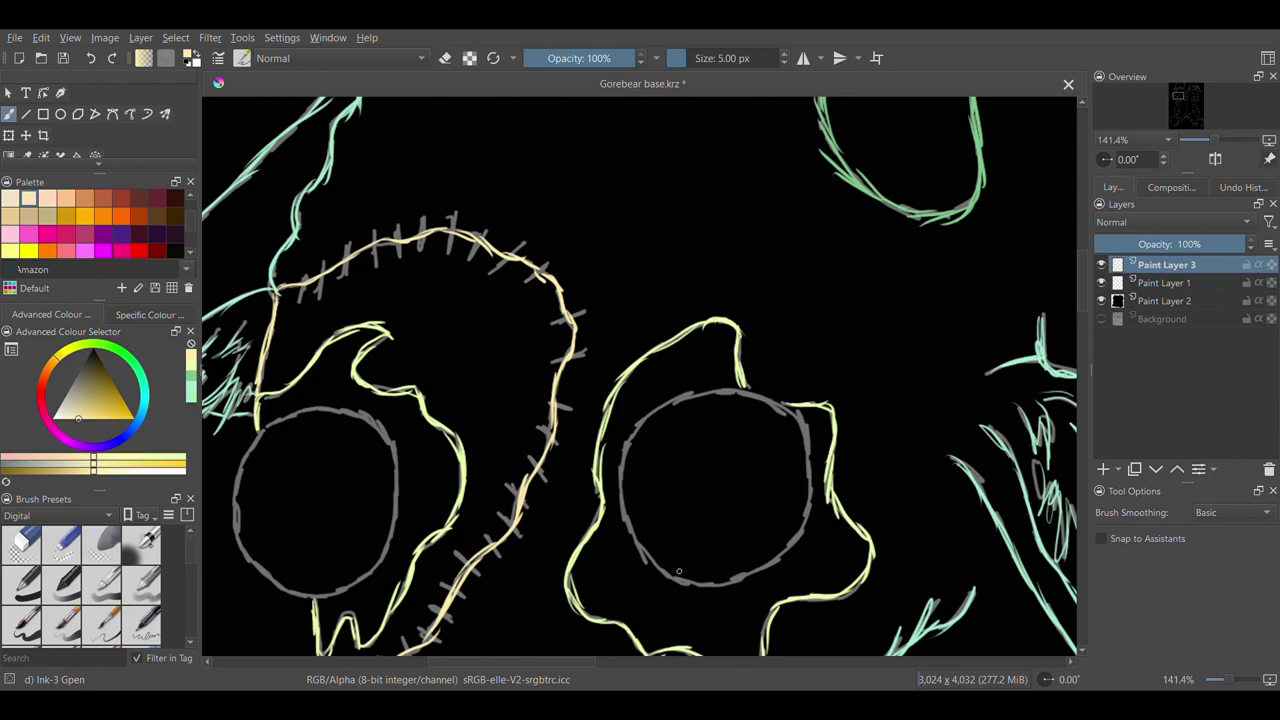
Ink the seam line across the torso's right shoulder and down its upper right side in cream yellow
{"action": "left_click_drag", "start_coordinate": [560, 661], "coordinate": [787, 653]}
{"action": "left_click_drag", "start_coordinate": [1082, 299], "coordinate": [1082, 344]}
{"action": "left_click_drag", "start_coordinate": [563, 313], "coordinate": [788, 313]}
{"action": "mouse_move", "coordinate": [372, 252]}
{"action": "left_mouse_down"}
{"action": "mouse_move", "coordinate": [488, 300]}
{"action": "mouse_move", "coordinate": [668, 307]}
{"action": "left_mouse_up"}
{"action": "left_click_drag", "start_coordinate": [858, 332], "coordinate": [845, 580]}
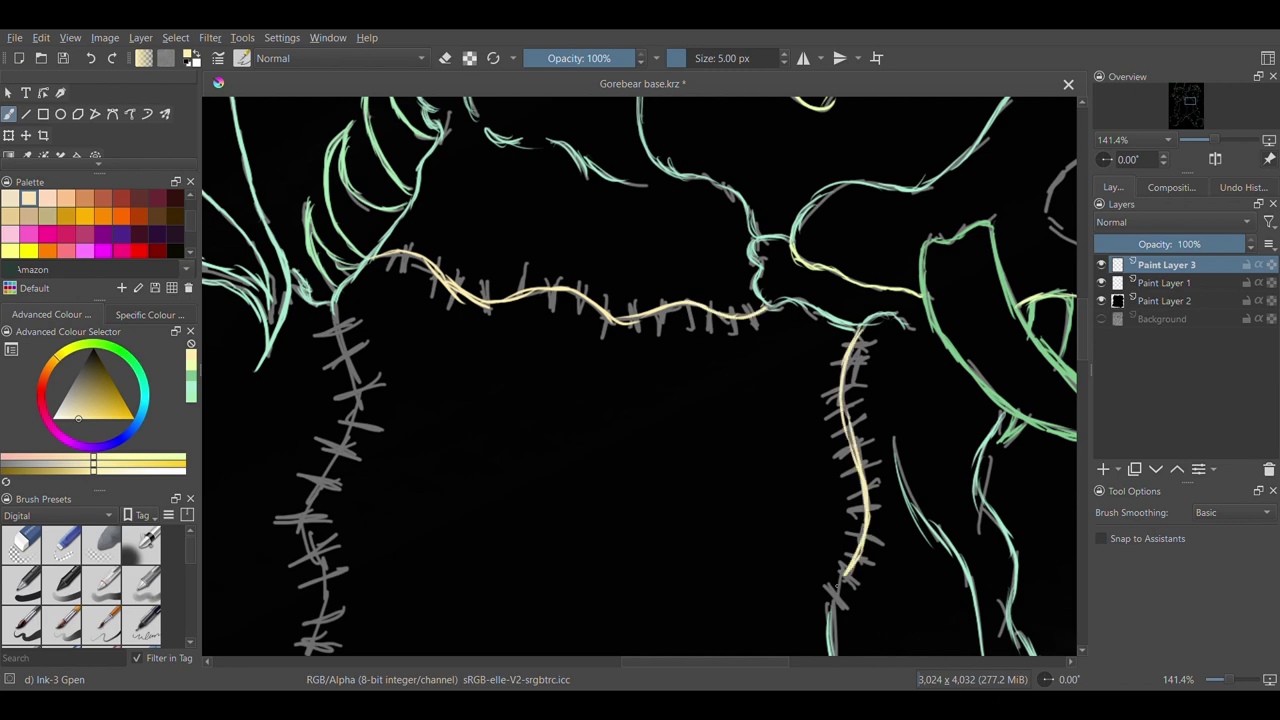
Ink the start of the torso's centre seam, the left shoulder seam and the left side seam in cream yellow
{"action": "left_click_drag", "start_coordinate": [341, 335], "coordinate": [328, 473]}
{"action": "left_click_drag", "start_coordinate": [335, 454], "coordinate": [316, 640]}
{"action": "left_click_drag", "start_coordinate": [673, 661], "coordinate": [573, 663]}
{"action": "mouse_move", "coordinate": [410, 318]}
{"action": "left_mouse_down"}
{"action": "mouse_move", "coordinate": [465, 346]}
{"action": "mouse_move", "coordinate": [527, 315]}
{"action": "left_mouse_up"}
{"action": "mouse_move", "coordinate": [522, 325]}
{"action": "left_mouse_down"}
{"action": "mouse_move", "coordinate": [589, 313]}
{"action": "mouse_move", "coordinate": [634, 262]}
{"action": "left_mouse_up"}
{"action": "left_click_drag", "start_coordinate": [628, 663], "coordinate": [575, 664]}
{"action": "mouse_move", "coordinate": [553, 373]}
{"action": "left_mouse_down"}
{"action": "mouse_move", "coordinate": [566, 416]}
{"action": "mouse_move", "coordinate": [546, 476]}
{"action": "left_mouse_up"}
{"action": "left_click_drag", "start_coordinate": [564, 449], "coordinate": [535, 536]}
{"action": "left_click_drag", "start_coordinate": [535, 506], "coordinate": [540, 635]}
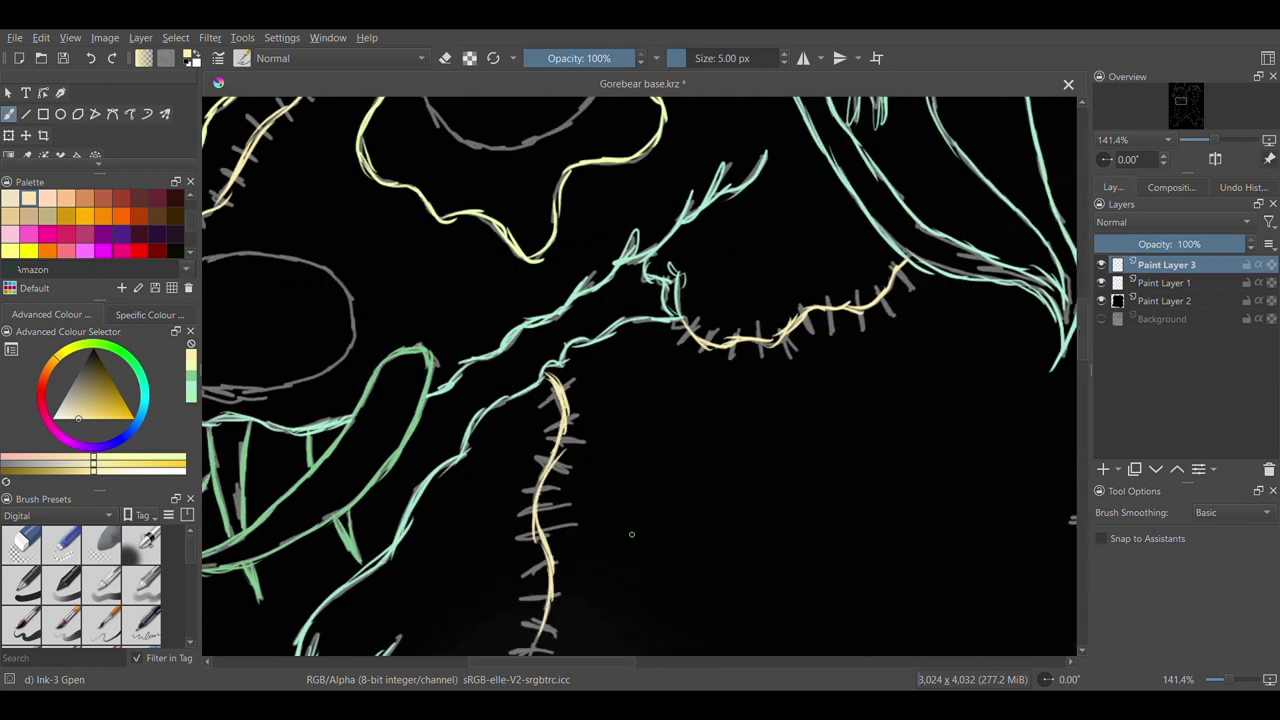
Continue the cream yellow centre seam line from the chest down to the crotch
{"action": "left_click_drag", "start_coordinate": [1082, 330], "coordinate": [1082, 367]}
{"action": "left_click_drag", "start_coordinate": [560, 662], "coordinate": [650, 662]}
{"action": "left_click_drag", "start_coordinate": [686, 99], "coordinate": [618, 446]}
{"action": "mouse_move", "coordinate": [618, 396]}
{"action": "left_mouse_down"}
{"action": "mouse_move", "coordinate": [641, 541]}
{"action": "mouse_move", "coordinate": [674, 622]}
{"action": "left_mouse_up"}
{"action": "left_click_drag", "start_coordinate": [674, 580], "coordinate": [660, 642]}
{"action": "left_click_drag", "start_coordinate": [1082, 369], "coordinate": [1082, 414]}
{"action": "mouse_move", "coordinate": [662, 232]}
{"action": "left_mouse_down"}
{"action": "mouse_move", "coordinate": [632, 334]}
{"action": "mouse_move", "coordinate": [652, 460]}
{"action": "left_mouse_up"}
{"action": "left_click_drag", "start_coordinate": [655, 408], "coordinate": [575, 629]}
{"action": "left_click_drag", "start_coordinate": [1082, 412], "coordinate": [1082, 446]}
{"action": "left_click_drag", "start_coordinate": [590, 298], "coordinate": [588, 366]}
{"action": "mouse_move", "coordinate": [578, 323]}
{"action": "left_mouse_down"}
{"action": "mouse_move", "coordinate": [622, 488]}
{"action": "mouse_move", "coordinate": [600, 528]}
{"action": "left_mouse_up"}
{"action": "left_click_drag", "start_coordinate": [622, 488], "coordinate": [629, 608]}
Ink the seam lines between the torso and both legs in cream yellow
{"action": "mouse_move", "coordinate": [712, 600]}
{"action": "left_mouse_down"}
{"action": "mouse_move", "coordinate": [770, 450]}
{"action": "mouse_move", "coordinate": [1027, 337]}
{"action": "left_mouse_up"}
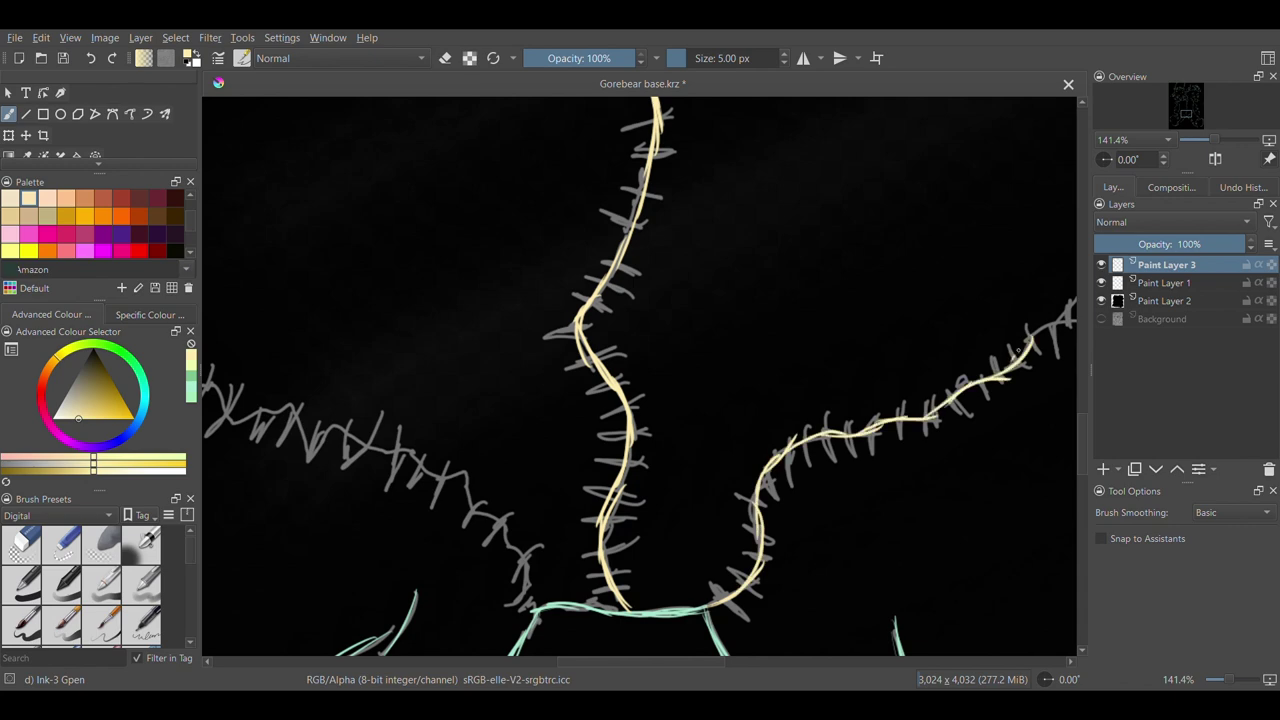
{"action": "left_click_drag", "start_coordinate": [297, 412], "coordinate": [381, 446]}
{"action": "mouse_move", "coordinate": [369, 440]}
{"action": "left_mouse_down"}
{"action": "mouse_move", "coordinate": [468, 502]}
{"action": "mouse_move", "coordinate": [532, 572]}
{"action": "left_mouse_up"}
{"action": "left_click_drag", "start_coordinate": [528, 548], "coordinate": [528, 610]}
{"action": "left_click_drag", "start_coordinate": [662, 662], "coordinate": [585, 662]}
{"action": "mouse_move", "coordinate": [474, 354]}
{"action": "left_mouse_down"}
{"action": "mouse_move", "coordinate": [520, 354]}
{"action": "mouse_move", "coordinate": [634, 412]}
{"action": "left_mouse_up"}
{"action": "left_click_drag", "start_coordinate": [622, 402], "coordinate": [665, 412]}
{"action": "left_click_drag", "start_coordinate": [610, 661], "coordinate": [767, 661]}
{"action": "left_click_drag", "start_coordinate": [639, 327], "coordinate": [666, 295]}
Ink the wrist seam lines on the right and left arms in cream yellow
{"action": "left_click_drag", "start_coordinate": [1083, 432], "coordinate": [1083, 399]}
{"action": "left_click_drag", "start_coordinate": [642, 662], "coordinate": [711, 662]}
{"action": "left_click_drag", "start_coordinate": [484, 481], "coordinate": [688, 391]}
{"action": "left_click_drag", "start_coordinate": [658, 412], "coordinate": [695, 375]}
{"action": "left_click_drag", "start_coordinate": [735, 662], "coordinate": [437, 662]}
{"action": "left_click_drag", "start_coordinate": [466, 329], "coordinate": [546, 338]}
{"action": "left_click_drag", "start_coordinate": [514, 339], "coordinate": [602, 344]}
{"action": "mouse_move", "coordinate": [584, 328]}
{"action": "left_mouse_down"}
{"action": "mouse_move", "coordinate": [644, 370]}
{"action": "mouse_move", "coordinate": [696, 436]}
{"action": "left_mouse_up"}
{"action": "left_click_drag", "start_coordinate": [664, 400], "coordinate": [729, 443]}
{"action": "left_click", "coordinate": [191, 387]}
{"action": "left_click_drag", "start_coordinate": [550, 348], "coordinate": [498, 426]}
{"action": "left_click", "coordinate": [91, 60]}
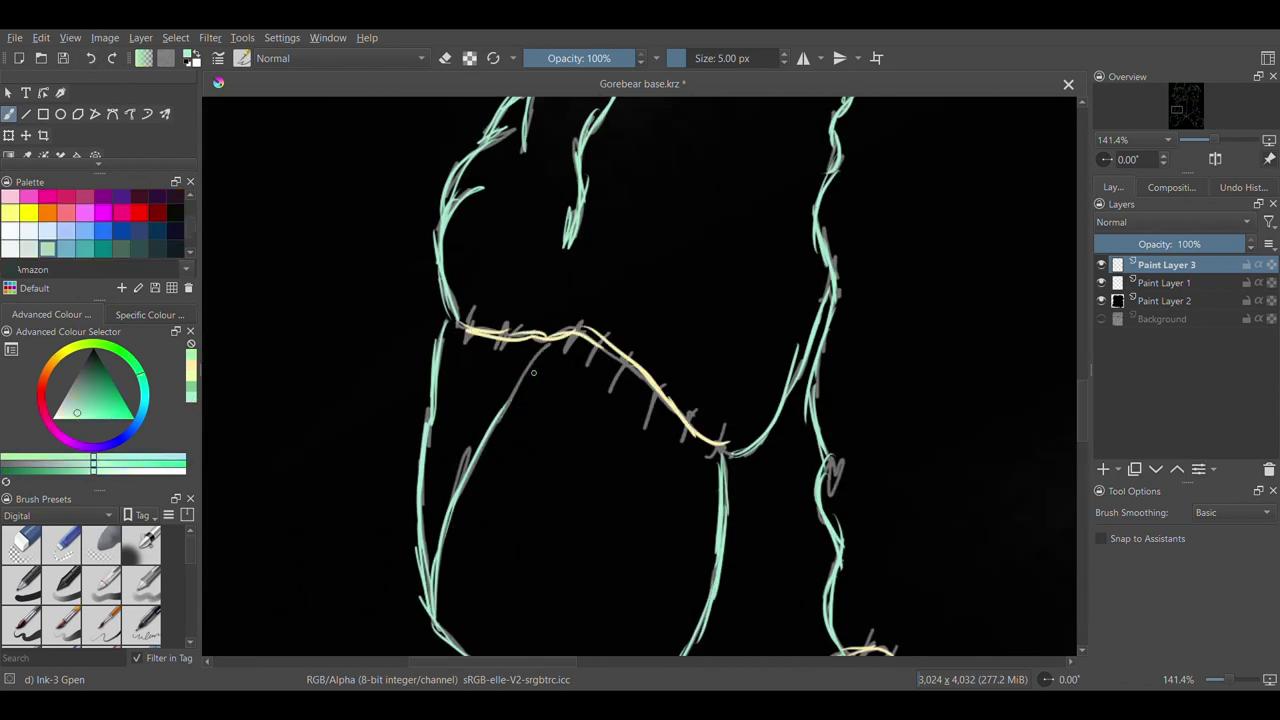
Switch to light peach and ink the cross-stitches along the torso's left side and left shoulder seams
{"action": "scroll", "coordinate": [95, 225], "scroll_direction": "up", "scroll_amount": 2}
{"action": "left_click", "coordinate": [47, 197]}
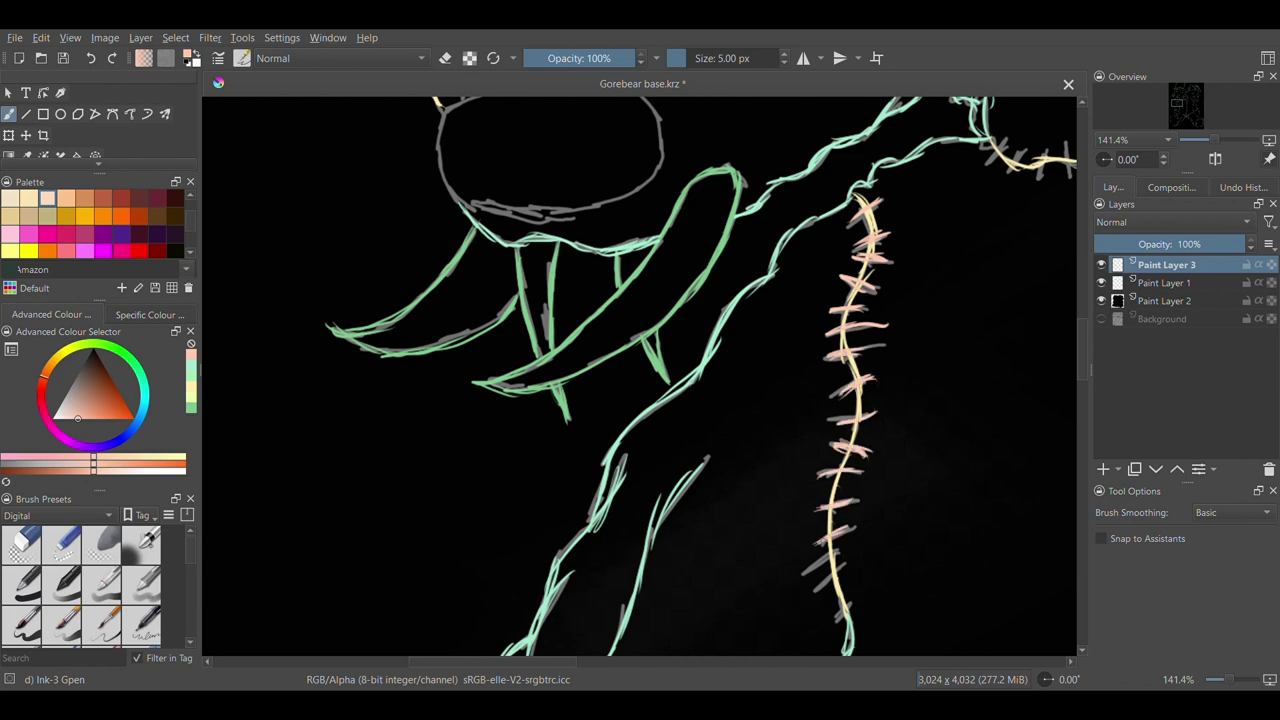
{"action": "left_click_drag", "start_coordinate": [849, 594], "coordinate": [837, 616]}
{"action": "left_click_drag", "start_coordinate": [557, 662], "coordinate": [633, 668]}
{"action": "left_click_drag", "start_coordinate": [1082, 345], "coordinate": [1082, 327]}
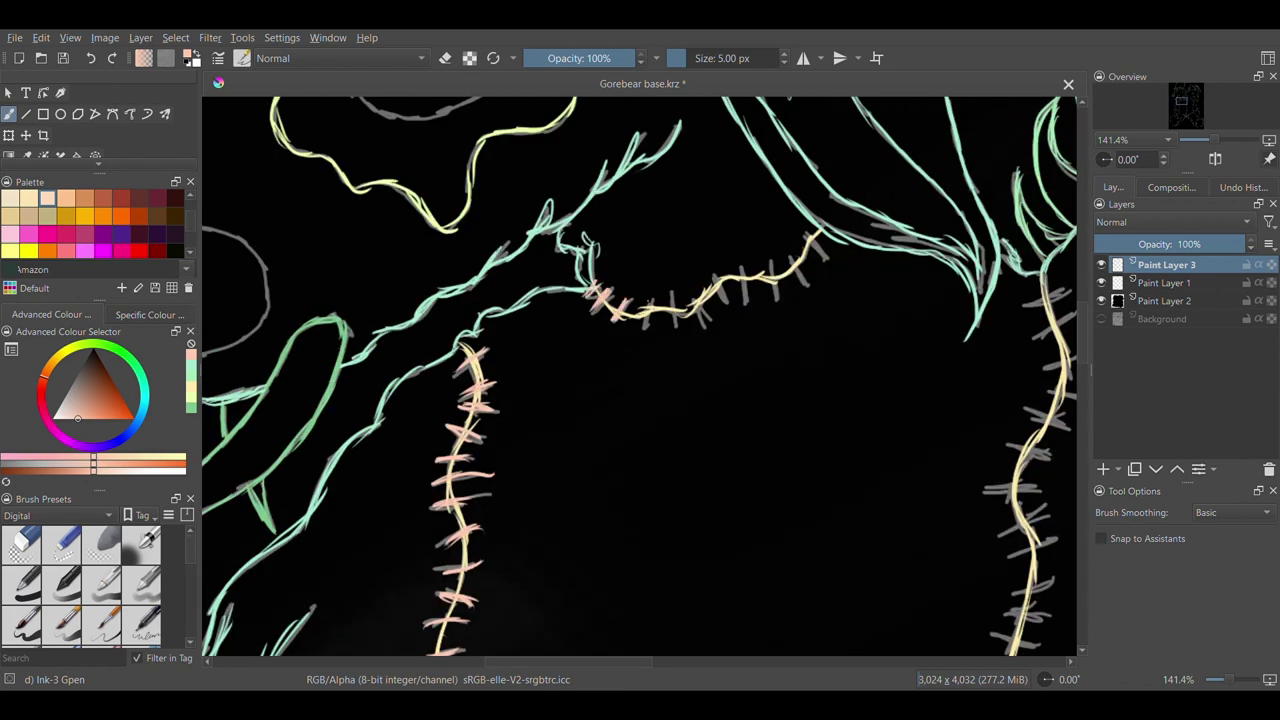
{"action": "left_click_drag", "start_coordinate": [602, 662], "coordinate": [674, 662]}
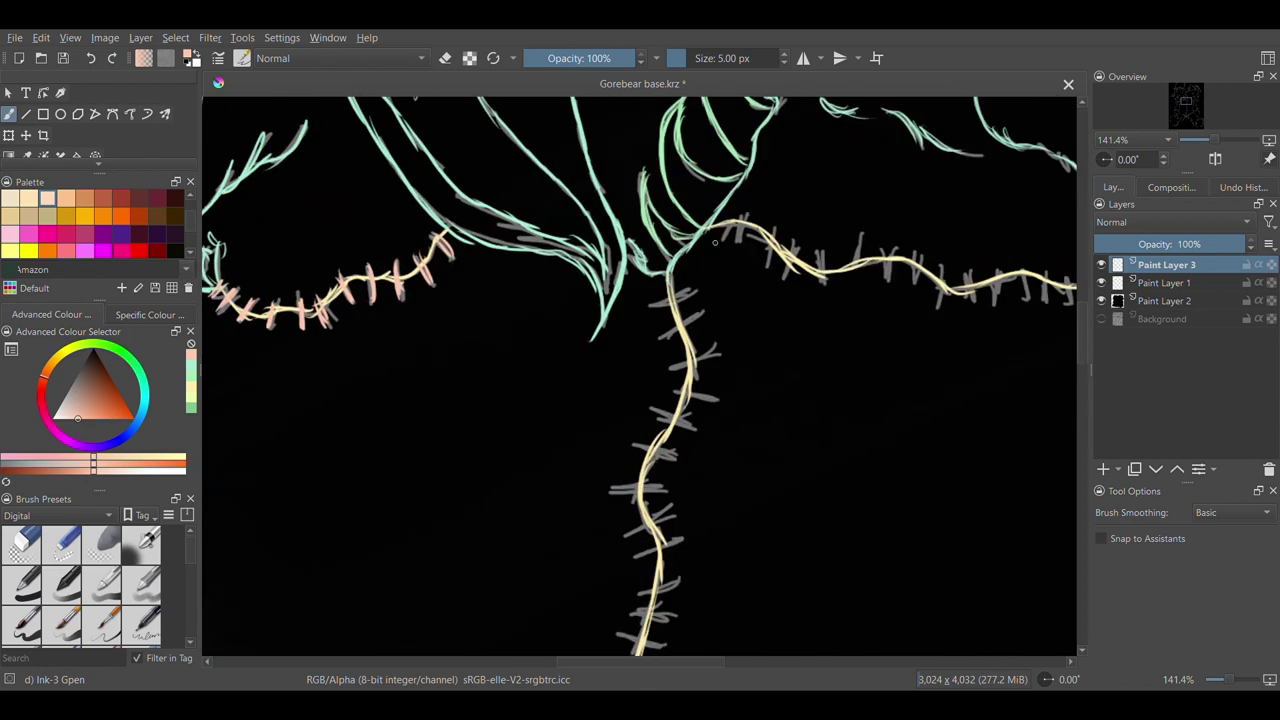
Ink light peach cross-stitches over the upper part of the torso's centre seam
{"action": "left_click_drag", "start_coordinate": [622, 532], "coordinate": [682, 512]}
{"action": "left_click_drag", "start_coordinate": [646, 506], "coordinate": [668, 536]}
{"action": "left_click_drag", "start_coordinate": [632, 560], "coordinate": [658, 553]}
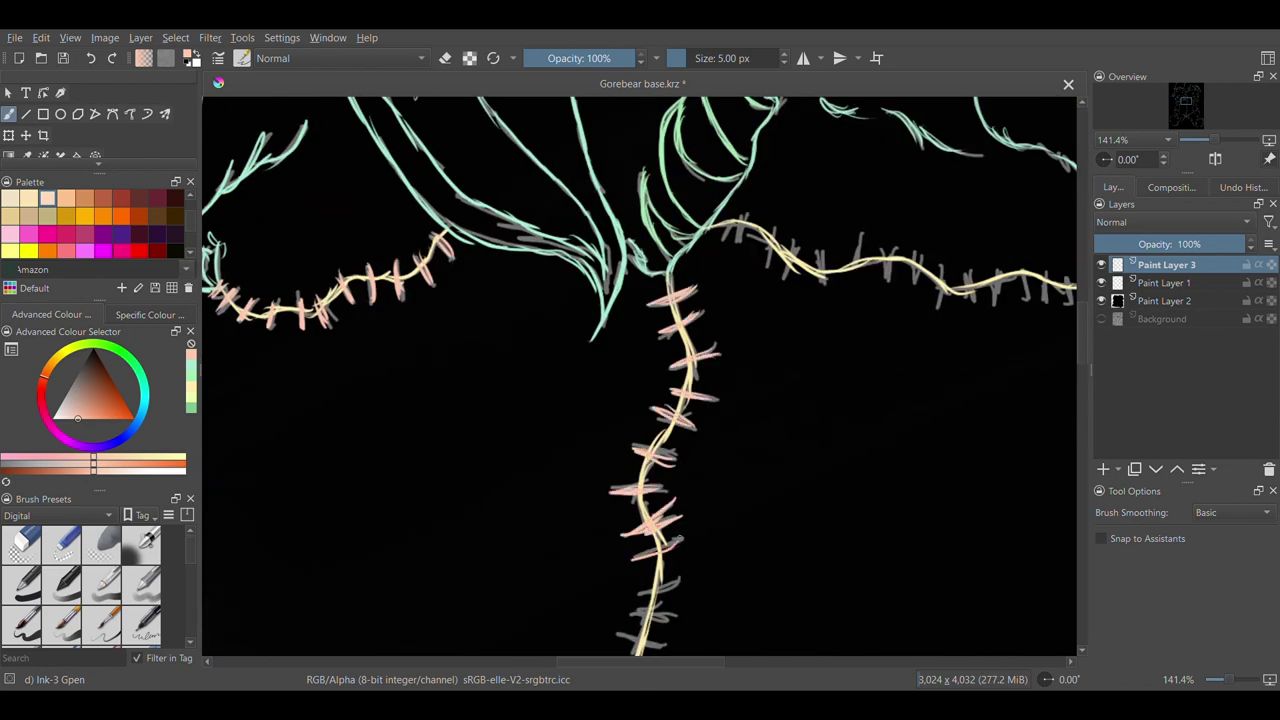
Ink light peach cross-stitches over the right shoulder seam and down the torso's right side seam
{"action": "key", "text": "Right"}
{"action": "key", "text": "Right"}
{"action": "key", "text": "Right"}
{"action": "key", "text": "Right"}
{"action": "key", "text": "Right"}
{"action": "key", "text": "Right"}
{"action": "key", "text": "Right"}
{"action": "key", "text": "Right"}
{"action": "key", "text": "Right"}
{"action": "key", "text": "Right"}
{"action": "key", "text": "Right"}
{"action": "key", "text": "Right"}
{"action": "key", "text": "Right"}
{"action": "key", "text": "Right"}
{"action": "key", "text": "Right"}
{"action": "key", "text": "Right"}
{"action": "key", "text": "Right"}
{"action": "key", "text": "Right"}
{"action": "key", "text": "Right"}
{"action": "key", "text": "Right"}
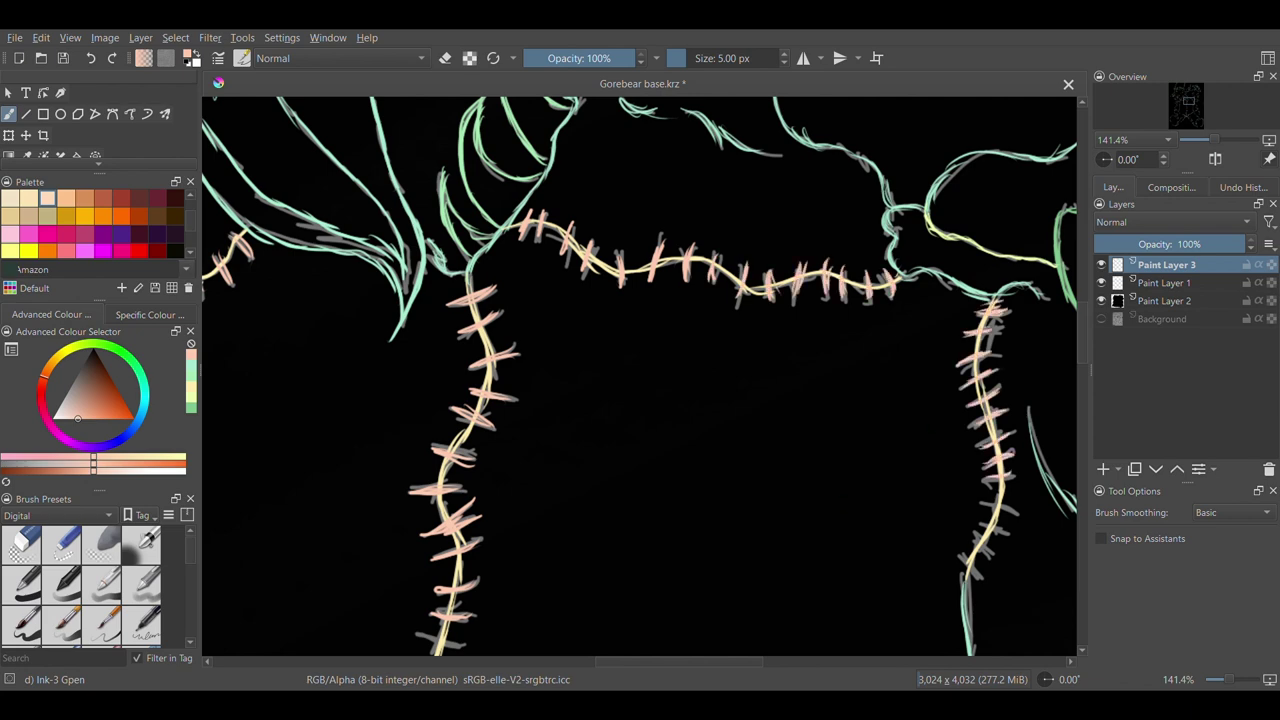
Continue the light peach cross-stitches down the middle stretch of the centre seam
{"action": "scroll", "coordinate": [1057, 383], "scroll_direction": "down", "scroll_amount": 5}
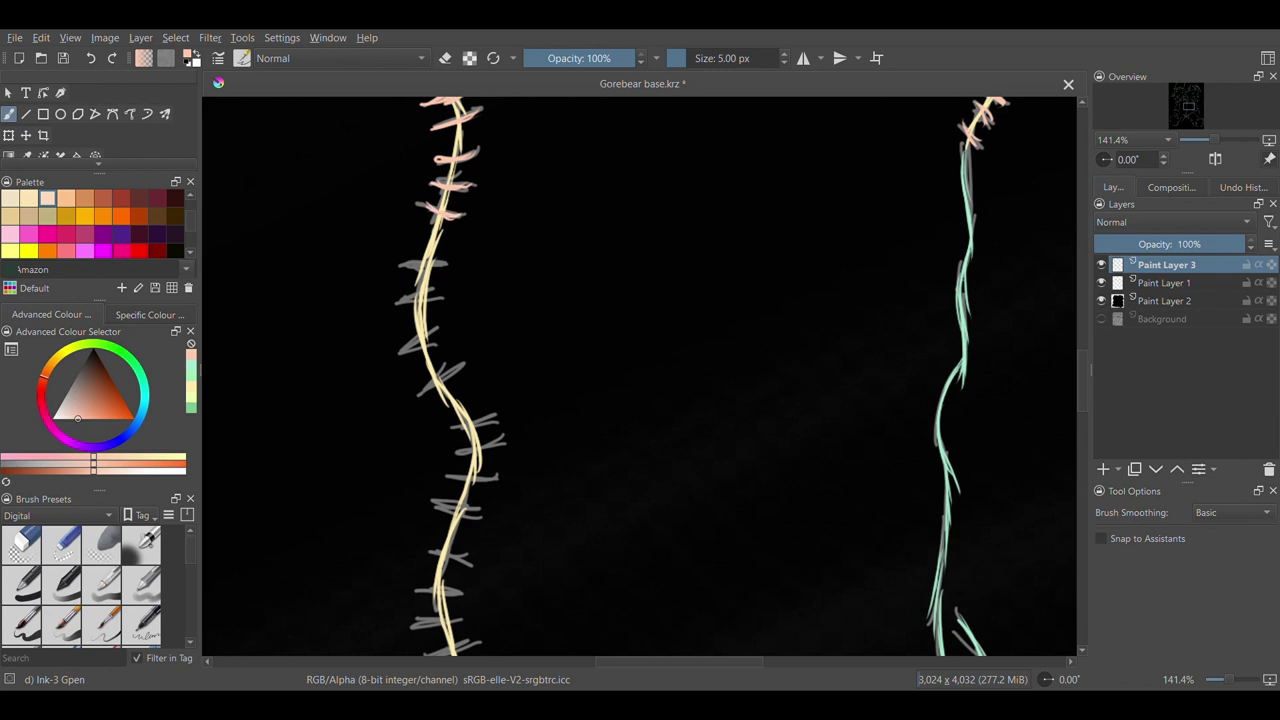
{"action": "left_click_drag", "start_coordinate": [442, 482], "coordinate": [496, 474]}
{"action": "mouse_move", "coordinate": [440, 503]}
{"action": "left_mouse_down"}
{"action": "mouse_move", "coordinate": [457, 477]}
{"action": "mouse_move", "coordinate": [478, 514]}
{"action": "left_mouse_up"}
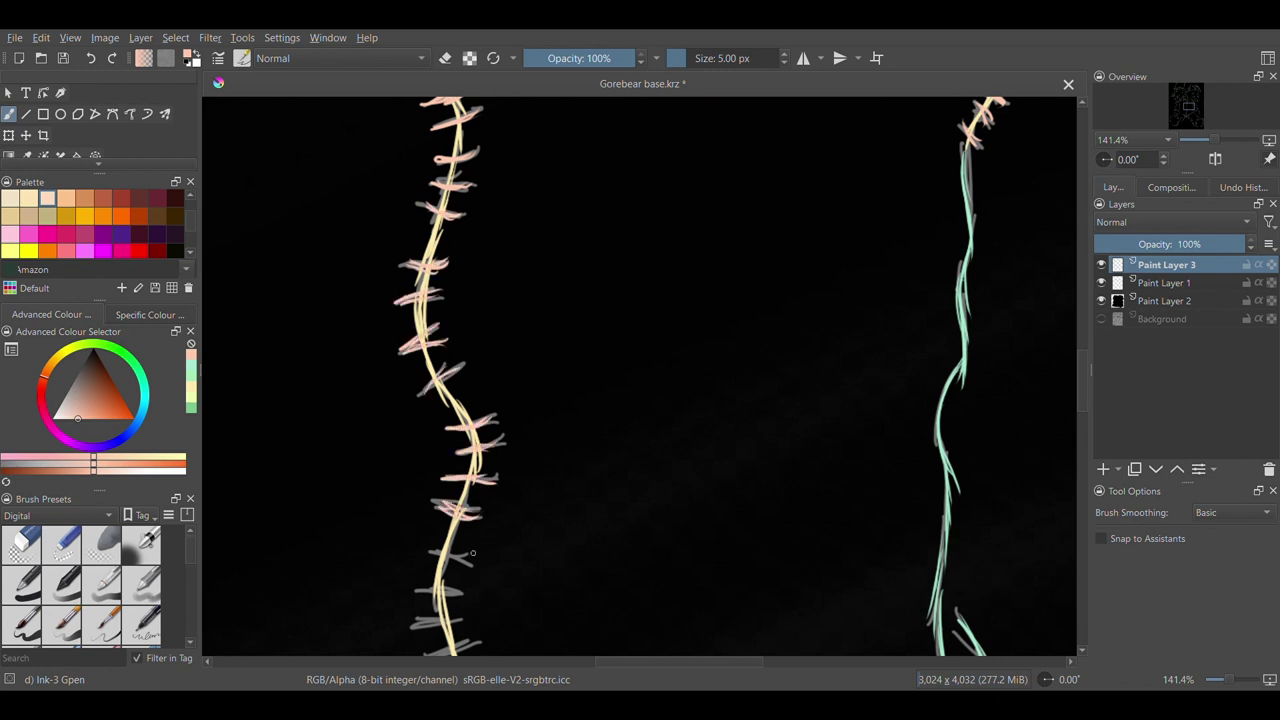
{"action": "scroll", "coordinate": [556, 318], "scroll_direction": "down", "scroll_amount": 3}
{"action": "left_click_drag", "start_coordinate": [434, 354], "coordinate": [478, 341]}
{"action": "left_click_drag", "start_coordinate": [430, 384], "coordinate": [474, 379]}
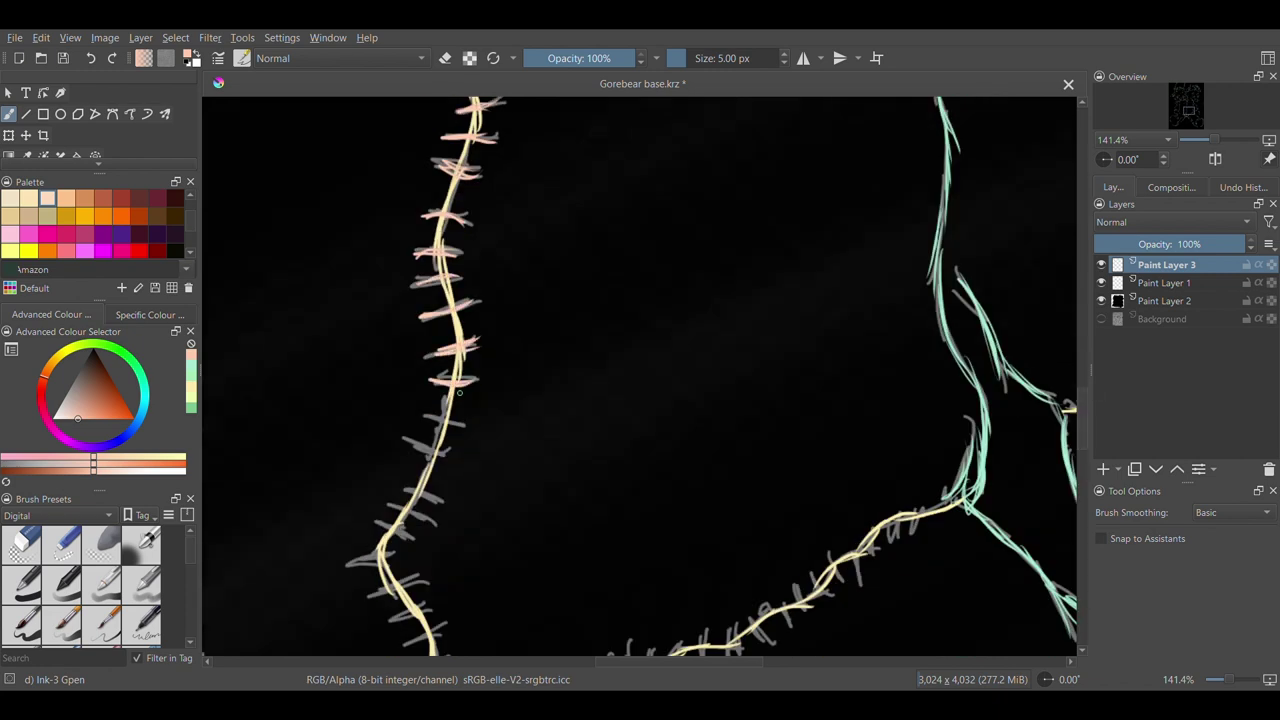
Ink the remaining light peach cross-stitches on the lower centre seam down to the crotch
{"action": "left_click_drag", "start_coordinate": [396, 502], "coordinate": [447, 489]}
{"action": "left_click_drag", "start_coordinate": [382, 526], "coordinate": [432, 512]}
{"action": "left_click_drag", "start_coordinate": [382, 597], "coordinate": [424, 578]}
{"action": "left_click_drag", "start_coordinate": [396, 619], "coordinate": [437, 600]}
{"action": "left_click_drag", "start_coordinate": [1083, 409], "coordinate": [1083, 436]}
{"action": "mouse_move", "coordinate": [414, 397]}
{"action": "left_mouse_down"}
{"action": "mouse_move", "coordinate": [446, 376]}
{"action": "mouse_move", "coordinate": [449, 413]}
{"action": "left_mouse_up"}
{"action": "mouse_move", "coordinate": [405, 443]}
{"action": "left_mouse_down"}
{"action": "mouse_move", "coordinate": [443, 448]}
{"action": "mouse_move", "coordinate": [438, 482]}
{"action": "left_mouse_up"}
{"action": "left_click_drag", "start_coordinate": [386, 503], "coordinate": [431, 501]}
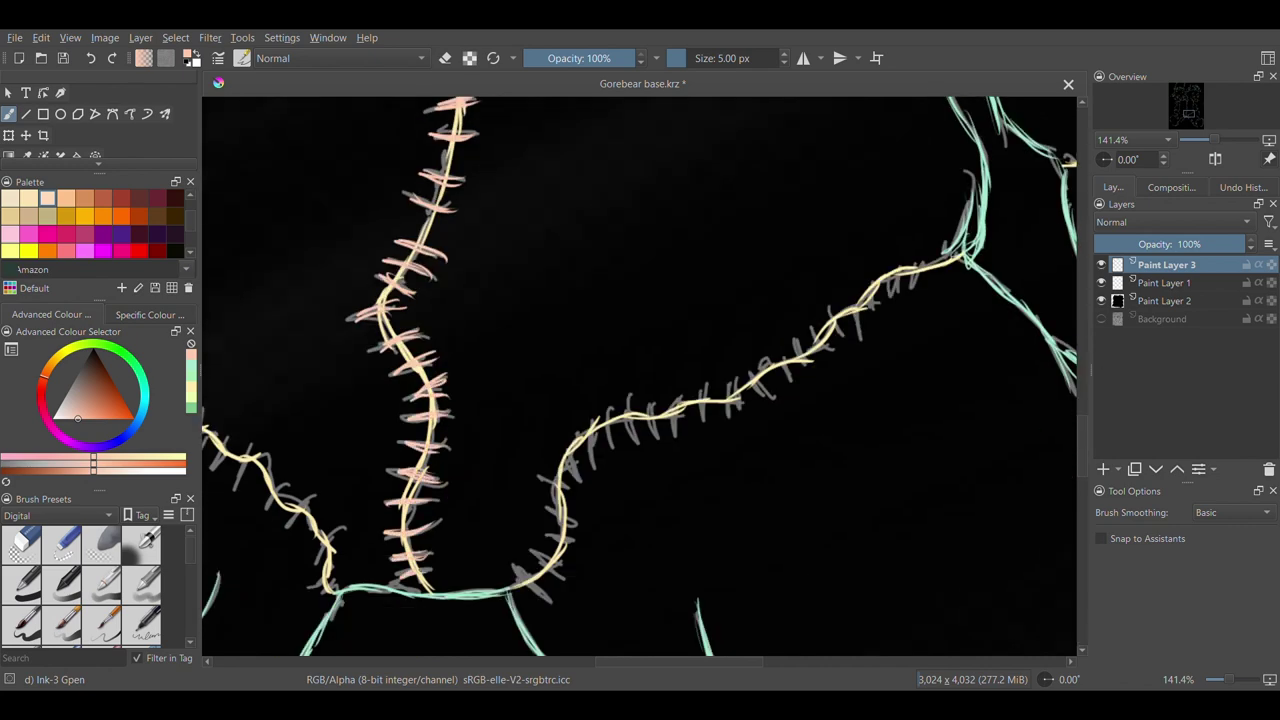
Ink light peach cross-stitches along the seam between the torso and the right leg
{"action": "left_click_drag", "start_coordinate": [630, 434], "coordinate": [628, 396]}
{"action": "left_click_drag", "start_coordinate": [612, 444], "coordinate": [608, 424]}
{"action": "left_click_drag", "start_coordinate": [656, 436], "coordinate": [650, 398]}
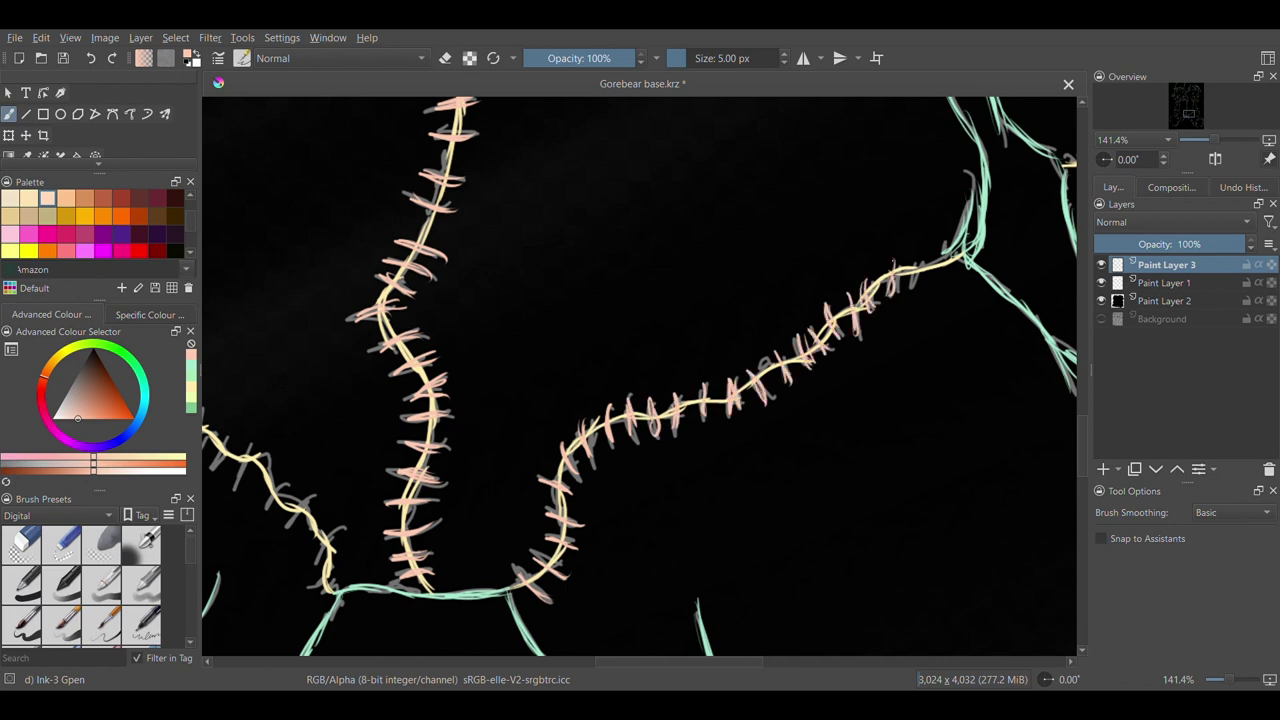
Ink light peach cross-stitches along the seam between the torso and the left leg
{"action": "scroll", "coordinate": [672, 633], "scroll_direction": "left", "scroll_amount": 5}
{"action": "left_click_drag", "start_coordinate": [681, 483], "coordinate": [671, 506]}
{"action": "left_click_drag", "start_coordinate": [651, 439], "coordinate": [637, 480]}
{"action": "left_click_drag", "start_coordinate": [630, 440], "coordinate": [614, 470]}
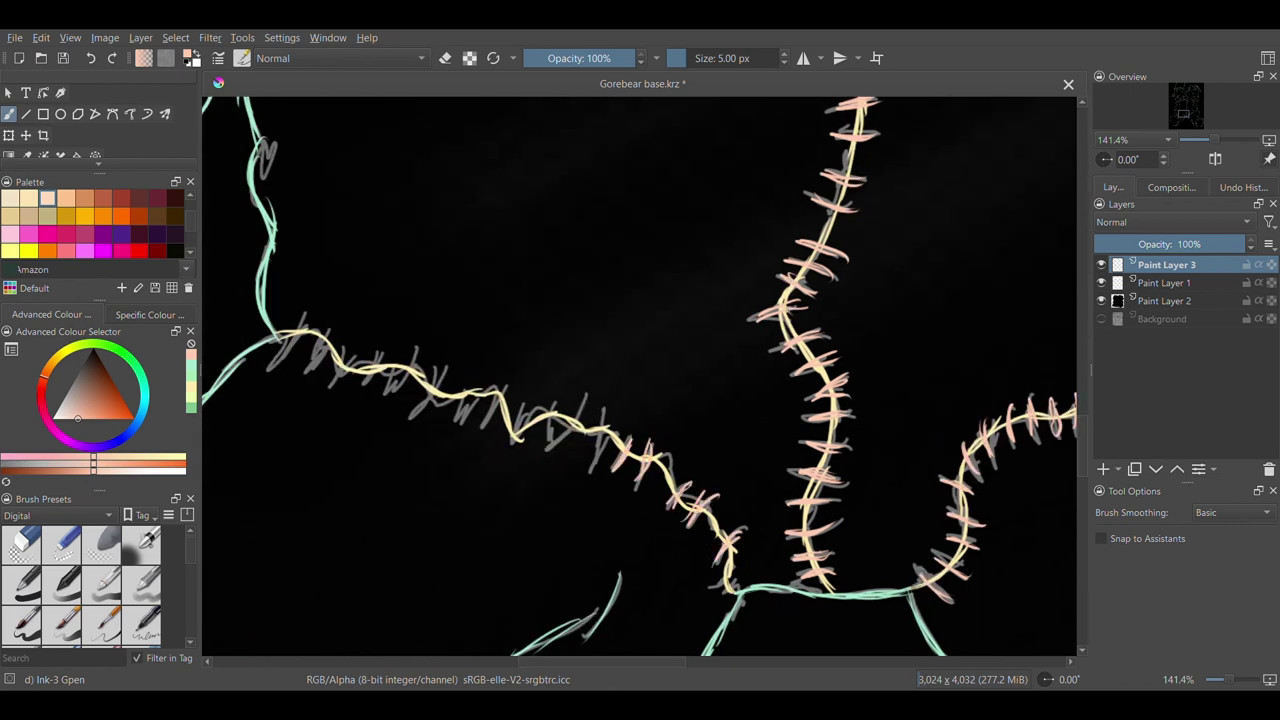
{"action": "left_click_drag", "start_coordinate": [560, 436], "coordinate": [578, 398]}
{"action": "mouse_move", "coordinate": [522, 432]}
{"action": "left_mouse_down"}
{"action": "mouse_move", "coordinate": [520, 400]}
{"action": "mouse_move", "coordinate": [514, 414]}
{"action": "left_mouse_up"}
{"action": "mouse_move", "coordinate": [492, 420]}
{"action": "left_mouse_down"}
{"action": "mouse_move", "coordinate": [474, 376]}
{"action": "mouse_move", "coordinate": [462, 380]}
{"action": "left_mouse_up"}
{"action": "left_click_drag", "start_coordinate": [438, 410], "coordinate": [428, 366]}
{"action": "left_click_drag", "start_coordinate": [414, 382], "coordinate": [406, 348]}
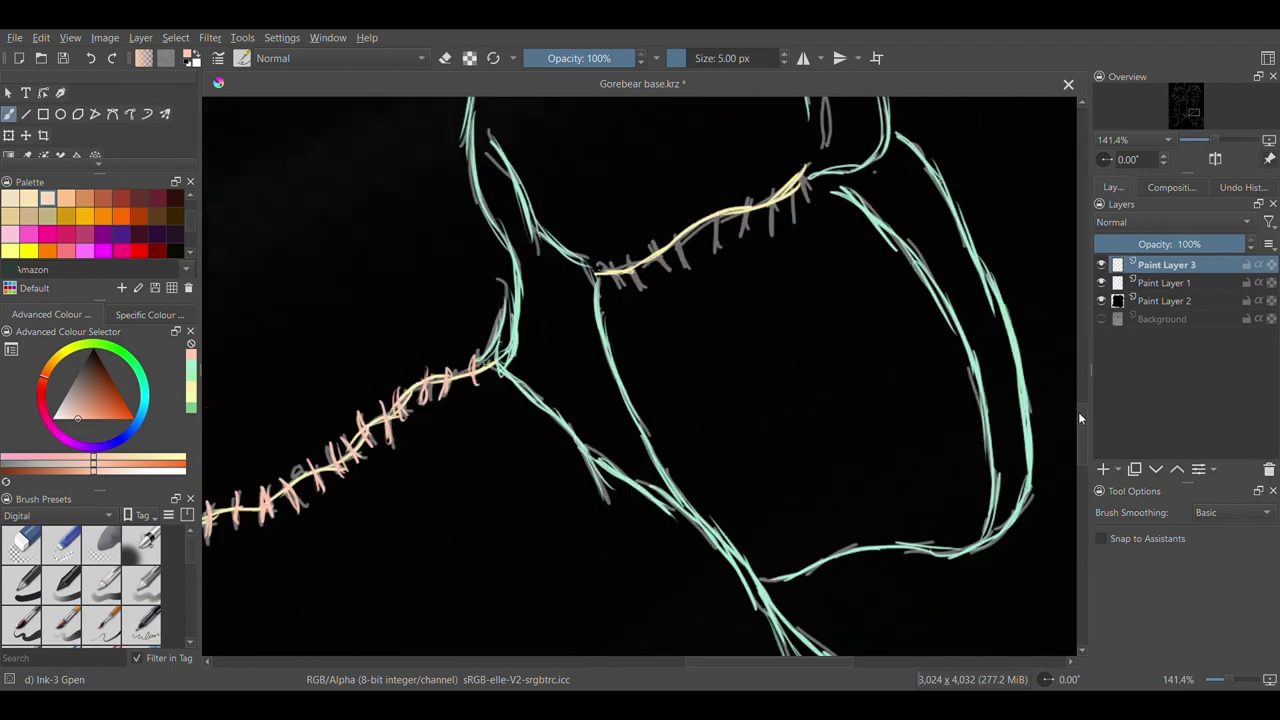
Ink light peach cross-stitches over the wrist seams
{"action": "left_click_drag", "start_coordinate": [1078, 413], "coordinate": [1078, 396]}
{"action": "mouse_move", "coordinate": [607, 425]}
{"action": "left_mouse_down"}
{"action": "mouse_move", "coordinate": [617, 449]}
{"action": "mouse_move", "coordinate": [634, 450]}
{"action": "left_mouse_up"}
{"action": "left_click_drag", "start_coordinate": [651, 402], "coordinate": [660, 428]}
{"action": "mouse_move", "coordinate": [674, 386]}
{"action": "left_mouse_down"}
{"action": "mouse_move", "coordinate": [681, 420]}
{"action": "mouse_move", "coordinate": [709, 400]}
{"action": "left_mouse_up"}
{"action": "mouse_move", "coordinate": [748, 354]}
{"action": "left_mouse_down"}
{"action": "mouse_move", "coordinate": [744, 387]}
{"action": "mouse_move", "coordinate": [772, 378]}
{"action": "left_mouse_up"}
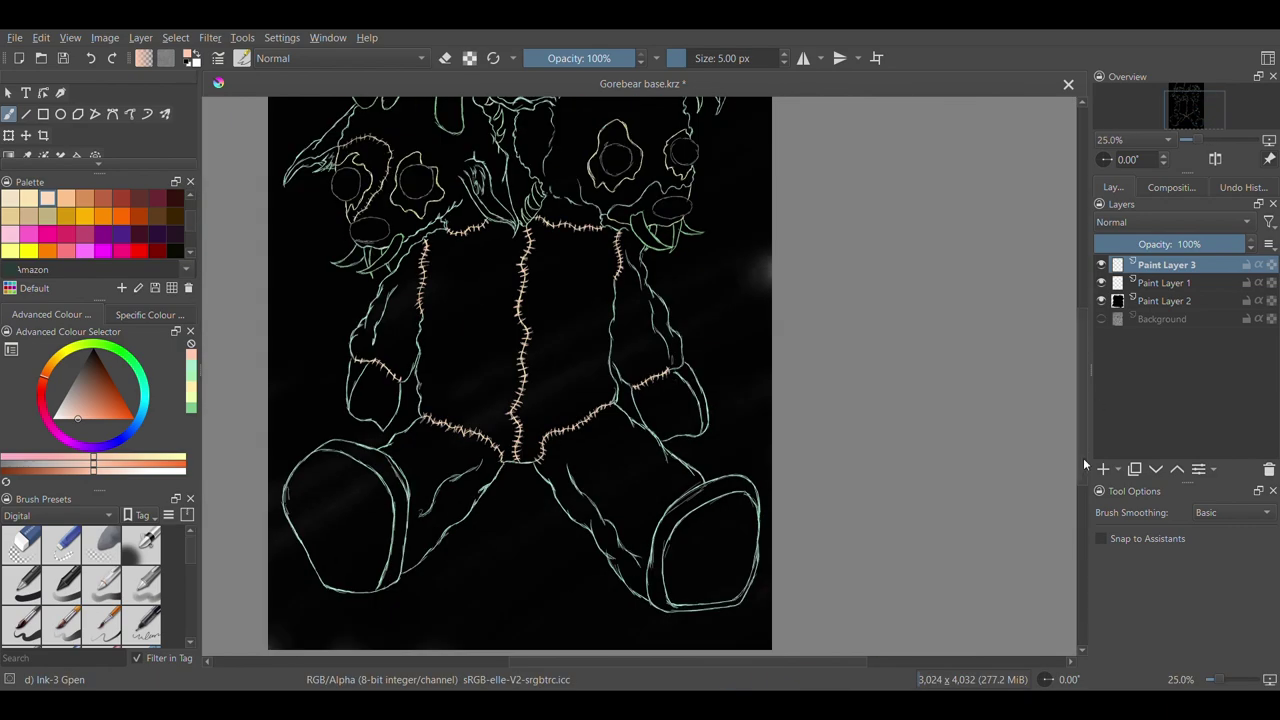
Switch to light violet and ink the oval noses of the right and left heads
{"action": "left_click", "coordinate": [81, 449]}
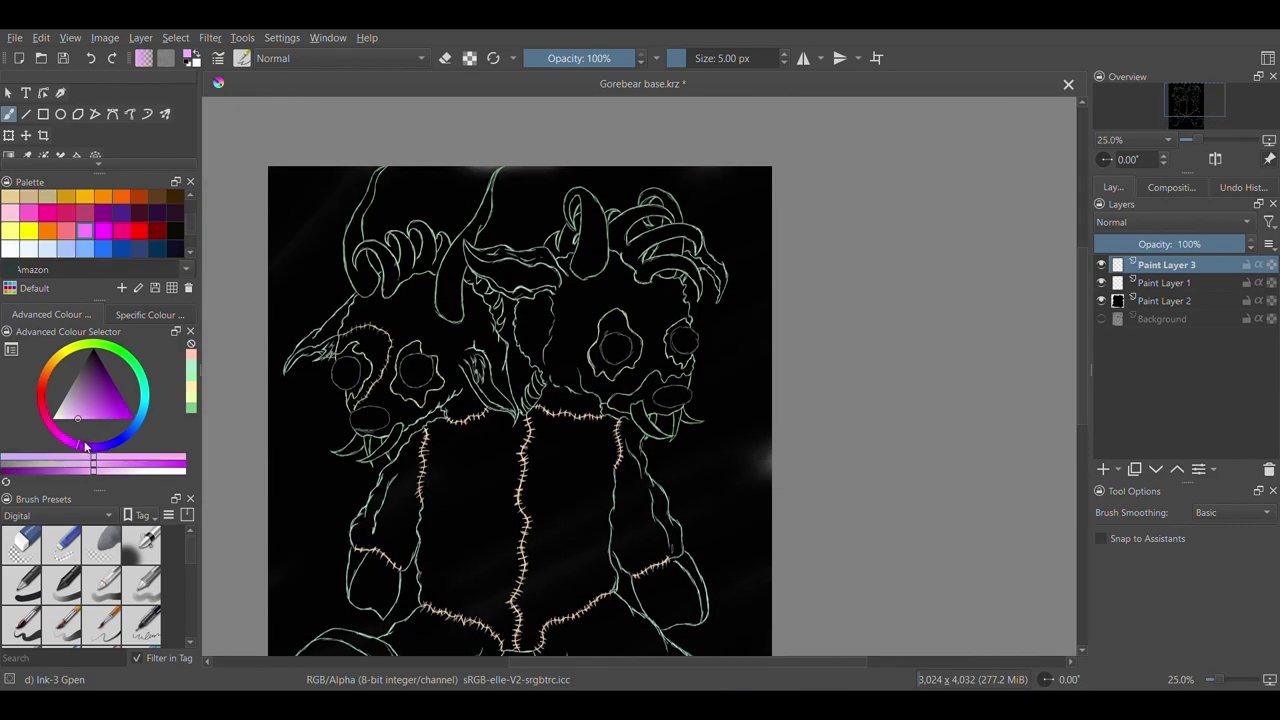
{"action": "key", "text": "1"}
{"action": "mouse_move", "coordinate": [696, 440]}
{"action": "left_mouse_down"}
{"action": "mouse_move", "coordinate": [729, 499]}
{"action": "mouse_move", "coordinate": [775, 505]}
{"action": "mouse_move", "coordinate": [825, 487]}
{"action": "left_mouse_up"}
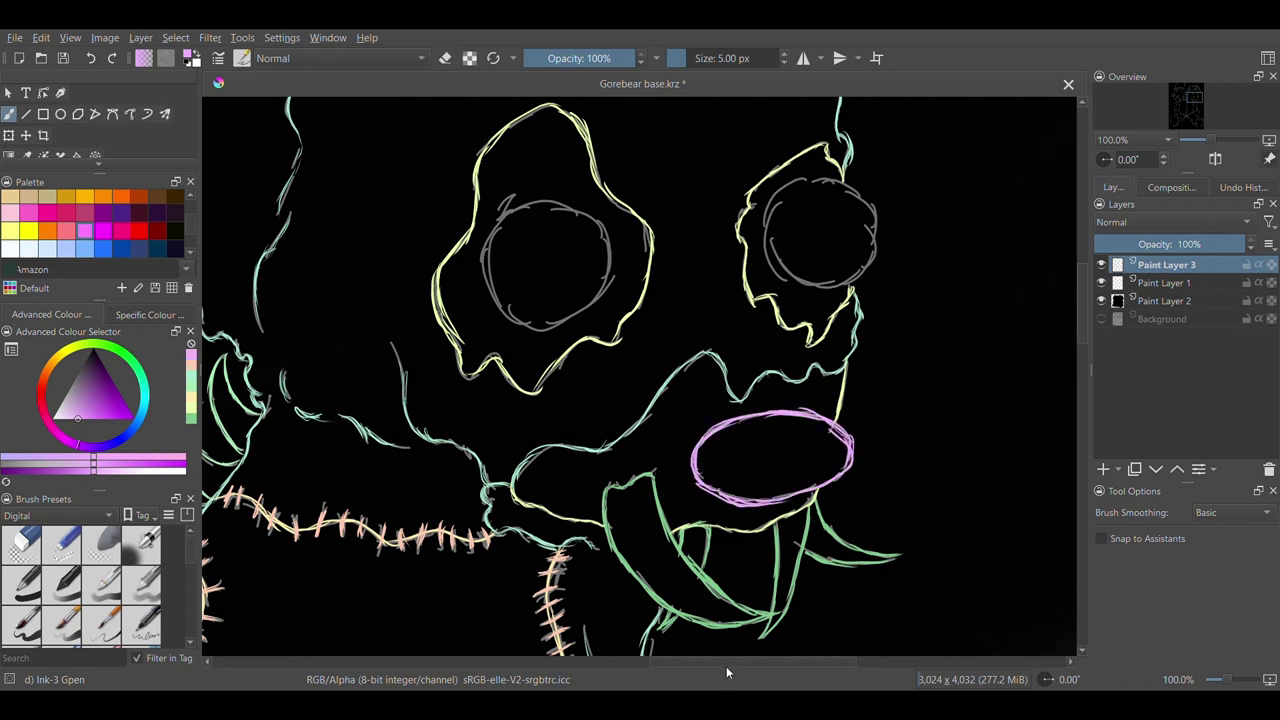
{"action": "left_click_drag", "start_coordinate": [721, 662], "coordinate": [511, 662]}
{"action": "mouse_move", "coordinate": [390, 596]}
{"action": "left_mouse_down"}
{"action": "mouse_move", "coordinate": [461, 597]}
{"action": "mouse_move", "coordinate": [521, 564]}
{"action": "mouse_move", "coordinate": [411, 506]}
{"action": "left_mouse_up"}
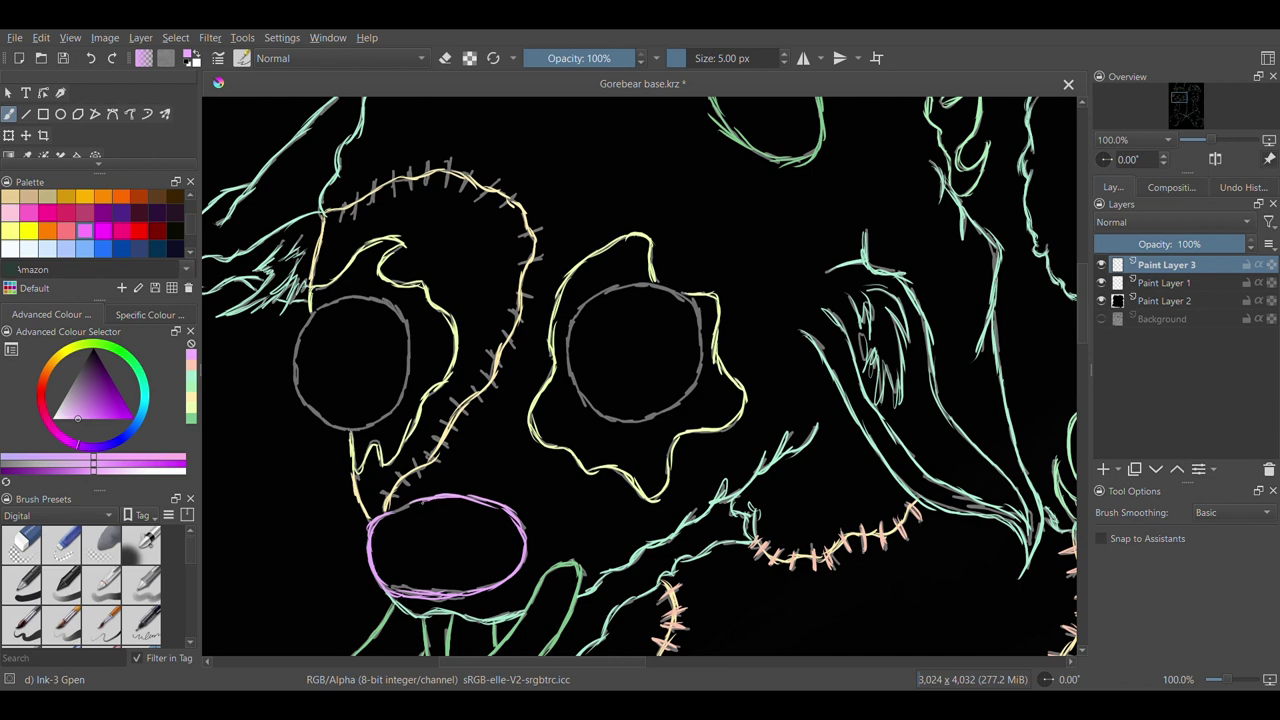
Switch to a slightly pinker violet and ink the round eyes
{"action": "left_click", "coordinate": [66, 248]}
{"action": "left_click", "coordinate": [68, 440]}
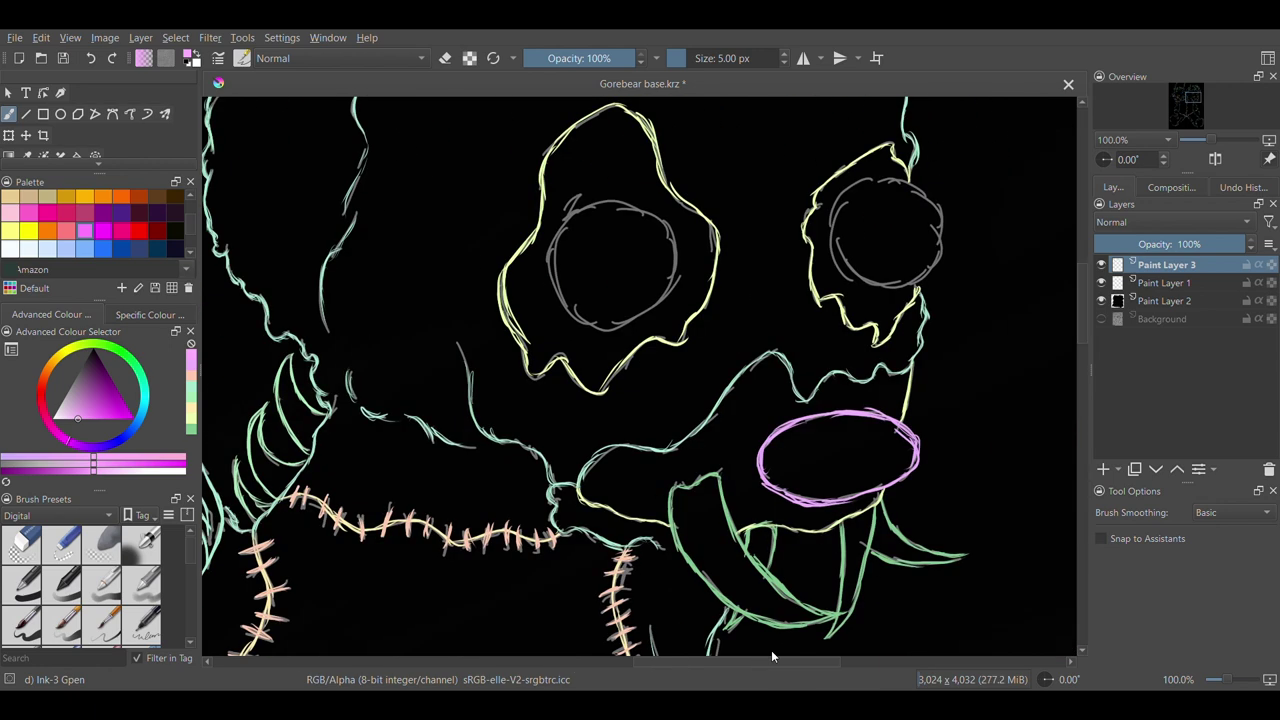
{"action": "mouse_move", "coordinate": [575, 205]}
{"action": "left_mouse_down"}
{"action": "mouse_move", "coordinate": [540, 266]}
{"action": "mouse_move", "coordinate": [605, 330]}
{"action": "mouse_move", "coordinate": [665, 240]}
{"action": "mouse_move", "coordinate": [565, 205]}
{"action": "left_mouse_up"}
{"action": "mouse_move", "coordinate": [833, 262]}
{"action": "left_mouse_down"}
{"action": "mouse_move", "coordinate": [861, 285]}
{"action": "mouse_move", "coordinate": [930, 246]}
{"action": "left_mouse_up"}
{"action": "mouse_move", "coordinate": [846, 190]}
{"action": "left_mouse_down"}
{"action": "mouse_move", "coordinate": [922, 197]}
{"action": "mouse_move", "coordinate": [928, 221]}
{"action": "left_mouse_up"}
Switch back to light peach and ink the cross-stitches on the curved seam around the left head's outer eye
{"action": "left_click", "coordinate": [191, 376]}
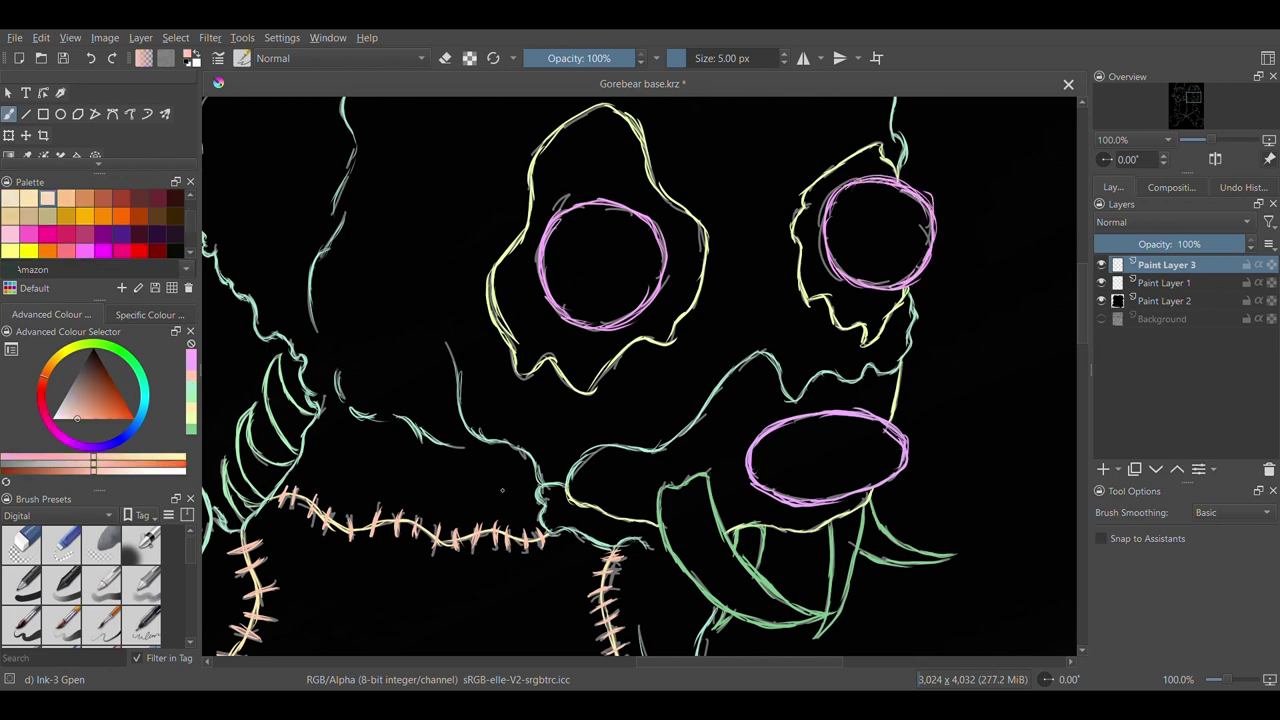
{"action": "left_click_drag", "start_coordinate": [695, 662], "coordinate": [468, 662]}
{"action": "left_click_drag", "start_coordinate": [464, 200], "coordinate": [466, 218]}
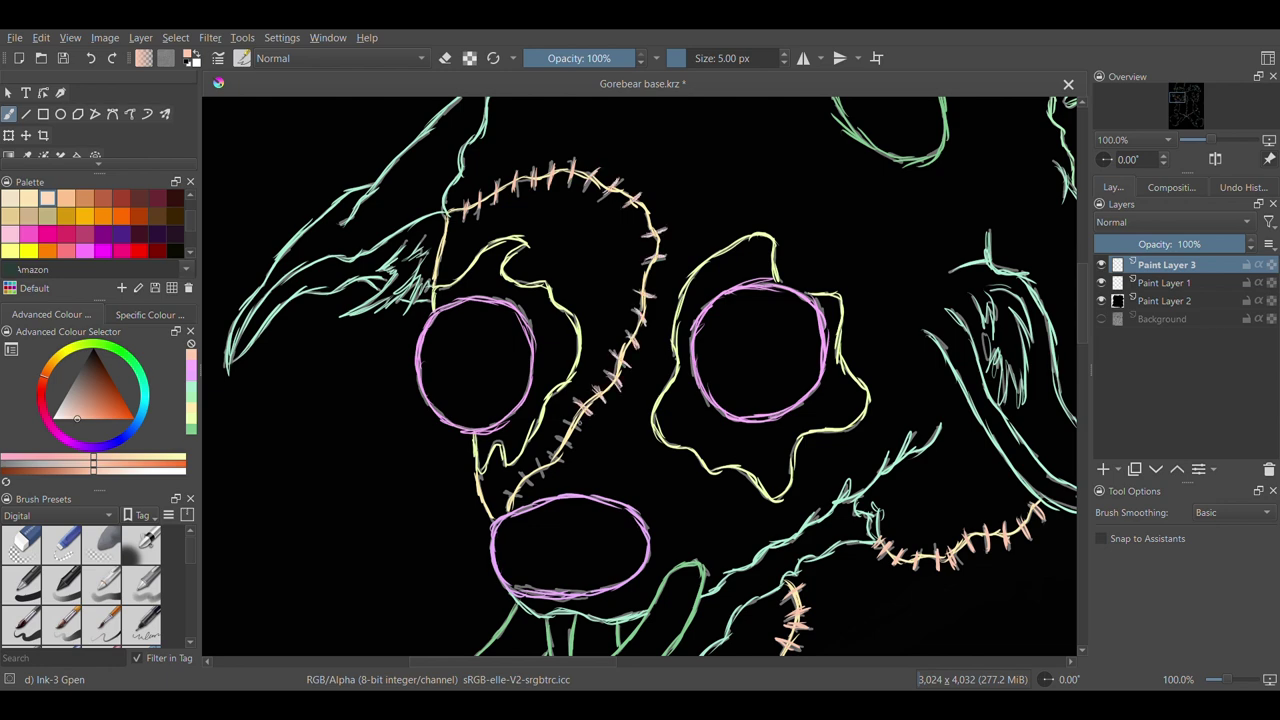
View the whole drawing and save the document
{"action": "key", "text": "ctrl+minus"}
{"action": "key", "text": "ctrl+minus"}
{"action": "key", "text": "ctrl+minus"}
{"action": "key", "text": "ctrl+minus"}
{"action": "left_click_drag", "start_coordinate": [600, 663], "coordinate": [674, 664]}
{"action": "key", "text": "ctrl+minus"}
{"action": "left_click_drag", "start_coordinate": [1084, 347], "coordinate": [1084, 377]}
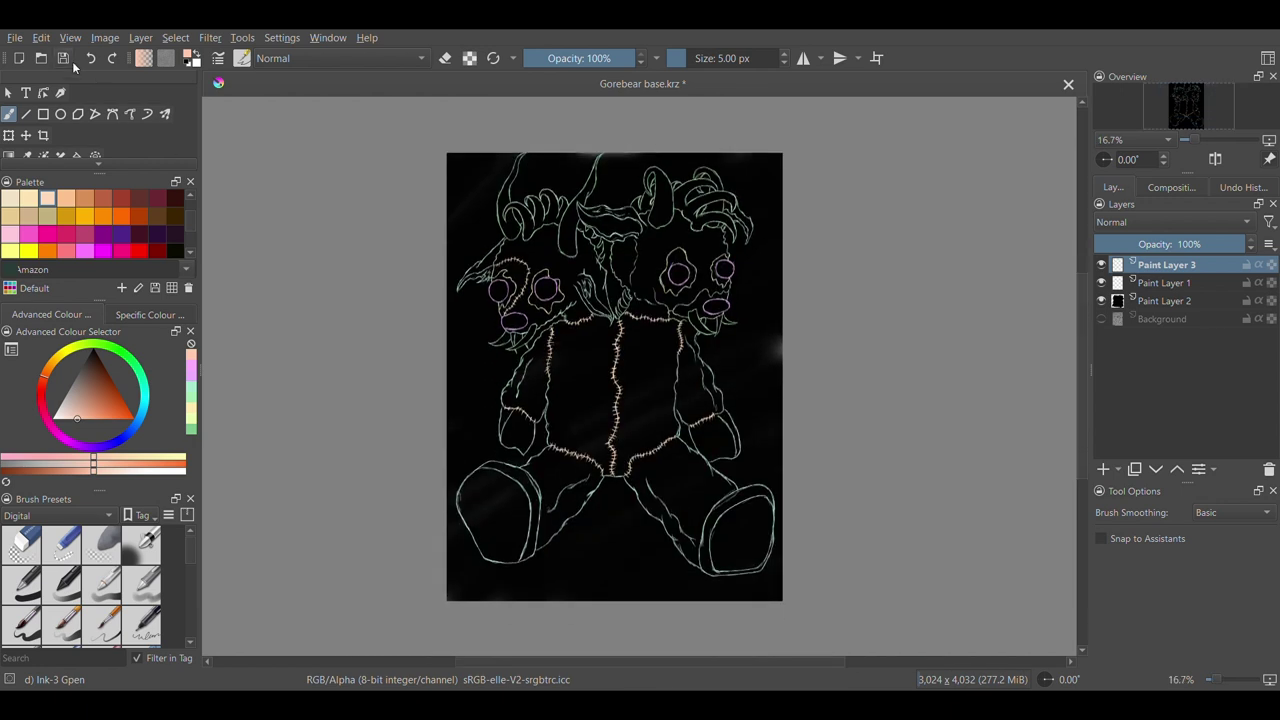
{"action": "key", "text": "ctrl+s"}
Hide Paint Layer 3 and raise Paint Layer 1's opacity to 100%
{"action": "left_click", "coordinate": [1101, 265]}
{"action": "left_click", "coordinate": [1165, 283]}
{"action": "left_click_drag", "start_coordinate": [1170, 244], "coordinate": [1247, 262]}
Add a new paint layer directly above Paint Layer 2 and choose the Ink-8 Sumi-e brush
{"action": "left_click", "coordinate": [1172, 301]}
{"action": "left_click", "coordinate": [1103, 469]}
{"action": "left_click", "coordinate": [242, 58]}
{"action": "left_click", "coordinate": [237, 299]}
Paint the eye patches on both heads and the right head's muzzle in terracotta with the 60 px brush
{"action": "key", "text": "ctrl+plus"}
{"action": "key", "text": "ctrl+plus"}
{"action": "left_click_drag", "start_coordinate": [1083, 382], "coordinate": [1080, 329]}
{"action": "mouse_move", "coordinate": [768, 386]}
{"action": "left_mouse_down"}
{"action": "mouse_move", "coordinate": [713, 420]}
{"action": "mouse_move", "coordinate": [766, 386]}
{"action": "mouse_move", "coordinate": [808, 390]}
{"action": "left_mouse_up"}
{"action": "left_click_drag", "start_coordinate": [700, 328], "coordinate": [735, 324]}
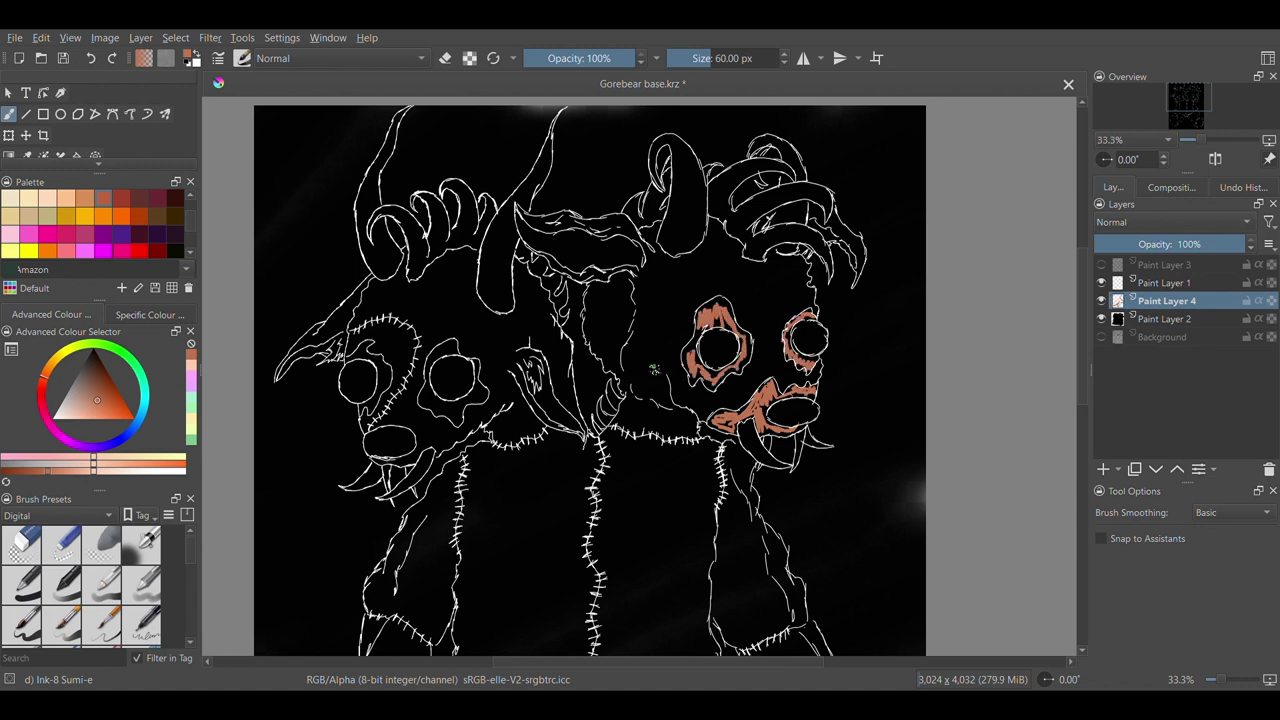
{"action": "mouse_move", "coordinate": [434, 404]}
{"action": "left_mouse_down"}
{"action": "mouse_move", "coordinate": [478, 380]}
{"action": "mouse_move", "coordinate": [452, 346]}
{"action": "left_mouse_up"}
{"action": "left_click_drag", "start_coordinate": [354, 354], "coordinate": [368, 412]}
Paint orange strokes and pale pink highlights over the eye patches on both heads and the right head's muzzle
{"action": "scroll", "coordinate": [66, 216], "scroll_direction": "up", "scroll_amount": 1}
{"action": "left_click", "coordinate": [66, 198]}
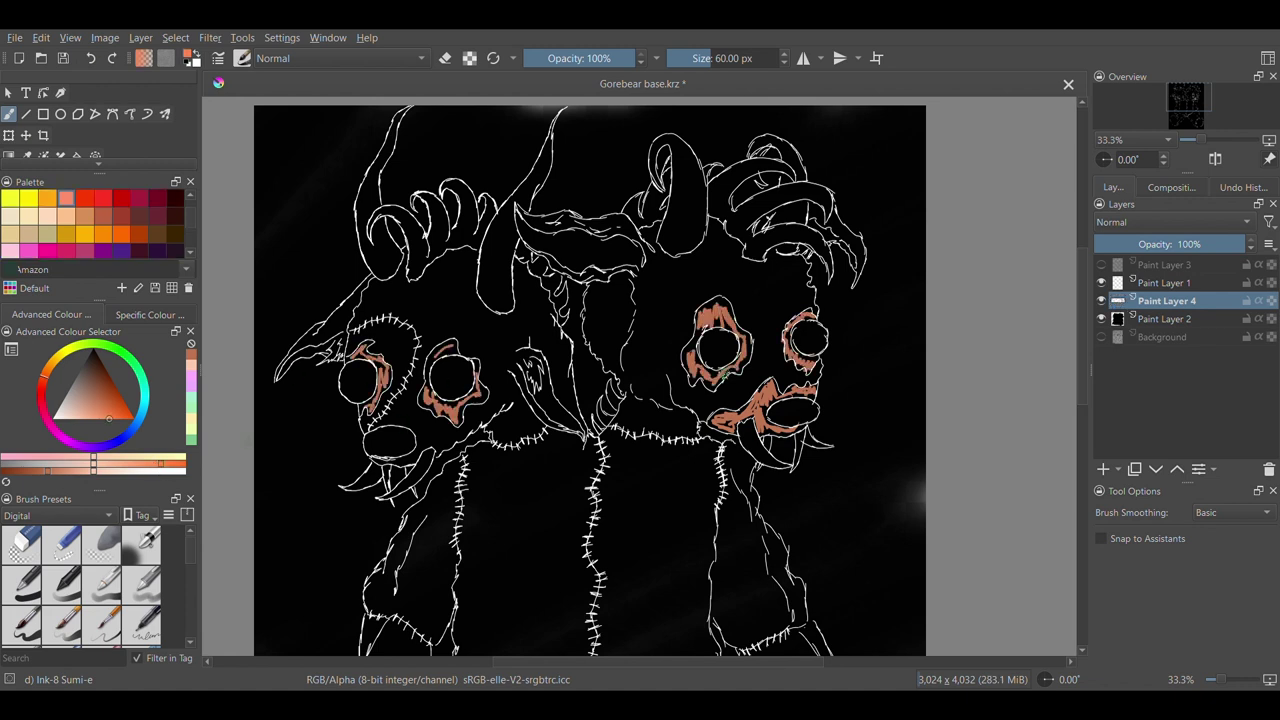
{"action": "left_click_drag", "start_coordinate": [745, 412], "coordinate": [814, 391]}
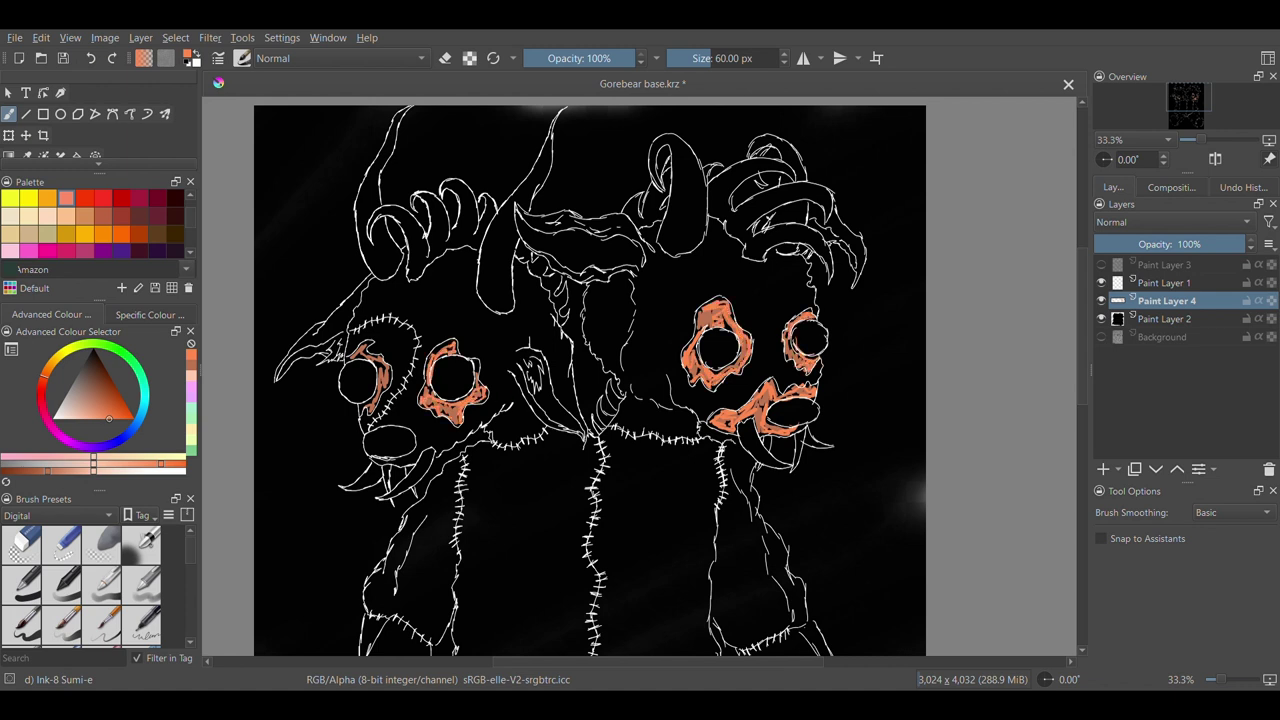
{"action": "left_click", "coordinate": [68, 457]}
{"action": "left_click_drag", "start_coordinate": [427, 387], "coordinate": [432, 405]}
{"action": "left_click_drag", "start_coordinate": [476, 364], "coordinate": [455, 413]}
{"action": "left_click_drag", "start_coordinate": [722, 416], "coordinate": [766, 396]}
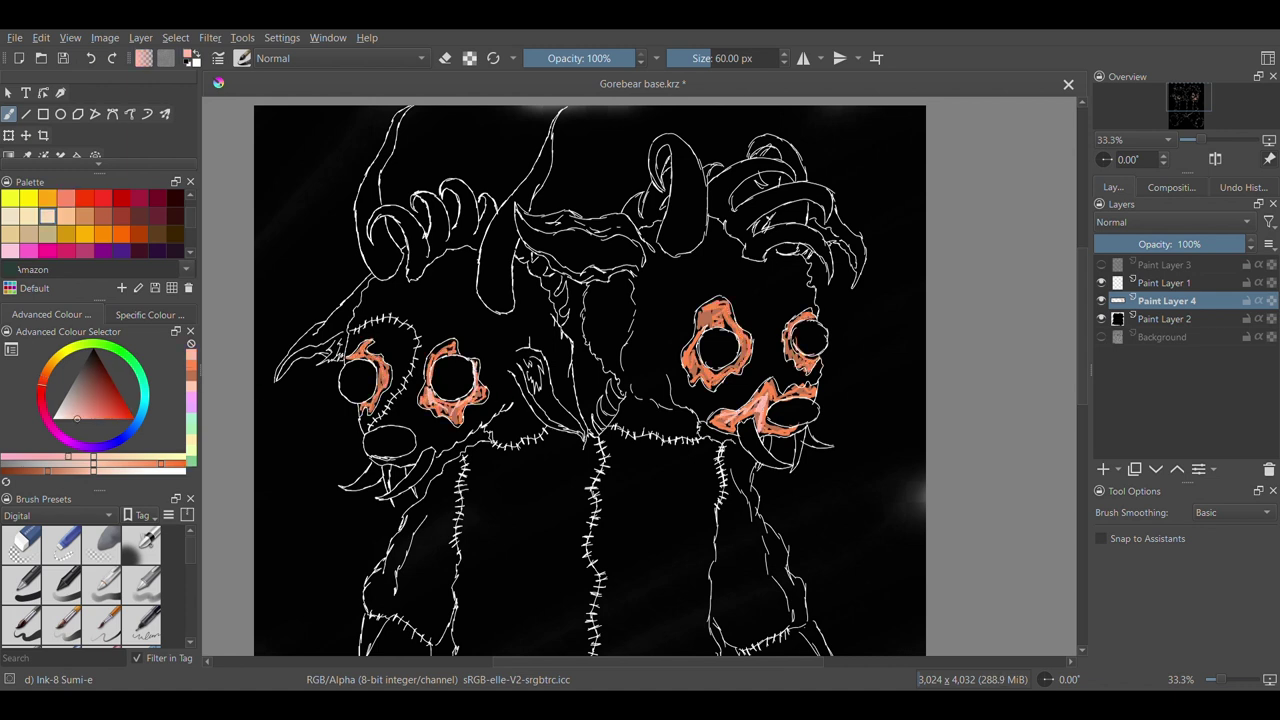
Smooth the colours of the right head's eye patches and muzzle with the Blender Basic brush at 50 px
{"action": "scroll", "coordinate": [21, 610], "scroll_direction": "down", "scroll_amount": 2}
{"action": "left_click", "coordinate": [21, 628]}
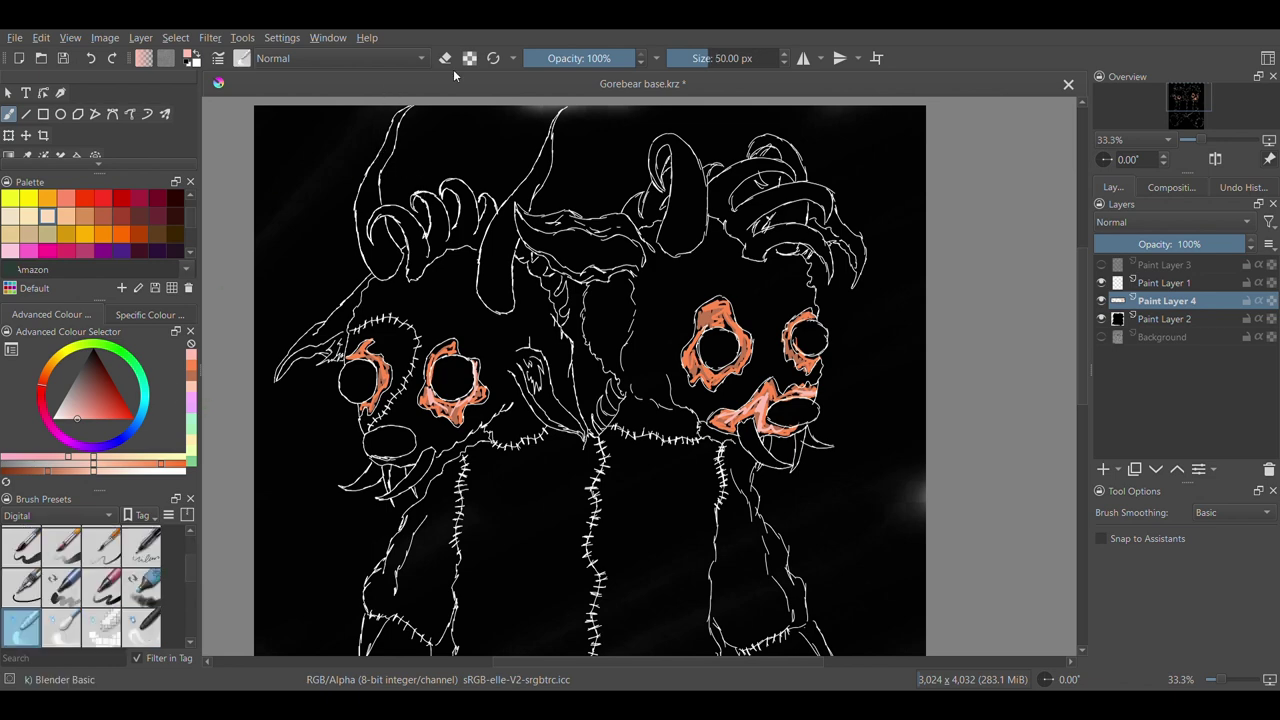
{"action": "key", "text": "ctrl+plus"}
{"action": "key", "text": "ctrl+plus"}
{"action": "mouse_move", "coordinate": [795, 268]}
{"action": "left_mouse_down"}
{"action": "mouse_move", "coordinate": [792, 226]}
{"action": "mouse_move", "coordinate": [850, 348]}
{"action": "mouse_move", "coordinate": [836, 335]}
{"action": "left_mouse_up"}
{"action": "mouse_move", "coordinate": [763, 368]}
{"action": "left_mouse_down"}
{"action": "mouse_move", "coordinate": [750, 384]}
{"action": "mouse_move", "coordinate": [746, 302]}
{"action": "mouse_move", "coordinate": [766, 284]}
{"action": "left_mouse_up"}
{"action": "mouse_move", "coordinate": [786, 388]}
{"action": "left_mouse_down"}
{"action": "mouse_move", "coordinate": [774, 381]}
{"action": "mouse_move", "coordinate": [835, 368]}
{"action": "left_mouse_up"}
{"action": "mouse_move", "coordinate": [985, 372]}
{"action": "left_mouse_down"}
{"action": "mouse_move", "coordinate": [935, 300]}
{"action": "mouse_move", "coordinate": [985, 262]}
{"action": "left_mouse_up"}
{"action": "mouse_move", "coordinate": [859, 456]}
{"action": "left_mouse_down"}
{"action": "mouse_move", "coordinate": [890, 416]}
{"action": "mouse_move", "coordinate": [792, 468]}
{"action": "mouse_move", "coordinate": [958, 477]}
{"action": "left_mouse_up"}
{"action": "mouse_move", "coordinate": [988, 412]}
{"action": "left_mouse_down"}
{"action": "mouse_move", "coordinate": [918, 428]}
{"action": "mouse_move", "coordinate": [908, 402]}
{"action": "left_mouse_up"}
{"action": "left_click_drag", "start_coordinate": [966, 479], "coordinate": [895, 486]}
Blend the orange and pink strokes in the left head's eye patches
{"action": "left_click_drag", "start_coordinate": [668, 662], "coordinate": [555, 662]}
{"action": "mouse_move", "coordinate": [652, 468]}
{"action": "left_mouse_down"}
{"action": "mouse_move", "coordinate": [715, 390]}
{"action": "mouse_move", "coordinate": [698, 360]}
{"action": "left_mouse_up"}
{"action": "mouse_move", "coordinate": [590, 410]}
{"action": "left_mouse_down"}
{"action": "mouse_move", "coordinate": [640, 445]}
{"action": "mouse_move", "coordinate": [648, 324]}
{"action": "mouse_move", "coordinate": [602, 402]}
{"action": "left_mouse_up"}
{"action": "mouse_move", "coordinate": [512, 358]}
{"action": "left_mouse_down"}
{"action": "mouse_move", "coordinate": [514, 396]}
{"action": "mouse_move", "coordinate": [484, 436]}
{"action": "mouse_move", "coordinate": [470, 328]}
{"action": "mouse_move", "coordinate": [514, 376]}
{"action": "left_mouse_up"}
{"action": "mouse_move", "coordinate": [492, 354]}
{"action": "left_mouse_down"}
{"action": "mouse_move", "coordinate": [442, 346]}
{"action": "mouse_move", "coordinate": [480, 440]}
{"action": "left_mouse_up"}
{"action": "left_click_drag", "start_coordinate": [470, 330], "coordinate": [656, 325]}
{"action": "left_click_drag", "start_coordinate": [684, 340], "coordinate": [623, 440]}
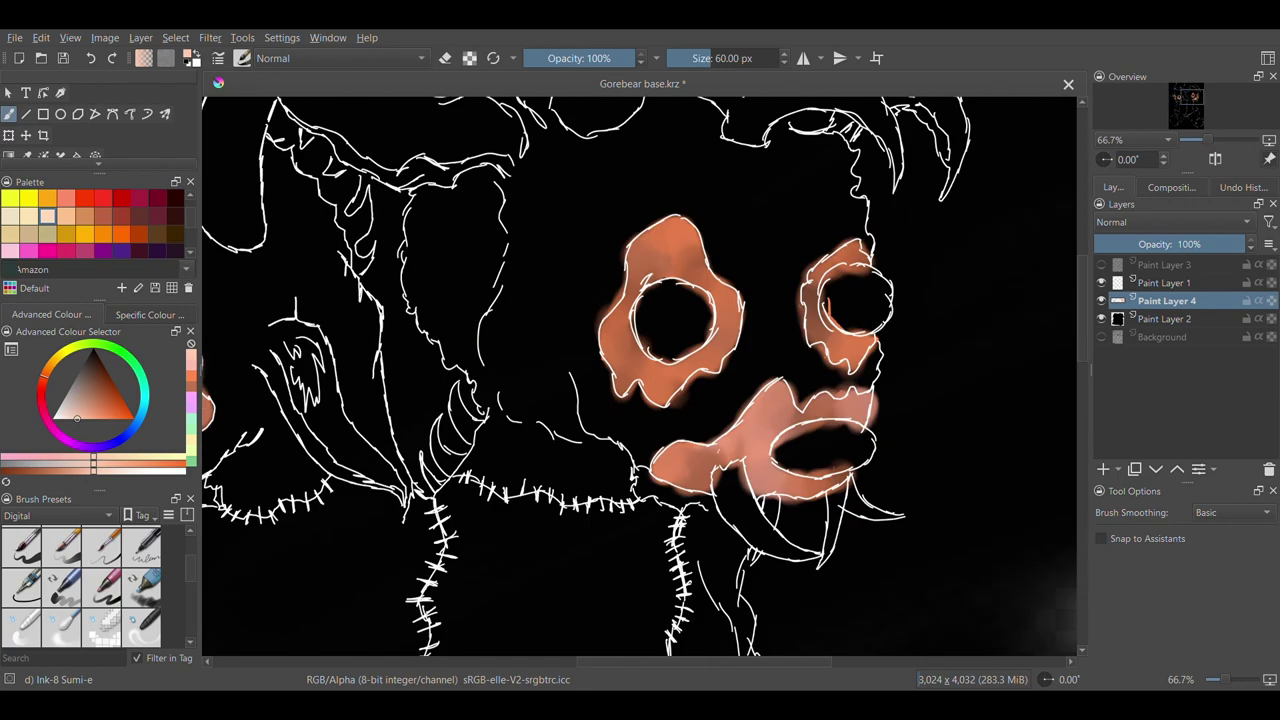
Paint peach highlights on the right head's muzzle and both its eye patches with the 60 px Ink-8 Sumi-e brush
{"action": "left_click_drag", "start_coordinate": [704, 466], "coordinate": [786, 404]}
{"action": "left_click_drag", "start_coordinate": [856, 264], "coordinate": [850, 350]}
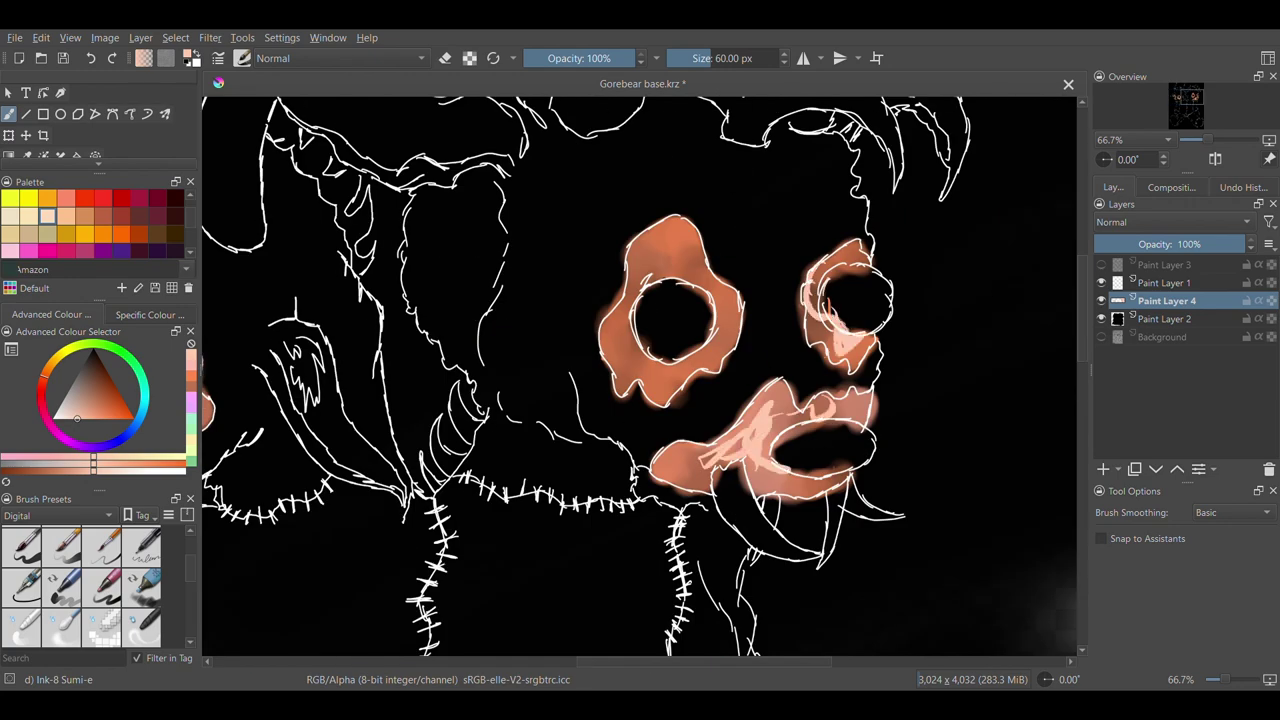
{"action": "left_click_drag", "start_coordinate": [700, 274], "coordinate": [722, 350]}
{"action": "left_click_drag", "start_coordinate": [620, 326], "coordinate": [680, 386]}
Add terracotta shading strokes to the right head's eye patch and muzzle and the left head's eye patch
{"action": "left_click", "coordinate": [103, 216]}
{"action": "mouse_move", "coordinate": [676, 256]}
{"action": "left_mouse_down"}
{"action": "mouse_move", "coordinate": [698, 274]}
{"action": "mouse_move", "coordinate": [690, 370]}
{"action": "left_mouse_up"}
{"action": "left_click_drag", "start_coordinate": [690, 450], "coordinate": [786, 490]}
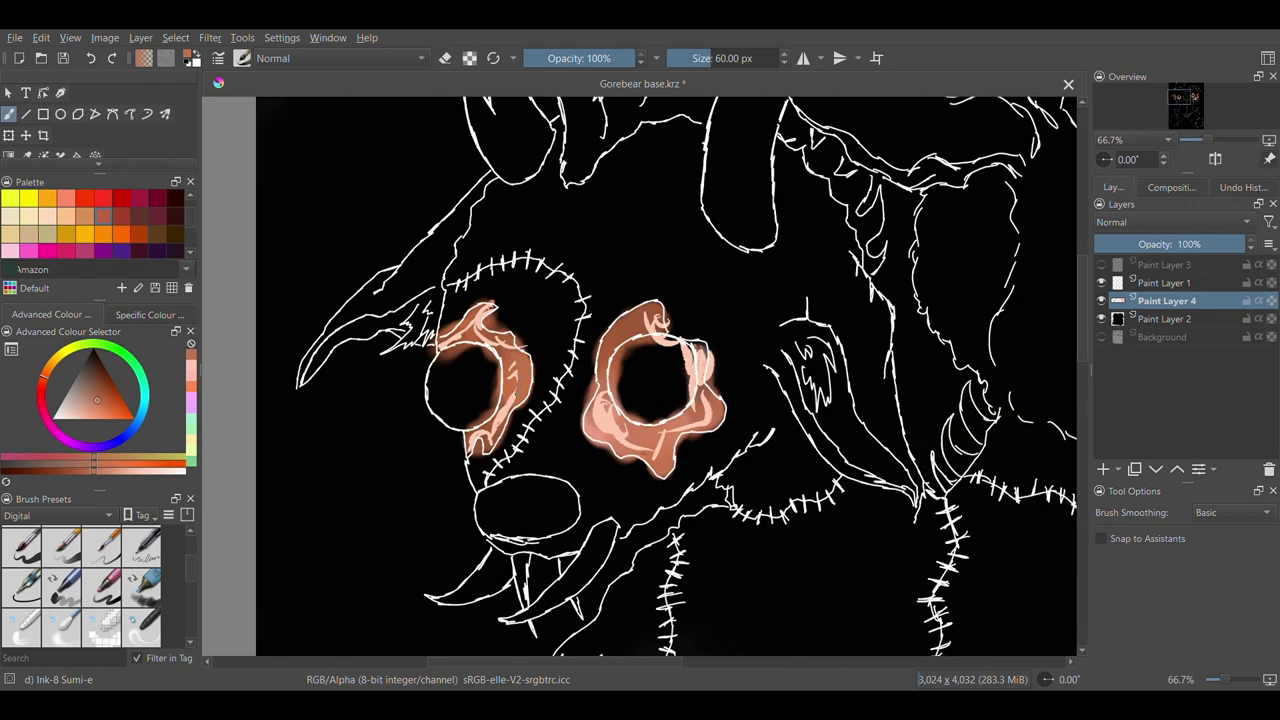
{"action": "left_click_drag", "start_coordinate": [605, 320], "coordinate": [660, 460]}
Add orange accents to the eye patches of both heads and pale pink touches to the right head's muzzle
{"action": "left_click", "coordinate": [66, 198]}
{"action": "left_click_drag", "start_coordinate": [430, 315], "coordinate": [515, 400]}
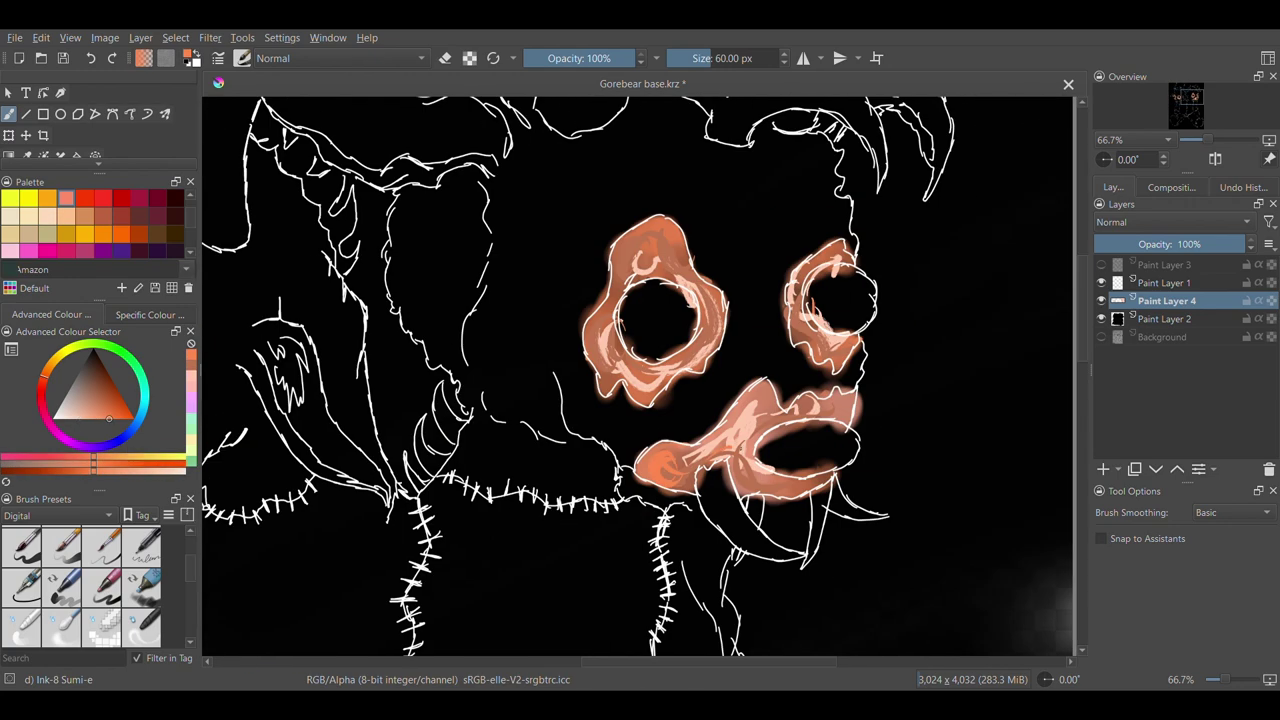
{"action": "left_click_drag", "start_coordinate": [600, 250], "coordinate": [640, 370]}
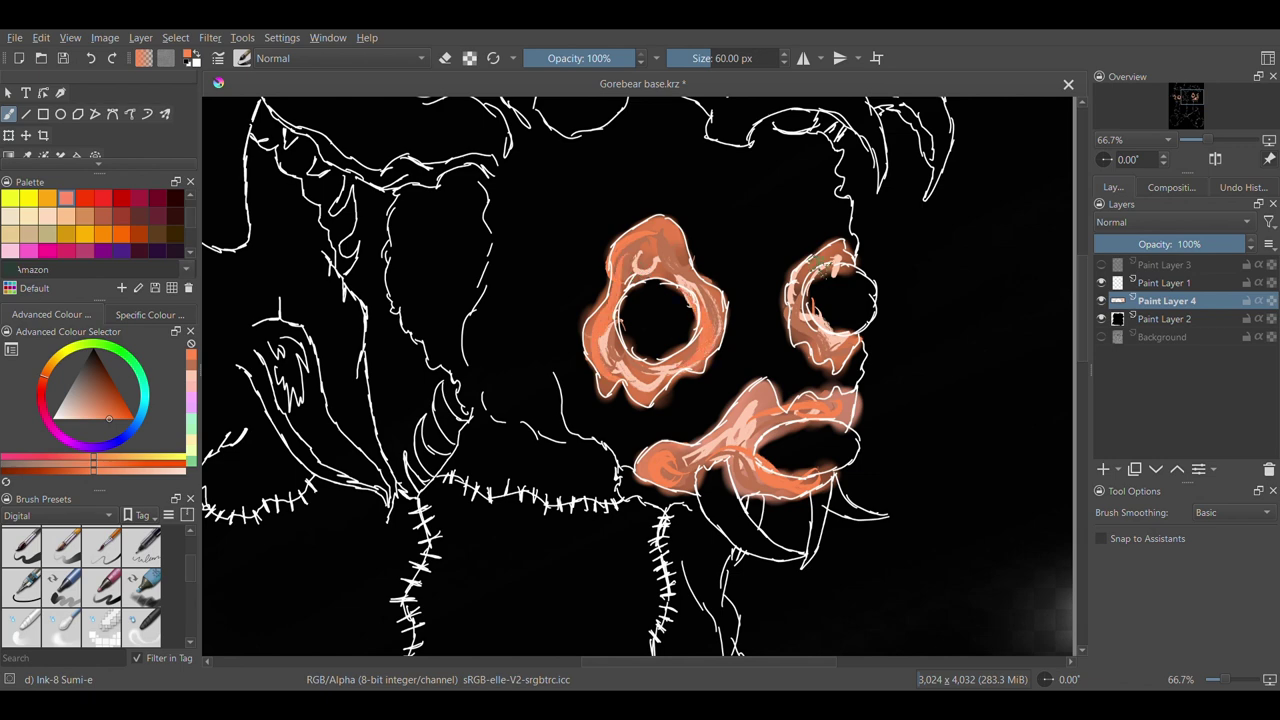
{"action": "left_click_drag", "start_coordinate": [830, 260], "coordinate": [820, 370]}
{"action": "left_click", "coordinate": [47, 215]}
{"action": "left_click_drag", "start_coordinate": [665, 470], "coordinate": [710, 450]}
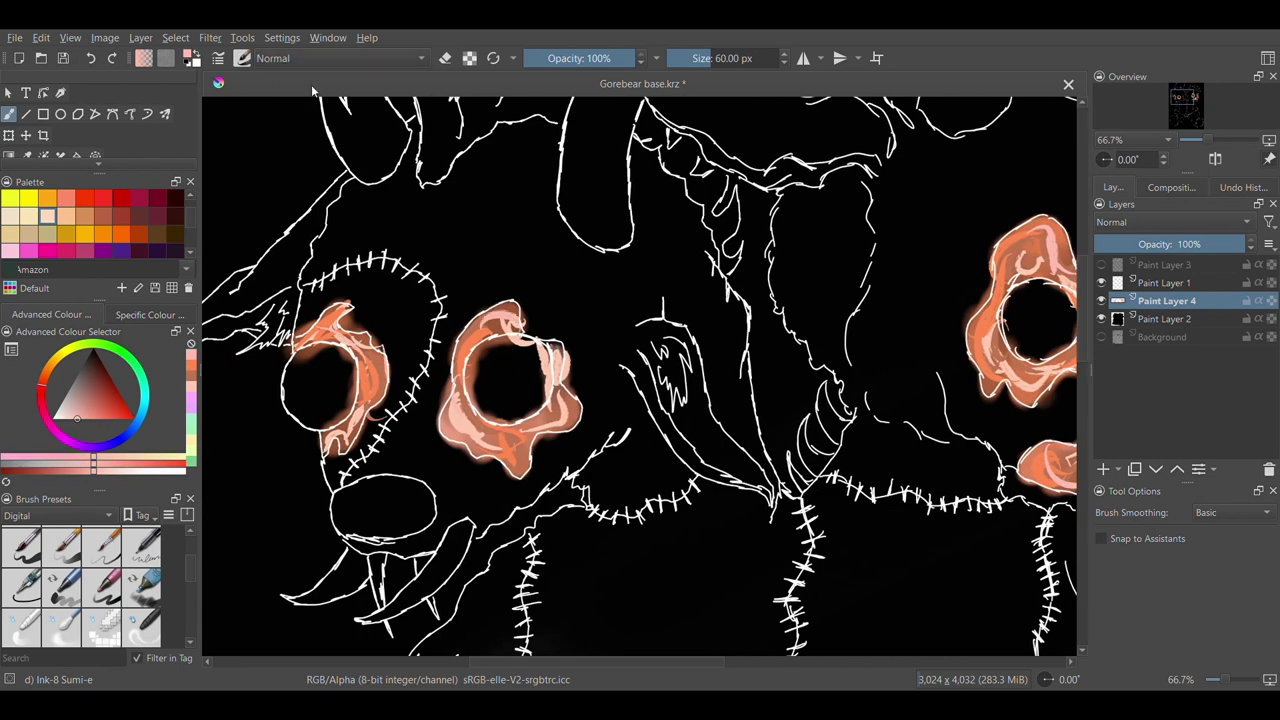
Soften the new strokes in the left head's eye patches with the 50 px Blender Basic brush
{"action": "left_click", "coordinate": [21, 628]}
{"action": "mouse_move", "coordinate": [370, 405]}
{"action": "left_mouse_down"}
{"action": "mouse_move", "coordinate": [310, 305]}
{"action": "mouse_move", "coordinate": [340, 450]}
{"action": "mouse_move", "coordinate": [375, 360]}
{"action": "left_mouse_up"}
{"action": "mouse_move", "coordinate": [460, 330]}
{"action": "left_mouse_down"}
{"action": "mouse_move", "coordinate": [470, 400]}
{"action": "mouse_move", "coordinate": [530, 455]}
{"action": "mouse_move", "coordinate": [556, 350]}
{"action": "mouse_move", "coordinate": [465, 370]}
{"action": "left_mouse_up"}
{"action": "left_click_drag", "start_coordinate": [500, 450], "coordinate": [578, 405]}
{"action": "left_click_drag", "start_coordinate": [520, 338], "coordinate": [562, 362]}
Blend the new highlights and accents across the right head's eye patches and muzzle
{"action": "left_click_drag", "start_coordinate": [568, 662], "coordinate": [574, 662]}
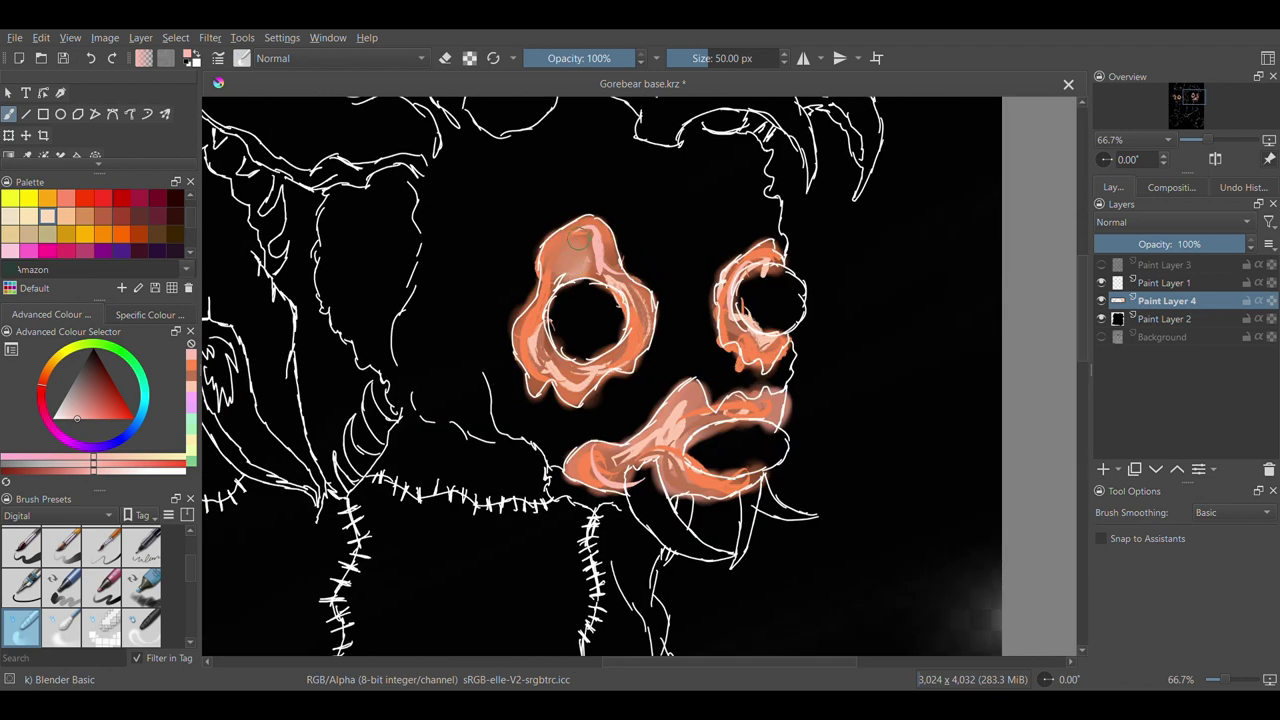
{"action": "mouse_move", "coordinate": [585, 240]}
{"action": "left_mouse_down"}
{"action": "mouse_move", "coordinate": [630, 340]}
{"action": "mouse_move", "coordinate": [540, 385]}
{"action": "left_mouse_up"}
{"action": "mouse_move", "coordinate": [530, 290]}
{"action": "left_mouse_down"}
{"action": "mouse_move", "coordinate": [557, 345]}
{"action": "mouse_move", "coordinate": [535, 400]}
{"action": "left_mouse_up"}
{"action": "mouse_move", "coordinate": [720, 320]}
{"action": "left_mouse_down"}
{"action": "mouse_move", "coordinate": [765, 250]}
{"action": "mouse_move", "coordinate": [770, 370]}
{"action": "mouse_move", "coordinate": [700, 420]}
{"action": "left_mouse_up"}
{"action": "left_click_drag", "start_coordinate": [675, 465], "coordinate": [745, 480]}
{"action": "mouse_move", "coordinate": [590, 455]}
{"action": "left_mouse_down"}
{"action": "mouse_move", "coordinate": [615, 480]}
{"action": "mouse_move", "coordinate": [668, 412]}
{"action": "left_mouse_up"}
{"action": "left_click_drag", "start_coordinate": [650, 470], "coordinate": [638, 488]}
{"action": "left_click_drag", "start_coordinate": [565, 262], "coordinate": [598, 235]}
Lower the blender's opacity to 47% and smooth the right head's eye patches and muzzle further
{"action": "left_click", "coordinate": [577, 58]}
{"action": "left_click_drag", "start_coordinate": [590, 355], "coordinate": [578, 363]}
{"action": "left_click_drag", "start_coordinate": [645, 285], "coordinate": [642, 330]}
{"action": "left_click_drag", "start_coordinate": [610, 380], "coordinate": [575, 398]}
{"action": "left_click_drag", "start_coordinate": [748, 268], "coordinate": [768, 340]}
{"action": "mouse_move", "coordinate": [577, 466]}
{"action": "left_mouse_down"}
{"action": "mouse_move", "coordinate": [599, 453]}
{"action": "mouse_move", "coordinate": [566, 468]}
{"action": "left_mouse_up"}
{"action": "mouse_move", "coordinate": [640, 474]}
{"action": "left_mouse_down"}
{"action": "mouse_move", "coordinate": [680, 398]}
{"action": "mouse_move", "coordinate": [706, 394]}
{"action": "left_mouse_up"}
{"action": "left_click_drag", "start_coordinate": [772, 390], "coordinate": [763, 427]}
Smooth the left head's eye patches further with the blender at 47% opacity
{"action": "left_click_drag", "start_coordinate": [668, 661], "coordinate": [501, 661]}
{"action": "mouse_move", "coordinate": [571, 425]}
{"action": "left_mouse_down"}
{"action": "mouse_move", "coordinate": [600, 425]}
{"action": "mouse_move", "coordinate": [640, 465]}
{"action": "left_mouse_up"}
{"action": "left_click_drag", "start_coordinate": [668, 342], "coordinate": [692, 385]}
{"action": "left_click_drag", "start_coordinate": [578, 355], "coordinate": [622, 313]}
{"action": "left_click_drag", "start_coordinate": [472, 328], "coordinate": [490, 410]}
{"action": "left_click_drag", "start_coordinate": [450, 455], "coordinate": [482, 430]}
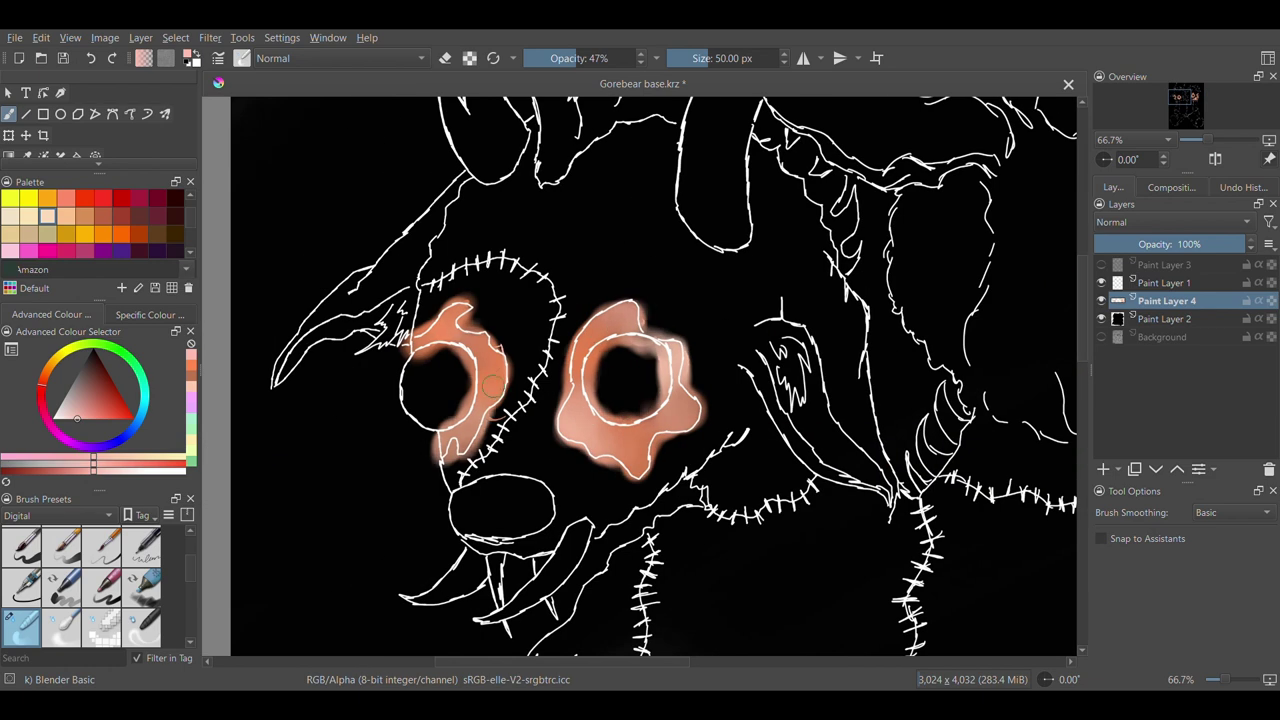
Erase the paint spilling around the left head's left eye patch and inside that eye with the 25 px Eraser Small
{"action": "left_click", "coordinate": [246, 56]}
{"action": "left_click", "coordinate": [312, 128]}
{"action": "key", "text": "ctrl+plus"}
{"action": "mouse_move", "coordinate": [403, 280]}
{"action": "left_mouse_down"}
{"action": "mouse_move", "coordinate": [290, 340]}
{"action": "mouse_move", "coordinate": [344, 505]}
{"action": "mouse_move", "coordinate": [428, 424]}
{"action": "left_mouse_up"}
{"action": "key", "text": "ctrl+z"}
{"action": "left_click_drag", "start_coordinate": [447, 382], "coordinate": [446, 363]}
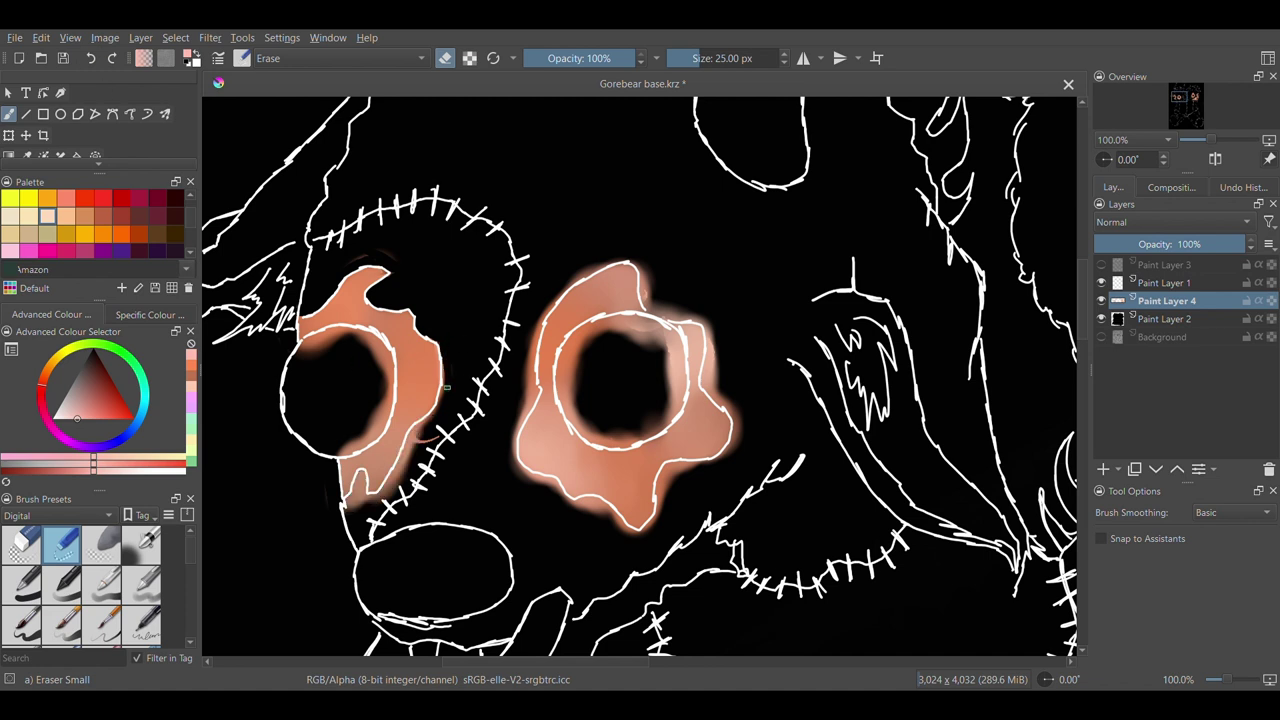
{"action": "left_click_drag", "start_coordinate": [420, 428], "coordinate": [440, 431]}
{"action": "mouse_move", "coordinate": [318, 325]}
{"action": "left_mouse_down"}
{"action": "mouse_move", "coordinate": [385, 360]}
{"action": "mouse_move", "coordinate": [390, 412]}
{"action": "mouse_move", "coordinate": [338, 455]}
{"action": "mouse_move", "coordinate": [372, 438]}
{"action": "mouse_move", "coordinate": [388, 384]}
{"action": "left_mouse_up"}
{"action": "left_click", "coordinate": [87, 63]}
{"action": "mouse_move", "coordinate": [303, 350]}
{"action": "left_mouse_down"}
{"action": "mouse_move", "coordinate": [338, 334]}
{"action": "mouse_move", "coordinate": [391, 382]}
{"action": "mouse_move", "coordinate": [368, 350]}
{"action": "left_mouse_up"}
Erase the paint inside the left head's right eye and outside the outline of its patch
{"action": "mouse_move", "coordinate": [572, 340]}
{"action": "left_mouse_down"}
{"action": "mouse_move", "coordinate": [565, 410]}
{"action": "mouse_move", "coordinate": [595, 438]}
{"action": "mouse_move", "coordinate": [675, 405]}
{"action": "mouse_move", "coordinate": [595, 320]}
{"action": "mouse_move", "coordinate": [675, 340]}
{"action": "mouse_move", "coordinate": [670, 395]}
{"action": "mouse_move", "coordinate": [640, 330]}
{"action": "mouse_move", "coordinate": [662, 340]}
{"action": "left_mouse_up"}
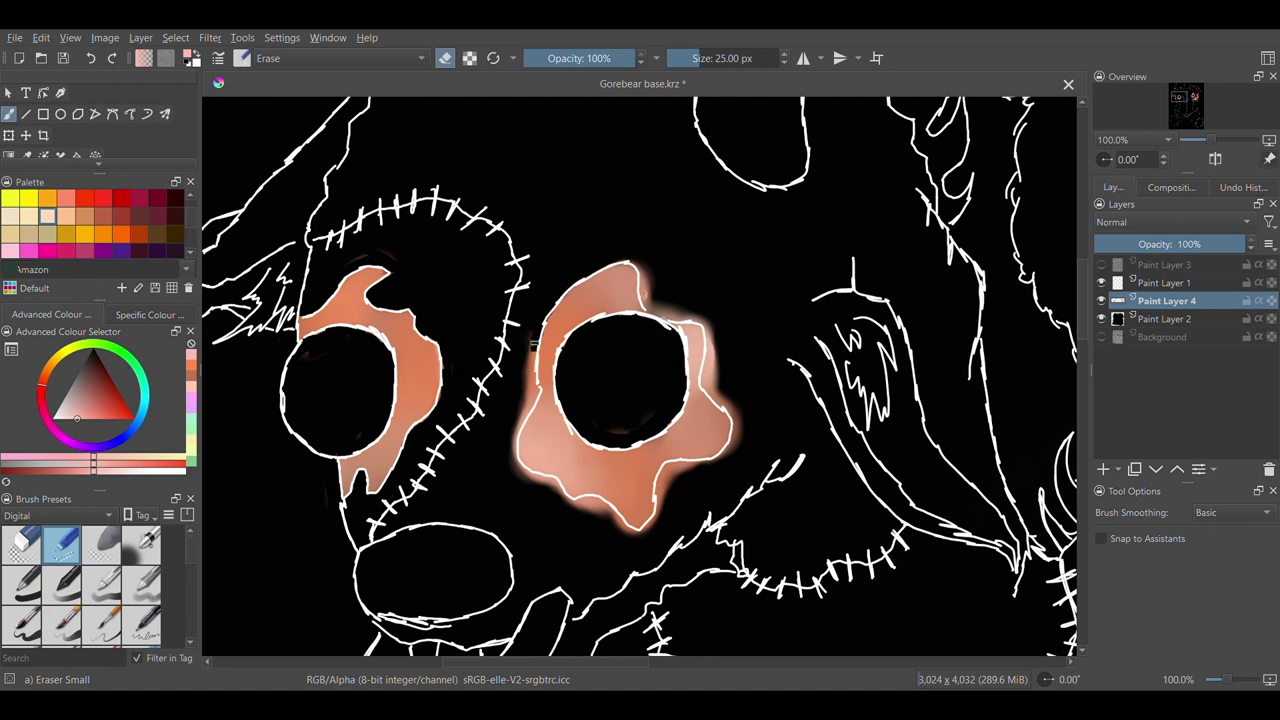
{"action": "left_click_drag", "start_coordinate": [538, 319], "coordinate": [533, 390]}
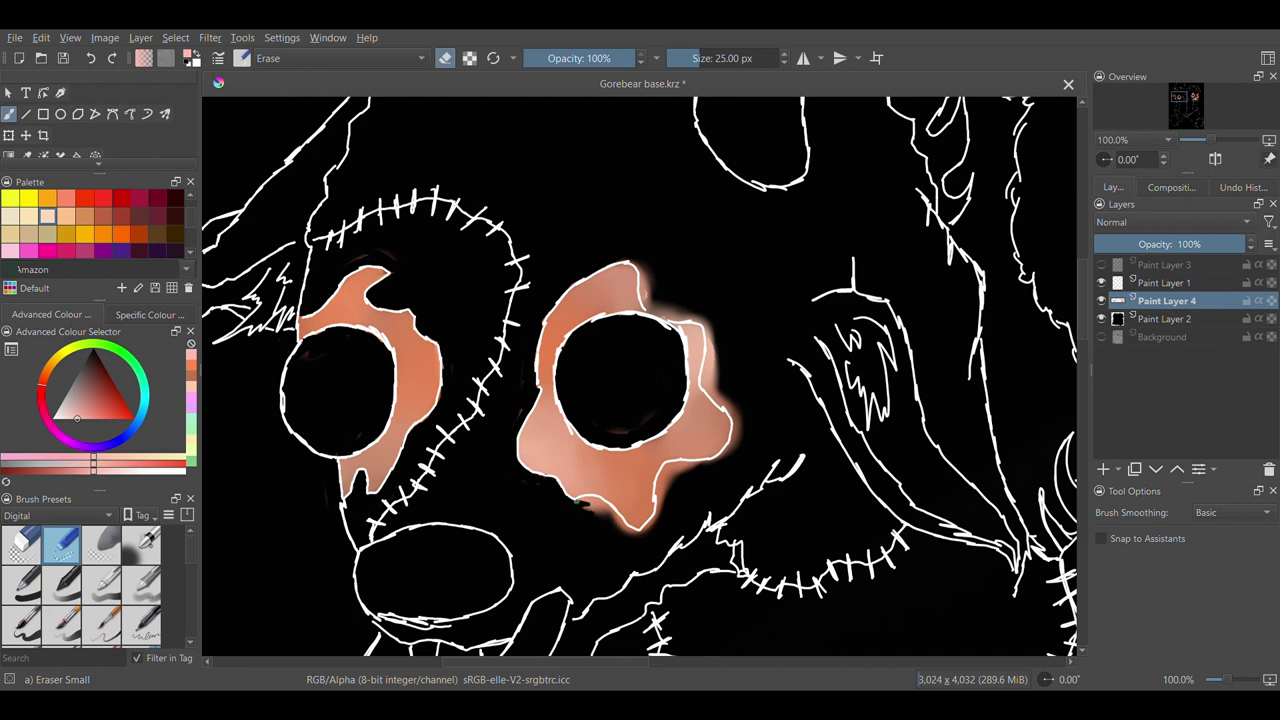
{"action": "mouse_move", "coordinate": [730, 460]}
{"action": "left_mouse_down"}
{"action": "mouse_move", "coordinate": [738, 421]}
{"action": "mouse_move", "coordinate": [719, 397]}
{"action": "left_mouse_up"}
{"action": "mouse_move", "coordinate": [688, 320]}
{"action": "left_mouse_down"}
{"action": "mouse_move", "coordinate": [648, 270]}
{"action": "mouse_move", "coordinate": [697, 320]}
{"action": "left_mouse_up"}
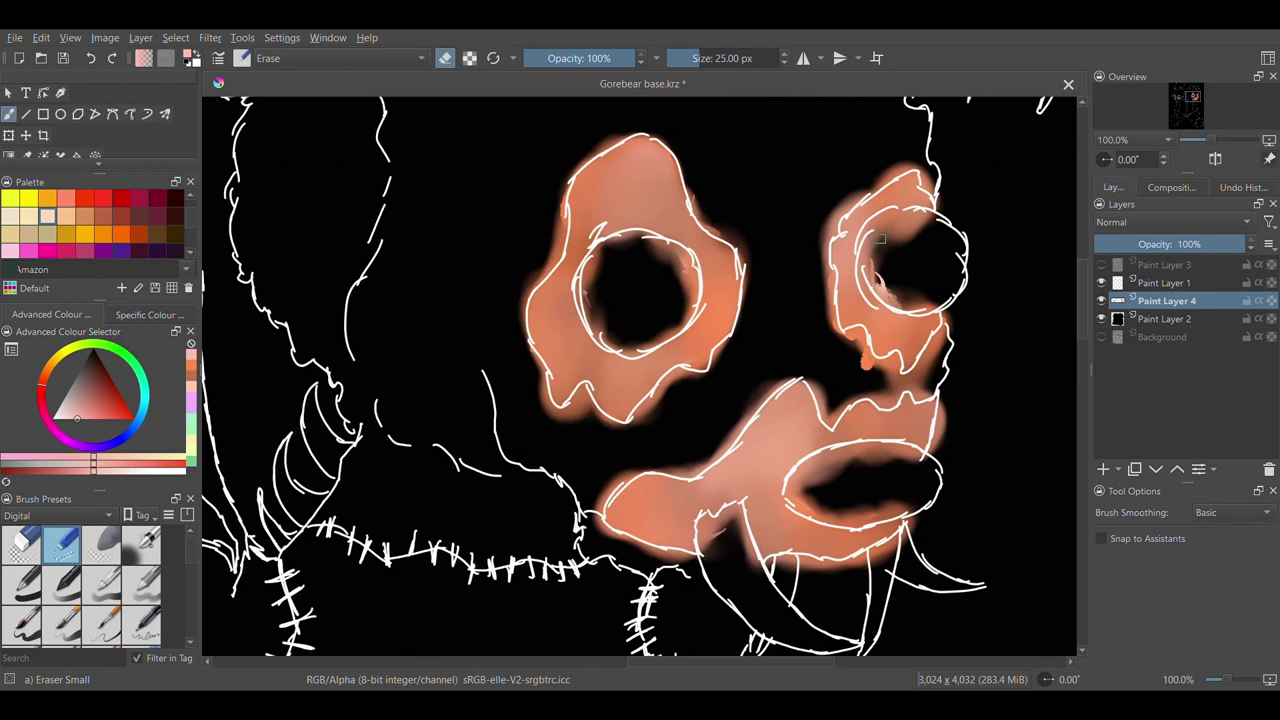
Erase the excess paint inside the right head's right eye and around its patch outline
{"action": "left_click_drag", "start_coordinate": [907, 220], "coordinate": [882, 250]}
{"action": "mouse_move", "coordinate": [870, 255]}
{"action": "left_mouse_down"}
{"action": "mouse_move", "coordinate": [870, 280]}
{"action": "mouse_move", "coordinate": [934, 307]}
{"action": "mouse_move", "coordinate": [888, 300]}
{"action": "left_mouse_up"}
{"action": "key", "text": "ctrl+z"}
{"action": "left_click_drag", "start_coordinate": [884, 387], "coordinate": [946, 316]}
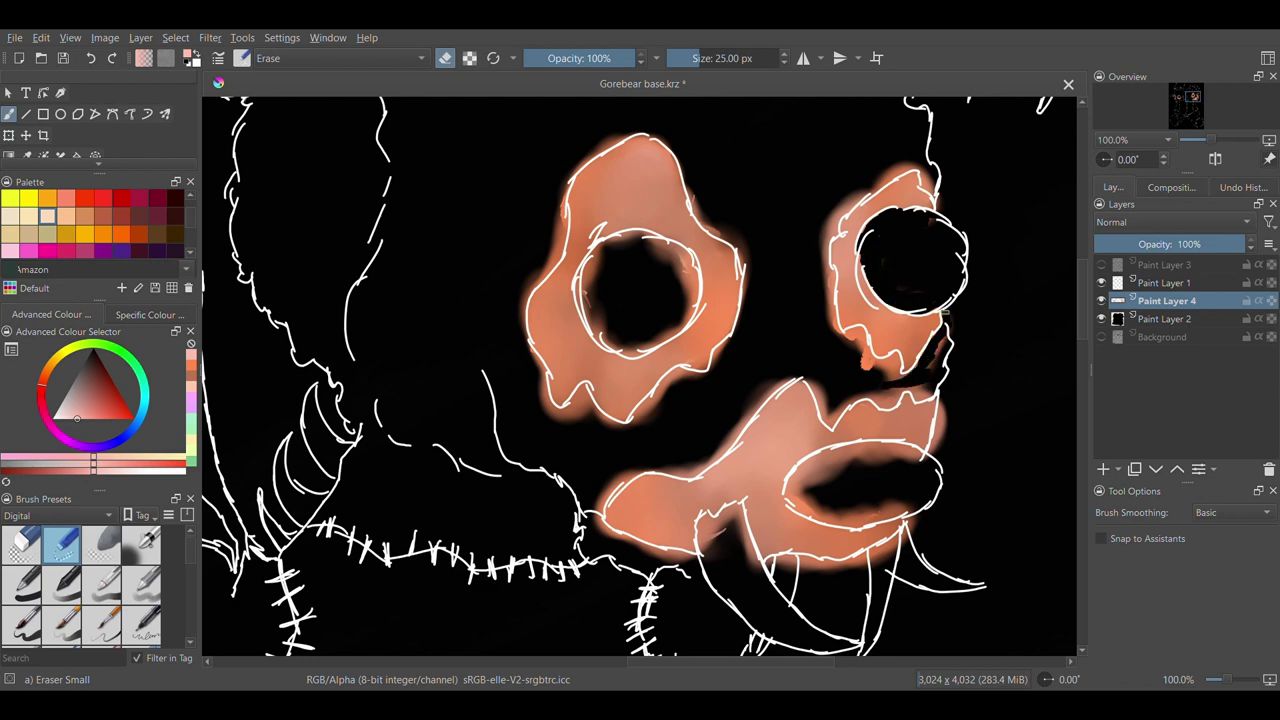
{"action": "left_click_drag", "start_coordinate": [872, 366], "coordinate": [850, 330]}
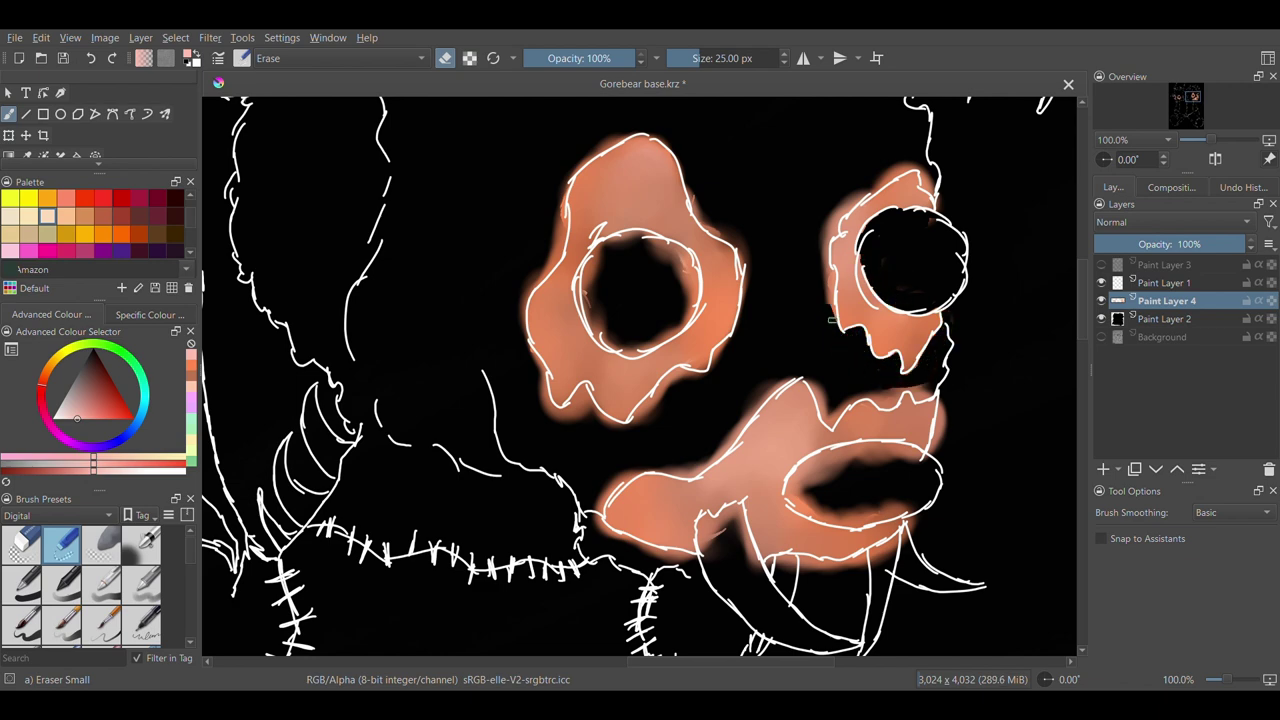
{"action": "mouse_move", "coordinate": [826, 235]}
{"action": "left_mouse_down"}
{"action": "mouse_move", "coordinate": [868, 188]}
{"action": "mouse_move", "coordinate": [922, 172]}
{"action": "left_mouse_up"}
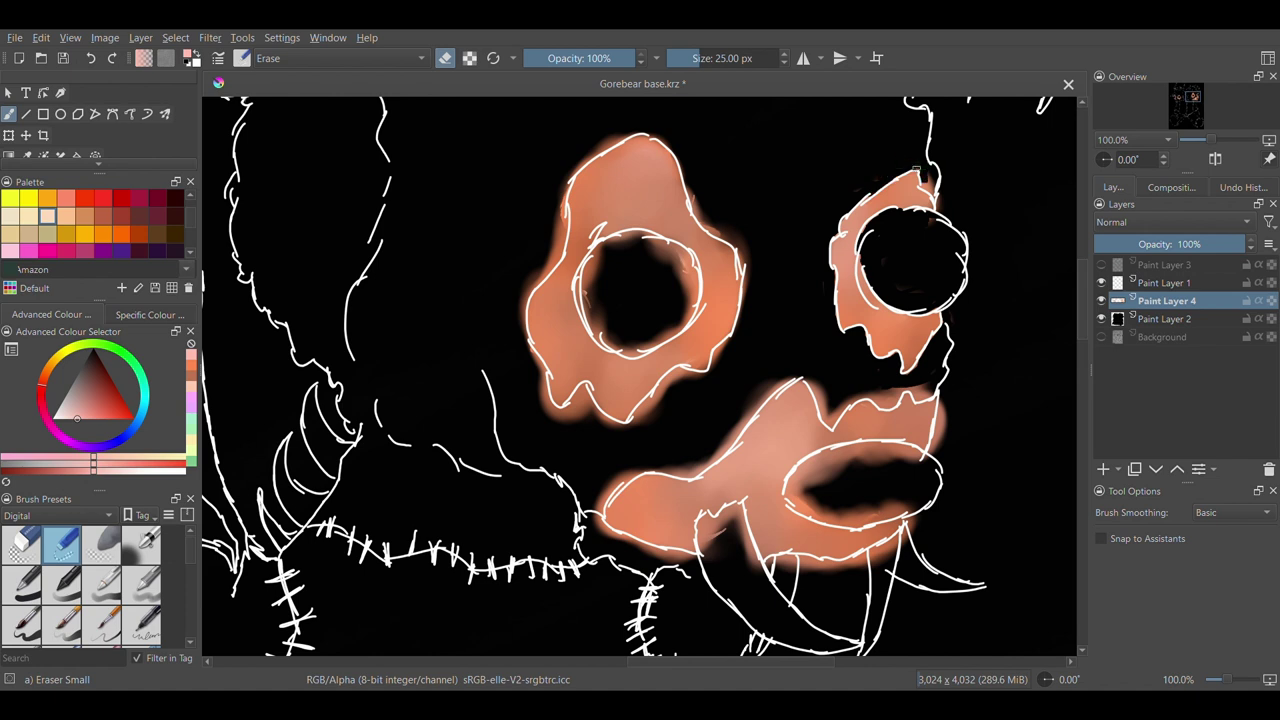
Erase the excess paint in and around the right head's left eye patch, muzzle and nose
{"action": "left_click_drag", "start_coordinate": [603, 129], "coordinate": [530, 290]}
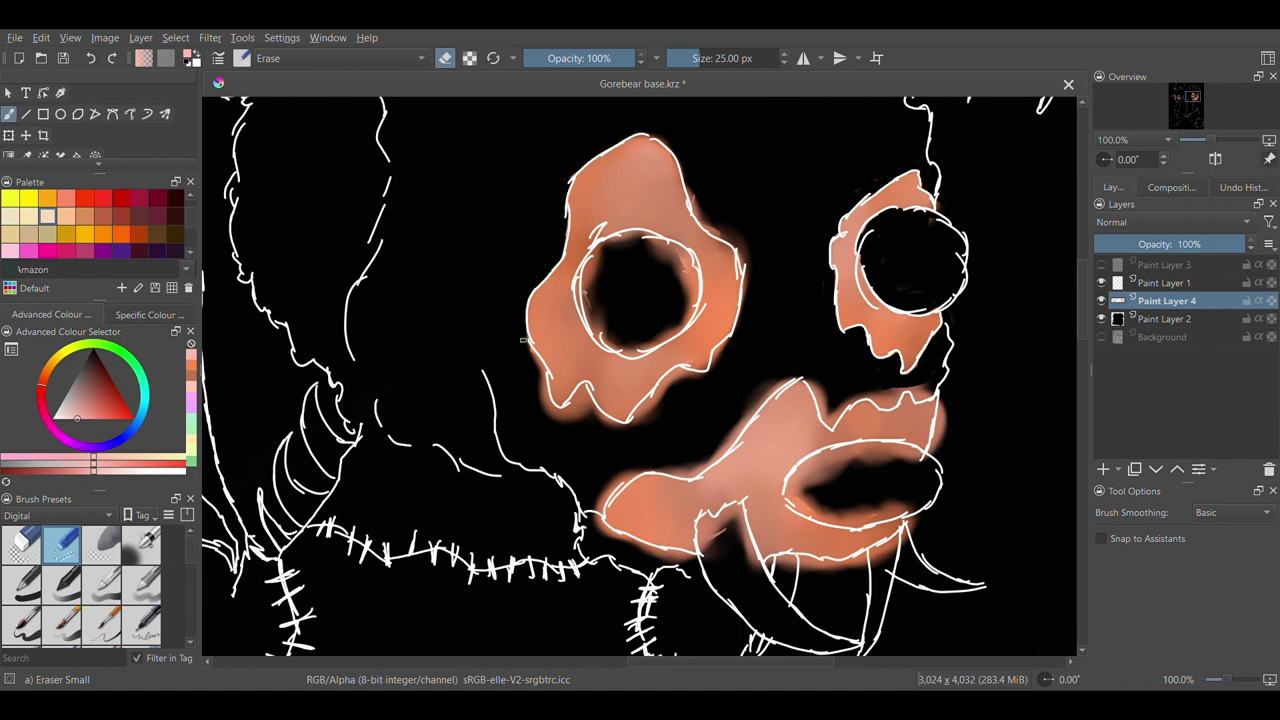
{"action": "mouse_move", "coordinate": [530, 353]}
{"action": "left_mouse_down"}
{"action": "mouse_move", "coordinate": [552, 412]}
{"action": "mouse_move", "coordinate": [575, 397]}
{"action": "mouse_move", "coordinate": [638, 424]}
{"action": "mouse_move", "coordinate": [663, 392]}
{"action": "mouse_move", "coordinate": [715, 366]}
{"action": "left_mouse_up"}
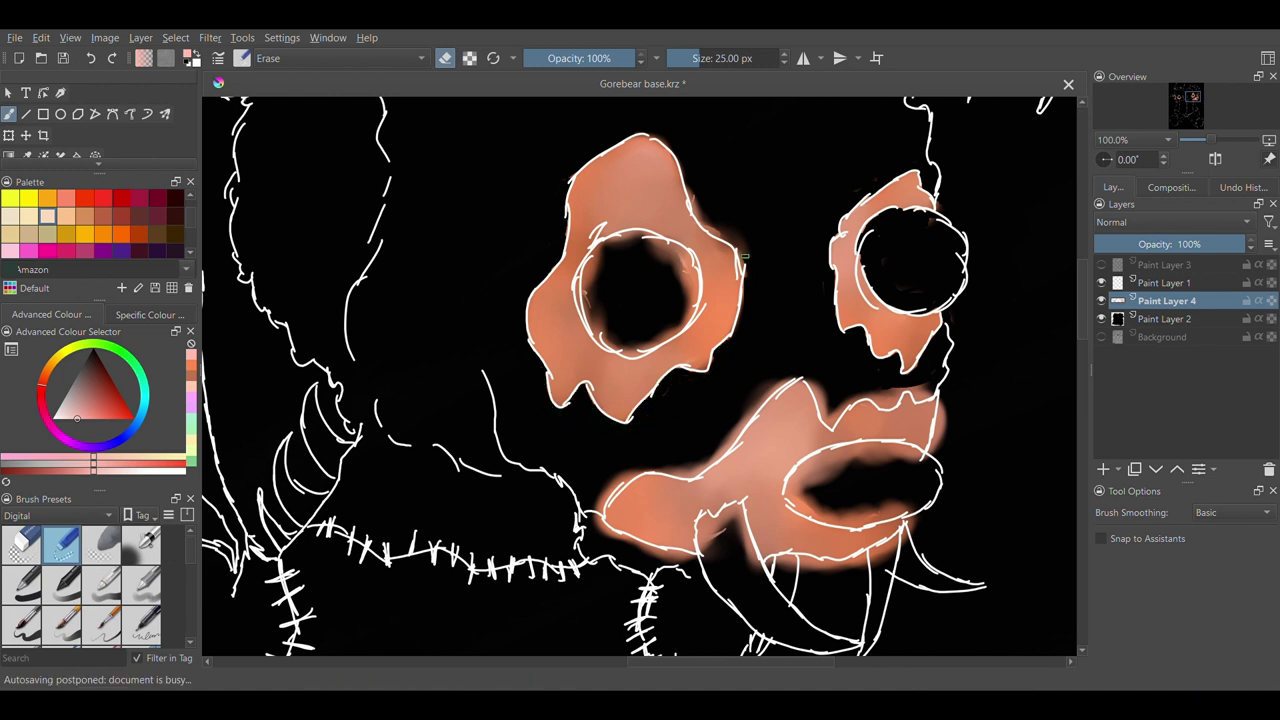
{"action": "mouse_move", "coordinate": [592, 250]}
{"action": "left_mouse_down"}
{"action": "mouse_move", "coordinate": [608, 338]}
{"action": "mouse_move", "coordinate": [692, 283]}
{"action": "mouse_move", "coordinate": [612, 240]}
{"action": "mouse_move", "coordinate": [660, 250]}
{"action": "mouse_move", "coordinate": [630, 242]}
{"action": "left_mouse_up"}
{"action": "mouse_move", "coordinate": [945, 418]}
{"action": "left_mouse_down"}
{"action": "mouse_move", "coordinate": [938, 445]}
{"action": "mouse_move", "coordinate": [790, 484]}
{"action": "mouse_move", "coordinate": [903, 513]}
{"action": "left_mouse_up"}
{"action": "mouse_move", "coordinate": [800, 495]}
{"action": "left_mouse_down"}
{"action": "mouse_move", "coordinate": [900, 455]}
{"action": "mouse_move", "coordinate": [890, 515]}
{"action": "mouse_move", "coordinate": [915, 540]}
{"action": "mouse_move", "coordinate": [836, 567]}
{"action": "mouse_move", "coordinate": [758, 570]}
{"action": "mouse_move", "coordinate": [712, 510]}
{"action": "mouse_move", "coordinate": [700, 558]}
{"action": "mouse_move", "coordinate": [594, 522]}
{"action": "mouse_move", "coordinate": [695, 560]}
{"action": "mouse_move", "coordinate": [700, 472]}
{"action": "mouse_move", "coordinate": [740, 422]}
{"action": "mouse_move", "coordinate": [807, 372]}
{"action": "mouse_move", "coordinate": [883, 398]}
{"action": "left_mouse_up"}
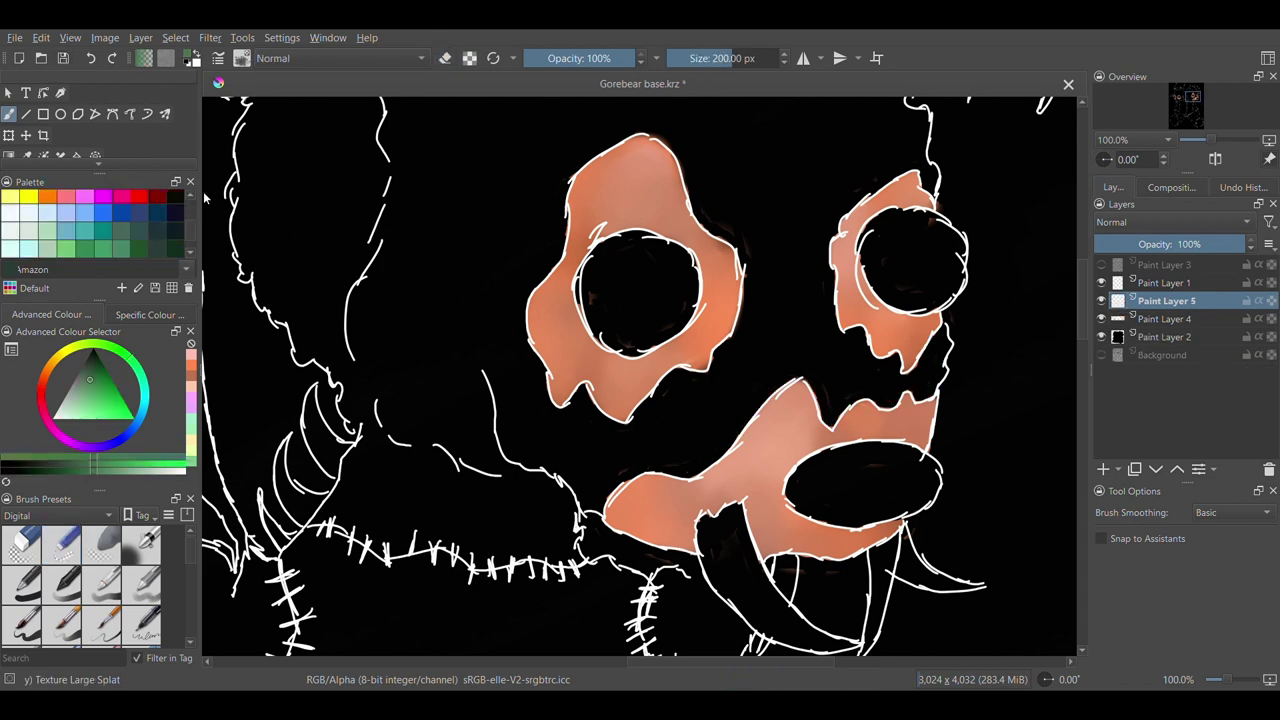
On Paint Layer 5, splatter muted green fur over the right head's face and ear with the 200 px Texture Large Splat brush
{"action": "left_click", "coordinate": [386, 282]}
{"action": "mouse_move", "coordinate": [386, 282]}
{"action": "left_mouse_down"}
{"action": "mouse_move", "coordinate": [430, 420]}
{"action": "mouse_move", "coordinate": [700, 470]}
{"action": "mouse_move", "coordinate": [790, 140]}
{"action": "left_mouse_up"}
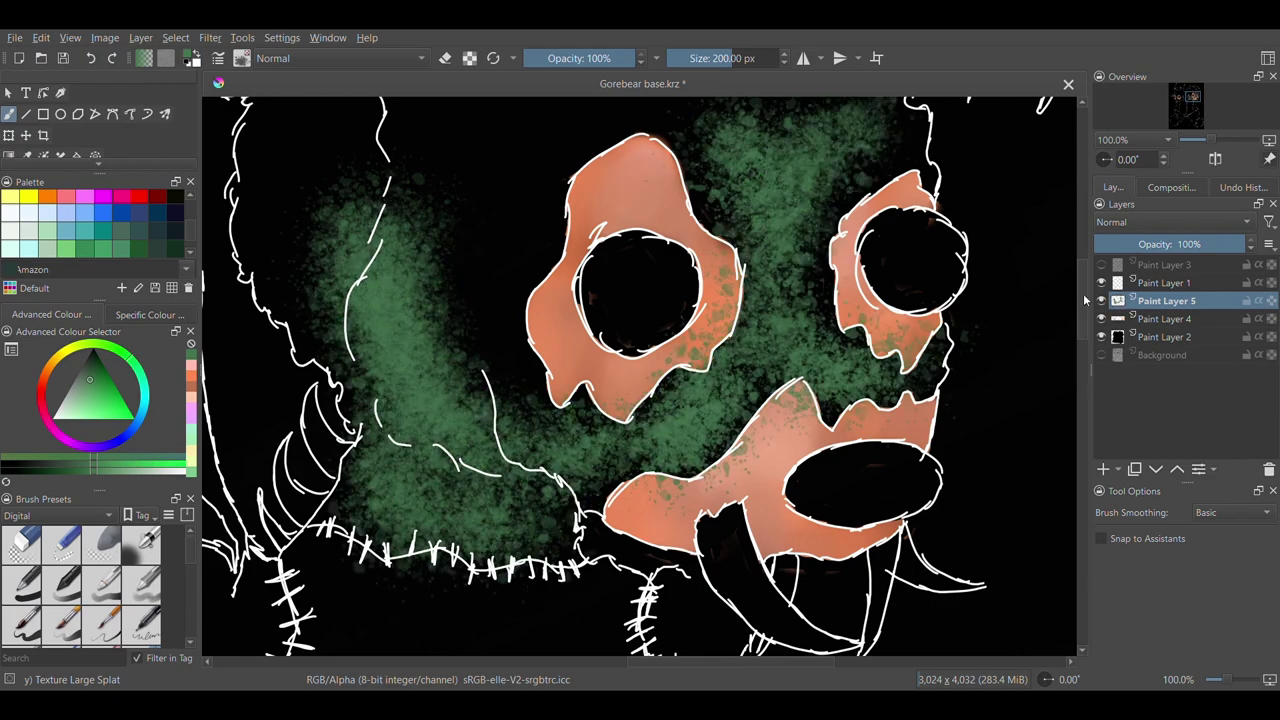
{"action": "scroll", "coordinate": [585, 215], "scroll_direction": "up", "scroll_amount": 5}
{"action": "left_click_drag", "start_coordinate": [585, 215], "coordinate": [830, 310]}
{"action": "left_click_drag", "start_coordinate": [643, 662], "coordinate": [559, 662]}
{"action": "left_click_drag", "start_coordinate": [1082, 270], "coordinate": [1082, 254]}
{"action": "left_click_drag", "start_coordinate": [491, 229], "coordinate": [600, 271]}
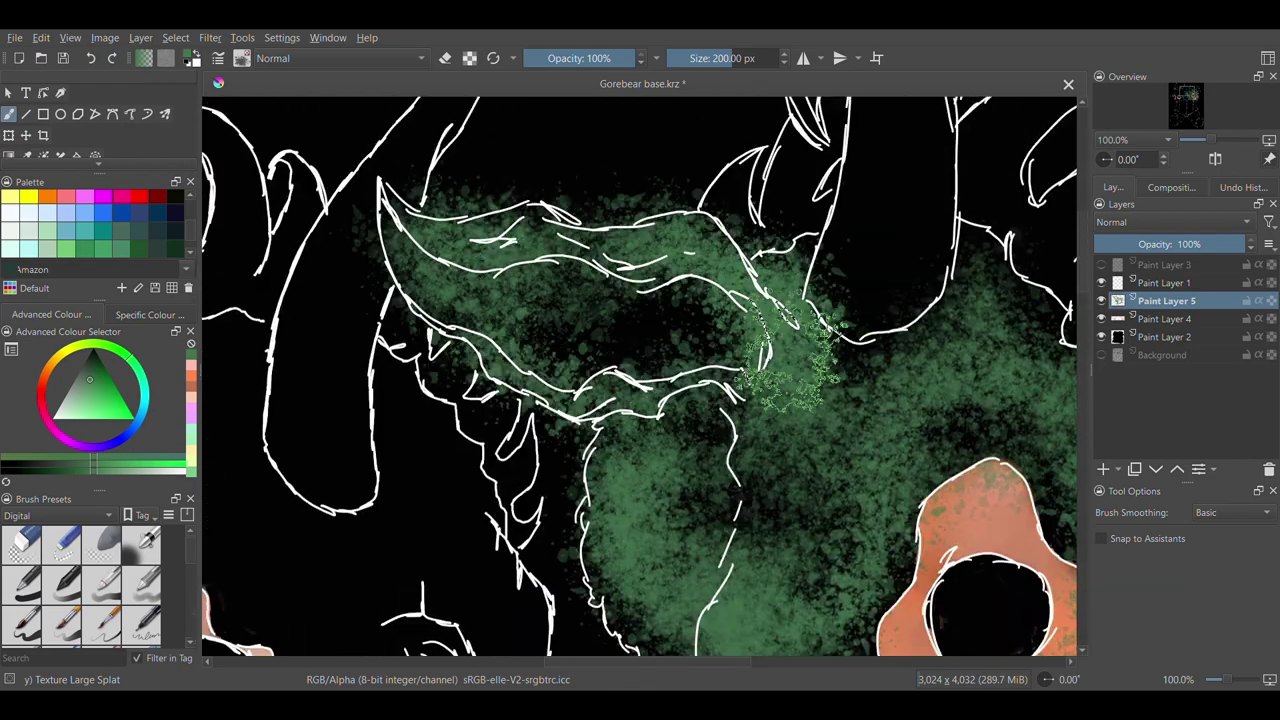
{"action": "left_click_drag", "start_coordinate": [640, 662], "coordinate": [767, 662]}
{"action": "left_click_drag", "start_coordinate": [745, 225], "coordinate": [868, 372]}
{"action": "left_click_drag", "start_coordinate": [700, 265], "coordinate": [600, 520]}
Layer a deeper green splatter over the right head's face and onto its curled hair
{"action": "left_click", "coordinate": [139, 249]}
{"action": "mouse_move", "coordinate": [360, 345]}
{"action": "left_mouse_down"}
{"action": "mouse_move", "coordinate": [430, 287]}
{"action": "mouse_move", "coordinate": [675, 353]}
{"action": "mouse_move", "coordinate": [612, 598]}
{"action": "left_mouse_up"}
{"action": "left_click_drag", "start_coordinate": [757, 240], "coordinate": [873, 340]}
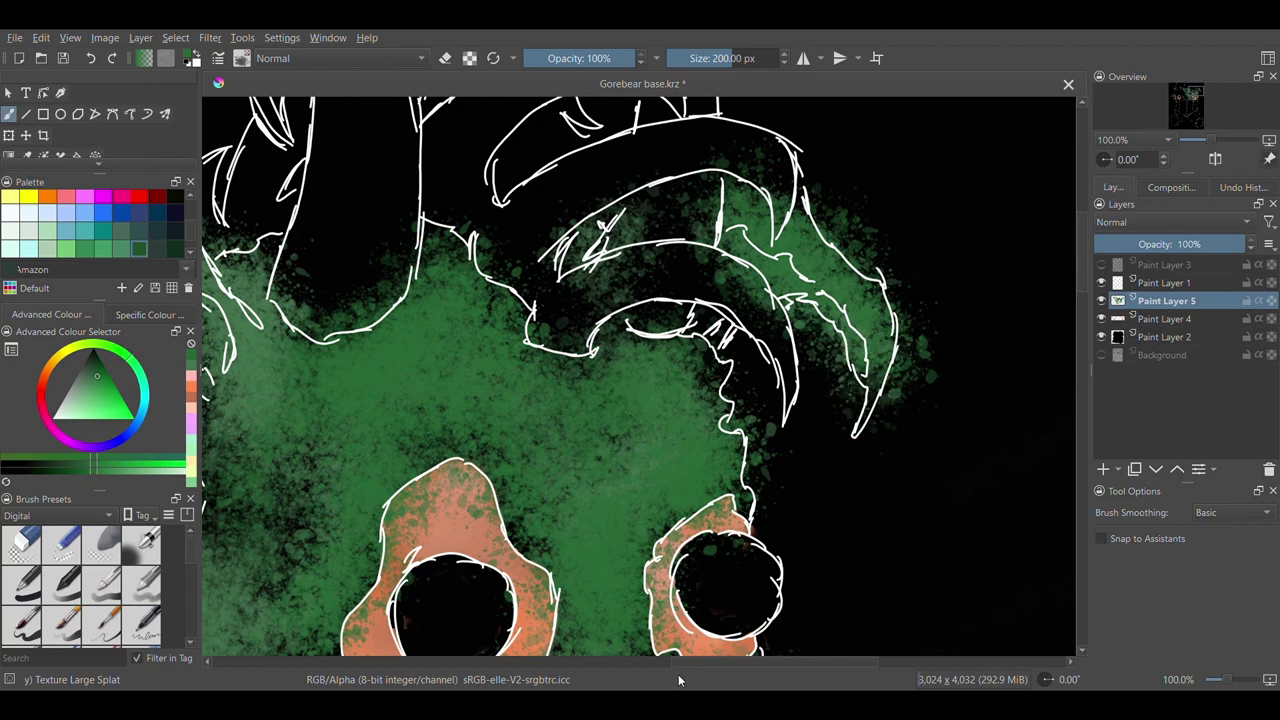
{"action": "left_click_drag", "start_coordinate": [688, 662], "coordinate": [554, 662]}
{"action": "left_click_drag", "start_coordinate": [800, 385], "coordinate": [660, 580]}
{"action": "left_click_drag", "start_coordinate": [620, 385], "coordinate": [740, 310]}
{"action": "left_click_drag", "start_coordinate": [1082, 240], "coordinate": [1082, 290]}
{"action": "left_click_drag", "start_coordinate": [900, 328], "coordinate": [790, 450]}
{"action": "left_click_drag", "start_coordinate": [640, 662], "coordinate": [710, 662]}
{"action": "scroll", "coordinate": [121, 240], "scroll_direction": "down", "scroll_amount": 1}
Build up a brighter mid-green splatter over the right head's forehead, cheek and ear
{"action": "left_click", "coordinate": [121, 249]}
{"action": "mouse_move", "coordinate": [550, 160]}
{"action": "left_mouse_down"}
{"action": "mouse_move", "coordinate": [480, 440]}
{"action": "mouse_move", "coordinate": [960, 310]}
{"action": "left_mouse_up"}
{"action": "left_click_drag", "start_coordinate": [1082, 300], "coordinate": [1082, 270]}
{"action": "mouse_move", "coordinate": [900, 330]}
{"action": "left_mouse_down"}
{"action": "mouse_move", "coordinate": [560, 230]}
{"action": "mouse_move", "coordinate": [390, 470]}
{"action": "left_mouse_up"}
{"action": "left_click_drag", "start_coordinate": [1082, 270], "coordinate": [1082, 245]}
{"action": "left_click_drag", "start_coordinate": [700, 662], "coordinate": [642, 662]}
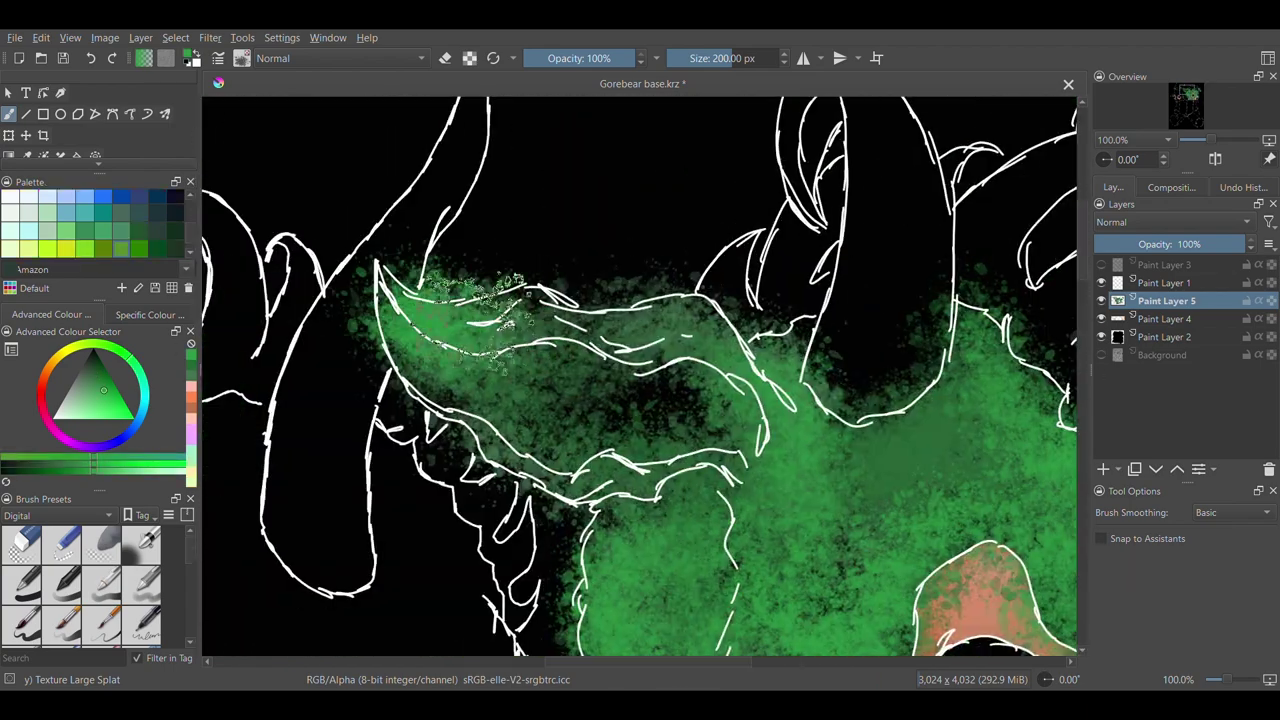
{"action": "left_click_drag", "start_coordinate": [543, 366], "coordinate": [715, 470]}
{"action": "left_click_drag", "start_coordinate": [650, 662], "coordinate": [762, 662]}
{"action": "left_click_drag", "start_coordinate": [840, 310], "coordinate": [910, 440]}
Splatter olive green over the right head's forehead, ear, cheek and the area between its eyes
{"action": "left_click", "coordinate": [104, 249]}
{"action": "left_click_drag", "start_coordinate": [350, 440], "coordinate": [680, 540]}
{"action": "left_click_drag", "start_coordinate": [900, 370], "coordinate": [910, 410]}
{"action": "left_click_drag", "start_coordinate": [762, 662], "coordinate": [660, 662]}
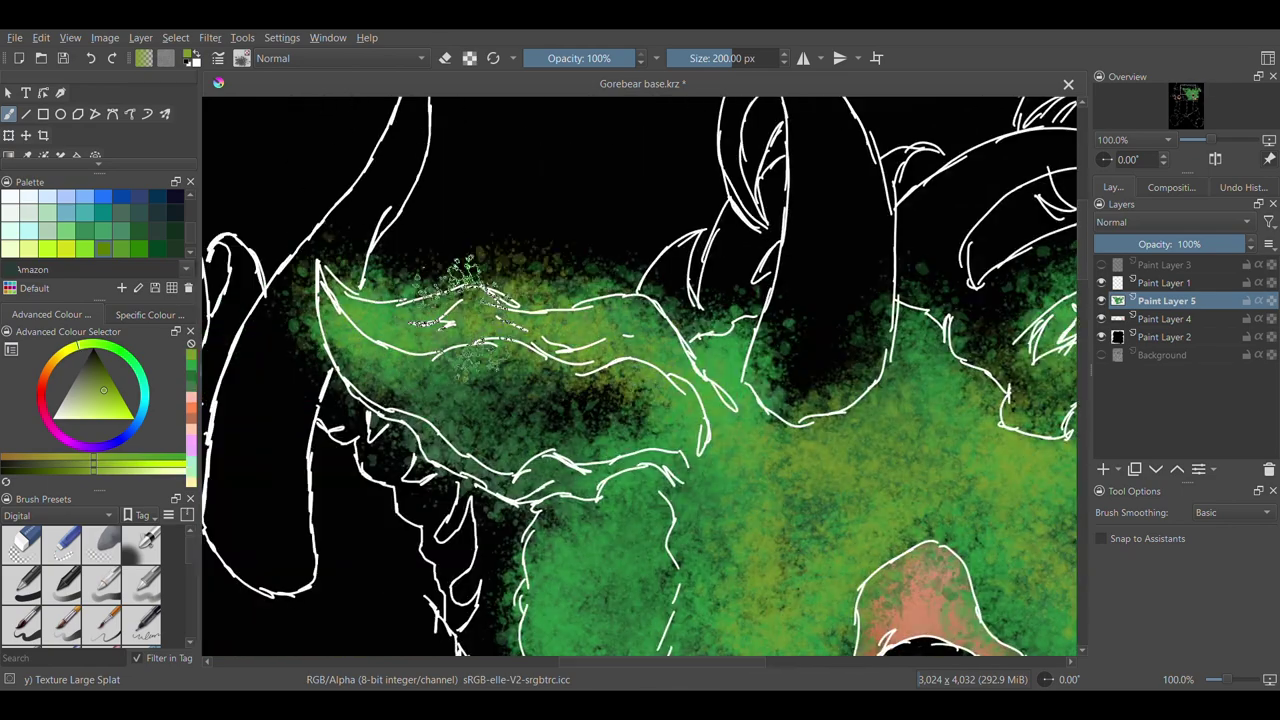
{"action": "left_click_drag", "start_coordinate": [560, 560], "coordinate": [660, 580]}
{"action": "left_click_drag", "start_coordinate": [1082, 245], "coordinate": [1082, 295]}
{"action": "left_click_drag", "start_coordinate": [650, 570], "coordinate": [1030, 420]}
{"action": "left_click_drag", "start_coordinate": [631, 661], "coordinate": [706, 661]}
Add grass-green splatter to the right head's lower cheek and across its face
{"action": "left_click", "coordinate": [121, 249]}
{"action": "left_click_drag", "start_coordinate": [335, 530], "coordinate": [540, 600]}
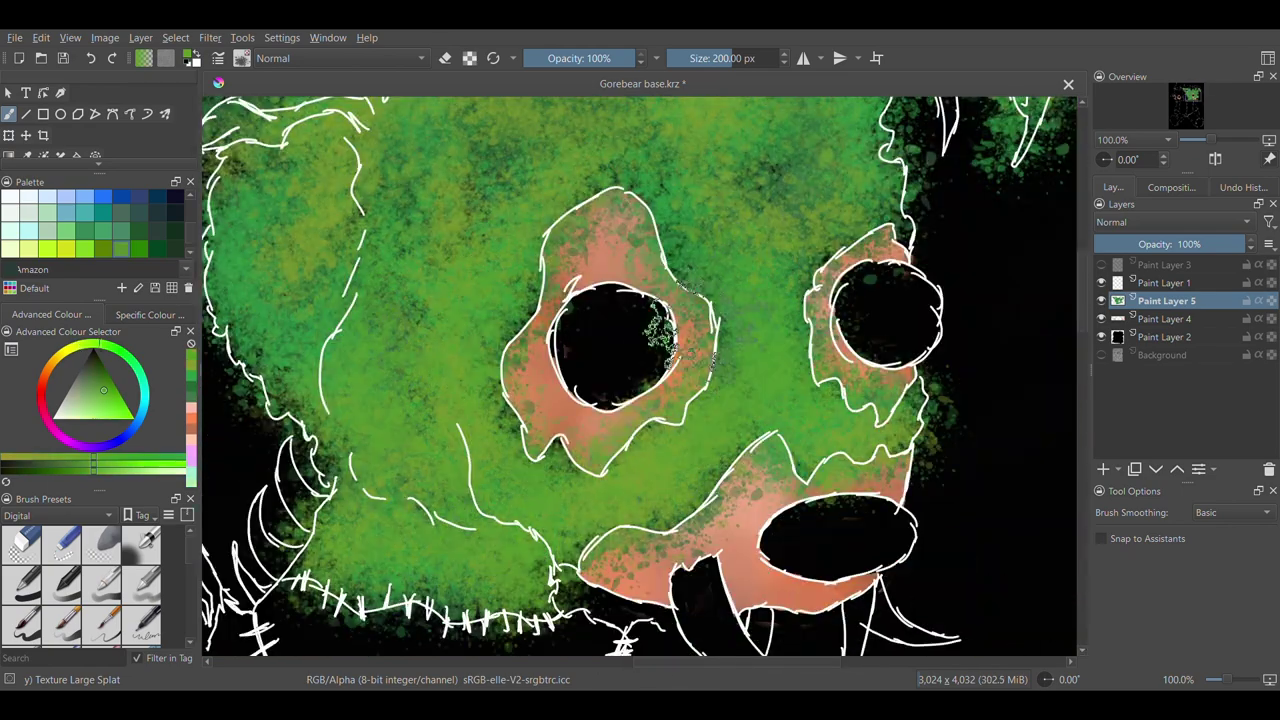
{"action": "left_click_drag", "start_coordinate": [235, 325], "coordinate": [785, 170]}
{"action": "left_click_drag", "start_coordinate": [1083, 318], "coordinate": [1083, 310]}
Splatter vivid green over the right head with the brush at 38% opacity and 304.31 px
{"action": "scroll", "coordinate": [675, 345], "scroll_direction": "up", "scroll_amount": 5}
{"action": "scroll", "coordinate": [92, 230], "scroll_direction": "down", "scroll_amount": 2}
{"action": "left_click", "coordinate": [29, 249]}
{"action": "left_click", "coordinate": [566, 58]}
{"action": "left_click", "coordinate": [742, 58]}
{"action": "mouse_move", "coordinate": [600, 205]}
{"action": "left_mouse_down"}
{"action": "mouse_move", "coordinate": [725, 370]}
{"action": "mouse_move", "coordinate": [640, 300]}
{"action": "left_mouse_up"}
{"action": "left_click_drag", "start_coordinate": [1082, 252], "coordinate": [1082, 304]}
{"action": "left_click_drag", "start_coordinate": [700, 310], "coordinate": [945, 425]}
{"action": "left_click_drag", "start_coordinate": [649, 662], "coordinate": [758, 662]}
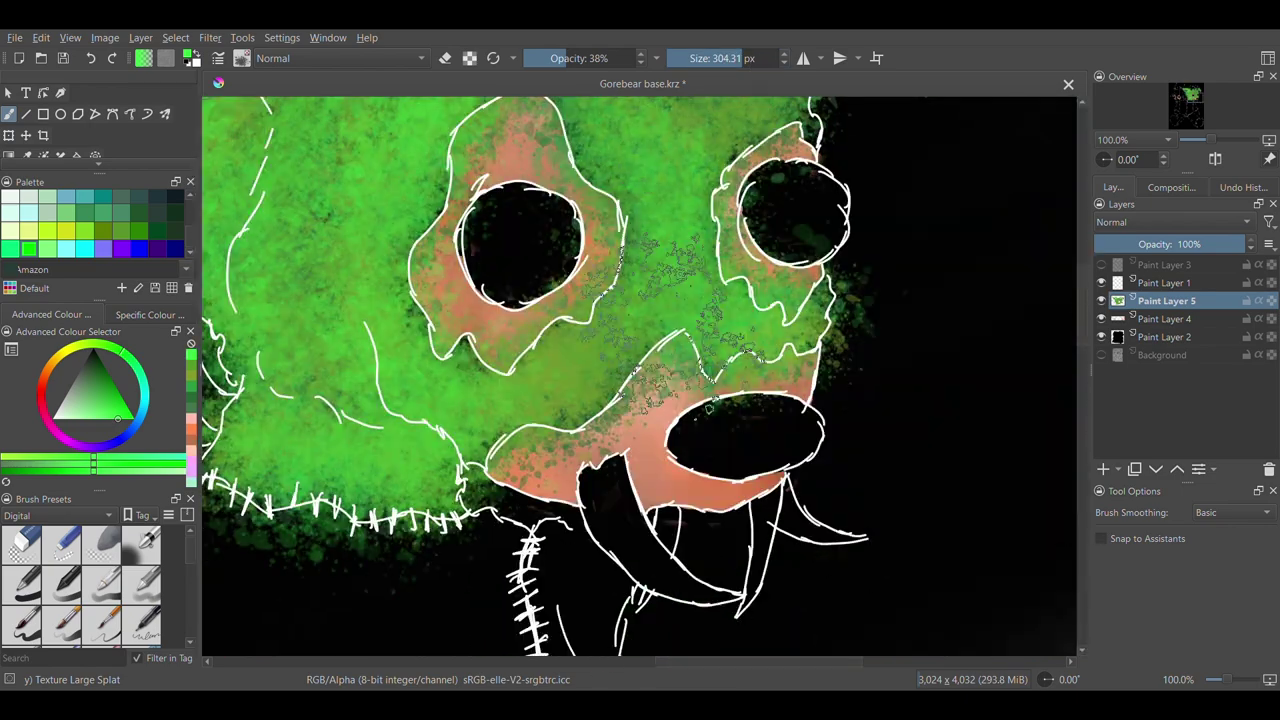
{"action": "left_click_drag", "start_coordinate": [650, 340], "coordinate": [800, 240]}
{"action": "left_click_drag", "start_coordinate": [1082, 304], "coordinate": [1082, 262]}
{"action": "left_click_drag", "start_coordinate": [650, 340], "coordinate": [740, 300]}
Splatter light green highlights over the right head's face and cheek
{"action": "left_click", "coordinate": [47, 249]}
{"action": "mouse_move", "coordinate": [340, 250]}
{"action": "left_mouse_down"}
{"action": "mouse_move", "coordinate": [757, 140]}
{"action": "mouse_move", "coordinate": [688, 580]}
{"action": "mouse_move", "coordinate": [500, 400]}
{"action": "left_mouse_up"}
{"action": "left_click_drag", "start_coordinate": [700, 664], "coordinate": [573, 664]}
{"action": "mouse_move", "coordinate": [620, 200]}
{"action": "left_mouse_down"}
{"action": "mouse_move", "coordinate": [734, 425]}
{"action": "mouse_move", "coordinate": [950, 480]}
{"action": "left_mouse_up"}
{"action": "left_click_drag", "start_coordinate": [1082, 284], "coordinate": [1082, 317]}
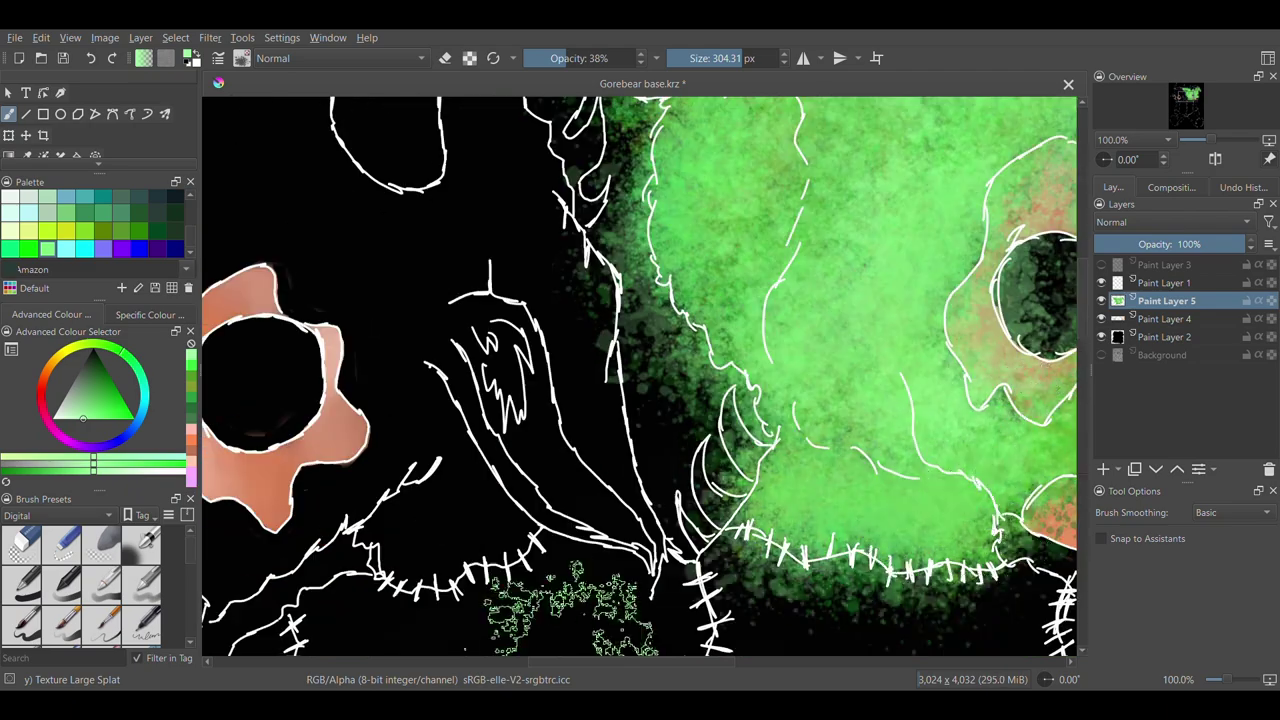
Splatter a darker green over the right head's ear, forehead and cheek with the brush at 29% opacity
{"action": "left_click_drag", "start_coordinate": [650, 662], "coordinate": [719, 662]}
{"action": "left_click", "coordinate": [66, 213]}
{"action": "left_click", "coordinate": [556, 58]}
{"action": "left_click_drag", "start_coordinate": [530, 270], "coordinate": [500, 372]}
{"action": "left_click_drag", "start_coordinate": [1082, 307], "coordinate": [1082, 273]}
{"action": "left_click_drag", "start_coordinate": [440, 150], "coordinate": [330, 300]}
{"action": "left_click", "coordinate": [117, 390]}
{"action": "mouse_move", "coordinate": [450, 340]}
{"action": "left_mouse_down"}
{"action": "mouse_move", "coordinate": [700, 428]}
{"action": "mouse_move", "coordinate": [500, 240]}
{"action": "left_mouse_up"}
{"action": "left_click_drag", "start_coordinate": [692, 663], "coordinate": [628, 664]}
{"action": "left_click_drag", "start_coordinate": [790, 310], "coordinate": [820, 500]}
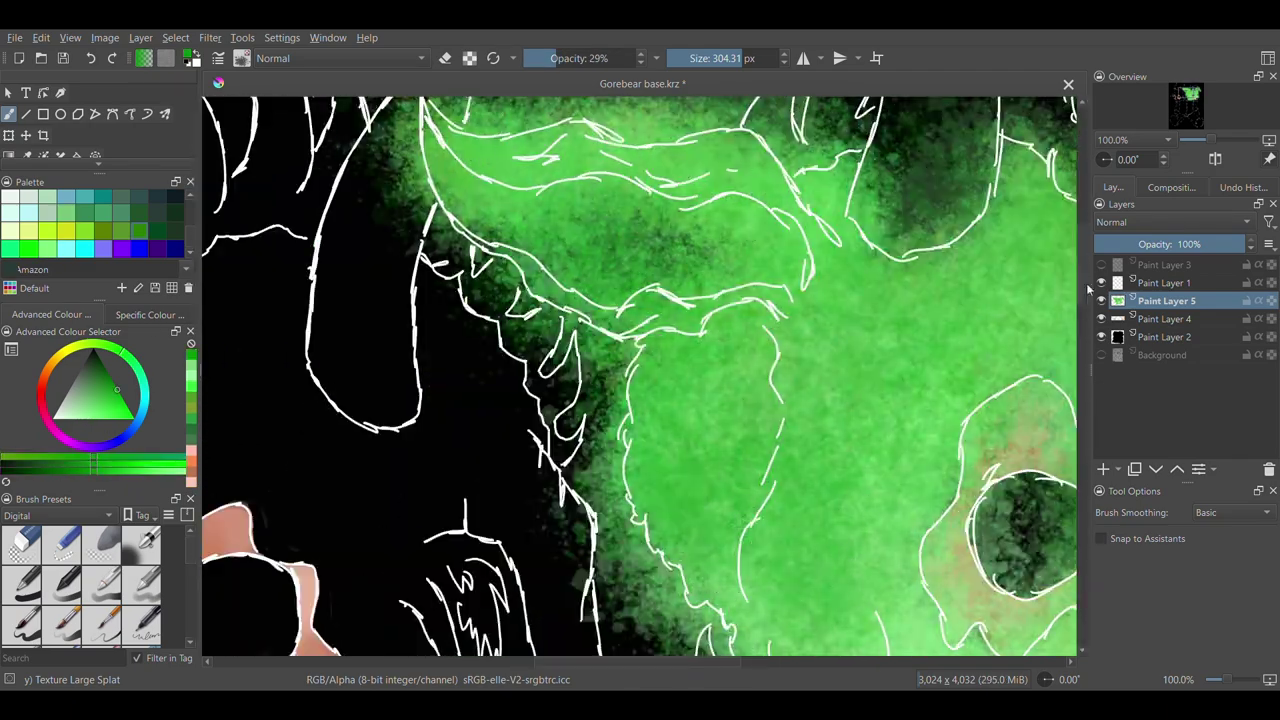
Even out the green splatter across the rest of the right head's face and around its eyes
{"action": "left_click_drag", "start_coordinate": [1083, 305], "coordinate": [1083, 339]}
{"action": "left_click_drag", "start_coordinate": [780, 430], "coordinate": [970, 440]}
{"action": "left_click_drag", "start_coordinate": [586, 664], "coordinate": [686, 664]}
{"action": "left_click_drag", "start_coordinate": [845, 150], "coordinate": [810, 395]}
{"action": "left_click_drag", "start_coordinate": [1083, 325], "coordinate": [1083, 286]}
{"action": "left_click_drag", "start_coordinate": [1000, 410], "coordinate": [1003, 355]}
{"action": "left_click_drag", "start_coordinate": [765, 400], "coordinate": [775, 530]}
{"action": "left_click_drag", "start_coordinate": [1083, 255], "coordinate": [1083, 289]}
{"action": "left_click_drag", "start_coordinate": [548, 375], "coordinate": [558, 395]}
Erase the green from both eyes and their orange patches on the right head using the Eraser Small preset at 25 px
{"action": "left_click", "coordinate": [61, 545]}
{"action": "left_click_drag", "start_coordinate": [573, 252], "coordinate": [569, 398]}
{"action": "mouse_move", "coordinate": [572, 308]}
{"action": "left_mouse_down"}
{"action": "mouse_move", "coordinate": [585, 397]}
{"action": "mouse_move", "coordinate": [670, 380]}
{"action": "left_mouse_up"}
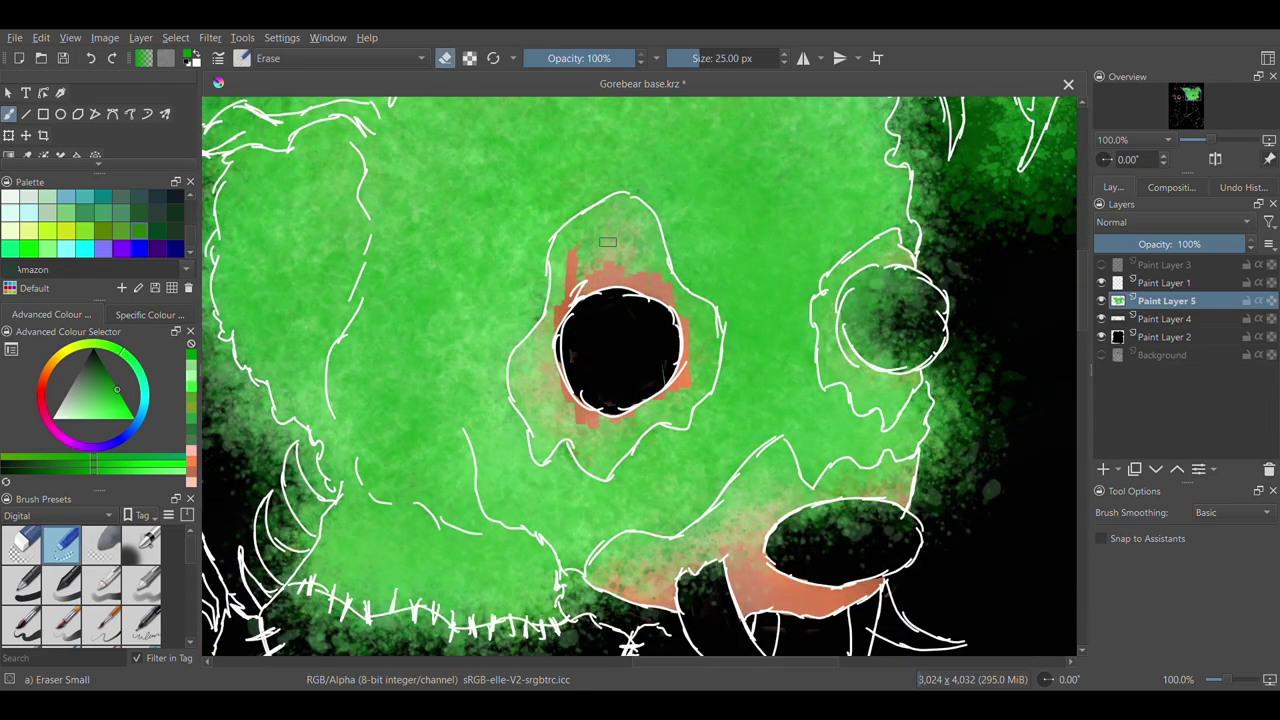
{"action": "mouse_move", "coordinate": [553, 256]}
{"action": "left_mouse_down"}
{"action": "mouse_move", "coordinate": [556, 380]}
{"action": "mouse_move", "coordinate": [526, 419]}
{"action": "mouse_move", "coordinate": [530, 354]}
{"action": "mouse_move", "coordinate": [574, 408]}
{"action": "mouse_move", "coordinate": [612, 417]}
{"action": "mouse_move", "coordinate": [696, 337]}
{"action": "left_mouse_up"}
{"action": "left_click_drag", "start_coordinate": [608, 231], "coordinate": [645, 262]}
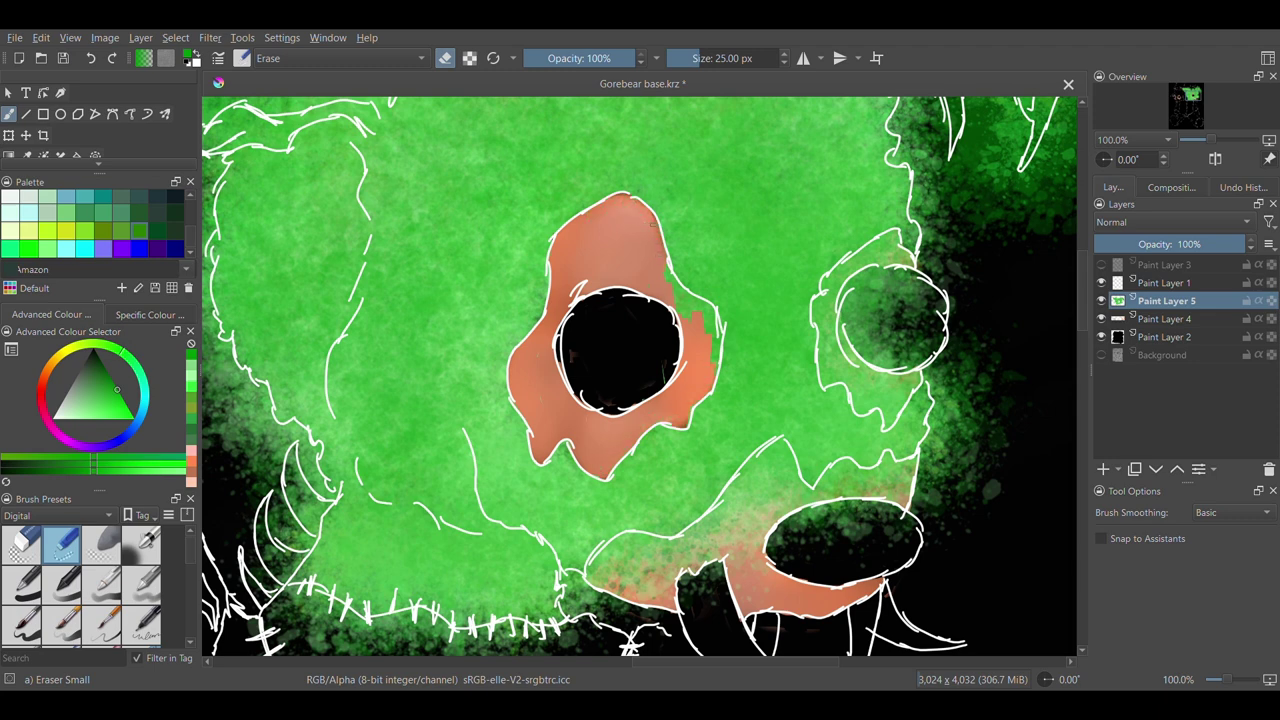
{"action": "mouse_move", "coordinate": [840, 300]}
{"action": "left_mouse_down"}
{"action": "mouse_move", "coordinate": [885, 313]}
{"action": "mouse_move", "coordinate": [931, 332]}
{"action": "mouse_move", "coordinate": [870, 293]}
{"action": "mouse_move", "coordinate": [910, 310]}
{"action": "mouse_move", "coordinate": [890, 389]}
{"action": "left_mouse_up"}
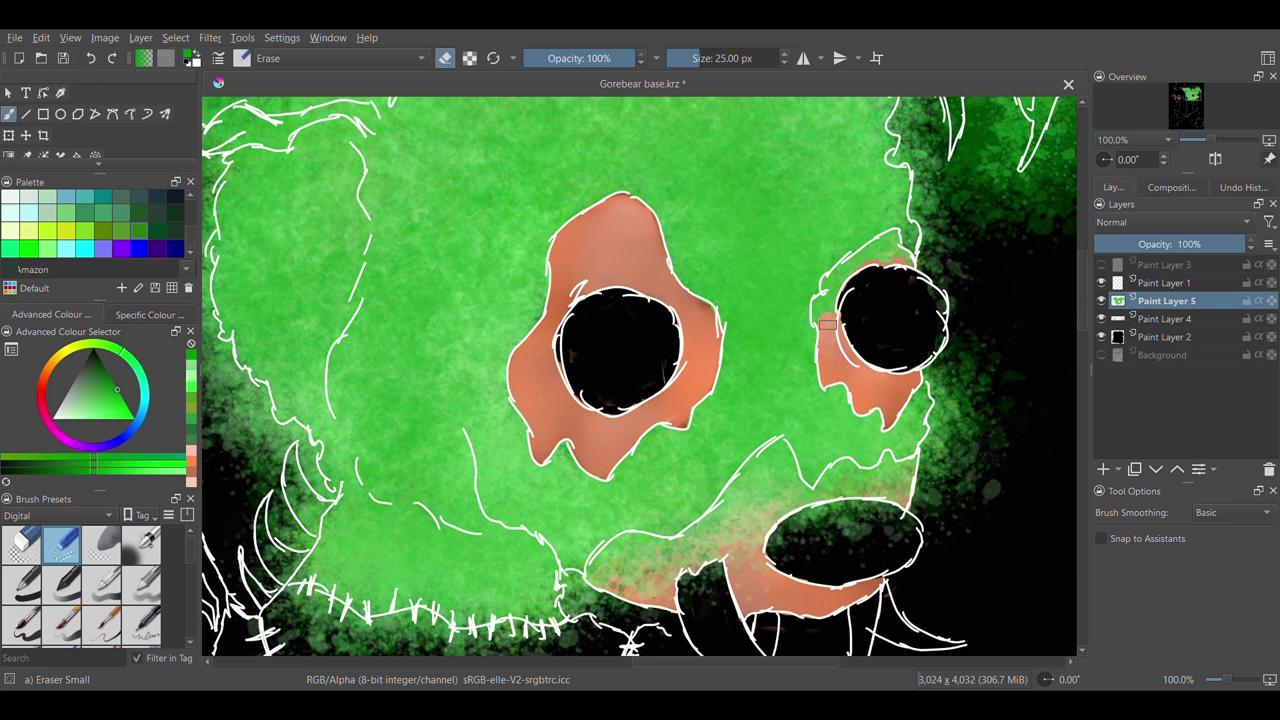
{"action": "left_click_drag", "start_coordinate": [846, 285], "coordinate": [828, 270]}
Erase the green from the right head's orange muzzle patch and nose, and from the cheek spikes with a 12.52 px eraser
{"action": "mouse_move", "coordinate": [772, 535]}
{"action": "left_mouse_down"}
{"action": "mouse_move", "coordinate": [887, 501]}
{"action": "mouse_move", "coordinate": [908, 476]}
{"action": "mouse_move", "coordinate": [888, 496]}
{"action": "mouse_move", "coordinate": [890, 460]}
{"action": "mouse_move", "coordinate": [866, 492]}
{"action": "left_mouse_up"}
{"action": "key", "text": "ctrl+z"}
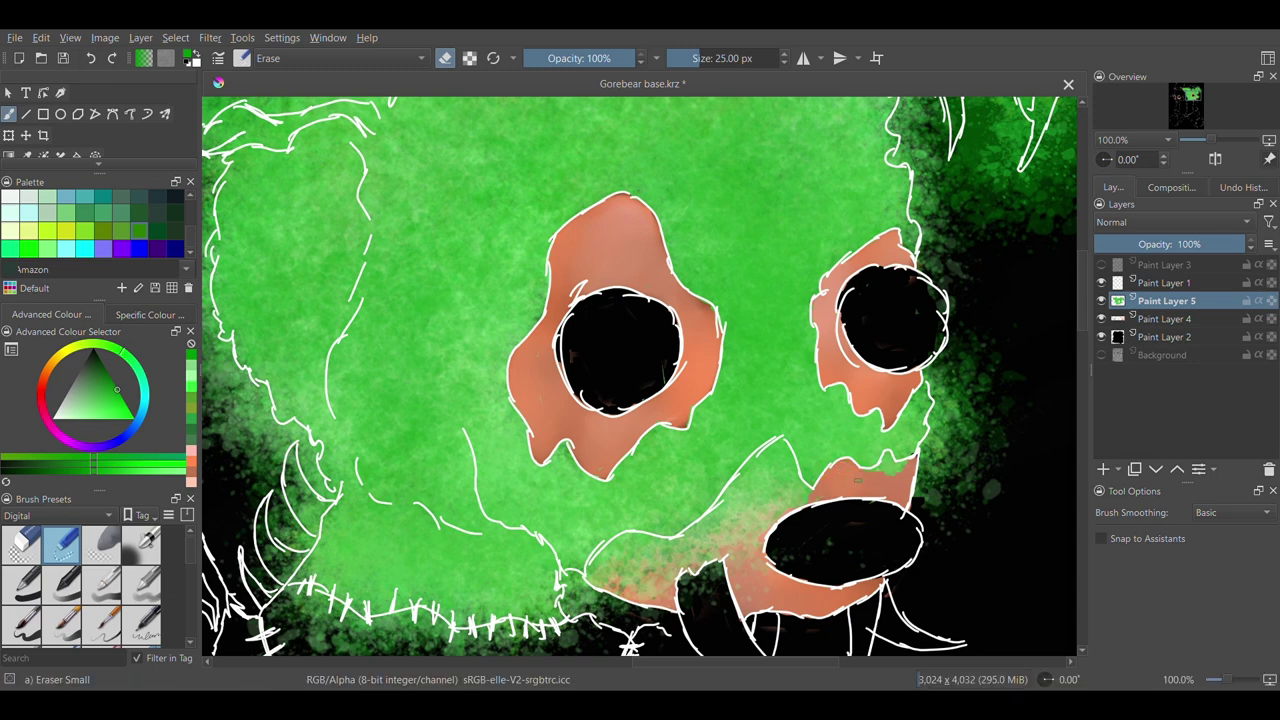
{"action": "mouse_move", "coordinate": [735, 555]}
{"action": "left_mouse_down"}
{"action": "mouse_move", "coordinate": [703, 521]}
{"action": "mouse_move", "coordinate": [736, 487]}
{"action": "left_mouse_up"}
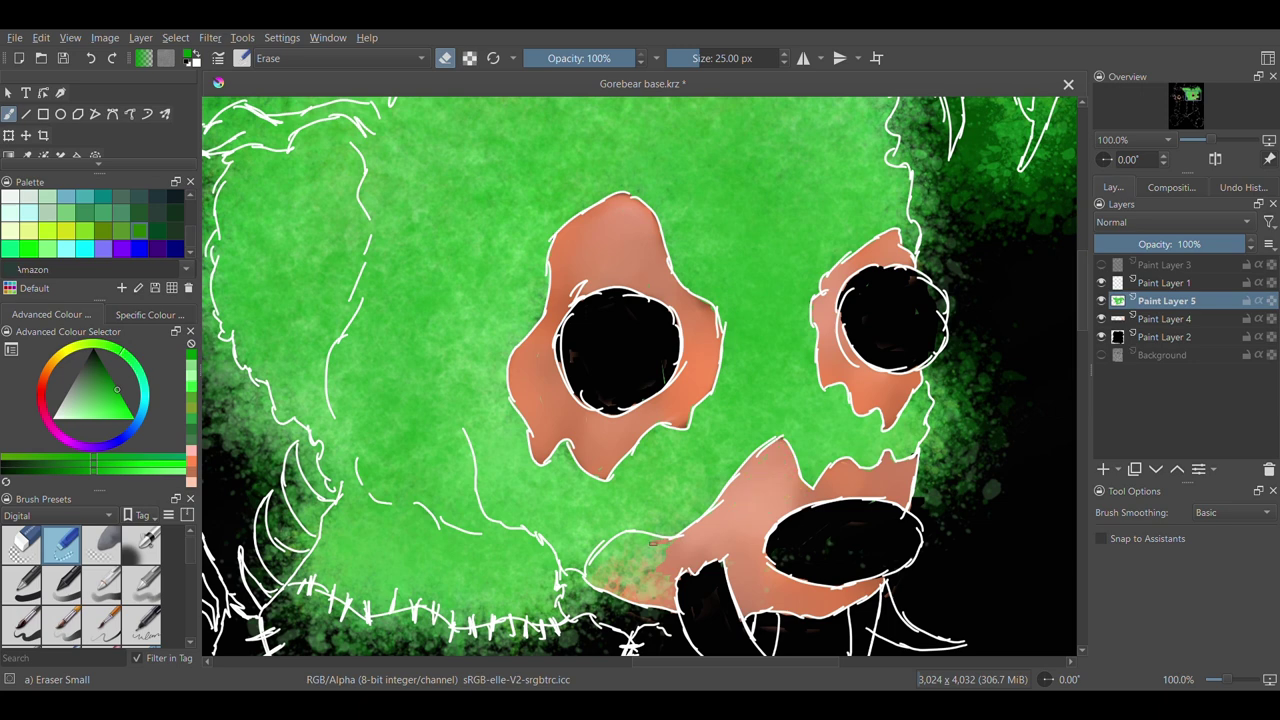
{"action": "mouse_move", "coordinate": [618, 588]}
{"action": "left_mouse_down"}
{"action": "mouse_move", "coordinate": [655, 595]}
{"action": "mouse_move", "coordinate": [632, 548]}
{"action": "left_mouse_up"}
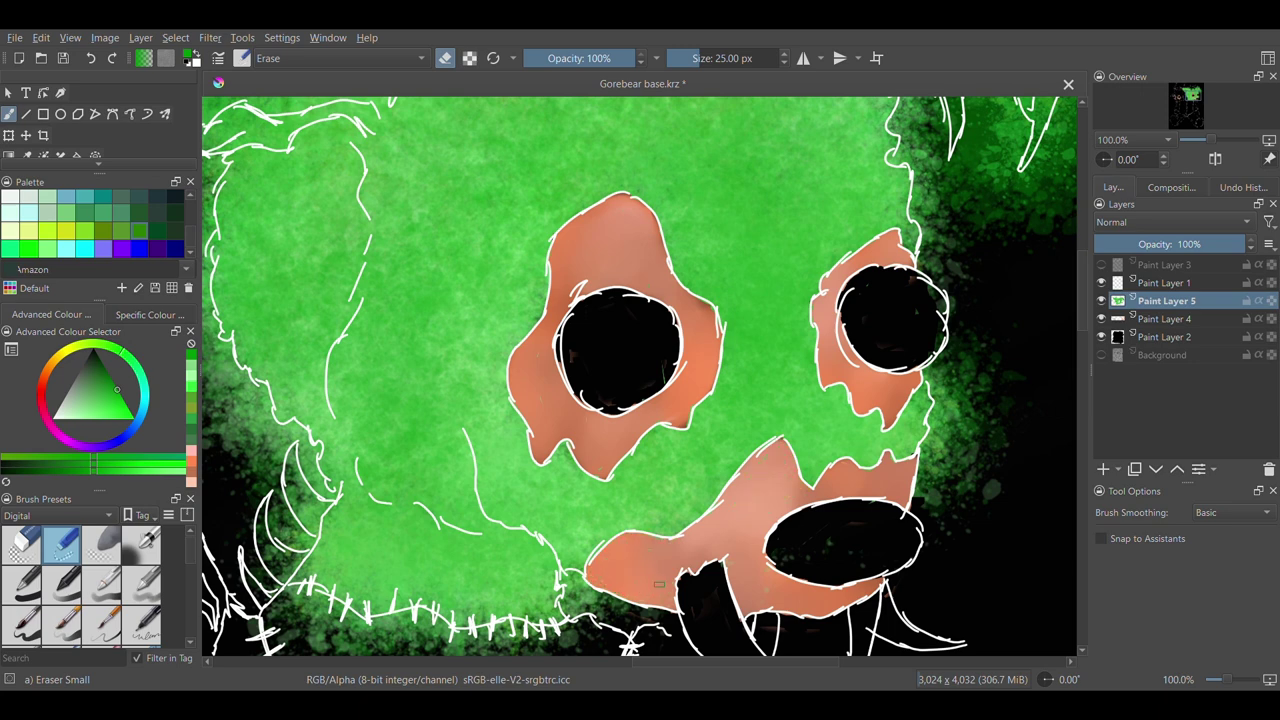
{"action": "left_click", "coordinate": [692, 58]}
{"action": "left_click_drag", "start_coordinate": [291, 481], "coordinate": [296, 502]}
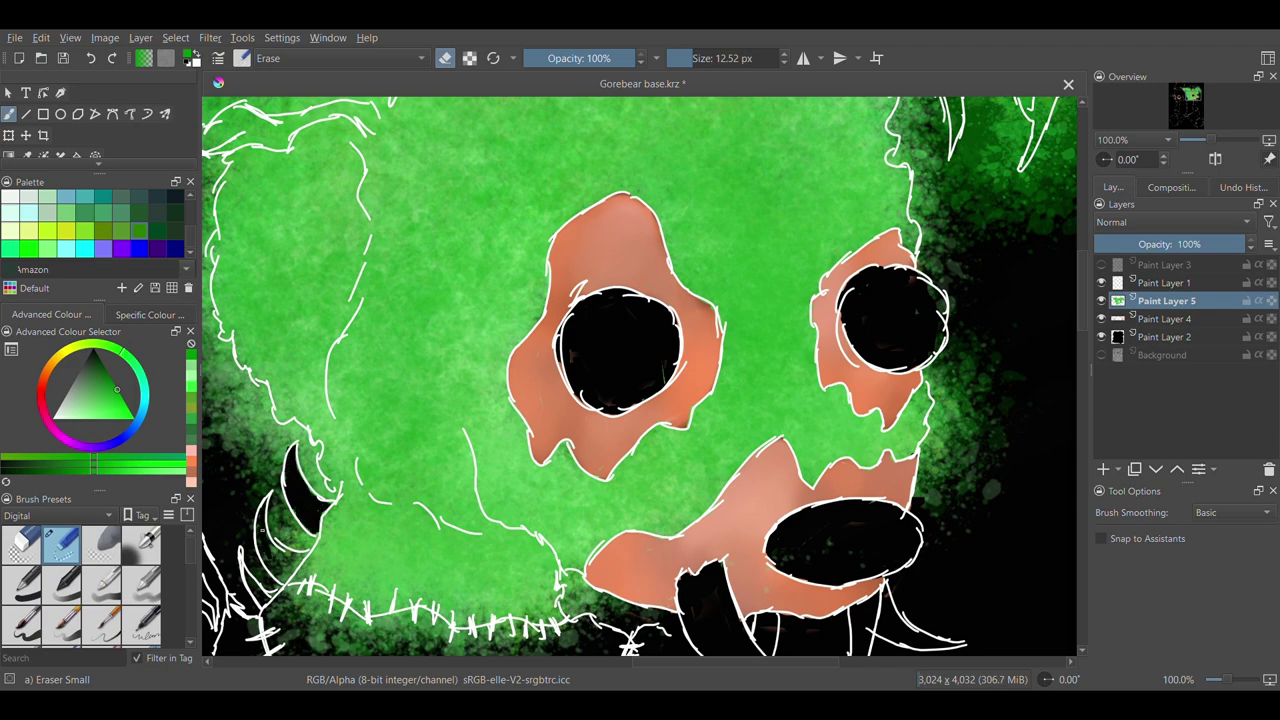
Erase green from the far ear's inner strip and along the edges of the curved strands above the forehead
{"action": "scroll", "coordinate": [944, 333], "scroll_direction": "up", "scroll_amount": 5}
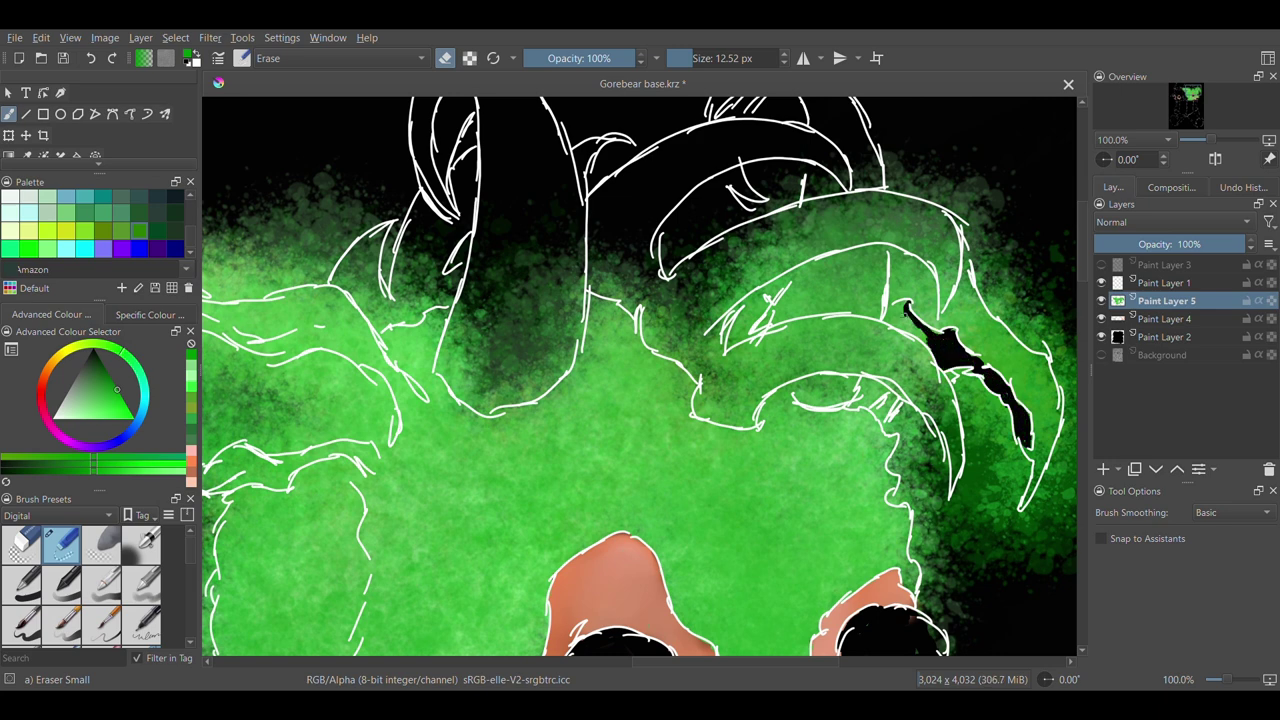
{"action": "left_click_drag", "start_coordinate": [890, 319], "coordinate": [930, 343]}
{"action": "left_click_drag", "start_coordinate": [887, 391], "coordinate": [874, 398]}
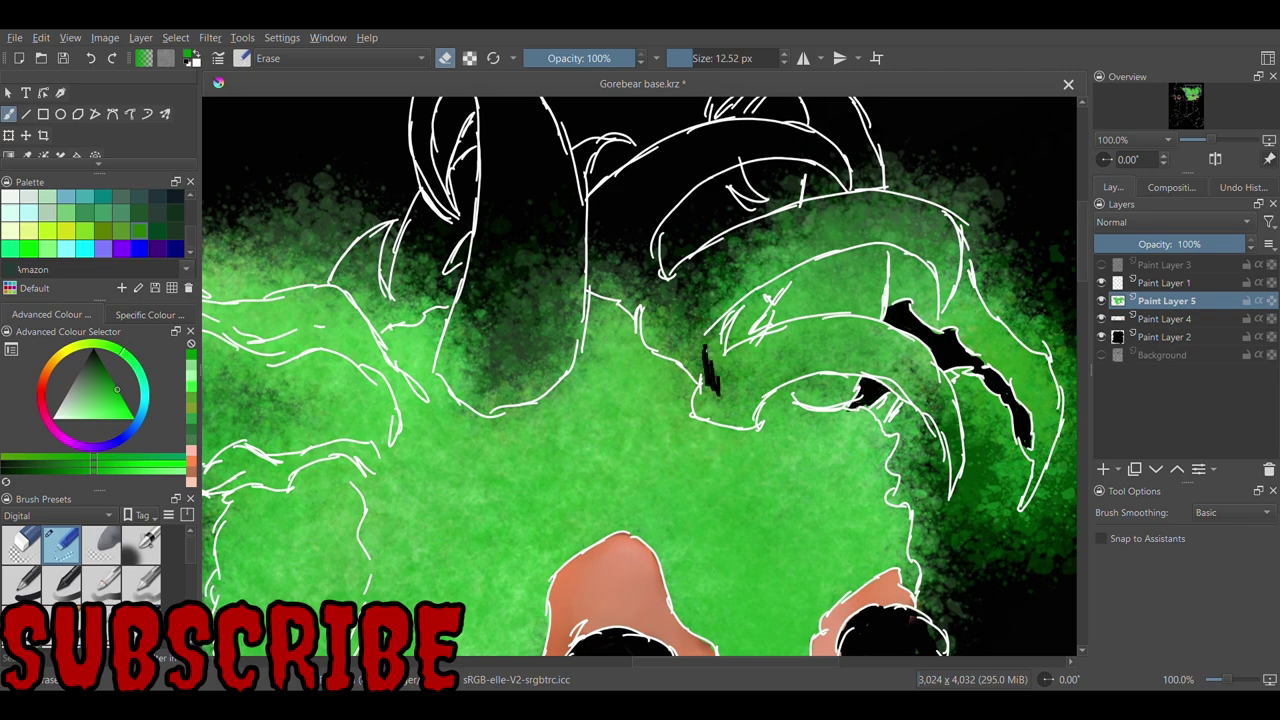
{"action": "left_click_drag", "start_coordinate": [708, 380], "coordinate": [722, 318]}
{"action": "left_click_drag", "start_coordinate": [774, 272], "coordinate": [870, 239]}
{"action": "left_click_drag", "start_coordinate": [938, 248], "coordinate": [950, 290]}
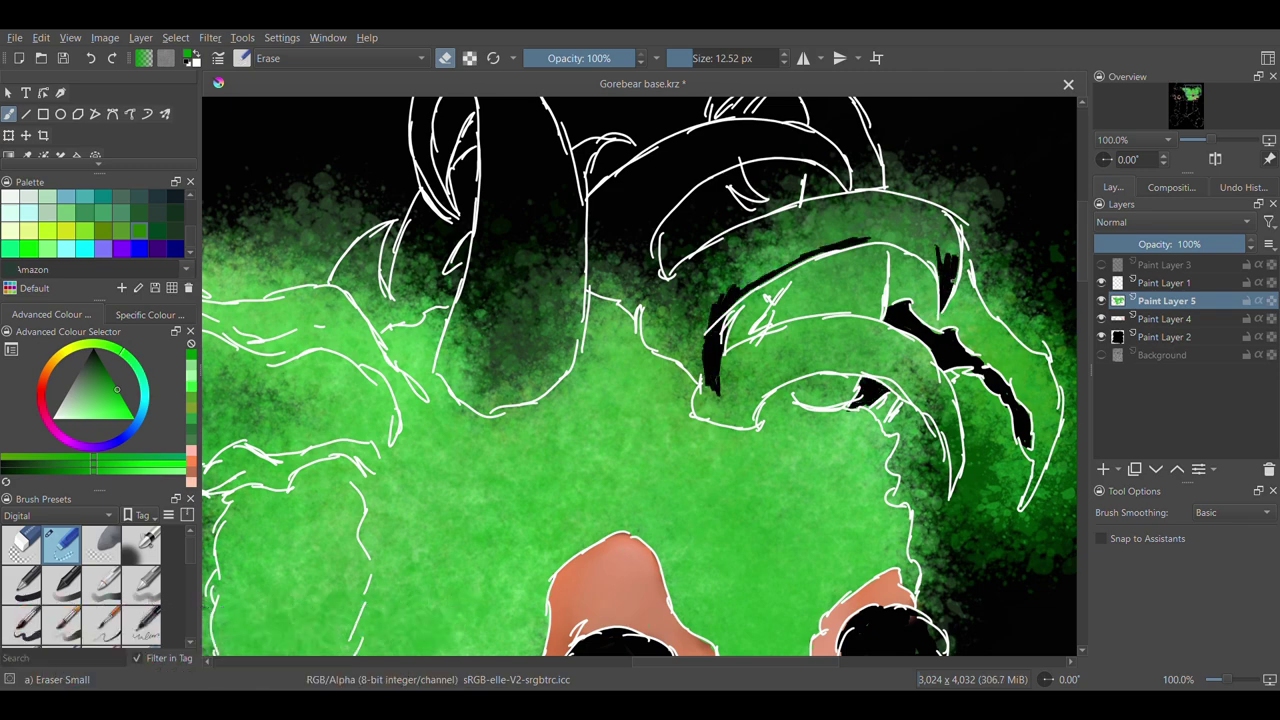
{"action": "mouse_move", "coordinate": [884, 239]}
{"action": "left_mouse_down"}
{"action": "mouse_move", "coordinate": [928, 214]}
{"action": "mouse_move", "coordinate": [946, 248]}
{"action": "left_mouse_up"}
Clear the remaining green from inside and between the curved strands above the right head's forehead
{"action": "left_click_drag", "start_coordinate": [684, 274], "coordinate": [778, 224]}
{"action": "mouse_move", "coordinate": [690, 296]}
{"action": "left_mouse_down"}
{"action": "mouse_move", "coordinate": [779, 256]}
{"action": "mouse_move", "coordinate": [742, 284]}
{"action": "mouse_move", "coordinate": [786, 232]}
{"action": "mouse_move", "coordinate": [856, 238]}
{"action": "mouse_move", "coordinate": [874, 193]}
{"action": "mouse_move", "coordinate": [839, 218]}
{"action": "mouse_move", "coordinate": [917, 242]}
{"action": "left_mouse_up"}
{"action": "mouse_move", "coordinate": [770, 315]}
{"action": "left_mouse_down"}
{"action": "mouse_move", "coordinate": [807, 255]}
{"action": "mouse_move", "coordinate": [821, 312]}
{"action": "mouse_move", "coordinate": [883, 300]}
{"action": "mouse_move", "coordinate": [813, 337]}
{"action": "mouse_move", "coordinate": [868, 341]}
{"action": "left_mouse_up"}
{"action": "left_click_drag", "start_coordinate": [788, 378], "coordinate": [848, 388]}
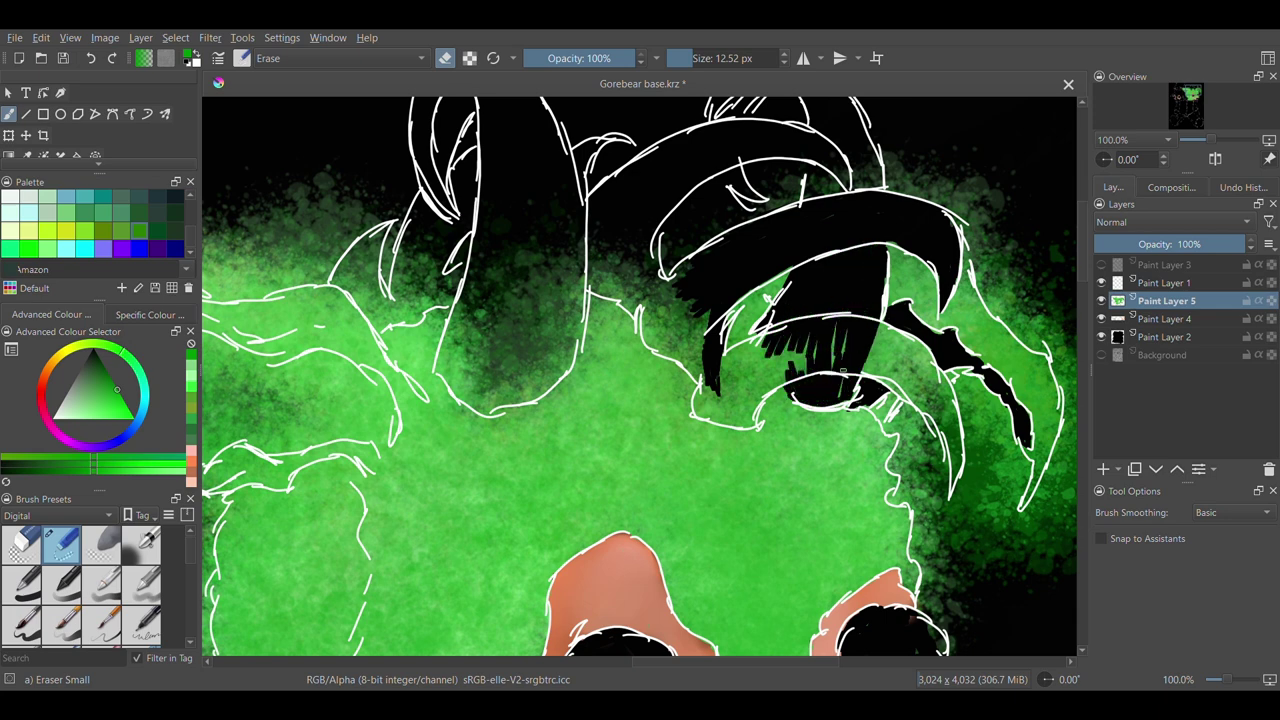
{"action": "left_click_drag", "start_coordinate": [784, 342], "coordinate": [722, 398]}
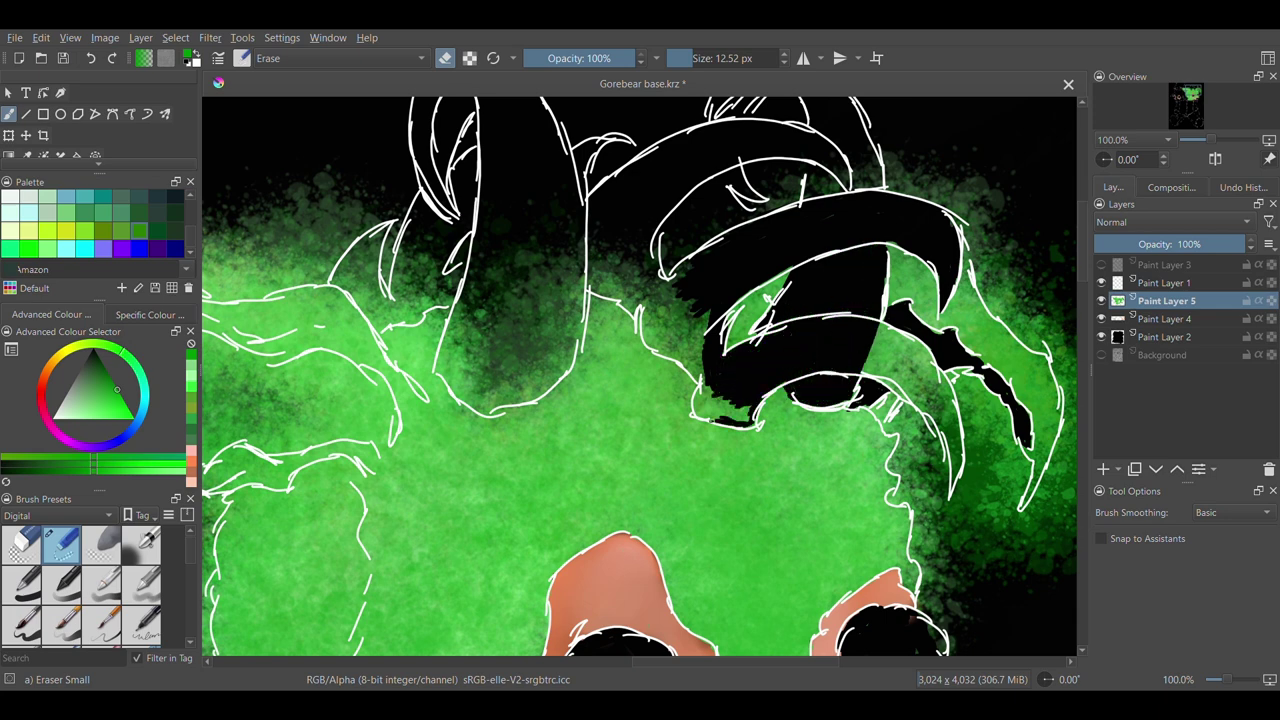
{"action": "mouse_move", "coordinate": [952, 448]}
{"action": "left_mouse_down"}
{"action": "mouse_move", "coordinate": [886, 376]}
{"action": "mouse_move", "coordinate": [927, 367]}
{"action": "left_mouse_up"}
Erase the green from the right head's large horn and from the background on both sides of its base
{"action": "mouse_move", "coordinate": [703, 356]}
{"action": "left_mouse_down"}
{"action": "mouse_move", "coordinate": [650, 330]}
{"action": "mouse_move", "coordinate": [680, 310]}
{"action": "mouse_move", "coordinate": [650, 260]}
{"action": "mouse_move", "coordinate": [600, 290]}
{"action": "mouse_move", "coordinate": [605, 266]}
{"action": "left_mouse_up"}
{"action": "left_click_drag", "start_coordinate": [470, 278], "coordinate": [581, 307]}
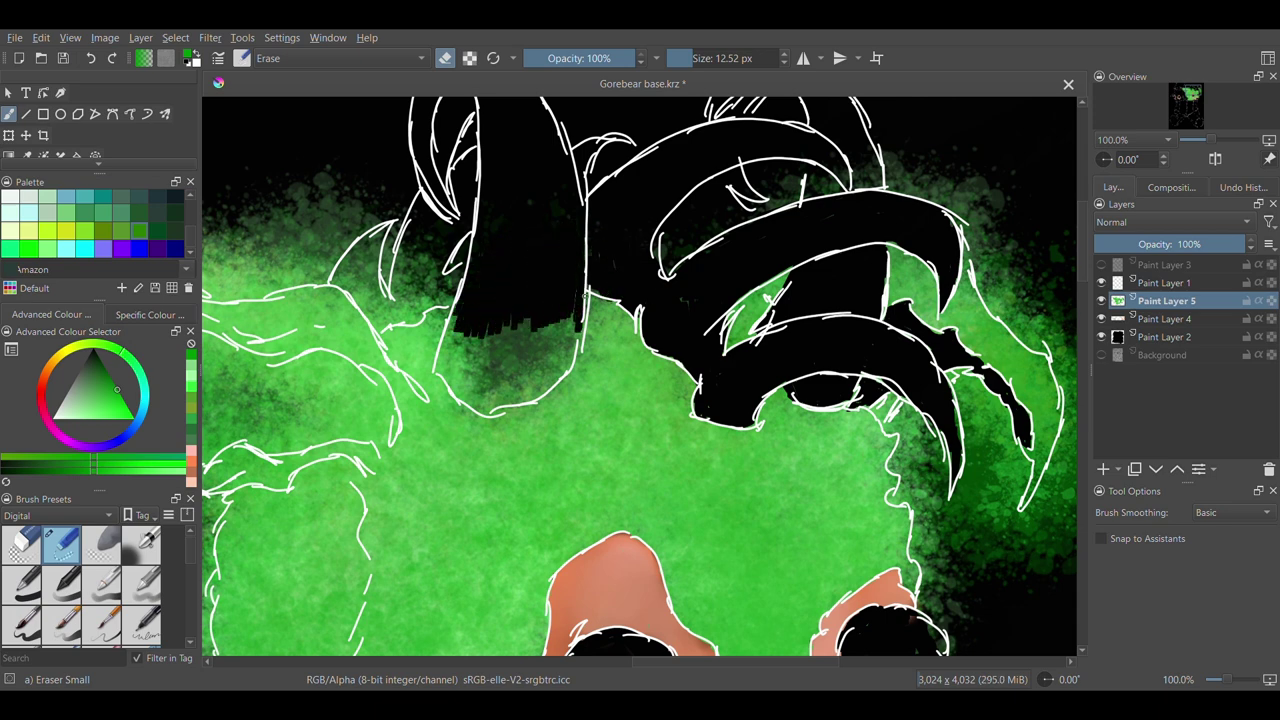
{"action": "mouse_move", "coordinate": [450, 360]}
{"action": "left_mouse_down"}
{"action": "mouse_move", "coordinate": [550, 350]}
{"action": "mouse_move", "coordinate": [520, 395]}
{"action": "mouse_move", "coordinate": [530, 390]}
{"action": "left_mouse_up"}
{"action": "left_click_drag", "start_coordinate": [354, 279], "coordinate": [377, 322]}
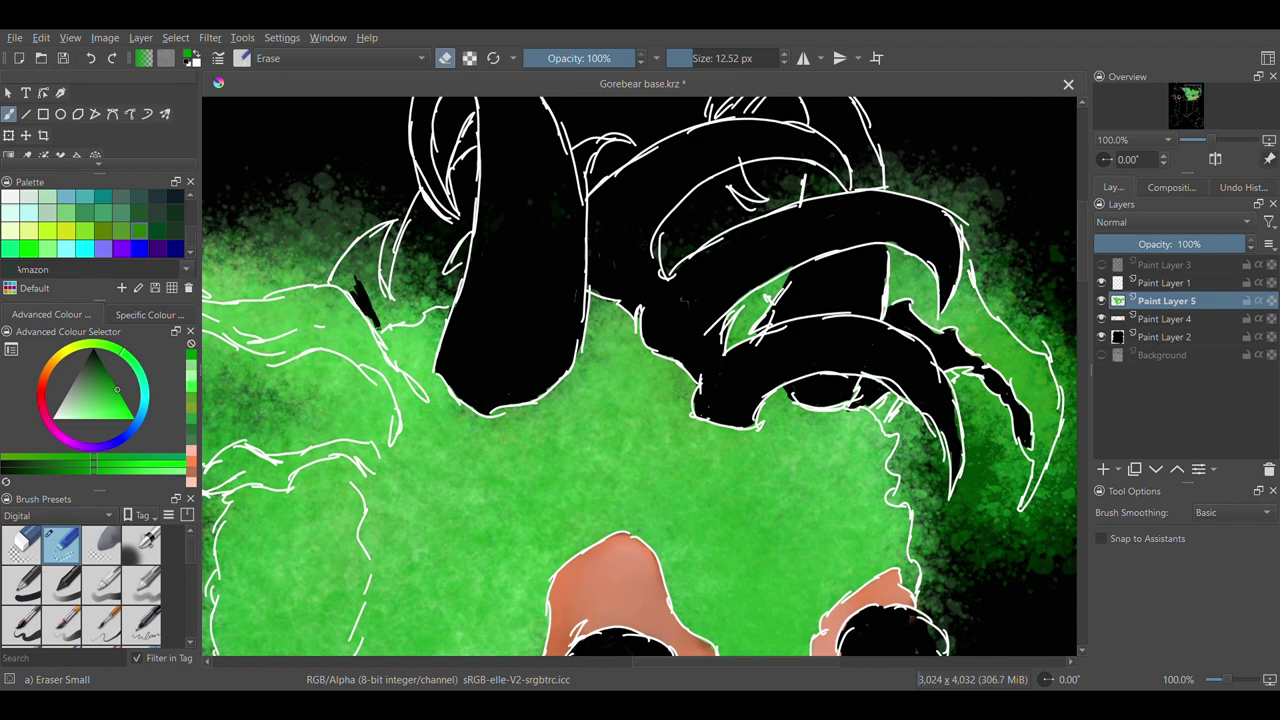
{"action": "mouse_move", "coordinate": [345, 250]}
{"action": "left_mouse_down"}
{"action": "mouse_move", "coordinate": [398, 312]}
{"action": "mouse_move", "coordinate": [425, 262]}
{"action": "mouse_move", "coordinate": [455, 286]}
{"action": "left_mouse_up"}
Erase the green from the inner hollow of the right head's long near ear, following its line art edges
{"action": "left_click_drag", "start_coordinate": [708, 662], "coordinate": [617, 664]}
{"action": "left_click_drag", "start_coordinate": [1082, 240], "coordinate": [1082, 261]}
{"action": "left_click_drag", "start_coordinate": [759, 270], "coordinate": [766, 306]}
{"action": "left_click_drag", "start_coordinate": [768, 237], "coordinate": [768, 242]}
{"action": "mouse_move", "coordinate": [628, 291]}
{"action": "left_mouse_down"}
{"action": "mouse_move", "coordinate": [694, 297]}
{"action": "mouse_move", "coordinate": [582, 283]}
{"action": "mouse_move", "coordinate": [582, 314]}
{"action": "mouse_move", "coordinate": [543, 290]}
{"action": "left_mouse_up"}
{"action": "mouse_move", "coordinate": [508, 246]}
{"action": "left_mouse_down"}
{"action": "mouse_move", "coordinate": [544, 298]}
{"action": "mouse_move", "coordinate": [566, 298]}
{"action": "left_mouse_up"}
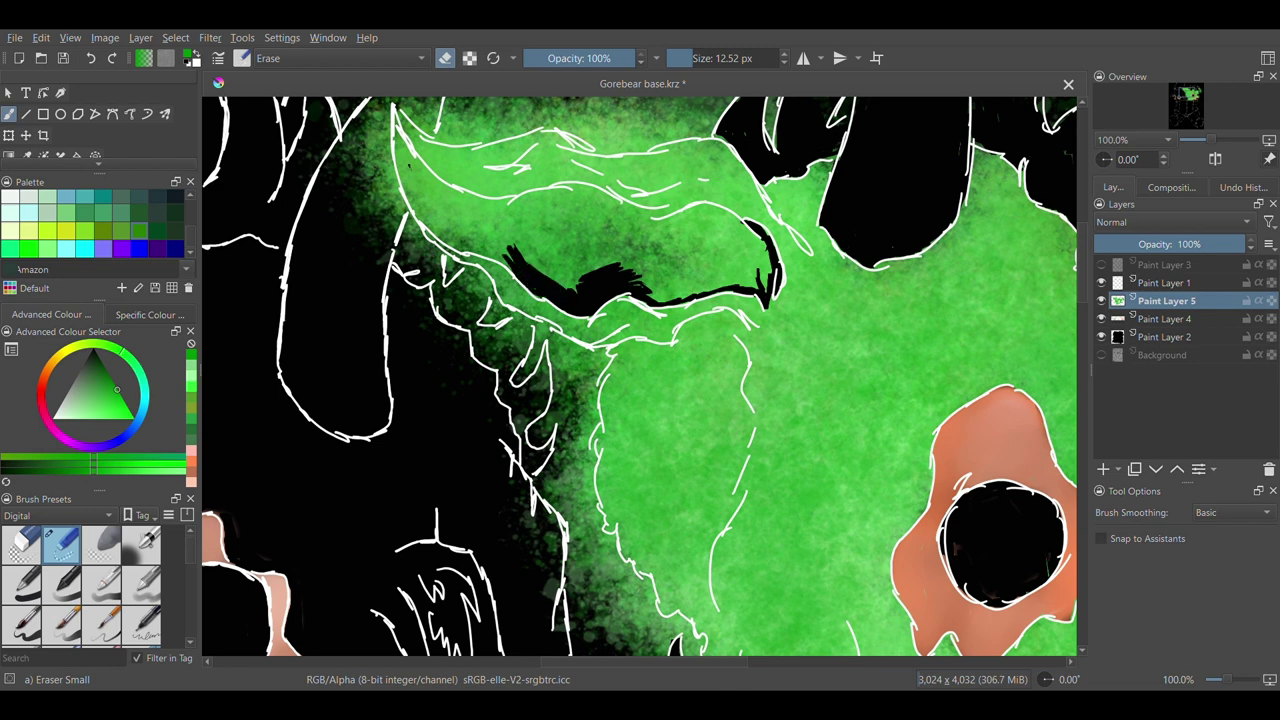
{"action": "left_click_drag", "start_coordinate": [400, 160], "coordinate": [422, 200]}
{"action": "left_click_drag", "start_coordinate": [412, 162], "coordinate": [442, 192]}
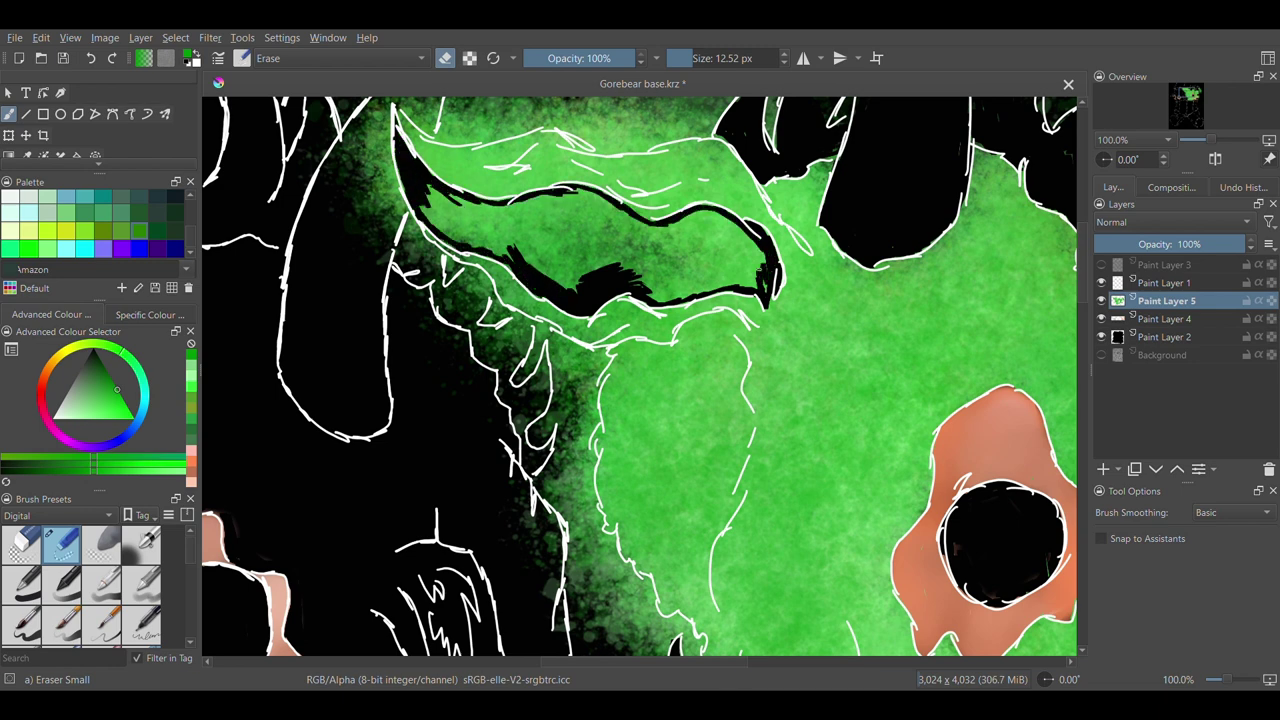
{"action": "left_click_drag", "start_coordinate": [514, 252], "coordinate": [456, 198]}
{"action": "mouse_move", "coordinate": [480, 240]}
{"action": "left_mouse_down"}
{"action": "mouse_move", "coordinate": [452, 228]}
{"action": "mouse_move", "coordinate": [656, 298]}
{"action": "mouse_move", "coordinate": [694, 262]}
{"action": "mouse_move", "coordinate": [752, 245]}
{"action": "left_mouse_up"}
{"action": "mouse_move", "coordinate": [536, 240]}
{"action": "left_mouse_down"}
{"action": "mouse_move", "coordinate": [566, 200]}
{"action": "mouse_move", "coordinate": [606, 228]}
{"action": "mouse_move", "coordinate": [638, 230]}
{"action": "mouse_move", "coordinate": [663, 270]}
{"action": "mouse_move", "coordinate": [672, 228]}
{"action": "mouse_move", "coordinate": [742, 240]}
{"action": "left_mouse_up"}
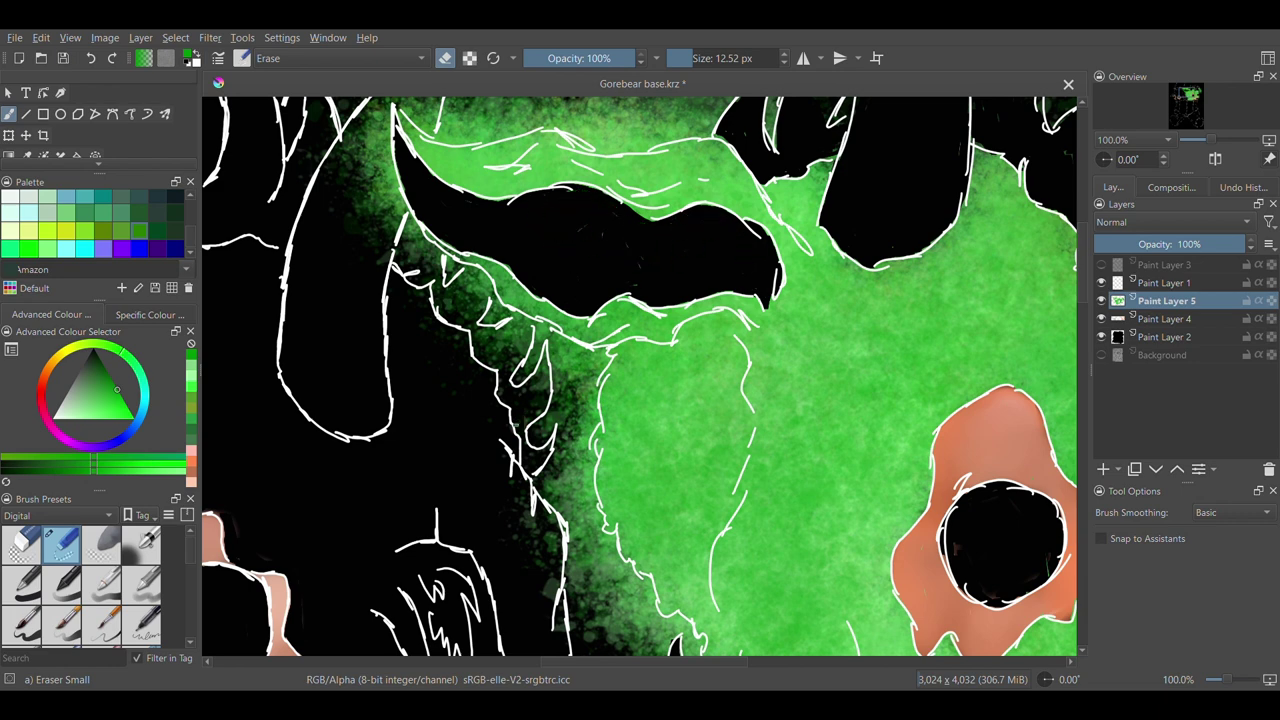
Erase stray green beneath the near ear and beside the face, and undo the last erasure
{"action": "mouse_move", "coordinate": [447, 301]}
{"action": "left_mouse_down"}
{"action": "mouse_move", "coordinate": [477, 275]}
{"action": "mouse_move", "coordinate": [400, 266]}
{"action": "left_mouse_up"}
{"action": "left_click_drag", "start_coordinate": [523, 519], "coordinate": [552, 597]}
{"action": "scroll", "coordinate": [552, 597], "scroll_direction": "up", "scroll_amount": 4}
{"action": "mouse_move", "coordinate": [372, 324]}
{"action": "left_mouse_down"}
{"action": "mouse_move", "coordinate": [346, 382]}
{"action": "mouse_move", "coordinate": [396, 436]}
{"action": "mouse_move", "coordinate": [366, 358]}
{"action": "left_mouse_up"}
{"action": "left_click", "coordinate": [91, 58]}
Splatter a yellow base over the upper arm below the right head with the Texture Large Splat brush
{"action": "key", "text": "ctrl+minus"}
{"action": "key", "text": "ctrl+minus"}
{"action": "scroll", "coordinate": [708, 376], "scroll_direction": "right", "scroll_amount": 3}
{"action": "scroll", "coordinate": [708, 245], "scroll_direction": "down", "scroll_amount": 8}
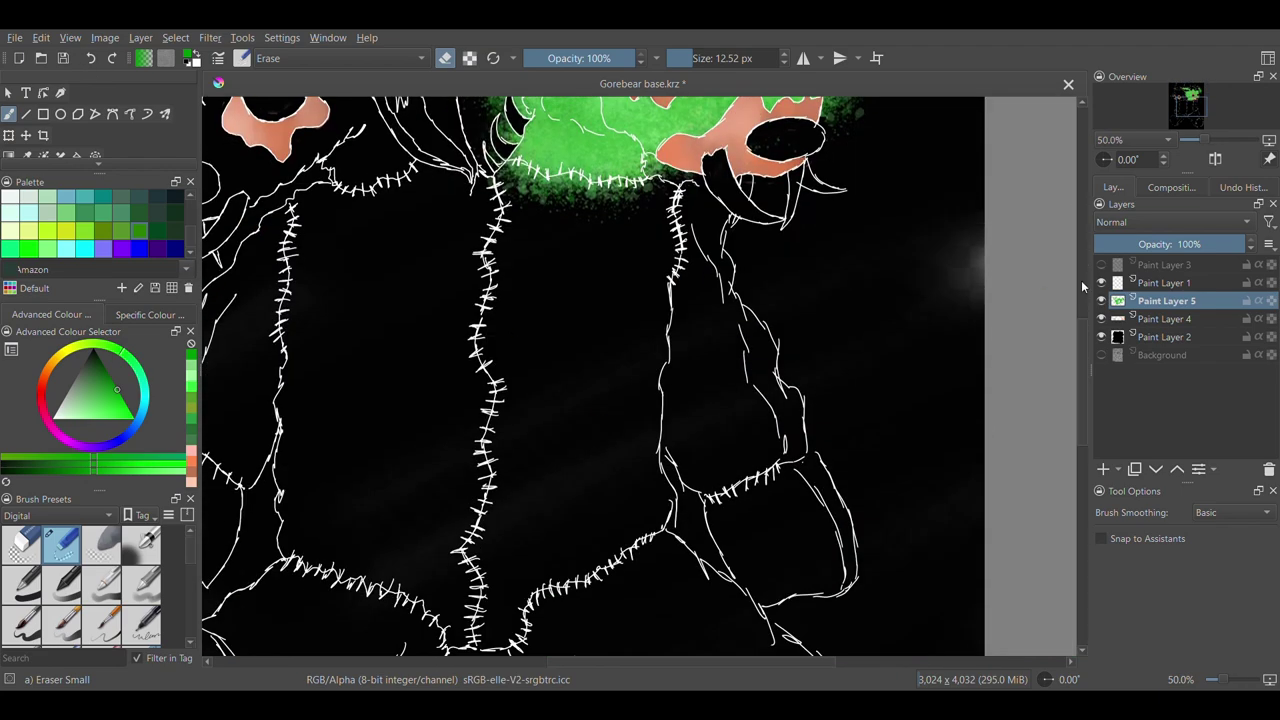
{"action": "key", "text": "slash"}
{"action": "left_click", "coordinate": [66, 351]}
{"action": "left_click", "coordinate": [124, 419]}
{"action": "mouse_move", "coordinate": [706, 393]}
{"action": "left_mouse_down"}
{"action": "mouse_move", "coordinate": [760, 410]}
{"action": "mouse_move", "coordinate": [689, 210]}
{"action": "mouse_move", "coordinate": [714, 436]}
{"action": "left_mouse_up"}
{"action": "left_click", "coordinate": [47, 198]}
{"action": "mouse_move", "coordinate": [683, 256]}
{"action": "left_mouse_down"}
{"action": "mouse_move", "coordinate": [735, 438]}
{"action": "mouse_move", "coordinate": [787, 434]}
{"action": "left_mouse_up"}
Splatter paler yellows over the arm, lowering the brush opacity to 48%
{"action": "left_click", "coordinate": [66, 351]}
{"action": "left_click", "coordinate": [97, 419]}
{"action": "mouse_move", "coordinate": [691, 214]}
{"action": "left_mouse_down"}
{"action": "mouse_move", "coordinate": [791, 449]}
{"action": "mouse_move", "coordinate": [794, 402]}
{"action": "left_mouse_up"}
{"action": "left_click", "coordinate": [74, 419]}
{"action": "left_click", "coordinate": [577, 58]}
{"action": "mouse_move", "coordinate": [711, 354]}
{"action": "left_mouse_down"}
{"action": "mouse_move", "coordinate": [690, 195]}
{"action": "mouse_move", "coordinate": [785, 437]}
{"action": "left_mouse_up"}
Blend deeper and mustard yellow splatter into the whole yellow arm at 48% opacity
{"action": "left_click", "coordinate": [100, 419]}
{"action": "left_click", "coordinate": [74, 457]}
{"action": "left_click", "coordinate": [117, 418]}
{"action": "left_click_drag", "start_coordinate": [697, 217], "coordinate": [746, 429]}
{"action": "left_click", "coordinate": [48, 471]}
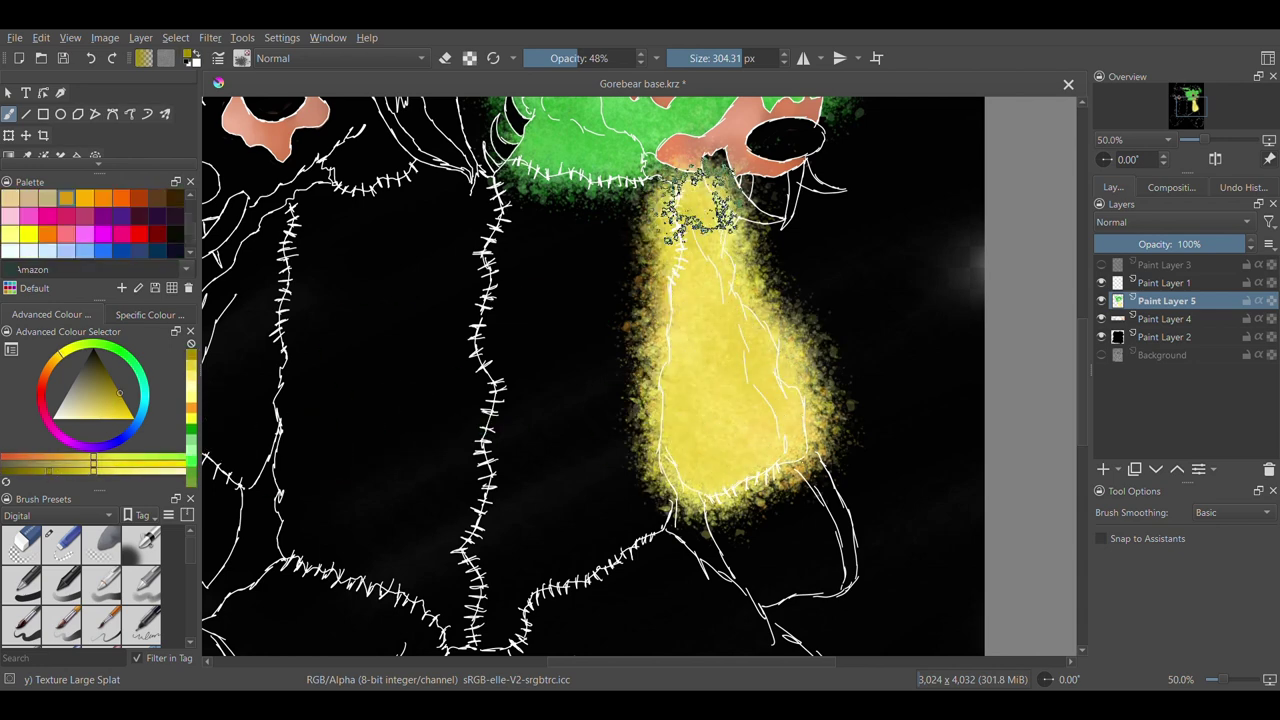
{"action": "left_click_drag", "start_coordinate": [700, 221], "coordinate": [764, 384]}
{"action": "left_click", "coordinate": [110, 404]}
{"action": "left_click_drag", "start_coordinate": [699, 321], "coordinate": [802, 418]}
Erase the yellow spill outside the arm's torso-side edge with the Eraser Small preset
{"action": "left_click", "coordinate": [61, 545]}
{"action": "key", "text": "plus"}
{"action": "key", "text": "plus"}
{"action": "left_click_drag", "start_coordinate": [691, 187], "coordinate": [695, 224]}
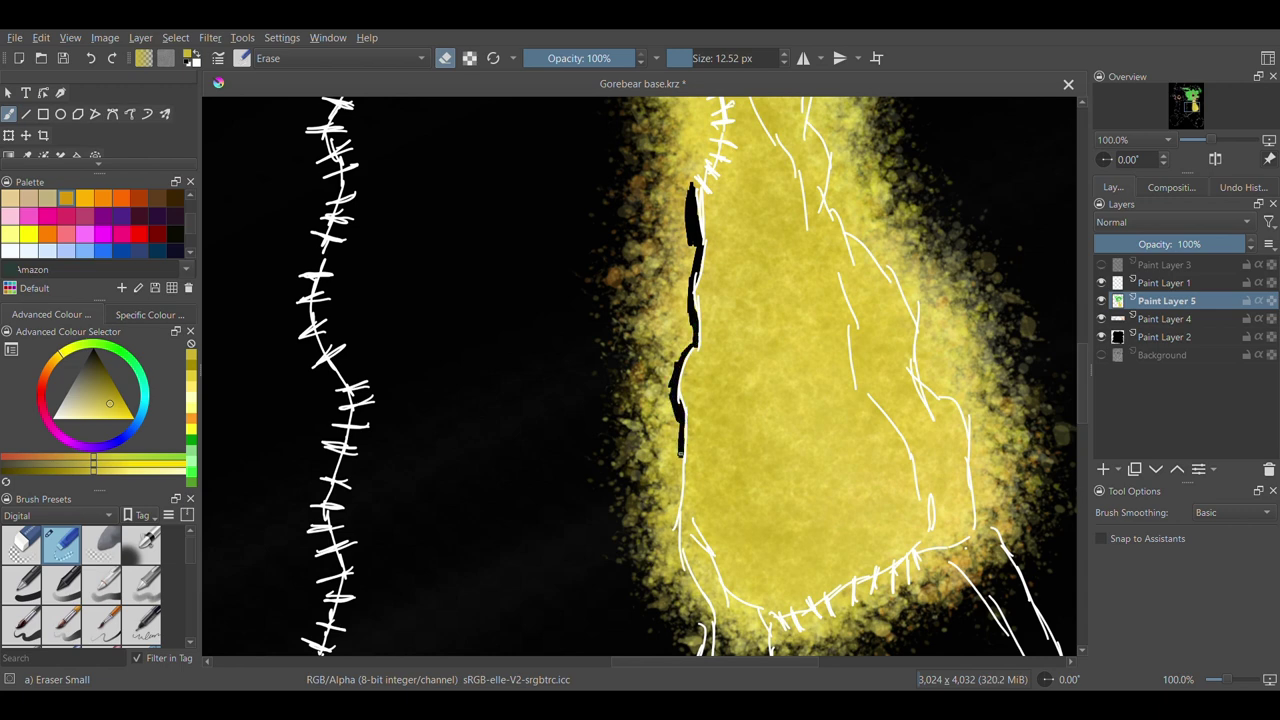
{"action": "mouse_move", "coordinate": [708, 614]}
{"action": "left_mouse_down"}
{"action": "mouse_move", "coordinate": [676, 590]}
{"action": "mouse_move", "coordinate": [652, 594]}
{"action": "left_mouse_up"}
{"action": "left_click", "coordinate": [699, 62]}
{"action": "mouse_move", "coordinate": [640, 185]}
{"action": "left_mouse_down"}
{"action": "mouse_move", "coordinate": [684, 250]}
{"action": "mouse_move", "coordinate": [690, 336]}
{"action": "mouse_move", "coordinate": [655, 590]}
{"action": "mouse_move", "coordinate": [648, 400]}
{"action": "mouse_move", "coordinate": [615, 430]}
{"action": "mouse_move", "coordinate": [679, 321]}
{"action": "left_mouse_up"}
Erase the spill beside the arm's upper inner edge and below the chin stitching with a 13.51 px eraser
{"action": "left_click_drag", "start_coordinate": [1083, 315], "coordinate": [1082, 341]}
{"action": "left_click", "coordinate": [693, 61]}
{"action": "mouse_move", "coordinate": [697, 332]}
{"action": "left_mouse_down"}
{"action": "mouse_move", "coordinate": [693, 376]}
{"action": "mouse_move", "coordinate": [717, 440]}
{"action": "left_mouse_up"}
{"action": "mouse_move", "coordinate": [688, 320]}
{"action": "left_mouse_down"}
{"action": "mouse_move", "coordinate": [668, 488]}
{"action": "mouse_move", "coordinate": [706, 440]}
{"action": "mouse_move", "coordinate": [698, 375]}
{"action": "left_mouse_up"}
{"action": "mouse_move", "coordinate": [420, 265]}
{"action": "left_mouse_down"}
{"action": "mouse_move", "coordinate": [455, 330]}
{"action": "mouse_move", "coordinate": [380, 290]}
{"action": "mouse_move", "coordinate": [459, 316]}
{"action": "left_mouse_up"}
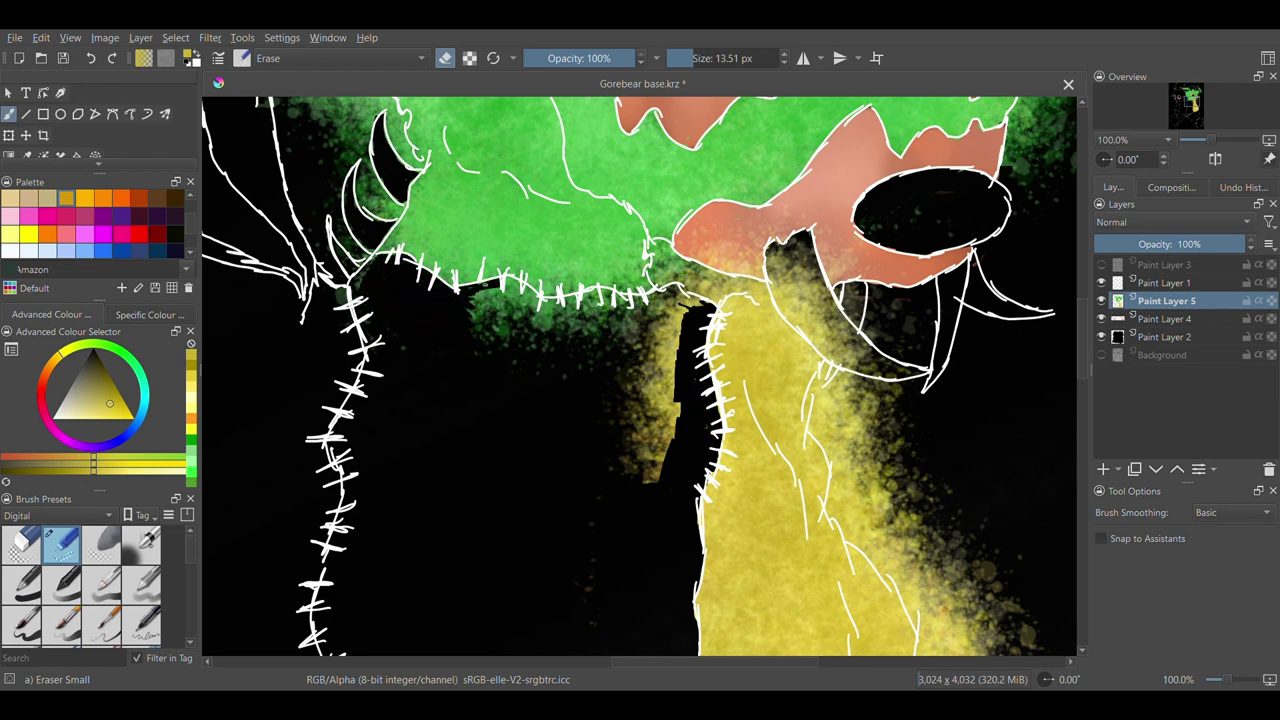
Clear the leftover green below the chin stitching and the yellow from the muzzle patch and long fang
{"action": "mouse_move", "coordinate": [671, 286]}
{"action": "left_mouse_down"}
{"action": "mouse_move", "coordinate": [470, 300]}
{"action": "mouse_move", "coordinate": [540, 340]}
{"action": "mouse_move", "coordinate": [661, 290]}
{"action": "mouse_move", "coordinate": [640, 382]}
{"action": "mouse_move", "coordinate": [648, 480]}
{"action": "mouse_move", "coordinate": [675, 390]}
{"action": "mouse_move", "coordinate": [662, 306]}
{"action": "left_mouse_up"}
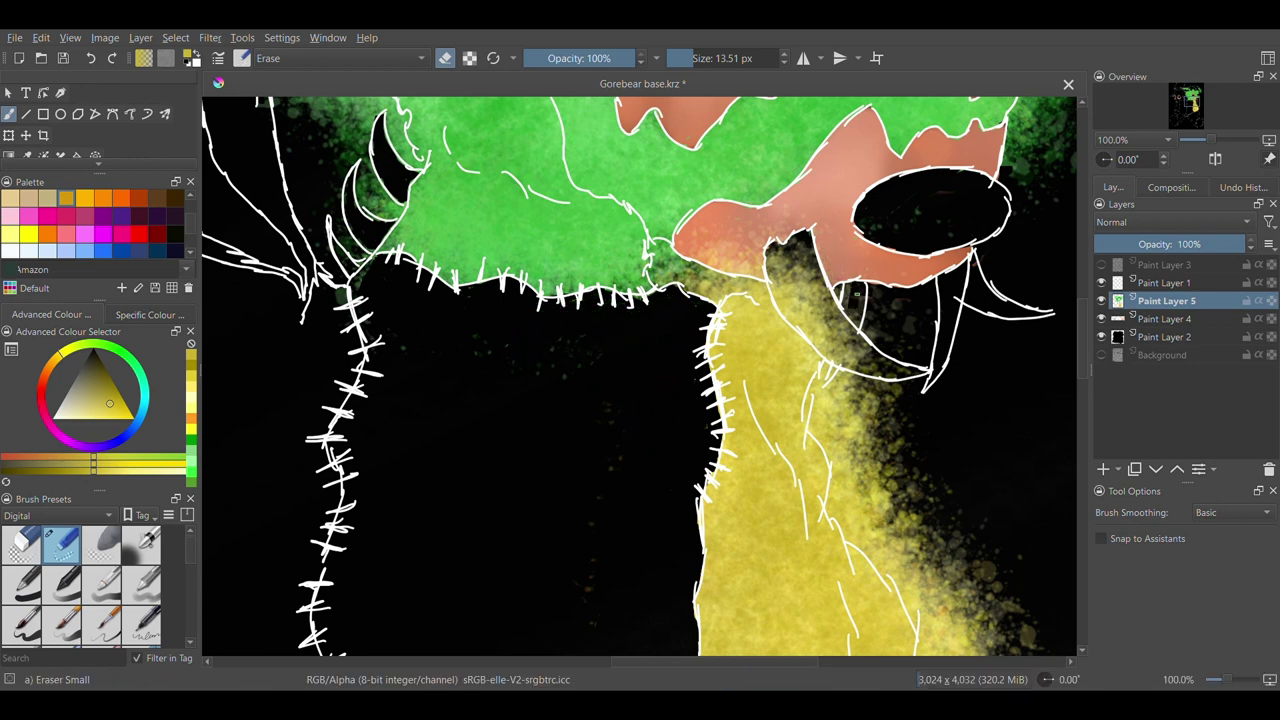
{"action": "left_click_drag", "start_coordinate": [768, 246], "coordinate": [798, 325]}
{"action": "mouse_move", "coordinate": [892, 374]}
{"action": "left_mouse_down"}
{"action": "mouse_move", "coordinate": [822, 300]}
{"action": "mouse_move", "coordinate": [797, 322]}
{"action": "left_mouse_up"}
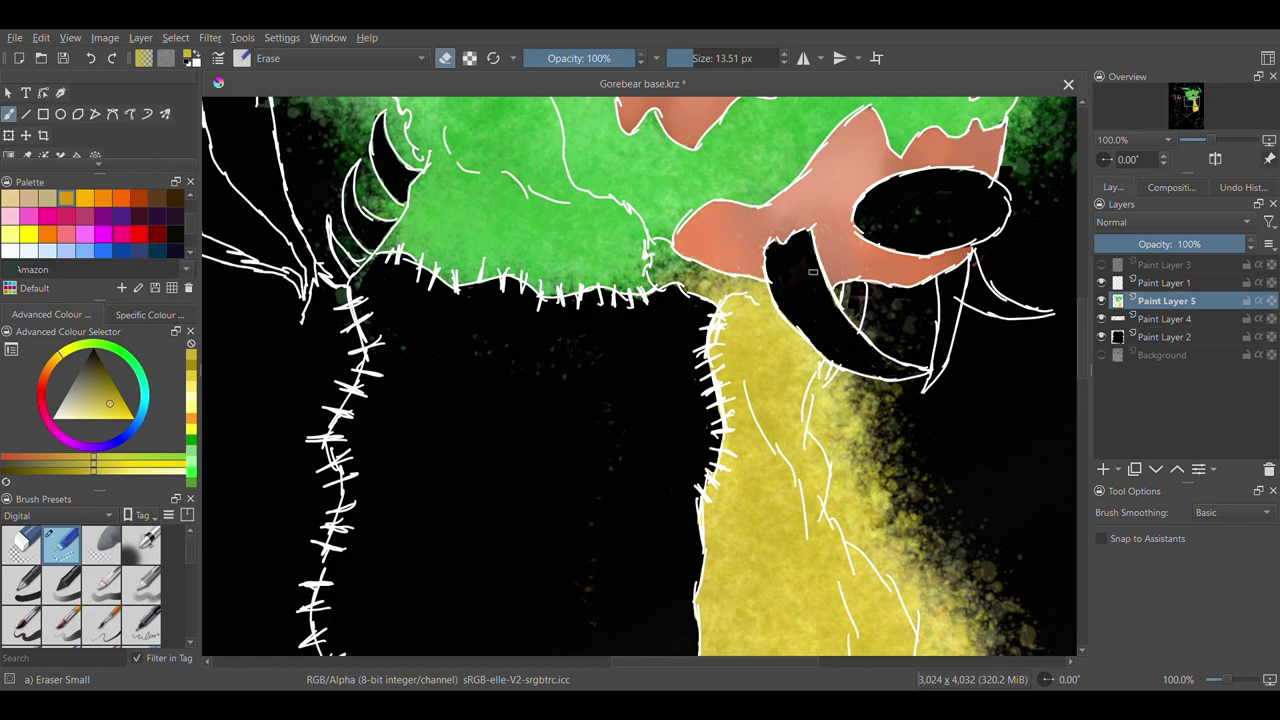
Erase the yellow spill below the stitched lower edge of the arm and around the top of the hand
{"action": "key", "text": "ctrl+minus"}
{"action": "key", "text": "ctrl+minus"}
{"action": "key", "text": "ctrl+minus"}
{"action": "left_click_drag", "start_coordinate": [1083, 385], "coordinate": [1083, 423]}
{"action": "key", "text": "ctrl+plus"}
{"action": "key", "text": "ctrl+plus"}
{"action": "key", "text": "ctrl+plus"}
{"action": "key", "text": "ctrl+plus"}
{"action": "mouse_move", "coordinate": [668, 662]}
{"action": "left_mouse_down"}
{"action": "mouse_move", "coordinate": [574, 664]}
{"action": "mouse_move", "coordinate": [702, 663]}
{"action": "left_mouse_up"}
{"action": "left_click_drag", "start_coordinate": [807, 294], "coordinate": [806, 303]}
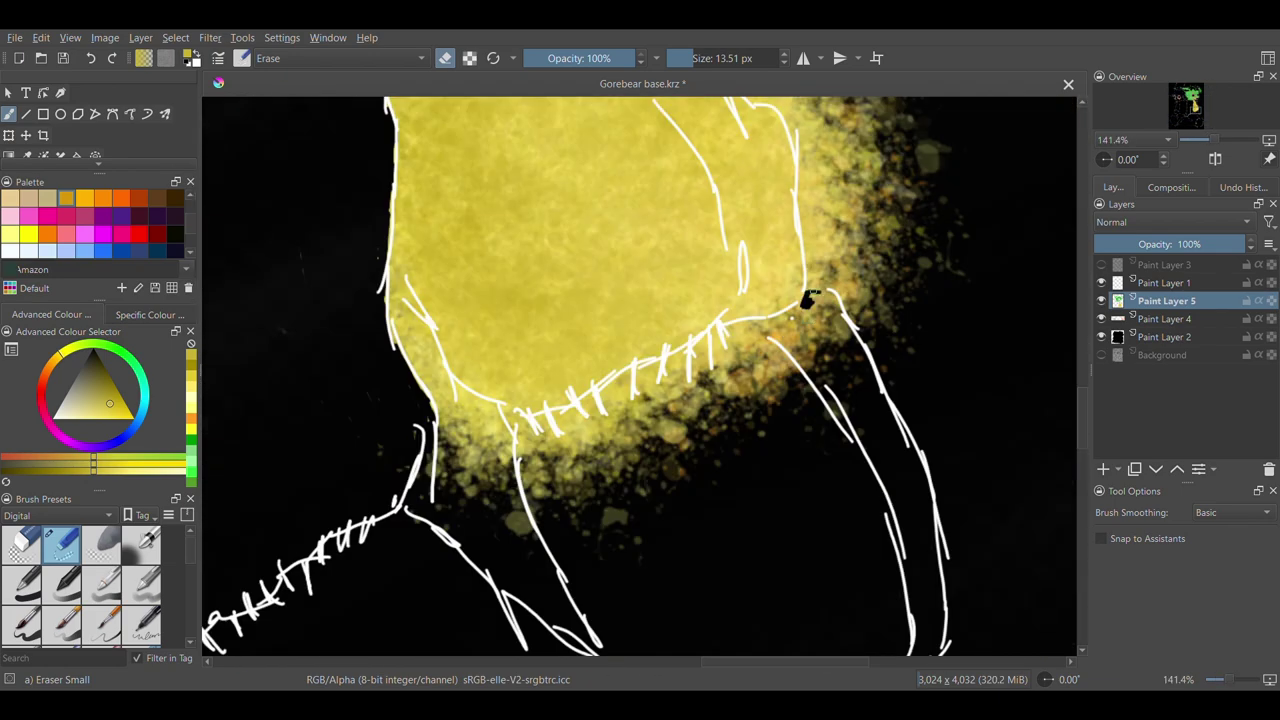
{"action": "mouse_move", "coordinate": [731, 325]}
{"action": "left_mouse_down"}
{"action": "mouse_move", "coordinate": [587, 399]}
{"action": "mouse_move", "coordinate": [540, 500]}
{"action": "mouse_move", "coordinate": [650, 440]}
{"action": "mouse_move", "coordinate": [757, 428]}
{"action": "mouse_move", "coordinate": [829, 302]}
{"action": "mouse_move", "coordinate": [786, 372]}
{"action": "mouse_move", "coordinate": [816, 332]}
{"action": "left_mouse_up"}
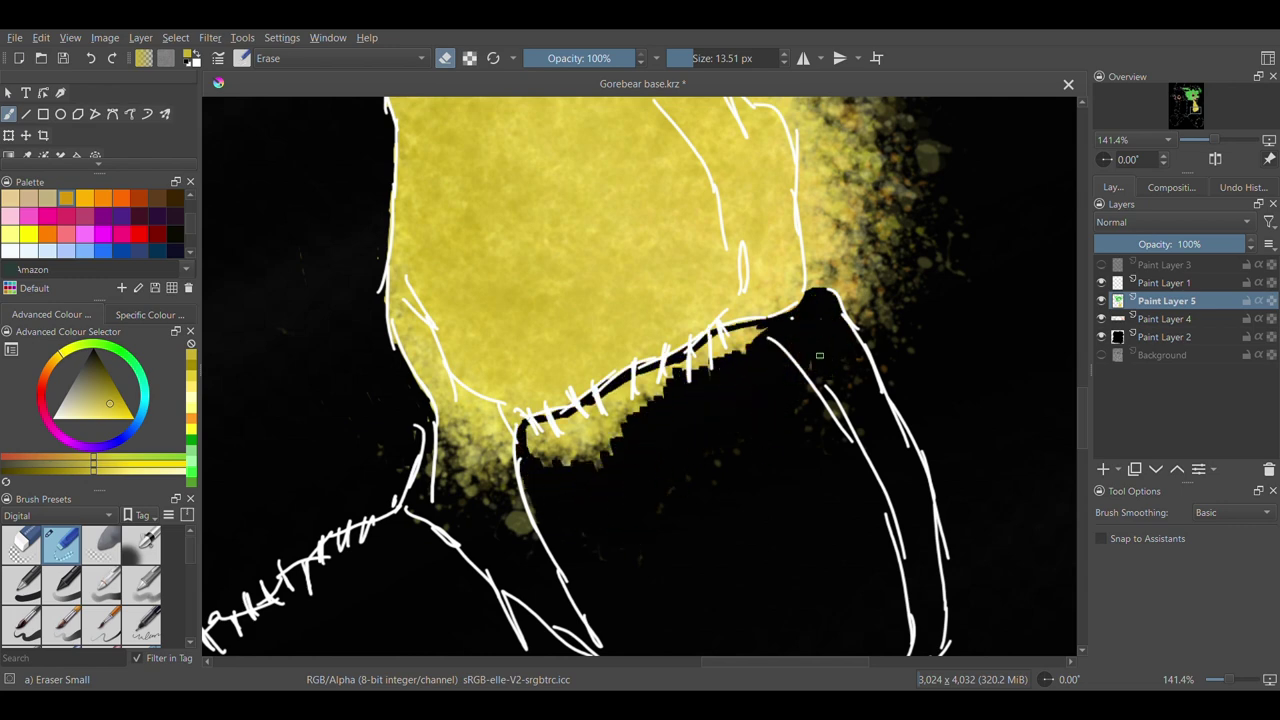
{"action": "mouse_move", "coordinate": [721, 327]}
{"action": "left_mouse_down"}
{"action": "mouse_move", "coordinate": [585, 450]}
{"action": "mouse_move", "coordinate": [535, 440]}
{"action": "mouse_move", "coordinate": [568, 460]}
{"action": "left_mouse_up"}
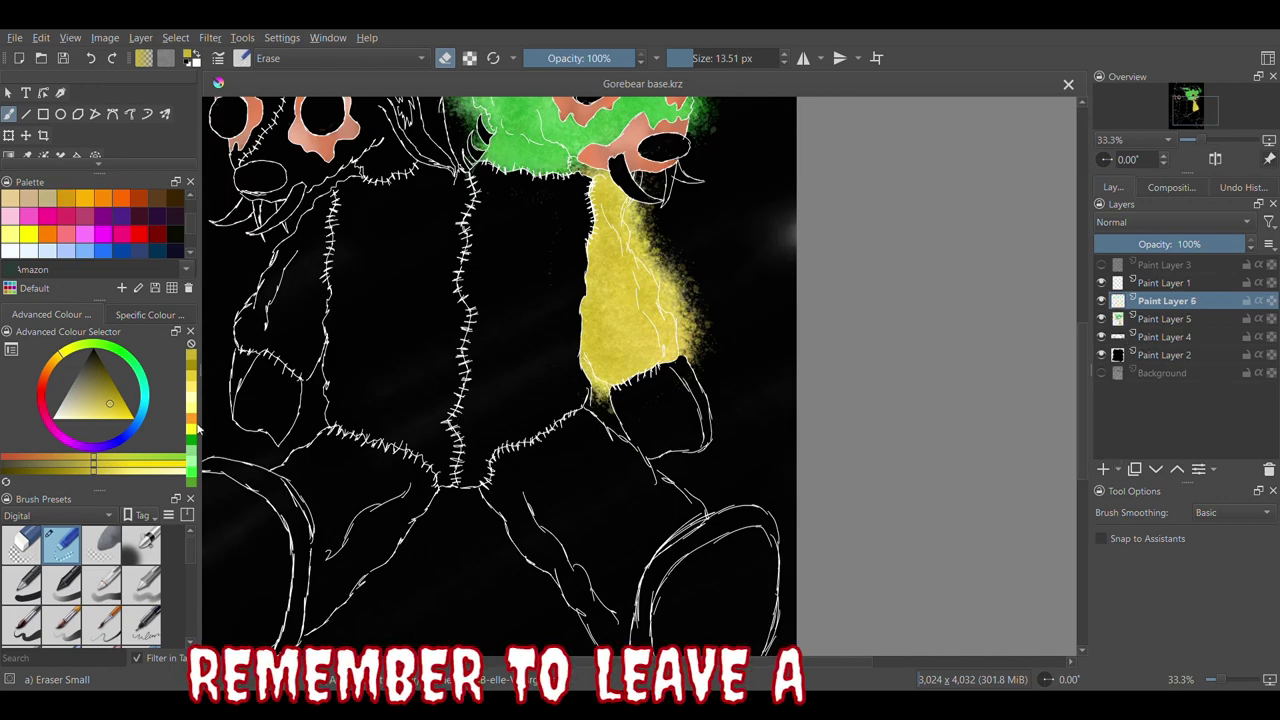
Splatter red over the torso panel below the right head on Paint Layer 6 at 100% opacity and 304.31 px
{"action": "key", "text": "slash"}
{"action": "mouse_move", "coordinate": [500, 200]}
{"action": "left_mouse_down"}
{"action": "mouse_move", "coordinate": [540, 345]}
{"action": "mouse_move", "coordinate": [523, 230]}
{"action": "mouse_move", "coordinate": [492, 434]}
{"action": "mouse_move", "coordinate": [560, 320]}
{"action": "left_mouse_up"}
{"action": "scroll", "coordinate": [103, 215], "scroll_direction": "up", "scroll_amount": 1}
{"action": "left_click", "coordinate": [103, 197]}
Splatter crimson over the red torso panel, undoing one attempt and repainting with the brush enlarged to 312.46 px
{"action": "left_click", "coordinate": [66, 249]}
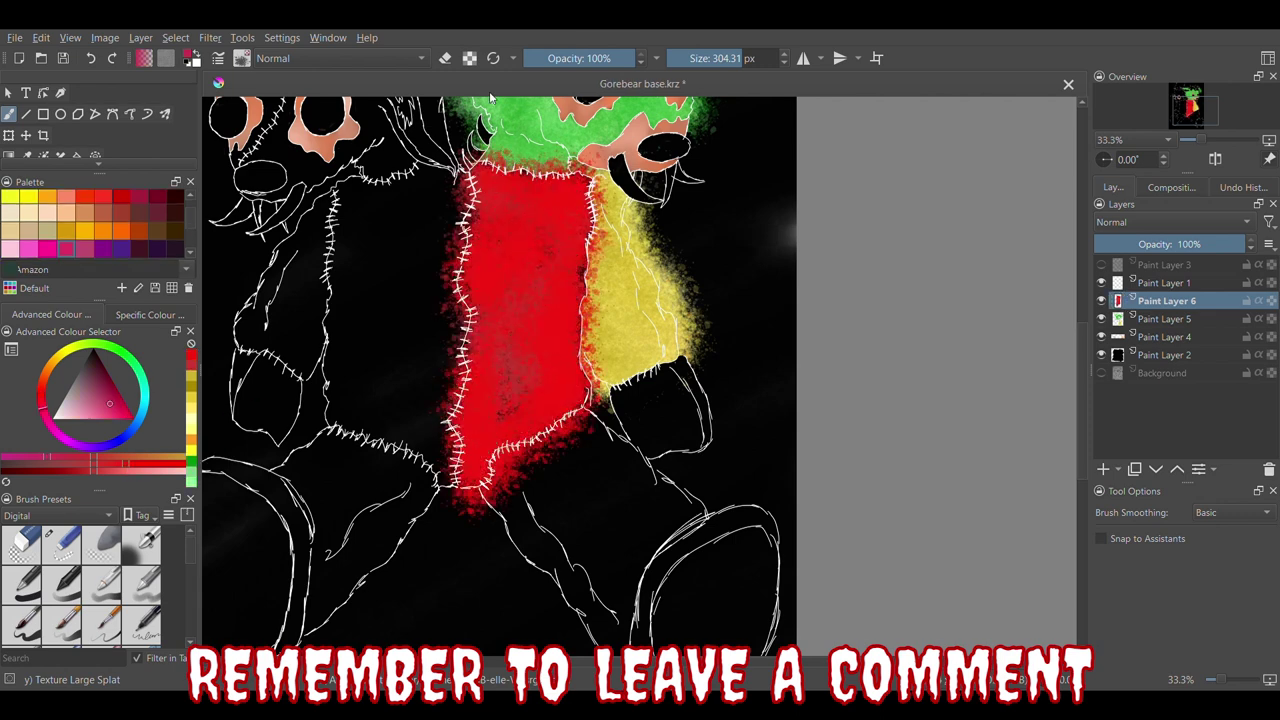
{"action": "left_click", "coordinate": [575, 58]}
{"action": "left_click", "coordinate": [715, 58]}
{"action": "left_click_drag", "start_coordinate": [475, 218], "coordinate": [581, 277]}
{"action": "left_click", "coordinate": [92, 60]}
{"action": "left_click", "coordinate": [742, 58]}
{"action": "mouse_move", "coordinate": [483, 188]}
{"action": "left_mouse_down"}
{"action": "mouse_move", "coordinate": [458, 416]}
{"action": "mouse_move", "coordinate": [456, 362]}
{"action": "left_mouse_up"}
Splatter darker reds over the torso panel, lowering the brush opacity to 23%
{"action": "scroll", "coordinate": [157, 240], "scroll_direction": "down", "scroll_amount": 1}
{"action": "left_click", "coordinate": [157, 249]}
{"action": "left_click_drag", "start_coordinate": [493, 425], "coordinate": [523, 299]}
{"action": "left_click", "coordinate": [549, 58]}
{"action": "scroll", "coordinate": [157, 235], "scroll_direction": "down", "scroll_amount": 1}
{"action": "left_click", "coordinate": [157, 197]}
{"action": "mouse_move", "coordinate": [500, 200]}
{"action": "left_mouse_down"}
{"action": "mouse_move", "coordinate": [588, 194]}
{"action": "mouse_move", "coordinate": [552, 338]}
{"action": "mouse_move", "coordinate": [443, 443]}
{"action": "left_mouse_up"}
Add salmon pink and deep red splatter across the torso panel at 23% opacity
{"action": "scroll", "coordinate": [66, 235], "scroll_direction": "up", "scroll_amount": 1}
{"action": "left_click", "coordinate": [66, 249]}
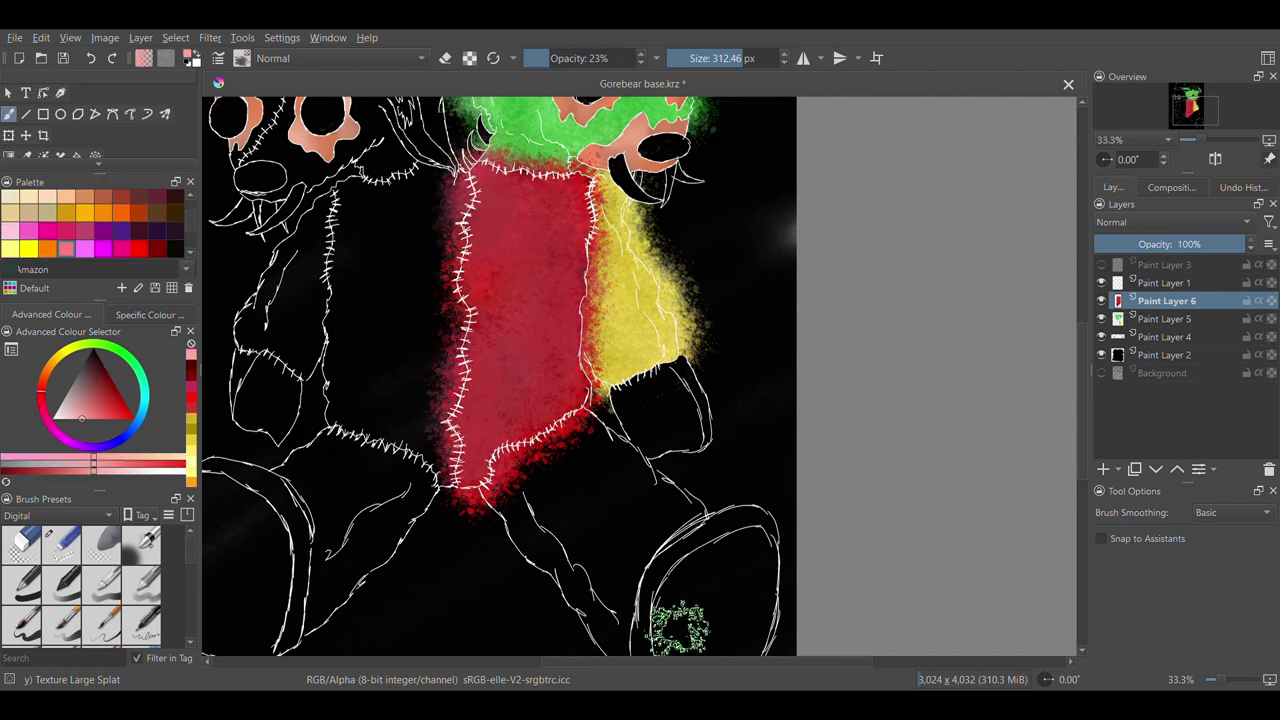
{"action": "left_click_drag", "start_coordinate": [488, 210], "coordinate": [492, 354]}
{"action": "scroll", "coordinate": [157, 240], "scroll_direction": "down", "scroll_amount": 1}
{"action": "left_click", "coordinate": [157, 249]}
{"action": "mouse_move", "coordinate": [559, 240]}
{"action": "left_mouse_down"}
{"action": "mouse_move", "coordinate": [481, 465]}
{"action": "mouse_move", "coordinate": [595, 368]}
{"action": "left_mouse_up"}
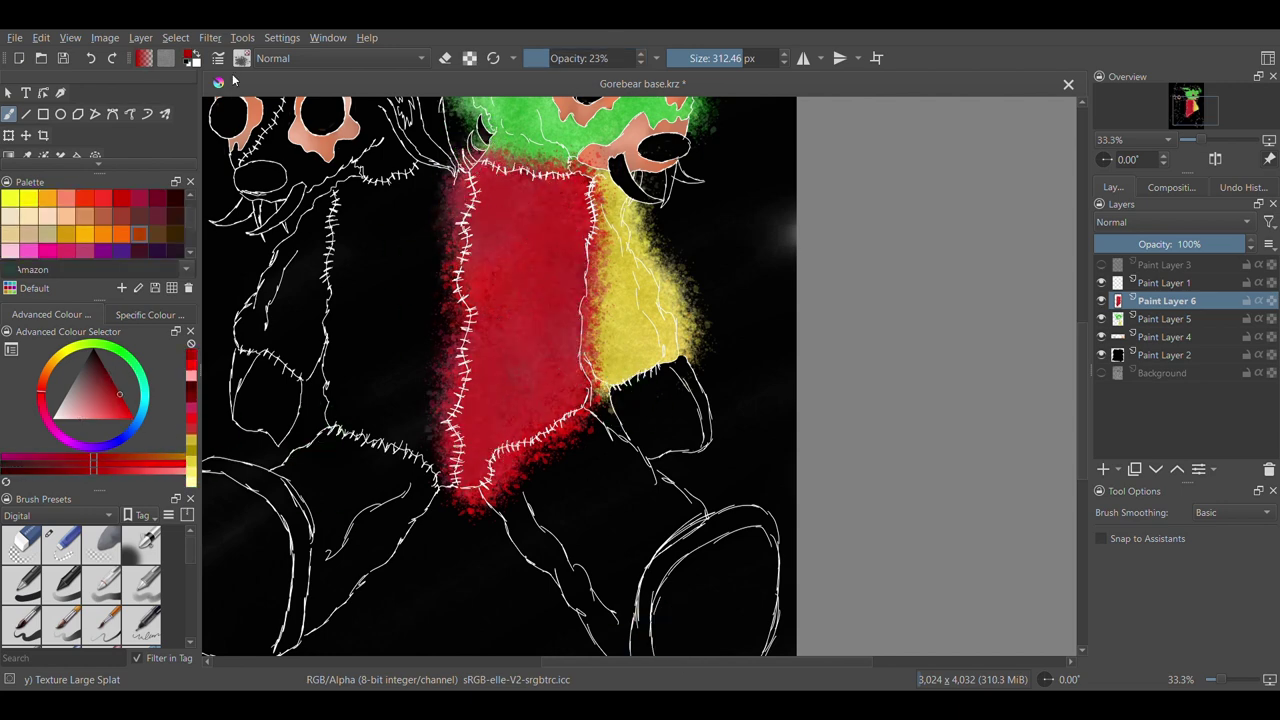
Resize the brush, lower its opacity, and blend more dark red and salmon pink splatter into the torso panel
{"action": "scroll", "coordinate": [157, 240], "scroll_direction": "up", "scroll_amount": 1}
{"action": "left_click", "coordinate": [157, 249]}
{"action": "left_click", "coordinate": [754, 58]}
{"action": "left_click", "coordinate": [539, 58]}
{"action": "left_click_drag", "start_coordinate": [563, 185], "coordinate": [477, 422]}
{"action": "left_click", "coordinate": [66, 249]}
{"action": "mouse_move", "coordinate": [536, 243]}
{"action": "left_mouse_down"}
{"action": "mouse_move", "coordinate": [512, 261]}
{"action": "mouse_move", "coordinate": [493, 455]}
{"action": "left_mouse_up"}
Erase the red spill outside the lower part of the torso's central stitched seam with the 13.51 px eraser
{"action": "key", "text": "e"}
{"action": "scroll", "coordinate": [484, 213], "scroll_direction": "up", "scroll_amount": 3}
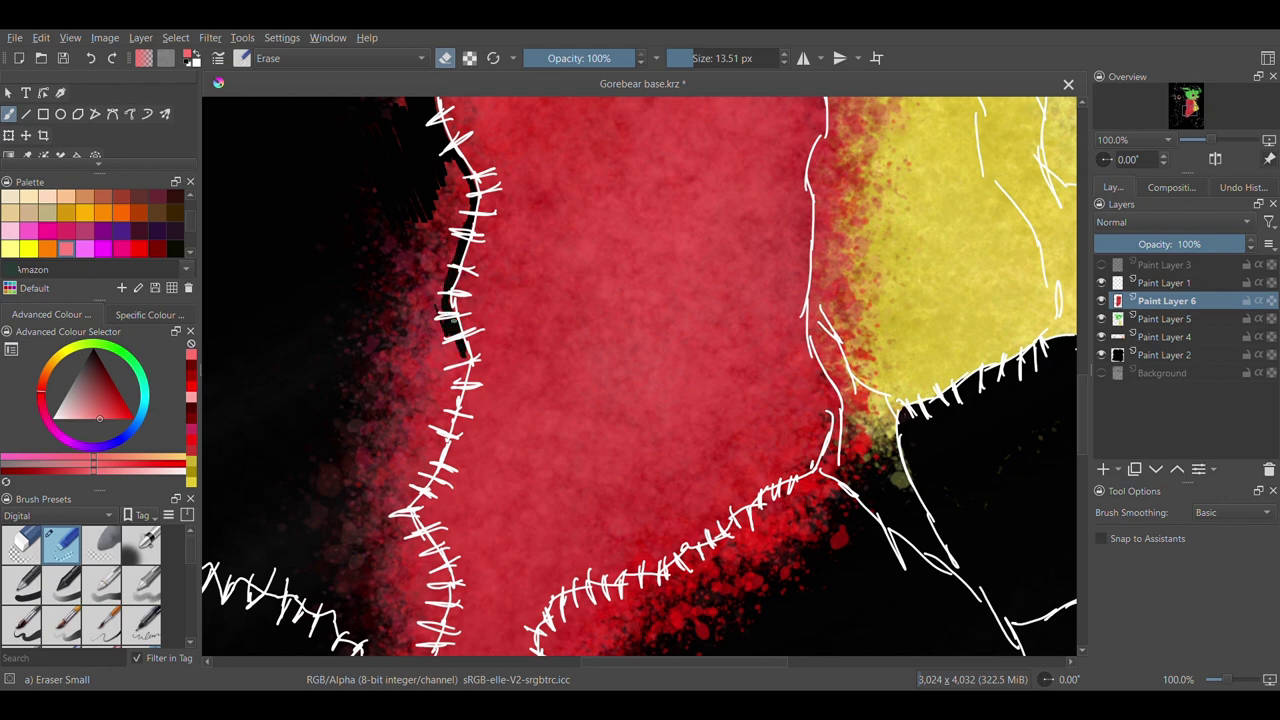
{"action": "left_click_drag", "start_coordinate": [1082, 415], "coordinate": [1082, 441]}
{"action": "mouse_move", "coordinate": [412, 520]}
{"action": "left_mouse_down"}
{"action": "mouse_move", "coordinate": [445, 400]}
{"action": "mouse_move", "coordinate": [385, 440]}
{"action": "mouse_move", "coordinate": [439, 394]}
{"action": "mouse_move", "coordinate": [380, 420]}
{"action": "mouse_move", "coordinate": [428, 372]}
{"action": "mouse_move", "coordinate": [320, 300]}
{"action": "mouse_move", "coordinate": [404, 312]}
{"action": "mouse_move", "coordinate": [425, 250]}
{"action": "mouse_move", "coordinate": [444, 458]}
{"action": "mouse_move", "coordinate": [365, 440]}
{"action": "mouse_move", "coordinate": [430, 320]}
{"action": "mouse_move", "coordinate": [408, 338]}
{"action": "left_mouse_up"}
Erase the red spill outside the upper part of the central seam, up to the neck
{"action": "scroll", "coordinate": [430, 260], "scroll_direction": "up", "scroll_amount": 4}
{"action": "left_click_drag", "start_coordinate": [1083, 390], "coordinate": [1083, 345]}
{"action": "mouse_move", "coordinate": [430, 204]}
{"action": "left_mouse_down"}
{"action": "mouse_move", "coordinate": [447, 160]}
{"action": "mouse_move", "coordinate": [482, 268]}
{"action": "mouse_move", "coordinate": [462, 402]}
{"action": "mouse_move", "coordinate": [412, 491]}
{"action": "mouse_move", "coordinate": [415, 380]}
{"action": "mouse_move", "coordinate": [470, 215]}
{"action": "mouse_move", "coordinate": [419, 152]}
{"action": "mouse_move", "coordinate": [388, 379]}
{"action": "left_mouse_up"}
{"action": "scroll", "coordinate": [1066, 300], "scroll_direction": "up", "scroll_amount": 4}
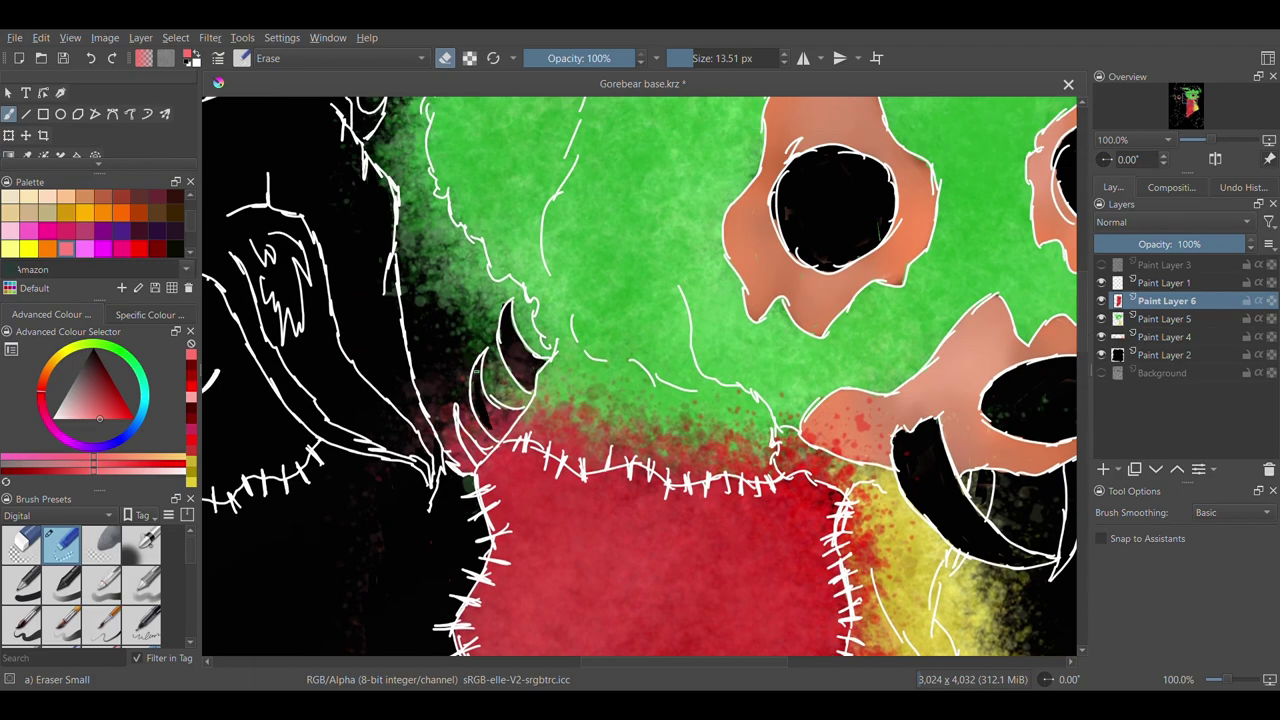
{"action": "key", "text": "ctrl+minus"}
{"action": "key", "text": "ctrl+minus"}
{"action": "key", "text": "ctrl+minus"}
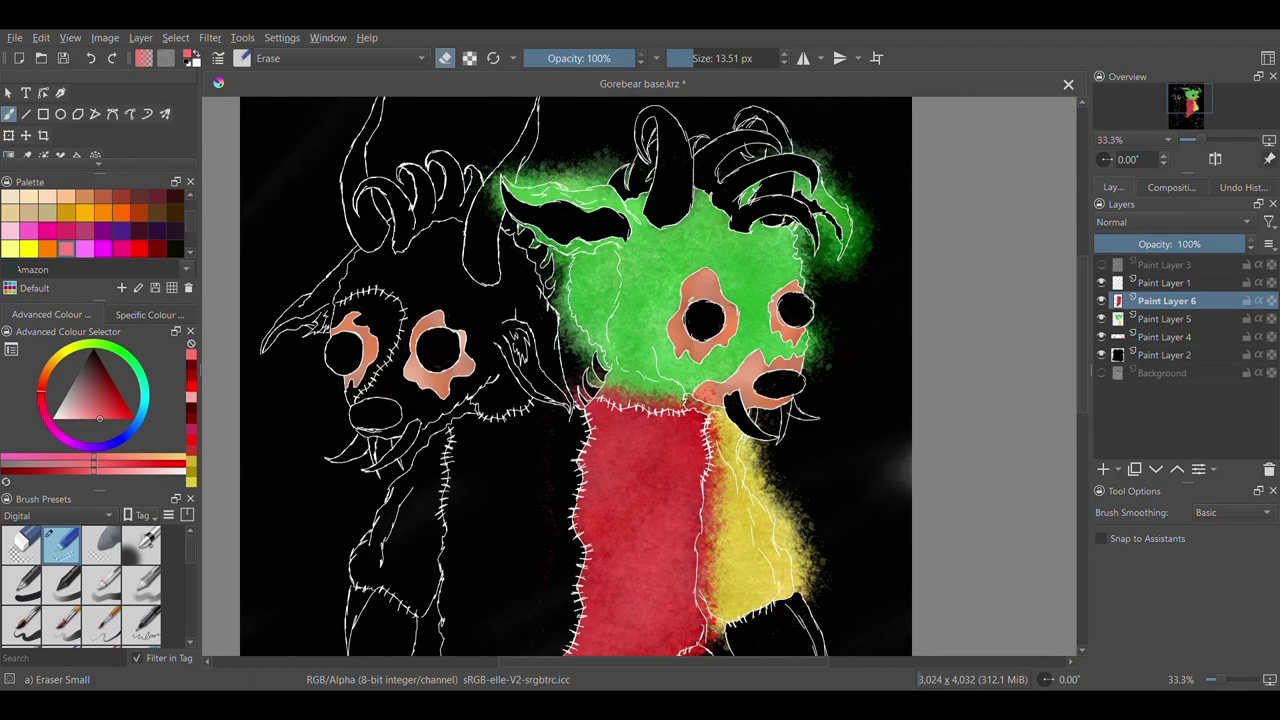
Erase the red spill below the torso panel's lower stitched seam with the 13.51 px eraser
{"action": "left_click_drag", "start_coordinate": [1083, 350], "coordinate": [1084, 391]}
{"action": "key", "text": "ctrl+plus"}
{"action": "key", "text": "ctrl+plus"}
{"action": "key", "text": "ctrl+plus"}
{"action": "mouse_move", "coordinate": [741, 378]}
{"action": "left_mouse_down"}
{"action": "mouse_move", "coordinate": [728, 401]}
{"action": "mouse_move", "coordinate": [768, 350]}
{"action": "left_mouse_up"}
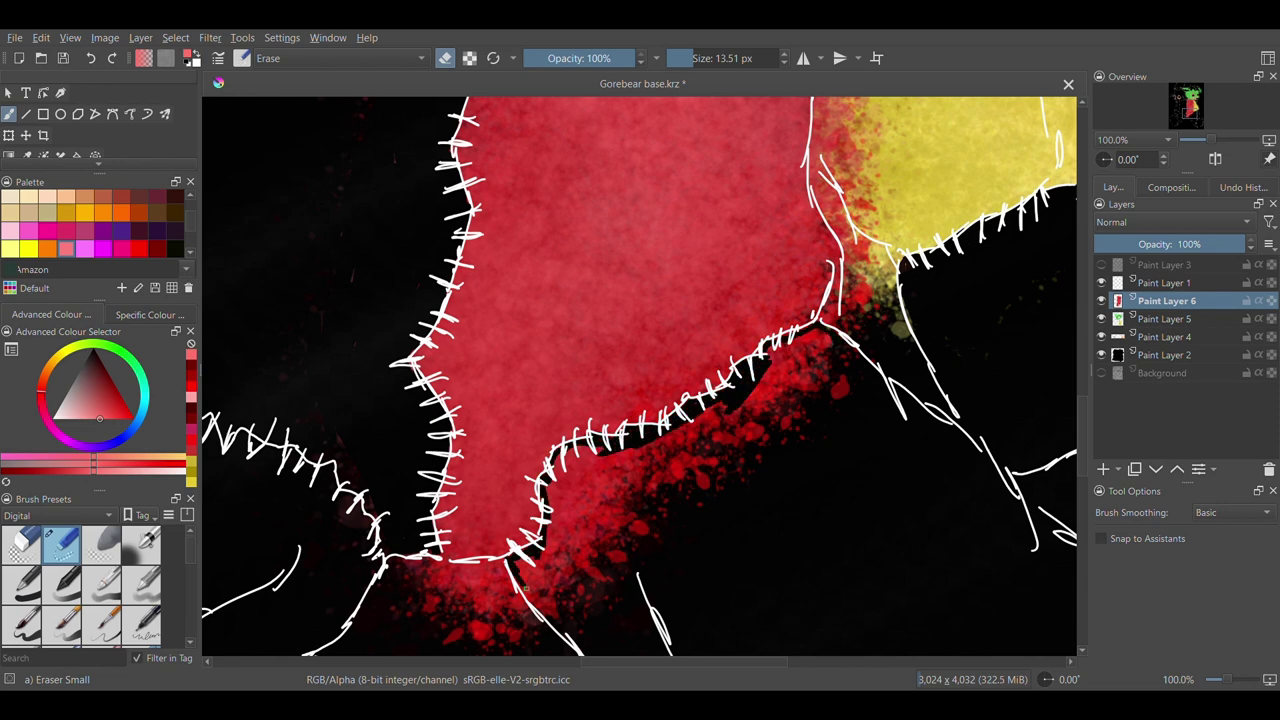
{"action": "mouse_move", "coordinate": [582, 613]}
{"action": "left_mouse_down"}
{"action": "mouse_move", "coordinate": [612, 607]}
{"action": "mouse_move", "coordinate": [649, 549]}
{"action": "left_mouse_up"}
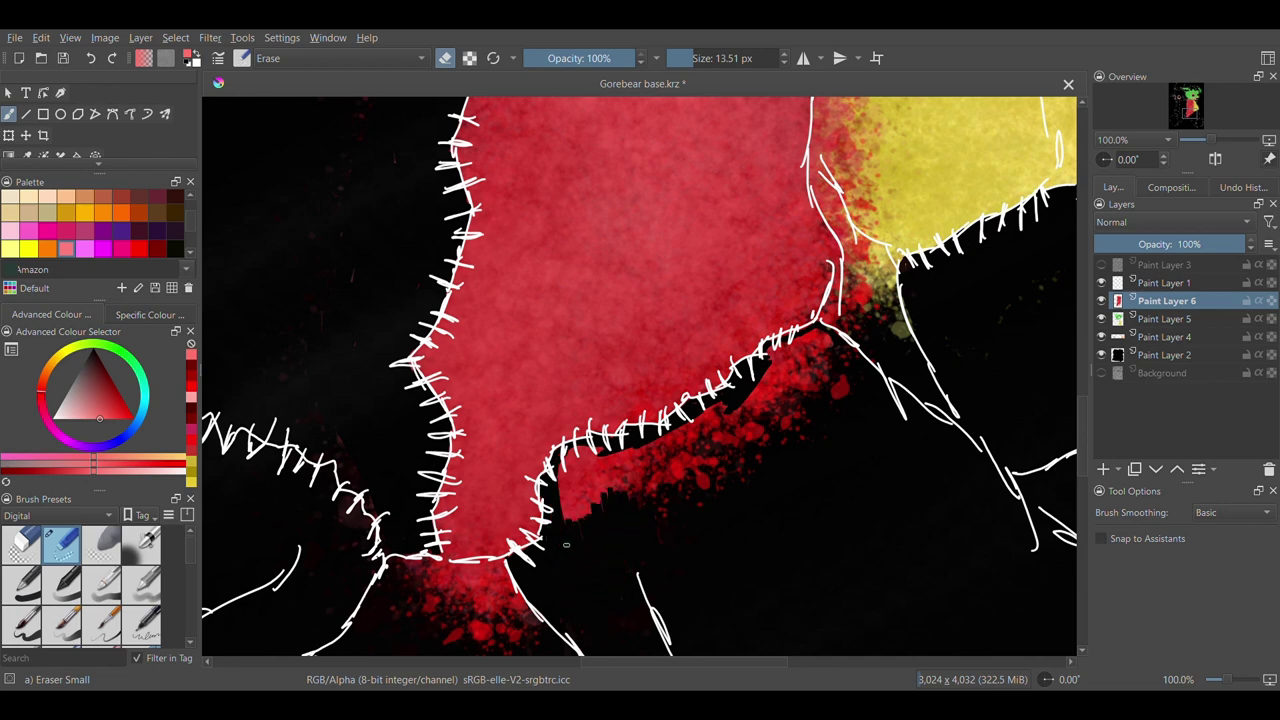
{"action": "mouse_move", "coordinate": [602, 454]}
{"action": "left_mouse_down"}
{"action": "mouse_move", "coordinate": [665, 428]}
{"action": "mouse_move", "coordinate": [632, 475]}
{"action": "mouse_move", "coordinate": [718, 433]}
{"action": "left_mouse_up"}
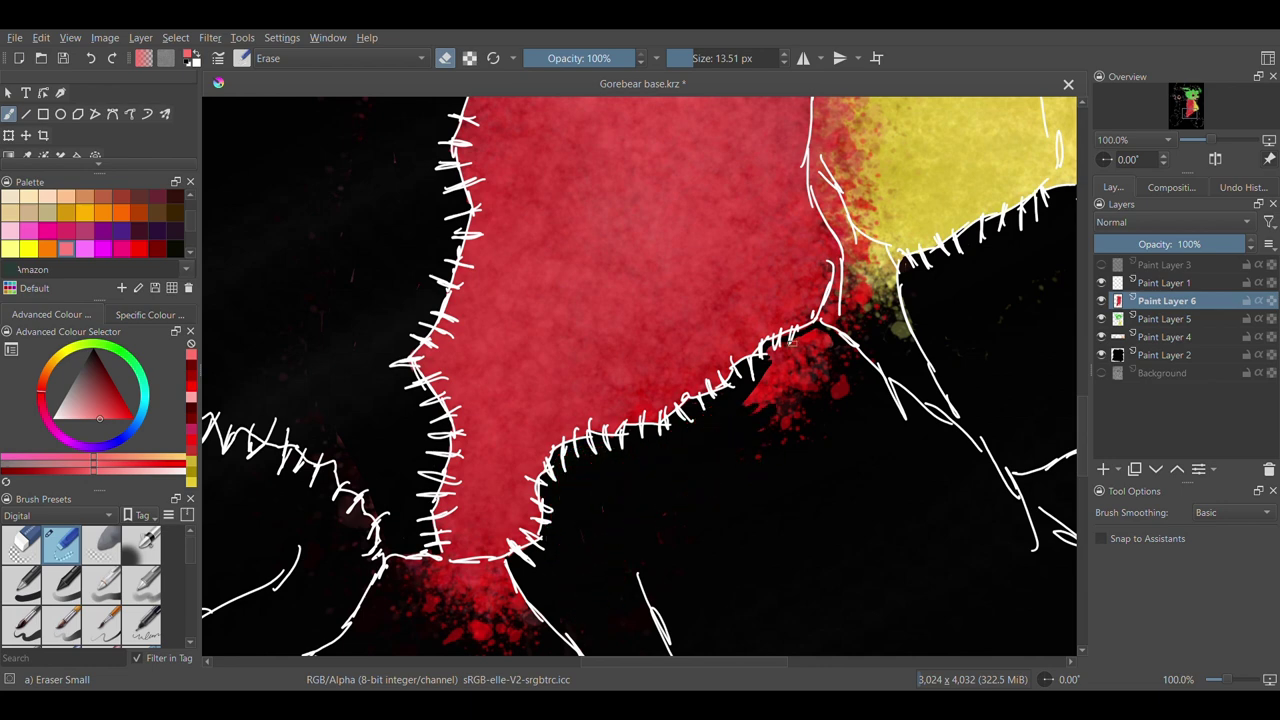
{"action": "mouse_move", "coordinate": [836, 342]}
{"action": "left_mouse_down"}
{"action": "mouse_move", "coordinate": [792, 402]}
{"action": "mouse_move", "coordinate": [814, 435]}
{"action": "mouse_move", "coordinate": [776, 366]}
{"action": "left_mouse_up"}
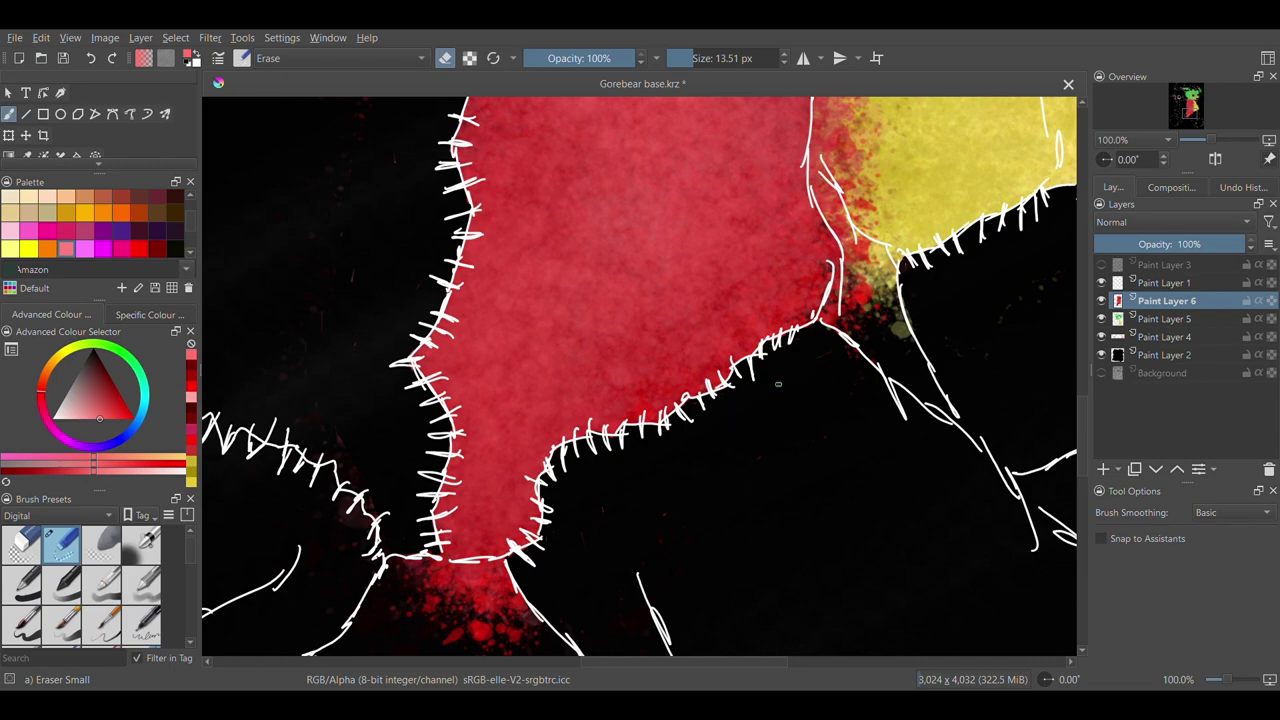
Add a paint layer above the red one and start bright purple fur on the thigh with the 463.35 px Texture Large Splat brush
{"action": "scroll", "coordinate": [732, 405], "scroll_direction": "down", "scroll_amount": 3}
{"action": "left_click", "coordinate": [76, 447]}
{"action": "key", "text": "/"}
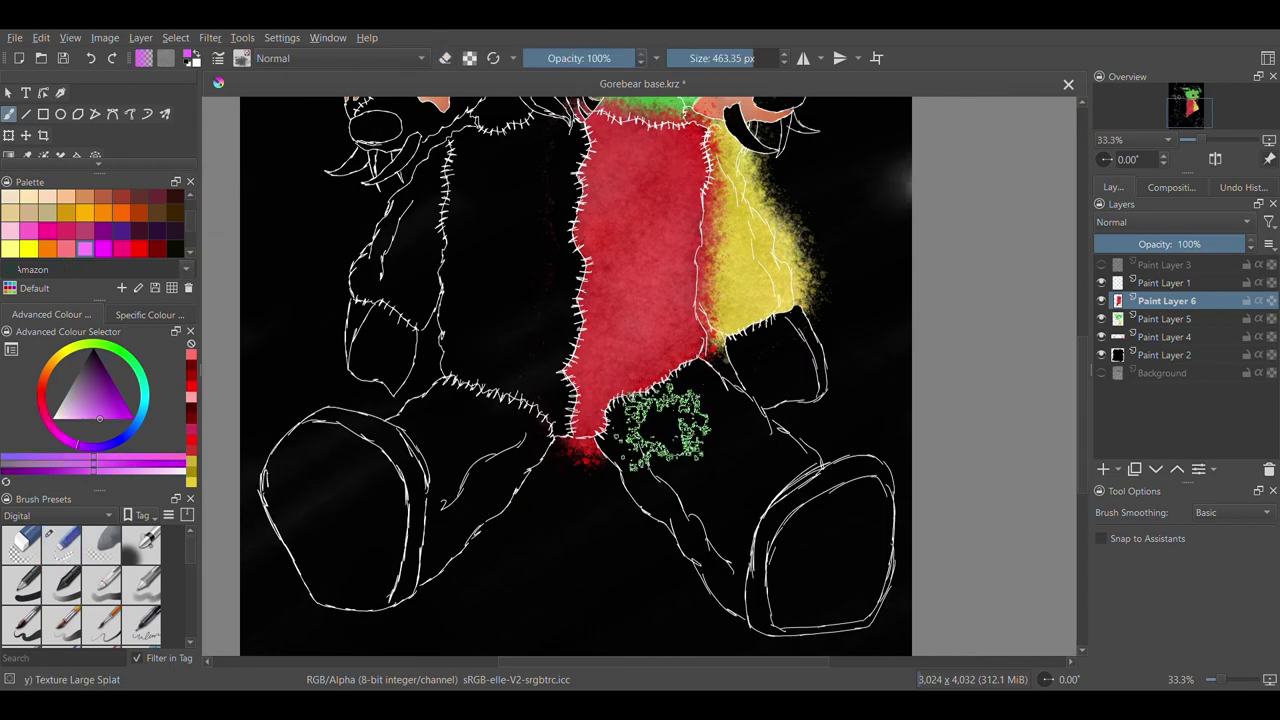
{"action": "left_click_drag", "start_coordinate": [660, 420], "coordinate": [630, 450]}
{"action": "key", "text": "ctrl+z"}
{"action": "left_click", "coordinate": [1103, 469]}
{"action": "mouse_move", "coordinate": [722, 392]}
{"action": "left_mouse_down"}
{"action": "mouse_move", "coordinate": [692, 400]}
{"action": "mouse_move", "coordinate": [740, 532]}
{"action": "mouse_move", "coordinate": [722, 428]}
{"action": "mouse_move", "coordinate": [690, 395]}
{"action": "mouse_move", "coordinate": [735, 565]}
{"action": "mouse_move", "coordinate": [690, 400]}
{"action": "mouse_move", "coordinate": [636, 455]}
{"action": "left_mouse_up"}
Extend the purple fur down the leg at reduced opacity, and cover the foot in deep purple at full opacity
{"action": "left_click", "coordinate": [81, 419]}
{"action": "left_click", "coordinate": [115, 388]}
{"action": "left_click", "coordinate": [588, 58]}
{"action": "mouse_move", "coordinate": [640, 445]}
{"action": "left_mouse_down"}
{"action": "mouse_move", "coordinate": [748, 591]}
{"action": "mouse_move", "coordinate": [871, 471]}
{"action": "mouse_move", "coordinate": [745, 500]}
{"action": "left_mouse_up"}
{"action": "left_click", "coordinate": [124, 402]}
{"action": "left_click", "coordinate": [634, 58]}
{"action": "mouse_move", "coordinate": [878, 500]}
{"action": "left_mouse_down"}
{"action": "mouse_move", "coordinate": [849, 614]}
{"action": "mouse_move", "coordinate": [695, 475]}
{"action": "left_mouse_up"}
Blend light and dark purple splatter across the leg and foot at 47% opacity
{"action": "left_click", "coordinate": [83, 405]}
{"action": "left_click", "coordinate": [577, 58]}
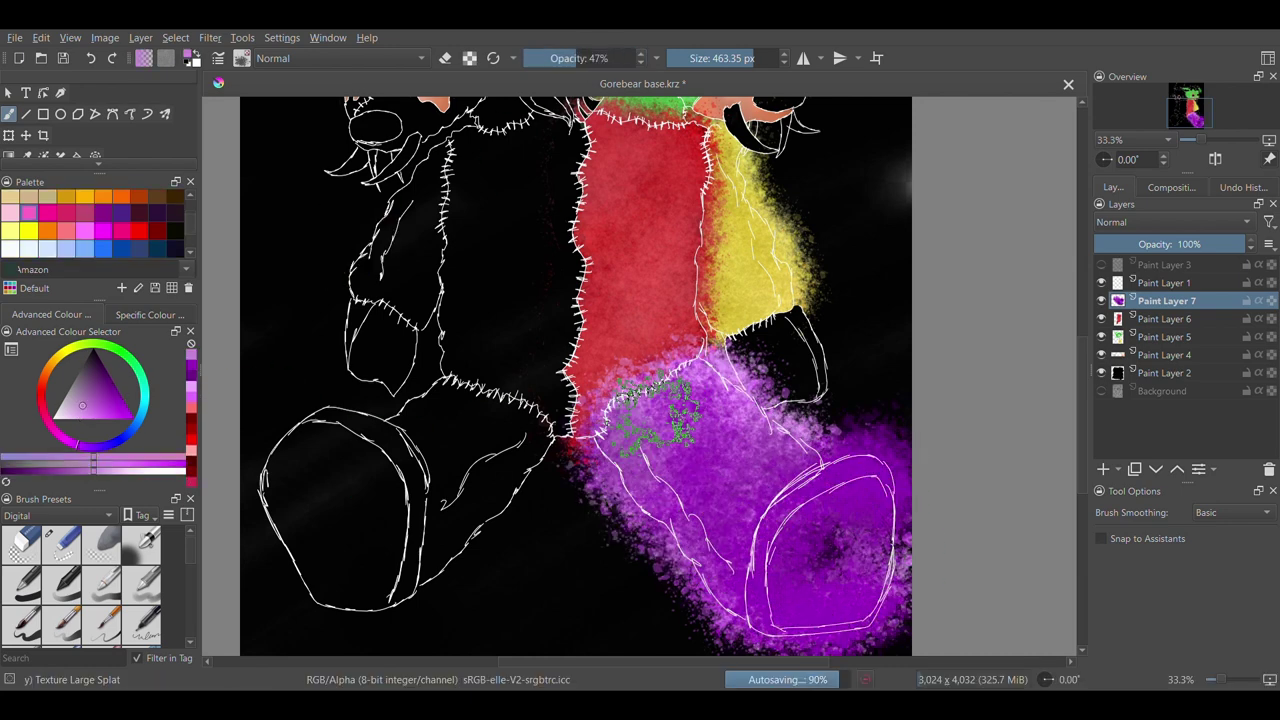
{"action": "mouse_move", "coordinate": [671, 429]}
{"action": "left_mouse_down"}
{"action": "mouse_move", "coordinate": [723, 524]}
{"action": "mouse_move", "coordinate": [871, 591]}
{"action": "left_mouse_up"}
{"action": "mouse_move", "coordinate": [636, 453]}
{"action": "left_mouse_down"}
{"action": "mouse_move", "coordinate": [700, 497]}
{"action": "mouse_move", "coordinate": [671, 396]}
{"action": "mouse_move", "coordinate": [734, 546]}
{"action": "left_mouse_up"}
{"action": "left_click", "coordinate": [120, 404]}
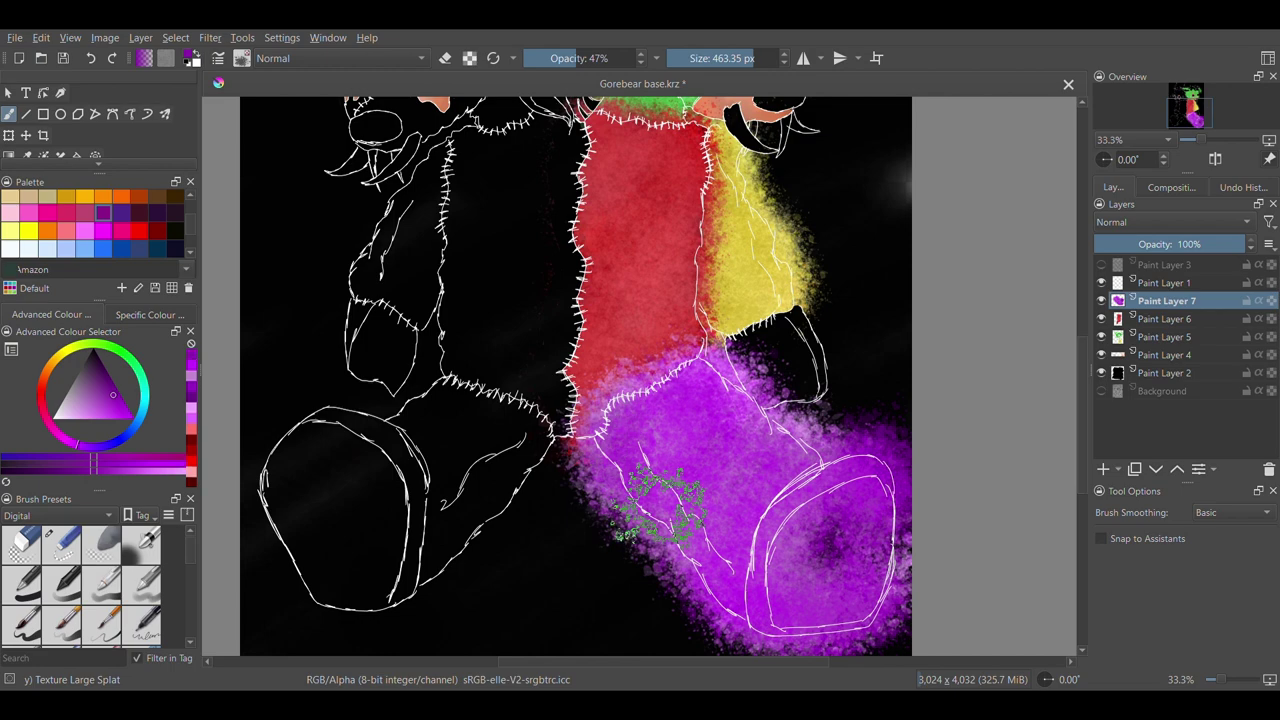
{"action": "left_click_drag", "start_coordinate": [620, 490], "coordinate": [849, 577]}
{"action": "left_click", "coordinate": [103, 381]}
{"action": "left_click_drag", "start_coordinate": [684, 486], "coordinate": [782, 559]}
Soften the leg and foot texture with a pale purple splatter at a lower opacity
{"action": "left_click", "coordinate": [94, 418]}
{"action": "left_click", "coordinate": [82, 419]}
{"action": "left_click", "coordinate": [558, 58]}
{"action": "left_click_drag", "start_coordinate": [680, 420], "coordinate": [840, 580]}
Fade the purple spill over the red torso above the hip seam with the 13.51 px Eraser Small at 26% opacity
{"action": "left_click", "coordinate": [61, 545]}
{"action": "key", "text": "ctrl+plus"}
{"action": "key", "text": "ctrl+plus"}
{"action": "key", "text": "ctrl+plus"}
{"action": "key", "text": "ctrl+minus"}
{"action": "key", "text": "ctrl+minus"}
{"action": "key", "text": "ctrl+minus"}
{"action": "key", "text": "ctrl+minus"}
{"action": "key", "text": "ctrl+plus"}
{"action": "key", "text": "ctrl+plus"}
{"action": "key", "text": "ctrl+plus"}
{"action": "key", "text": "ctrl+plus"}
{"action": "left_click", "coordinate": [575, 60]}
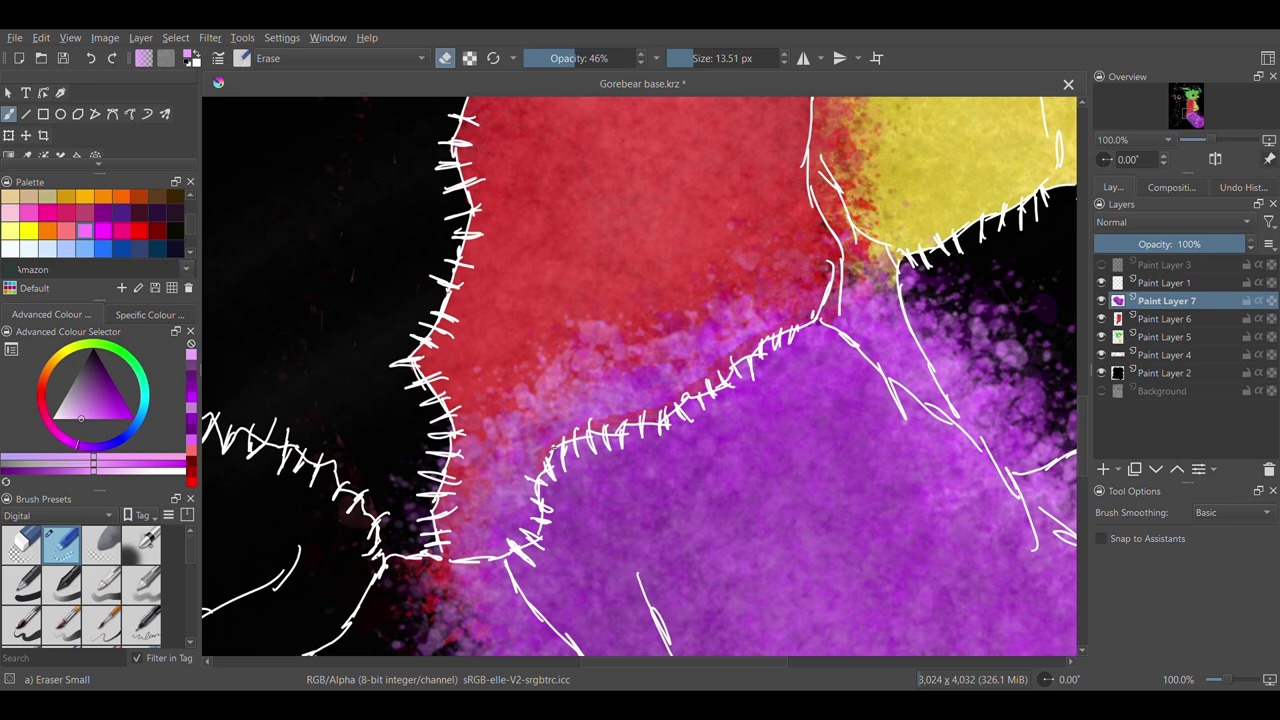
{"action": "mouse_move", "coordinate": [465, 421]}
{"action": "left_mouse_down"}
{"action": "mouse_move", "coordinate": [501, 423]}
{"action": "mouse_move", "coordinate": [483, 504]}
{"action": "mouse_move", "coordinate": [560, 390]}
{"action": "mouse_move", "coordinate": [590, 403]}
{"action": "mouse_move", "coordinate": [610, 385]}
{"action": "mouse_move", "coordinate": [591, 375]}
{"action": "mouse_move", "coordinate": [700, 370]}
{"action": "mouse_move", "coordinate": [768, 340]}
{"action": "left_mouse_up"}
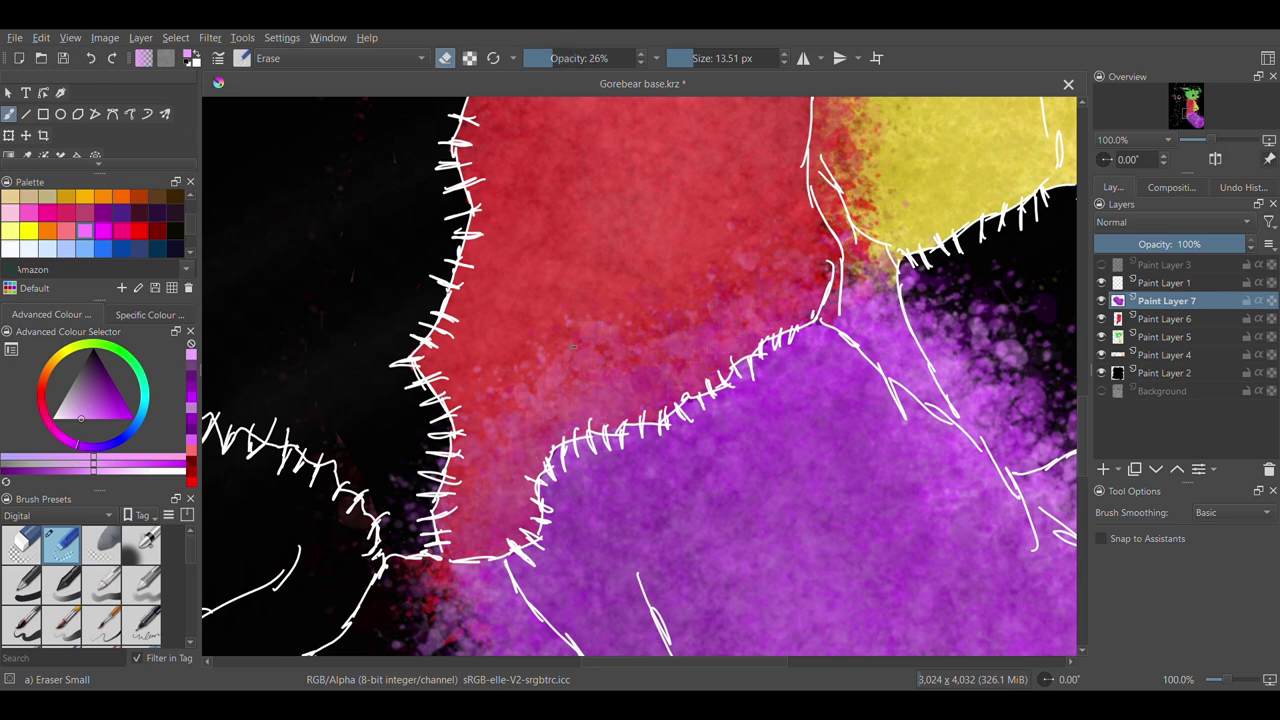
Fade the purple spill inside the unpainted paw beside the hip at 26% opacity
{"action": "left_click_drag", "start_coordinate": [920, 302], "coordinate": [962, 398]}
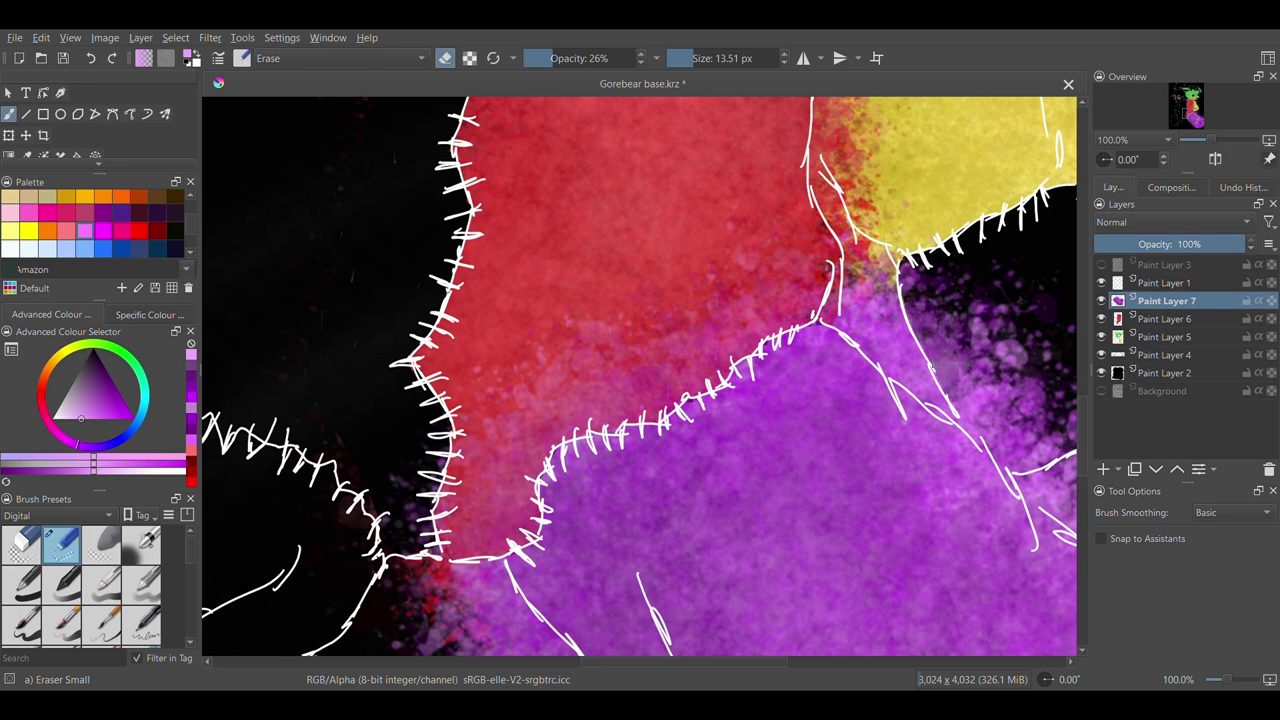
{"action": "mouse_move", "coordinate": [1066, 462]}
{"action": "left_mouse_down"}
{"action": "mouse_move", "coordinate": [964, 376]}
{"action": "mouse_move", "coordinate": [1014, 440]}
{"action": "mouse_move", "coordinate": [1046, 448]}
{"action": "left_mouse_up"}
{"action": "left_click_drag", "start_coordinate": [640, 662], "coordinate": [705, 662]}
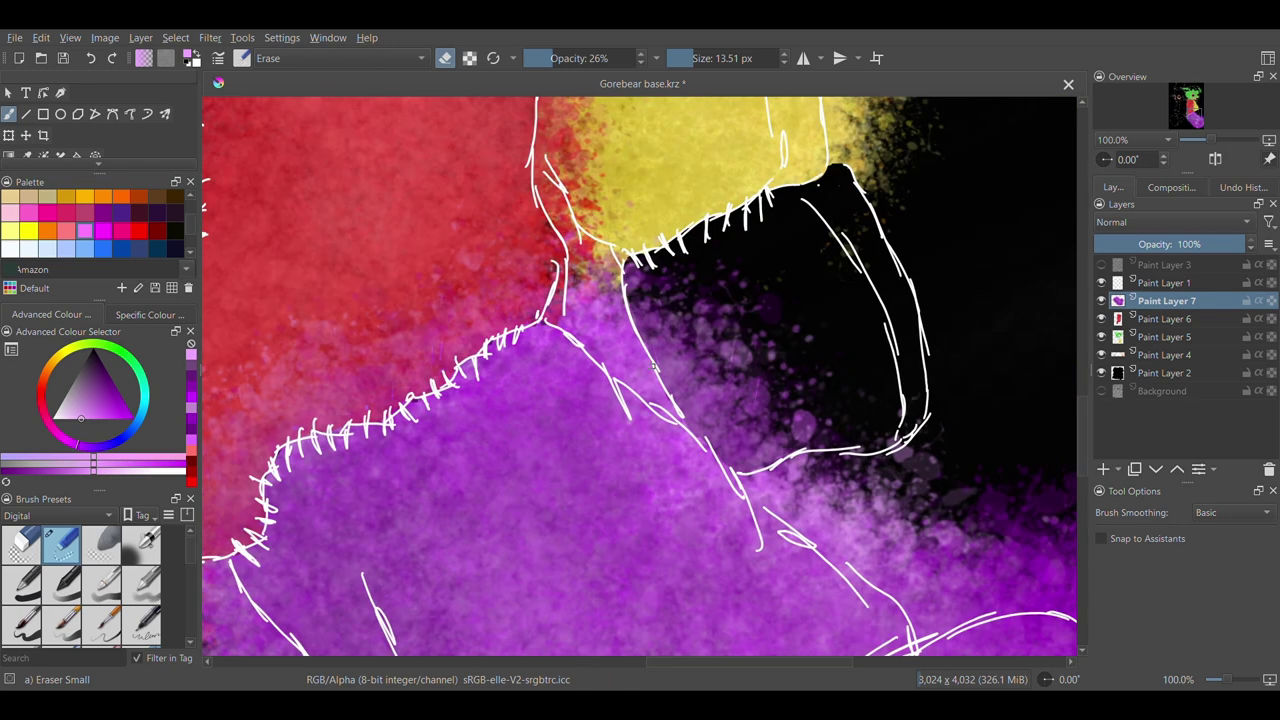
{"action": "left_click_drag", "start_coordinate": [765, 392], "coordinate": [671, 364]}
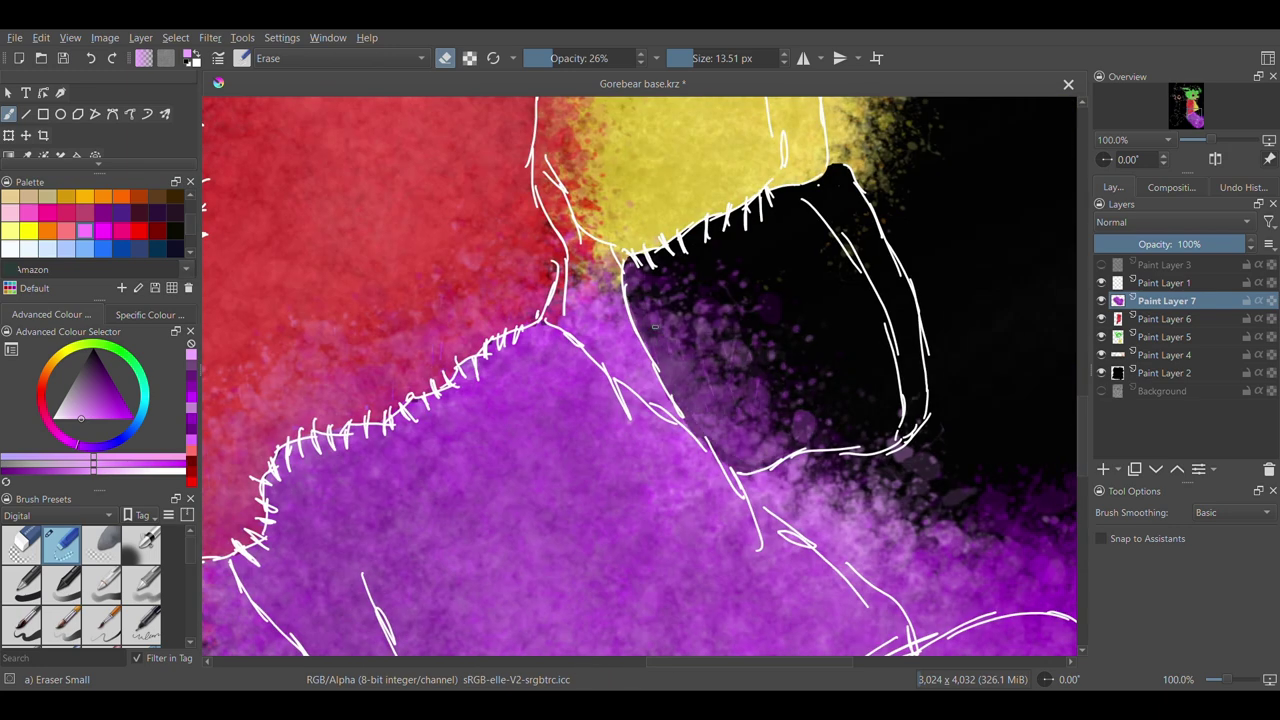
{"action": "left_click_drag", "start_coordinate": [750, 463], "coordinate": [782, 448]}
On Paint Layer 6, fade the red spill over the yellow arm along the torso's edge at 26% opacity
{"action": "left_click", "coordinate": [1084, 378]}
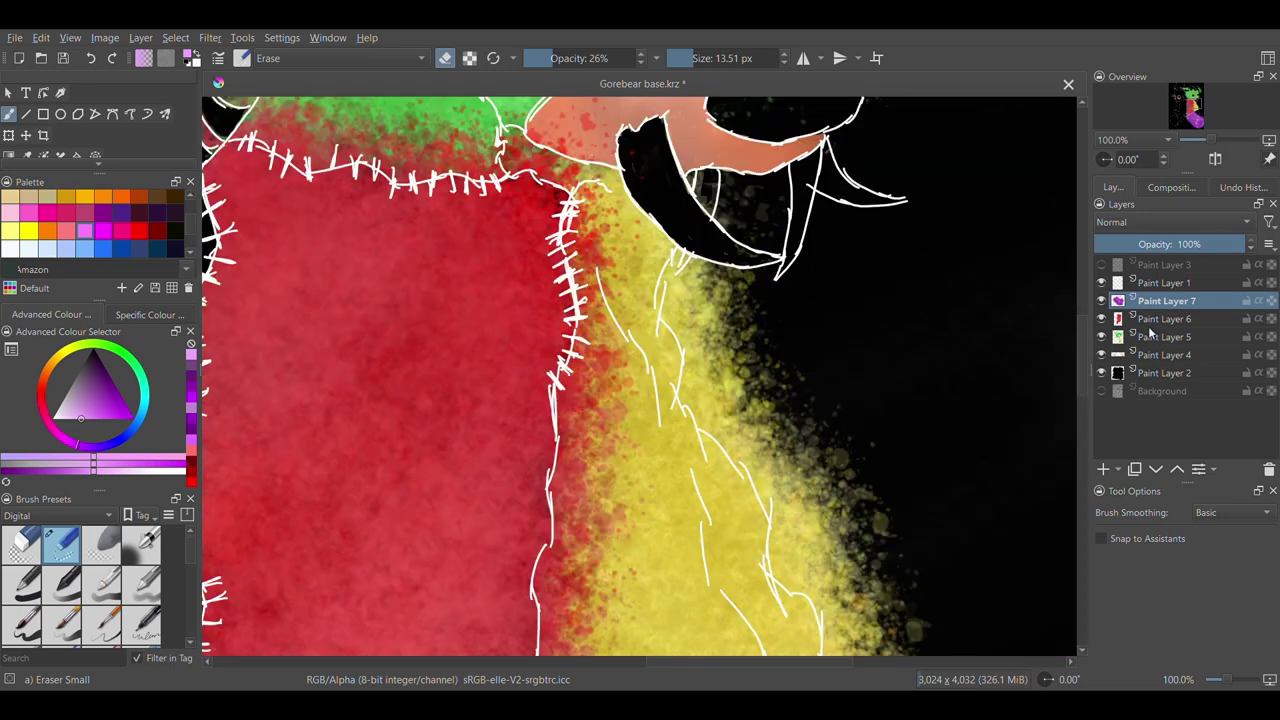
{"action": "left_click", "coordinate": [1166, 319]}
{"action": "left_click_drag", "start_coordinate": [580, 272], "coordinate": [570, 244]}
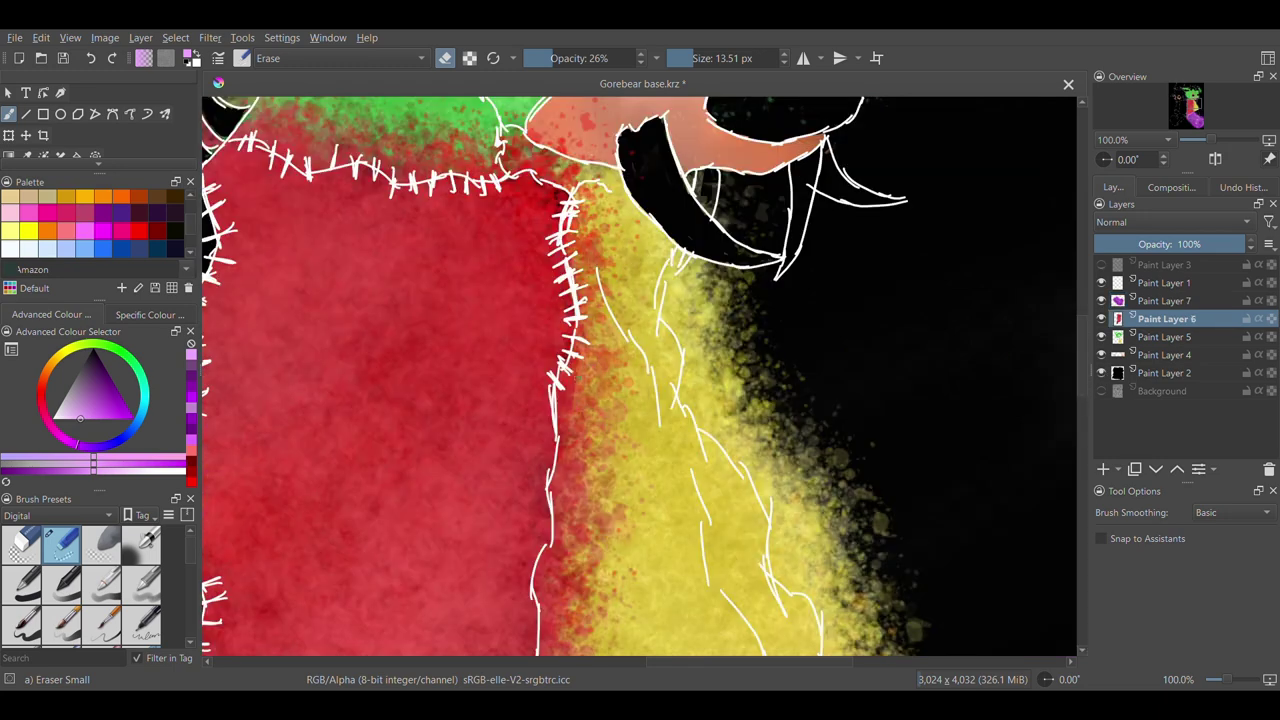
{"action": "mouse_move", "coordinate": [587, 484]}
{"action": "left_mouse_down"}
{"action": "mouse_move", "coordinate": [548, 554]}
{"action": "mouse_move", "coordinate": [558, 593]}
{"action": "left_mouse_up"}
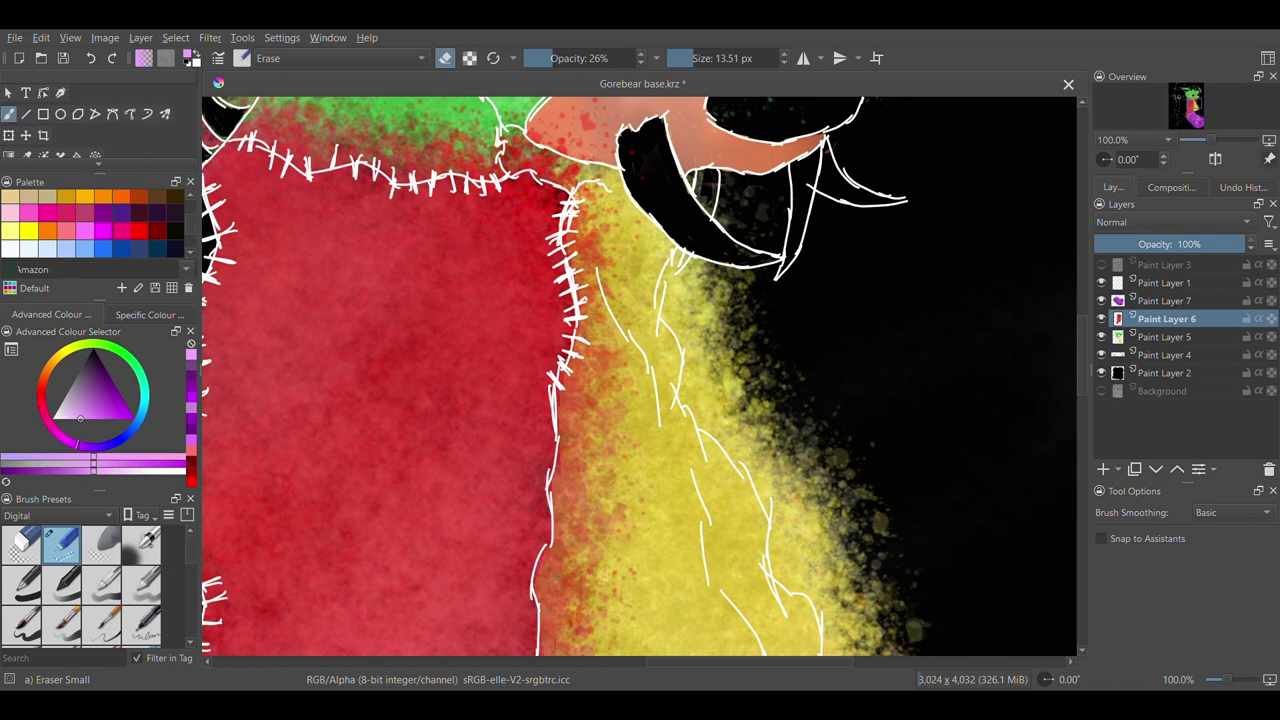
{"action": "left_click_drag", "start_coordinate": [1084, 340], "coordinate": [1084, 376]}
{"action": "mouse_move", "coordinate": [550, 450]}
{"action": "left_mouse_down"}
{"action": "mouse_move", "coordinate": [580, 518]}
{"action": "mouse_move", "coordinate": [547, 360]}
{"action": "left_mouse_up"}
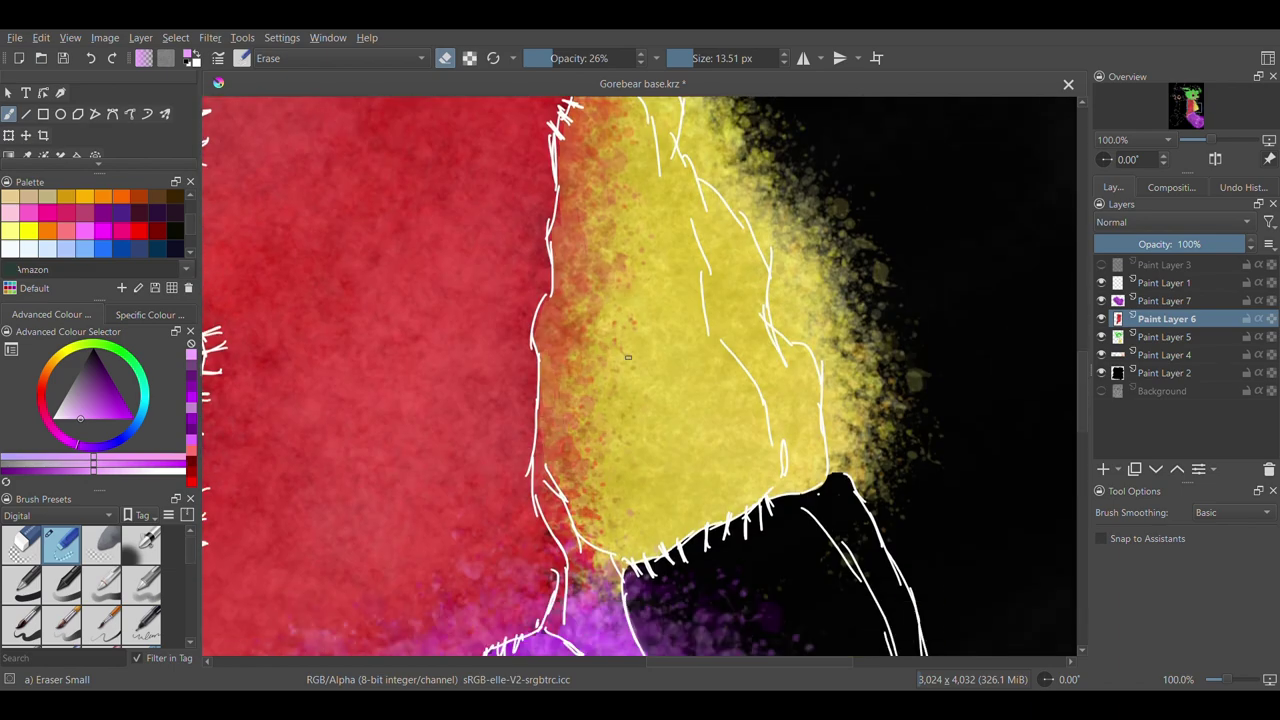
{"action": "mouse_move", "coordinate": [569, 143]}
{"action": "left_mouse_down"}
{"action": "mouse_move", "coordinate": [603, 160]}
{"action": "mouse_move", "coordinate": [597, 271]}
{"action": "left_mouse_up"}
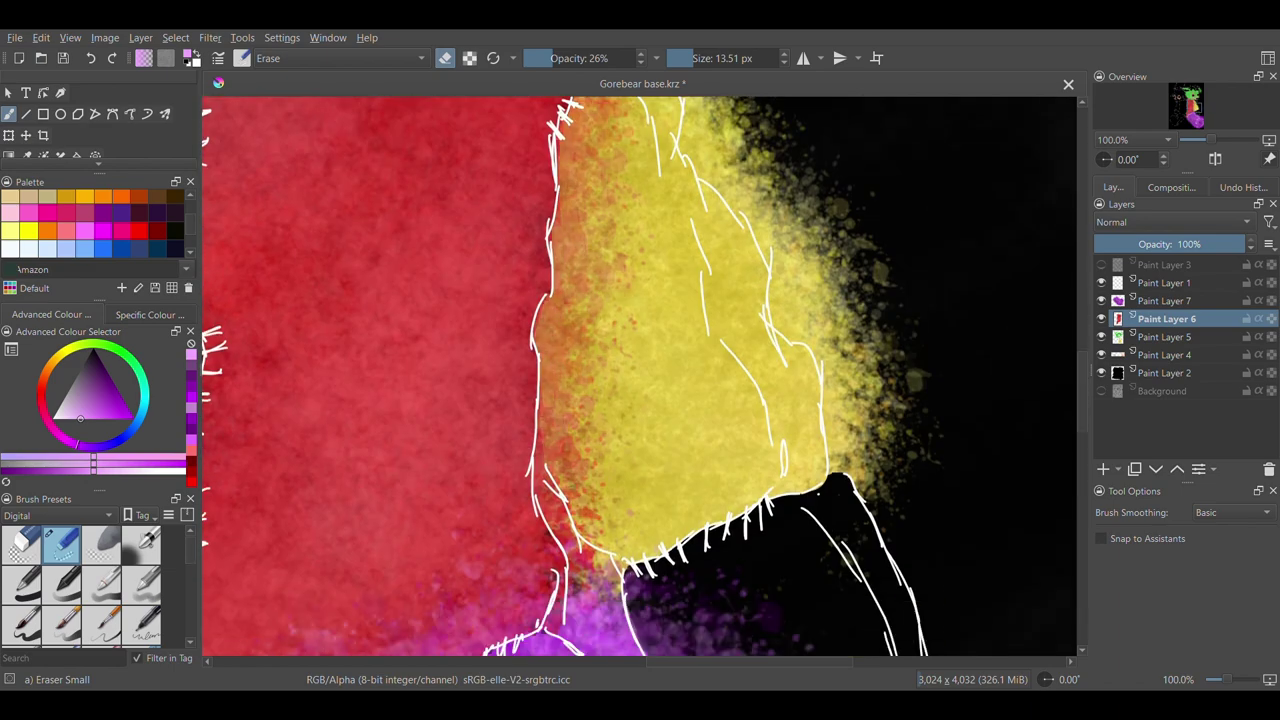
{"action": "left_click_drag", "start_coordinate": [1083, 390], "coordinate": [1083, 347]}
{"action": "left_click_drag", "start_coordinate": [586, 262], "coordinate": [620, 418]}
Set the eraser opacity to 32% and fade the red spill over the green fur along the neck seam
{"action": "left_click", "coordinate": [633, 58]}
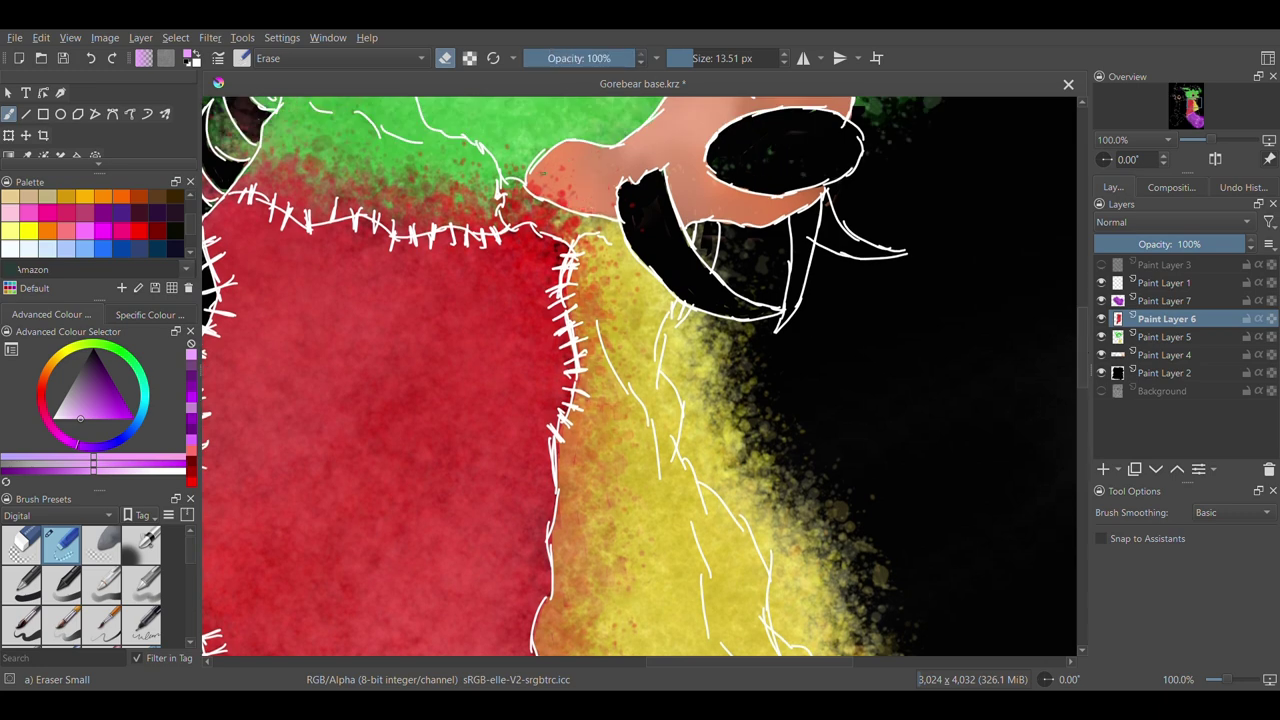
{"action": "left_click", "coordinate": [560, 59]}
{"action": "left_click_drag", "start_coordinate": [750, 662], "coordinate": [695, 662]}
{"action": "mouse_move", "coordinate": [525, 177]}
{"action": "left_mouse_down"}
{"action": "mouse_move", "coordinate": [525, 205]}
{"action": "mouse_move", "coordinate": [594, 212]}
{"action": "left_mouse_up"}
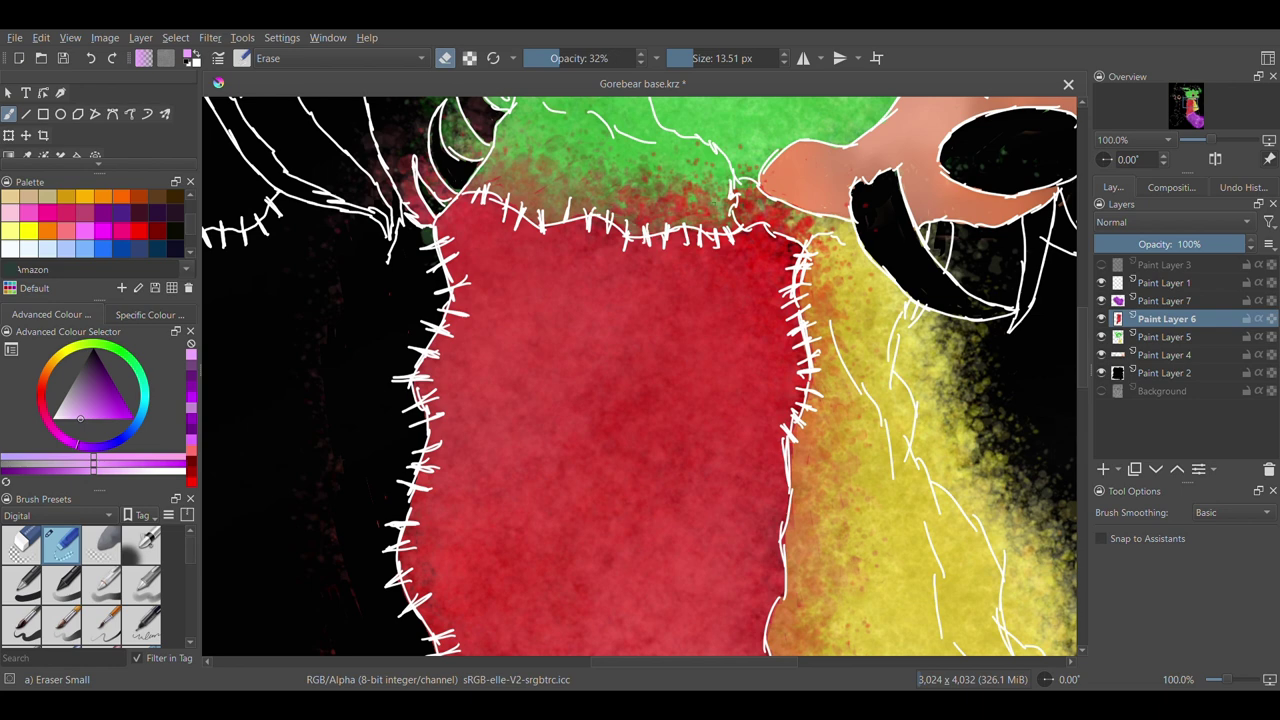
{"action": "left_click_drag", "start_coordinate": [712, 196], "coordinate": [643, 208]}
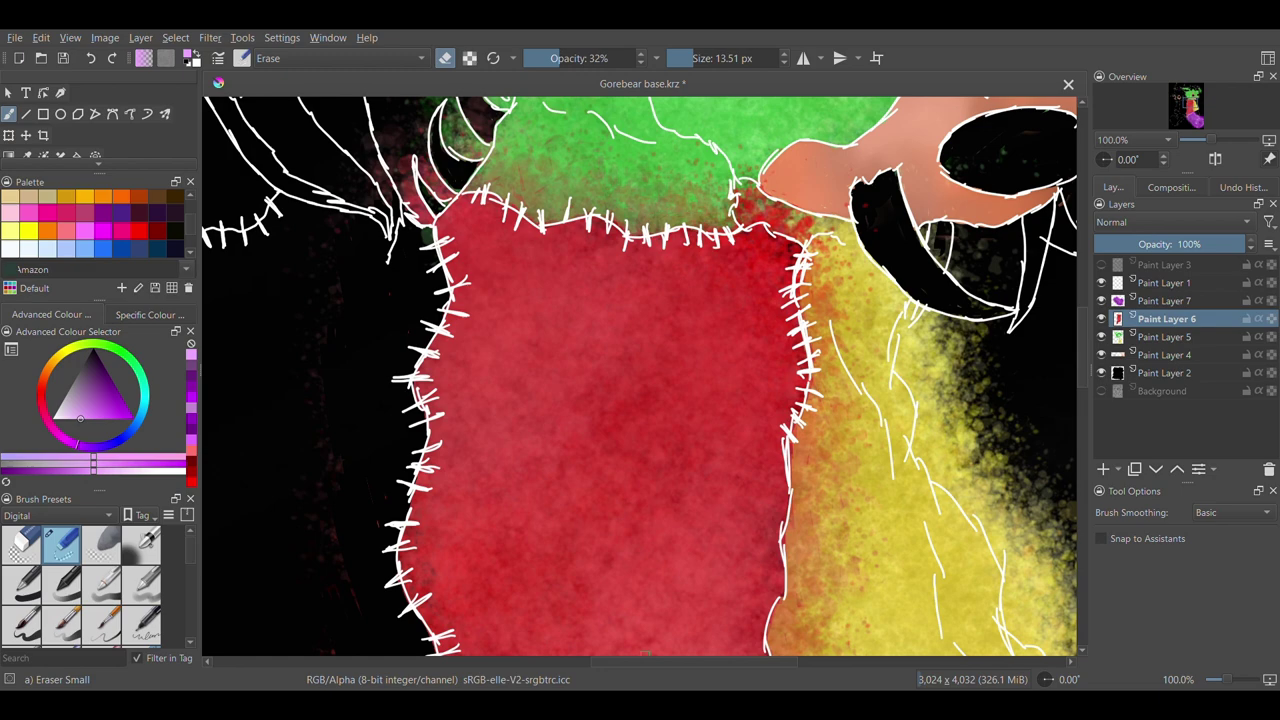
On Paint Layer 5, fade the spill around the jaw and upper arm with the 45.56 px Eraser Circle at 30% opacity
{"action": "left_click", "coordinate": [1145, 336]}
{"action": "left_click_drag", "start_coordinate": [640, 662], "coordinate": [699, 662]}
{"action": "left_click", "coordinate": [21, 545]}
{"action": "left_click", "coordinate": [572, 58]}
{"action": "left_click", "coordinate": [706, 58]}
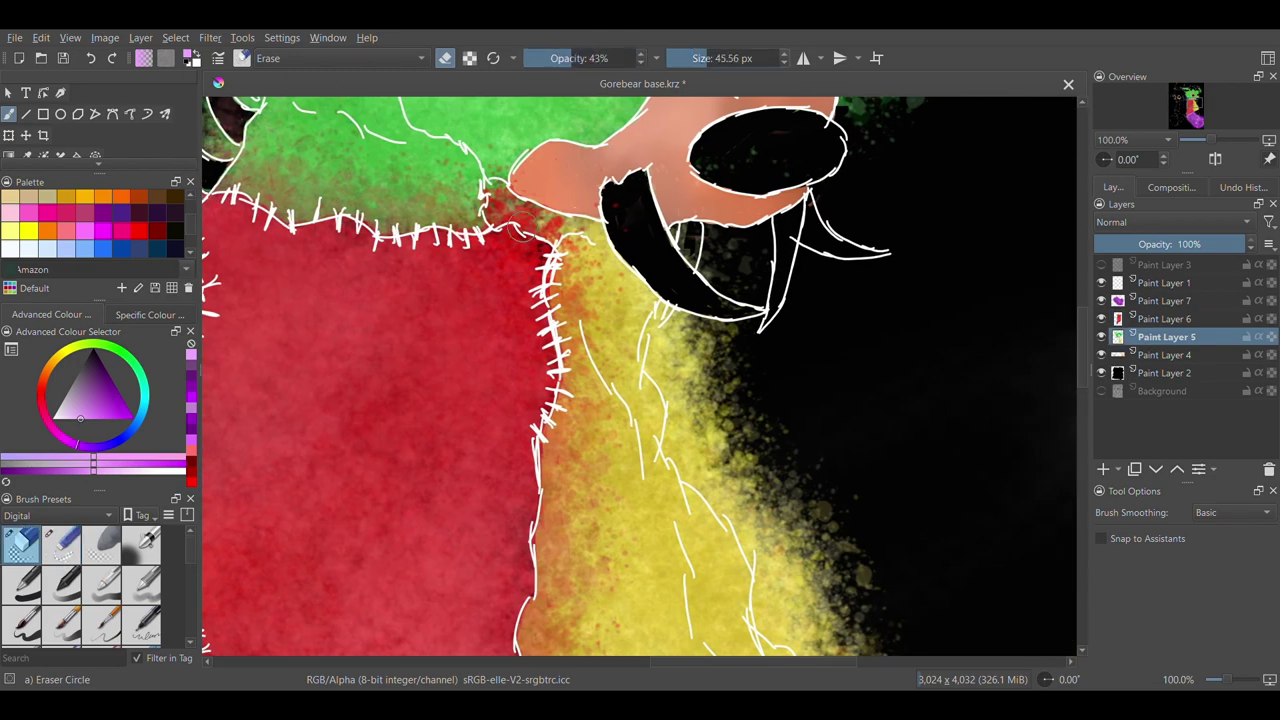
{"action": "left_click_drag", "start_coordinate": [514, 202], "coordinate": [596, 227]}
{"action": "left_click_drag", "start_coordinate": [720, 385], "coordinate": [647, 338]}
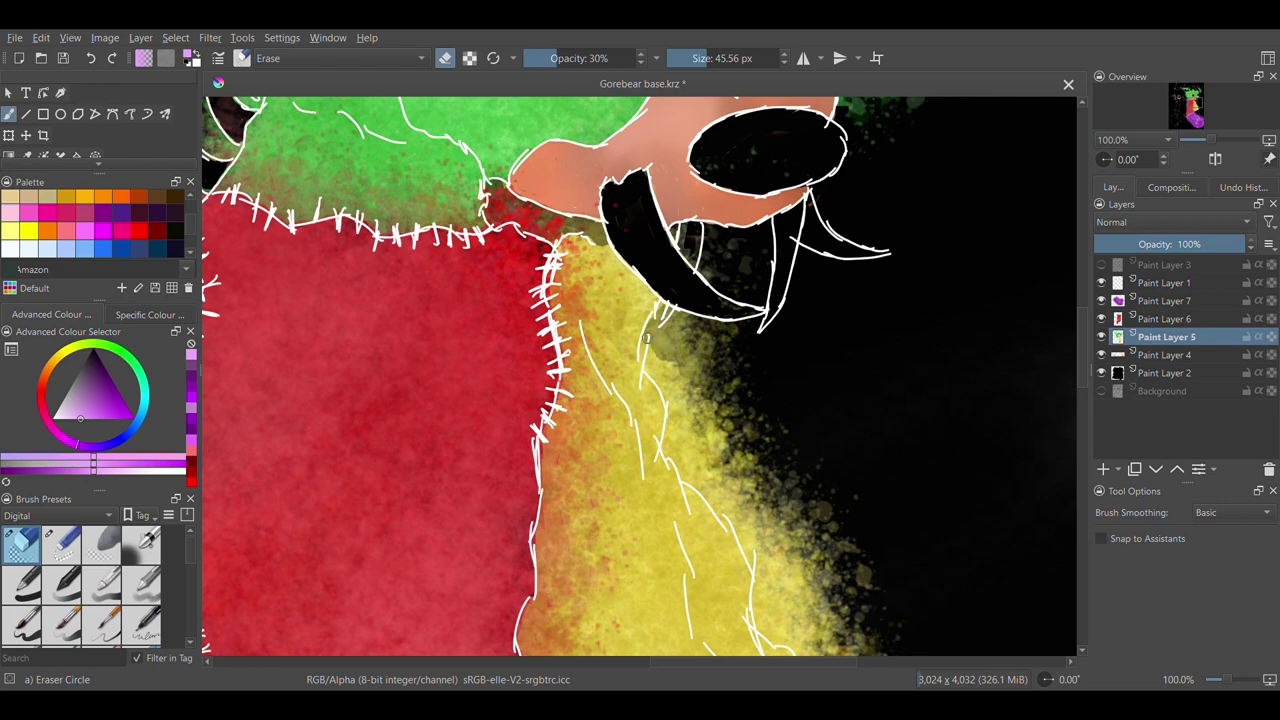
{"action": "key", "text": "ctrl+z"}
{"action": "mouse_move", "coordinate": [744, 388]}
{"action": "left_mouse_down"}
{"action": "mouse_move", "coordinate": [708, 452]}
{"action": "mouse_move", "coordinate": [677, 368]}
{"action": "mouse_move", "coordinate": [662, 372]}
{"action": "mouse_move", "coordinate": [670, 316]}
{"action": "mouse_move", "coordinate": [660, 331]}
{"action": "left_mouse_up"}
Lower the eraser opacity to 21% and fade the yellow spill along the arm's outer outline
{"action": "left_click_drag", "start_coordinate": [1082, 347], "coordinate": [1082, 390]}
{"action": "left_click", "coordinate": [547, 58]}
{"action": "mouse_move", "coordinate": [823, 386]}
{"action": "left_mouse_down"}
{"action": "mouse_move", "coordinate": [838, 490]}
{"action": "mouse_move", "coordinate": [862, 330]}
{"action": "mouse_move", "coordinate": [785, 340]}
{"action": "mouse_move", "coordinate": [775, 225]}
{"action": "mouse_move", "coordinate": [720, 213]}
{"action": "left_mouse_up"}
{"action": "left_click", "coordinate": [89, 60]}
{"action": "scroll", "coordinate": [760, 220], "scroll_direction": "up", "scroll_amount": 3}
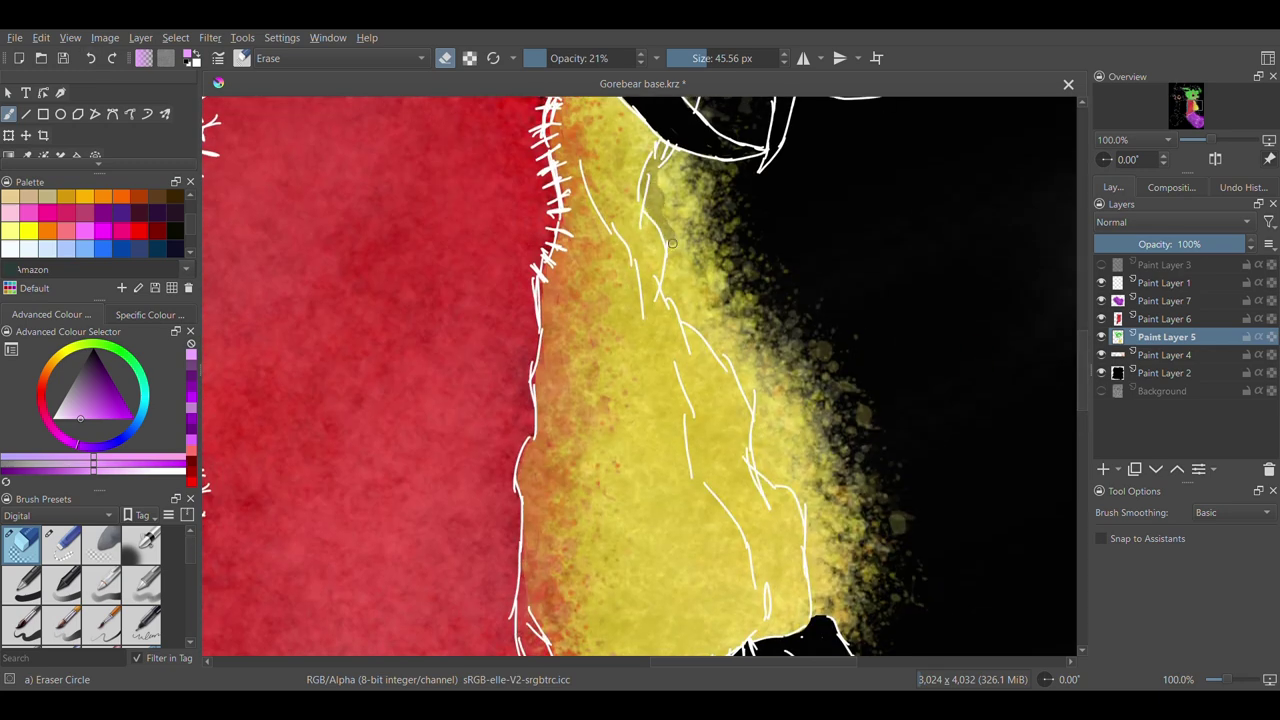
{"action": "left_click_drag", "start_coordinate": [718, 342], "coordinate": [743, 376]}
{"action": "key", "text": "ctrl+z"}
{"action": "mouse_move", "coordinate": [815, 510]}
{"action": "left_mouse_down"}
{"action": "mouse_move", "coordinate": [829, 627]}
{"action": "mouse_move", "coordinate": [856, 596]}
{"action": "mouse_move", "coordinate": [834, 395]}
{"action": "mouse_move", "coordinate": [762, 401]}
{"action": "left_mouse_up"}
{"action": "mouse_move", "coordinate": [808, 504]}
{"action": "left_mouse_down"}
{"action": "mouse_move", "coordinate": [750, 371]}
{"action": "mouse_move", "coordinate": [669, 287]}
{"action": "mouse_move", "coordinate": [719, 344]}
{"action": "mouse_move", "coordinate": [653, 208]}
{"action": "left_mouse_up"}
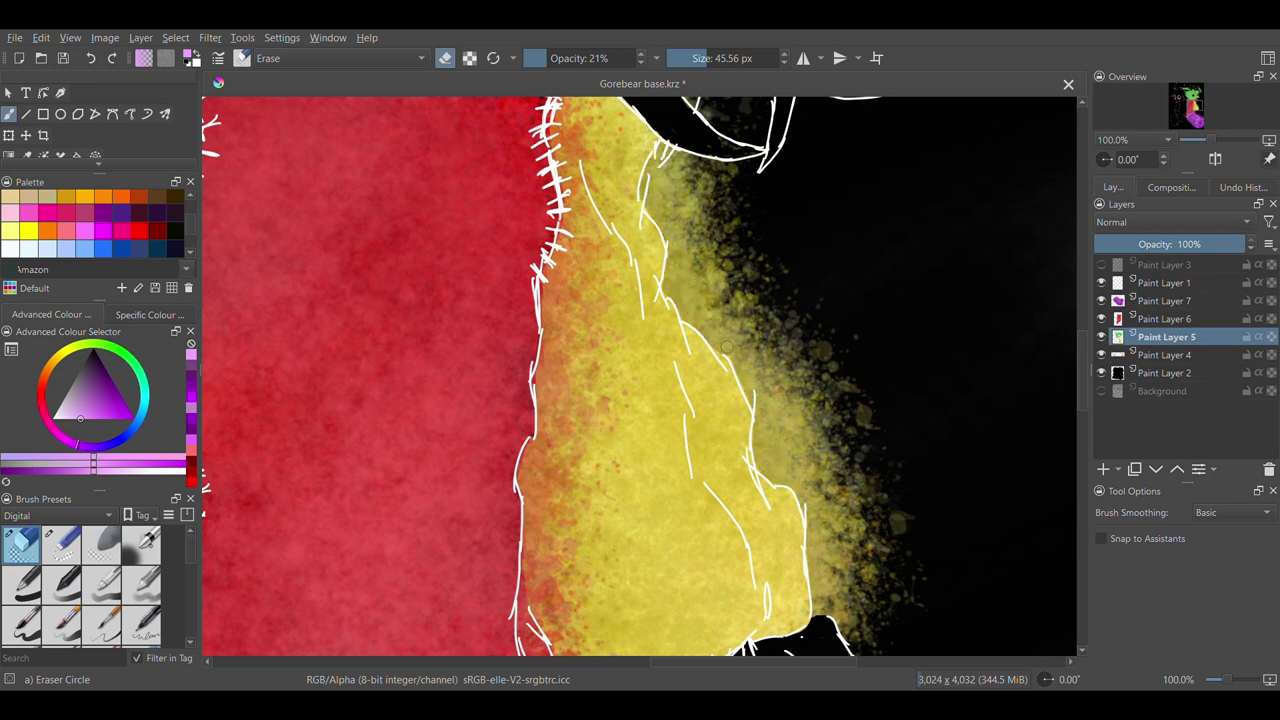
Fade the green spill outside the painted head's outer cheek and ear at 21% opacity
{"action": "scroll", "coordinate": [977, 426], "scroll_direction": "down", "scroll_amount": 5}
{"action": "key", "text": "ctrl+minus"}
{"action": "key", "text": "ctrl+minus"}
{"action": "key", "text": "ctrl+minus"}
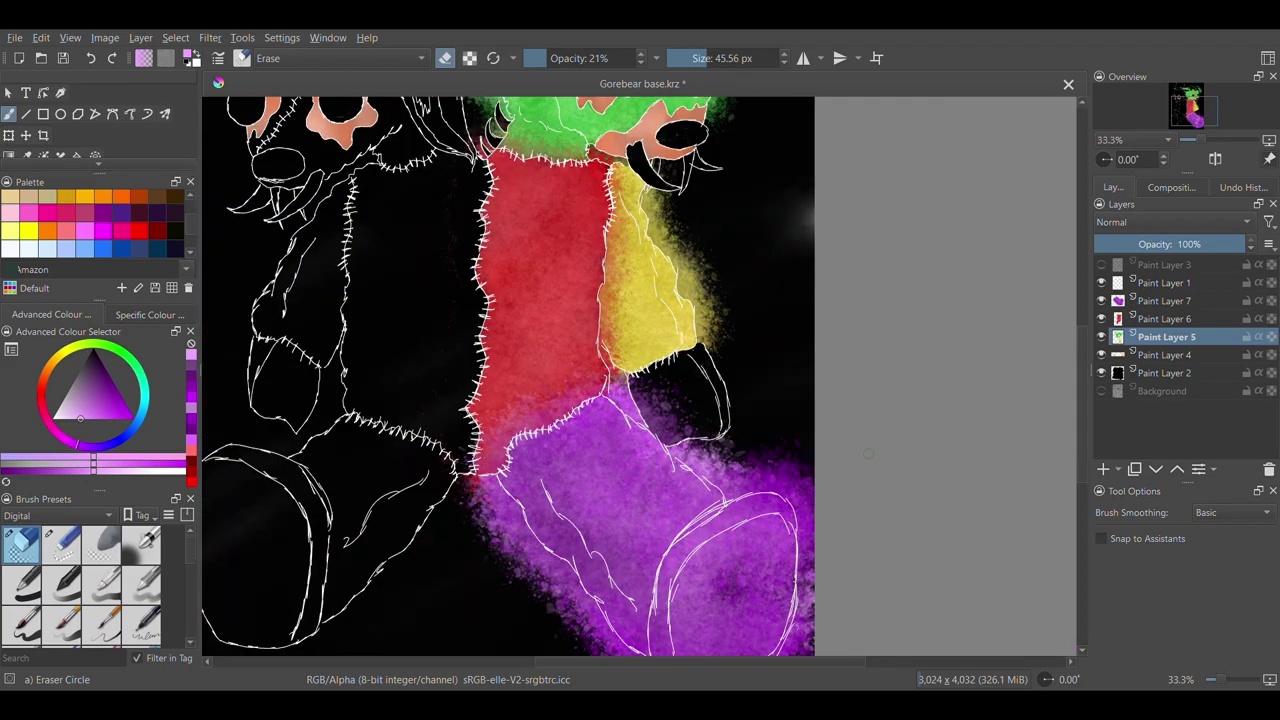
{"action": "left_click_drag", "start_coordinate": [1083, 429], "coordinate": [1083, 332]}
{"action": "key", "text": "ctrl+plus"}
{"action": "key", "text": "ctrl+plus"}
{"action": "key", "text": "ctrl+plus"}
{"action": "left_click_drag", "start_coordinate": [1083, 277], "coordinate": [1083, 302]}
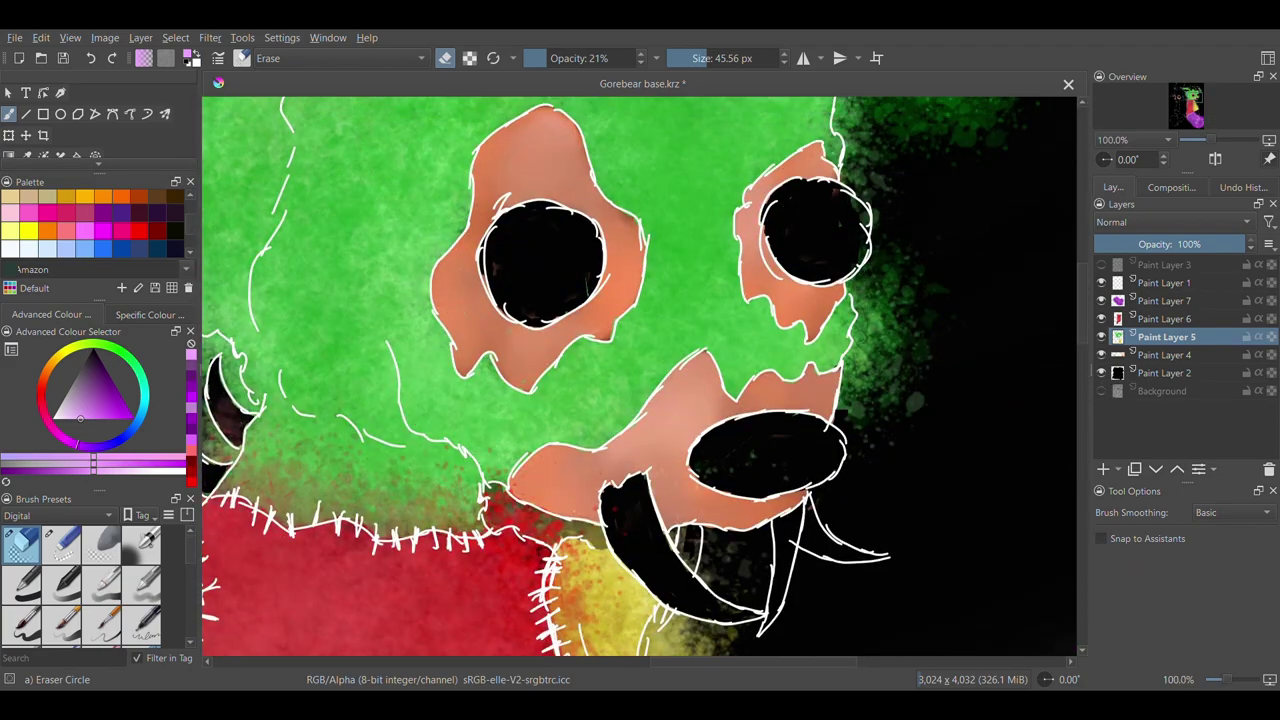
{"action": "scroll", "coordinate": [900, 395], "scroll_direction": "up", "scroll_amount": 5}
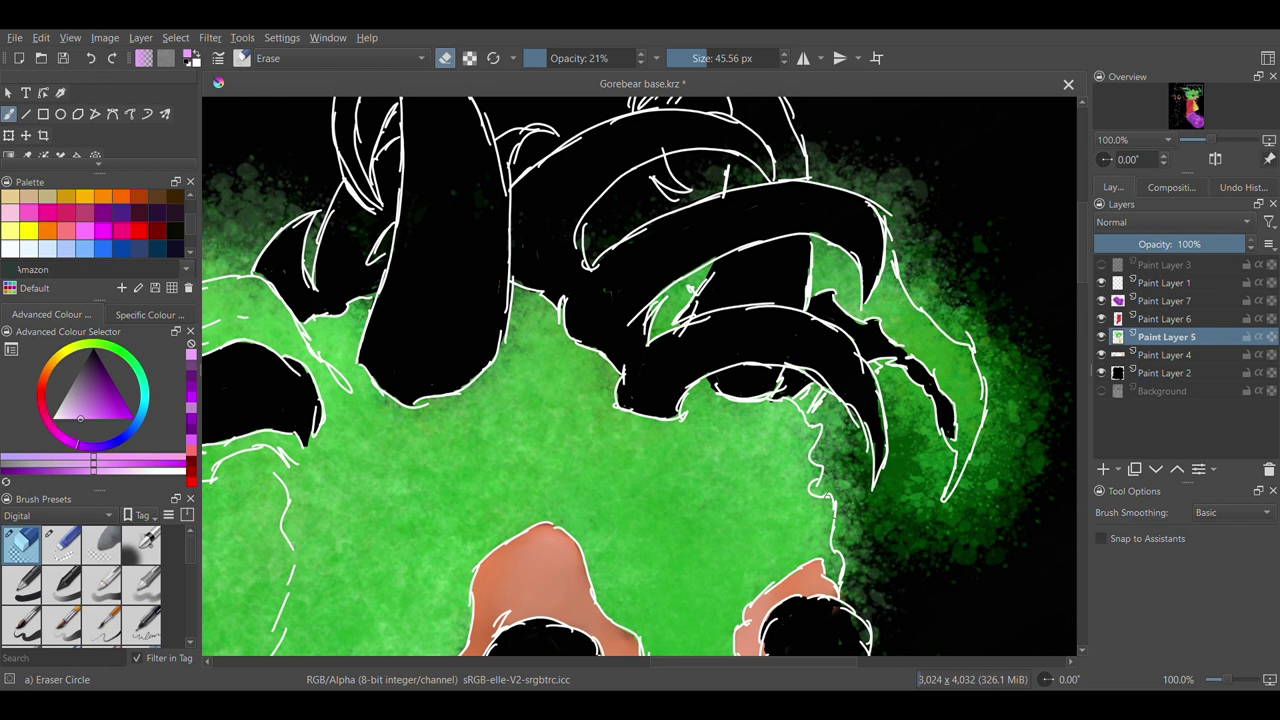
{"action": "left_click_drag", "start_coordinate": [826, 500], "coordinate": [848, 522]}
{"action": "mouse_move", "coordinate": [850, 470]}
{"action": "left_mouse_down"}
{"action": "mouse_move", "coordinate": [923, 466]}
{"action": "mouse_move", "coordinate": [935, 450]}
{"action": "mouse_move", "coordinate": [922, 527]}
{"action": "mouse_move", "coordinate": [965, 548]}
{"action": "mouse_move", "coordinate": [997, 427]}
{"action": "mouse_move", "coordinate": [981, 322]}
{"action": "mouse_move", "coordinate": [930, 300]}
{"action": "mouse_move", "coordinate": [914, 161]}
{"action": "left_mouse_up"}
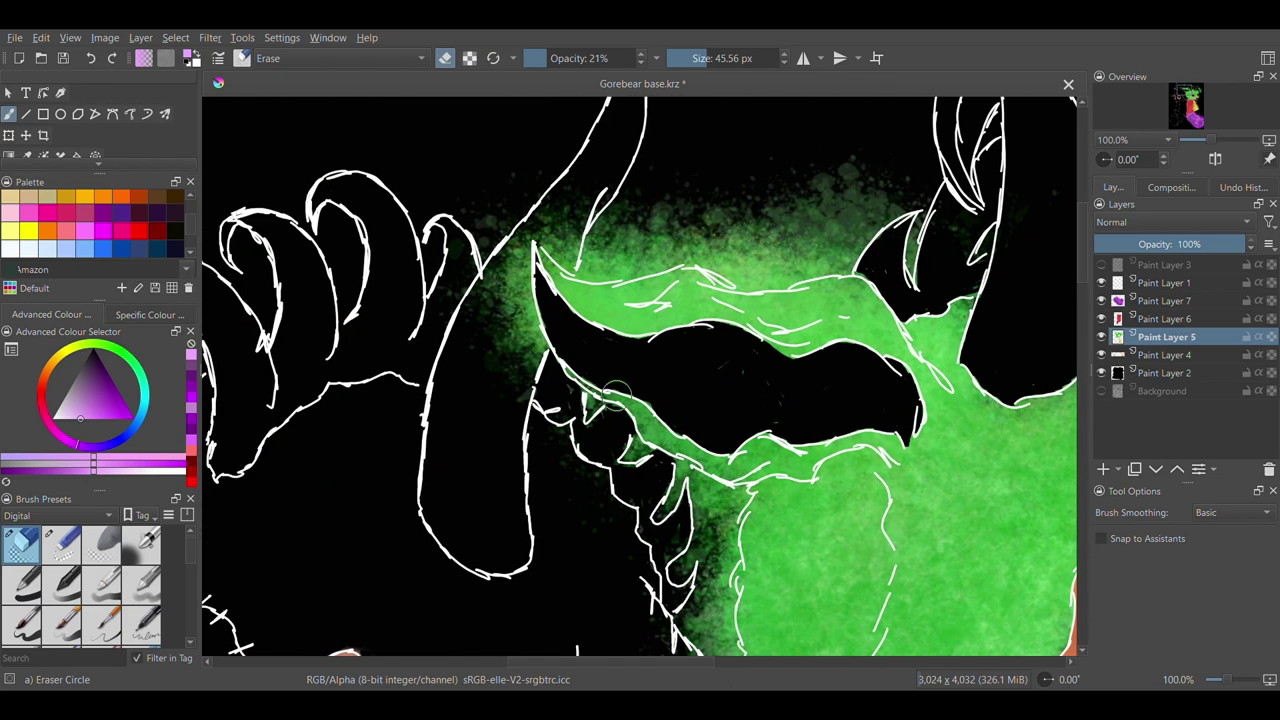
Fade the green spill around the painted head's inner ear and the side facing the other head
{"action": "mouse_move", "coordinate": [545, 240]}
{"action": "left_mouse_down"}
{"action": "mouse_move", "coordinate": [665, 265]}
{"action": "mouse_move", "coordinate": [860, 268]}
{"action": "mouse_move", "coordinate": [791, 237]}
{"action": "mouse_move", "coordinate": [578, 233]}
{"action": "mouse_move", "coordinate": [500, 335]}
{"action": "mouse_move", "coordinate": [532, 262]}
{"action": "left_mouse_up"}
{"action": "left_click_drag", "start_coordinate": [1083, 248], "coordinate": [1083, 286]}
{"action": "mouse_move", "coordinate": [593, 162]}
{"action": "left_mouse_down"}
{"action": "mouse_move", "coordinate": [615, 201]}
{"action": "mouse_move", "coordinate": [735, 305]}
{"action": "mouse_move", "coordinate": [770, 475]}
{"action": "mouse_move", "coordinate": [845, 575]}
{"action": "mouse_move", "coordinate": [708, 324]}
{"action": "mouse_move", "coordinate": [680, 240]}
{"action": "left_mouse_up"}
{"action": "left_click_drag", "start_coordinate": [1083, 286], "coordinate": [1083, 314]}
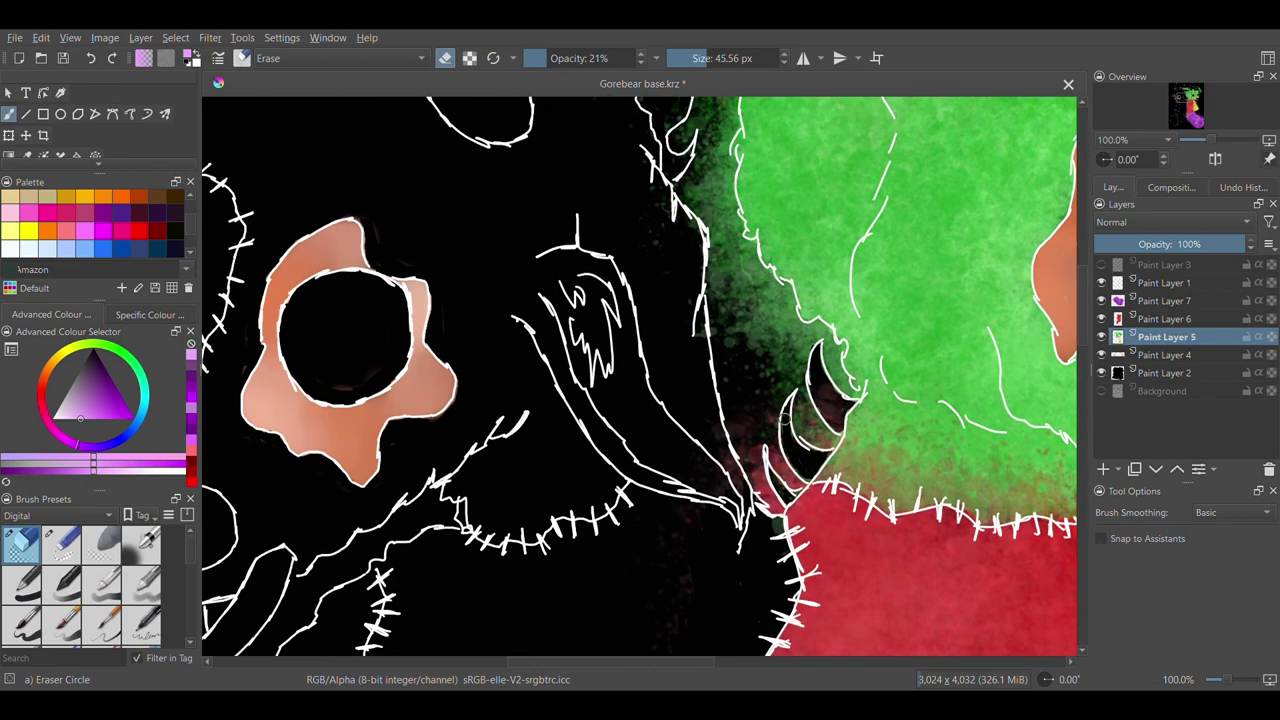
Switch to Paint Layer 6 and fade the leftover red spill around the neck, crotch and yellow arm
{"action": "left_click_drag", "start_coordinate": [675, 662], "coordinate": [783, 662]}
{"action": "key", "text": "Page_Up"}
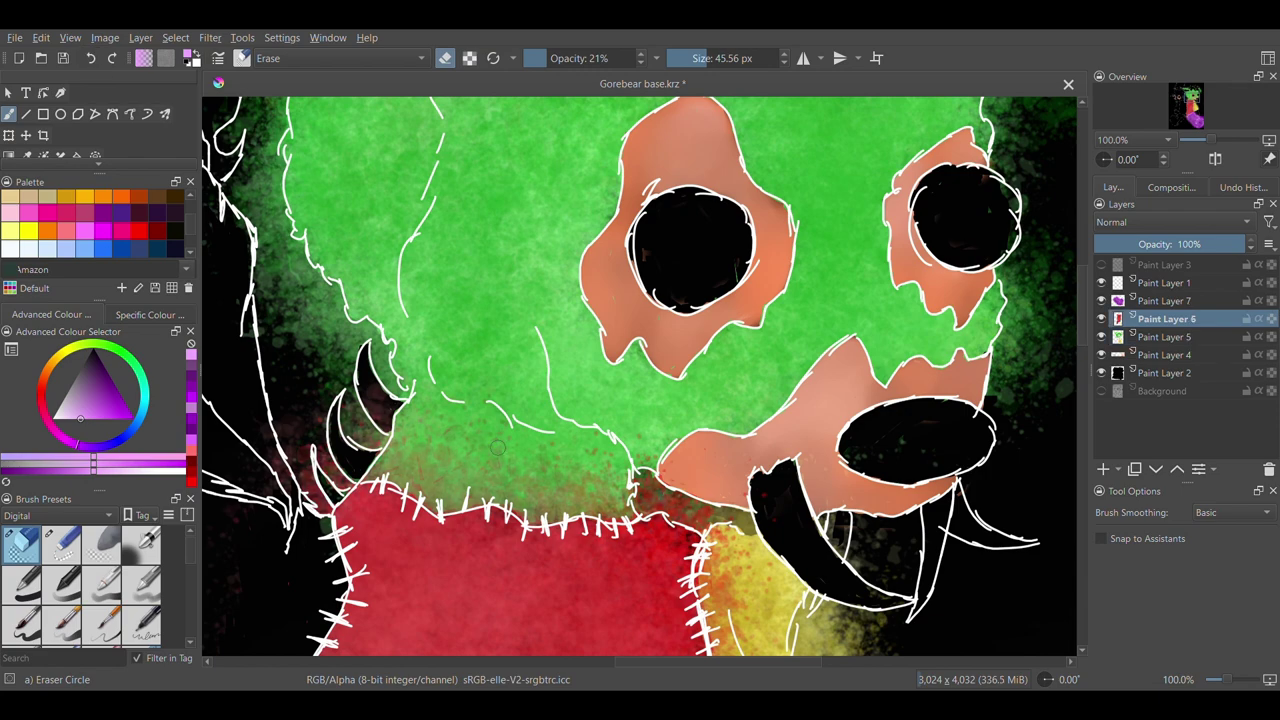
{"action": "scroll", "coordinate": [293, 398], "scroll_direction": "down", "scroll_amount": 6}
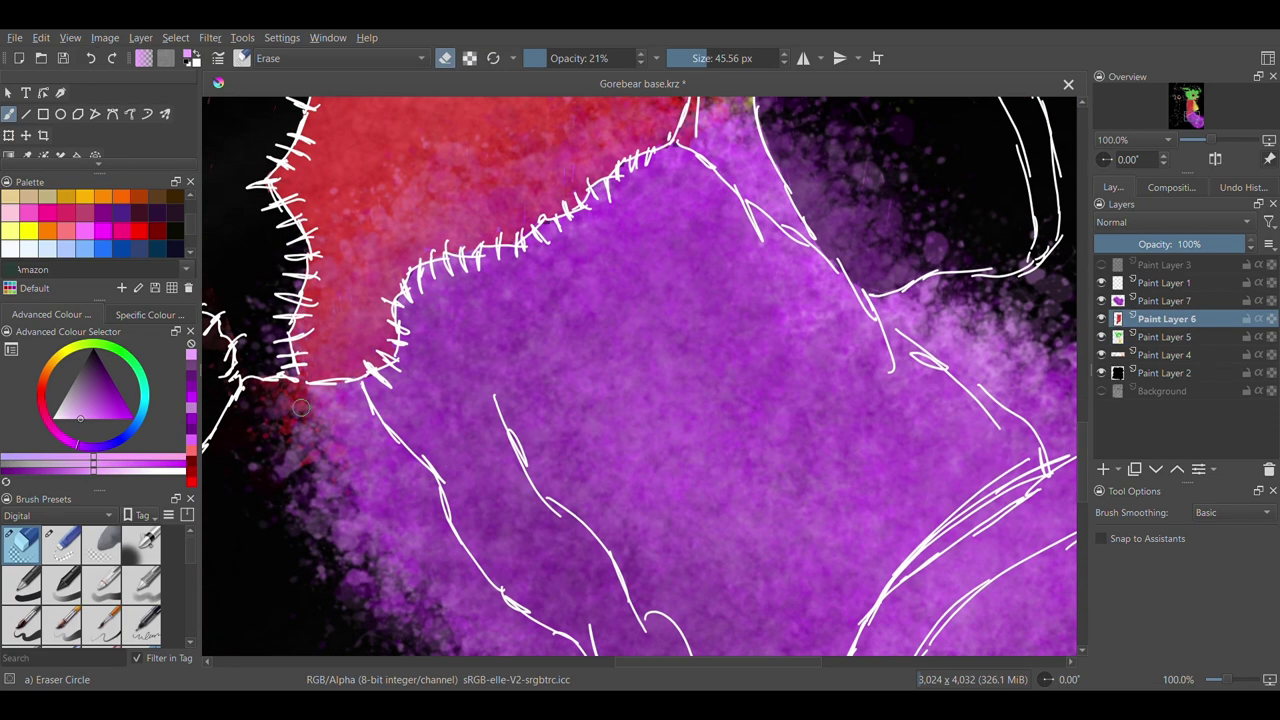
{"action": "scroll", "coordinate": [327, 437], "scroll_direction": "up", "scroll_amount": 5}
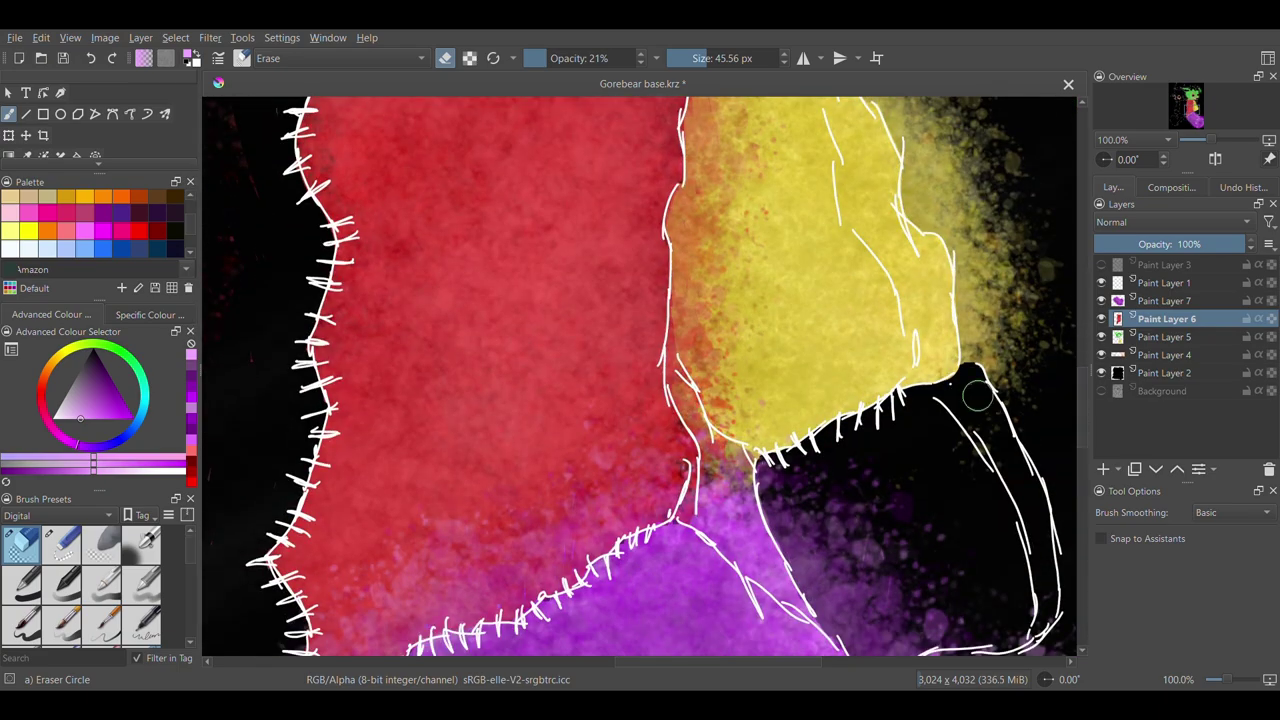
{"action": "scroll", "coordinate": [771, 481], "scroll_direction": "down", "scroll_amount": 4}
On Paint Layer 7, fade the purple spill around the hip, paw, torso seam and foot at 21% opacity
{"action": "left_click", "coordinate": [1170, 301]}
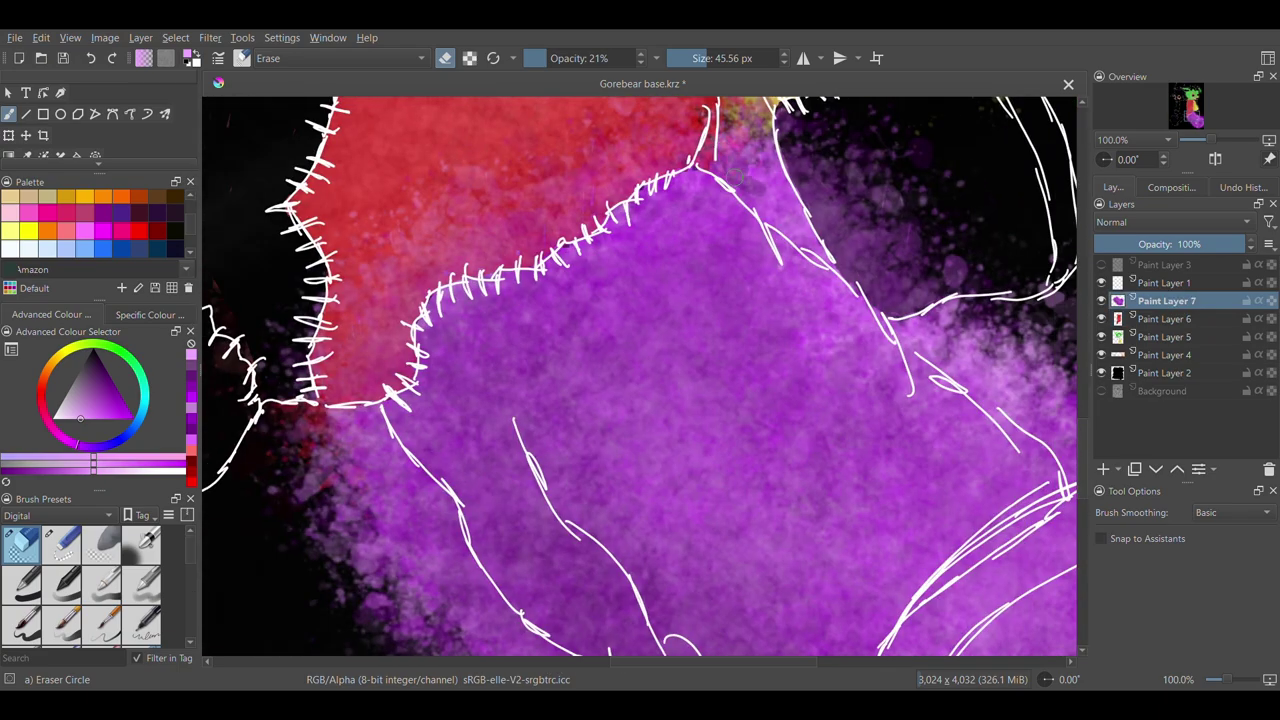
{"action": "left_click_drag", "start_coordinate": [720, 150], "coordinate": [802, 249]}
{"action": "mouse_move", "coordinate": [956, 297]}
{"action": "left_mouse_down"}
{"action": "mouse_move", "coordinate": [958, 86]}
{"action": "mouse_move", "coordinate": [516, 179]}
{"action": "mouse_move", "coordinate": [541, 268]}
{"action": "mouse_move", "coordinate": [628, 361]}
{"action": "mouse_move", "coordinate": [830, 345]}
{"action": "mouse_move", "coordinate": [862, 612]}
{"action": "mouse_move", "coordinate": [872, 300]}
{"action": "left_mouse_up"}
{"action": "mouse_move", "coordinate": [565, 205]}
{"action": "left_mouse_down"}
{"action": "mouse_move", "coordinate": [520, 210]}
{"action": "mouse_move", "coordinate": [812, 332]}
{"action": "mouse_move", "coordinate": [674, 314]}
{"action": "left_mouse_up"}
{"action": "left_click_drag", "start_coordinate": [1082, 477], "coordinate": [1082, 527]}
{"action": "mouse_move", "coordinate": [860, 232]}
{"action": "left_mouse_down"}
{"action": "mouse_move", "coordinate": [850, 354]}
{"action": "mouse_move", "coordinate": [775, 545]}
{"action": "mouse_move", "coordinate": [540, 550]}
{"action": "mouse_move", "coordinate": [640, 610]}
{"action": "mouse_move", "coordinate": [730, 600]}
{"action": "left_mouse_up"}
{"action": "left_click_drag", "start_coordinate": [453, 546], "coordinate": [394, 500]}
Fade the purple spill along the underside of the leg, from the foot up to the crotch
{"action": "left_click_drag", "start_coordinate": [800, 661], "coordinate": [687, 661]}
{"action": "mouse_move", "coordinate": [614, 210]}
{"action": "left_mouse_down"}
{"action": "mouse_move", "coordinate": [731, 393]}
{"action": "mouse_move", "coordinate": [846, 522]}
{"action": "mouse_move", "coordinate": [780, 591]}
{"action": "mouse_move", "coordinate": [700, 400]}
{"action": "mouse_move", "coordinate": [589, 383]}
{"action": "mouse_move", "coordinate": [600, 215]}
{"action": "left_mouse_up"}
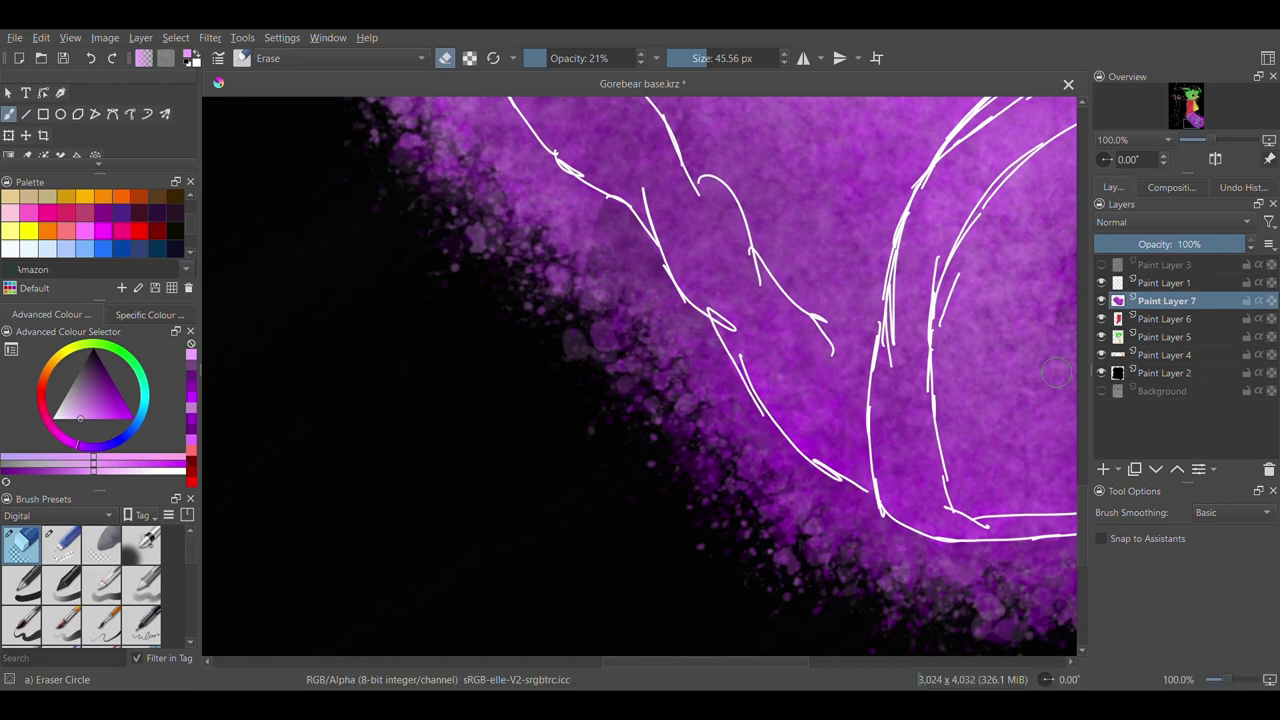
{"action": "scroll", "coordinate": [800, 355], "scroll_direction": "up", "scroll_amount": 4}
{"action": "mouse_move", "coordinate": [370, 215]}
{"action": "left_mouse_down"}
{"action": "mouse_move", "coordinate": [460, 300]}
{"action": "mouse_move", "coordinate": [580, 460]}
{"action": "mouse_move", "coordinate": [560, 512]}
{"action": "mouse_move", "coordinate": [505, 420]}
{"action": "mouse_move", "coordinate": [390, 320]}
{"action": "mouse_move", "coordinate": [355, 245]}
{"action": "left_mouse_up"}
{"action": "key", "text": "minus"}
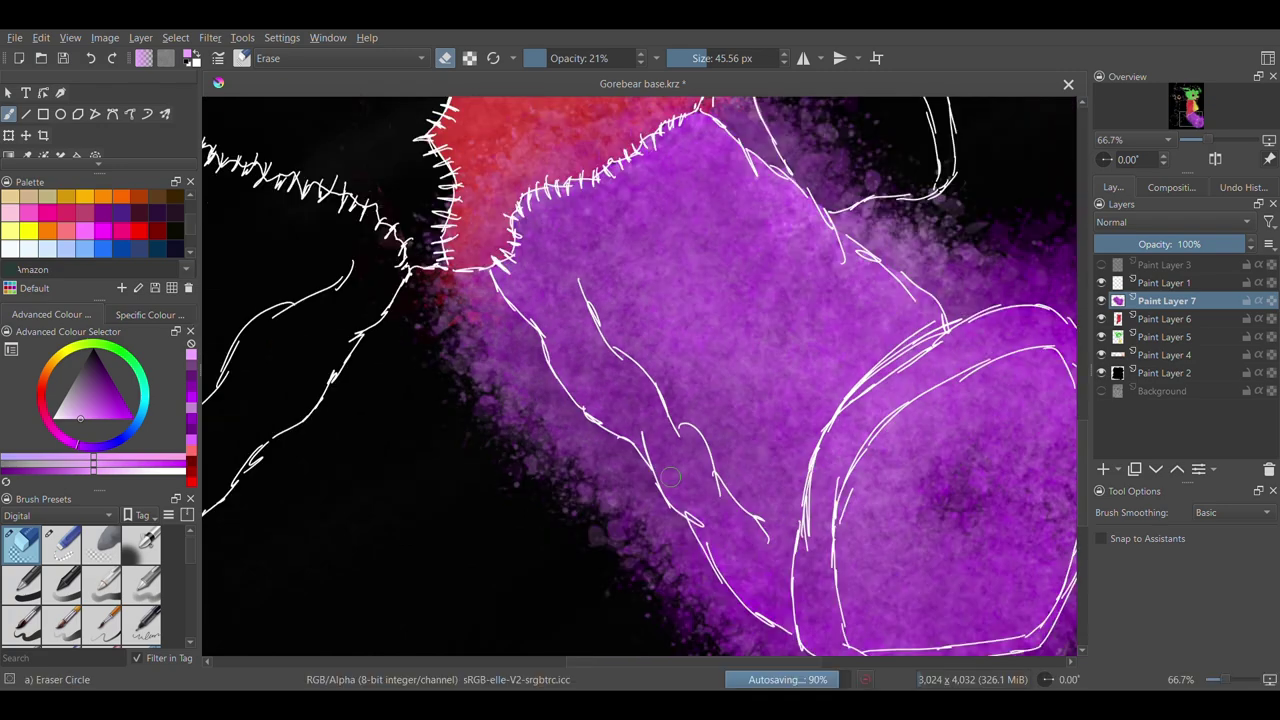
Fade the purple spill along the leg's underside, below the foot and above the leg at 21% opacity
{"action": "key", "text": "minus"}
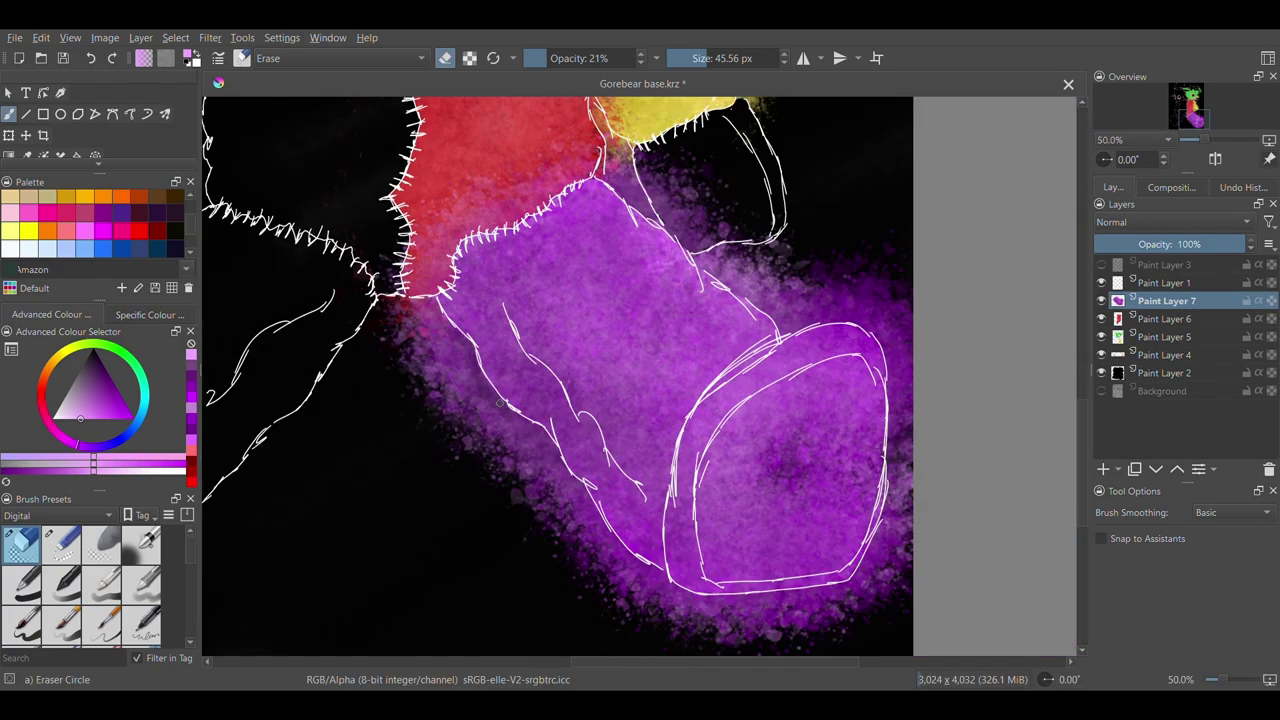
{"action": "left_click_drag", "start_coordinate": [644, 578], "coordinate": [435, 330]}
{"action": "left_click_drag", "start_coordinate": [785, 596], "coordinate": [903, 582]}
{"action": "mouse_move", "coordinate": [825, 286]}
{"action": "left_mouse_down"}
{"action": "mouse_move", "coordinate": [778, 318]}
{"action": "mouse_move", "coordinate": [712, 268]}
{"action": "left_mouse_up"}
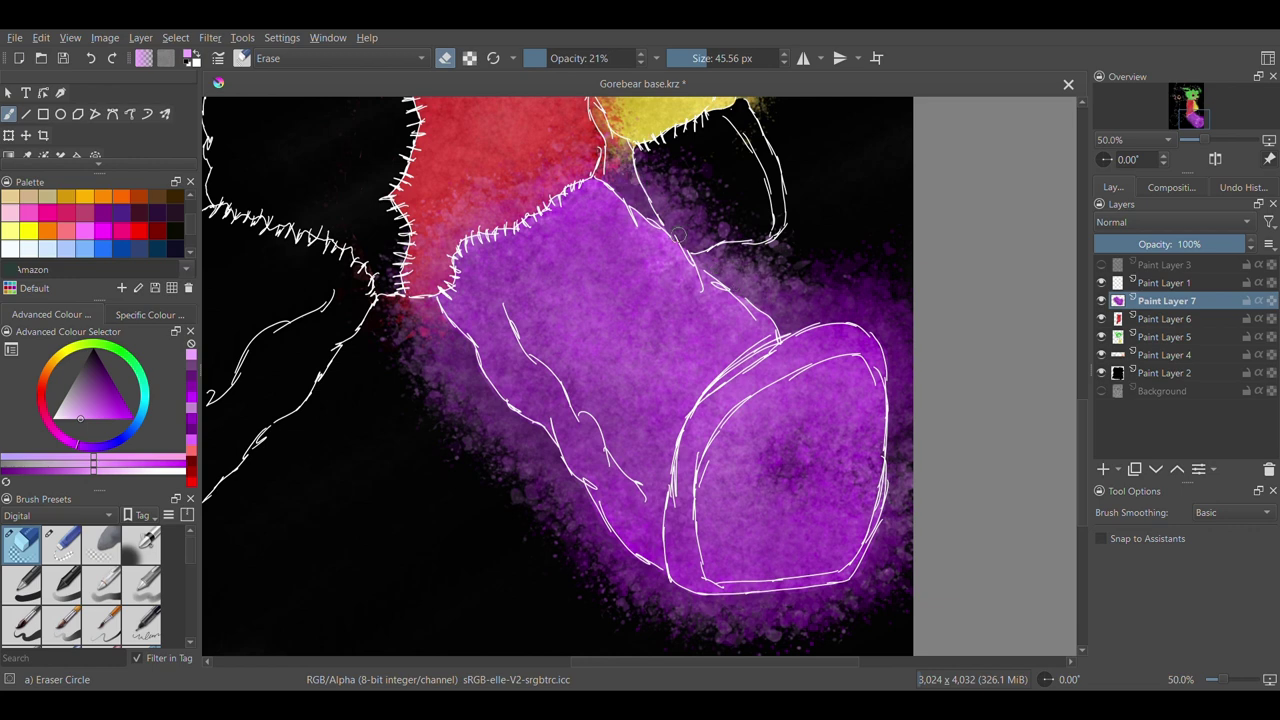
Raise the eraser opacity to 100% and clear the purple from the middle of the foot pad
{"action": "left_click_drag", "start_coordinate": [552, 58], "coordinate": [648, 58]}
{"action": "mouse_move", "coordinate": [756, 452]}
{"action": "left_mouse_down"}
{"action": "mouse_move", "coordinate": [855, 415]}
{"action": "mouse_move", "coordinate": [720, 470]}
{"action": "mouse_move", "coordinate": [858, 400]}
{"action": "mouse_move", "coordinate": [716, 466]}
{"action": "mouse_move", "coordinate": [808, 543]}
{"action": "mouse_move", "coordinate": [826, 521]}
{"action": "left_mouse_up"}
{"action": "key", "text": "ctrl+plus"}
{"action": "key", "text": "ctrl+plus"}
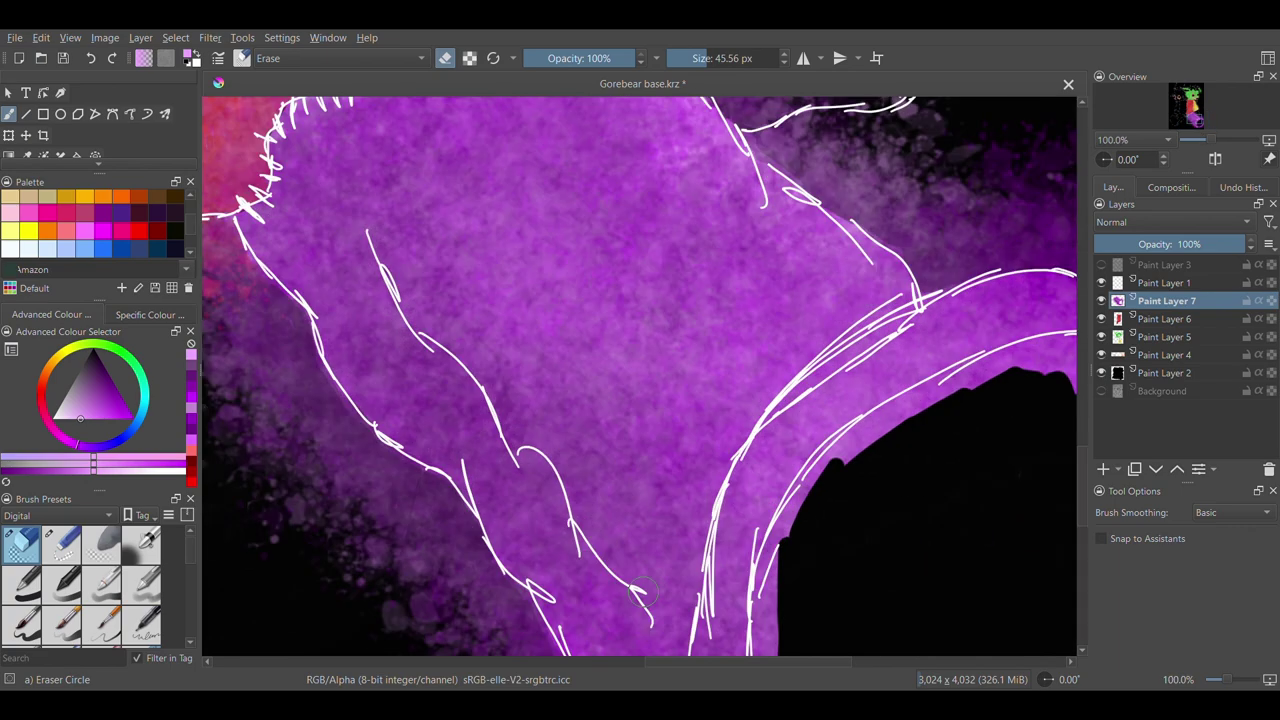
{"action": "left_click_drag", "start_coordinate": [1040, 498], "coordinate": [767, 501]}
Reduce the eraser to 23.33 px and trim the purple up to the foot pad's upper and side outlines
{"action": "key", "text": "ctrl+plus"}
{"action": "left_click", "coordinate": [699, 58]}
{"action": "mouse_move", "coordinate": [640, 409]}
{"action": "left_mouse_down"}
{"action": "mouse_move", "coordinate": [572, 436]}
{"action": "mouse_move", "coordinate": [855, 318]}
{"action": "mouse_move", "coordinate": [918, 428]}
{"action": "left_mouse_up"}
{"action": "mouse_move", "coordinate": [845, 332]}
{"action": "left_mouse_down"}
{"action": "mouse_move", "coordinate": [755, 360]}
{"action": "mouse_move", "coordinate": [877, 400]}
{"action": "mouse_move", "coordinate": [909, 468]}
{"action": "left_mouse_up"}
{"action": "mouse_move", "coordinate": [512, 494]}
{"action": "left_mouse_down"}
{"action": "mouse_move", "coordinate": [566, 442]}
{"action": "mouse_move", "coordinate": [580, 455]}
{"action": "left_mouse_up"}
{"action": "mouse_move", "coordinate": [1083, 491]}
{"action": "left_mouse_down"}
{"action": "mouse_move", "coordinate": [1084, 454]}
{"action": "mouse_move", "coordinate": [1084, 519]}
{"action": "left_mouse_up"}
{"action": "mouse_move", "coordinate": [457, 301]}
{"action": "left_mouse_down"}
{"action": "mouse_move", "coordinate": [421, 408]}
{"action": "mouse_move", "coordinate": [474, 300]}
{"action": "left_mouse_up"}
{"action": "mouse_move", "coordinate": [917, 233]}
{"action": "left_mouse_down"}
{"action": "mouse_move", "coordinate": [908, 177]}
{"action": "mouse_move", "coordinate": [931, 357]}
{"action": "mouse_move", "coordinate": [889, 552]}
{"action": "mouse_move", "coordinate": [860, 600]}
{"action": "left_mouse_up"}
{"action": "scroll", "coordinate": [979, 494], "scroll_direction": "up", "scroll_amount": 2}
{"action": "left_click_drag", "start_coordinate": [878, 257], "coordinate": [944, 370]}
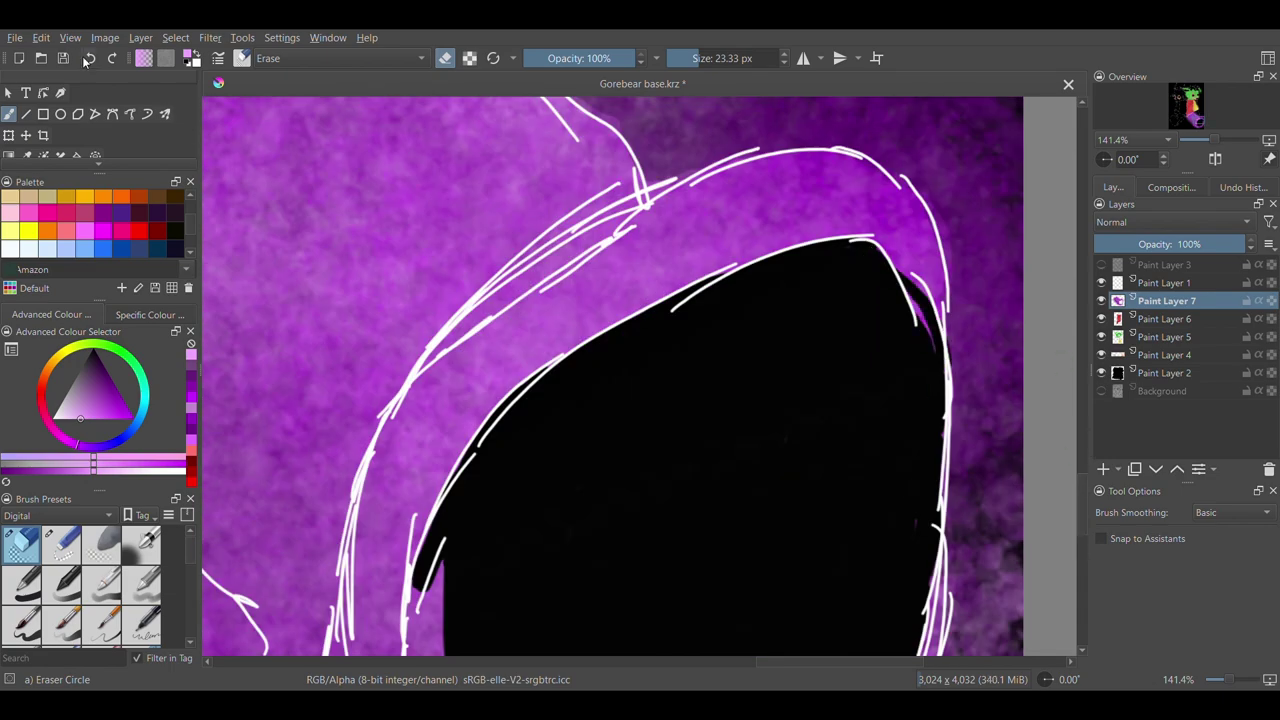
Undo the stray erase strokes at the foot pad and compare it with the Paint Layer 3 sketch
{"action": "left_click", "coordinate": [91, 58]}
{"action": "left_click", "coordinate": [1101, 265]}
{"action": "left_click", "coordinate": [1101, 265]}
{"action": "left_click_drag", "start_coordinate": [1083, 429], "coordinate": [1082, 539]}
{"action": "mouse_move", "coordinate": [418, 265]}
{"action": "left_mouse_down"}
{"action": "mouse_move", "coordinate": [466, 563]}
{"action": "mouse_move", "coordinate": [493, 560]}
{"action": "left_mouse_up"}
{"action": "key", "text": "ctrl+z"}
Erase the remaining purple along the foot pad's lower edges, using the Paint Layer 3 sketch as a temporary guide
{"action": "left_click", "coordinate": [1101, 265]}
{"action": "mouse_move", "coordinate": [464, 509]}
{"action": "left_mouse_down"}
{"action": "mouse_move", "coordinate": [466, 543]}
{"action": "mouse_move", "coordinate": [430, 290]}
{"action": "mouse_move", "coordinate": [428, 474]}
{"action": "mouse_move", "coordinate": [432, 293]}
{"action": "left_mouse_up"}
{"action": "mouse_move", "coordinate": [800, 498]}
{"action": "left_mouse_down"}
{"action": "mouse_move", "coordinate": [825, 492]}
{"action": "mouse_move", "coordinate": [622, 553]}
{"action": "mouse_move", "coordinate": [810, 516]}
{"action": "left_mouse_up"}
{"action": "left_click_drag", "start_coordinate": [464, 548], "coordinate": [616, 555]}
{"action": "left_click", "coordinate": [1101, 265]}
On Paint Layer 10, lay a blue base on both horns of the green head with the Bristles-3 Large Smooth brush
{"action": "left_click_drag", "start_coordinate": [1214, 140], "coordinate": [1204, 140]}
{"action": "left_click_drag", "start_coordinate": [1082, 438], "coordinate": [1081, 410]}
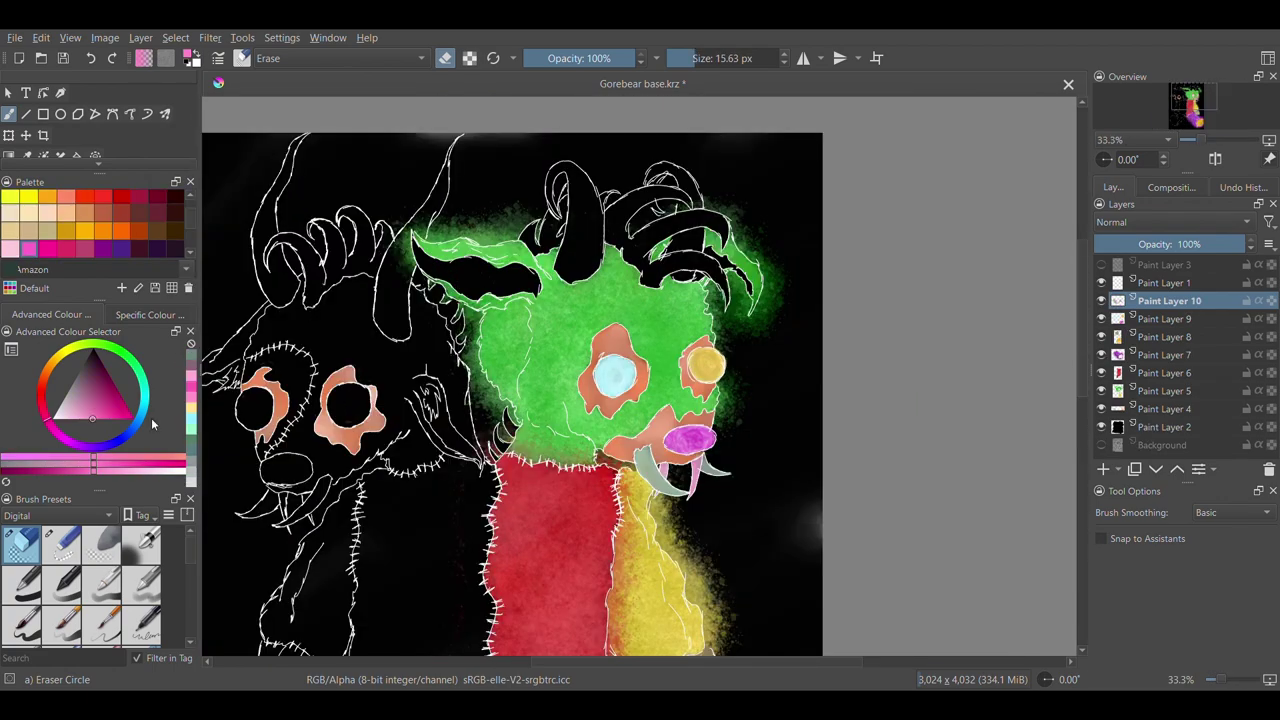
{"action": "left_click_drag", "start_coordinate": [146, 412], "coordinate": [140, 417]}
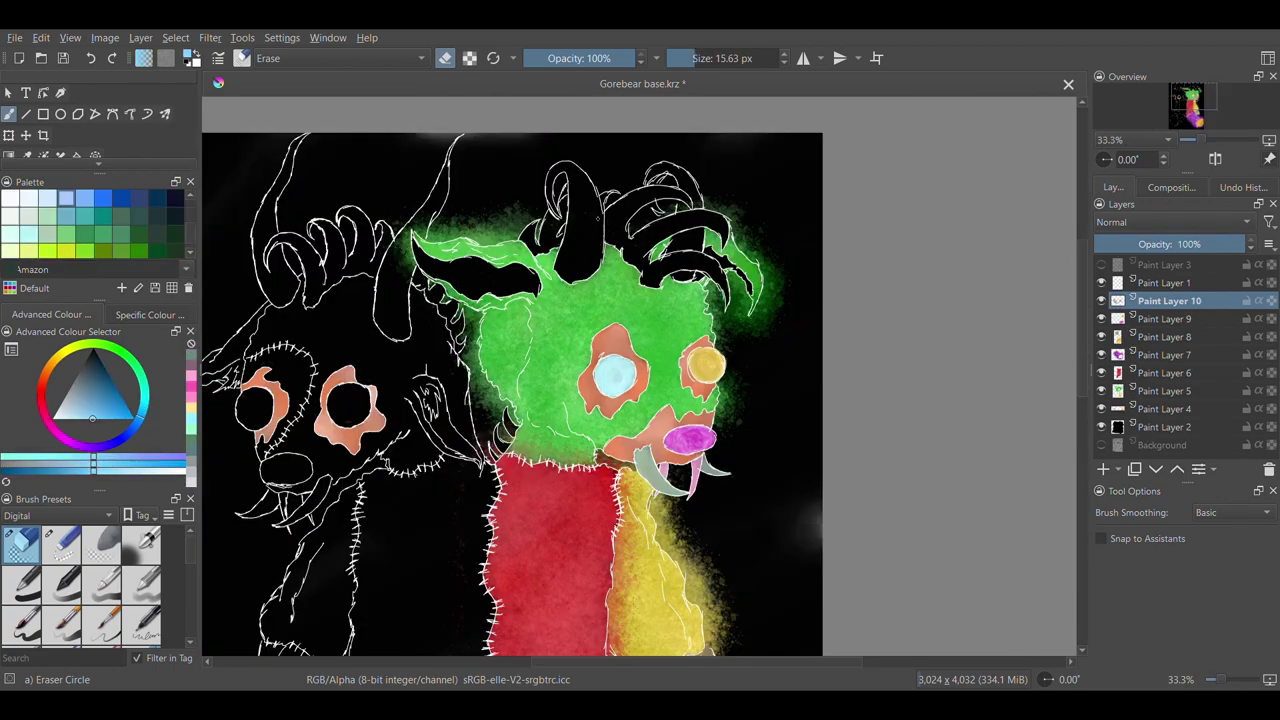
{"action": "key", "text": "slash"}
{"action": "mouse_move", "coordinate": [575, 276]}
{"action": "left_mouse_down"}
{"action": "mouse_move", "coordinate": [558, 172]}
{"action": "mouse_move", "coordinate": [590, 276]}
{"action": "left_mouse_up"}
{"action": "mouse_move", "coordinate": [656, 206]}
{"action": "left_mouse_down"}
{"action": "mouse_move", "coordinate": [668, 168]}
{"action": "mouse_move", "coordinate": [686, 276]}
{"action": "left_mouse_up"}
Brush a paler blue over the curves and lengths of both horns
{"action": "left_click", "coordinate": [78, 419]}
{"action": "left_click_drag", "start_coordinate": [574, 182], "coordinate": [580, 274]}
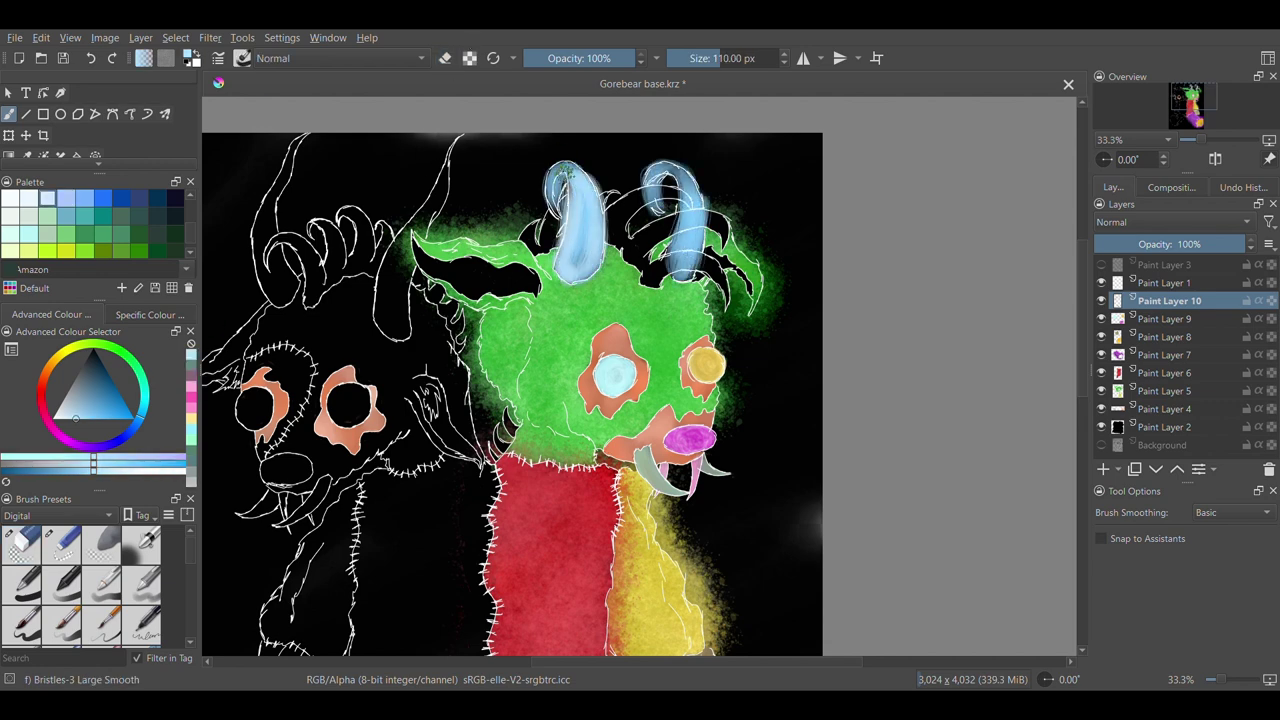
{"action": "left_click_drag", "start_coordinate": [594, 212], "coordinate": [550, 206]}
{"action": "left_click_drag", "start_coordinate": [690, 182], "coordinate": [686, 272]}
Layer darker, muted blue shading down both horns
{"action": "left_click", "coordinate": [96, 397]}
{"action": "mouse_move", "coordinate": [696, 214]}
{"action": "left_mouse_down"}
{"action": "mouse_move", "coordinate": [652, 206]}
{"action": "mouse_move", "coordinate": [574, 274]}
{"action": "left_mouse_up"}
{"action": "mouse_move", "coordinate": [580, 172]}
{"action": "left_mouse_down"}
{"action": "mouse_move", "coordinate": [560, 202]}
{"action": "mouse_move", "coordinate": [562, 268]}
{"action": "left_mouse_up"}
{"action": "left_click", "coordinate": [83, 405]}
{"action": "left_click_drag", "start_coordinate": [696, 210], "coordinate": [682, 272]}
Deepen both horns with more saturated blue strokes from the curled tips to the bases
{"action": "left_click", "coordinate": [136, 418]}
{"action": "mouse_move", "coordinate": [590, 208]}
{"action": "left_mouse_down"}
{"action": "mouse_move", "coordinate": [574, 278]}
{"action": "mouse_move", "coordinate": [550, 198]}
{"action": "left_mouse_up"}
{"action": "left_click_drag", "start_coordinate": [662, 168], "coordinate": [688, 272]}
{"action": "left_click", "coordinate": [188, 367]}
{"action": "left_click_drag", "start_coordinate": [592, 180], "coordinate": [574, 268]}
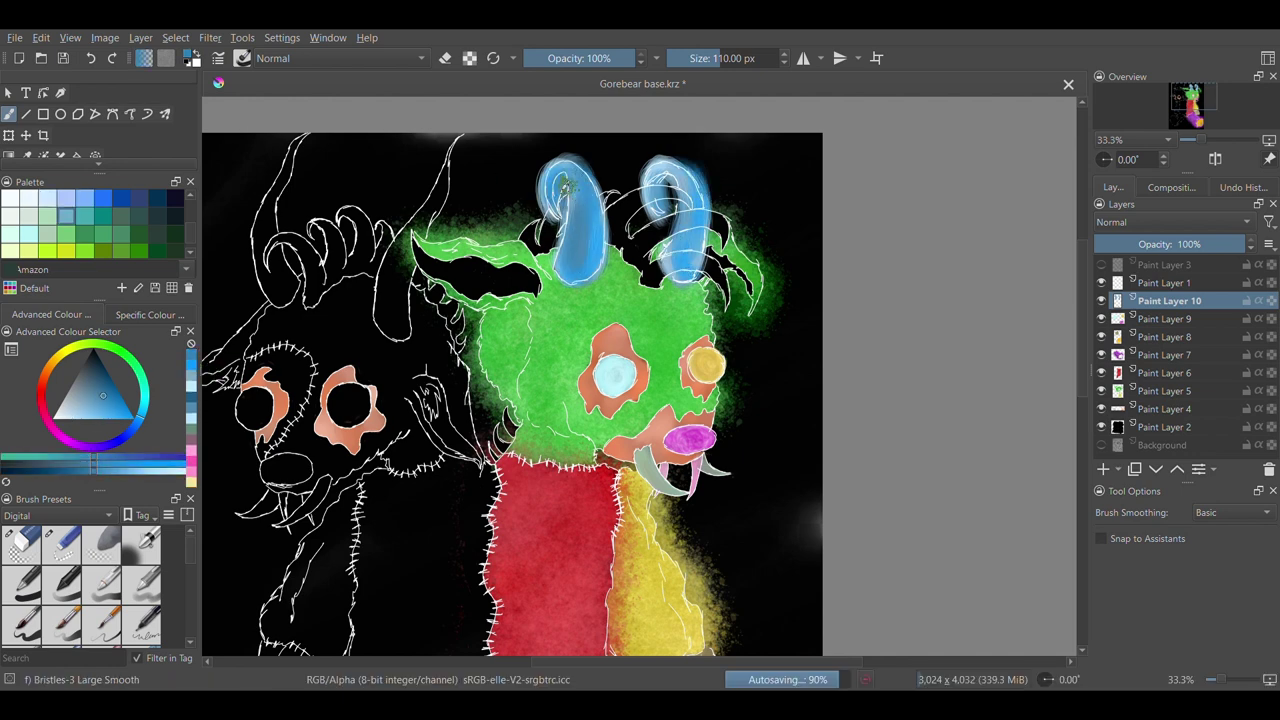
{"action": "left_click_drag", "start_coordinate": [698, 182], "coordinate": [682, 270]}
Soften both horns by blending light blue strokes over the darker shading
{"action": "left_click", "coordinate": [91, 411]}
{"action": "left_click_drag", "start_coordinate": [588, 184], "coordinate": [574, 274]}
{"action": "left_click_drag", "start_coordinate": [690, 182], "coordinate": [684, 272]}
{"action": "mouse_move", "coordinate": [582, 187]}
{"action": "left_mouse_down"}
{"action": "mouse_move", "coordinate": [576, 272]}
{"action": "mouse_move", "coordinate": [580, 231]}
{"action": "left_mouse_up"}
{"action": "left_click", "coordinate": [83, 419]}
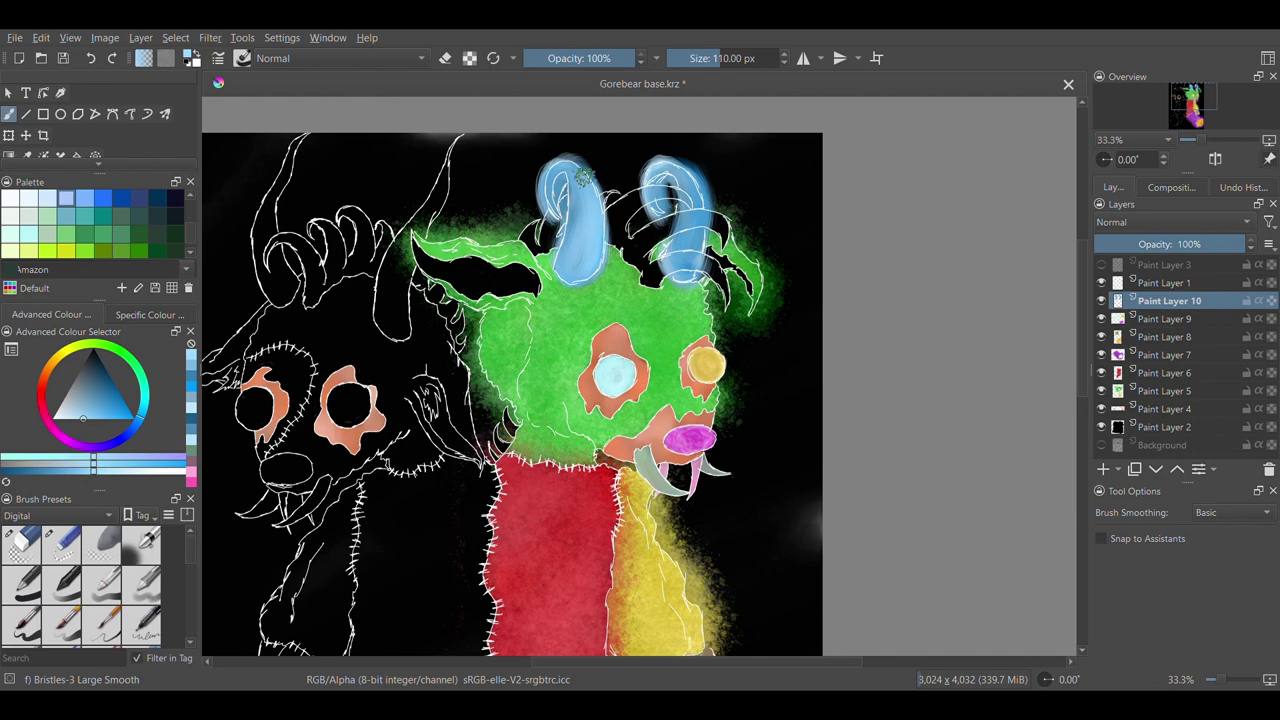
{"action": "left_click_drag", "start_coordinate": [690, 180], "coordinate": [684, 268]}
{"action": "left_click_drag", "start_coordinate": [550, 197], "coordinate": [580, 267]}
Erase the blue spill outside the curled outline of the horn nearer the large ear with the 15.63 px Eraser Circle
{"action": "left_click", "coordinate": [21, 545]}
{"action": "key", "text": "ctrl+plus"}
{"action": "key", "text": "ctrl+plus"}
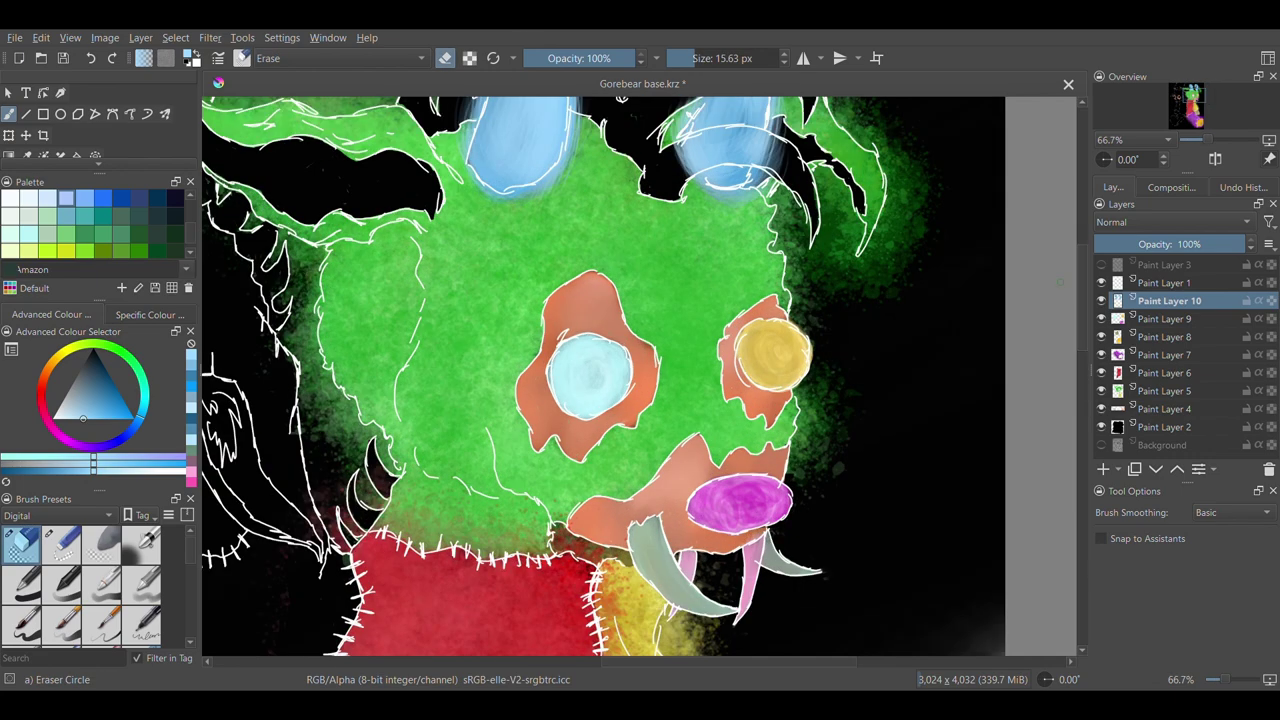
{"action": "scroll", "coordinate": [624, 106], "scroll_direction": "up", "scroll_amount": 5}
{"action": "key", "text": "ctrl+plus"}
{"action": "scroll", "coordinate": [624, 106], "scroll_direction": "up", "scroll_amount": 1}
{"action": "mouse_move", "coordinate": [363, 330]}
{"action": "left_mouse_down"}
{"action": "mouse_move", "coordinate": [345, 175]}
{"action": "mouse_move", "coordinate": [383, 162]}
{"action": "left_mouse_up"}
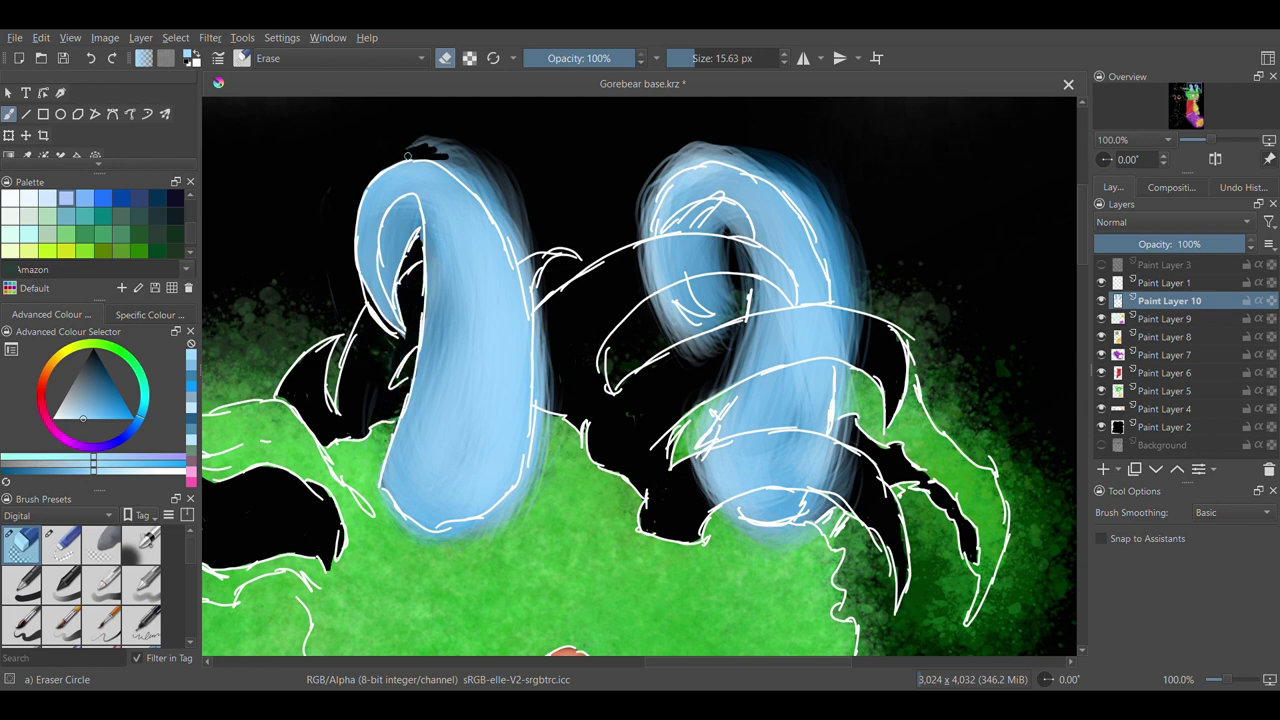
Erase the blue paint that spills outside the outlines of both horns with the Eraser Circle brush
{"action": "mouse_move", "coordinate": [450, 169]}
{"action": "left_mouse_down"}
{"action": "mouse_move", "coordinate": [515, 240]}
{"action": "mouse_move", "coordinate": [549, 437]}
{"action": "left_mouse_up"}
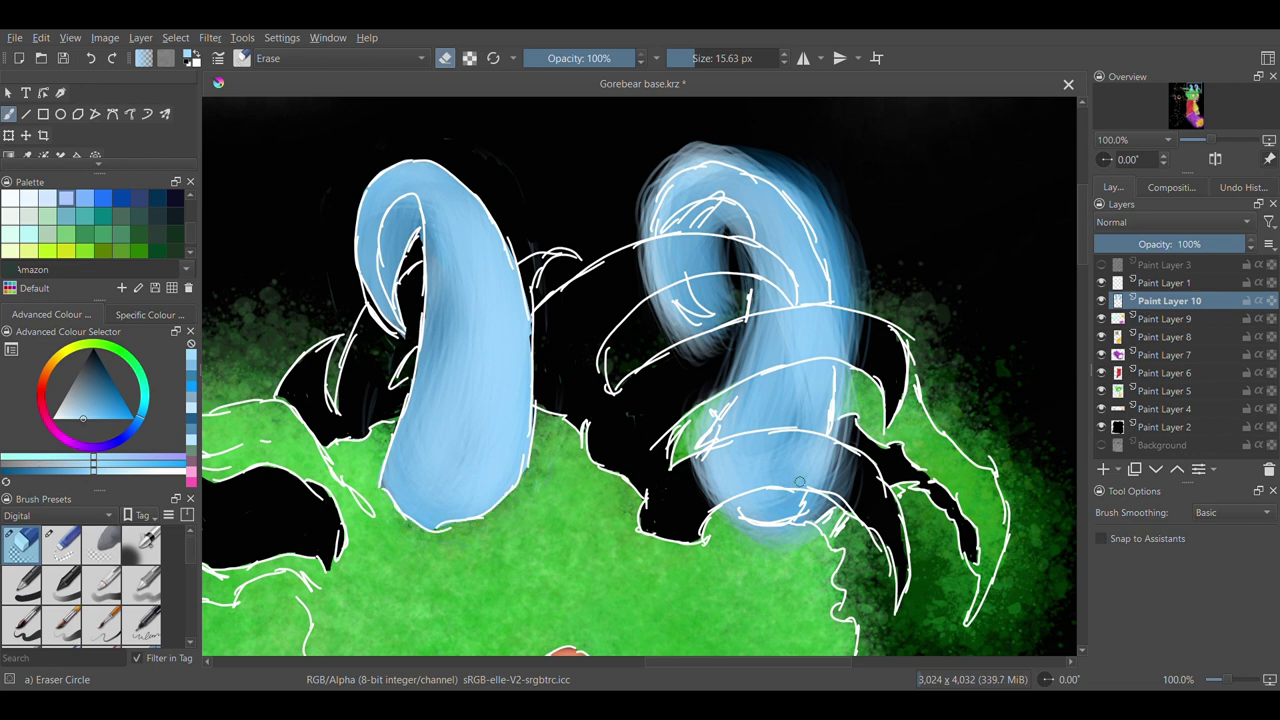
{"action": "mouse_move", "coordinate": [710, 492]}
{"action": "left_mouse_down"}
{"action": "mouse_move", "coordinate": [845, 442]}
{"action": "mouse_move", "coordinate": [731, 491]}
{"action": "left_mouse_up"}
{"action": "left_click_drag", "start_coordinate": [800, 448], "coordinate": [837, 455]}
{"action": "left_click_drag", "start_coordinate": [806, 516], "coordinate": [828, 504]}
{"action": "left_click_drag", "start_coordinate": [846, 348], "coordinate": [842, 437]}
{"action": "mouse_move", "coordinate": [685, 366]}
{"action": "left_mouse_down"}
{"action": "mouse_move", "coordinate": [740, 336]}
{"action": "mouse_move", "coordinate": [850, 325]}
{"action": "mouse_move", "coordinate": [780, 350]}
{"action": "mouse_move", "coordinate": [862, 350]}
{"action": "mouse_move", "coordinate": [650, 275]}
{"action": "mouse_move", "coordinate": [651, 251]}
{"action": "left_mouse_up"}
{"action": "key", "text": "ctrl+z"}
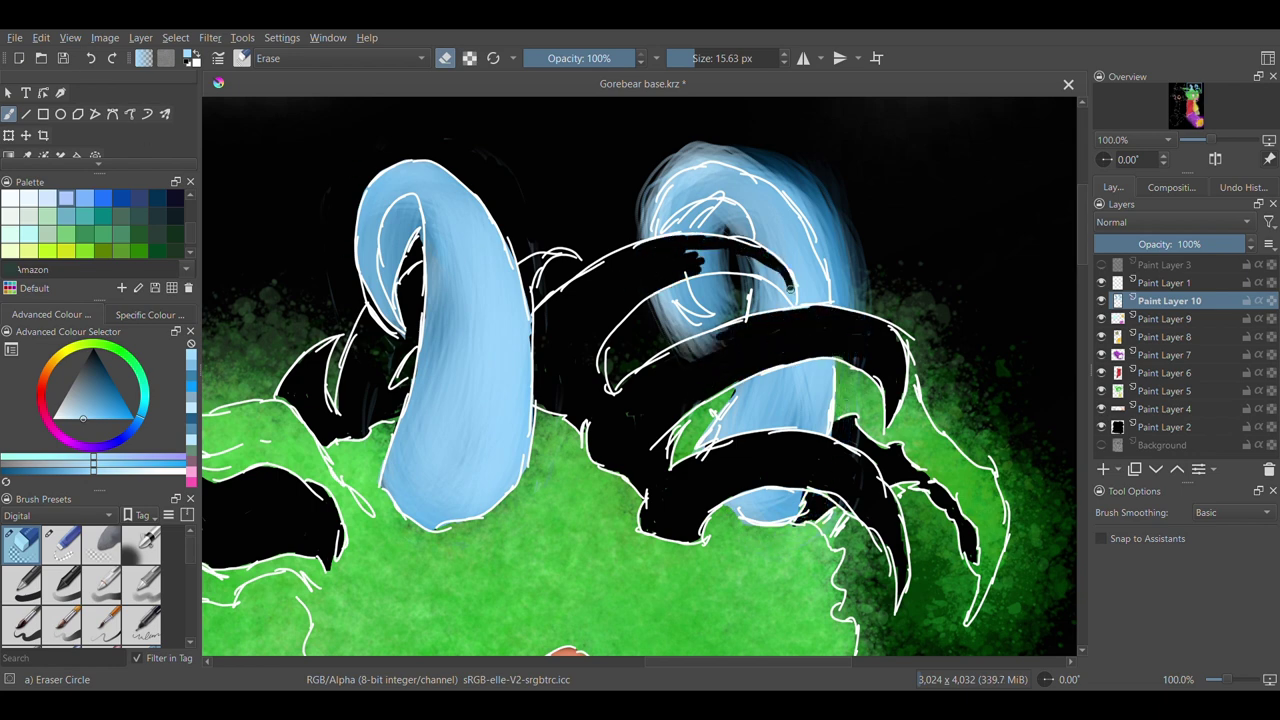
{"action": "left_click_drag", "start_coordinate": [720, 310], "coordinate": [676, 147]}
{"action": "mouse_move", "coordinate": [858, 316]}
{"action": "left_mouse_down"}
{"action": "mouse_move", "coordinate": [836, 208]}
{"action": "mouse_move", "coordinate": [793, 161]}
{"action": "left_mouse_up"}
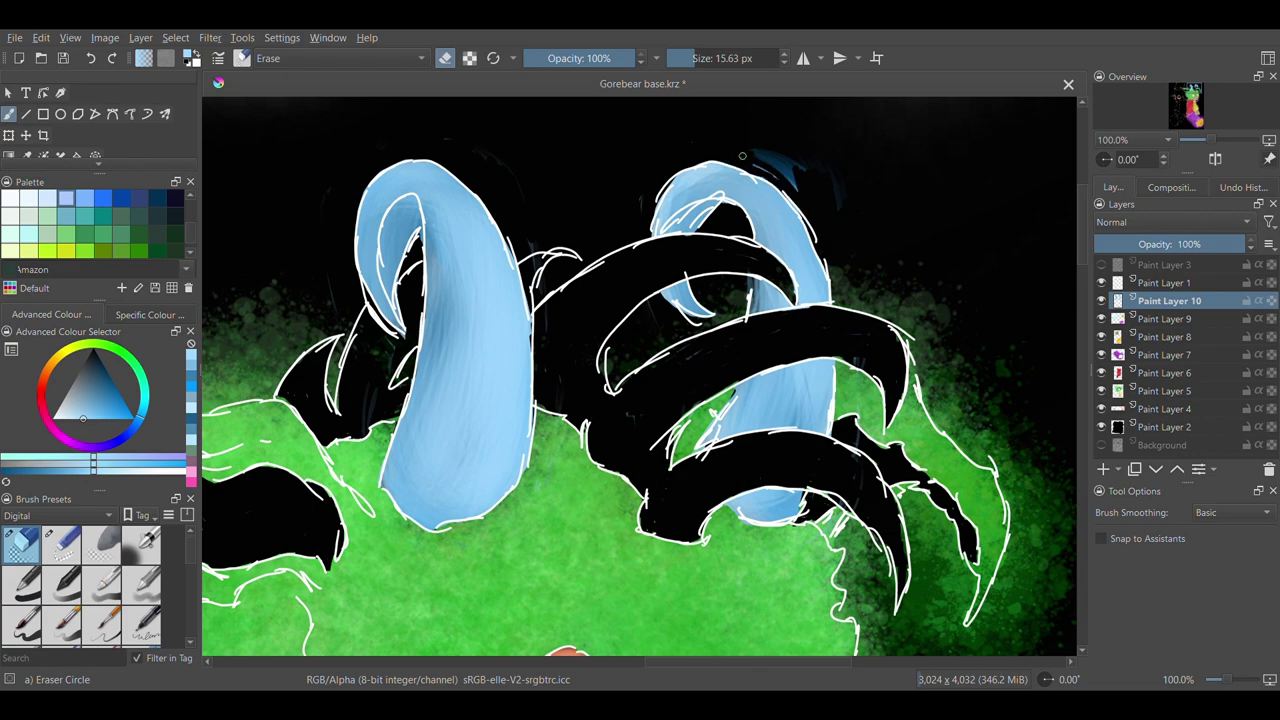
Add a paint layer above Paint Layer 9 and block in the hair and neck tufts in pink with Bristles-3 Large Smooth
{"action": "key", "text": "Insert"}
{"action": "left_click", "coordinate": [47, 425]}
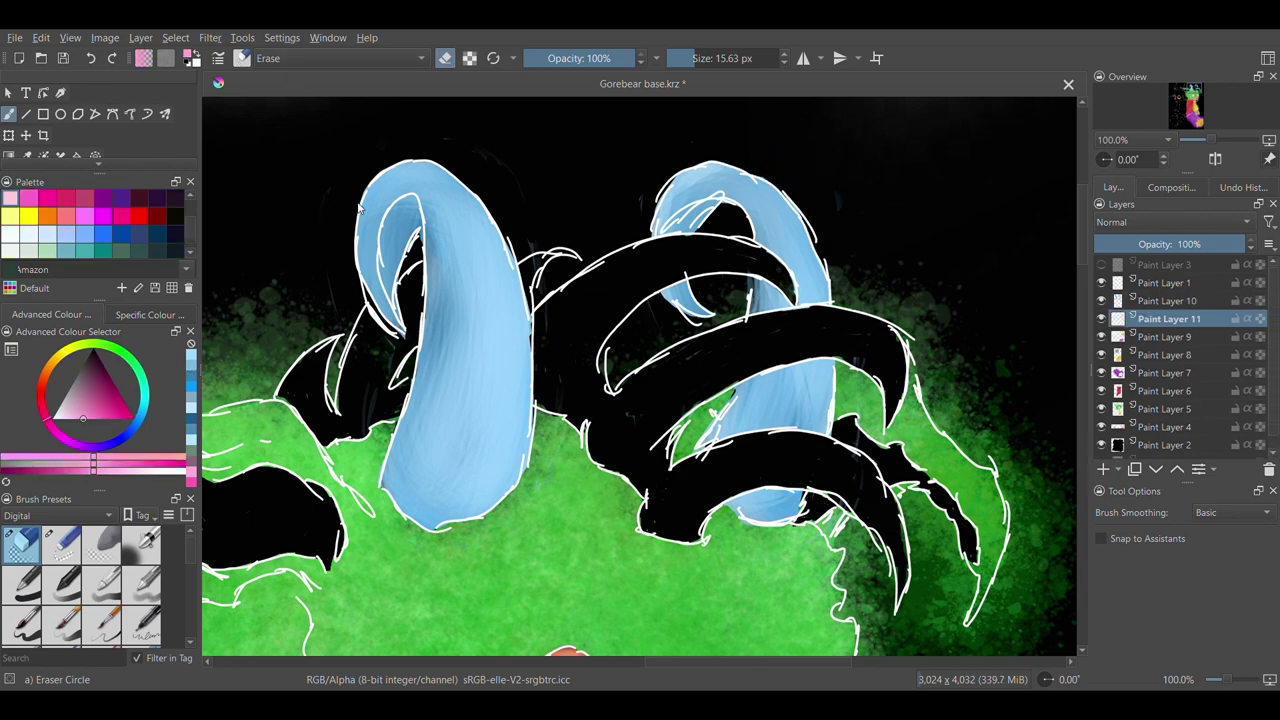
{"action": "key", "text": "/"}
{"action": "left_click_drag", "start_coordinate": [655, 262], "coordinate": [560, 392]}
{"action": "left_click_drag", "start_coordinate": [640, 265], "coordinate": [780, 282]}
{"action": "left_click_drag", "start_coordinate": [585, 395], "coordinate": [645, 400]}
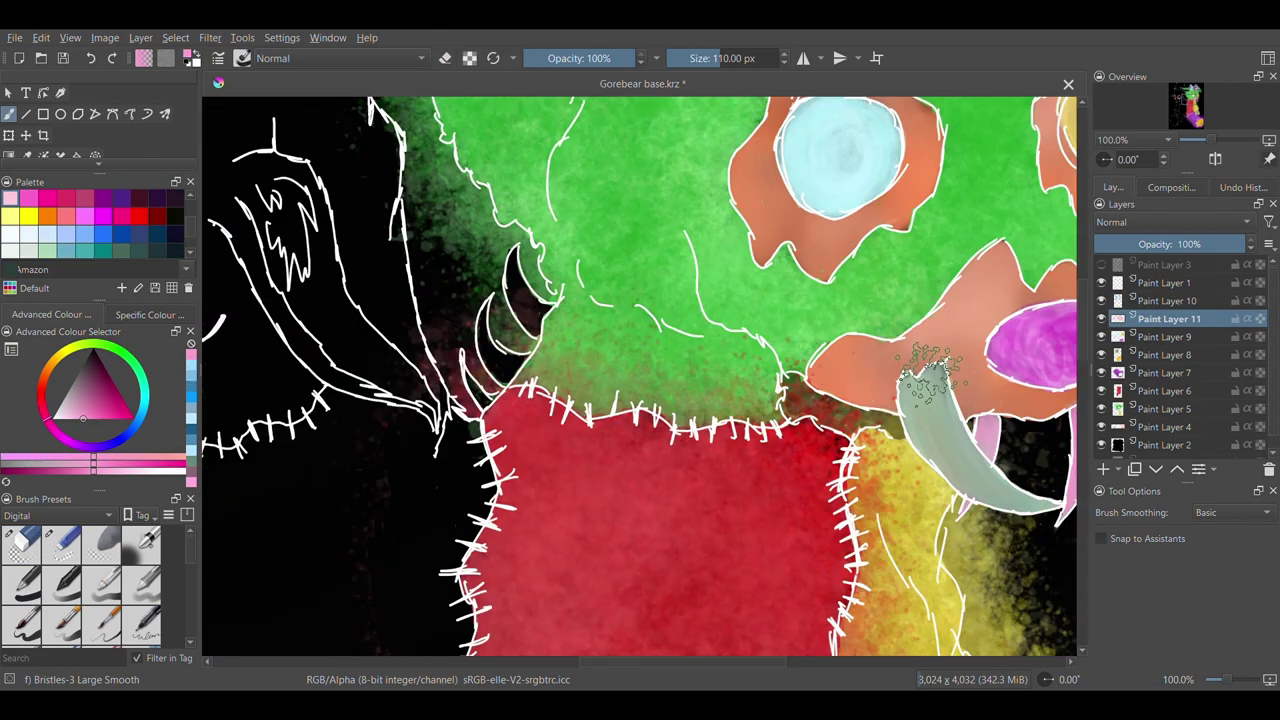
{"action": "left_click_drag", "start_coordinate": [470, 395], "coordinate": [500, 320]}
{"action": "left_click_drag", "start_coordinate": [480, 370], "coordinate": [520, 275]}
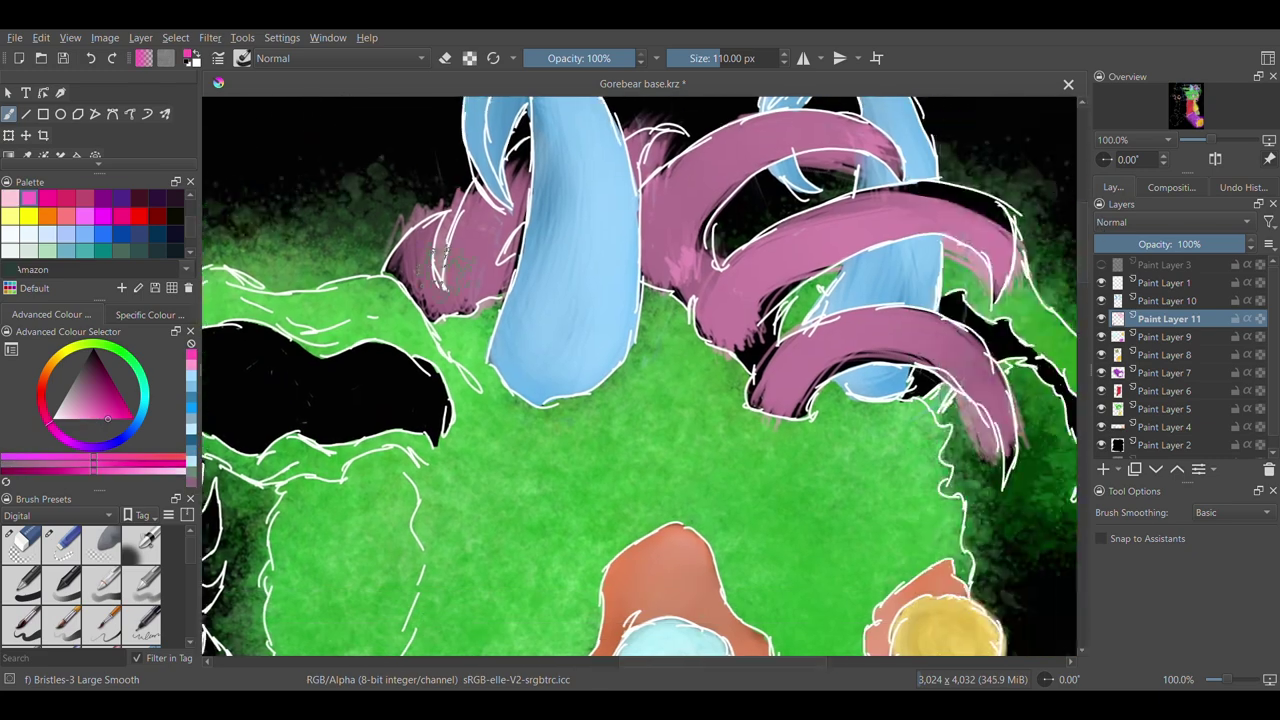
Build up lighter and darker pink streaks along the hair strands and neck tuft, reducing the brush opacity to 64%
{"action": "left_click_drag", "start_coordinate": [400, 290], "coordinate": [500, 150]}
{"action": "left_click_drag", "start_coordinate": [700, 300], "coordinate": [900, 220]}
{"action": "mouse_move", "coordinate": [750, 130]}
{"action": "left_mouse_down"}
{"action": "mouse_move", "coordinate": [890, 140]}
{"action": "mouse_move", "coordinate": [950, 330]}
{"action": "left_mouse_up"}
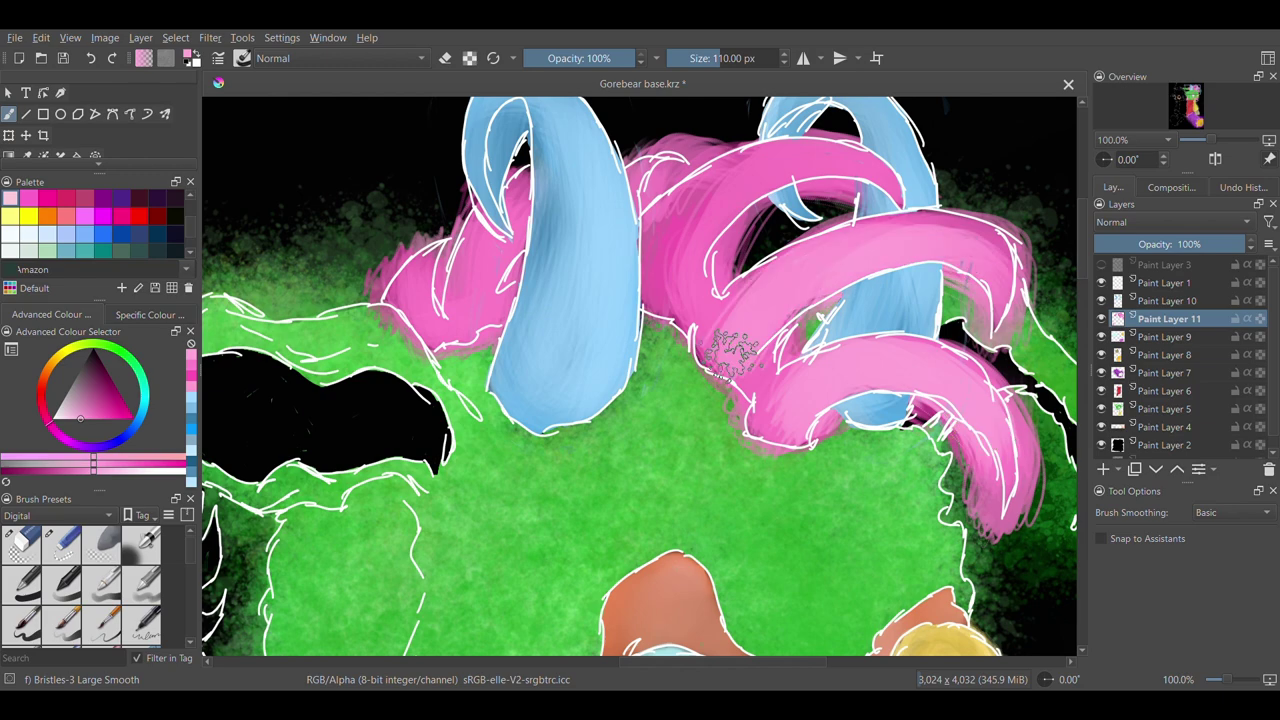
{"action": "left_click_drag", "start_coordinate": [735, 350], "coordinate": [800, 250]}
{"action": "left_click_drag", "start_coordinate": [700, 250], "coordinate": [900, 350]}
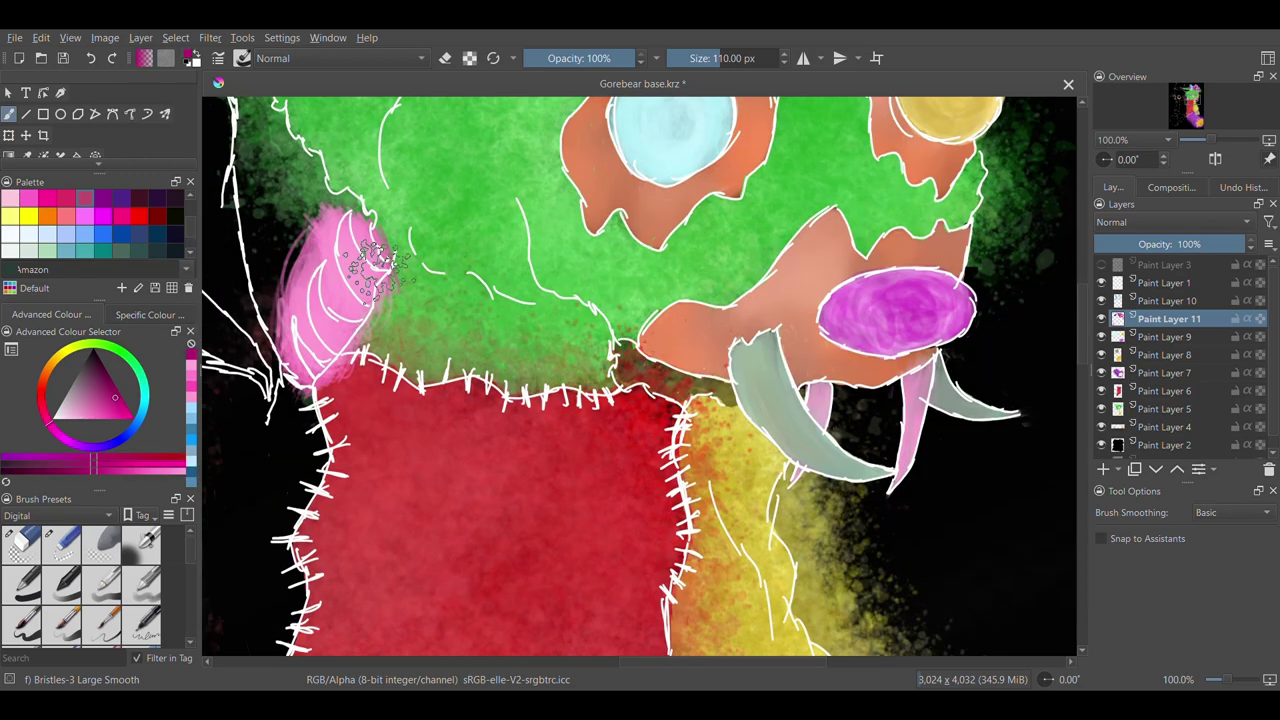
{"action": "left_click_drag", "start_coordinate": [330, 230], "coordinate": [320, 340]}
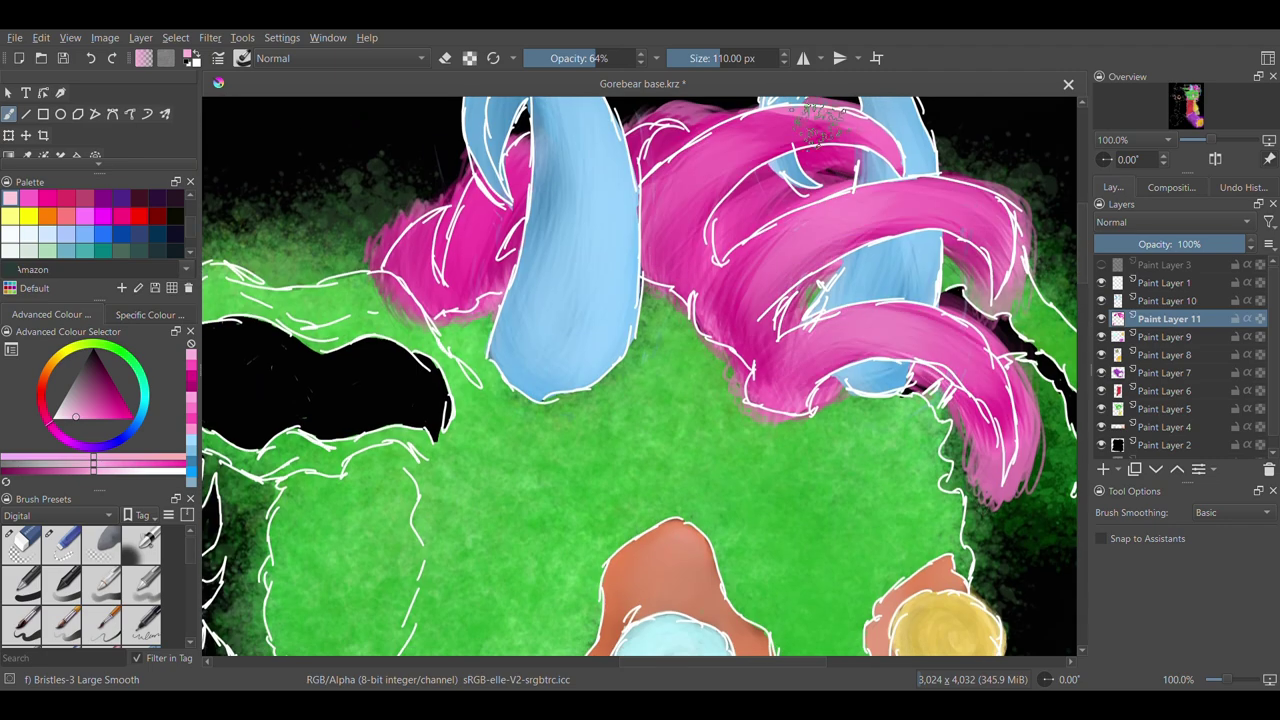
{"action": "left_click_drag", "start_coordinate": [480, 200], "coordinate": [435, 290]}
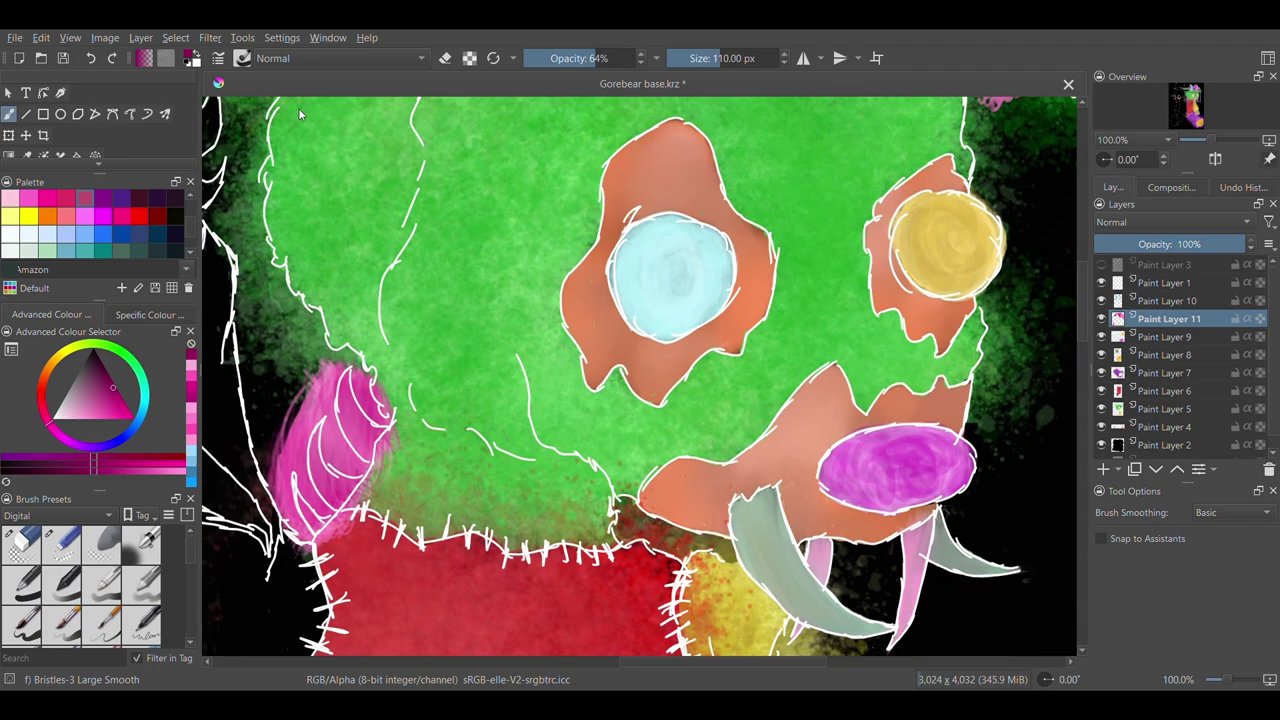
Erase the pink overspill around the neck tuft and between the hair strands with the Eraser Circle brush
{"action": "left_click", "coordinate": [21, 545]}
{"action": "left_click_drag", "start_coordinate": [374, 383], "coordinate": [389, 409]}
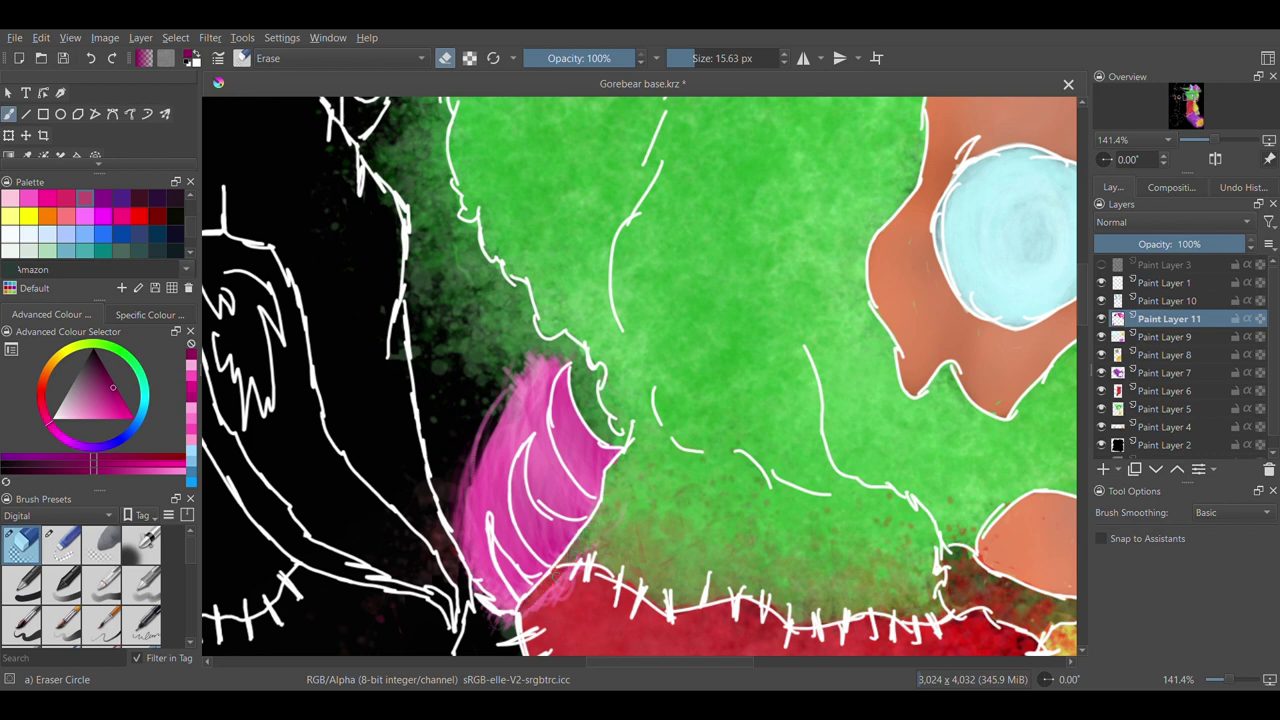
{"action": "mouse_move", "coordinate": [478, 492]}
{"action": "left_mouse_down"}
{"action": "mouse_move", "coordinate": [500, 540]}
{"action": "mouse_move", "coordinate": [495, 480]}
{"action": "mouse_move", "coordinate": [530, 370]}
{"action": "mouse_move", "coordinate": [497, 438]}
{"action": "mouse_move", "coordinate": [536, 425]}
{"action": "mouse_move", "coordinate": [540, 505]}
{"action": "left_mouse_up"}
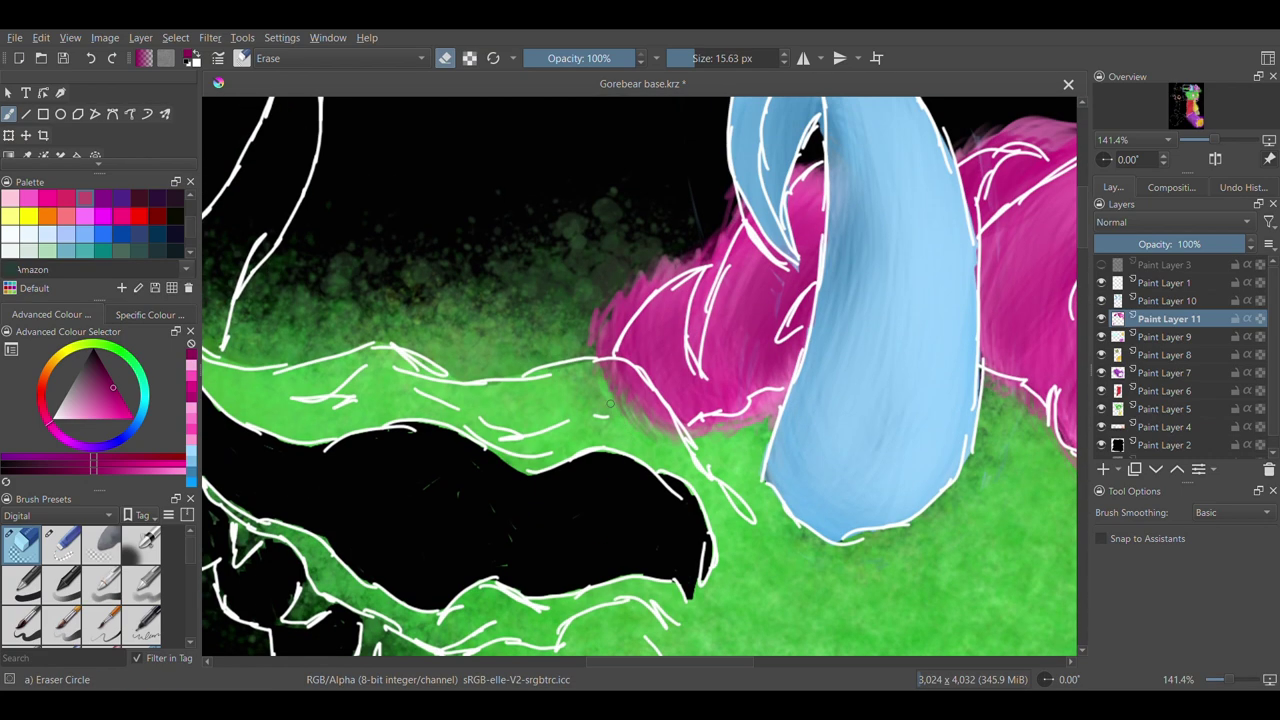
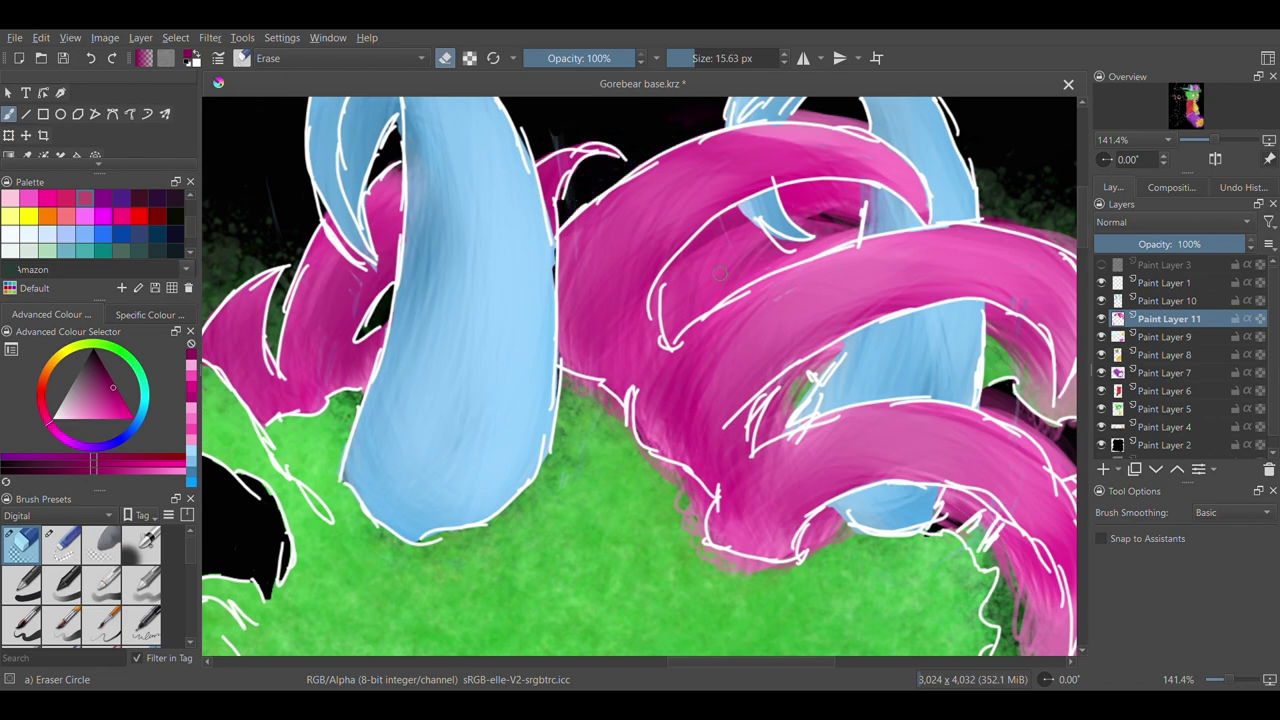
{"action": "mouse_move", "coordinate": [776, 193]}
{"action": "left_mouse_down"}
{"action": "mouse_move", "coordinate": [781, 236]}
{"action": "mouse_move", "coordinate": [714, 296]}
{"action": "mouse_move", "coordinate": [724, 222]}
{"action": "mouse_move", "coordinate": [740, 265]}
{"action": "left_mouse_up"}
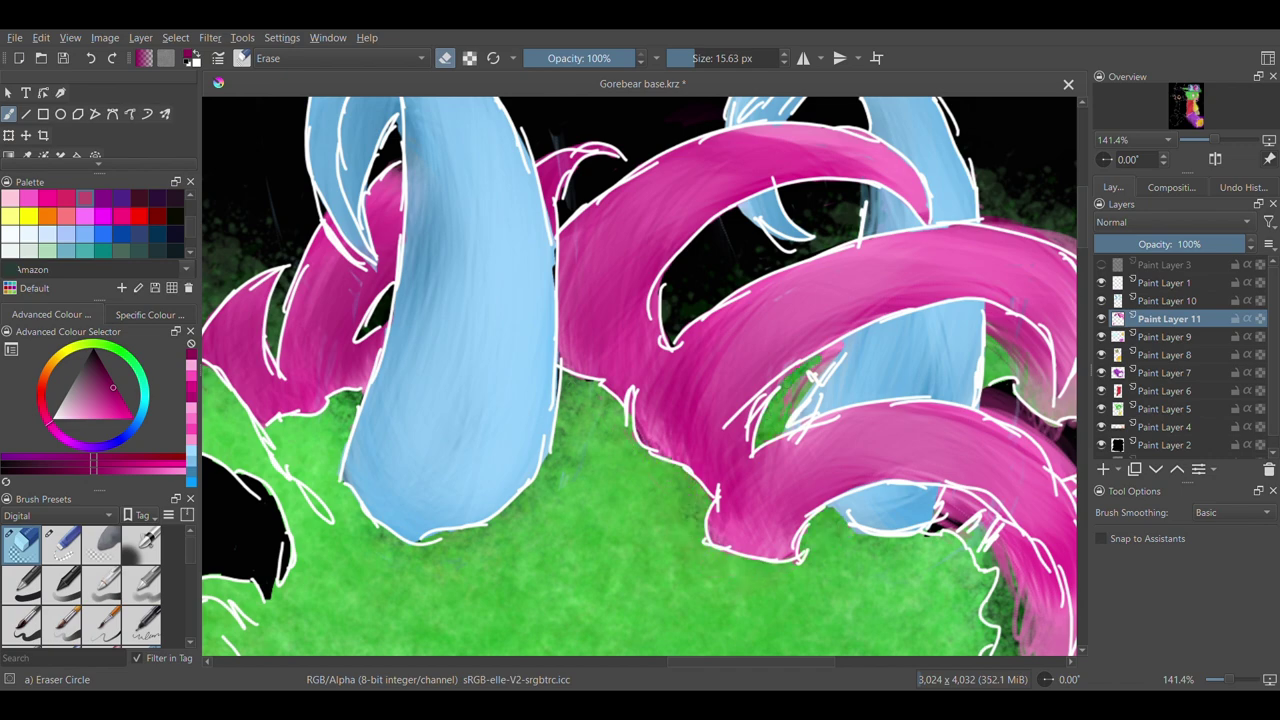
{"action": "left_click_drag", "start_coordinate": [695, 662], "coordinate": [747, 662]}
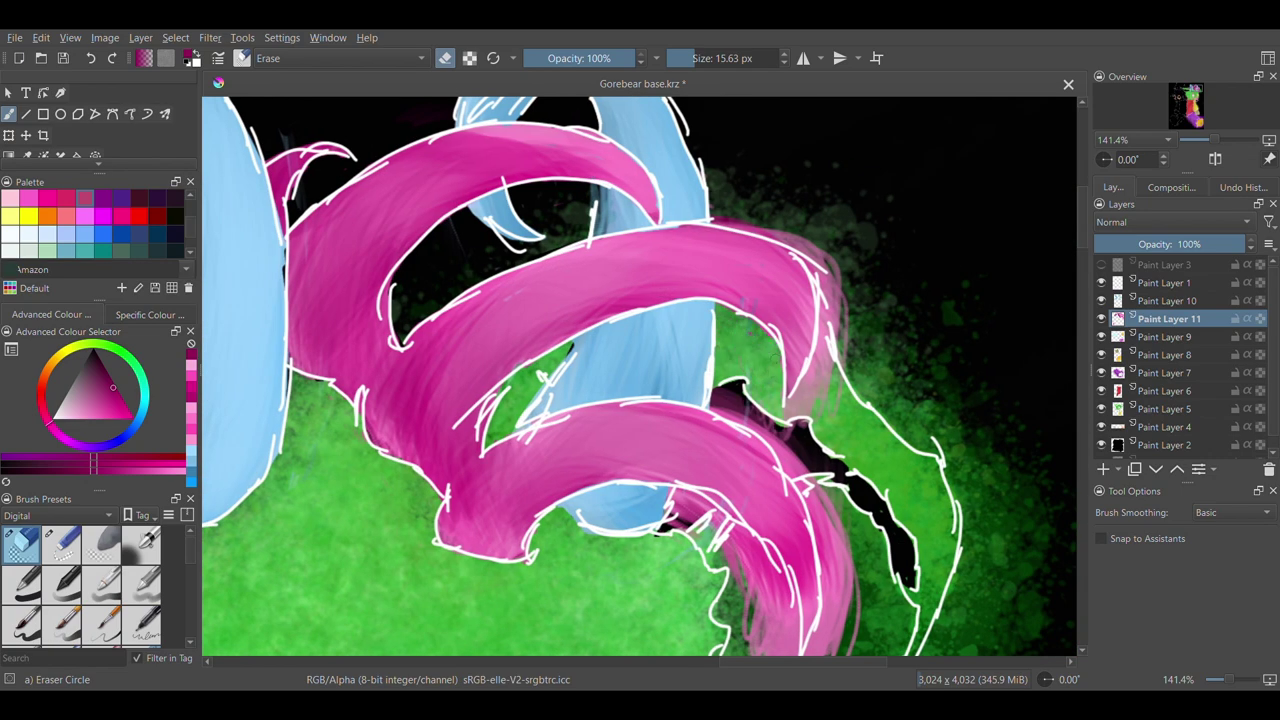
{"action": "mouse_move", "coordinate": [833, 390]}
{"action": "left_mouse_down"}
{"action": "mouse_move", "coordinate": [846, 312]}
{"action": "mouse_move", "coordinate": [731, 217]}
{"action": "left_mouse_up"}
{"action": "scroll", "coordinate": [1083, 253], "scroll_direction": "down", "scroll_amount": 4}
{"action": "mouse_move", "coordinate": [783, 412]}
{"action": "left_mouse_down"}
{"action": "mouse_move", "coordinate": [723, 367]}
{"action": "mouse_move", "coordinate": [790, 504]}
{"action": "mouse_move", "coordinate": [850, 458]}
{"action": "mouse_move", "coordinate": [826, 423]}
{"action": "mouse_move", "coordinate": [841, 377]}
{"action": "mouse_move", "coordinate": [790, 294]}
{"action": "left_mouse_up"}
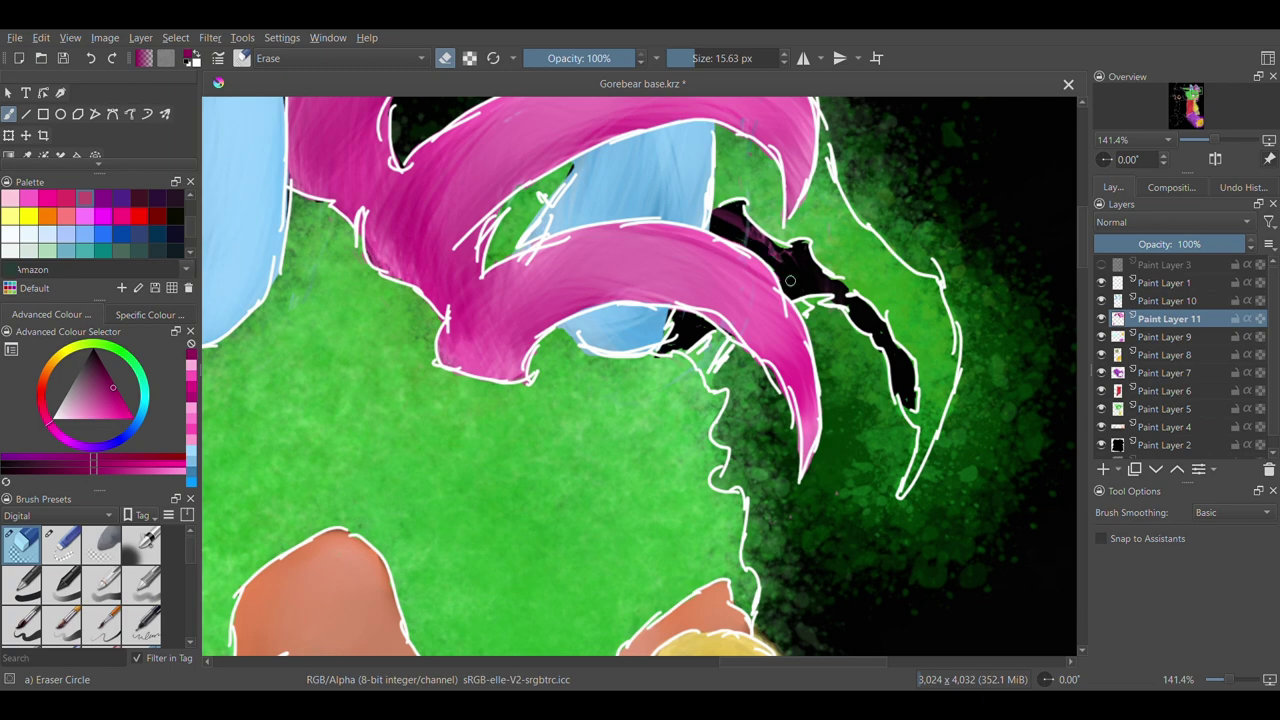
Add a new paint layer directly below Paint Layer 9
{"action": "key", "text": "ctrl+minus"}
{"action": "key", "text": "ctrl+minus"}
{"action": "key", "text": "ctrl+minus"}
{"action": "key", "text": "ctrl+minus"}
{"action": "left_click", "coordinate": [1162, 337]}
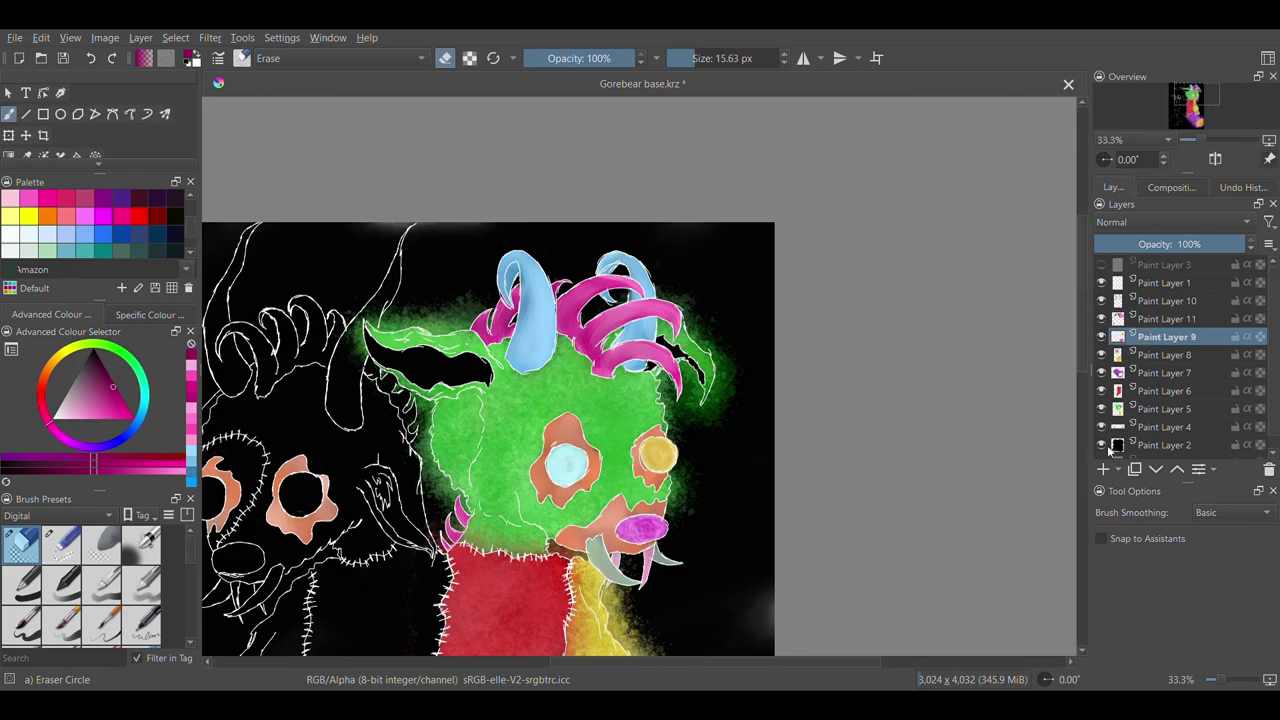
{"action": "key", "text": "Insert"}
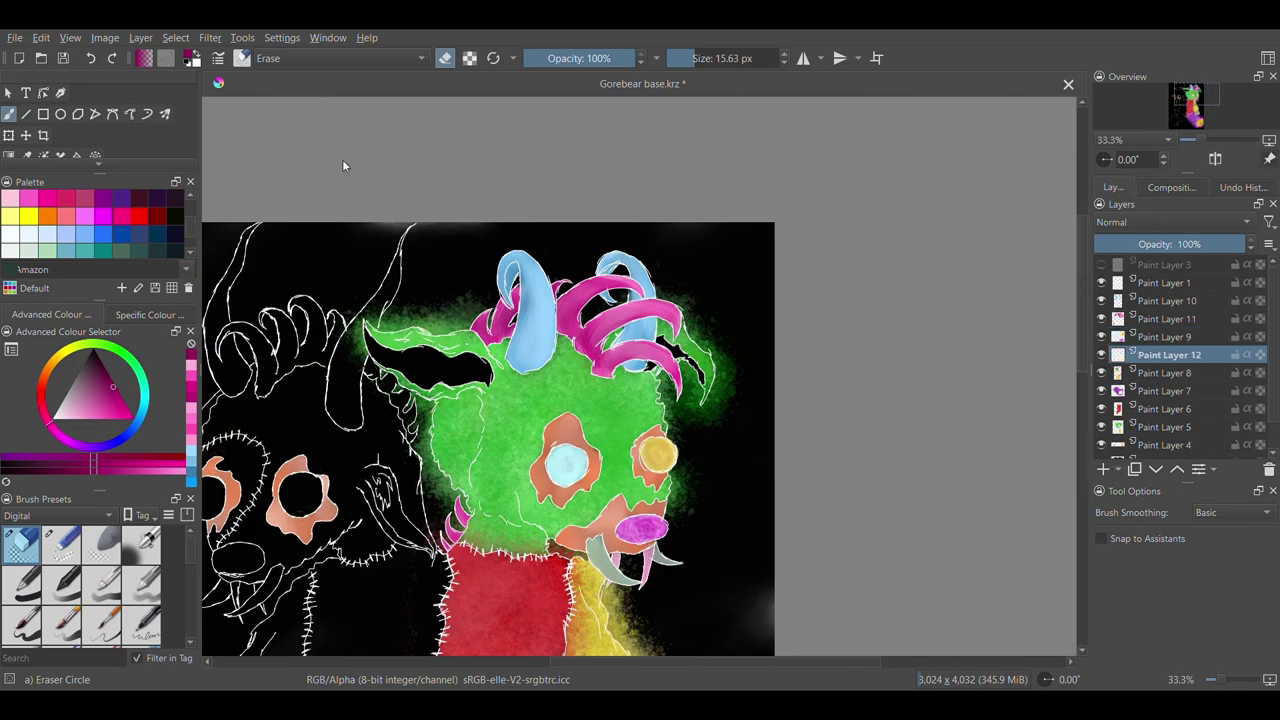
Fill the inside of the ear behind the pink hair with peach using the 25 px Ink-7 Brush Rough
{"action": "key", "text": "slash"}
{"action": "left_click", "coordinate": [10, 198]}
{"action": "scroll", "coordinate": [10, 198], "scroll_direction": "up", "scroll_amount": 1}
{"action": "left_click", "coordinate": [10, 198]}
{"action": "key", "text": "ctrl+plus"}
{"action": "key", "text": "ctrl+plus"}
{"action": "key", "text": "ctrl+plus"}
{"action": "left_click_drag", "start_coordinate": [822, 376], "coordinate": [829, 393]}
{"action": "left_click_drag", "start_coordinate": [701, 660], "coordinate": [679, 655]}
{"action": "left_click", "coordinate": [10, 216]}
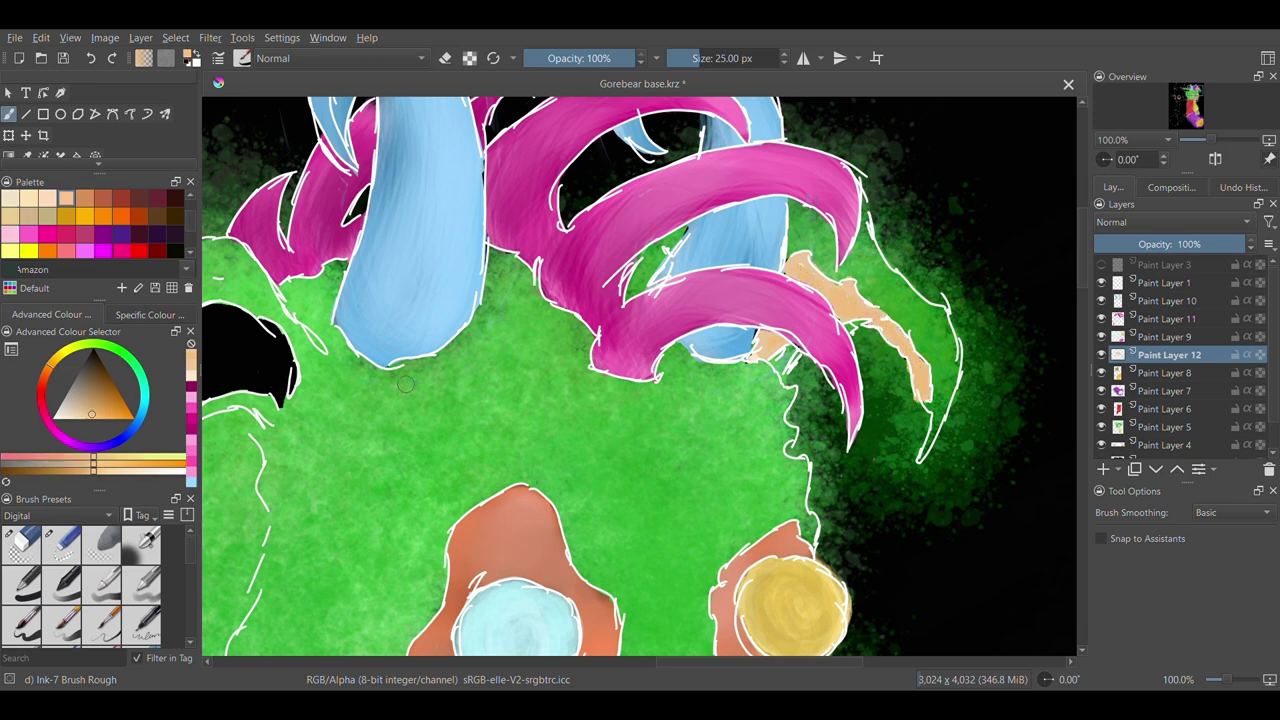
Tint the inside of the ear behind the hair a deeper orange at 43% opacity and clean its edge with the eraser
{"action": "left_click", "coordinate": [111, 411]}
{"action": "left_click", "coordinate": [596, 58]}
{"action": "left_click", "coordinate": [762, 340], "text": "ctrl"}
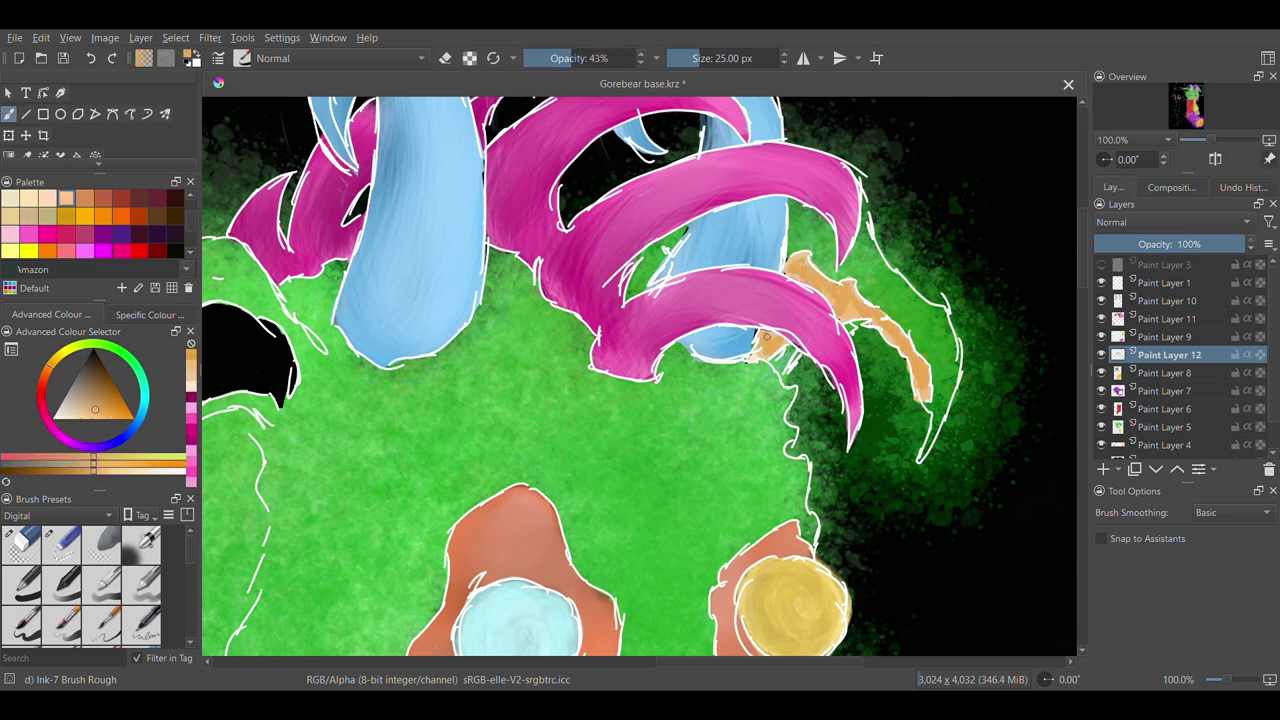
{"action": "left_click", "coordinate": [21, 545]}
{"action": "left_click_drag", "start_coordinate": [917, 402], "coordinate": [914, 386]}
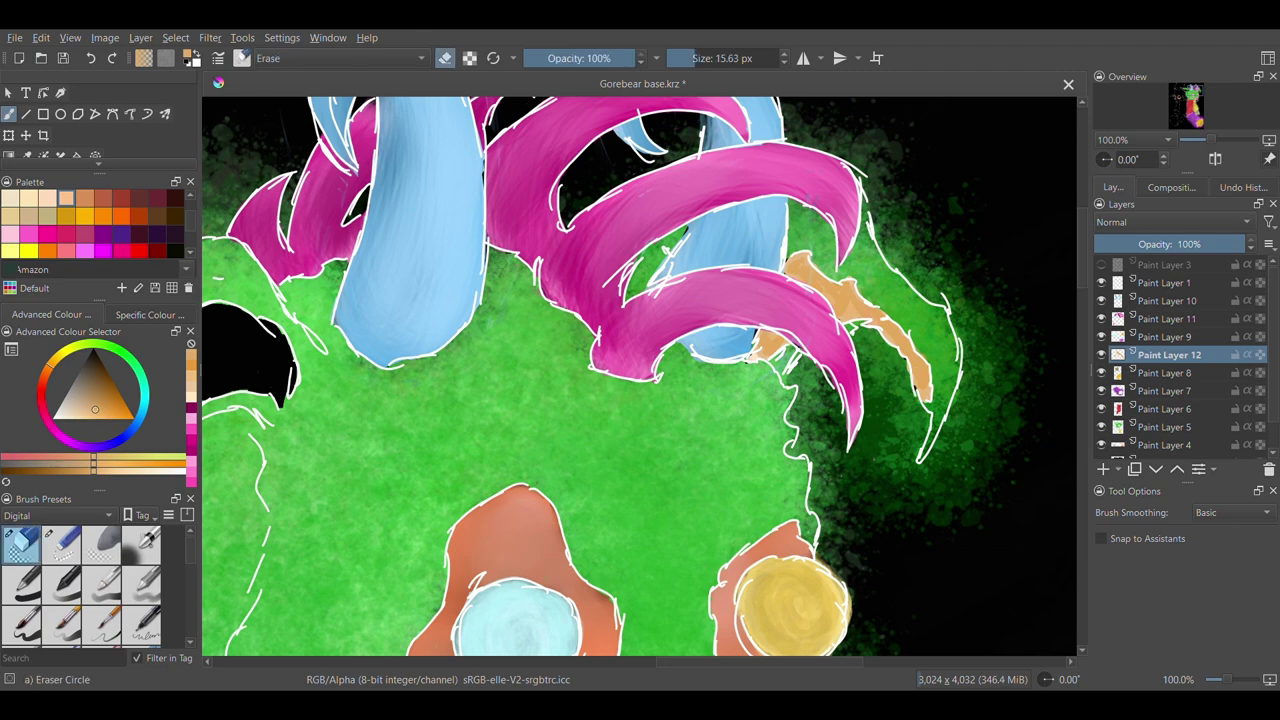
Block in the inside of the large pointed ear with yellow and tan strokes at full opacity using Ink-7 Brush Rough
{"action": "left_click_drag", "start_coordinate": [750, 662], "coordinate": [642, 662]}
{"action": "key", "text": "slash"}
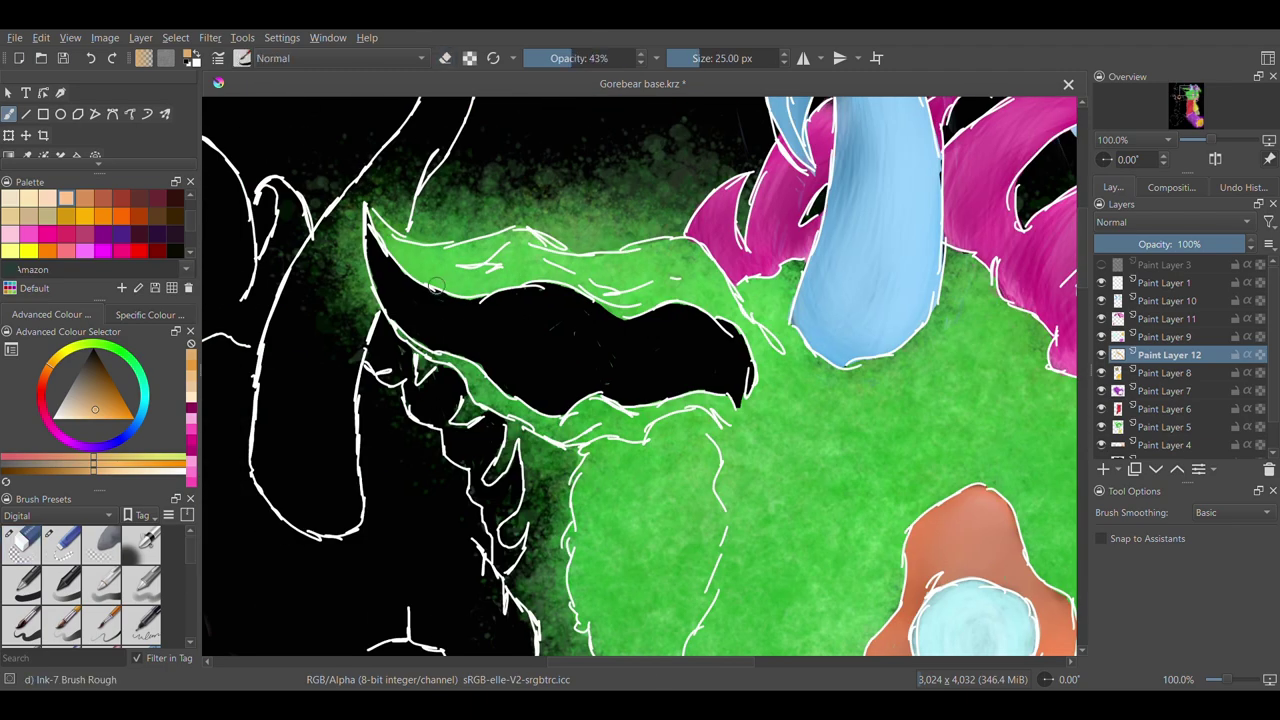
{"action": "left_click", "coordinate": [60, 355]}
{"action": "mouse_move", "coordinate": [371, 237]}
{"action": "left_mouse_down"}
{"action": "mouse_move", "coordinate": [395, 308]}
{"action": "mouse_move", "coordinate": [671, 366]}
{"action": "mouse_move", "coordinate": [703, 349]}
{"action": "left_mouse_up"}
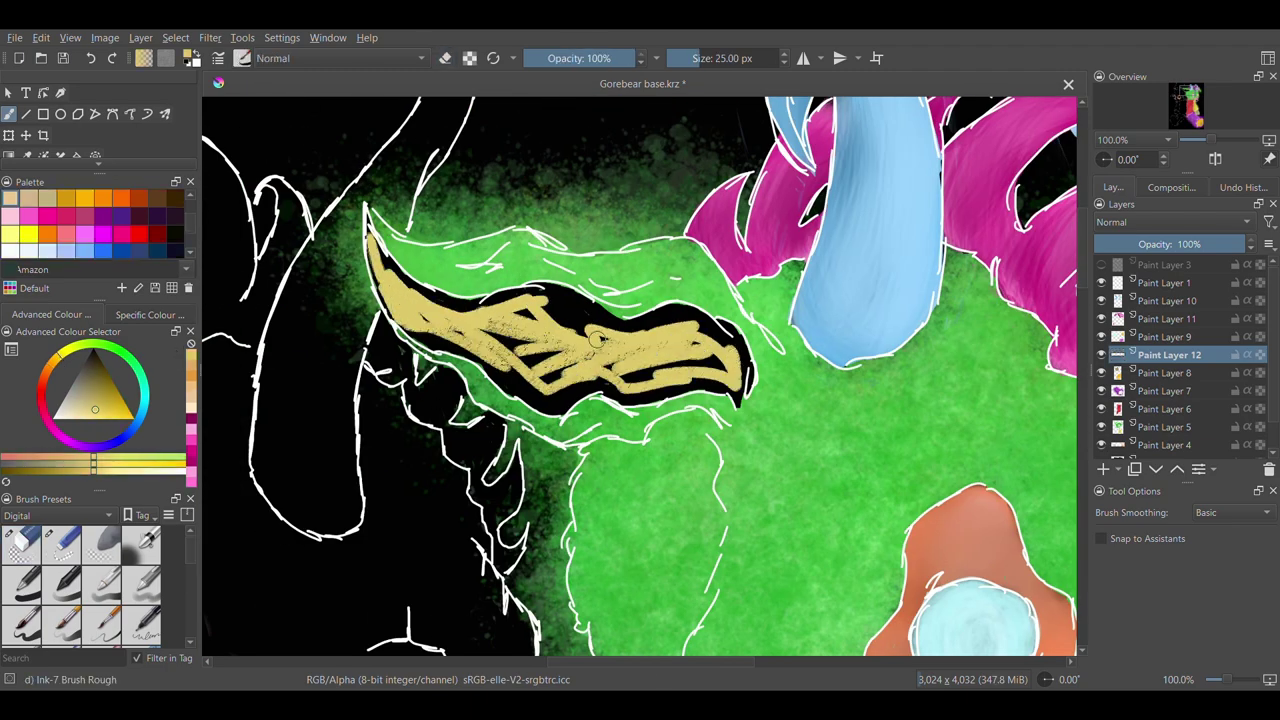
{"action": "mouse_move", "coordinate": [368, 238]}
{"action": "left_mouse_down"}
{"action": "mouse_move", "coordinate": [590, 305]}
{"action": "mouse_move", "coordinate": [705, 390]}
{"action": "mouse_move", "coordinate": [650, 322]}
{"action": "left_mouse_up"}
{"action": "left_click", "coordinate": [99, 404]}
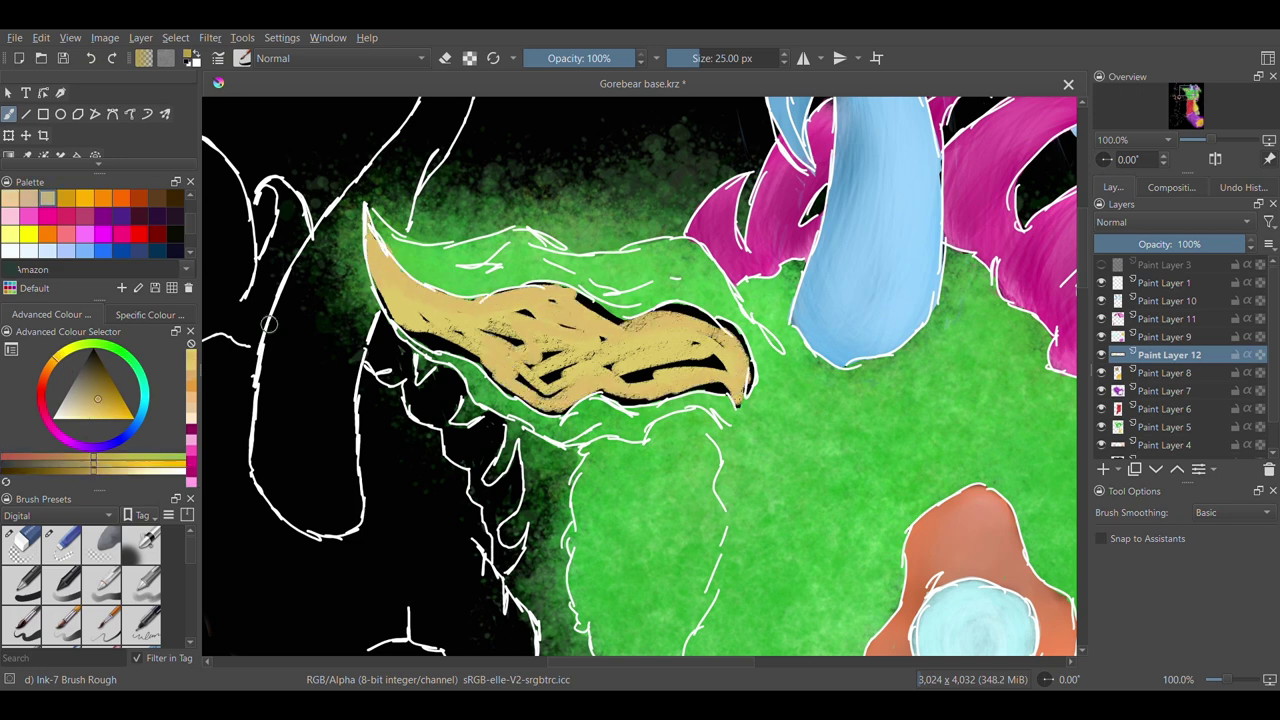
{"action": "mouse_move", "coordinate": [471, 350]}
{"action": "left_mouse_down"}
{"action": "mouse_move", "coordinate": [566, 385]}
{"action": "mouse_move", "coordinate": [572, 296]}
{"action": "mouse_move", "coordinate": [735, 392]}
{"action": "left_mouse_up"}
Fill the remaining gaps inside the pointed ear with further tan and orange shades, lowering the brush opacity for the last strokes
{"action": "left_click", "coordinate": [95, 419]}
{"action": "mouse_move", "coordinate": [372, 240]}
{"action": "left_mouse_down"}
{"action": "mouse_move", "coordinate": [408, 316]}
{"action": "mouse_move", "coordinate": [638, 326]}
{"action": "left_mouse_up"}
{"action": "left_click_drag", "start_coordinate": [614, 384], "coordinate": [724, 362]}
{"action": "mouse_move", "coordinate": [480, 356]}
{"action": "left_mouse_down"}
{"action": "mouse_move", "coordinate": [550, 400]}
{"action": "mouse_move", "coordinate": [596, 390]}
{"action": "left_mouse_up"}
{"action": "left_click", "coordinate": [51, 364]}
{"action": "left_click_drag", "start_coordinate": [598, 62], "coordinate": [575, 68]}
{"action": "mouse_move", "coordinate": [374, 240]}
{"action": "left_mouse_down"}
{"action": "mouse_move", "coordinate": [468, 334]}
{"action": "mouse_move", "coordinate": [700, 384]}
{"action": "left_mouse_up"}
Blend the inside of the pointed ear into a smooth peach fill with Wet Textured Soft at 28% opacity and 31.41 px
{"action": "left_click", "coordinate": [354, 189]}
{"action": "left_click", "coordinate": [391, 220]}
{"action": "key", "text": "ctrl+plus"}
{"action": "left_click_drag", "start_coordinate": [645, 662], "coordinate": [625, 662]}
{"action": "left_click", "coordinate": [702, 58]}
{"action": "mouse_move", "coordinate": [650, 290]}
{"action": "left_mouse_down"}
{"action": "mouse_move", "coordinate": [623, 329]}
{"action": "mouse_move", "coordinate": [580, 350]}
{"action": "left_mouse_up"}
{"action": "left_click_drag", "start_coordinate": [364, 160], "coordinate": [436, 261]}
{"action": "mouse_move", "coordinate": [583, 261]}
{"action": "left_mouse_down"}
{"action": "mouse_move", "coordinate": [445, 324]}
{"action": "mouse_move", "coordinate": [560, 395]}
{"action": "mouse_move", "coordinate": [652, 401]}
{"action": "mouse_move", "coordinate": [875, 387]}
{"action": "mouse_move", "coordinate": [882, 324]}
{"action": "mouse_move", "coordinate": [642, 265]}
{"action": "mouse_move", "coordinate": [826, 346]}
{"action": "mouse_move", "coordinate": [429, 308]}
{"action": "mouse_move", "coordinate": [506, 317]}
{"action": "mouse_move", "coordinate": [647, 420]}
{"action": "left_mouse_up"}
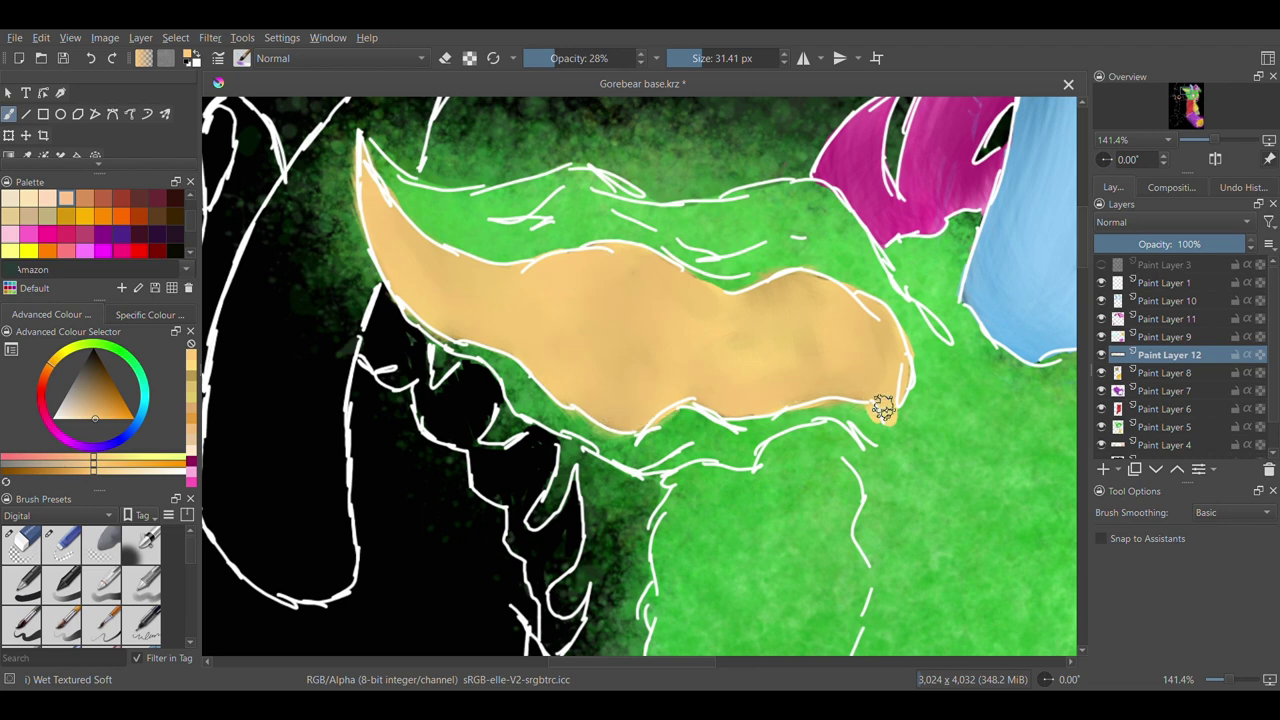
{"action": "key", "text": "/"}
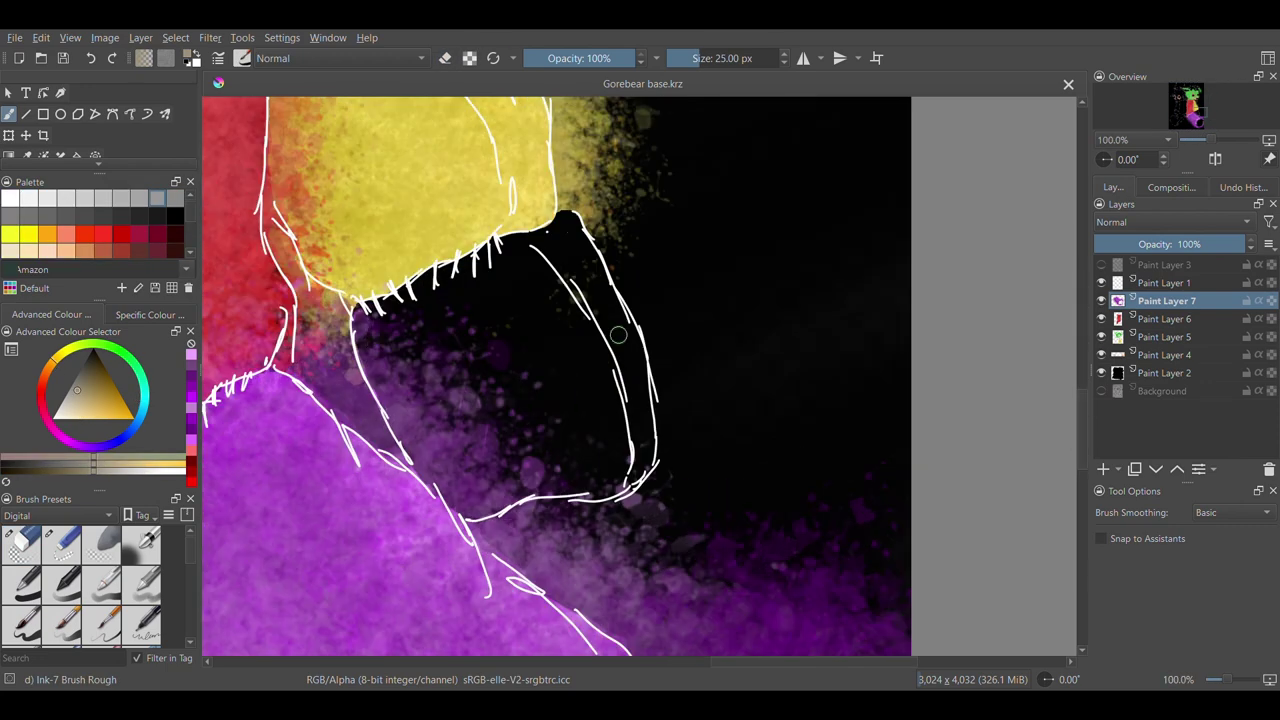
Undo the stroke on Paint Layer 7, add a new layer above it, and start filling the section below the yellow seam with beige-brown
{"action": "left_click_drag", "start_coordinate": [364, 319], "coordinate": [470, 504]}
{"action": "key", "text": "ctrl+z"}
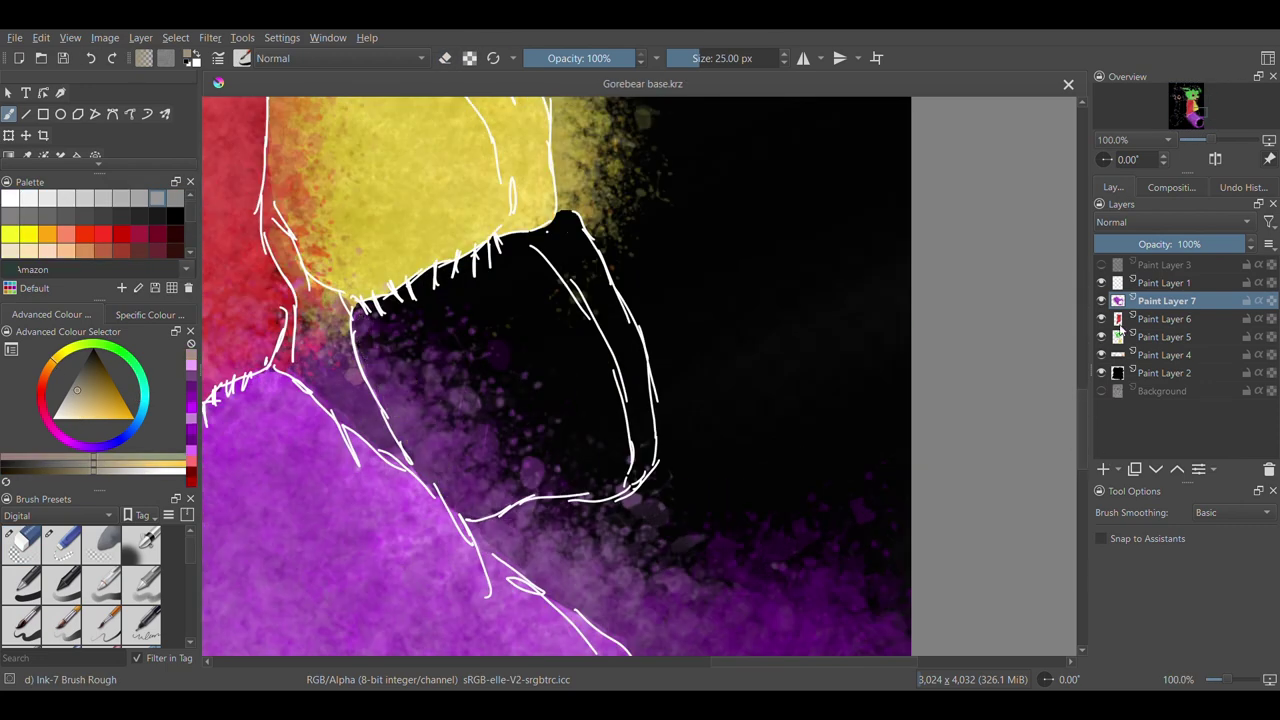
{"action": "left_click", "coordinate": [1103, 469]}
{"action": "mouse_move", "coordinate": [365, 318]}
{"action": "left_mouse_down"}
{"action": "mouse_move", "coordinate": [440, 459]}
{"action": "mouse_move", "coordinate": [500, 275]}
{"action": "mouse_move", "coordinate": [560, 440]}
{"action": "mouse_move", "coordinate": [380, 390]}
{"action": "mouse_move", "coordinate": [520, 289]}
{"action": "left_mouse_up"}
{"action": "left_click", "coordinate": [74, 399]}
{"action": "mouse_move", "coordinate": [418, 292]}
{"action": "left_mouse_down"}
{"action": "mouse_move", "coordinate": [502, 242]}
{"action": "mouse_move", "coordinate": [624, 450]}
{"action": "mouse_move", "coordinate": [356, 328]}
{"action": "mouse_move", "coordinate": [567, 418]}
{"action": "left_mouse_up"}
{"action": "left_click", "coordinate": [10, 230]}
{"action": "mouse_move", "coordinate": [390, 320]}
{"action": "left_mouse_down"}
{"action": "mouse_move", "coordinate": [444, 268]}
{"action": "mouse_move", "coordinate": [400, 440]}
{"action": "mouse_move", "coordinate": [580, 500]}
{"action": "mouse_move", "coordinate": [533, 289]}
{"action": "mouse_move", "coordinate": [588, 462]}
{"action": "mouse_move", "coordinate": [392, 404]}
{"action": "mouse_move", "coordinate": [440, 310]}
{"action": "left_mouse_up"}
Fill the rest of the section below the yellow seam with beige and its curved side strip with darker brown shades
{"action": "left_click", "coordinate": [48, 249]}
{"action": "left_click_drag", "start_coordinate": [504, 266], "coordinate": [610, 470]}
{"action": "left_click_drag", "start_coordinate": [610, 470], "coordinate": [517, 498]}
{"action": "mouse_move", "coordinate": [562, 216]}
{"action": "left_mouse_down"}
{"action": "mouse_move", "coordinate": [626, 350]}
{"action": "mouse_move", "coordinate": [643, 476]}
{"action": "left_mouse_up"}
{"action": "left_click", "coordinate": [90, 393]}
{"action": "mouse_move", "coordinate": [598, 308]}
{"action": "left_mouse_down"}
{"action": "mouse_move", "coordinate": [628, 352]}
{"action": "mouse_move", "coordinate": [636, 488]}
{"action": "left_mouse_up"}
{"action": "mouse_move", "coordinate": [545, 240]}
{"action": "left_mouse_down"}
{"action": "mouse_move", "coordinate": [592, 261]}
{"action": "mouse_move", "coordinate": [638, 360]}
{"action": "left_mouse_up"}
{"action": "left_click", "coordinate": [88, 385]}
{"action": "mouse_move", "coordinate": [550, 238]}
{"action": "left_mouse_down"}
{"action": "mouse_move", "coordinate": [596, 302]}
{"action": "mouse_move", "coordinate": [642, 468]}
{"action": "left_mouse_up"}
Blend the beige section below the yellow seam with Wet Textured Soft at 35% opacity and 60 px
{"action": "left_click", "coordinate": [373, 124]}
{"action": "left_click_drag", "start_coordinate": [480, 332], "coordinate": [449, 406]}
{"action": "left_click", "coordinate": [91, 58]}
{"action": "left_click", "coordinate": [562, 58]}
{"action": "mouse_move", "coordinate": [376, 318]}
{"action": "left_mouse_down"}
{"action": "mouse_move", "coordinate": [391, 374]}
{"action": "mouse_move", "coordinate": [423, 363]}
{"action": "mouse_move", "coordinate": [574, 481]}
{"action": "mouse_move", "coordinate": [466, 351]}
{"action": "mouse_move", "coordinate": [466, 491]}
{"action": "mouse_move", "coordinate": [583, 366]}
{"action": "mouse_move", "coordinate": [492, 294]}
{"action": "mouse_move", "coordinate": [576, 256]}
{"action": "left_mouse_up"}
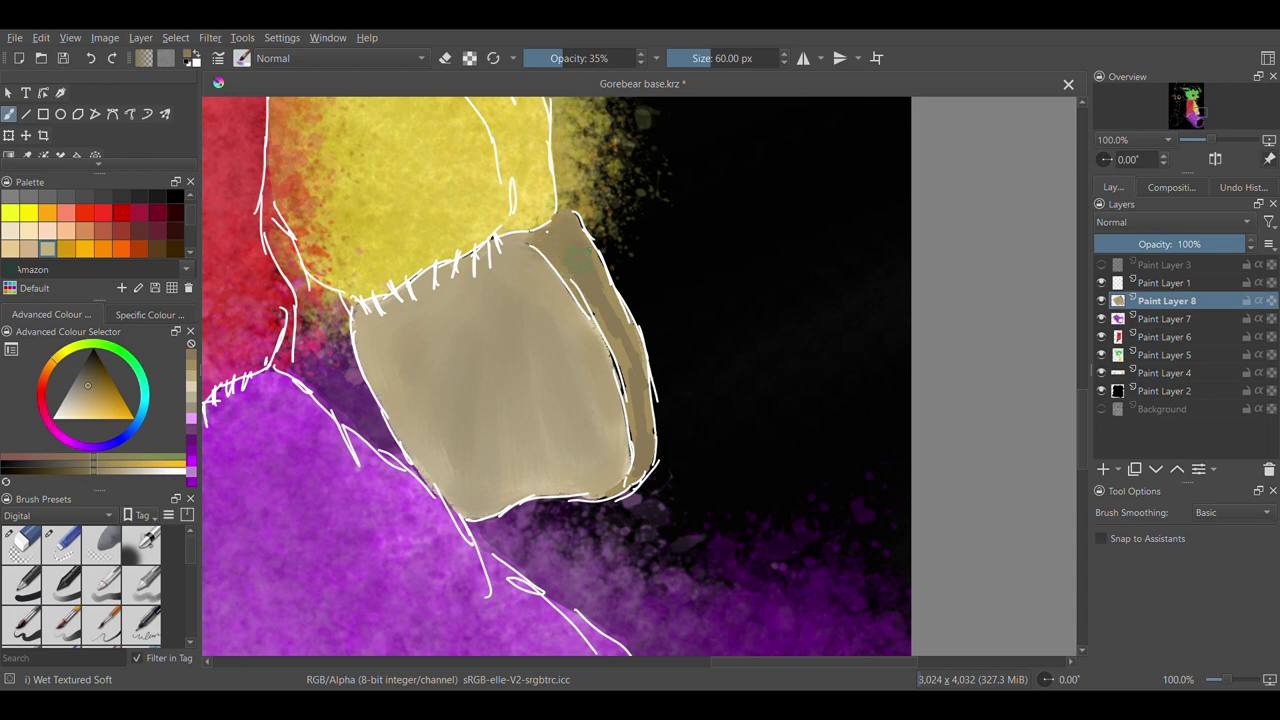
{"action": "mouse_move", "coordinate": [615, 372]}
{"action": "left_mouse_down"}
{"action": "mouse_move", "coordinate": [597, 486]}
{"action": "mouse_move", "coordinate": [457, 490]}
{"action": "mouse_move", "coordinate": [361, 325]}
{"action": "mouse_move", "coordinate": [542, 455]}
{"action": "mouse_move", "coordinate": [591, 394]}
{"action": "mouse_move", "coordinate": [465, 288]}
{"action": "mouse_move", "coordinate": [439, 431]}
{"action": "mouse_move", "coordinate": [581, 456]}
{"action": "left_mouse_up"}
Add cream highlights along the lower and side edges of the beige section and blend them into its surface
{"action": "left_click", "coordinate": [361, 98]}
{"action": "left_click", "coordinate": [29, 249]}
{"action": "left_click", "coordinate": [10, 231]}
{"action": "left_click_drag", "start_coordinate": [520, 497], "coordinate": [612, 481]}
{"action": "left_click_drag", "start_coordinate": [637, 416], "coordinate": [628, 483]}
{"action": "left_click_drag", "start_coordinate": [584, 367], "coordinate": [557, 474]}
{"action": "key", "text": "slash"}
{"action": "mouse_move", "coordinate": [395, 320]}
{"action": "left_mouse_down"}
{"action": "mouse_move", "coordinate": [394, 366]}
{"action": "mouse_move", "coordinate": [471, 366]}
{"action": "mouse_move", "coordinate": [579, 473]}
{"action": "mouse_move", "coordinate": [540, 405]}
{"action": "mouse_move", "coordinate": [446, 411]}
{"action": "mouse_move", "coordinate": [589, 323]}
{"action": "mouse_move", "coordinate": [475, 282]}
{"action": "mouse_move", "coordinate": [631, 426]}
{"action": "mouse_move", "coordinate": [612, 315]}
{"action": "mouse_move", "coordinate": [632, 382]}
{"action": "left_mouse_up"}
Draw dark brown fold lines down the beige section with the 25 px Ink-7 Brush Rough and blend them in
{"action": "left_click", "coordinate": [559, 58]}
{"action": "left_click", "coordinate": [192, 399]}
{"action": "left_click", "coordinate": [242, 58]}
{"action": "left_click", "coordinate": [406, 157]}
{"action": "left_click_drag", "start_coordinate": [450, 291], "coordinate": [480, 430]}
{"action": "left_click_drag", "start_coordinate": [527, 289], "coordinate": [575, 438]}
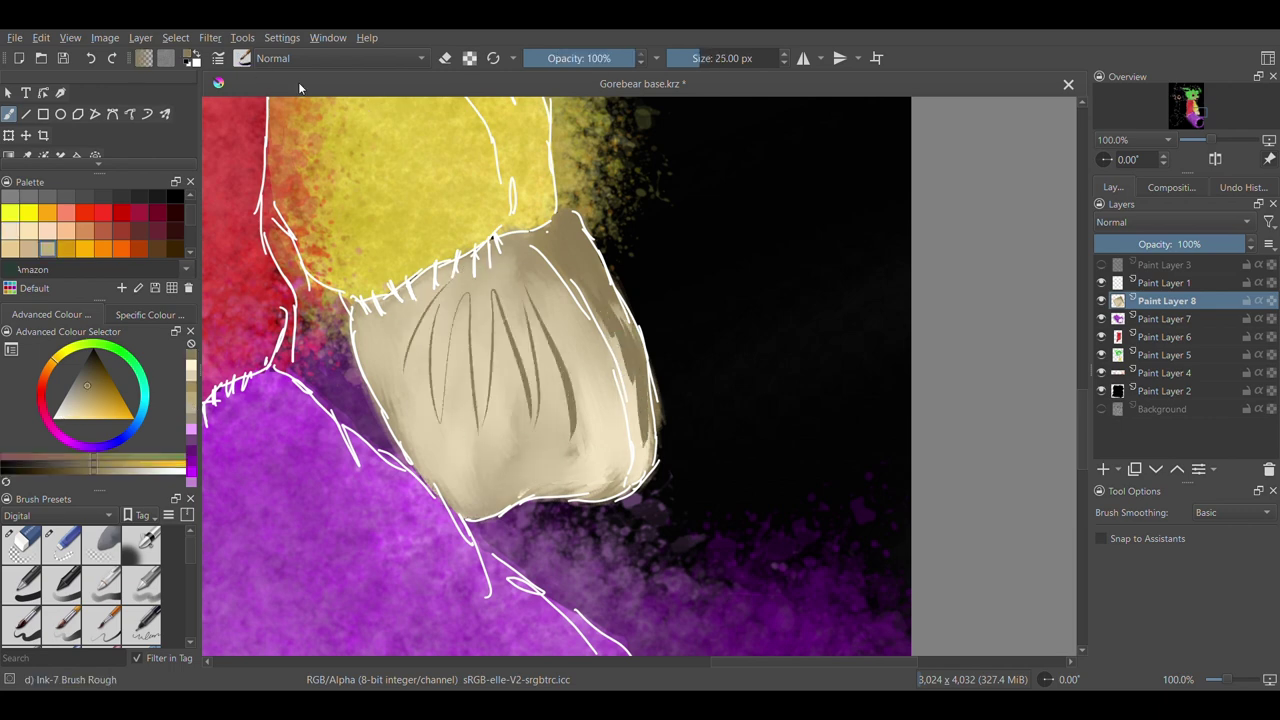
{"action": "key", "text": "slash"}
{"action": "mouse_move", "coordinate": [420, 343]}
{"action": "left_mouse_down"}
{"action": "mouse_move", "coordinate": [557, 434]}
{"action": "mouse_move", "coordinate": [594, 406]}
{"action": "mouse_move", "coordinate": [437, 350]}
{"action": "mouse_move", "coordinate": [430, 280]}
{"action": "mouse_move", "coordinate": [571, 486]}
{"action": "mouse_move", "coordinate": [593, 276]}
{"action": "mouse_move", "coordinate": [578, 284]}
{"action": "left_mouse_up"}
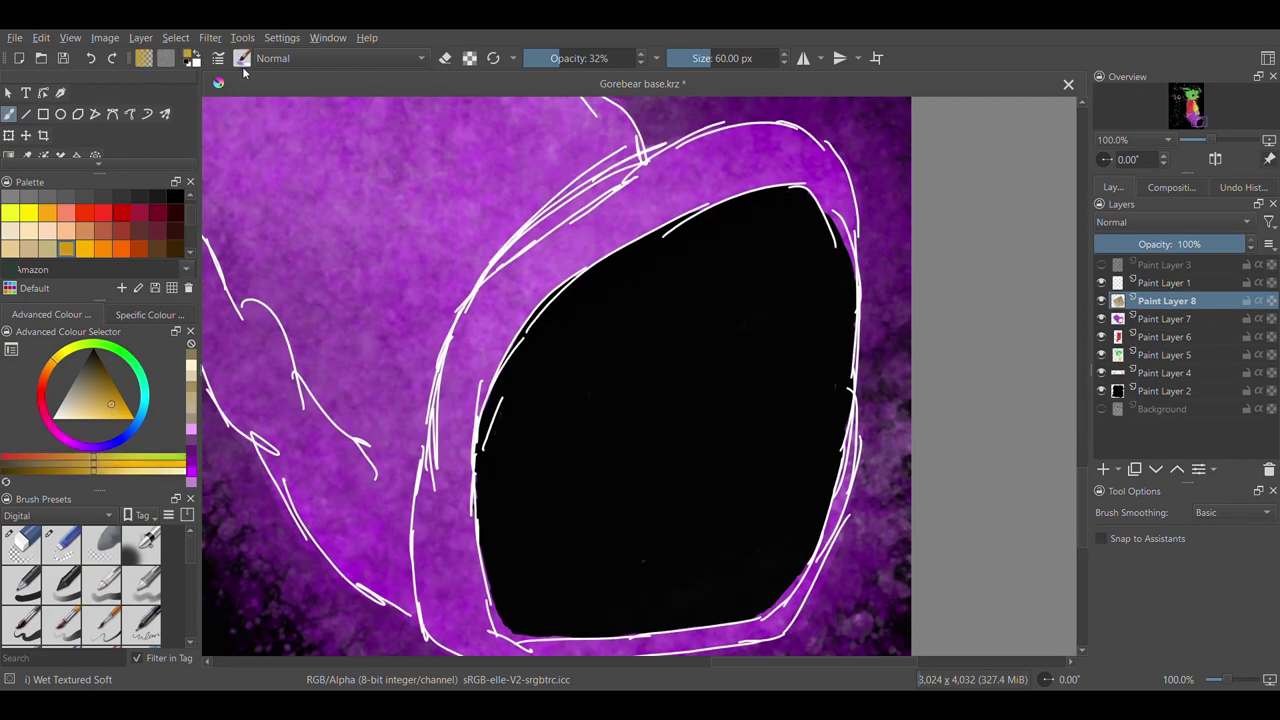
Outline the black patch on the purple foot in dark gold and hatch its interior with the 25 px Ink-7 Brush Rough
{"action": "left_click", "coordinate": [141, 625]}
{"action": "left_click_drag", "start_coordinate": [558, 328], "coordinate": [515, 572]}
{"action": "left_click_drag", "start_coordinate": [547, 345], "coordinate": [523, 467]}
{"action": "left_click_drag", "start_coordinate": [520, 517], "coordinate": [710, 587]}
{"action": "left_click_drag", "start_coordinate": [820, 328], "coordinate": [802, 540]}
{"action": "left_click_drag", "start_coordinate": [826, 368], "coordinate": [626, 323]}
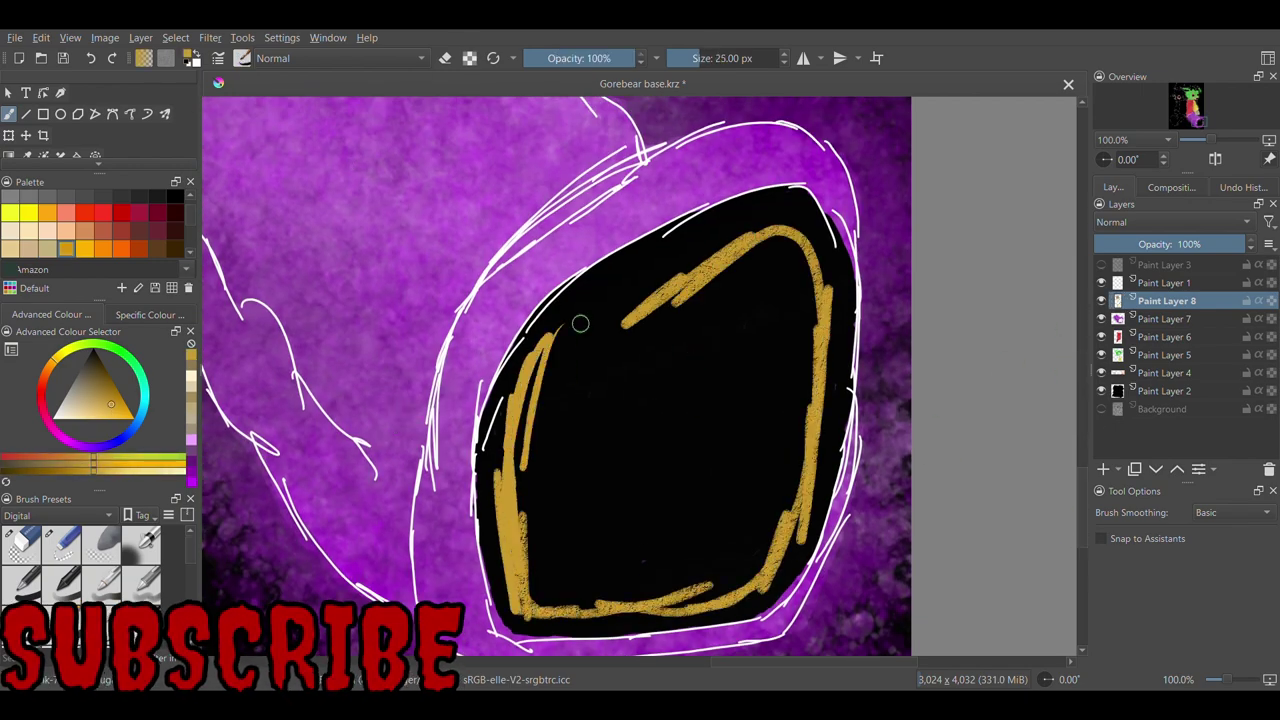
{"action": "left_click_drag", "start_coordinate": [545, 335], "coordinate": [834, 302]}
{"action": "left_click_drag", "start_coordinate": [690, 290], "coordinate": [743, 285]}
{"action": "left_click_drag", "start_coordinate": [727, 348], "coordinate": [775, 517]}
Layer light yellow and orange-yellow strokes across the gold foot patch
{"action": "left_click", "coordinate": [10, 249]}
{"action": "left_click_drag", "start_coordinate": [574, 297], "coordinate": [800, 485]}
{"action": "left_click_drag", "start_coordinate": [716, 215], "coordinate": [824, 418]}
{"action": "mouse_move", "coordinate": [503, 390]}
{"action": "left_mouse_down"}
{"action": "mouse_move", "coordinate": [500, 582]}
{"action": "mouse_move", "coordinate": [708, 604]}
{"action": "left_mouse_up"}
{"action": "left_click_drag", "start_coordinate": [697, 247], "coordinate": [788, 425]}
{"action": "left_click", "coordinate": [84, 248]}
{"action": "mouse_move", "coordinate": [545, 500]}
{"action": "left_mouse_down"}
{"action": "mouse_move", "coordinate": [700, 300]}
{"action": "mouse_move", "coordinate": [620, 580]}
{"action": "left_mouse_up"}
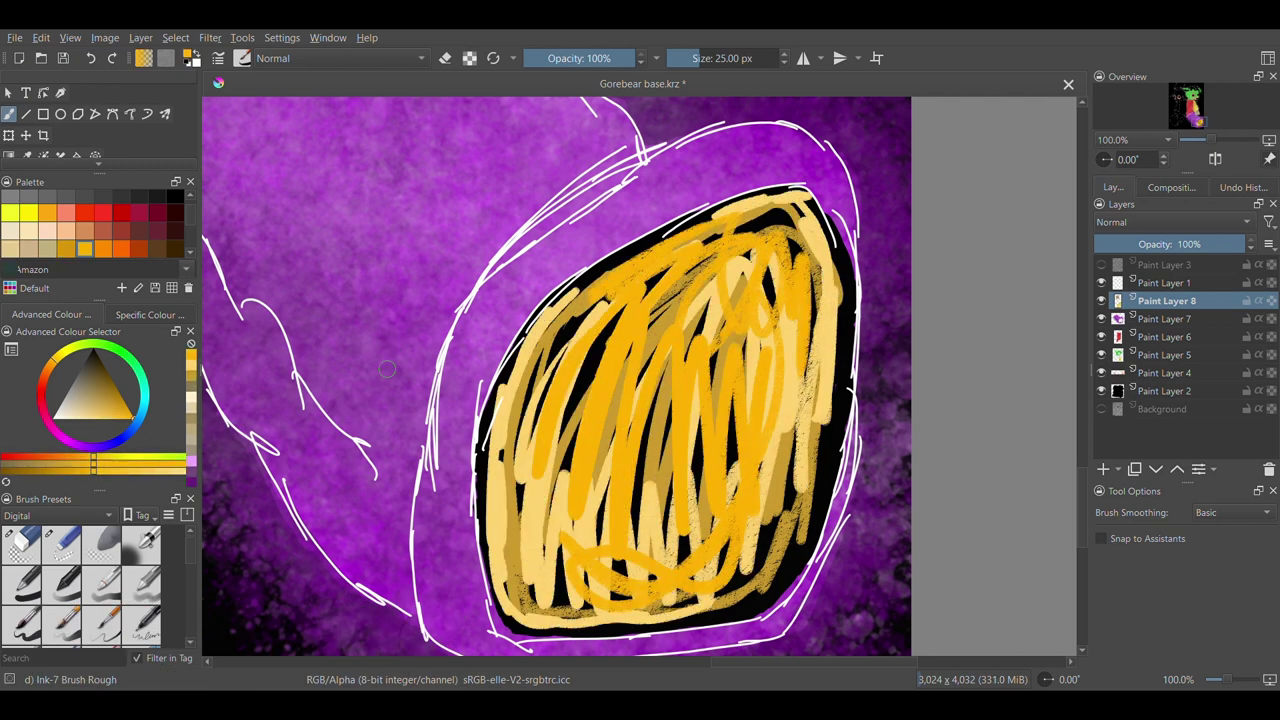
Blend the yellow strokes across the foot patch with Blender Textured Soft at 50 px and full opacity
{"action": "left_click", "coordinate": [335, 146]}
{"action": "mouse_move", "coordinate": [585, 315]}
{"action": "left_mouse_down"}
{"action": "mouse_move", "coordinate": [540, 488]}
{"action": "mouse_move", "coordinate": [746, 397]}
{"action": "mouse_move", "coordinate": [780, 530]}
{"action": "left_mouse_up"}
{"action": "mouse_move", "coordinate": [496, 428]}
{"action": "left_mouse_down"}
{"action": "mouse_move", "coordinate": [505, 603]}
{"action": "mouse_move", "coordinate": [723, 451]}
{"action": "mouse_move", "coordinate": [651, 263]}
{"action": "mouse_move", "coordinate": [815, 330]}
{"action": "mouse_move", "coordinate": [660, 615]}
{"action": "mouse_move", "coordinate": [760, 240]}
{"action": "left_mouse_up"}
{"action": "left_click_drag", "start_coordinate": [760, 240], "coordinate": [797, 372]}
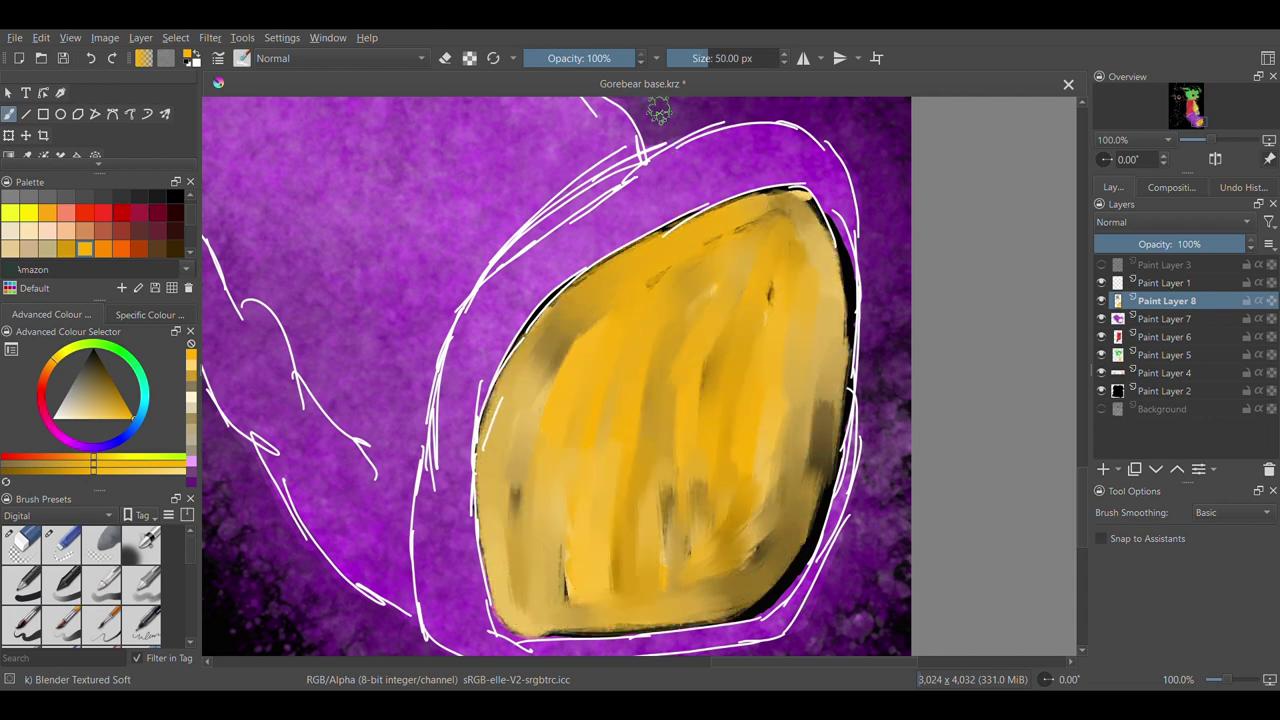
Blend the edges and bottom of the gold foot patch with Blender Textured Soft at 59% opacity and 50 px
{"action": "key", "text": "i"}
{"action": "key", "text": "i"}
{"action": "key", "text": "i"}
{"action": "key", "text": "i"}
{"action": "key", "text": "i"}
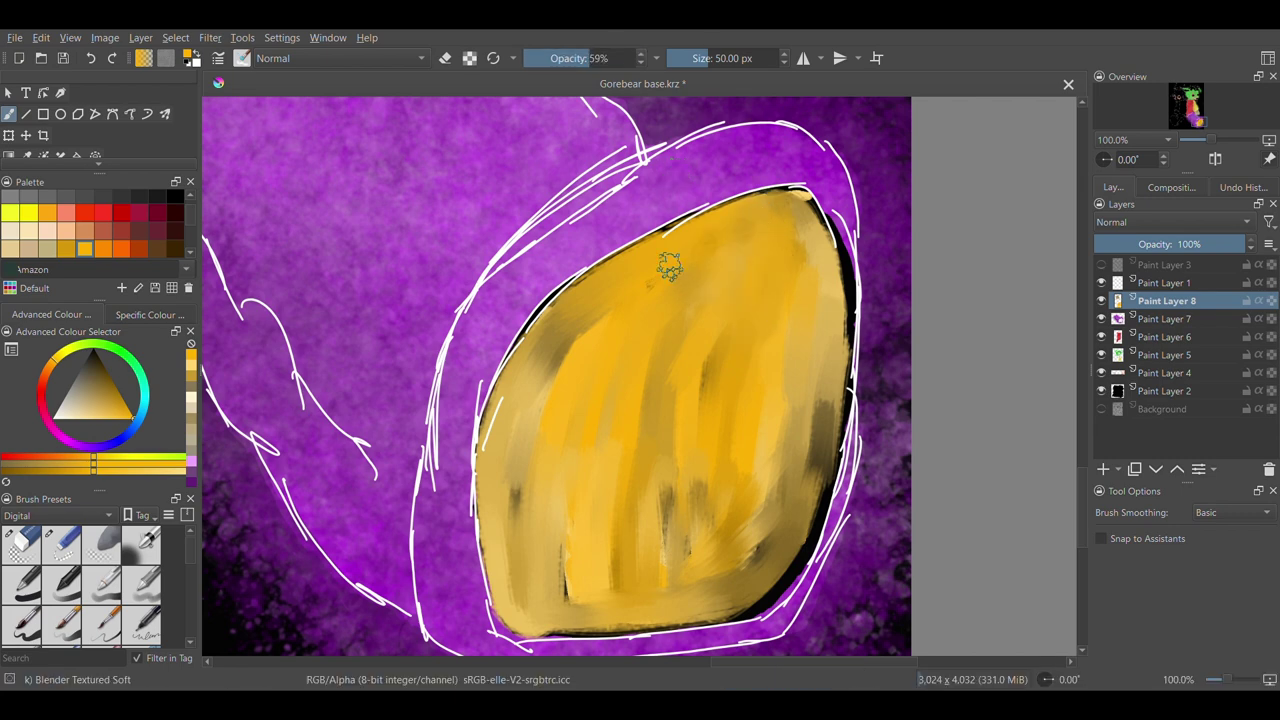
{"action": "mouse_move", "coordinate": [806, 224]}
{"action": "left_mouse_down"}
{"action": "mouse_move", "coordinate": [838, 290]}
{"action": "mouse_move", "coordinate": [812, 475]}
{"action": "mouse_move", "coordinate": [833, 430]}
{"action": "left_mouse_up"}
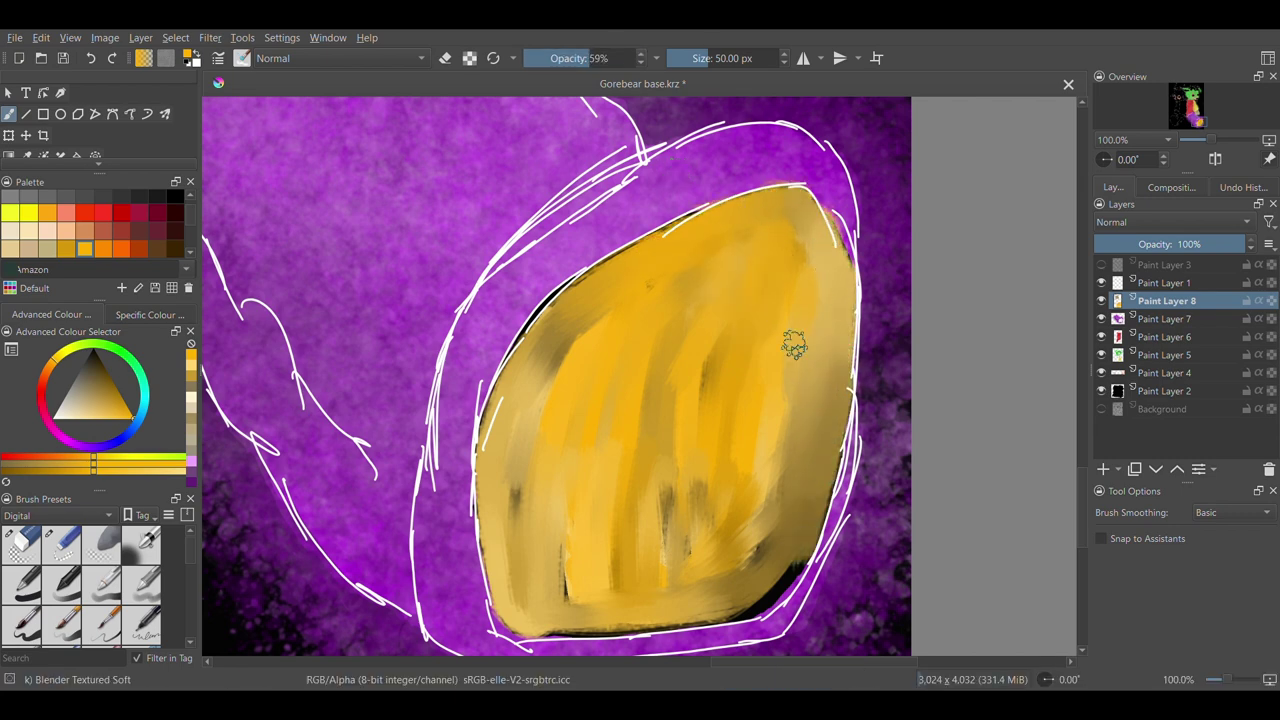
{"action": "left_click_drag", "start_coordinate": [570, 282], "coordinate": [493, 572]}
{"action": "left_click_drag", "start_coordinate": [602, 614], "coordinate": [750, 600]}
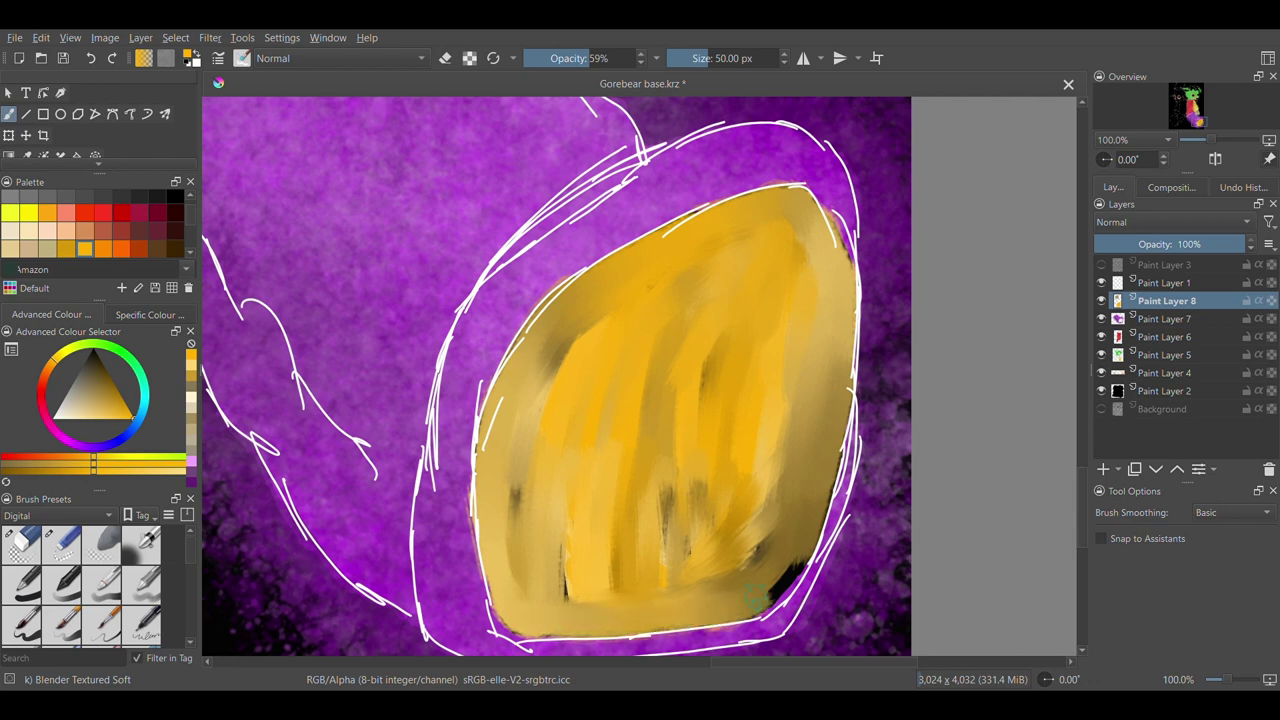
{"action": "mouse_move", "coordinate": [523, 607]}
{"action": "left_mouse_down"}
{"action": "mouse_move", "coordinate": [634, 451]}
{"action": "mouse_move", "coordinate": [760, 460]}
{"action": "mouse_move", "coordinate": [649, 277]}
{"action": "mouse_move", "coordinate": [802, 455]}
{"action": "left_mouse_up"}
Smooth the whole gold foot patch with the blender at 39% opacity and 180.83 px
{"action": "left_click", "coordinate": [567, 59]}
{"action": "left_click", "coordinate": [730, 59]}
{"action": "mouse_move", "coordinate": [640, 400]}
{"action": "left_mouse_down"}
{"action": "mouse_move", "coordinate": [629, 531]}
{"action": "mouse_move", "coordinate": [809, 434]}
{"action": "mouse_move", "coordinate": [556, 508]}
{"action": "mouse_move", "coordinate": [771, 271]}
{"action": "mouse_move", "coordinate": [580, 523]}
{"action": "left_mouse_up"}
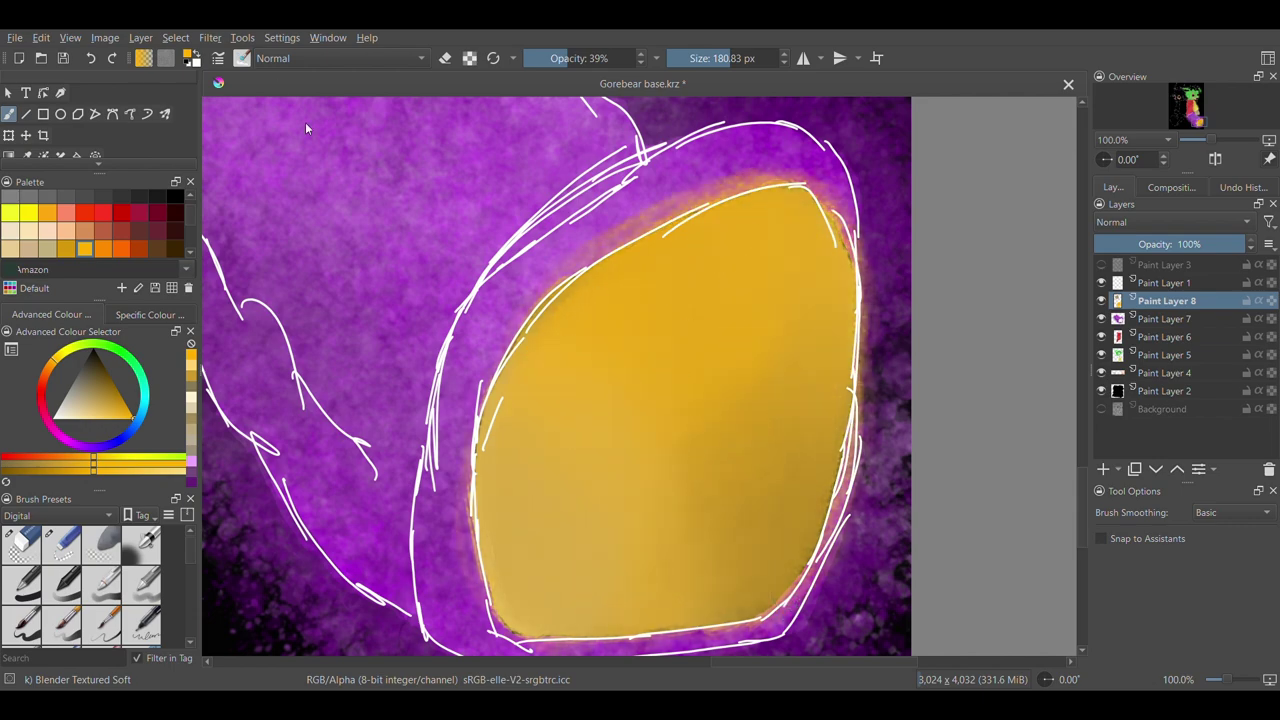
{"action": "left_click", "coordinate": [21, 545]}
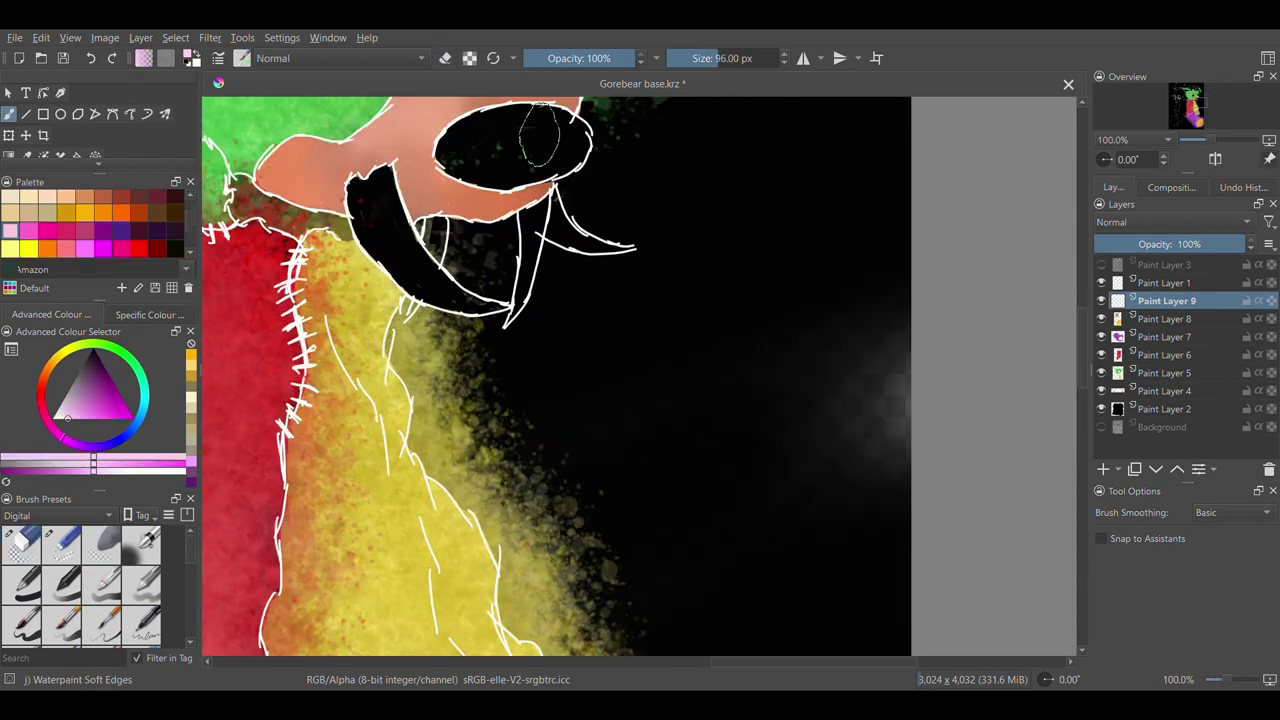
Paint the green head's nose in light pink and magenta on Paint Layer 9 with Waterpaint Soft Edges at 96 px
{"action": "mouse_move", "coordinate": [470, 140]}
{"action": "left_mouse_down"}
{"action": "mouse_move", "coordinate": [530, 160]}
{"action": "mouse_move", "coordinate": [572, 132]}
{"action": "mouse_move", "coordinate": [455, 165]}
{"action": "left_mouse_up"}
{"action": "left_click_drag", "start_coordinate": [1083, 365], "coordinate": [1083, 326]}
{"action": "left_click", "coordinate": [78, 415]}
{"action": "mouse_move", "coordinate": [460, 400]}
{"action": "left_mouse_down"}
{"action": "mouse_move", "coordinate": [516, 445]}
{"action": "mouse_move", "coordinate": [545, 412]}
{"action": "left_mouse_up"}
{"action": "left_click", "coordinate": [111, 408]}
{"action": "mouse_move", "coordinate": [470, 430]}
{"action": "left_mouse_down"}
{"action": "mouse_move", "coordinate": [535, 410]}
{"action": "mouse_move", "coordinate": [500, 425]}
{"action": "mouse_move", "coordinate": [491, 406]}
{"action": "mouse_move", "coordinate": [570, 420]}
{"action": "left_mouse_up"}
Layer further magenta and light purple strokes across the nose to fill its oval
{"action": "left_click", "coordinate": [112, 408]}
{"action": "left_click", "coordinate": [103, 231]}
{"action": "mouse_move", "coordinate": [440, 400]}
{"action": "left_mouse_down"}
{"action": "mouse_move", "coordinate": [485, 458]}
{"action": "mouse_move", "coordinate": [560, 400]}
{"action": "left_mouse_up"}
{"action": "left_click", "coordinate": [84, 248]}
{"action": "left_click", "coordinate": [84, 418]}
{"action": "left_click_drag", "start_coordinate": [480, 440], "coordinate": [574, 430]}
{"action": "left_click", "coordinate": [112, 406]}
{"action": "left_click_drag", "start_coordinate": [500, 410], "coordinate": [543, 431]}
Fill the green head's right-hand eye with soft yellow using Waterpaint Hard Edges
{"action": "left_click", "coordinate": [57, 357]}
{"action": "left_click", "coordinate": [93, 418]}
{"action": "key", "text": "slash"}
{"action": "mouse_move", "coordinate": [552, 178]}
{"action": "left_mouse_down"}
{"action": "mouse_move", "coordinate": [560, 204]}
{"action": "mouse_move", "coordinate": [578, 190]}
{"action": "mouse_move", "coordinate": [568, 213]}
{"action": "mouse_move", "coordinate": [547, 160]}
{"action": "mouse_move", "coordinate": [548, 234]}
{"action": "left_mouse_up"}
{"action": "left_click", "coordinate": [112, 407]}
{"action": "left_click", "coordinate": [574, 190]}
{"action": "left_click", "coordinate": [101, 418]}
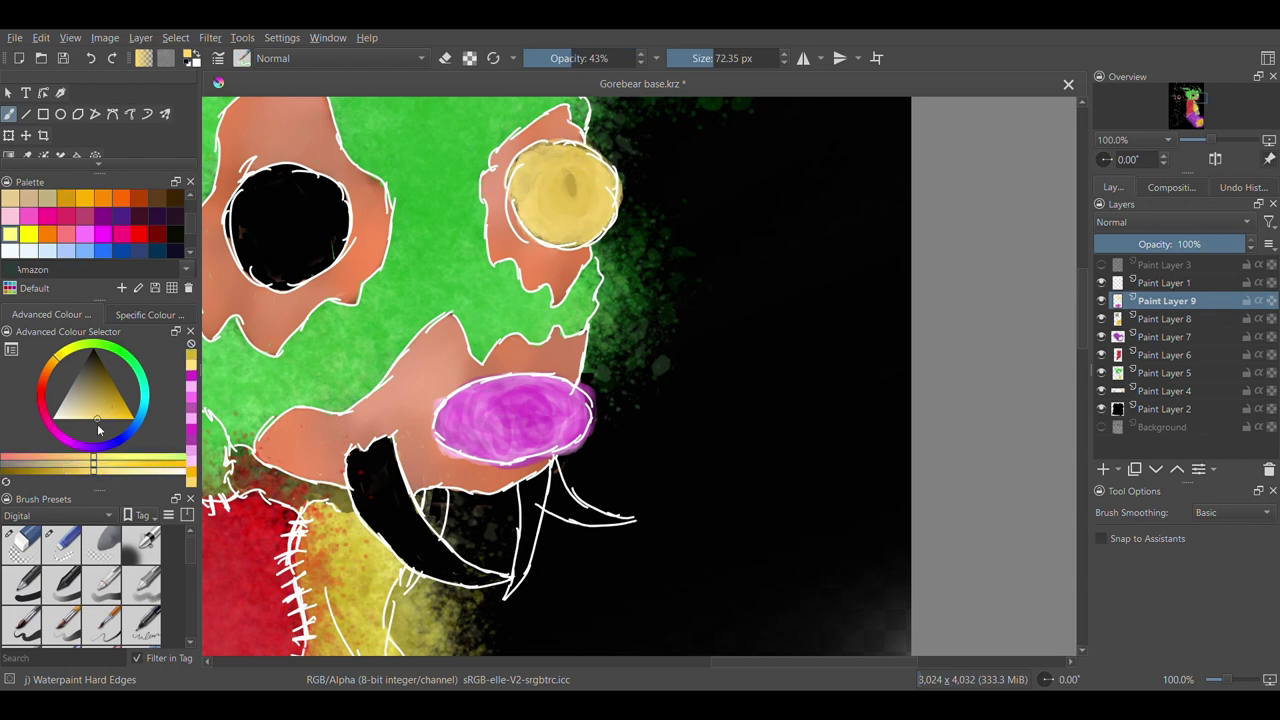
Work lighter and darker yellow tones into the yellow eye and set the brush opacity to 49%
{"action": "left_click", "coordinate": [80, 418]}
{"action": "mouse_move", "coordinate": [596, 178]}
{"action": "left_mouse_down"}
{"action": "mouse_move", "coordinate": [534, 205]}
{"action": "mouse_move", "coordinate": [575, 225]}
{"action": "mouse_move", "coordinate": [561, 170]}
{"action": "mouse_move", "coordinate": [586, 220]}
{"action": "mouse_move", "coordinate": [600, 217]}
{"action": "left_mouse_up"}
{"action": "left_click", "coordinate": [93, 402]}
{"action": "left_click", "coordinate": [108, 395]}
{"action": "left_click", "coordinate": [127, 407]}
{"action": "left_click", "coordinate": [131, 413]}
{"action": "left_click", "coordinate": [553, 58]}
{"action": "left_click", "coordinate": [82, 418]}
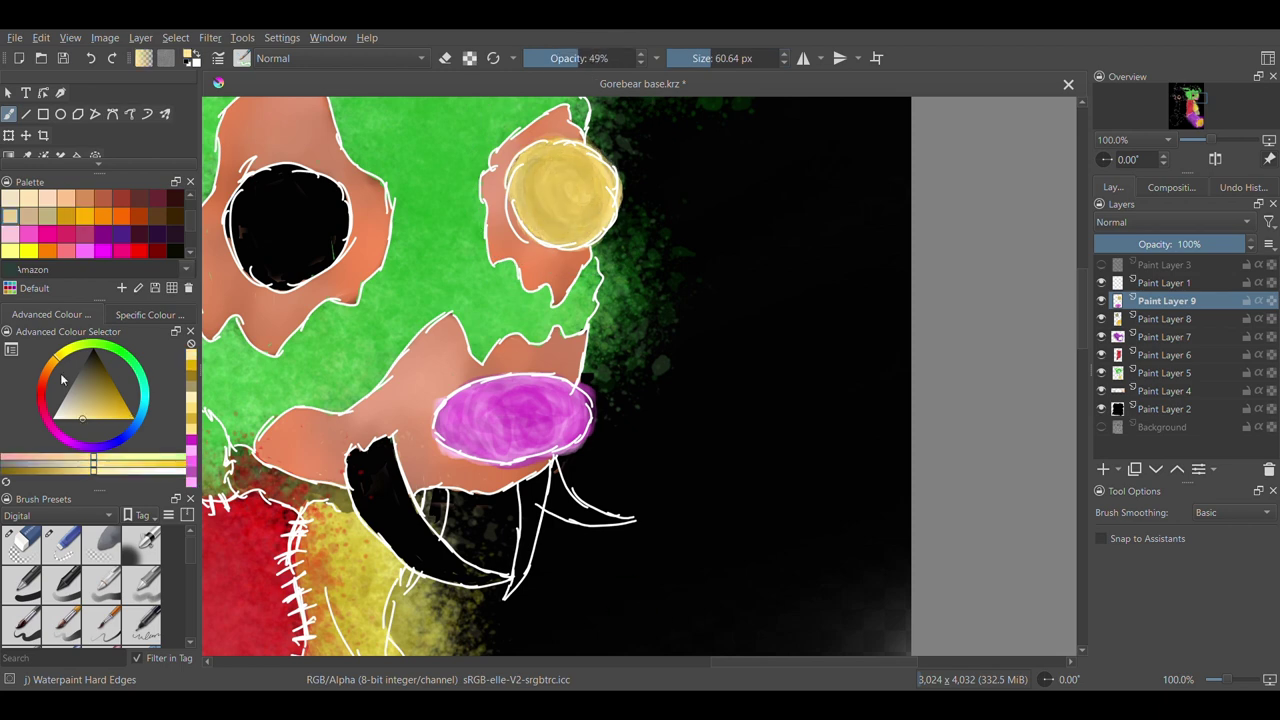
Fill the green head's other eye with pale cyan using Waterpaint Hard Edges at 78.73 px and reduced opacity
{"action": "left_click", "coordinate": [44, 407]}
{"action": "left_click_drag", "start_coordinate": [855, 661], "coordinate": [745, 661]}
{"action": "mouse_move", "coordinate": [745, 210]}
{"action": "left_mouse_down"}
{"action": "mouse_move", "coordinate": [765, 265]}
{"action": "mouse_move", "coordinate": [741, 187]}
{"action": "mouse_move", "coordinate": [765, 268]}
{"action": "mouse_move", "coordinate": [712, 215]}
{"action": "mouse_move", "coordinate": [780, 205]}
{"action": "mouse_move", "coordinate": [763, 270]}
{"action": "mouse_move", "coordinate": [790, 200]}
{"action": "mouse_move", "coordinate": [730, 250]}
{"action": "mouse_move", "coordinate": [764, 228]}
{"action": "mouse_move", "coordinate": [752, 271]}
{"action": "mouse_move", "coordinate": [710, 200]}
{"action": "left_mouse_up"}
{"action": "key", "text": "ctrl+z"}
{"action": "left_click", "coordinate": [143, 402]}
{"action": "left_click", "coordinate": [564, 58]}
{"action": "left_click", "coordinate": [68, 419]}
{"action": "left_click", "coordinate": [569, 58]}
{"action": "left_click_drag", "start_coordinate": [760, 222], "coordinate": [745, 235]}
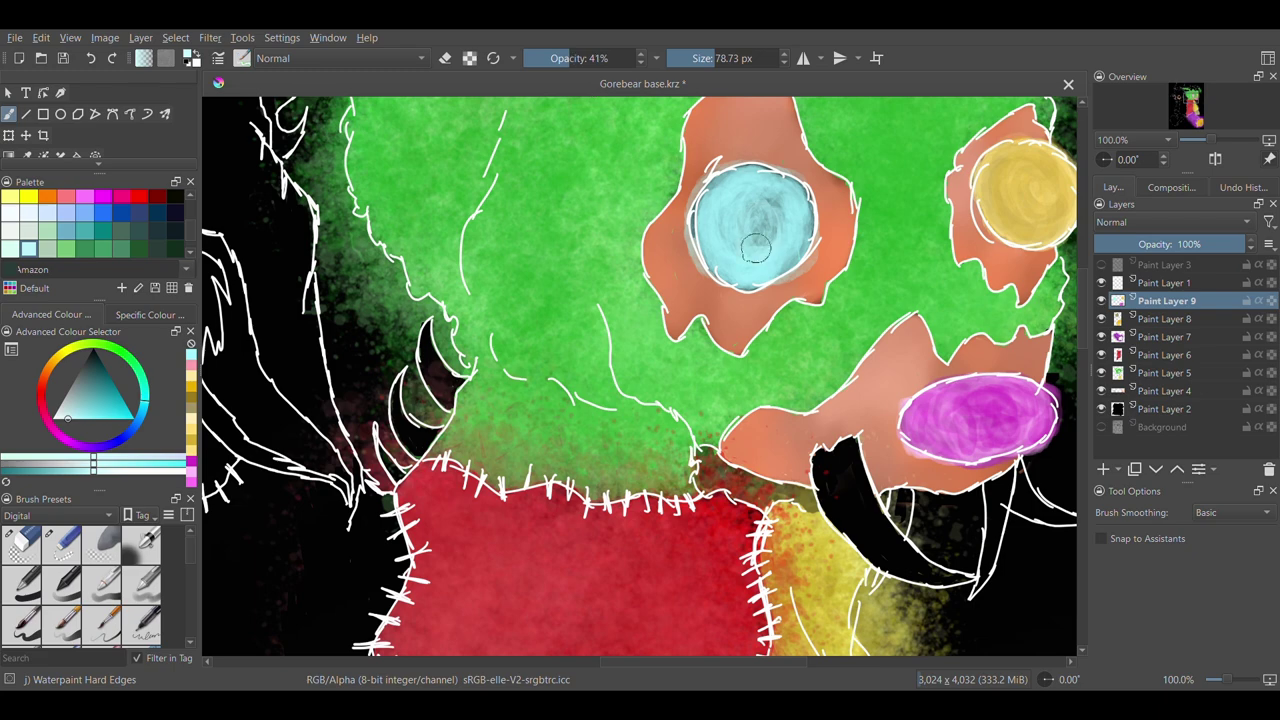
{"action": "left_click_drag", "start_coordinate": [746, 282], "coordinate": [770, 285]}
{"action": "mouse_move", "coordinate": [739, 238]}
{"action": "left_mouse_down"}
{"action": "mouse_move", "coordinate": [779, 262]}
{"action": "mouse_move", "coordinate": [763, 206]}
{"action": "left_mouse_up"}
{"action": "left_click_drag", "start_coordinate": [606, 662], "coordinate": [651, 662]}
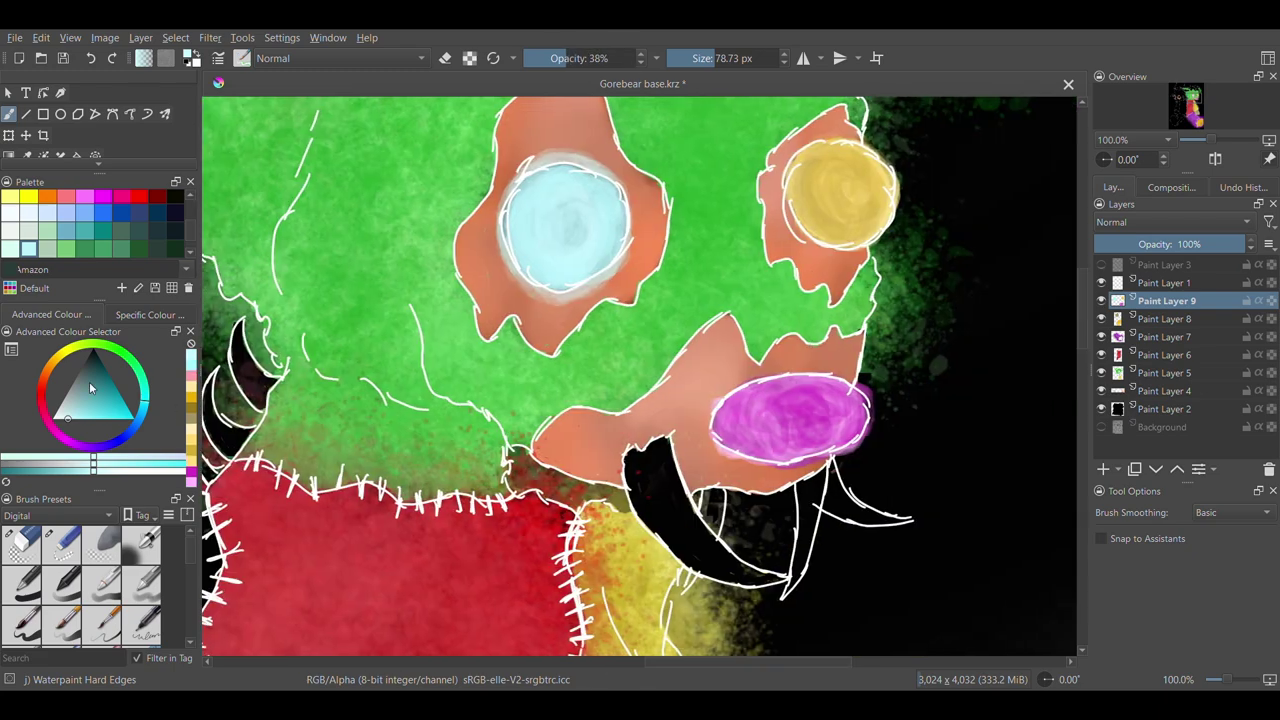
Add a new paint layer and paint the tusks and fangs light grey with Bristles-4 Glaze at 70 px
{"action": "scroll", "coordinate": [68, 222], "scroll_direction": "up", "scroll_amount": 5}
{"action": "left_click", "coordinate": [66, 198]}
{"action": "left_click", "coordinate": [242, 58]}
{"action": "left_click", "coordinate": [1103, 469]}
{"action": "left_click_drag", "start_coordinate": [1082, 310], "coordinate": [1082, 343]}
{"action": "mouse_move", "coordinate": [650, 225]}
{"action": "left_mouse_down"}
{"action": "mouse_move", "coordinate": [690, 310]}
{"action": "mouse_move", "coordinate": [648, 257]}
{"action": "mouse_move", "coordinate": [800, 335]}
{"action": "left_mouse_up"}
{"action": "left_click_drag", "start_coordinate": [820, 260], "coordinate": [795, 355]}
{"action": "left_click_drag", "start_coordinate": [835, 250], "coordinate": [905, 292]}
{"action": "mouse_move", "coordinate": [722, 265]}
{"action": "left_mouse_down"}
{"action": "mouse_move", "coordinate": [725, 305]}
{"action": "mouse_move", "coordinate": [722, 285]}
{"action": "left_mouse_up"}
Shade the curved tusk and the outer fang with darker grey strokes
{"action": "left_click", "coordinate": [121, 198]}
{"action": "left_click_drag", "start_coordinate": [650, 240], "coordinate": [730, 335]}
{"action": "left_click_drag", "start_coordinate": [835, 260], "coordinate": [895, 292]}
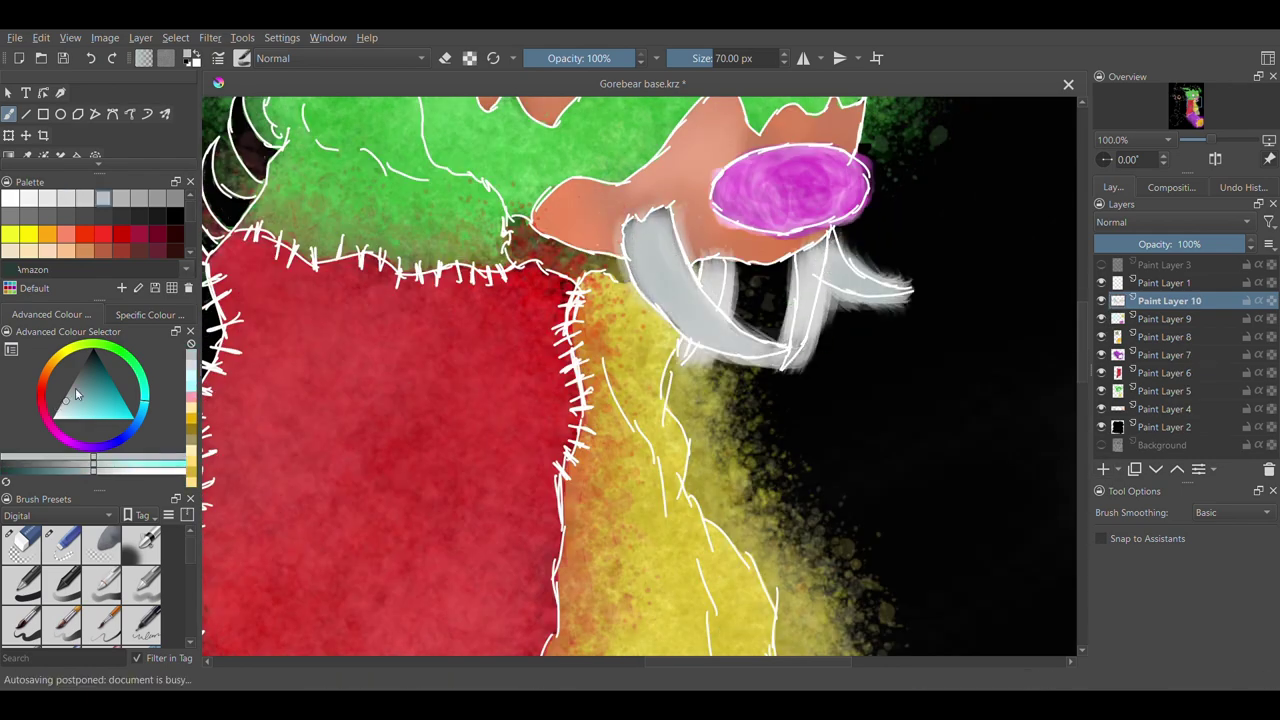
{"action": "left_click", "coordinate": [158, 198]}
{"action": "left_click_drag", "start_coordinate": [648, 240], "coordinate": [750, 345]}
Glaze the curved tusk and outer fang with dark grey-green strokes
{"action": "scroll", "coordinate": [121, 225], "scroll_direction": "down", "scroll_amount": 5}
{"action": "left_click", "coordinate": [121, 249]}
{"action": "left_click_drag", "start_coordinate": [647, 226], "coordinate": [745, 345]}
{"action": "left_click_drag", "start_coordinate": [835, 260], "coordinate": [895, 295]}
{"action": "left_click", "coordinate": [138, 370]}
{"action": "left_click_drag", "start_coordinate": [660, 240], "coordinate": [765, 345]}
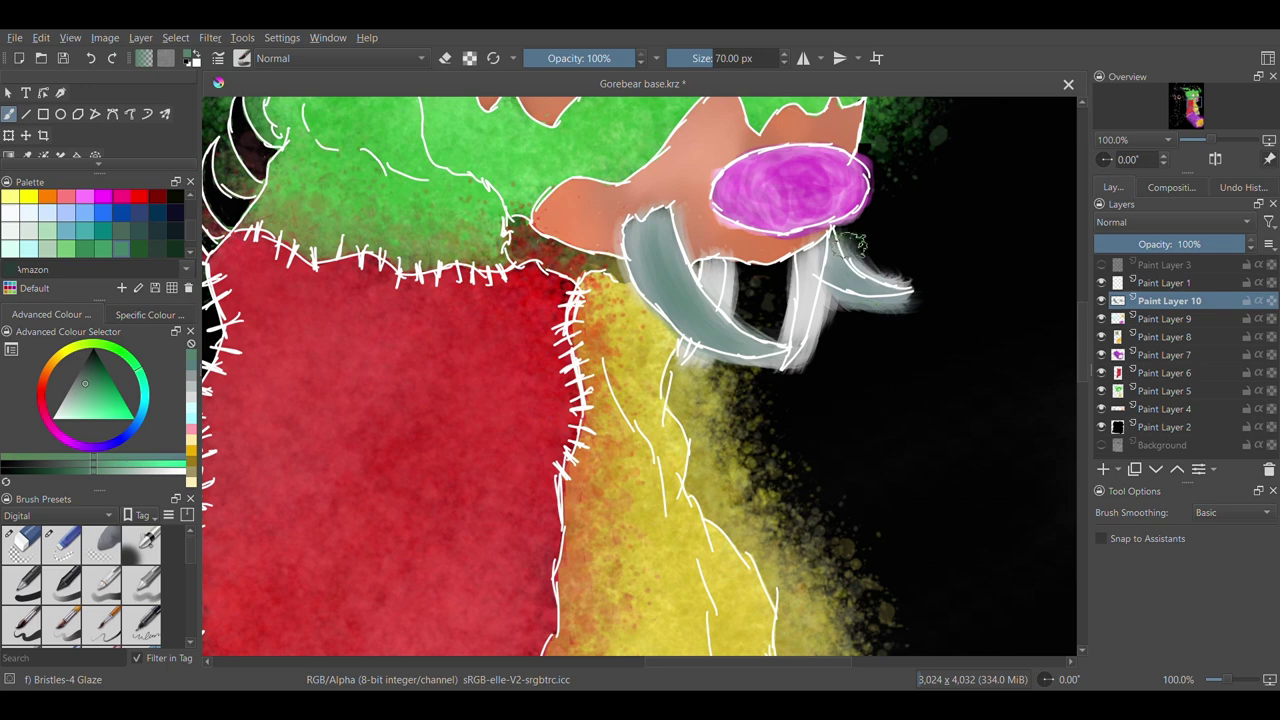
{"action": "left_click_drag", "start_coordinate": [832, 248], "coordinate": [885, 285]}
Highlight the curved tusk and outer fang with pale mint and pale yellow strokes
{"action": "left_click", "coordinate": [86, 418]}
{"action": "left_click_drag", "start_coordinate": [655, 235], "coordinate": [705, 320]}
{"action": "left_click_drag", "start_coordinate": [838, 255], "coordinate": [895, 292]}
{"action": "left_click", "coordinate": [57, 358]}
{"action": "mouse_move", "coordinate": [647, 225]}
{"action": "left_mouse_down"}
{"action": "mouse_move", "coordinate": [647, 268]}
{"action": "mouse_move", "coordinate": [700, 315]}
{"action": "left_mouse_up"}
Paint the two straight fangs and the hidden fang's tip in layered pinks
{"action": "left_click", "coordinate": [46, 421]}
{"action": "left_click_drag", "start_coordinate": [808, 262], "coordinate": [796, 330]}
{"action": "left_click_drag", "start_coordinate": [686, 354], "coordinate": [696, 368]}
{"action": "left_click", "coordinate": [110, 411]}
{"action": "left_click_drag", "start_coordinate": [814, 262], "coordinate": [798, 366]}
{"action": "left_click_drag", "start_coordinate": [714, 264], "coordinate": [718, 298]}
{"action": "left_click", "coordinate": [88, 417]}
{"action": "left_click_drag", "start_coordinate": [808, 328], "coordinate": [796, 374]}
Tone down the curved tusk and outer fang with muted grey-green strokes
{"action": "left_click", "coordinate": [82, 385]}
{"action": "left_click_drag", "start_coordinate": [656, 266], "coordinate": [738, 346]}
{"action": "mouse_move", "coordinate": [834, 262]}
{"action": "left_mouse_down"}
{"action": "mouse_move", "coordinate": [904, 296]}
{"action": "mouse_move", "coordinate": [880, 294]}
{"action": "left_mouse_up"}
{"action": "left_click", "coordinate": [138, 370]}
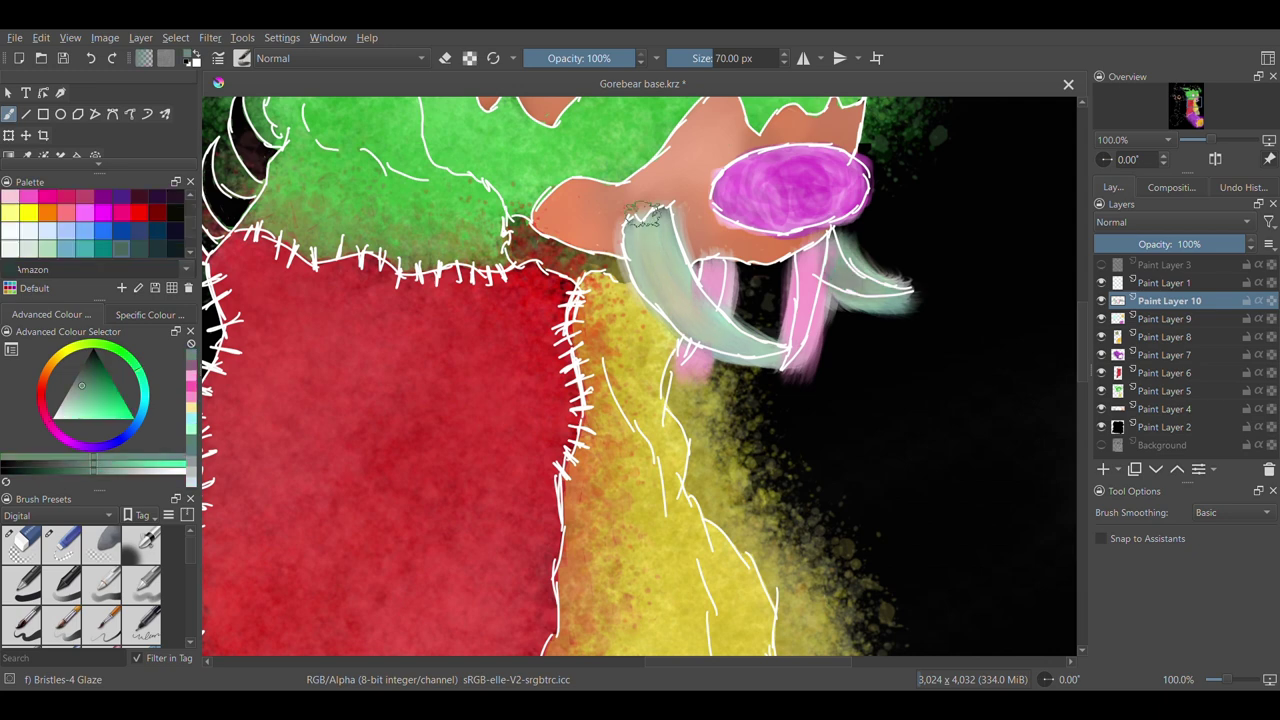
{"action": "left_click_drag", "start_coordinate": [653, 227], "coordinate": [734, 350]}
Blend the pink fangs with Blender Rake at 50.27 px
{"action": "left_click", "coordinate": [61, 545]}
{"action": "key", "text": "plus"}
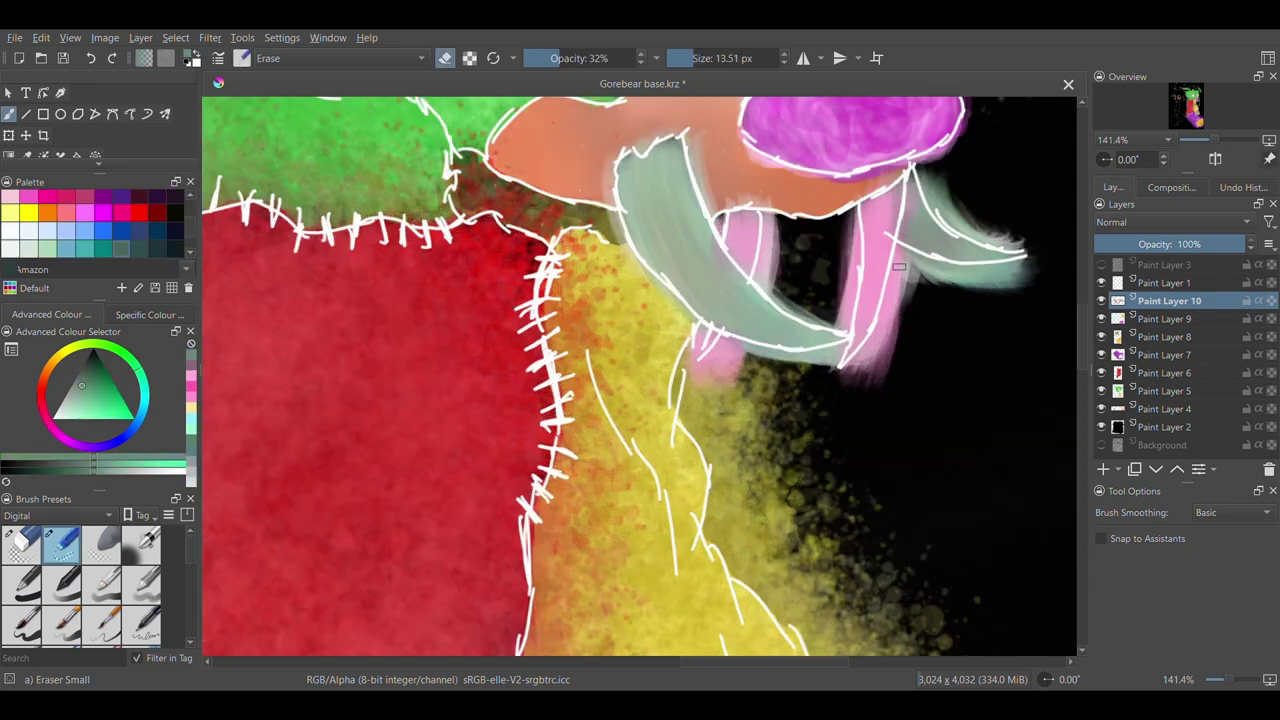
{"action": "key", "text": "slash"}
{"action": "left_click", "coordinate": [707, 58]}
{"action": "mouse_move", "coordinate": [900, 238]}
{"action": "left_mouse_down"}
{"action": "mouse_move", "coordinate": [882, 205]}
{"action": "mouse_move", "coordinate": [871, 306]}
{"action": "left_mouse_up"}
{"action": "left_click_drag", "start_coordinate": [742, 216], "coordinate": [748, 240]}
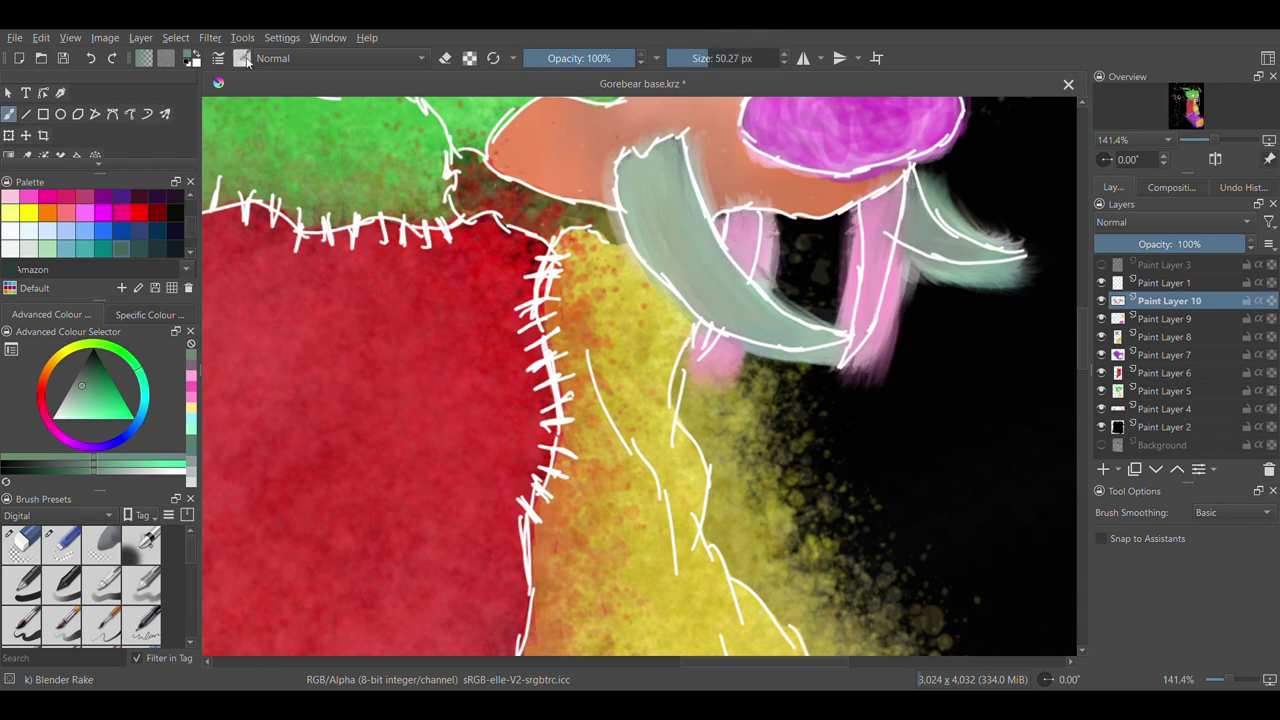
Erase the paint spilling outside the tusk and fang outlines with Eraser Circle at 15.63 px
{"action": "key", "text": "slash"}
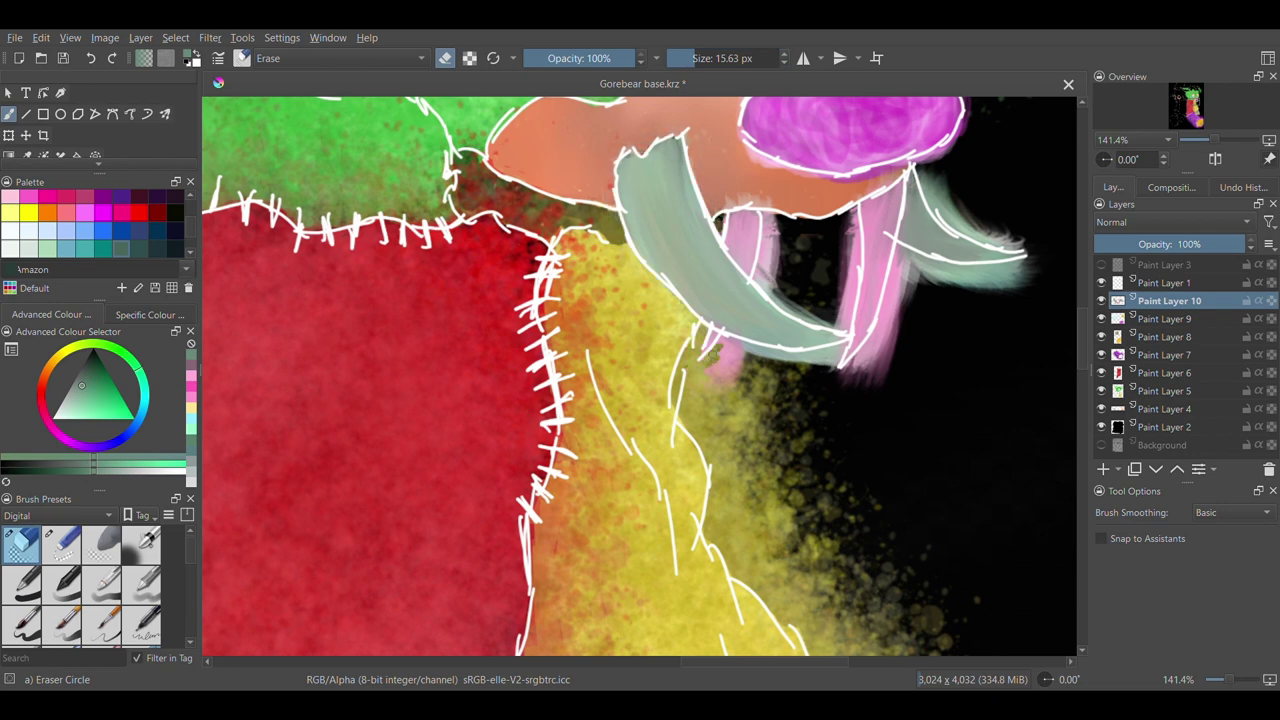
{"action": "left_click_drag", "start_coordinate": [714, 356], "coordinate": [716, 387]}
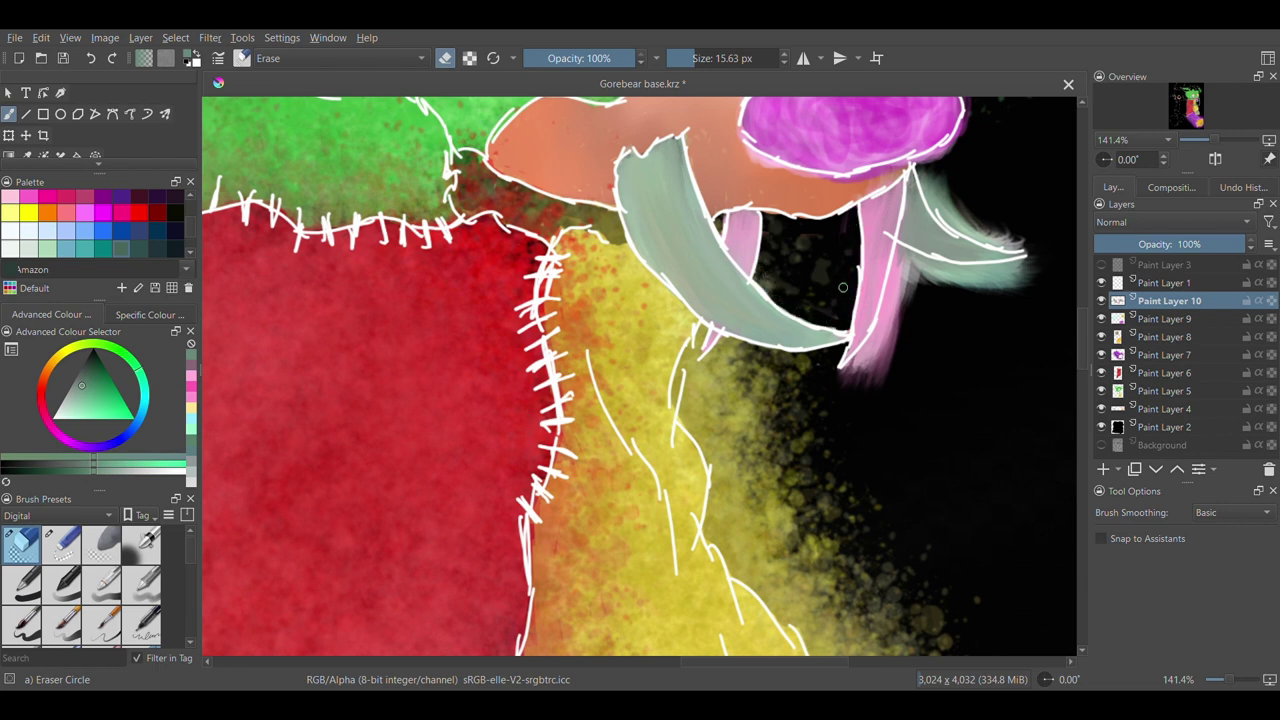
{"action": "mouse_move", "coordinate": [859, 360]}
{"action": "left_mouse_down"}
{"action": "mouse_move", "coordinate": [889, 323]}
{"action": "mouse_move", "coordinate": [897, 257]}
{"action": "left_mouse_up"}
{"action": "left_click_drag", "start_coordinate": [980, 269], "coordinate": [974, 290]}
Erase the overspill around the nose and the cyan eye on Paint Layer 9
{"action": "scroll", "coordinate": [1031, 239], "scroll_direction": "up", "scroll_amount": 5}
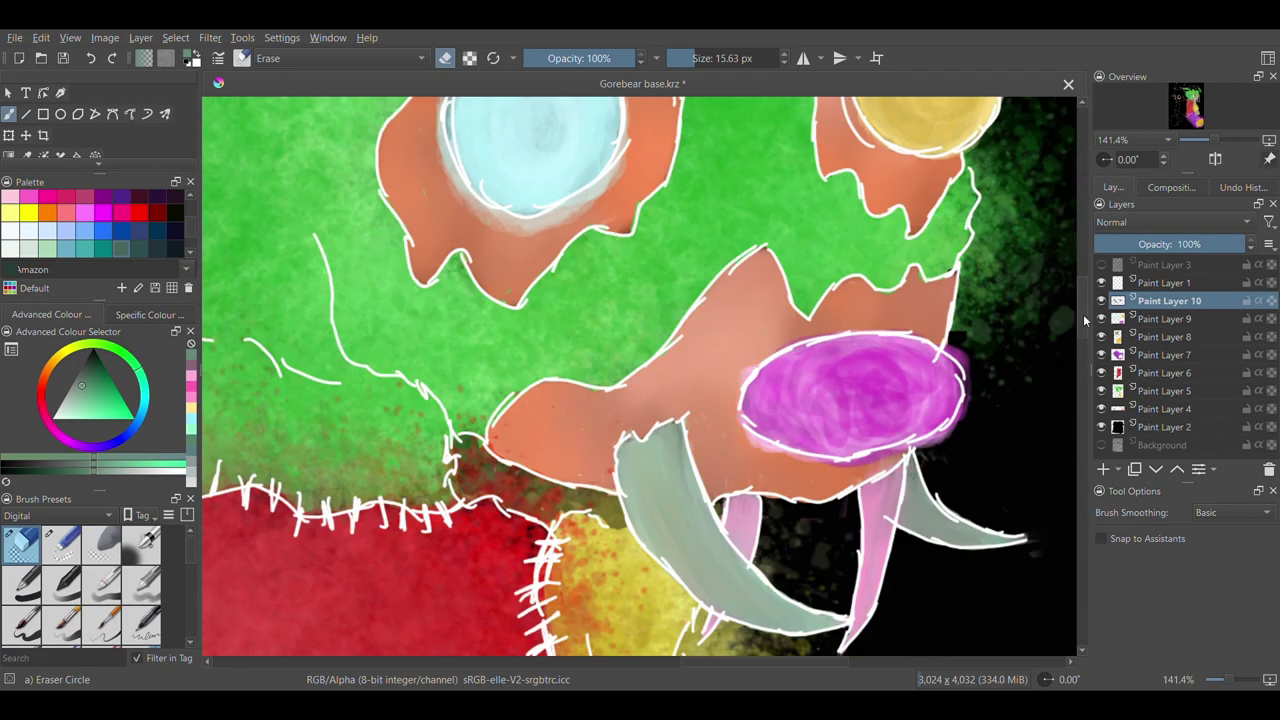
{"action": "key", "text": "Page_Down"}
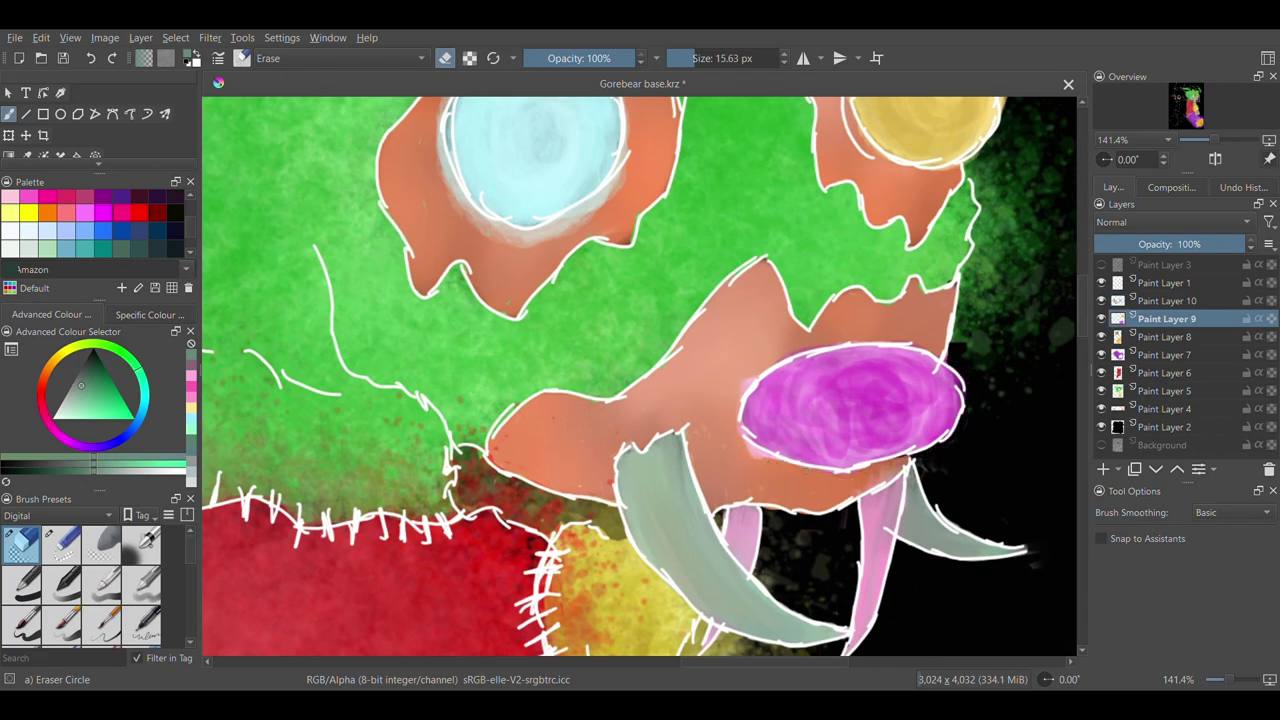
{"action": "scroll", "coordinate": [772, 370], "scroll_direction": "up", "scroll_amount": 3}
{"action": "mouse_move", "coordinate": [561, 461]}
{"action": "left_mouse_down"}
{"action": "mouse_move", "coordinate": [603, 438]}
{"action": "mouse_move", "coordinate": [582, 284]}
{"action": "mouse_move", "coordinate": [529, 277]}
{"action": "left_mouse_up"}
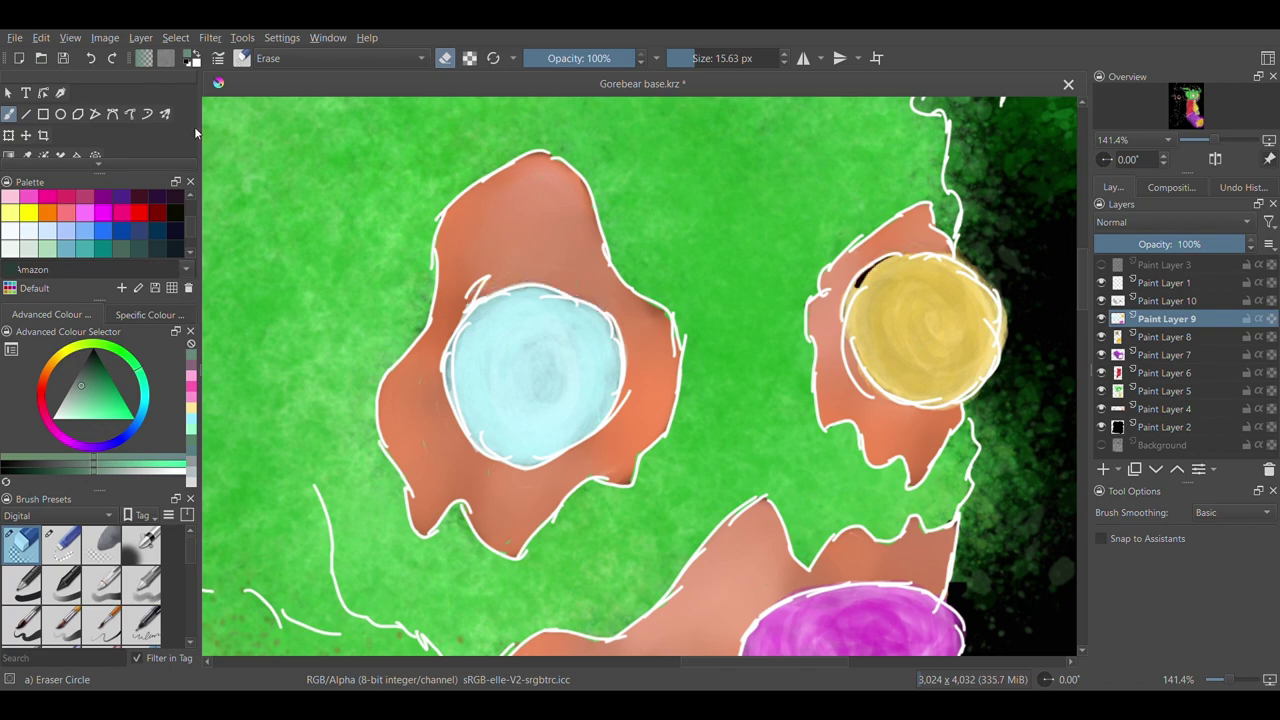
Lay base strokes along the unpainted left head's two horns on Paint Layer 10 with Bristles-2 Flat Rough at 40 px
{"action": "key", "text": "minus"}
{"action": "key", "text": "minus"}
{"action": "key", "text": "minus"}
{"action": "key", "text": "minus"}
{"action": "key", "text": "Page_Up"}
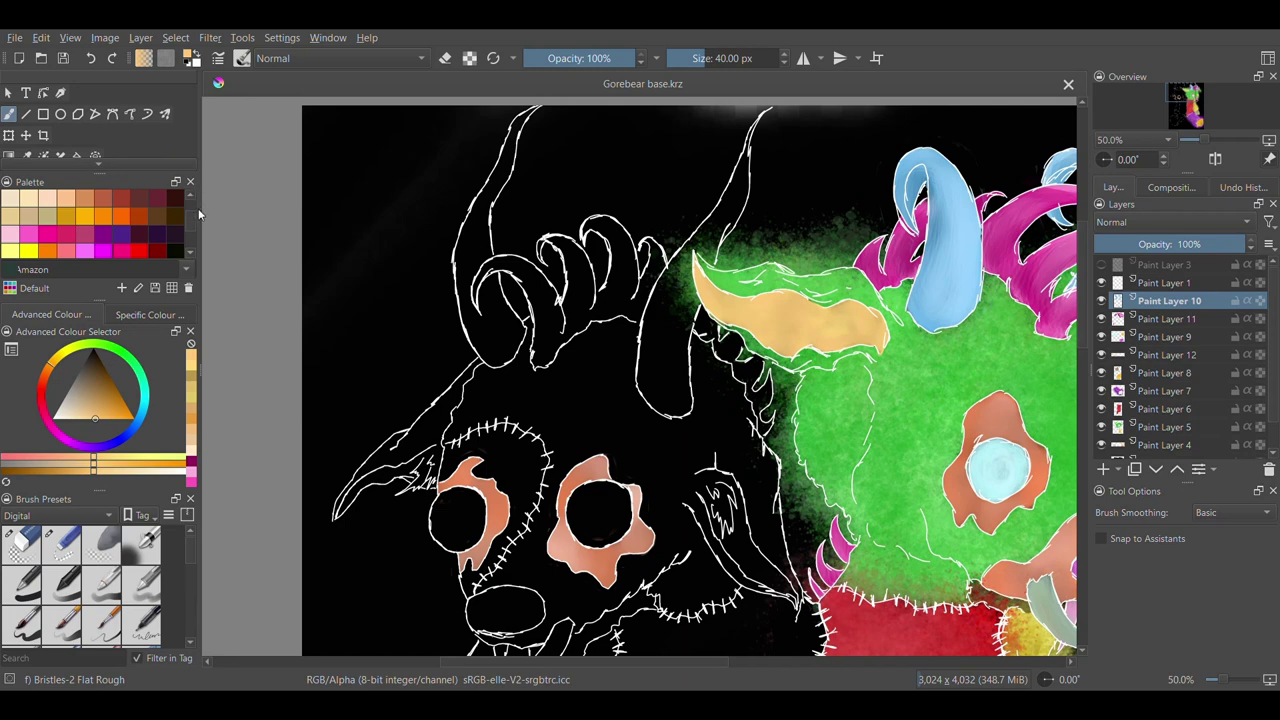
{"action": "mouse_move", "coordinate": [520, 120]}
{"action": "left_mouse_down"}
{"action": "mouse_move", "coordinate": [467, 272]}
{"action": "mouse_move", "coordinate": [505, 345]}
{"action": "left_mouse_up"}
{"action": "left_click_drag", "start_coordinate": [752, 130], "coordinate": [660, 400]}
{"action": "left_click", "coordinate": [49, 457]}
{"action": "left_click_drag", "start_coordinate": [490, 288], "coordinate": [500, 362]}
{"action": "left_click_drag", "start_coordinate": [522, 118], "coordinate": [470, 272]}
{"action": "mouse_move", "coordinate": [744, 165]}
{"action": "left_mouse_down"}
{"action": "mouse_move", "coordinate": [700, 250]}
{"action": "mouse_move", "coordinate": [662, 408]}
{"action": "left_mouse_up"}
Layer varied violet and purple strokes along the left head's two horns
{"action": "left_click", "coordinate": [176, 463]}
{"action": "left_click_drag", "start_coordinate": [461, 254], "coordinate": [486, 360]}
{"action": "left_click_drag", "start_coordinate": [708, 242], "coordinate": [650, 378]}
{"action": "left_click_drag", "start_coordinate": [746, 156], "coordinate": [712, 256]}
{"action": "left_click", "coordinate": [129, 457]}
{"action": "left_click_drag", "start_coordinate": [488, 278], "coordinate": [497, 350]}
{"action": "left_click_drag", "start_coordinate": [530, 114], "coordinate": [484, 222]}
{"action": "left_click_drag", "start_coordinate": [747, 146], "coordinate": [728, 224]}
{"action": "left_click_drag", "start_coordinate": [688, 264], "coordinate": [652, 400]}
Add deep purple strokes from the tips to the bases of both horns
{"action": "left_click", "coordinate": [112, 404]}
{"action": "left_click_drag", "start_coordinate": [466, 312], "coordinate": [486, 364]}
{"action": "left_click_drag", "start_coordinate": [496, 292], "coordinate": [508, 342]}
{"action": "left_click_drag", "start_coordinate": [488, 200], "coordinate": [456, 280]}
{"action": "left_click_drag", "start_coordinate": [520, 120], "coordinate": [494, 196]}
{"action": "left_click_drag", "start_coordinate": [750, 164], "coordinate": [706, 248]}
{"action": "left_click_drag", "start_coordinate": [668, 292], "coordinate": [652, 370]}
{"action": "left_click_drag", "start_coordinate": [688, 306], "coordinate": [645, 388]}
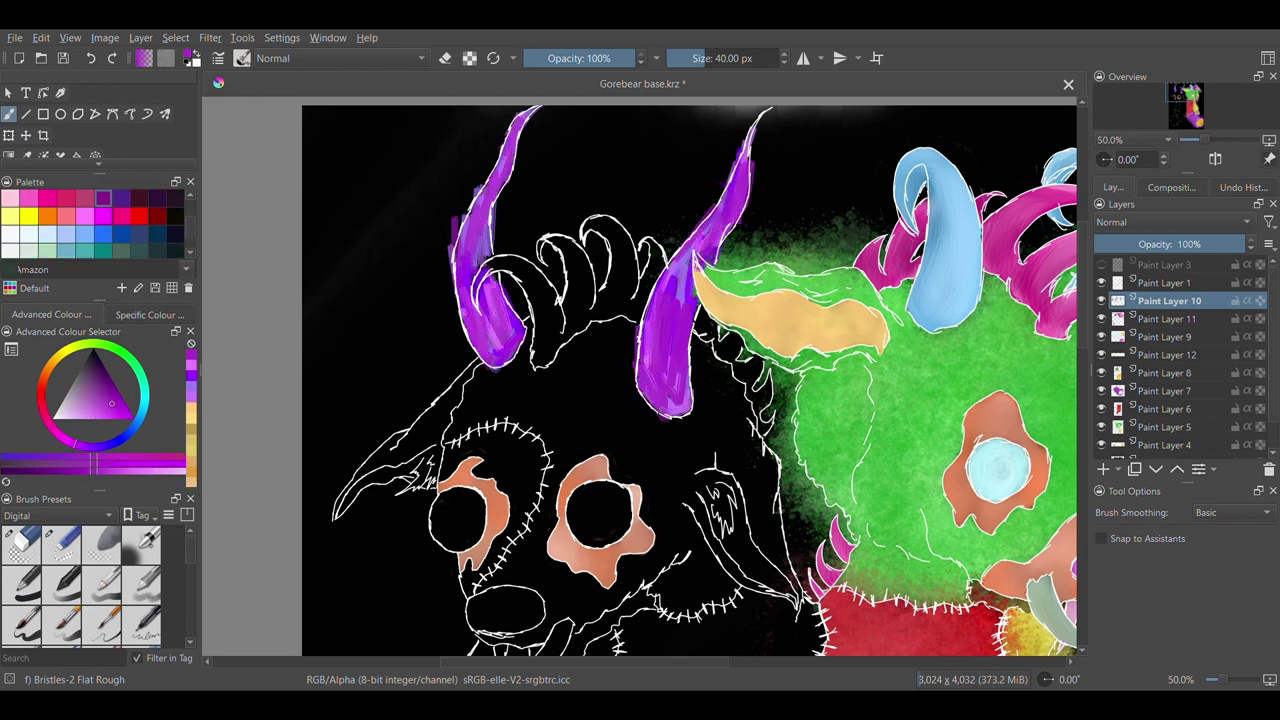
Shade both purple horns with darker and more saturated purple strokes
{"action": "left_click", "coordinate": [113, 388]}
{"action": "left_click_drag", "start_coordinate": [472, 200], "coordinate": [496, 360]}
{"action": "left_click_drag", "start_coordinate": [522, 116], "coordinate": [492, 206]}
{"action": "left_click_drag", "start_coordinate": [742, 152], "coordinate": [674, 268]}
{"action": "left_click", "coordinate": [108, 408]}
{"action": "mouse_move", "coordinate": [730, 182]}
{"action": "left_mouse_down"}
{"action": "mouse_move", "coordinate": [680, 296]}
{"action": "mouse_move", "coordinate": [656, 412]}
{"action": "left_mouse_up"}
Brush light purple highlights along both horns
{"action": "left_click", "coordinate": [86, 419]}
{"action": "left_click_drag", "start_coordinate": [682, 262], "coordinate": [648, 396]}
{"action": "left_click_drag", "start_coordinate": [660, 376], "coordinate": [682, 416]}
{"action": "left_click_drag", "start_coordinate": [466, 224], "coordinate": [482, 350]}
{"action": "mouse_move", "coordinate": [526, 112]}
{"action": "left_mouse_down"}
{"action": "mouse_move", "coordinate": [480, 232]}
{"action": "mouse_move", "coordinate": [474, 326]}
{"action": "left_mouse_up"}
Blend light purple into both horns with Wet Textured Soft at 28% opacity and 31.41 px
{"action": "left_click", "coordinate": [243, 58]}
{"action": "left_click", "coordinate": [366, 207]}
{"action": "left_click_drag", "start_coordinate": [486, 198], "coordinate": [476, 304]}
{"action": "mouse_move", "coordinate": [525, 112]}
{"action": "left_mouse_down"}
{"action": "mouse_move", "coordinate": [470, 300]}
{"action": "mouse_move", "coordinate": [510, 355]}
{"action": "left_mouse_up"}
{"action": "left_click_drag", "start_coordinate": [488, 270], "coordinate": [515, 362]}
{"action": "left_click_drag", "start_coordinate": [490, 222], "coordinate": [510, 372]}
{"action": "left_click_drag", "start_coordinate": [682, 292], "coordinate": [645, 415]}
{"action": "left_click_drag", "start_coordinate": [700, 215], "coordinate": [652, 400]}
{"action": "mouse_move", "coordinate": [683, 252]}
{"action": "left_mouse_down"}
{"action": "mouse_move", "coordinate": [658, 410]}
{"action": "mouse_move", "coordinate": [750, 150]}
{"action": "left_mouse_up"}
{"action": "left_click_drag", "start_coordinate": [640, 391], "coordinate": [678, 376]}
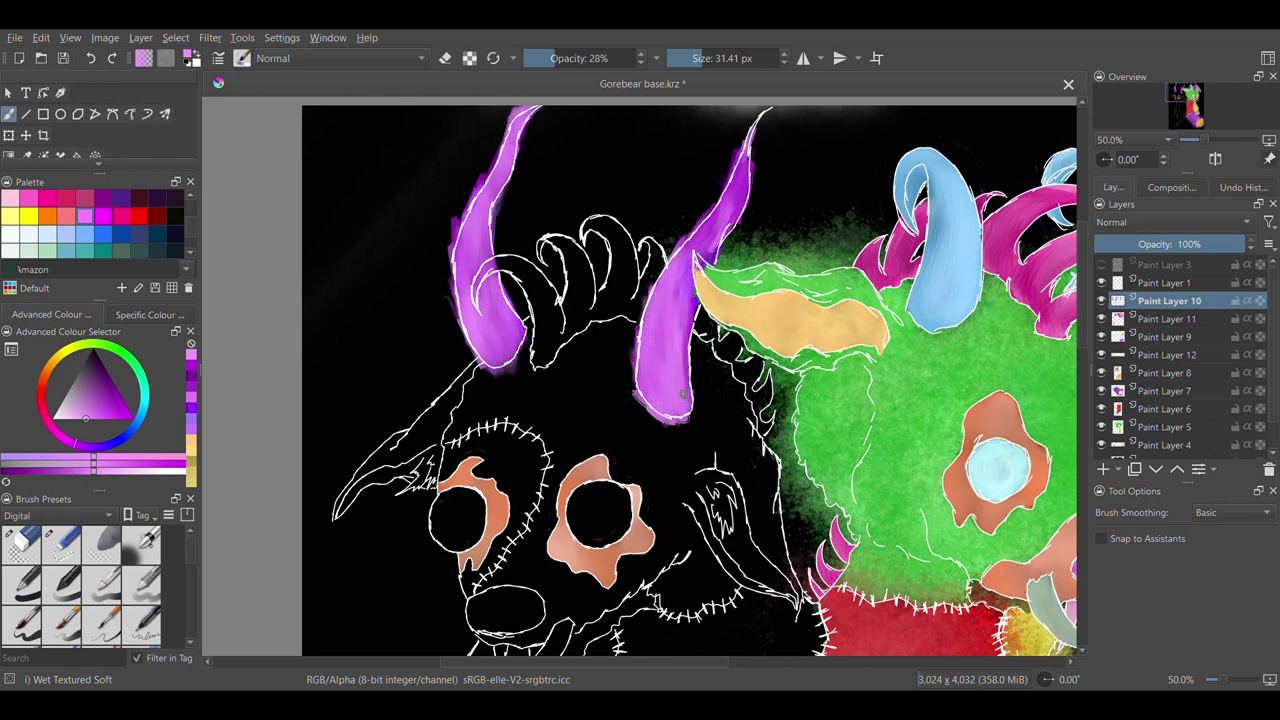
{"action": "left_click_drag", "start_coordinate": [647, 328], "coordinate": [733, 203]}
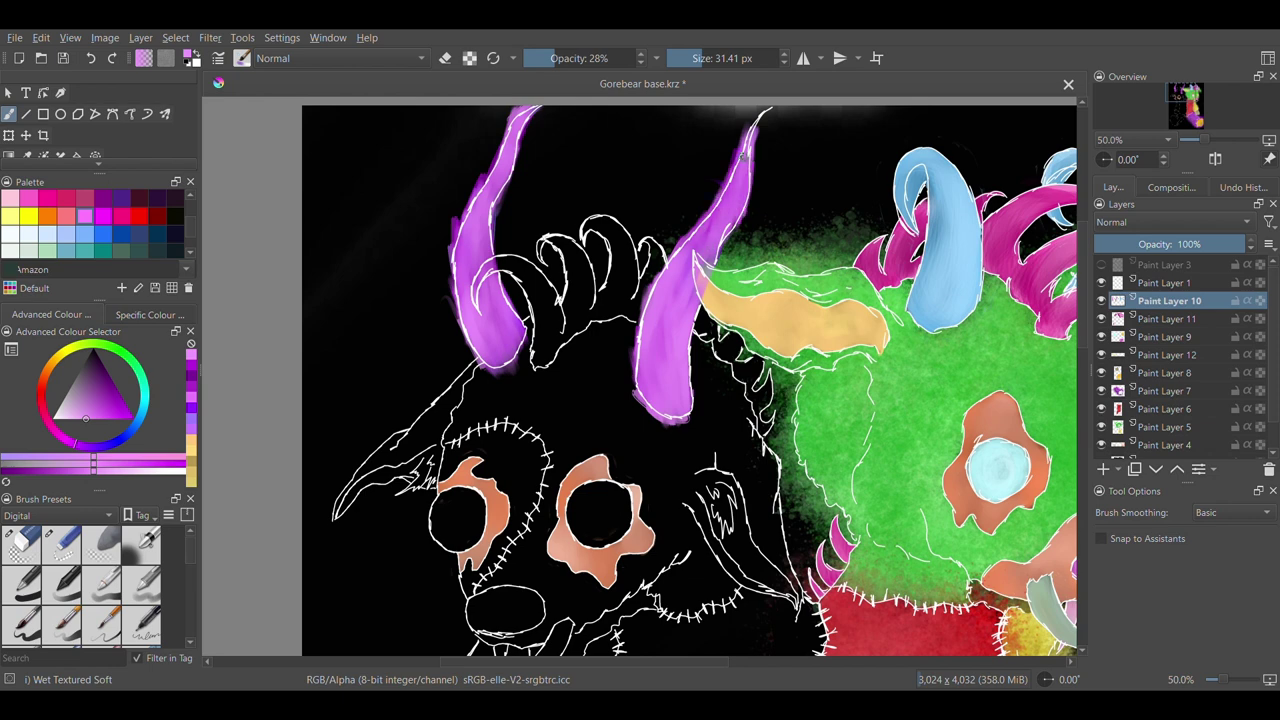
Texture both horns with deep purple strokes using Dry Textured Creases at 110 px and full opacity
{"action": "left_click", "coordinate": [103, 198]}
{"action": "left_click_drag", "start_coordinate": [470, 270], "coordinate": [484, 338]}
{"action": "left_click_drag", "start_coordinate": [508, 142], "coordinate": [490, 350]}
{"action": "left_click_drag", "start_coordinate": [738, 180], "coordinate": [658, 405]}
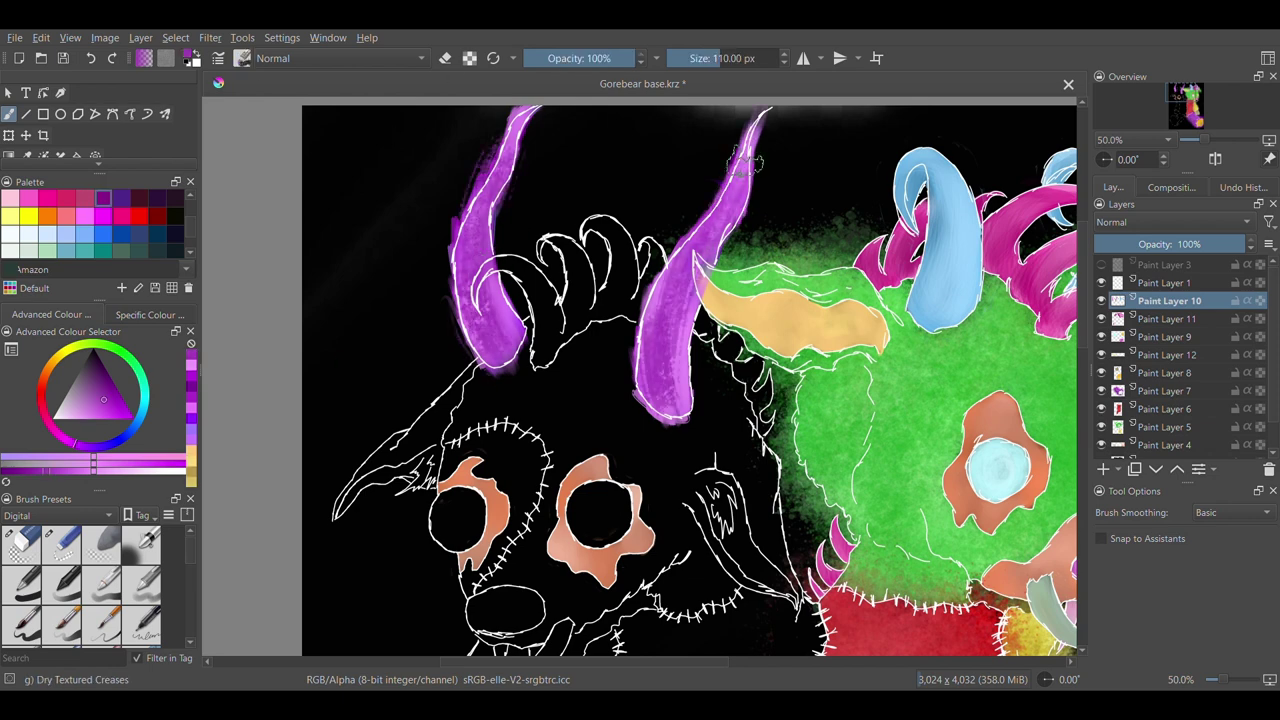
Adjust the brush opacity and layer more purple tones, partly sampled from the horns, over both horns
{"action": "left_click", "coordinate": [589, 58]}
{"action": "left_click", "coordinate": [110, 391]}
{"action": "left_click_drag", "start_coordinate": [470, 270], "coordinate": [505, 345]}
{"action": "left_click_drag", "start_coordinate": [680, 255], "coordinate": [660, 400]}
{"action": "left_click", "coordinate": [684, 395], "text": "ctrl"}
{"action": "left_click_drag", "start_coordinate": [486, 294], "coordinate": [508, 348]}
{"action": "left_click_drag", "start_coordinate": [688, 260], "coordinate": [682, 388]}
{"action": "left_click", "coordinate": [664, 370], "text": "ctrl"}
{"action": "left_click_drag", "start_coordinate": [684, 298], "coordinate": [668, 356]}
{"action": "left_click_drag", "start_coordinate": [495, 150], "coordinate": [482, 178]}
Erase the purple overspill around the bases of both horns with Eraser Circle at 15.63 px
{"action": "left_click", "coordinate": [21, 545]}
{"action": "key", "text": "ctrl+plus"}
{"action": "key", "text": "ctrl+plus"}
{"action": "mouse_move", "coordinate": [672, 170]}
{"action": "left_mouse_down"}
{"action": "mouse_move", "coordinate": [636, 252]}
{"action": "mouse_move", "coordinate": [620, 376]}
{"action": "left_mouse_up"}
{"action": "left_click_drag", "start_coordinate": [678, 458], "coordinate": [738, 466]}
{"action": "left_click_drag", "start_coordinate": [655, 168], "coordinate": [632, 340]}
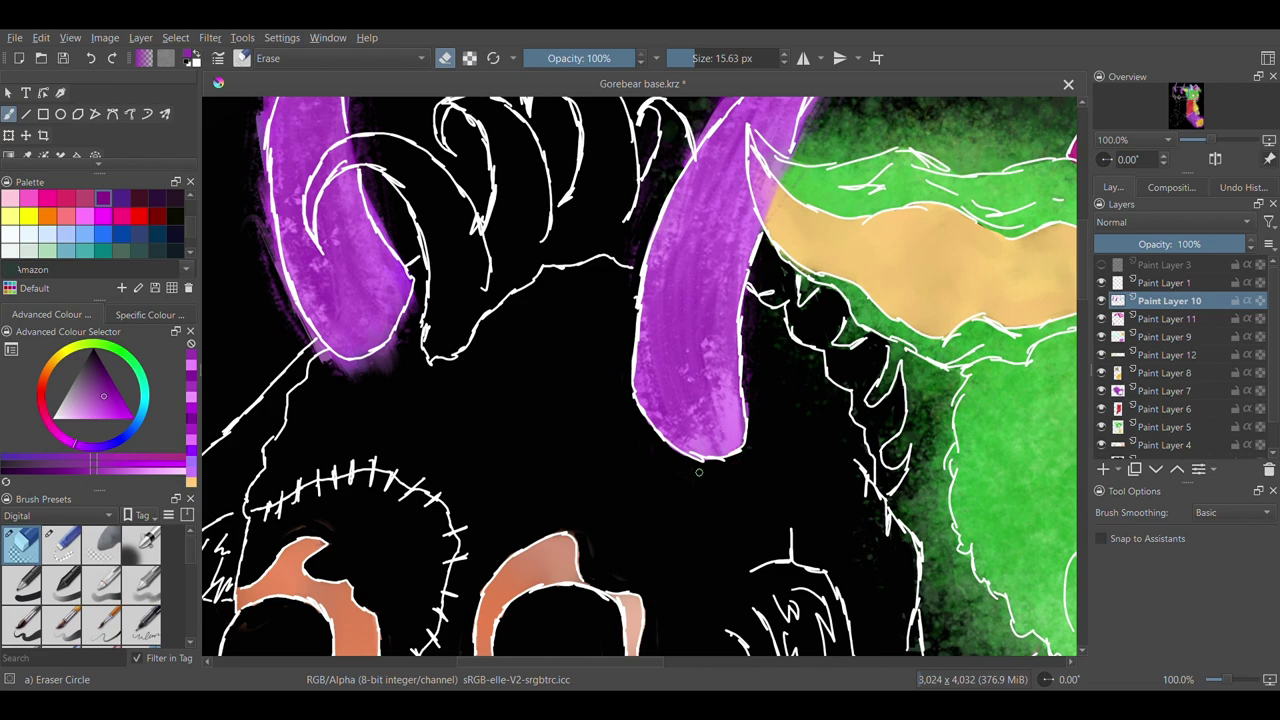
{"action": "left_click_drag", "start_coordinate": [417, 288], "coordinate": [407, 337]}
Erase the purple overspill along the upper horn outlines, the green ear tip and the first hair tuft
{"action": "scroll", "coordinate": [870, 143], "scroll_direction": "up", "scroll_amount": 3}
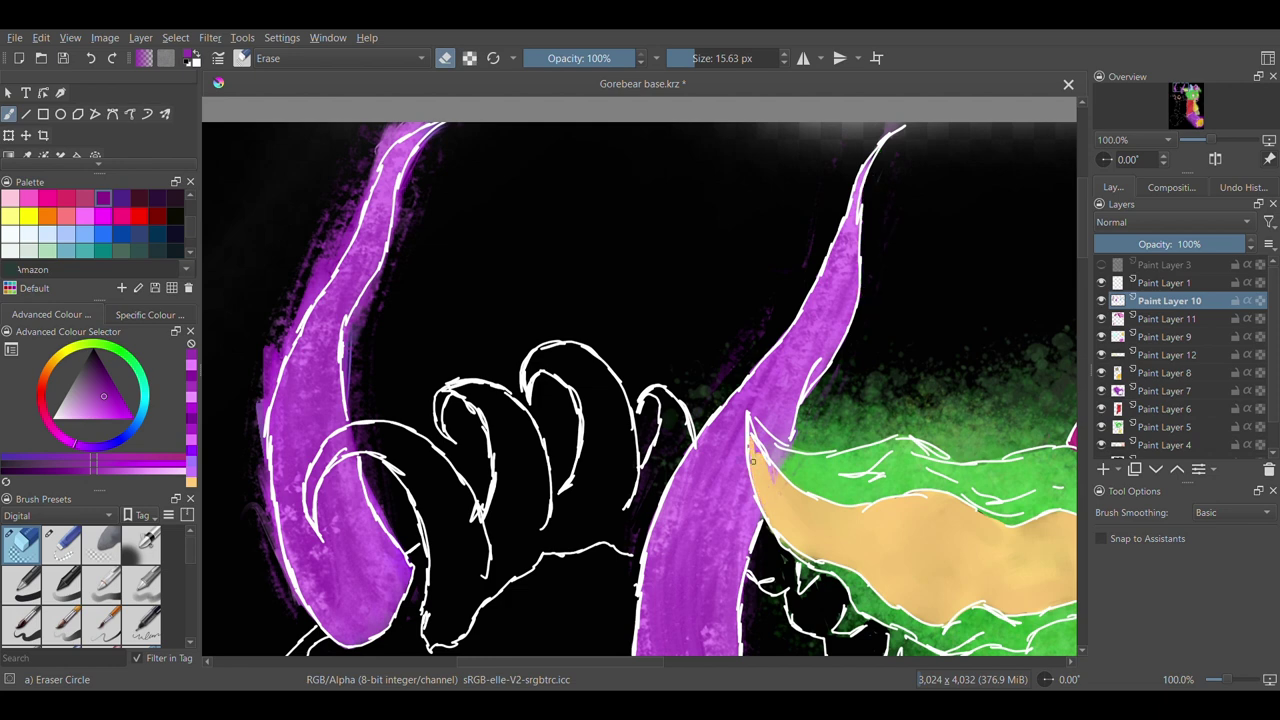
{"action": "scroll", "coordinate": [454, 159], "scroll_direction": "up", "scroll_amount": 1}
{"action": "scroll", "coordinate": [454, 159], "scroll_direction": "down", "scroll_amount": 1}
{"action": "left_click_drag", "start_coordinate": [439, 134], "coordinate": [405, 186]}
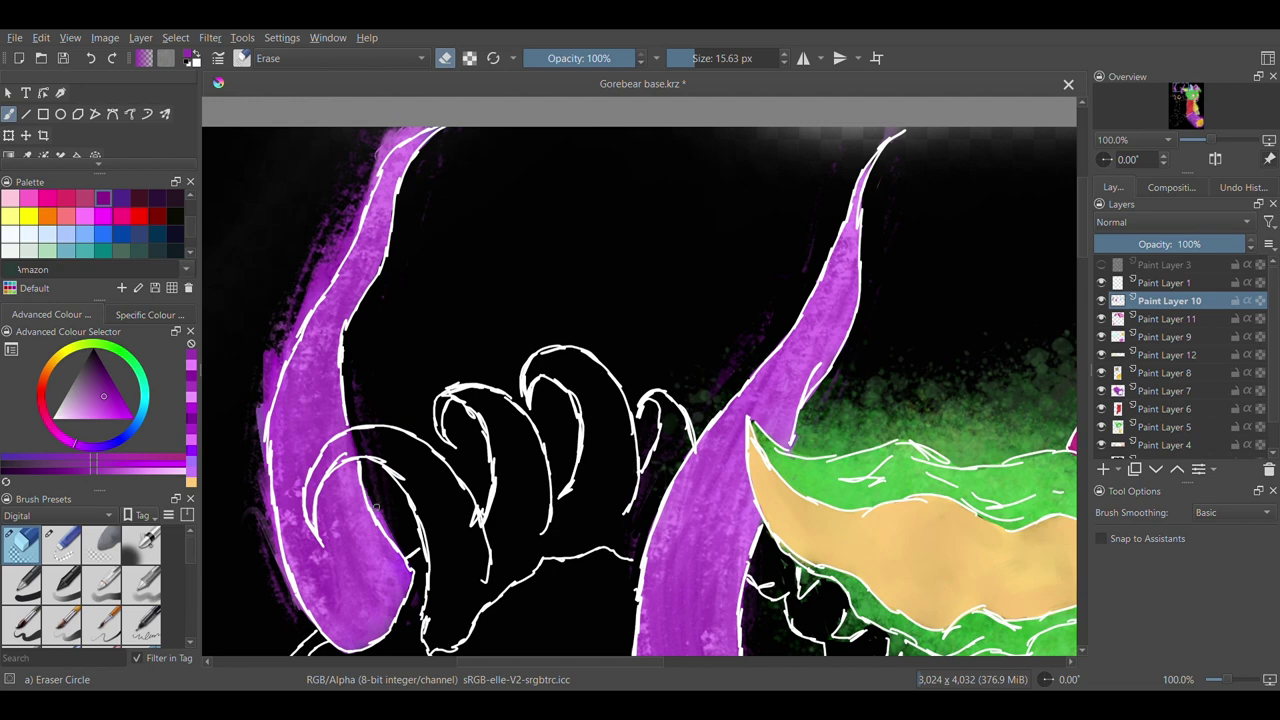
{"action": "mouse_move", "coordinate": [308, 507]}
{"action": "left_mouse_down"}
{"action": "mouse_move", "coordinate": [265, 460]}
{"action": "mouse_move", "coordinate": [280, 330]}
{"action": "mouse_move", "coordinate": [323, 285]}
{"action": "left_mouse_up"}
{"action": "left_click_drag", "start_coordinate": [340, 155], "coordinate": [321, 229]}
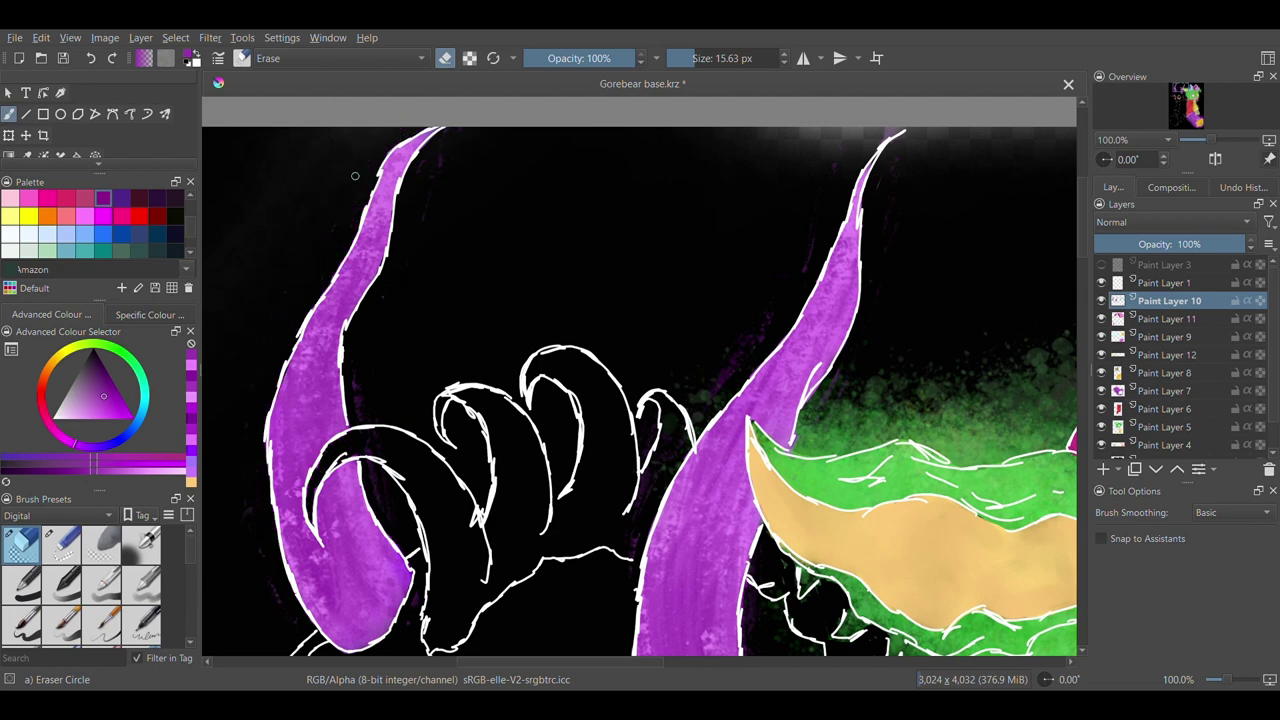
On Paint Layer 11, paint a brown base over the curved hair tufts and the strip behind the horn with Bristles-4 Glaze at 70 px
{"action": "scroll", "coordinate": [958, 338], "scroll_direction": "down", "scroll_amount": 5}
{"action": "left_click", "coordinate": [1136, 321]}
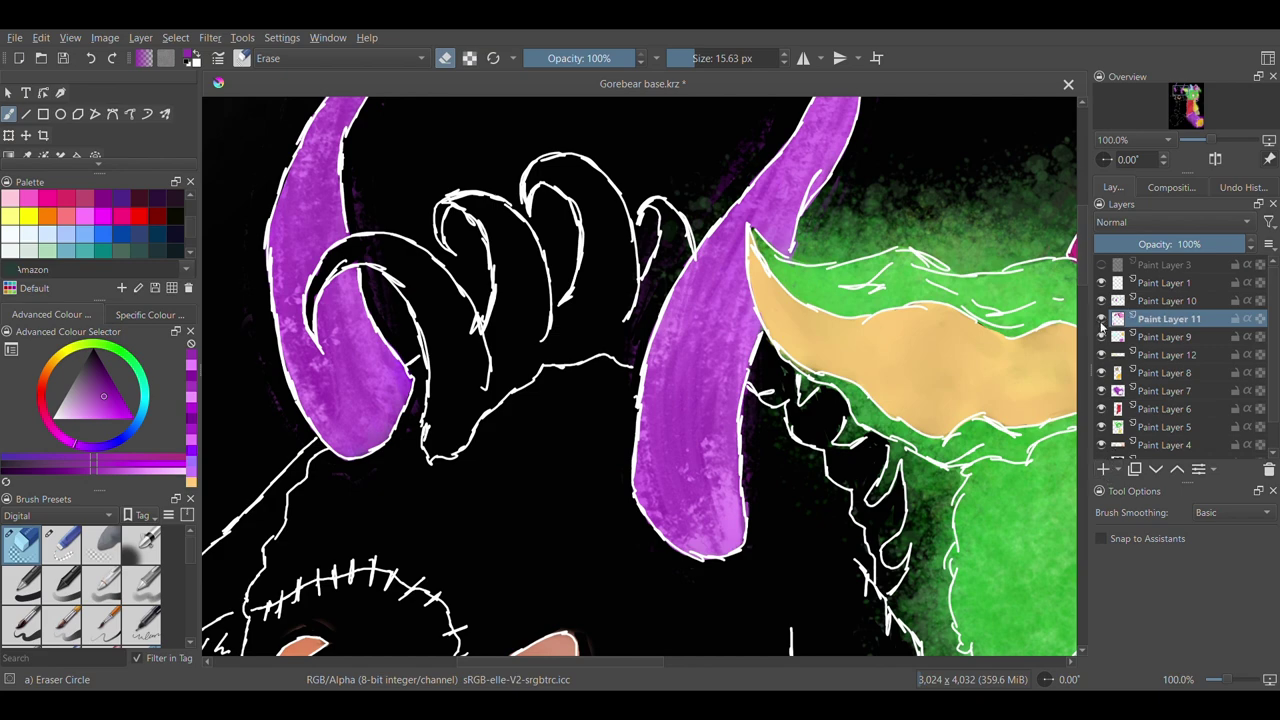
{"action": "key", "text": "ctrl+minus"}
{"action": "key", "text": "ctrl+minus"}
{"action": "key", "text": "ctrl+minus"}
{"action": "key", "text": "ctrl+minus"}
{"action": "key", "text": "ctrl+minus"}
{"action": "key", "text": "1"}
{"action": "key", "text": "slash"}
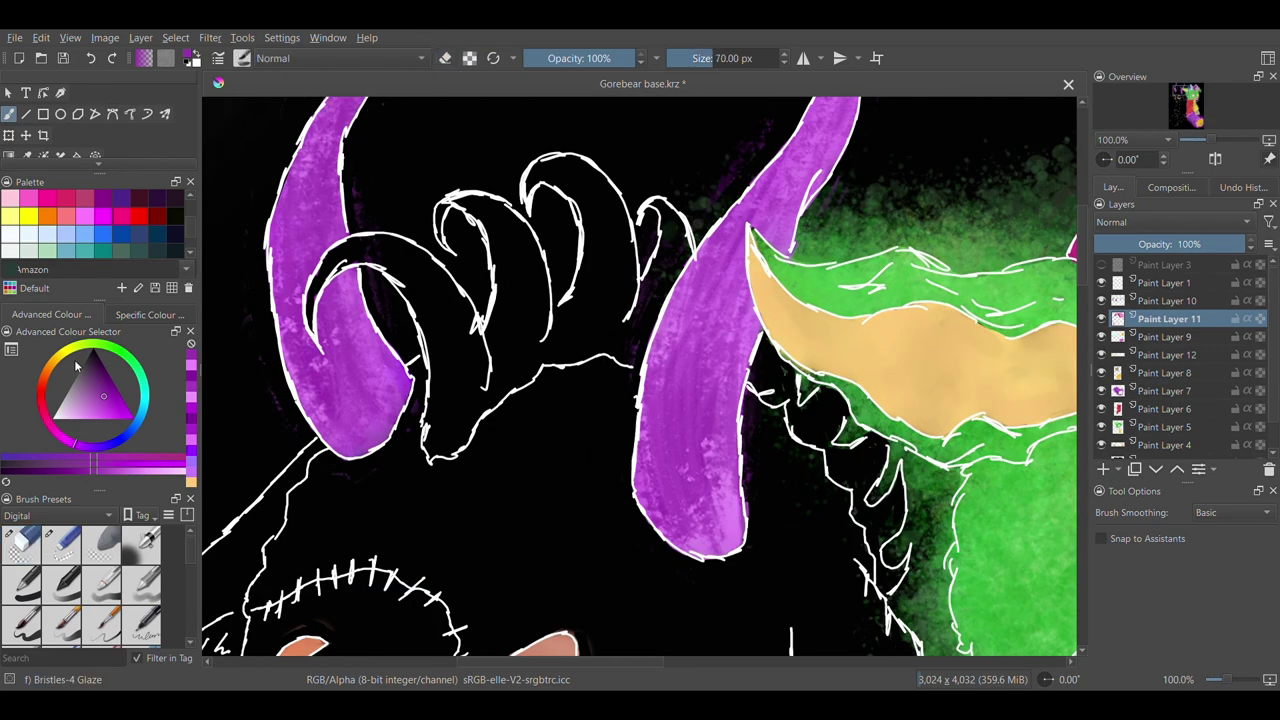
{"action": "scroll", "coordinate": [103, 222], "scroll_direction": "up", "scroll_amount": 2}
{"action": "left_click", "coordinate": [103, 198]}
{"action": "left_click_drag", "start_coordinate": [428, 280], "coordinate": [455, 408]}
{"action": "left_click_drag", "start_coordinate": [322, 318], "coordinate": [448, 430]}
{"action": "left_click_drag", "start_coordinate": [430, 208], "coordinate": [498, 380]}
{"action": "left_click_drag", "start_coordinate": [530, 182], "coordinate": [560, 340]}
{"action": "mouse_move", "coordinate": [768, 360]}
{"action": "left_mouse_down"}
{"action": "mouse_move", "coordinate": [848, 463]}
{"action": "mouse_move", "coordinate": [890, 570]}
{"action": "left_mouse_up"}
Brush lighter orange-brown over the curved hair tufts and the hair strip beneath the green ear
{"action": "left_click", "coordinate": [85, 198]}
{"action": "left_click_drag", "start_coordinate": [445, 440], "coordinate": [471, 280]}
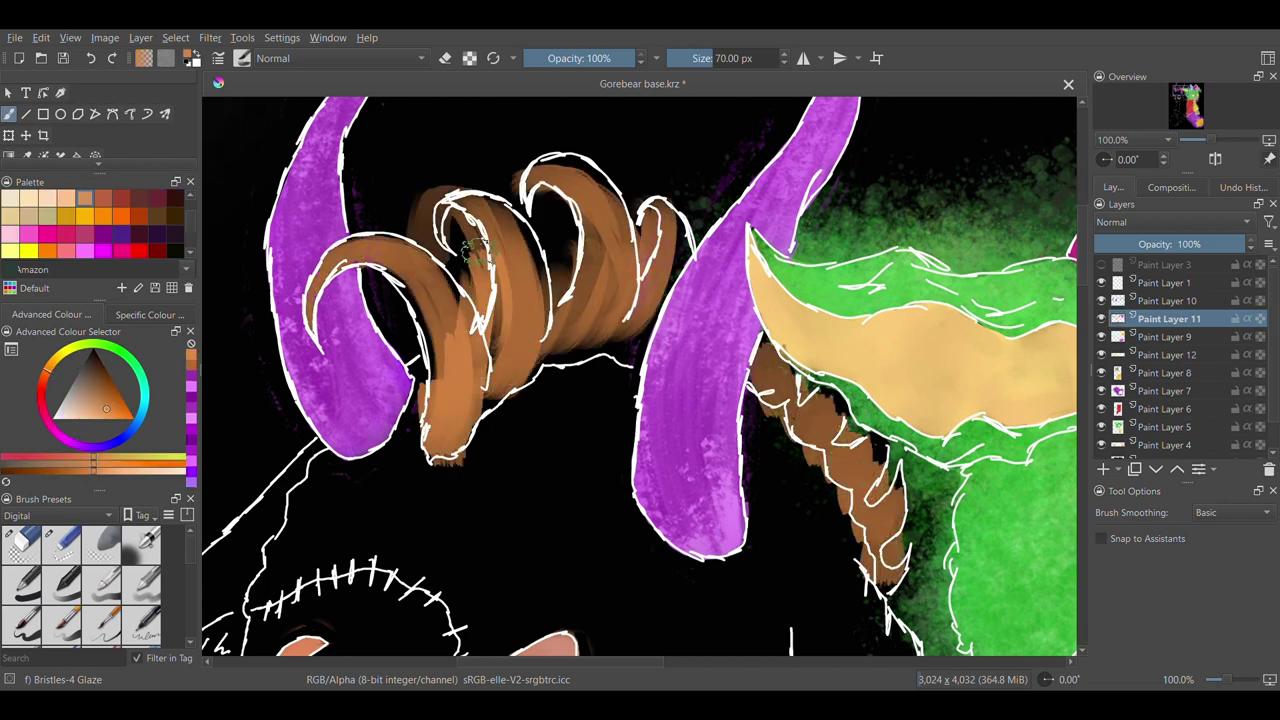
{"action": "left_click_drag", "start_coordinate": [325, 300], "coordinate": [490, 370]}
{"action": "left_click_drag", "start_coordinate": [540, 178], "coordinate": [600, 330]}
{"action": "left_click_drag", "start_coordinate": [770, 355], "coordinate": [890, 570]}
Glaze bright orange across all the hair tufts and the hair strip beneath the ear
{"action": "left_click", "coordinate": [47, 250]}
{"action": "mouse_move", "coordinate": [450, 430]}
{"action": "left_mouse_down"}
{"action": "mouse_move", "coordinate": [641, 343]}
{"action": "mouse_move", "coordinate": [672, 215]}
{"action": "left_mouse_up"}
{"action": "left_click_drag", "start_coordinate": [530, 180], "coordinate": [585, 310]}
{"action": "left_click_drag", "start_coordinate": [325, 300], "coordinate": [455, 375]}
{"action": "mouse_move", "coordinate": [765, 350]}
{"action": "left_mouse_down"}
{"action": "mouse_move", "coordinate": [860, 490]}
{"action": "mouse_move", "coordinate": [888, 585]}
{"action": "left_mouse_up"}
Alternate lighter and darker orange-brown strokes over the tufts and hair strip to model the strands
{"action": "left_click", "coordinate": [66, 198]}
{"action": "left_click_drag", "start_coordinate": [430, 310], "coordinate": [448, 412]}
{"action": "left_click_drag", "start_coordinate": [545, 175], "coordinate": [610, 335]}
{"action": "left_click_drag", "start_coordinate": [770, 362], "coordinate": [880, 510]}
{"action": "left_click", "coordinate": [103, 198]}
{"action": "mouse_move", "coordinate": [322, 310]}
{"action": "left_mouse_down"}
{"action": "mouse_move", "coordinate": [440, 300]}
{"action": "mouse_move", "coordinate": [445, 450]}
{"action": "left_mouse_up"}
{"action": "left_click_drag", "start_coordinate": [530, 185], "coordinate": [610, 345]}
{"action": "left_click_drag", "start_coordinate": [775, 370], "coordinate": [890, 570]}
{"action": "left_click", "coordinate": [85, 198]}
{"action": "left_click_drag", "start_coordinate": [490, 230], "coordinate": [518, 320]}
{"action": "left_click_drag", "start_coordinate": [598, 245], "coordinate": [618, 330]}
{"action": "left_click_drag", "start_coordinate": [888, 465], "coordinate": [900, 515]}
Brush pale peach highlights over the hair tufts and hair strip at 55% brush opacity
{"action": "left_click", "coordinate": [66, 198]}
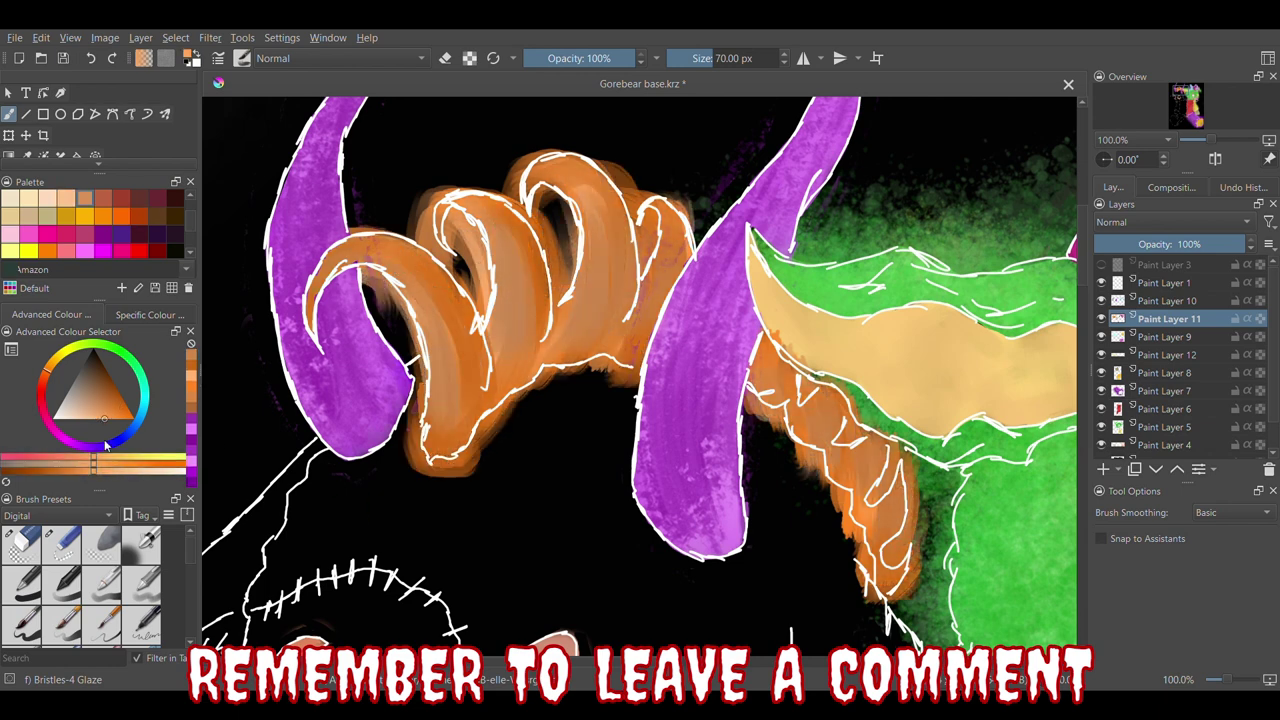
{"action": "left_click", "coordinate": [47, 198]}
{"action": "left_click", "coordinate": [585, 58]}
{"action": "left_click_drag", "start_coordinate": [322, 285], "coordinate": [430, 320]}
{"action": "left_click_drag", "start_coordinate": [545, 172], "coordinate": [605, 345]}
{"action": "left_click_drag", "start_coordinate": [786, 348], "coordinate": [890, 540]}
Shade the hair tufts and hair strip with deep orange and rust strokes at 55% opacity
{"action": "left_click", "coordinate": [103, 198]}
{"action": "left_click_drag", "start_coordinate": [318, 290], "coordinate": [402, 262]}
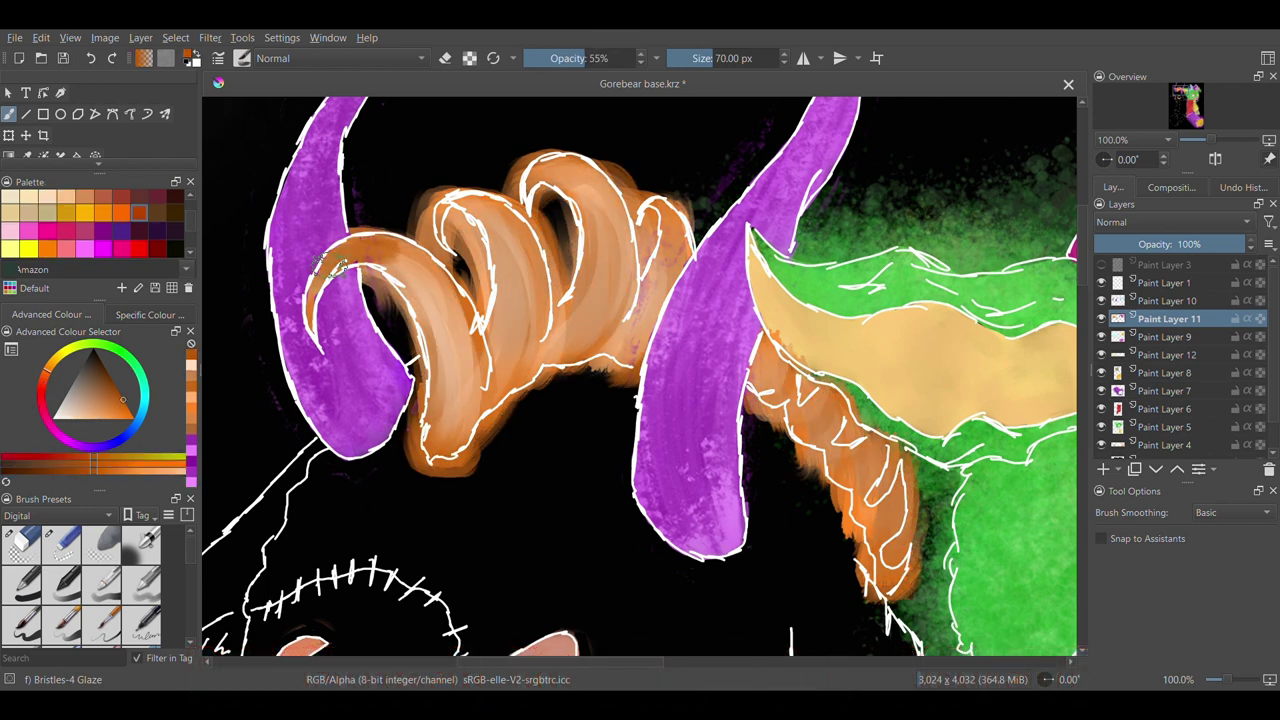
{"action": "left_click_drag", "start_coordinate": [450, 205], "coordinate": [525, 340]}
{"action": "left_click_drag", "start_coordinate": [545, 175], "coordinate": [610, 345]}
{"action": "left_click_drag", "start_coordinate": [765, 350], "coordinate": [888, 530]}
{"action": "left_click", "coordinate": [139, 213]}
{"action": "left_click_drag", "start_coordinate": [318, 285], "coordinate": [460, 410]}
{"action": "left_click_drag", "start_coordinate": [445, 200], "coordinate": [528, 335]}
{"action": "left_click_drag", "start_coordinate": [548, 172], "coordinate": [612, 330]}
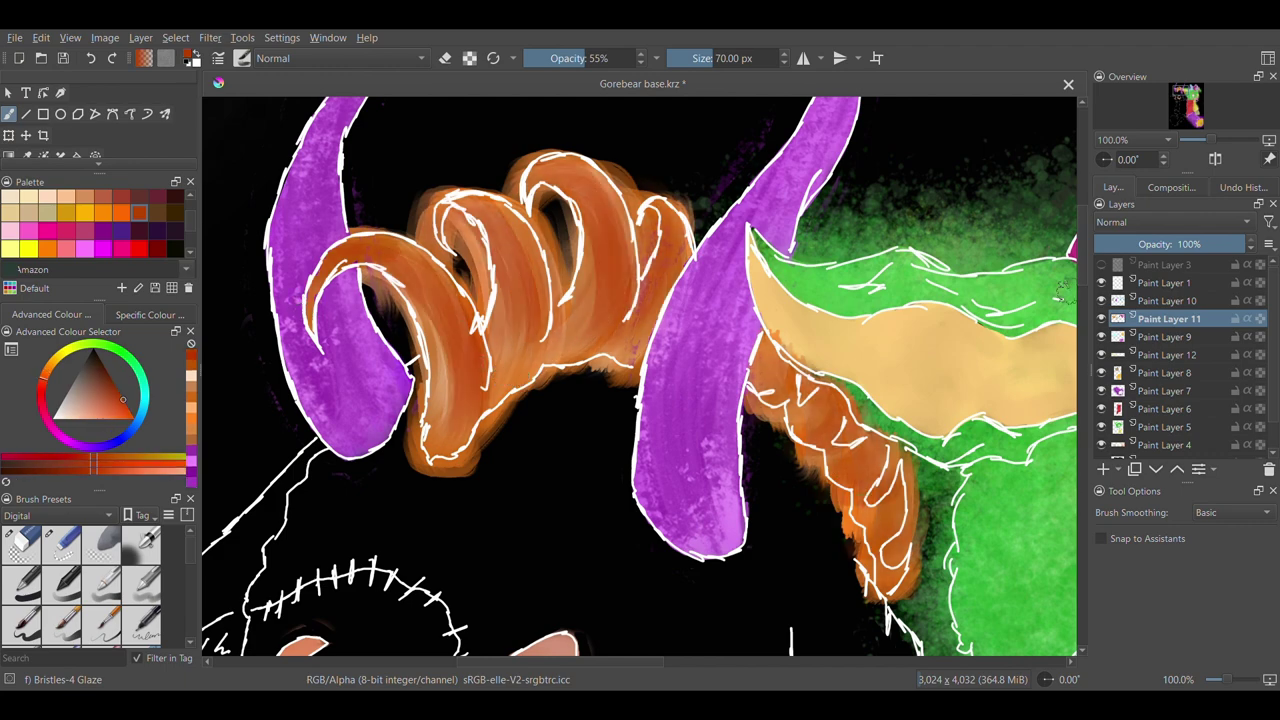
Paint vivid red-orange over the hair tufts and the hair strip at 100% brush opacity
{"action": "scroll", "coordinate": [640, 376], "scroll_direction": "down", "scroll_amount": 5}
{"action": "scroll", "coordinate": [640, 376], "scroll_direction": "up", "scroll_amount": 5}
{"action": "left_click", "coordinate": [632, 58]}
{"action": "left_click_drag", "start_coordinate": [335, 280], "coordinate": [462, 445]}
{"action": "left_click_drag", "start_coordinate": [570, 205], "coordinate": [612, 360]}
{"action": "left_click", "coordinate": [124, 408]}
{"action": "left_click", "coordinate": [130, 416]}
{"action": "left_click_drag", "start_coordinate": [335, 280], "coordinate": [462, 430]}
{"action": "left_click_drag", "start_coordinate": [570, 200], "coordinate": [606, 362]}
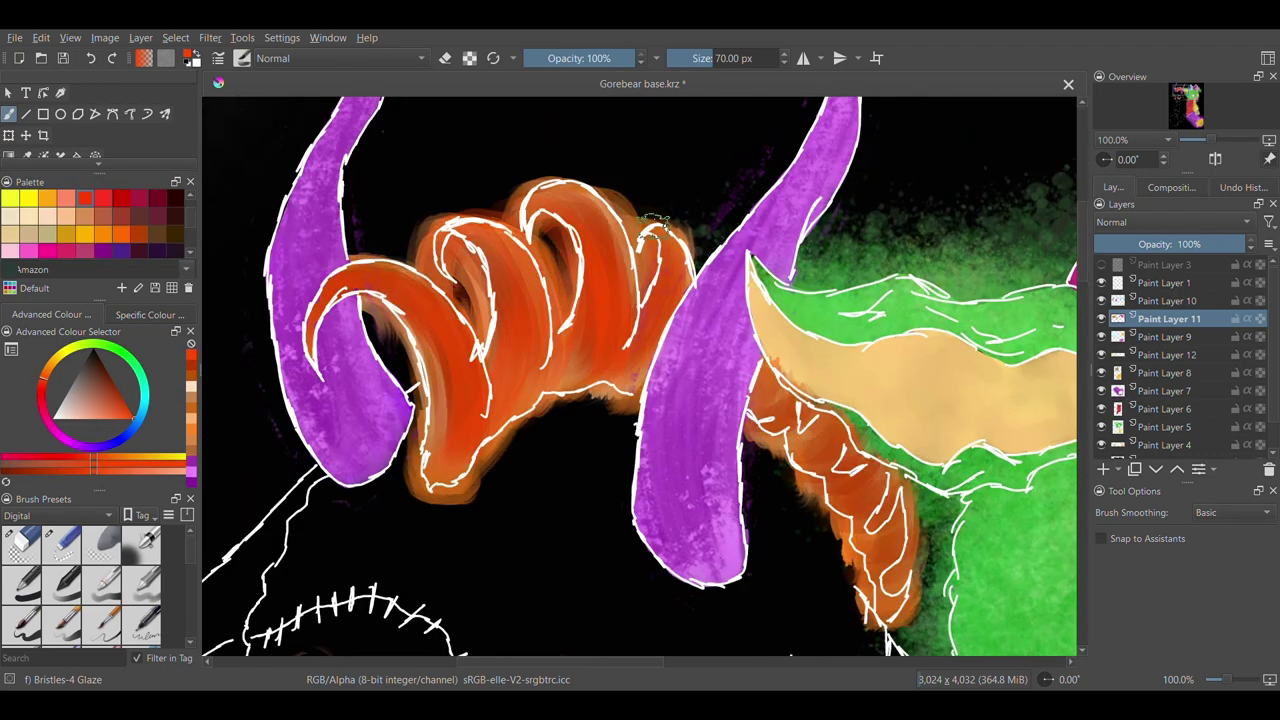
{"action": "left_click_drag", "start_coordinate": [775, 395], "coordinate": [890, 540]}
Glaze light salmon over the hair tufts and hair strip with a 92.59 px brush at 55% opacity
{"action": "left_click", "coordinate": [80, 419]}
{"action": "left_click", "coordinate": [693, 58]}
{"action": "left_click", "coordinate": [585, 58]}
{"action": "left_click_drag", "start_coordinate": [550, 195], "coordinate": [605, 375]}
{"action": "left_click_drag", "start_coordinate": [643, 298], "coordinate": [650, 365]}
{"action": "left_click_drag", "start_coordinate": [365, 275], "coordinate": [462, 440]}
{"action": "left_click_drag", "start_coordinate": [470, 235], "coordinate": [525, 370]}
{"action": "left_click_drag", "start_coordinate": [770, 405], "coordinate": [890, 570]}
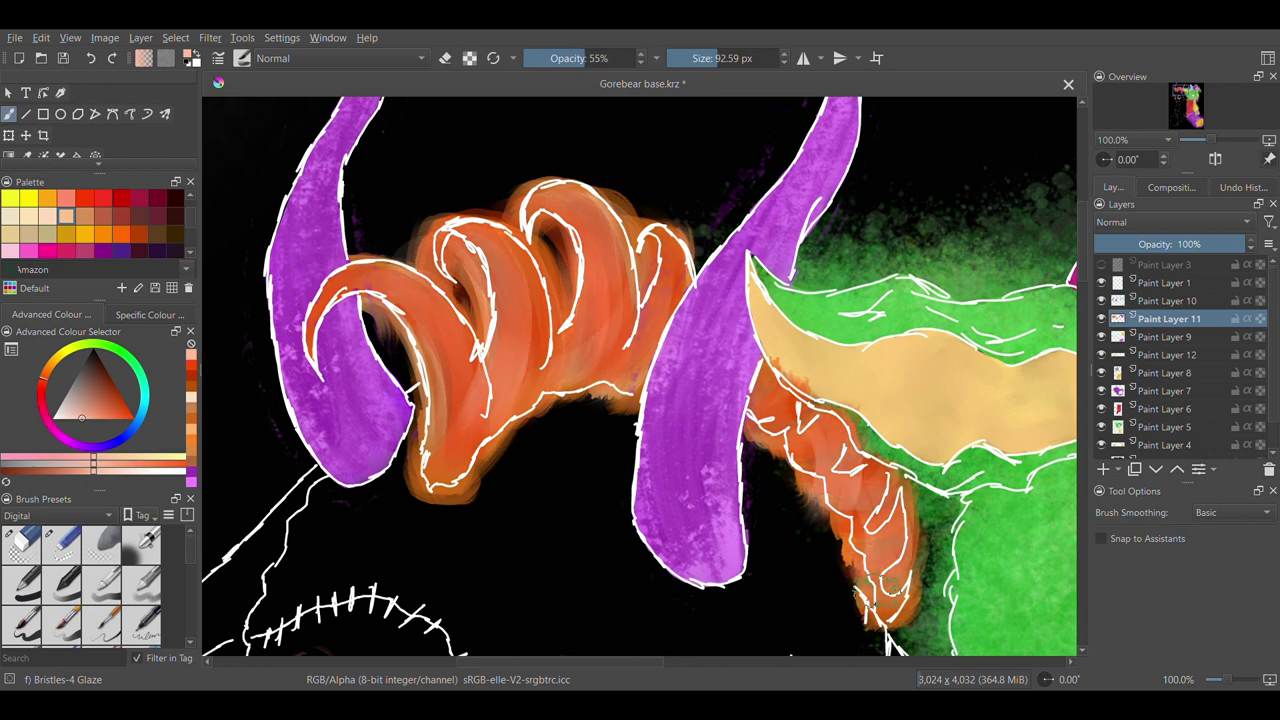
Blend darker rust orange into the hair tufts and the hair strip
{"action": "left_click", "coordinate": [103, 216]}
{"action": "left_click_drag", "start_coordinate": [545, 228], "coordinate": [587, 318]}
{"action": "left_click_drag", "start_coordinate": [480, 268], "coordinate": [518, 410]}
{"action": "left_click_drag", "start_coordinate": [800, 422], "coordinate": [890, 580]}
{"action": "left_click_drag", "start_coordinate": [340, 282], "coordinate": [438, 410]}
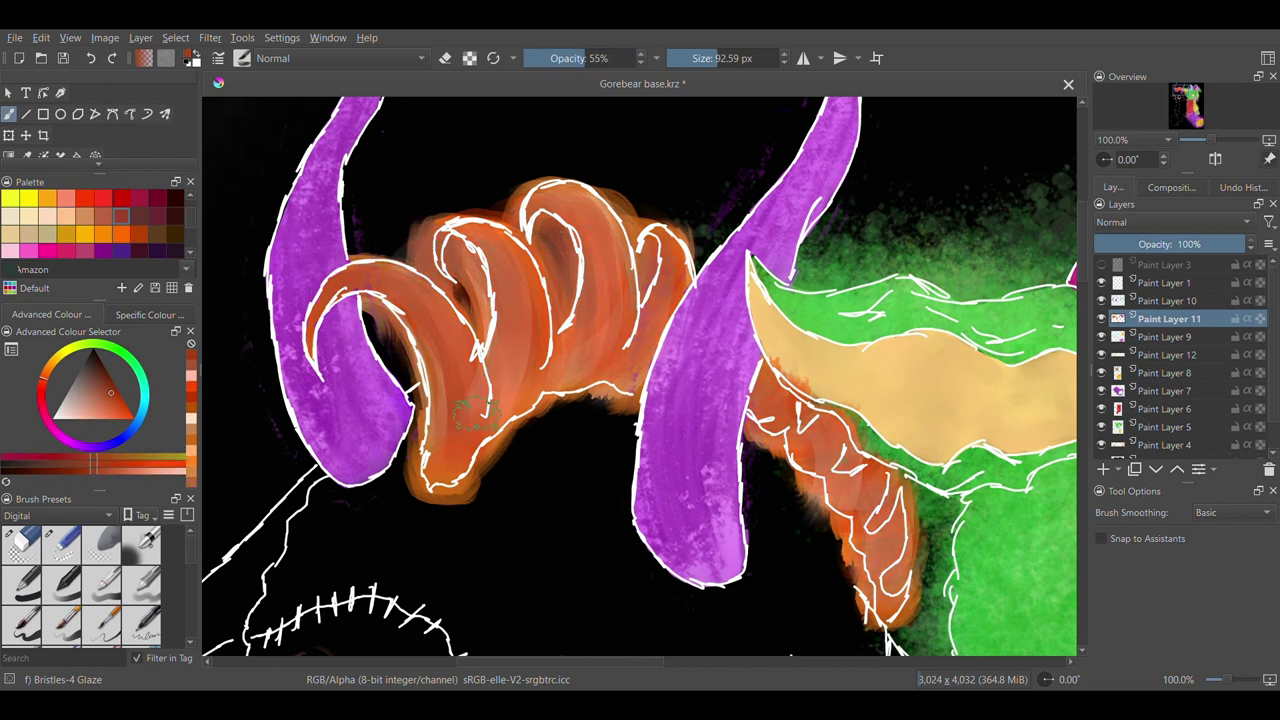
{"action": "left_click_drag", "start_coordinate": [450, 275], "coordinate": [480, 460]}
{"action": "left_click_drag", "start_coordinate": [600, 255], "coordinate": [580, 385]}
Add muted brown shading and soft salmon highlights to the first hair tuft and the hair strip
{"action": "left_click", "coordinate": [92, 396]}
{"action": "left_click_drag", "start_coordinate": [470, 425], "coordinate": [458, 448]}
{"action": "left_click", "coordinate": [89, 418]}
{"action": "left_click_drag", "start_coordinate": [430, 295], "coordinate": [470, 370]}
{"action": "left_click_drag", "start_coordinate": [801, 417], "coordinate": [890, 582]}
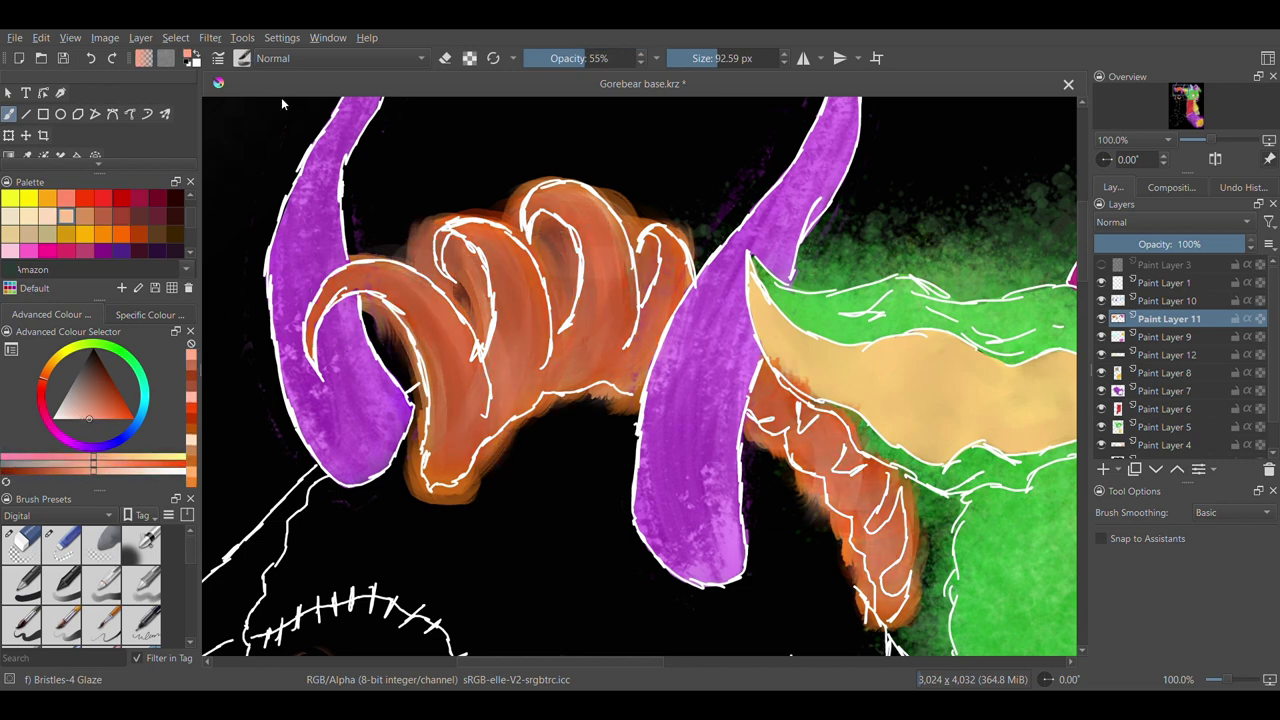
Erase the orange overspill below the tufts and inside the curls of the first two tufts with Eraser Circle
{"action": "left_click", "coordinate": [21, 545]}
{"action": "key", "text": "ctrl+plus"}
{"action": "mouse_move", "coordinate": [528, 408]}
{"action": "left_mouse_down"}
{"action": "mouse_move", "coordinate": [422, 482]}
{"action": "mouse_move", "coordinate": [415, 522]}
{"action": "mouse_move", "coordinate": [560, 402]}
{"action": "mouse_move", "coordinate": [630, 400]}
{"action": "left_mouse_up"}
{"action": "mouse_move", "coordinate": [320, 545]}
{"action": "left_mouse_down"}
{"action": "mouse_move", "coordinate": [370, 545]}
{"action": "mouse_move", "coordinate": [326, 376]}
{"action": "left_mouse_up"}
{"action": "left_click", "coordinate": [635, 662]}
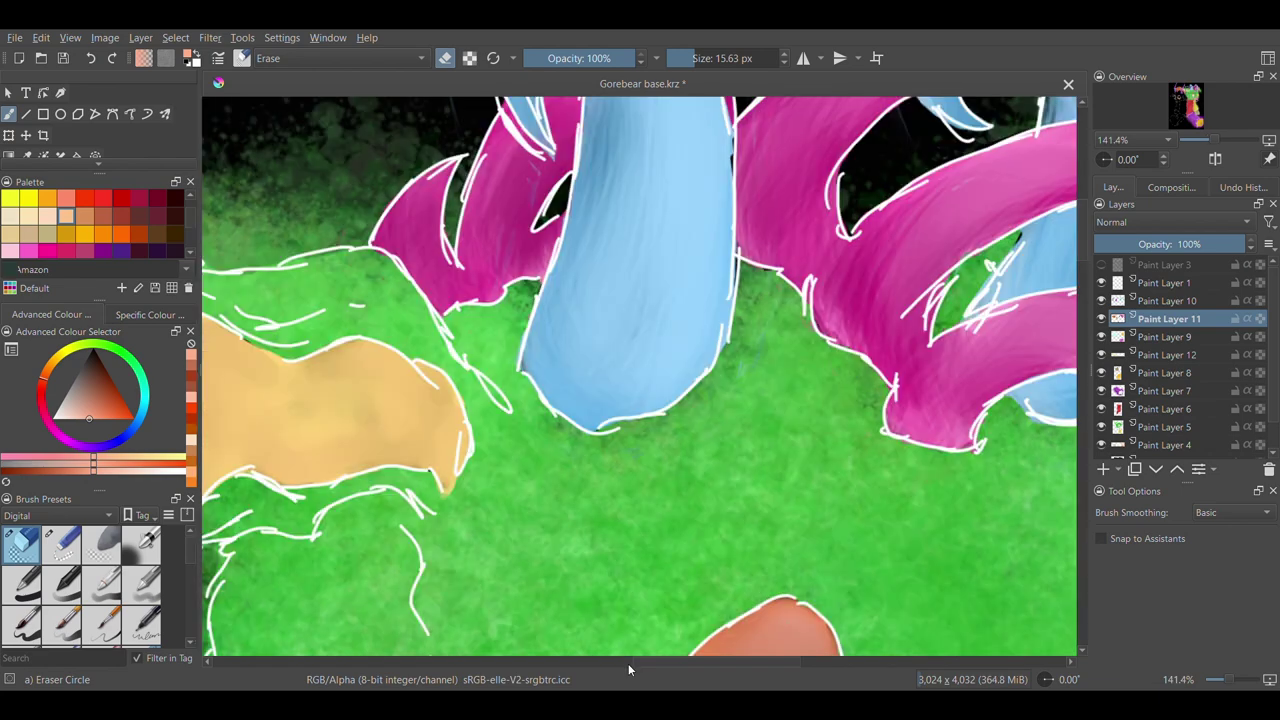
{"action": "left_click_drag", "start_coordinate": [634, 662], "coordinate": [406, 662]}
{"action": "left_click_drag", "start_coordinate": [571, 284], "coordinate": [620, 330]}
{"action": "left_click_drag", "start_coordinate": [632, 368], "coordinate": [582, 277]}
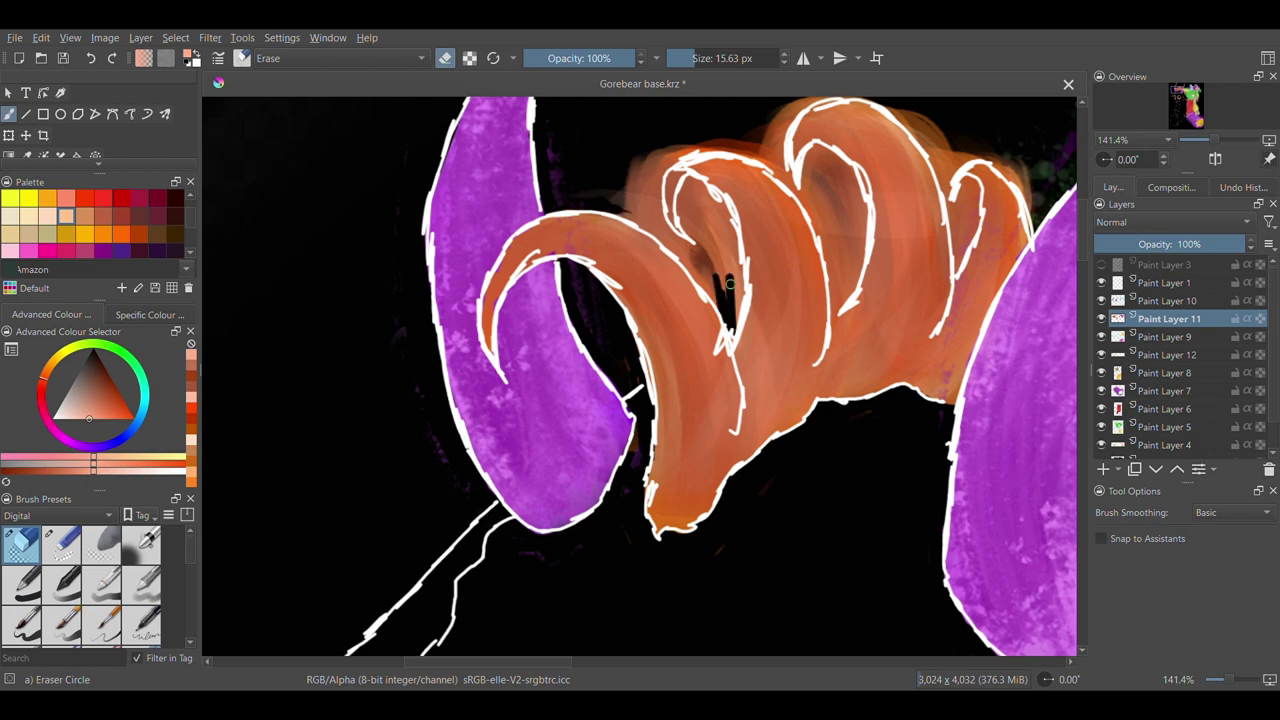
{"action": "left_click_drag", "start_coordinate": [683, 222], "coordinate": [693, 186]}
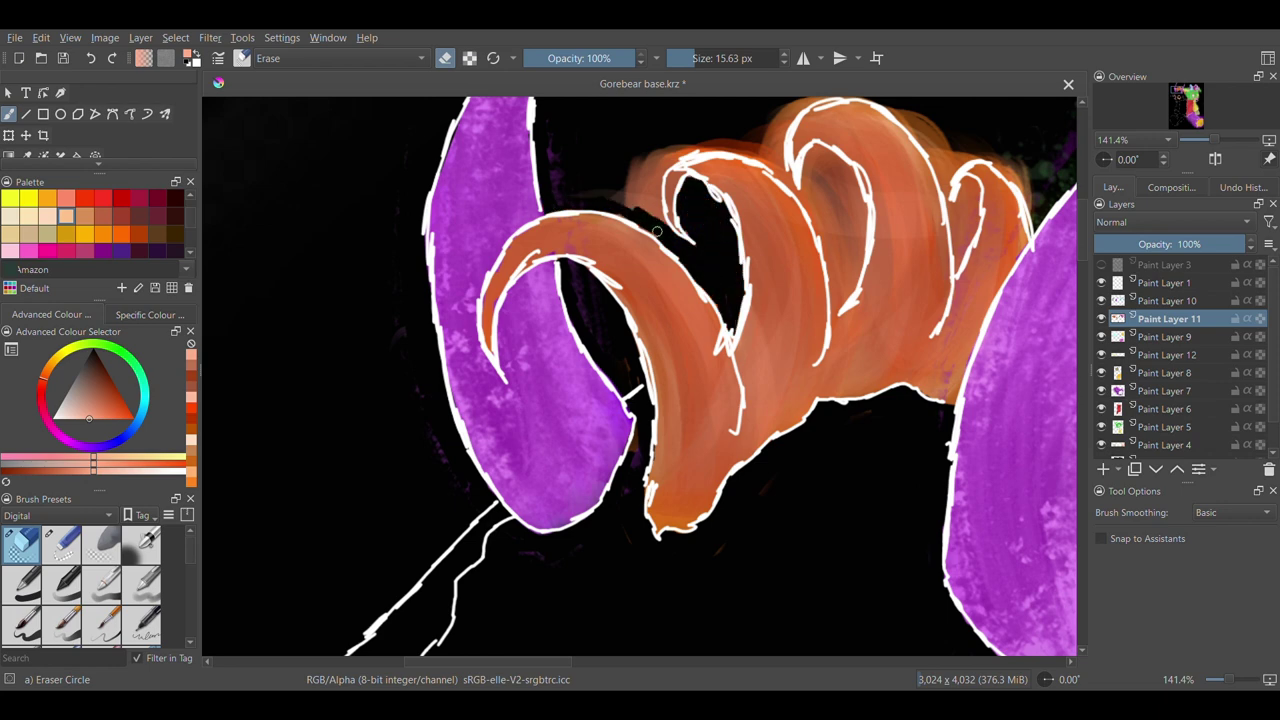
Erase the orange overspill above and between the remaining tufts, undoing the stray eraser strokes
{"action": "left_click_drag", "start_coordinate": [606, 203], "coordinate": [668, 162]}
{"action": "mouse_move", "coordinate": [821, 212]}
{"action": "left_mouse_down"}
{"action": "mouse_move", "coordinate": [836, 310]}
{"action": "mouse_move", "coordinate": [860, 208]}
{"action": "left_mouse_up"}
{"action": "mouse_move", "coordinate": [819, 152]}
{"action": "left_mouse_down"}
{"action": "mouse_move", "coordinate": [819, 172]}
{"action": "mouse_move", "coordinate": [846, 180]}
{"action": "mouse_move", "coordinate": [860, 205]}
{"action": "left_mouse_up"}
{"action": "left_click", "coordinate": [91, 57]}
{"action": "mouse_move", "coordinate": [808, 161]}
{"action": "left_mouse_down"}
{"action": "mouse_move", "coordinate": [816, 149]}
{"action": "mouse_move", "coordinate": [776, 114]}
{"action": "mouse_move", "coordinate": [760, 154]}
{"action": "left_mouse_up"}
{"action": "left_click_drag", "start_coordinate": [1031, 208], "coordinate": [964, 154]}
{"action": "key", "text": "ctrl+z"}
{"action": "left_click_drag", "start_coordinate": [1021, 186], "coordinate": [1003, 154]}
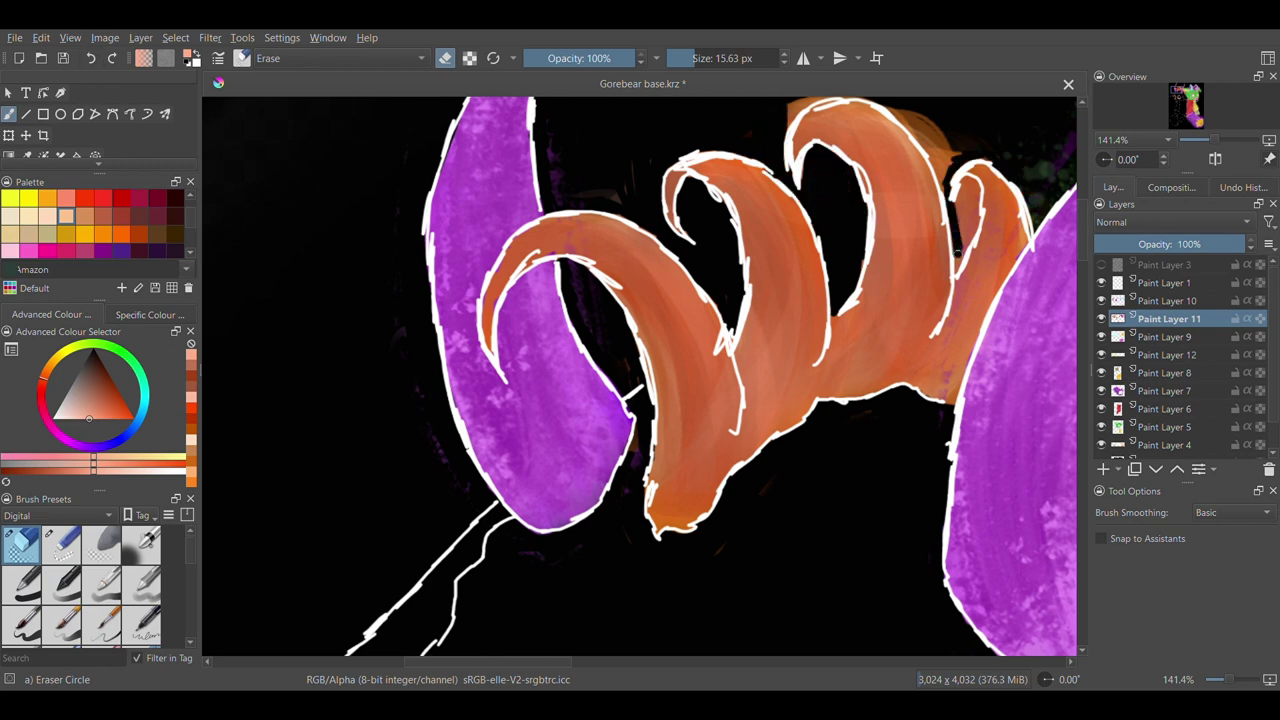
{"action": "scroll", "coordinate": [1088, 238], "scroll_direction": "up", "scroll_amount": 3}
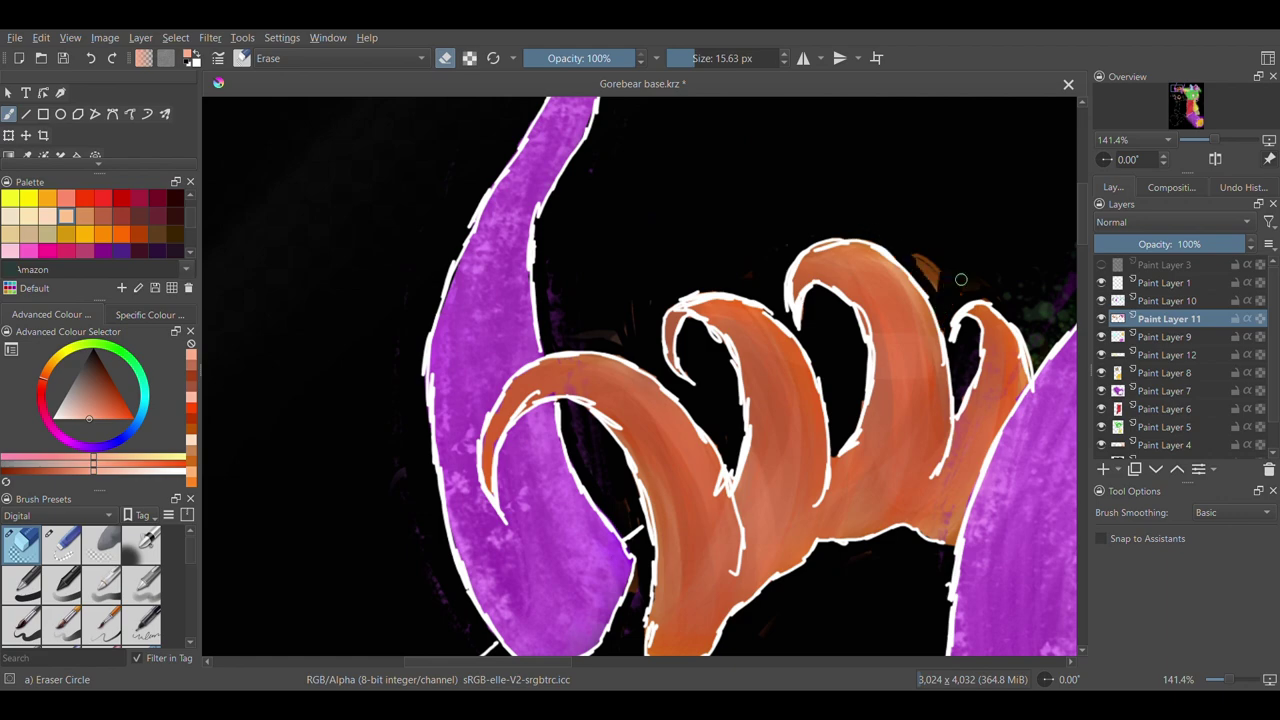
Erase the orange overspill around the hair strip beneath the green ear
{"action": "left_click_drag", "start_coordinate": [490, 662], "coordinate": [608, 662]}
{"action": "left_click_drag", "start_coordinate": [1083, 215], "coordinate": [1083, 251]}
{"action": "left_click_drag", "start_coordinate": [559, 204], "coordinate": [524, 176]}
{"action": "left_click_drag", "start_coordinate": [595, 237], "coordinate": [524, 174]}
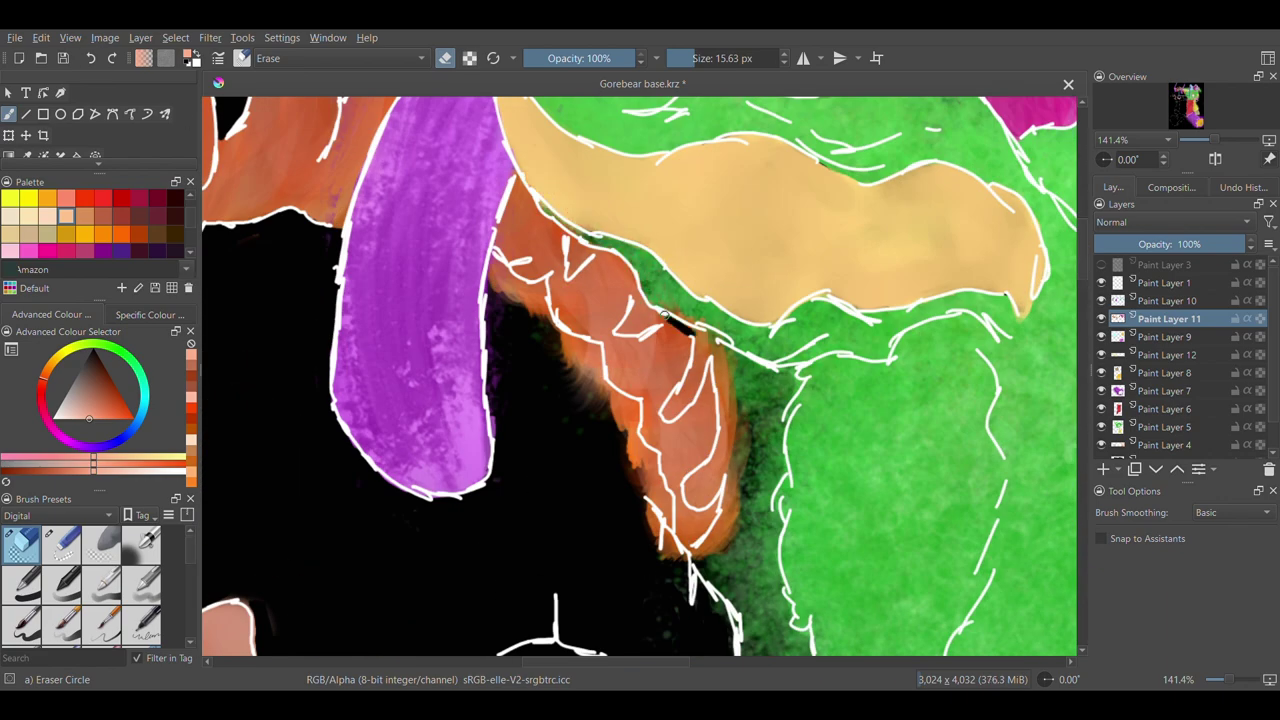
{"action": "mouse_move", "coordinate": [735, 470]}
{"action": "left_mouse_down"}
{"action": "mouse_move", "coordinate": [724, 545]}
{"action": "mouse_move", "coordinate": [640, 468]}
{"action": "left_mouse_up"}
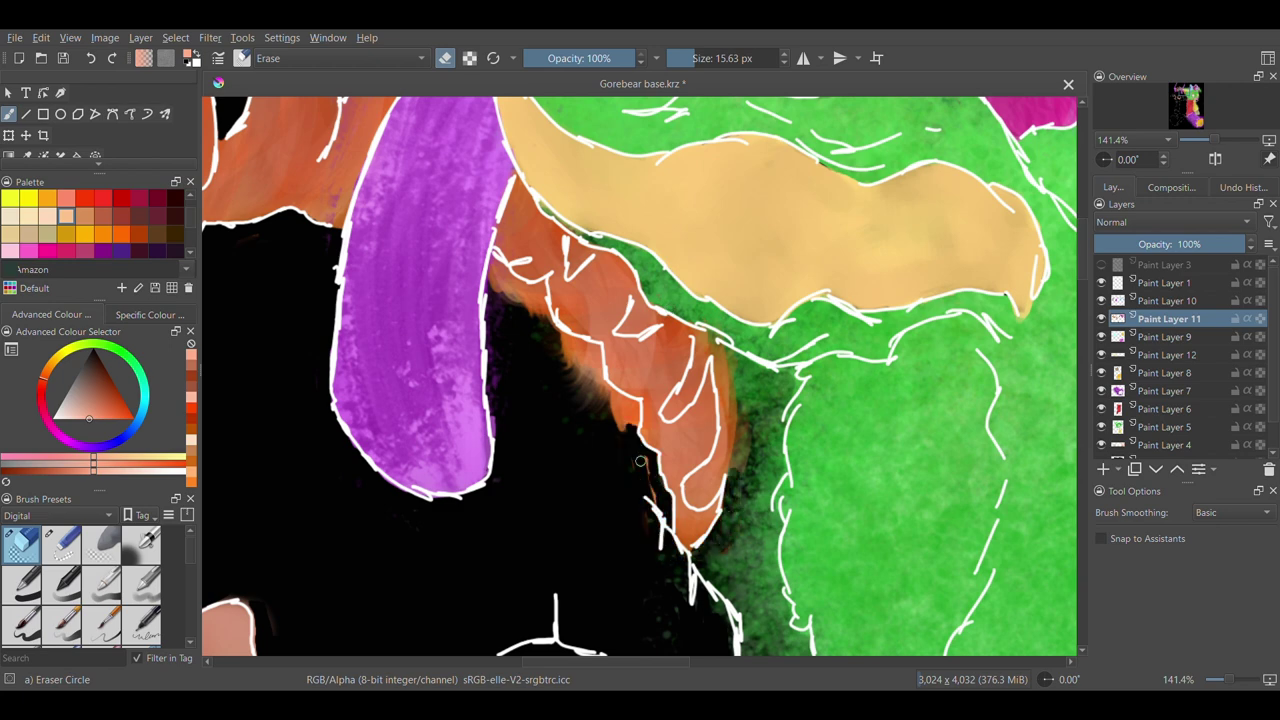
{"action": "left_click_drag", "start_coordinate": [598, 370], "coordinate": [503, 308]}
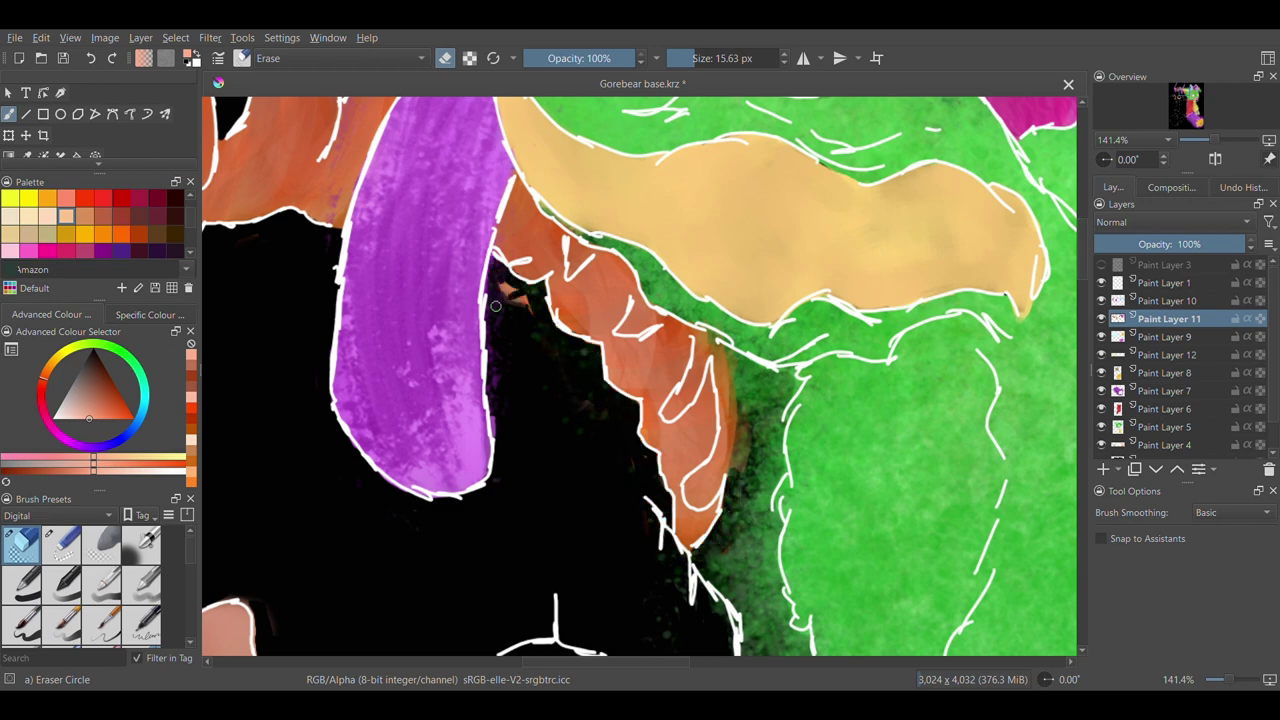
{"action": "mouse_move", "coordinate": [714, 481]}
{"action": "left_mouse_down"}
{"action": "mouse_move", "coordinate": [740, 420]}
{"action": "mouse_move", "coordinate": [700, 330]}
{"action": "left_mouse_up"}
{"action": "mouse_move", "coordinate": [723, 386]}
{"action": "left_mouse_down"}
{"action": "mouse_move", "coordinate": [701, 346]}
{"action": "mouse_move", "coordinate": [673, 409]}
{"action": "left_mouse_up"}
{"action": "mouse_move", "coordinate": [639, 298]}
{"action": "left_mouse_down"}
{"action": "mouse_move", "coordinate": [633, 320]}
{"action": "mouse_move", "coordinate": [652, 326]}
{"action": "left_mouse_up"}
On Paint Layer 9, paint the black head's outer eye magenta with lighter pink shades using Waterpaint Soft Edges
{"action": "key", "text": "ctrl+minus"}
{"action": "key", "text": "ctrl+minus"}
{"action": "key", "text": "ctrl+minus"}
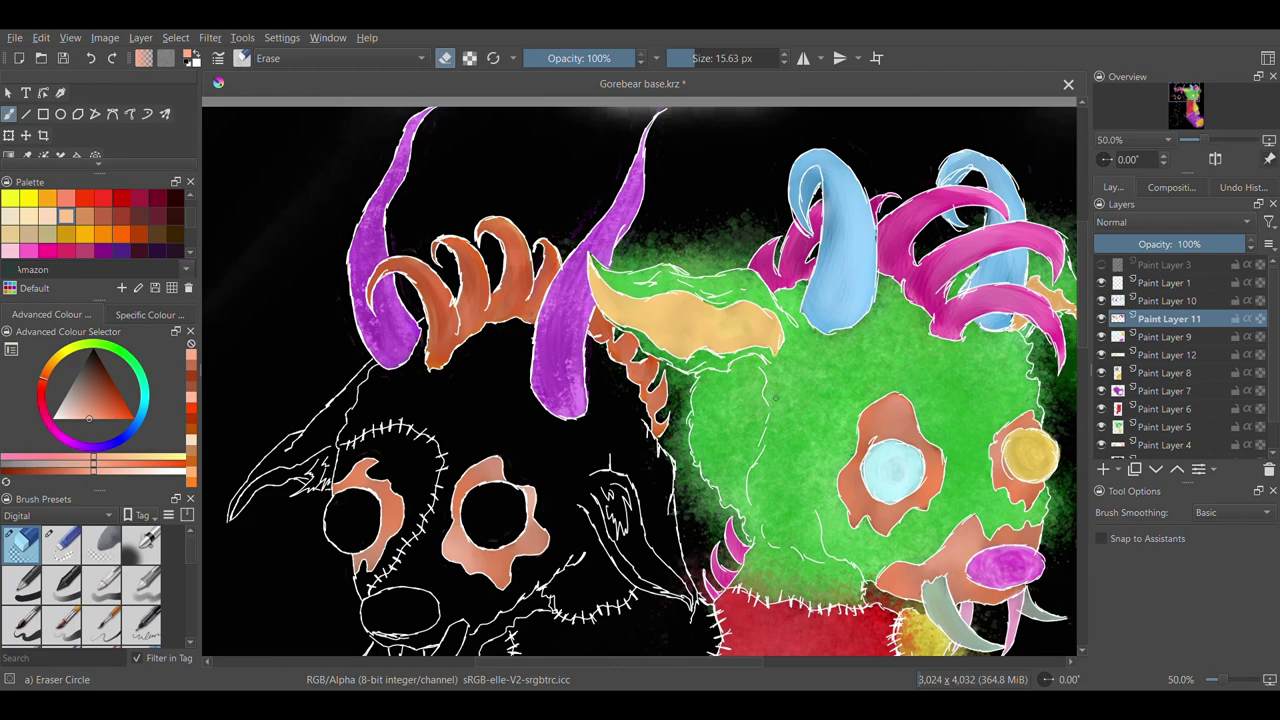
{"action": "left_click", "coordinate": [1166, 337]}
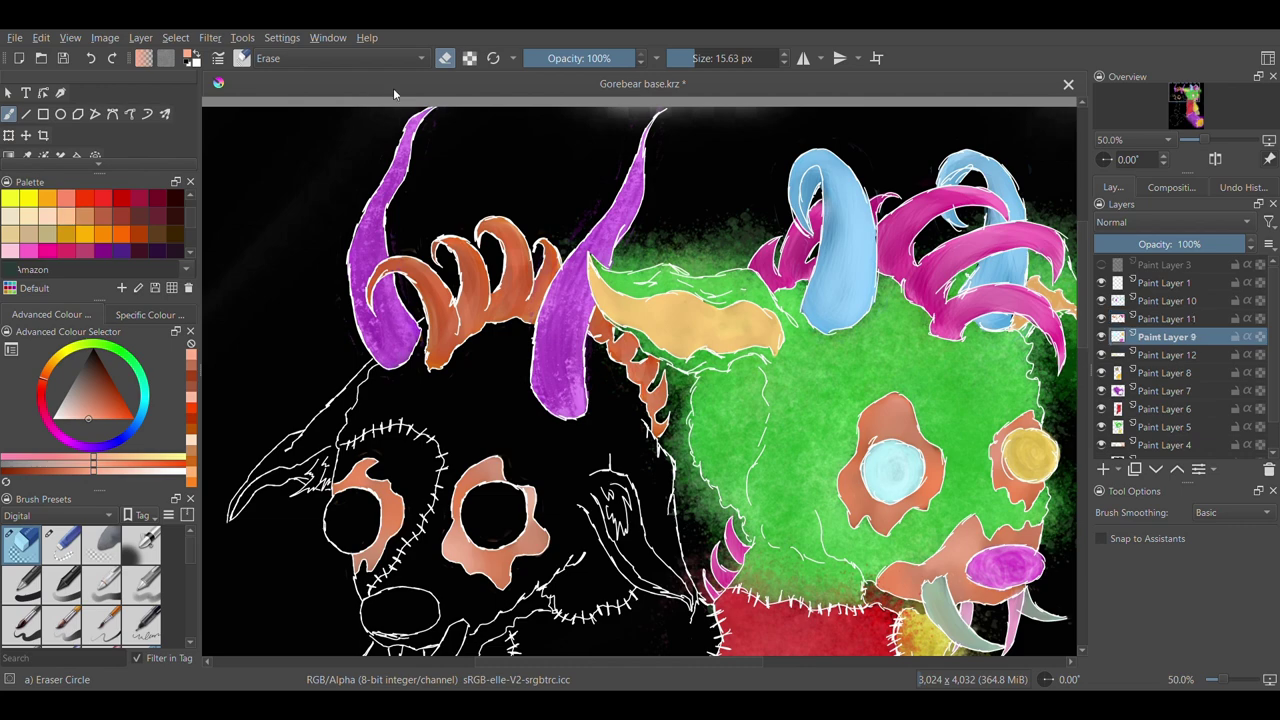
{"action": "key", "text": "slash"}
{"action": "left_click_drag", "start_coordinate": [141, 385], "coordinate": [60, 436]}
{"action": "left_click", "coordinate": [133, 418]}
{"action": "scroll", "coordinate": [347, 368], "scroll_direction": "down", "scroll_amount": 3}
{"action": "left_click", "coordinate": [611, 58]}
{"action": "mouse_move", "coordinate": [360, 371]}
{"action": "left_mouse_down"}
{"action": "mouse_move", "coordinate": [343, 362]}
{"action": "mouse_move", "coordinate": [328, 385]}
{"action": "mouse_move", "coordinate": [335, 350]}
{"action": "mouse_move", "coordinate": [345, 370]}
{"action": "mouse_move", "coordinate": [352, 355]}
{"action": "mouse_move", "coordinate": [352, 372]}
{"action": "mouse_move", "coordinate": [360, 346]}
{"action": "mouse_move", "coordinate": [336, 361]}
{"action": "left_mouse_up"}
{"action": "left_click", "coordinate": [97, 418]}
{"action": "left_click", "coordinate": [81, 418]}
{"action": "left_click", "coordinate": [115, 413]}
{"action": "left_click", "coordinate": [580, 58]}
{"action": "left_click", "coordinate": [720, 59]}
{"action": "left_click", "coordinate": [86, 418]}
Paint the black head's second eye bright green with lighter green tones inside its orange patch
{"action": "left_click", "coordinate": [130, 357]}
{"action": "mouse_move", "coordinate": [490, 348]}
{"action": "left_mouse_down"}
{"action": "mouse_move", "coordinate": [500, 368]}
{"action": "mouse_move", "coordinate": [508, 350]}
{"action": "mouse_move", "coordinate": [506, 368]}
{"action": "left_mouse_up"}
{"action": "left_click", "coordinate": [126, 418]}
{"action": "left_click_drag", "start_coordinate": [587, 56], "coordinate": [637, 58]}
{"action": "mouse_move", "coordinate": [500, 356]}
{"action": "left_mouse_down"}
{"action": "mouse_move", "coordinate": [484, 362]}
{"action": "mouse_move", "coordinate": [506, 346]}
{"action": "mouse_move", "coordinate": [508, 364]}
{"action": "mouse_move", "coordinate": [494, 329]}
{"action": "mouse_move", "coordinate": [506, 362]}
{"action": "left_mouse_up"}
{"action": "left_click", "coordinate": [93, 418]}
{"action": "left_click", "coordinate": [76, 418]}
{"action": "left_click", "coordinate": [134, 418]}
{"action": "left_click", "coordinate": [577, 58]}
{"action": "key", "text": "slash"}
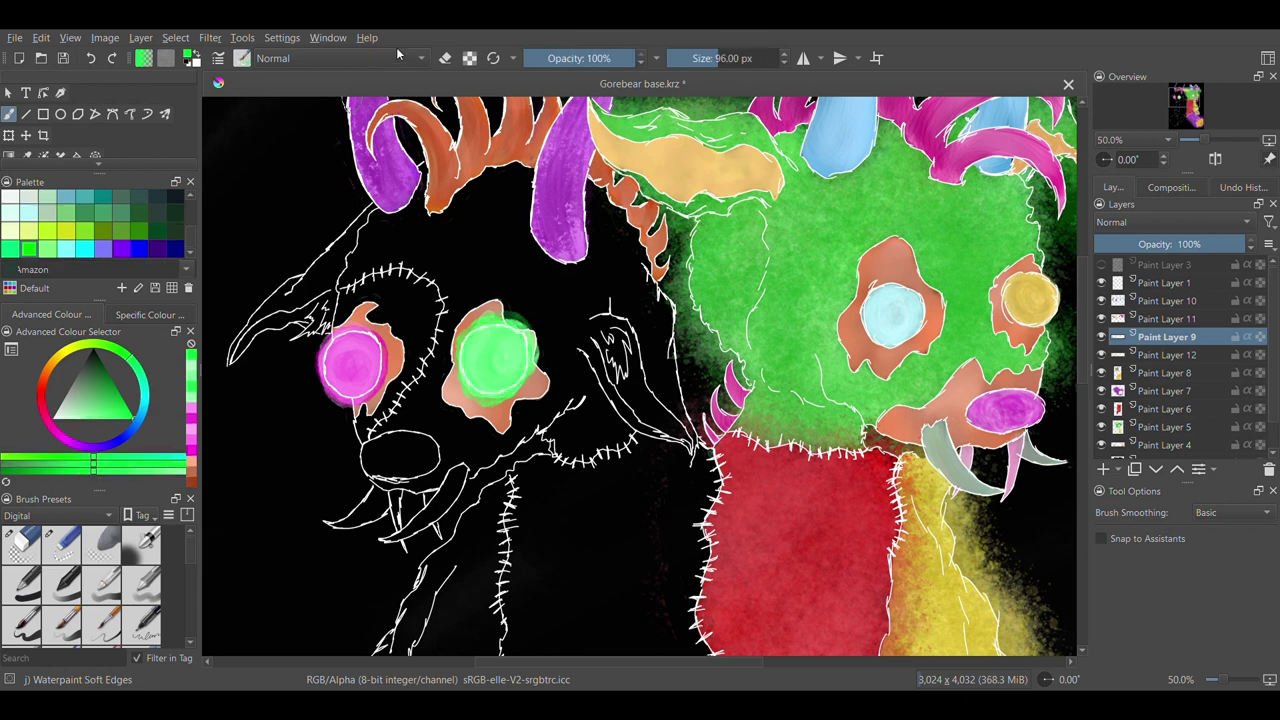
Paint the black head's oval nose in light cyan, mixing in aqua and soft blue strokes
{"action": "left_click", "coordinate": [66, 249]}
{"action": "mouse_move", "coordinate": [375, 455]}
{"action": "left_mouse_down"}
{"action": "mouse_move", "coordinate": [428, 462]}
{"action": "mouse_move", "coordinate": [400, 452]}
{"action": "mouse_move", "coordinate": [420, 460]}
{"action": "mouse_move", "coordinate": [403, 440]}
{"action": "mouse_move", "coordinate": [390, 466]}
{"action": "mouse_move", "coordinate": [408, 462]}
{"action": "mouse_move", "coordinate": [380, 452]}
{"action": "mouse_move", "coordinate": [388, 440]}
{"action": "mouse_move", "coordinate": [418, 456]}
{"action": "mouse_move", "coordinate": [396, 470]}
{"action": "mouse_move", "coordinate": [406, 452]}
{"action": "mouse_move", "coordinate": [380, 462]}
{"action": "mouse_move", "coordinate": [393, 465]}
{"action": "left_mouse_up"}
{"action": "left_click", "coordinate": [166, 457]}
{"action": "left_click", "coordinate": [48, 470]}
{"action": "left_click", "coordinate": [131, 470]}
{"action": "left_click", "coordinate": [117, 408]}
{"action": "left_click", "coordinate": [140, 470]}
{"action": "scroll", "coordinate": [80, 235], "scroll_direction": "down", "scroll_amount": 1}
{"action": "left_click", "coordinate": [66, 249]}
{"action": "left_click", "coordinate": [29, 212]}
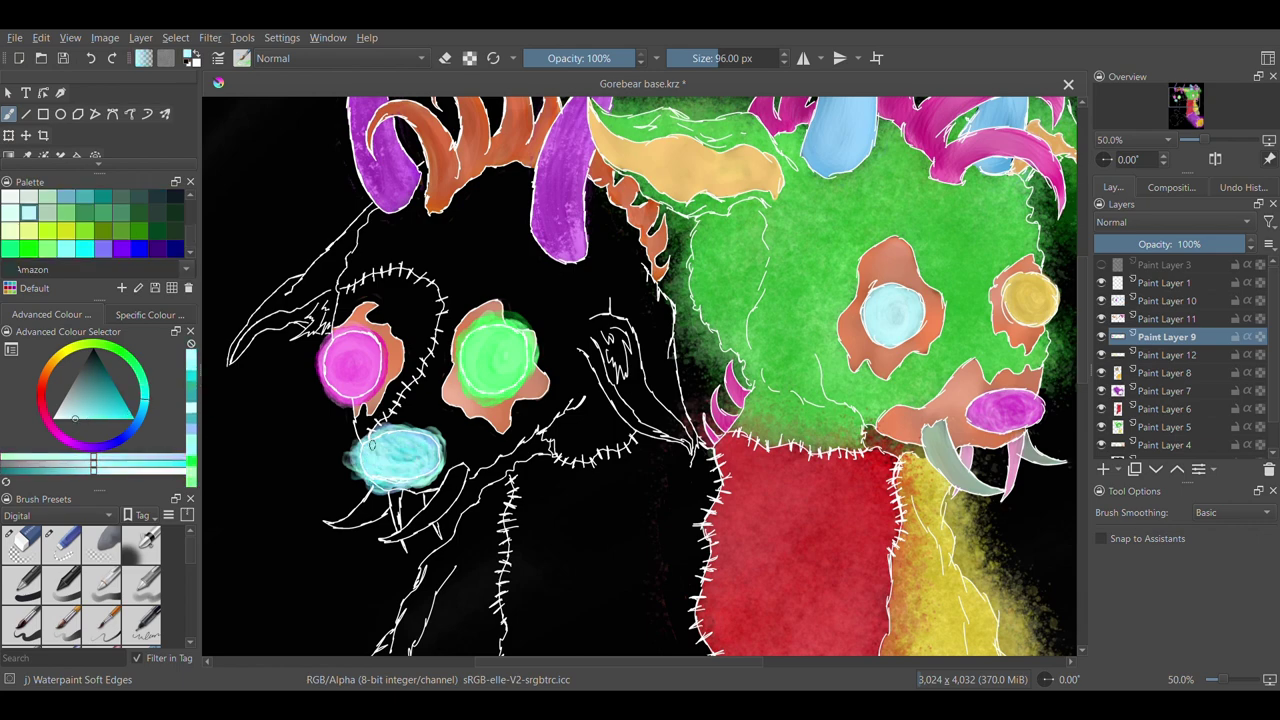
Erase the green overspill around the green eye with Eraser Circle, undoing the stray strokes
{"action": "left_click", "coordinate": [245, 65]}
{"action": "left_click", "coordinate": [271, 163]}
{"action": "key", "text": "ctrl+plus"}
{"action": "key", "text": "ctrl+plus"}
{"action": "key", "text": "ctrl+plus"}
{"action": "mouse_move", "coordinate": [327, 262]}
{"action": "left_mouse_down"}
{"action": "mouse_move", "coordinate": [330, 326]}
{"action": "mouse_move", "coordinate": [304, 408]}
{"action": "left_mouse_up"}
{"action": "key", "text": "ctrl+z"}
{"action": "mouse_move", "coordinate": [361, 292]}
{"action": "left_mouse_down"}
{"action": "mouse_move", "coordinate": [674, 290]}
{"action": "mouse_move", "coordinate": [645, 378]}
{"action": "mouse_move", "coordinate": [491, 466]}
{"action": "left_mouse_up"}
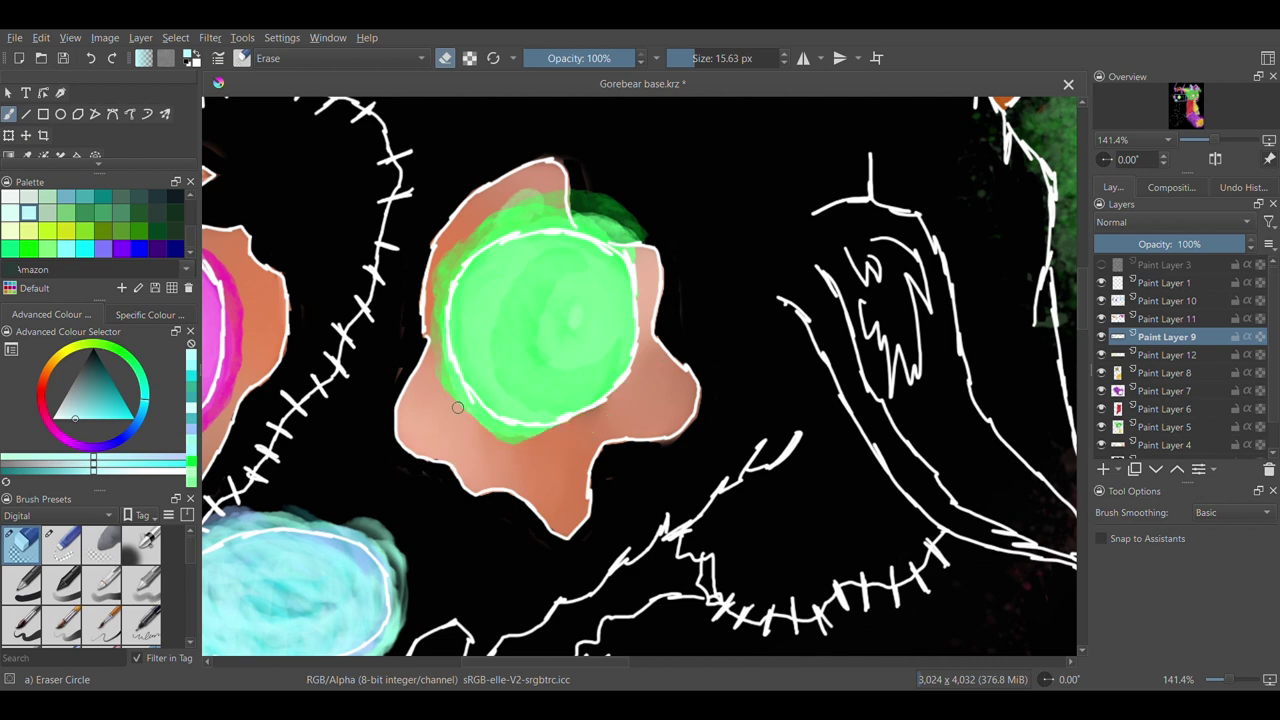
{"action": "left_click_drag", "start_coordinate": [446, 391], "coordinate": [519, 432]}
{"action": "mouse_move", "coordinate": [441, 341]}
{"action": "left_mouse_down"}
{"action": "mouse_move", "coordinate": [443, 253]}
{"action": "mouse_move", "coordinate": [452, 387]}
{"action": "left_mouse_up"}
{"action": "key", "text": "ctrl+z"}
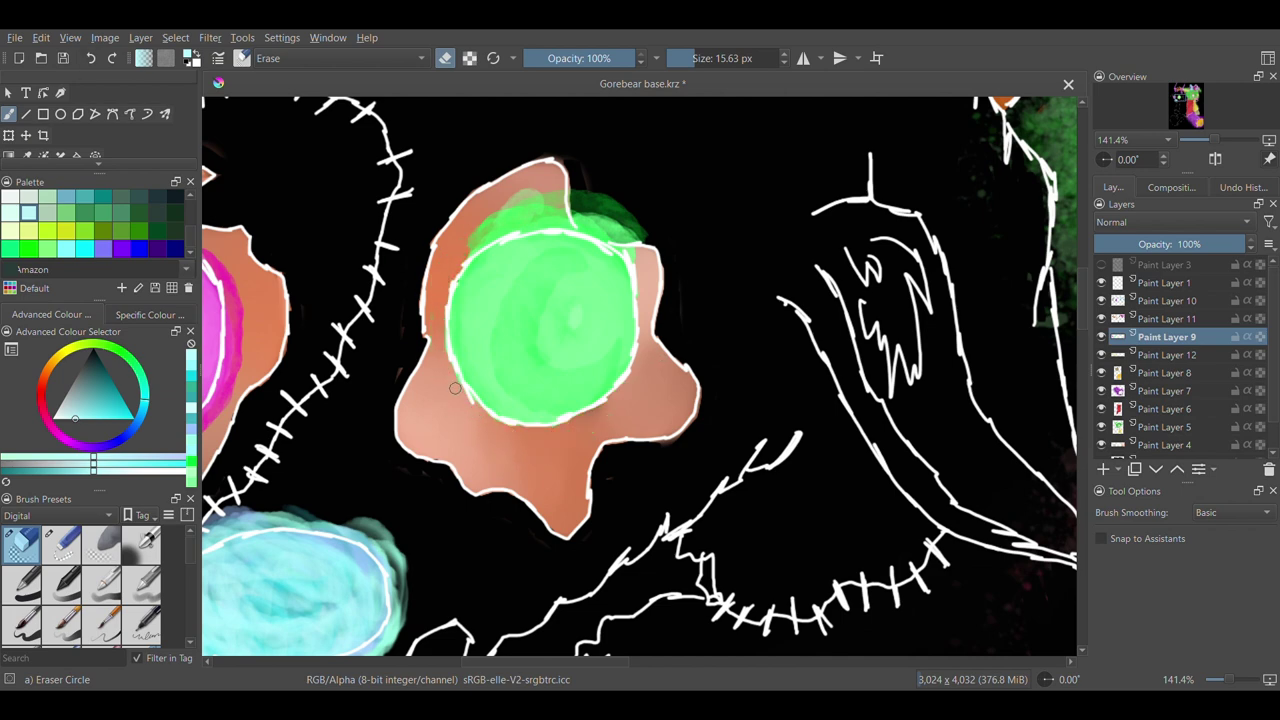
{"action": "mouse_move", "coordinate": [550, 219]}
{"action": "left_mouse_down"}
{"action": "mouse_move", "coordinate": [614, 205]}
{"action": "mouse_move", "coordinate": [606, 222]}
{"action": "left_mouse_up"}
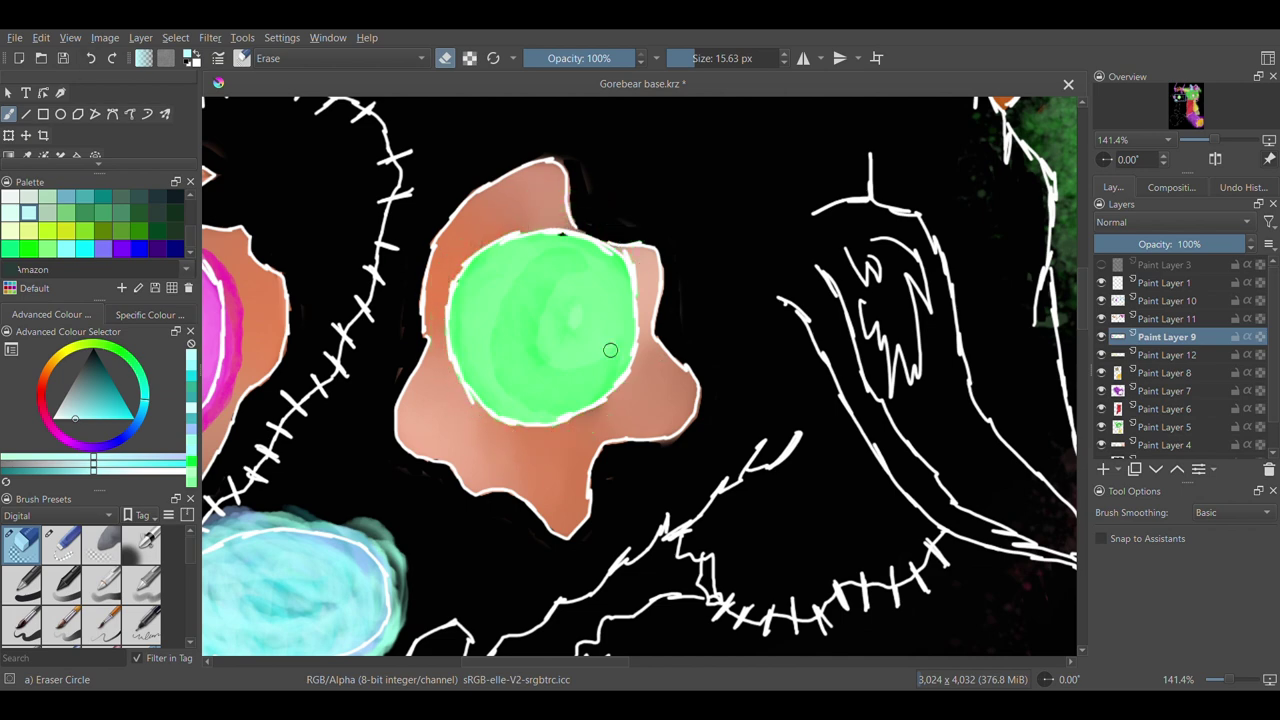
Erase the magenta overspill around the outline of the magenta eye
{"action": "left_click_drag", "start_coordinate": [620, 280], "coordinate": [962, 280]}
{"action": "left_click_drag", "start_coordinate": [389, 340], "coordinate": [409, 283]}
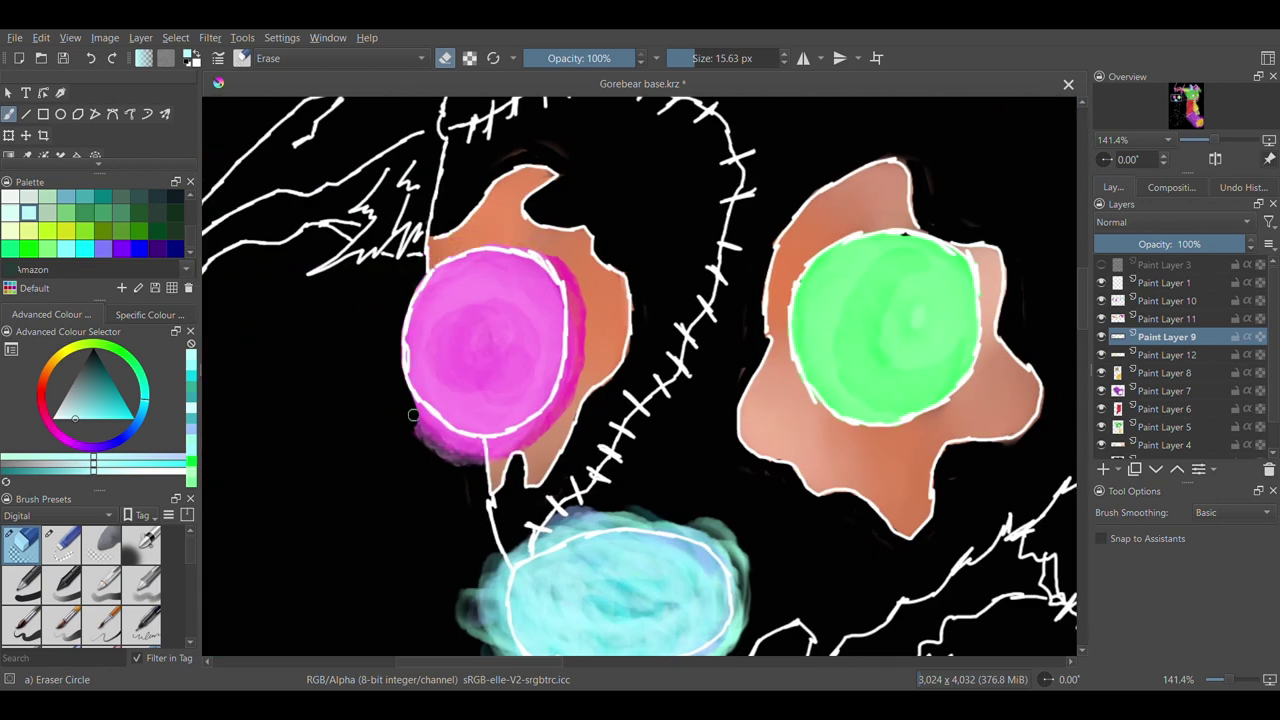
{"action": "left_click_drag", "start_coordinate": [407, 406], "coordinate": [474, 470]}
{"action": "mouse_move", "coordinate": [552, 408]}
{"action": "left_mouse_down"}
{"action": "mouse_move", "coordinate": [545, 420]}
{"action": "mouse_move", "coordinate": [568, 372]}
{"action": "left_mouse_up"}
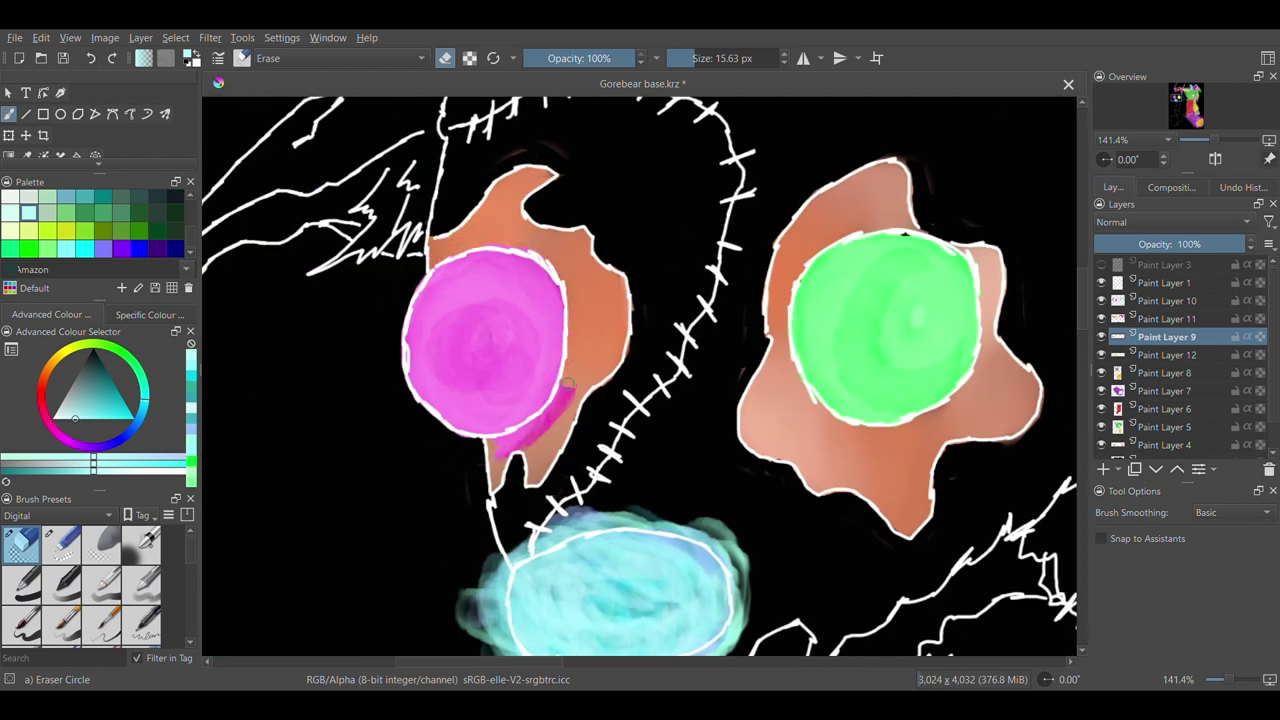
{"action": "left_click_drag", "start_coordinate": [540, 435], "coordinate": [512, 452]}
Erase the cyan overspill around the nose outline, briefly showing Paint Layer 3 as a guide
{"action": "scroll", "coordinate": [812, 338], "scroll_direction": "down", "scroll_amount": 4}
{"action": "left_click_drag", "start_coordinate": [745, 353], "coordinate": [714, 480]}
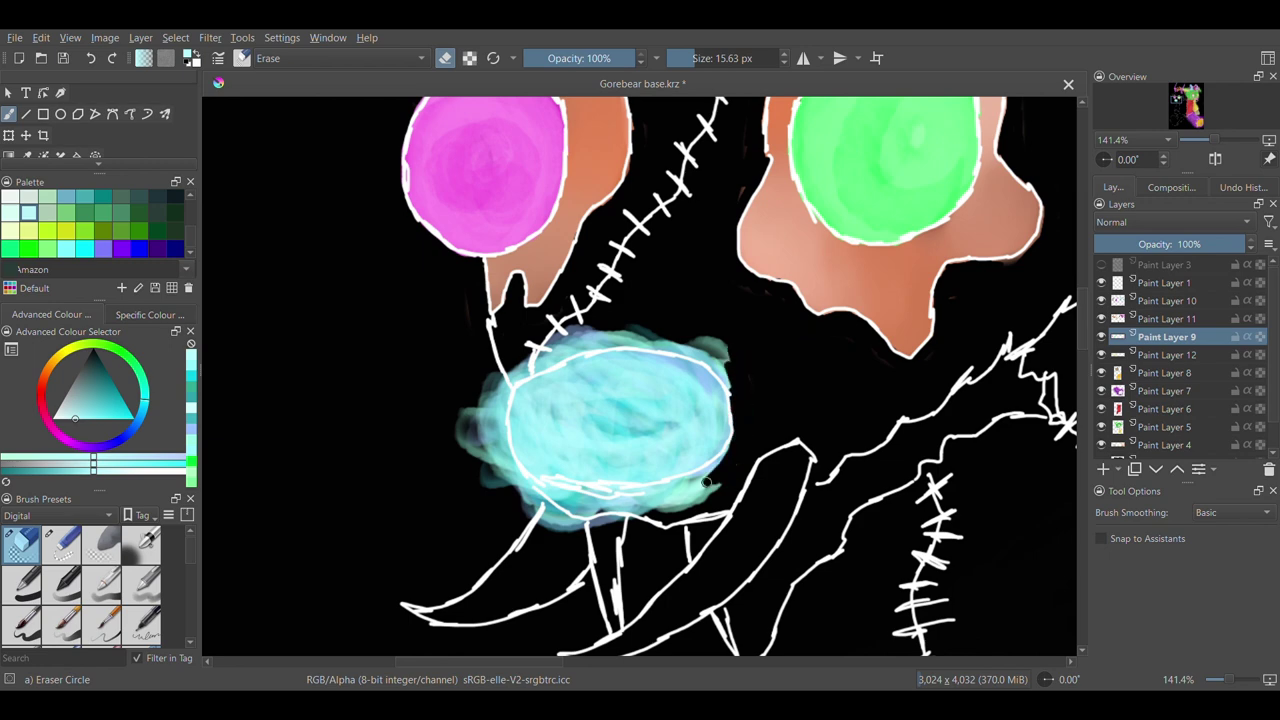
{"action": "mouse_move", "coordinate": [706, 350]}
{"action": "left_mouse_down"}
{"action": "mouse_move", "coordinate": [500, 375]}
{"action": "mouse_move", "coordinate": [557, 354]}
{"action": "left_mouse_up"}
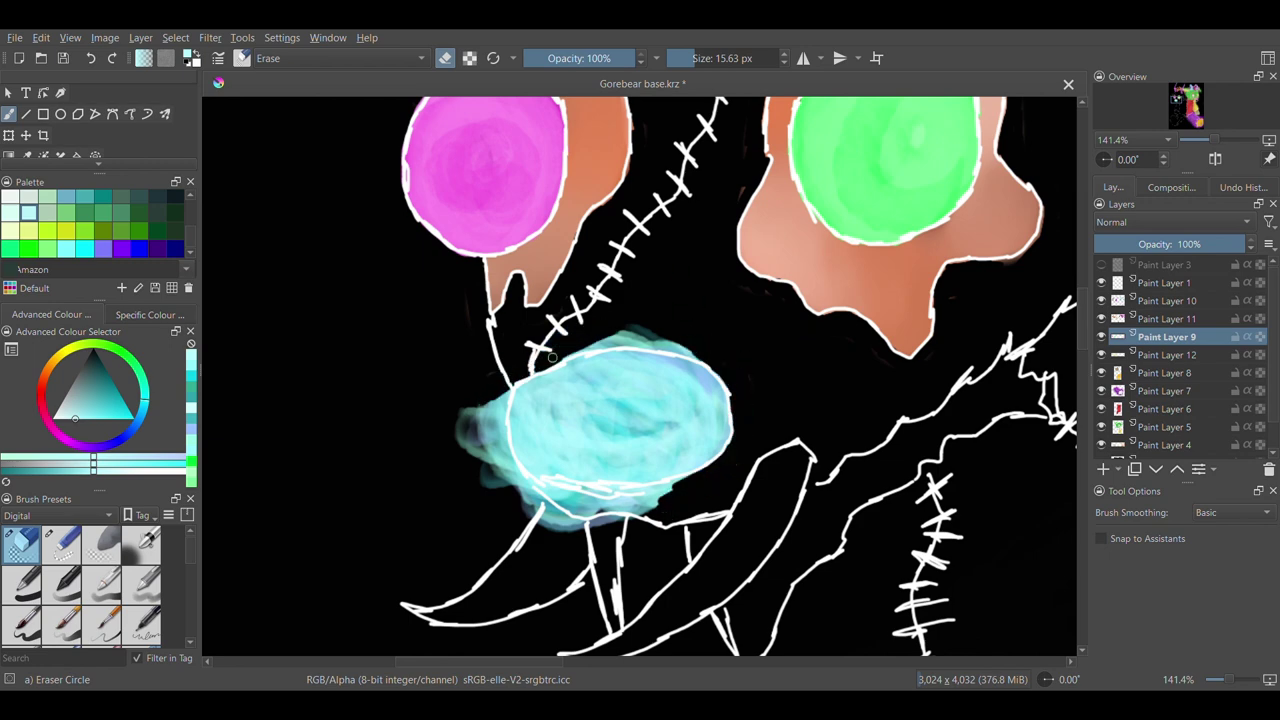
{"action": "mouse_move", "coordinate": [660, 342]}
{"action": "left_mouse_down"}
{"action": "mouse_move", "coordinate": [500, 400]}
{"action": "mouse_move", "coordinate": [491, 491]}
{"action": "mouse_move", "coordinate": [505, 470]}
{"action": "mouse_move", "coordinate": [587, 543]}
{"action": "left_mouse_up"}
{"action": "left_click", "coordinate": [1102, 265]}
{"action": "mouse_move", "coordinate": [554, 499]}
{"action": "left_mouse_down"}
{"action": "mouse_move", "coordinate": [668, 491]}
{"action": "mouse_move", "coordinate": [612, 498]}
{"action": "left_mouse_up"}
{"action": "left_click", "coordinate": [1102, 265]}
On Paint Layer 10, paint a light grey base over the black head's fangs using Bristles-3 Large Smooth
{"action": "key", "text": "ctrl+minus"}
{"action": "key", "text": "ctrl+minus"}
{"action": "key", "text": "ctrl+minus"}
{"action": "key", "text": "ctrl+minus"}
{"action": "left_click", "coordinate": [1160, 301]}
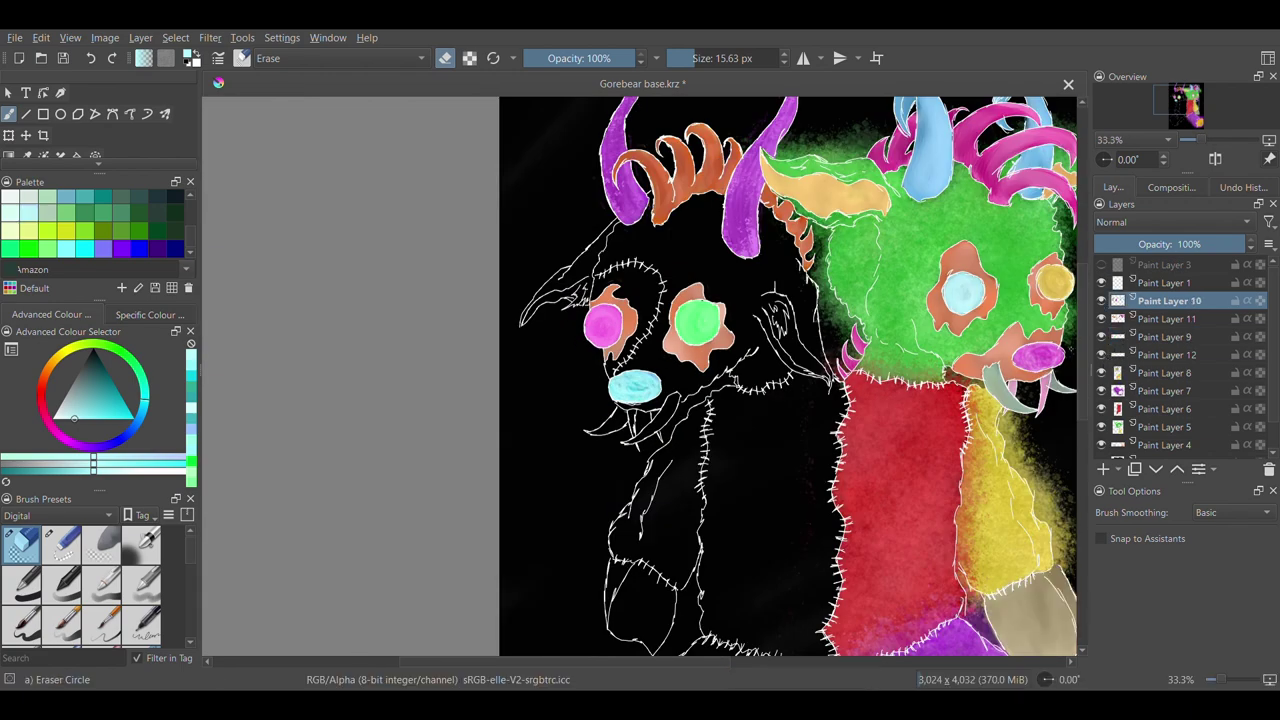
{"action": "key", "text": "ctrl+plus"}
{"action": "key", "text": "ctrl+plus"}
{"action": "key", "text": "ctrl+plus"}
{"action": "key", "text": "ctrl+plus"}
{"action": "key", "text": "Down"}
{"action": "key", "text": "Down"}
{"action": "key", "text": "Down"}
{"action": "key", "text": "Down"}
{"action": "key", "text": "Down"}
{"action": "key", "text": "Down"}
{"action": "key", "text": "Down"}
{"action": "key", "text": "Down"}
{"action": "key", "text": "Down"}
{"action": "key", "text": "Down"}
{"action": "key", "text": "Down"}
{"action": "key", "text": "Down"}
{"action": "key", "text": "Down"}
{"action": "key", "text": "Down"}
{"action": "key", "text": "Down"}
{"action": "key", "text": "Down"}
{"action": "key", "text": "slash"}
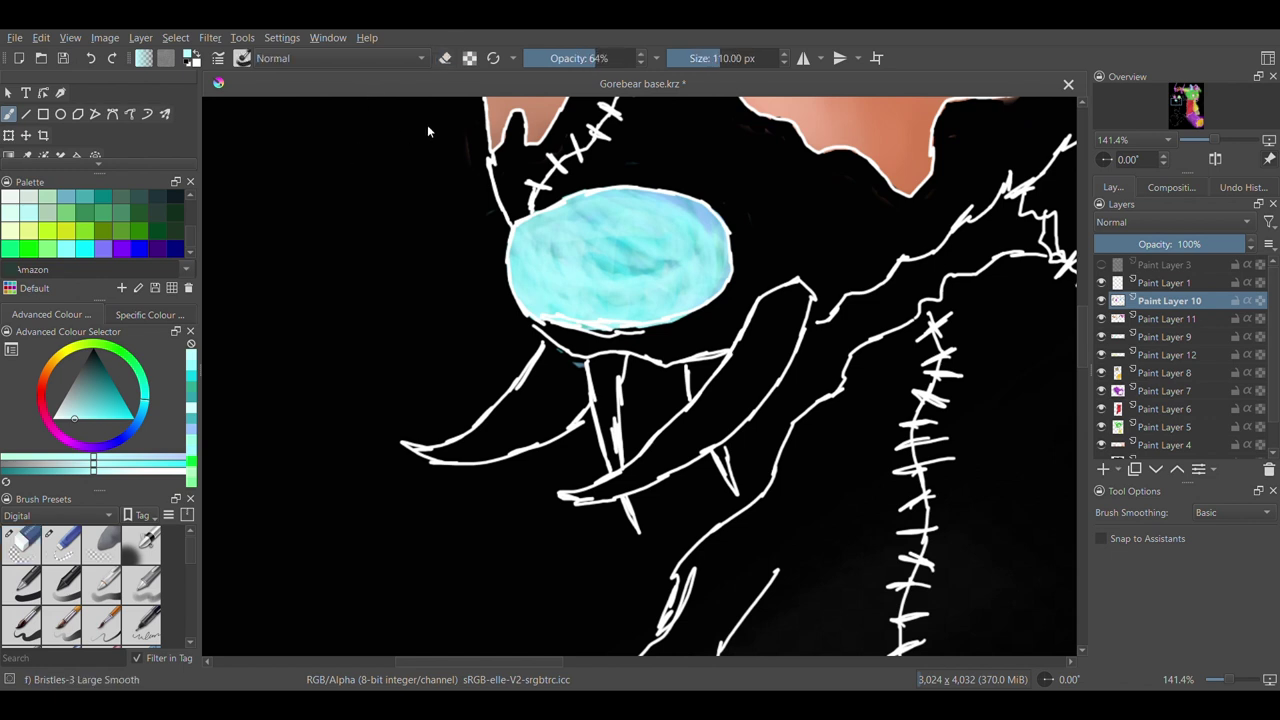
{"action": "scroll", "coordinate": [95, 222], "scroll_direction": "up", "scroll_amount": 3}
{"action": "left_click", "coordinate": [85, 198]}
{"action": "left_click_drag", "start_coordinate": [550, 375], "coordinate": [440, 450]}
{"action": "left_click_drag", "start_coordinate": [785, 310], "coordinate": [610, 475]}
{"action": "left_click_drag", "start_coordinate": [605, 370], "coordinate": [635, 505]}
{"action": "left_click_drag", "start_coordinate": [710, 420], "coordinate": [735, 485]}
{"action": "left_click", "coordinate": [47, 198]}
{"action": "left_click_drag", "start_coordinate": [550, 365], "coordinate": [430, 460]}
{"action": "left_click_drag", "start_coordinate": [785, 315], "coordinate": [600, 490]}
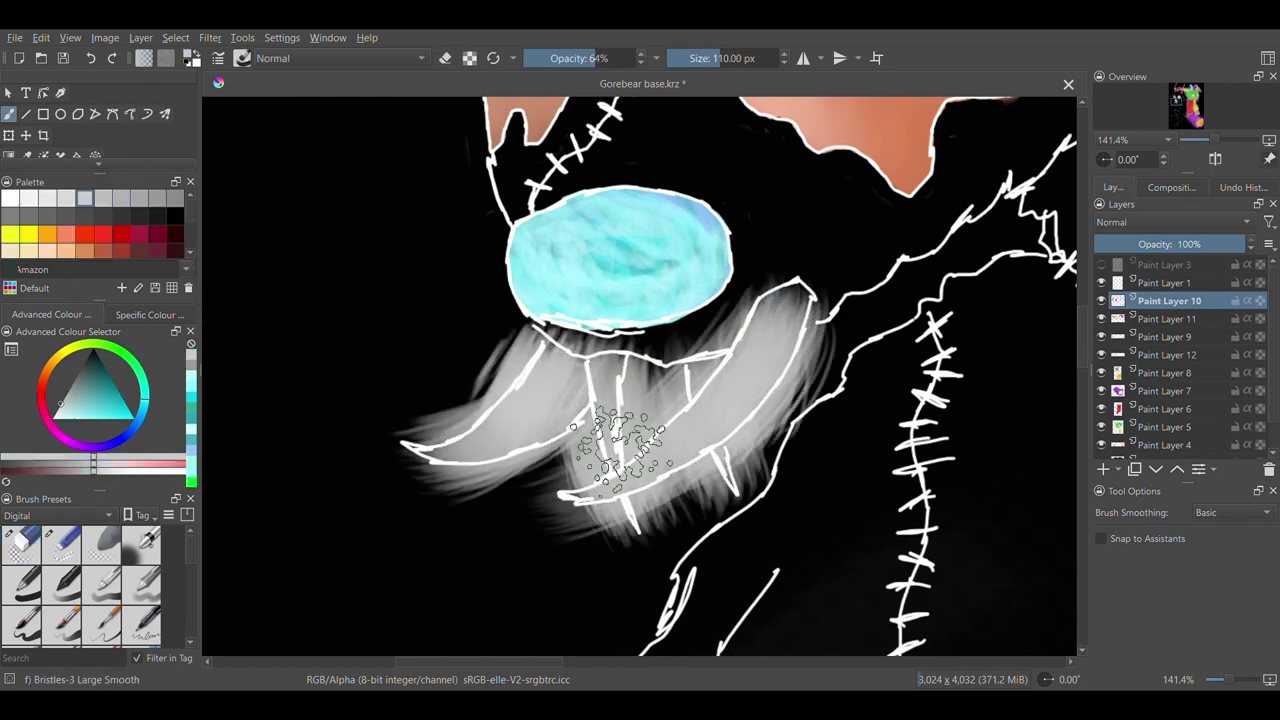
{"action": "left_click_drag", "start_coordinate": [535, 357], "coordinate": [400, 460]}
{"action": "left_click_drag", "start_coordinate": [765, 345], "coordinate": [800, 310]}
Layer pale green, yellow and pink bristle strokes over the two large fangs
{"action": "scroll", "coordinate": [95, 222], "scroll_direction": "down", "scroll_amount": 5}
{"action": "left_click", "coordinate": [47, 248]}
{"action": "mouse_move", "coordinate": [505, 345]}
{"action": "left_mouse_down"}
{"action": "mouse_move", "coordinate": [525, 365]}
{"action": "mouse_move", "coordinate": [430, 460]}
{"action": "left_mouse_up"}
{"action": "scroll", "coordinate": [20, 240], "scroll_direction": "down", "scroll_amount": 1}
{"action": "left_click", "coordinate": [10, 249]}
{"action": "left_click_drag", "start_coordinate": [785, 315], "coordinate": [590, 495]}
{"action": "scroll", "coordinate": [20, 240], "scroll_direction": "down", "scroll_amount": 1}
{"action": "left_click", "coordinate": [10, 249]}
{"action": "left_click_drag", "start_coordinate": [785, 320], "coordinate": [595, 490]}
{"action": "left_click", "coordinate": [28, 249]}
{"action": "mouse_move", "coordinate": [545, 365]}
{"action": "left_mouse_down"}
{"action": "mouse_move", "coordinate": [591, 429]}
{"action": "mouse_move", "coordinate": [430, 450]}
{"action": "left_mouse_up"}
Add tan and beige strokes over the right fang and the small teeth
{"action": "scroll", "coordinate": [47, 222], "scroll_direction": "up", "scroll_amount": 2}
{"action": "left_click", "coordinate": [10, 198]}
{"action": "left_click", "coordinate": [85, 198]}
{"action": "left_click_drag", "start_coordinate": [765, 350], "coordinate": [610, 485]}
{"action": "left_click_drag", "start_coordinate": [640, 360], "coordinate": [580, 450]}
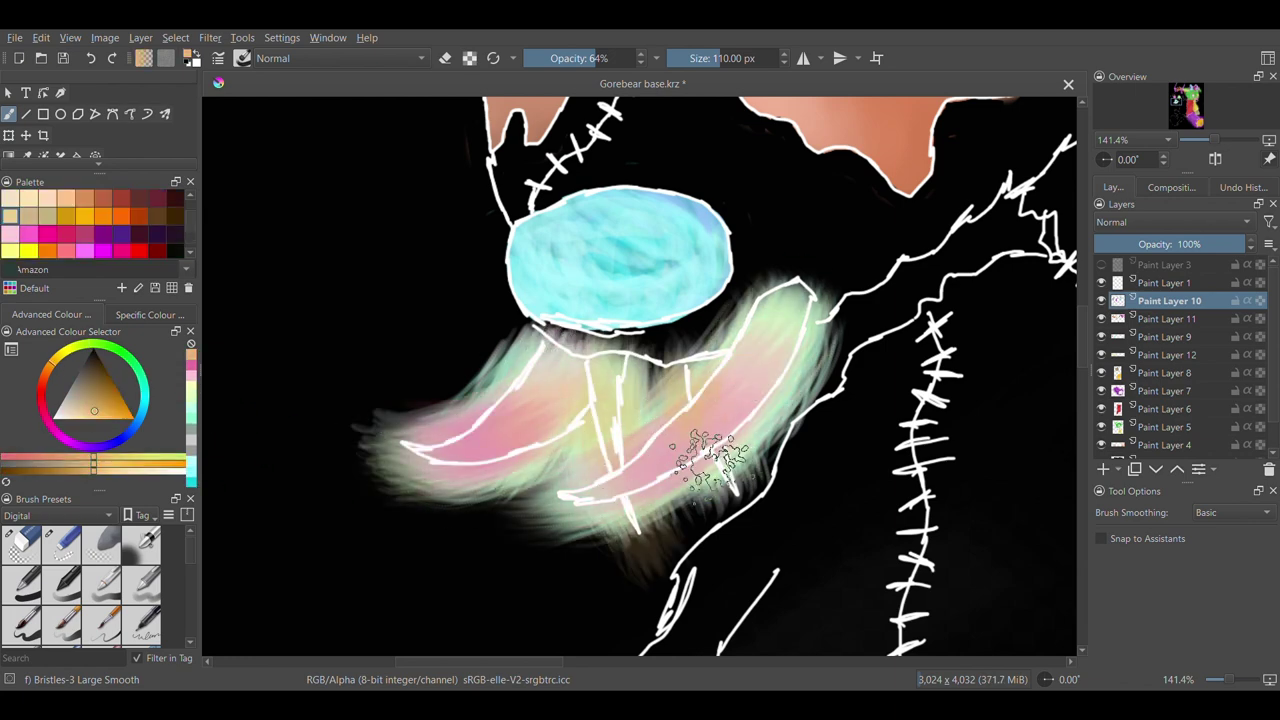
{"action": "left_click_drag", "start_coordinate": [790, 340], "coordinate": [700, 510]}
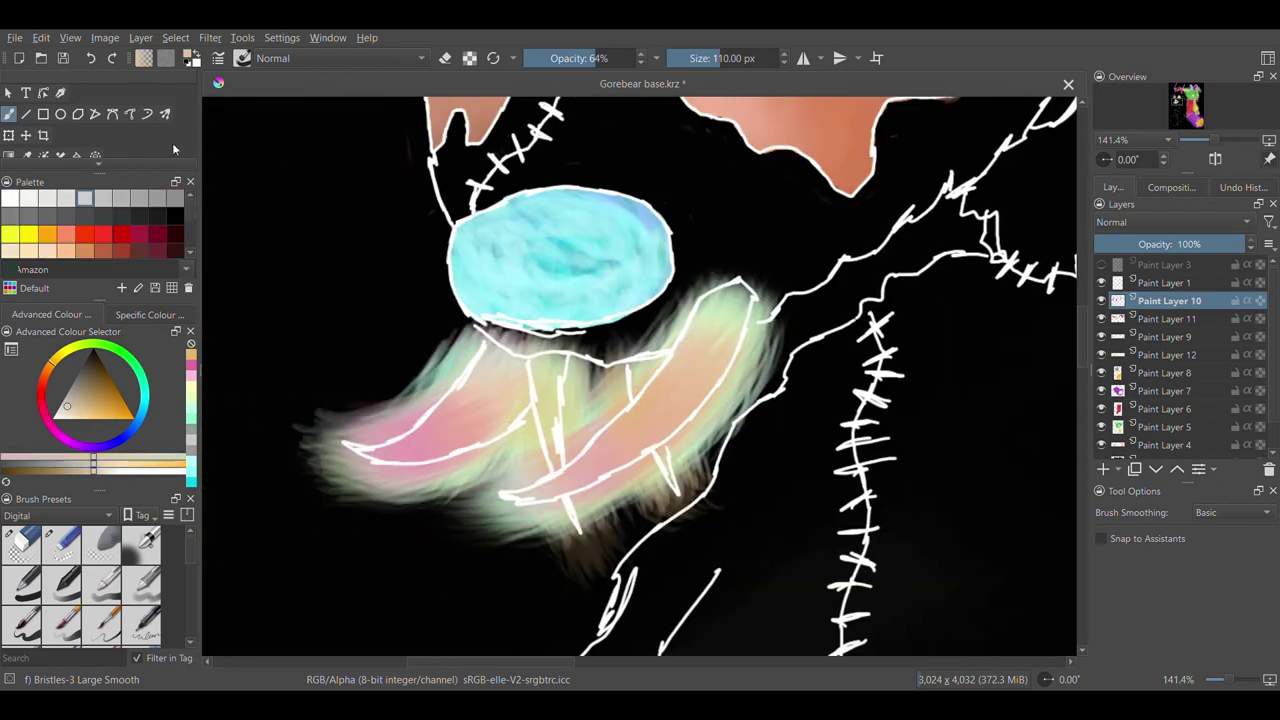
{"action": "left_click", "coordinate": [78, 405]}
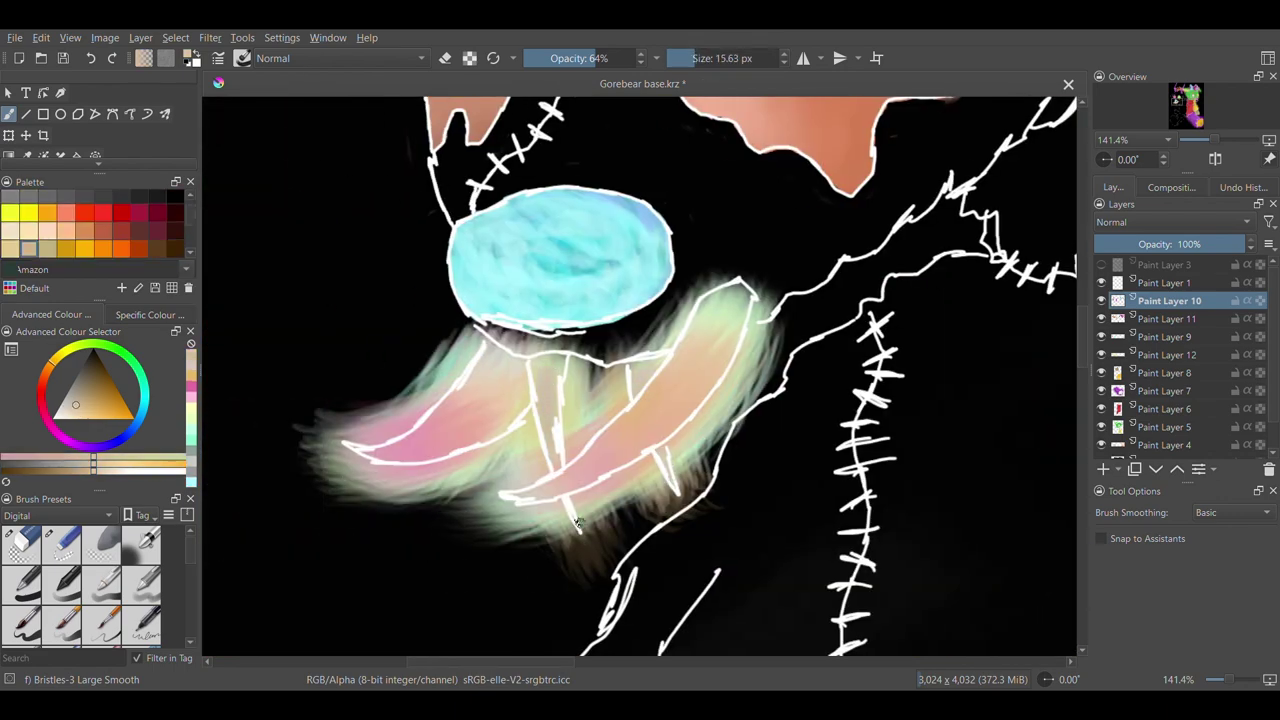
Erase the overspill around the left fang, above the right fang and between the small teeth with Eraser Circle
{"action": "key", "text": "e"}
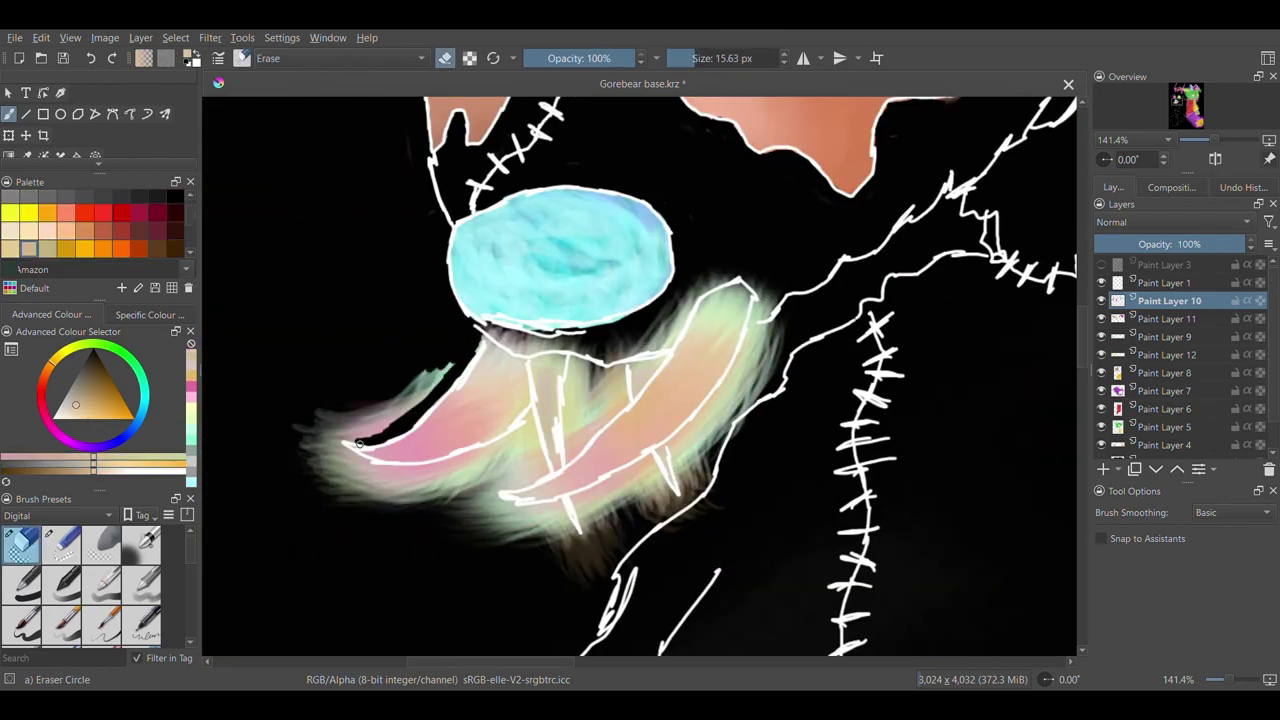
{"action": "mouse_move", "coordinate": [313, 458]}
{"action": "left_mouse_down"}
{"action": "mouse_move", "coordinate": [430, 385]}
{"action": "mouse_move", "coordinate": [338, 457]}
{"action": "mouse_move", "coordinate": [465, 481]}
{"action": "mouse_move", "coordinate": [516, 443]}
{"action": "left_mouse_up"}
{"action": "key", "text": "ctrl+z"}
{"action": "mouse_move", "coordinate": [763, 291]}
{"action": "left_mouse_down"}
{"action": "mouse_move", "coordinate": [764, 332]}
{"action": "mouse_move", "coordinate": [740, 359]}
{"action": "left_mouse_up"}
{"action": "left_click_drag", "start_coordinate": [675, 463], "coordinate": [751, 371]}
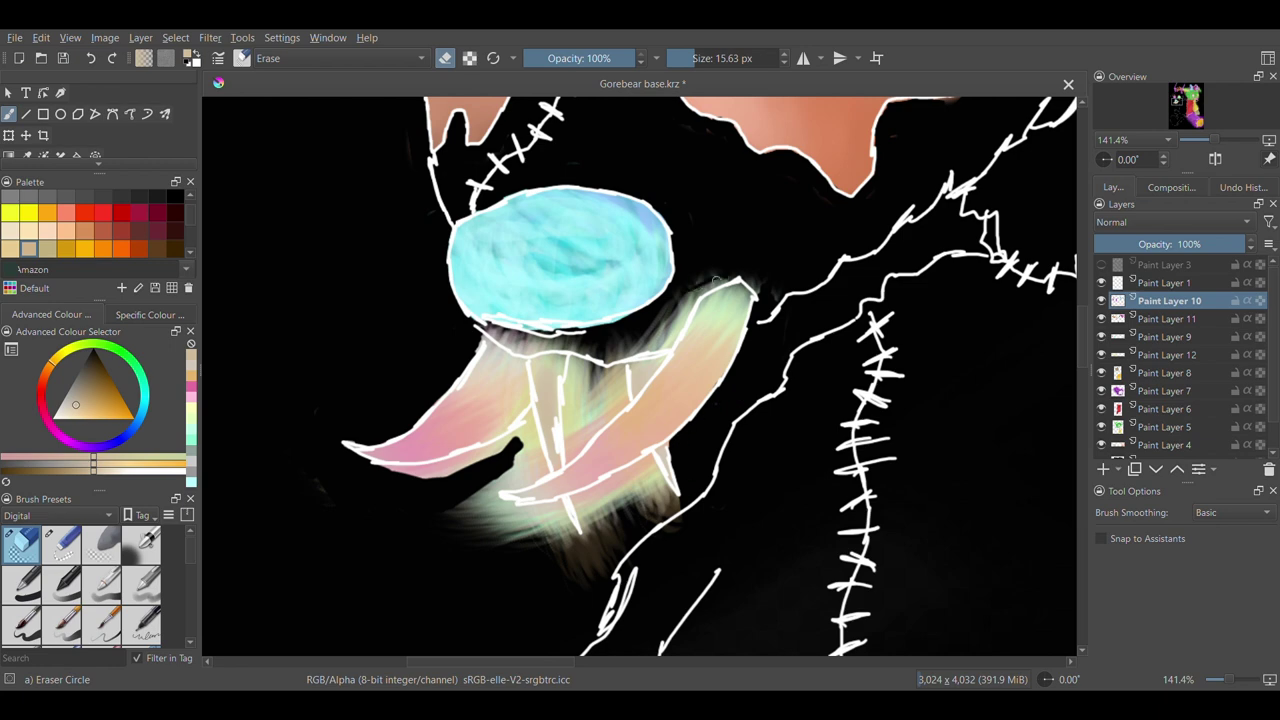
{"action": "mouse_move", "coordinate": [696, 284]}
{"action": "left_mouse_down"}
{"action": "mouse_move", "coordinate": [656, 337]}
{"action": "mouse_move", "coordinate": [622, 353]}
{"action": "left_mouse_up"}
{"action": "left_click_drag", "start_coordinate": [585, 433], "coordinate": [591, 397]}
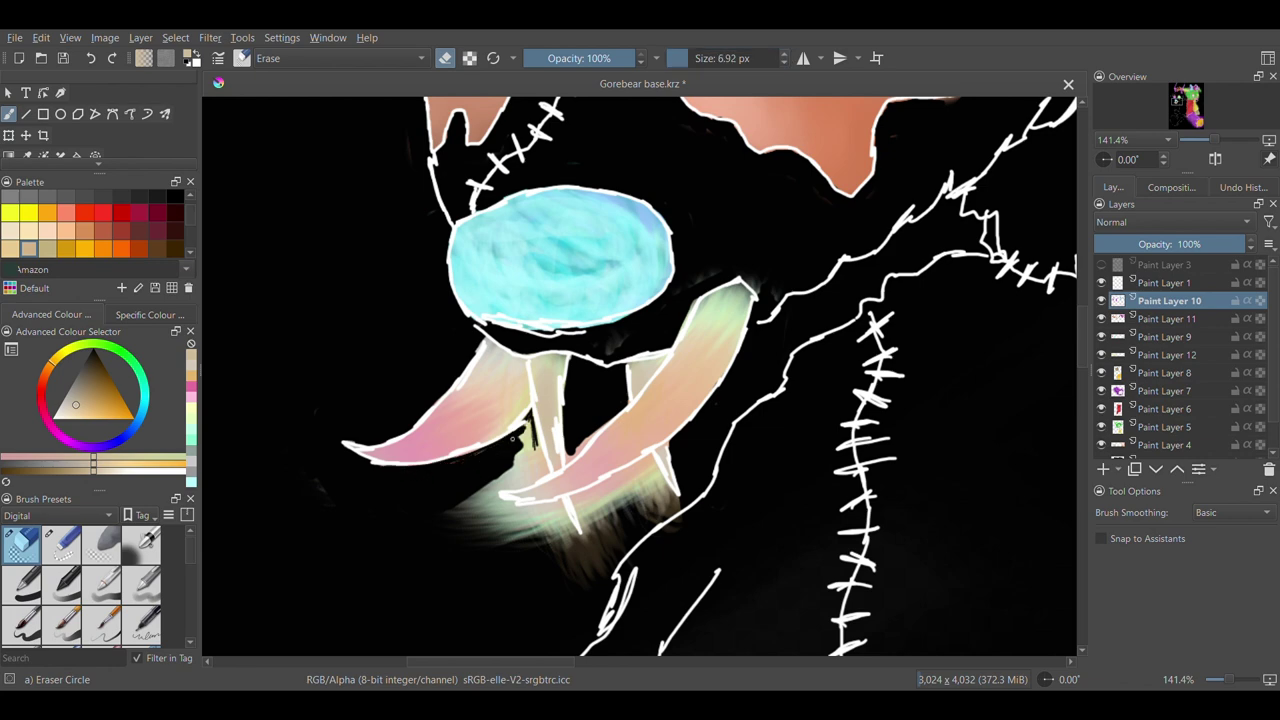
Erase the overspill beneath the right fang and around the small tooth tips, undoing misplaced strokes and hiding Paint Layer 3
{"action": "key", "text": "plus"}
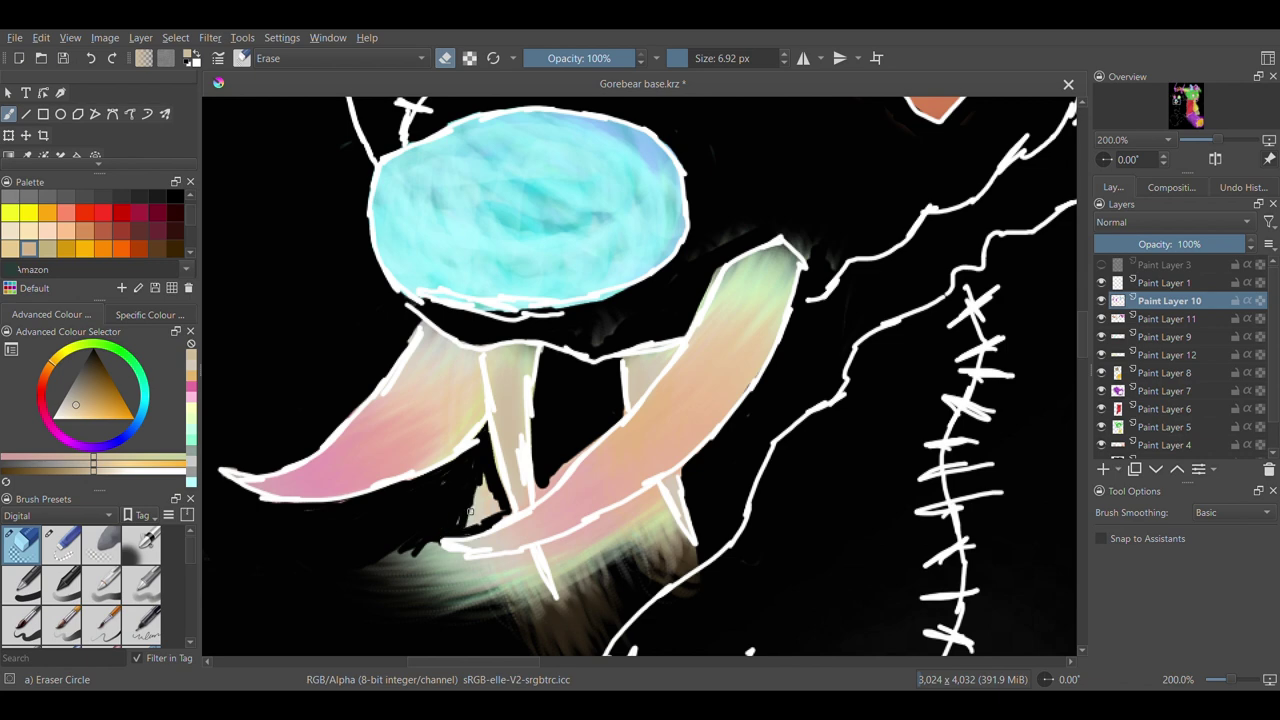
{"action": "mouse_move", "coordinate": [372, 578]}
{"action": "left_mouse_down"}
{"action": "mouse_move", "coordinate": [420, 560]}
{"action": "mouse_move", "coordinate": [460, 570]}
{"action": "mouse_move", "coordinate": [466, 526]}
{"action": "left_mouse_up"}
{"action": "mouse_move", "coordinate": [554, 610]}
{"action": "left_mouse_down"}
{"action": "mouse_move", "coordinate": [515, 609]}
{"action": "mouse_move", "coordinate": [478, 563]}
{"action": "left_mouse_up"}
{"action": "left_click", "coordinate": [91, 58]}
{"action": "left_click", "coordinate": [91, 58]}
{"action": "left_click", "coordinate": [91, 58]}
{"action": "left_click", "coordinate": [91, 58]}
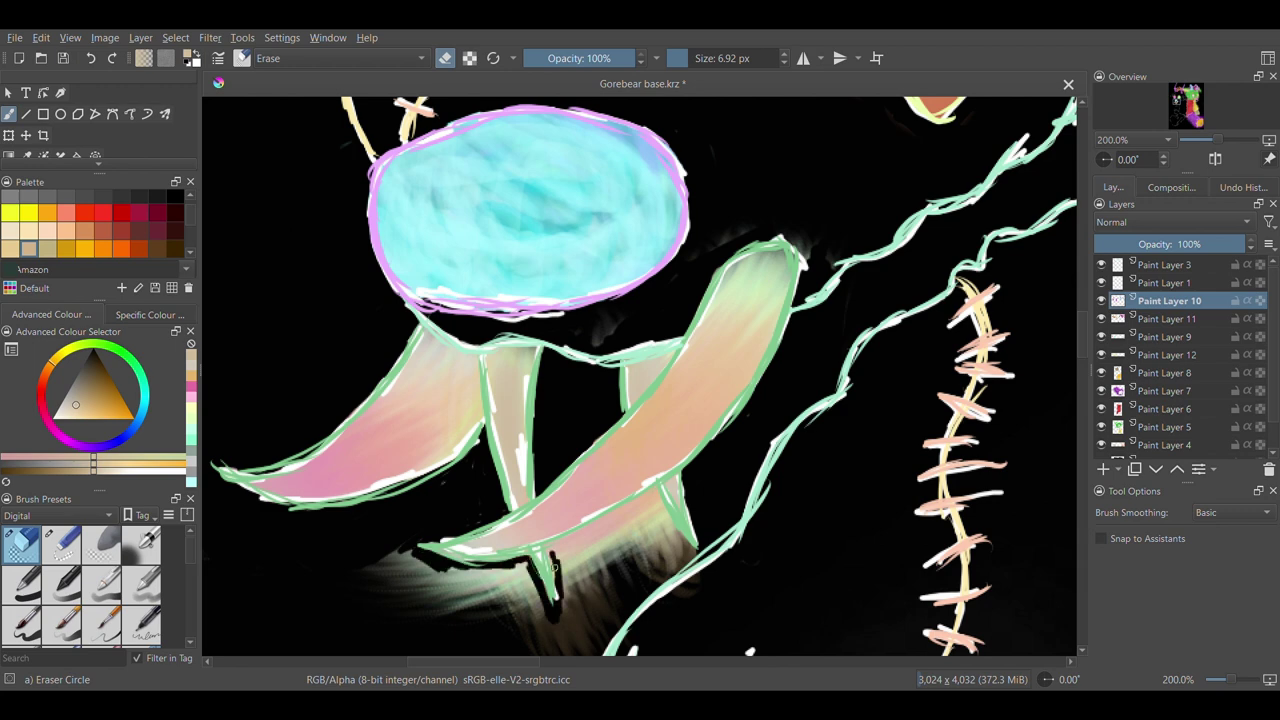
{"action": "left_click_drag", "start_coordinate": [662, 510], "coordinate": [688, 555]}
{"action": "left_click", "coordinate": [1101, 265]}
{"action": "mouse_move", "coordinate": [390, 570]}
{"action": "left_mouse_down"}
{"action": "mouse_move", "coordinate": [423, 564]}
{"action": "mouse_move", "coordinate": [519, 573]}
{"action": "mouse_move", "coordinate": [464, 586]}
{"action": "mouse_move", "coordinate": [596, 591]}
{"action": "mouse_move", "coordinate": [566, 538]}
{"action": "mouse_move", "coordinate": [615, 524]}
{"action": "mouse_move", "coordinate": [612, 574]}
{"action": "mouse_move", "coordinate": [640, 518]}
{"action": "mouse_move", "coordinate": [679, 543]}
{"action": "left_mouse_up"}
On Paint Layer 12, scribble muted teal over the black body's paw using Ink-7 Brush Rough at 100% opacity
{"action": "key", "text": "ctrl+minus"}
{"action": "key", "text": "ctrl+minus"}
{"action": "key", "text": "ctrl+minus"}
{"action": "key", "text": "ctrl+minus"}
{"action": "key", "text": "ctrl+minus"}
{"action": "key", "text": "ctrl+minus"}
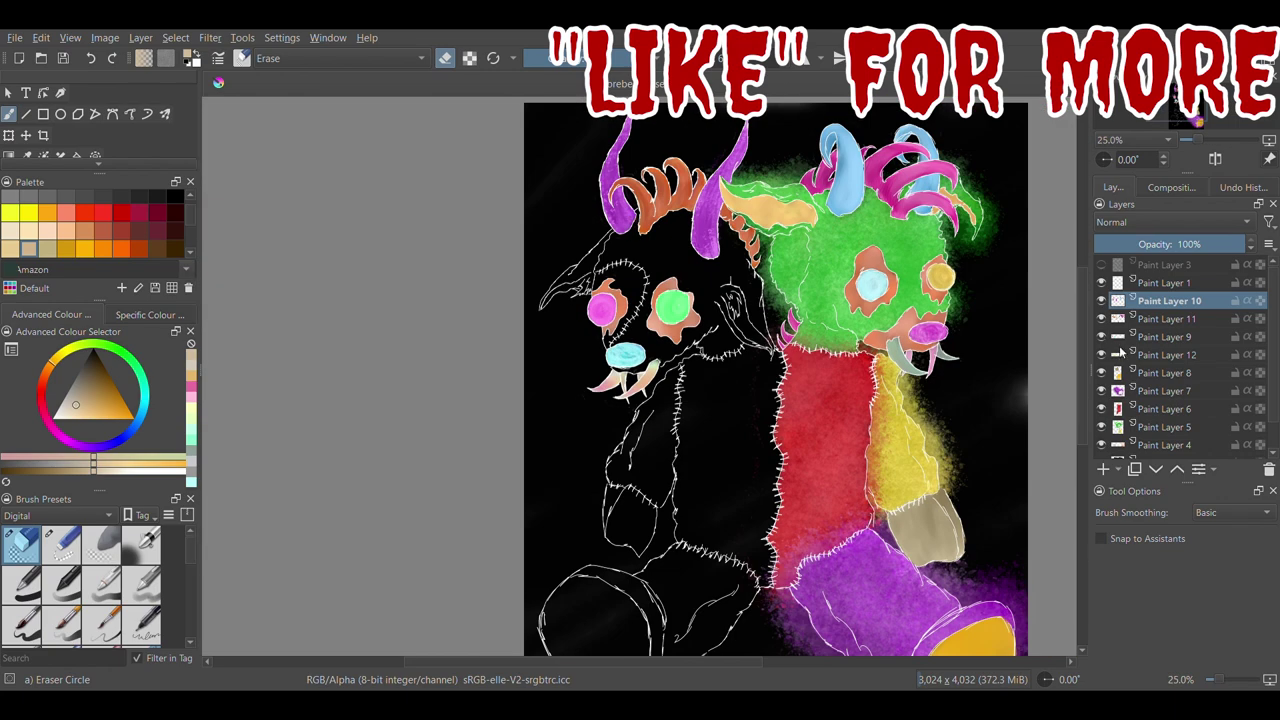
{"action": "left_click", "coordinate": [1097, 358]}
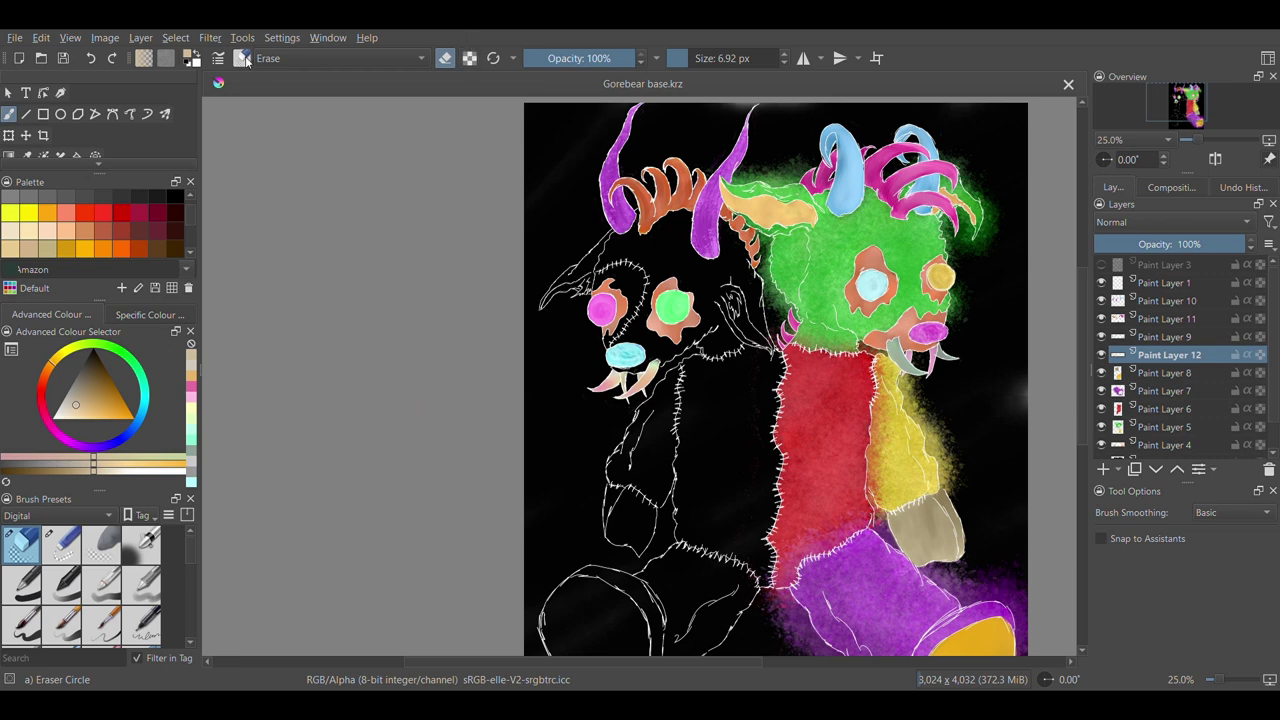
{"action": "key", "text": "slash"}
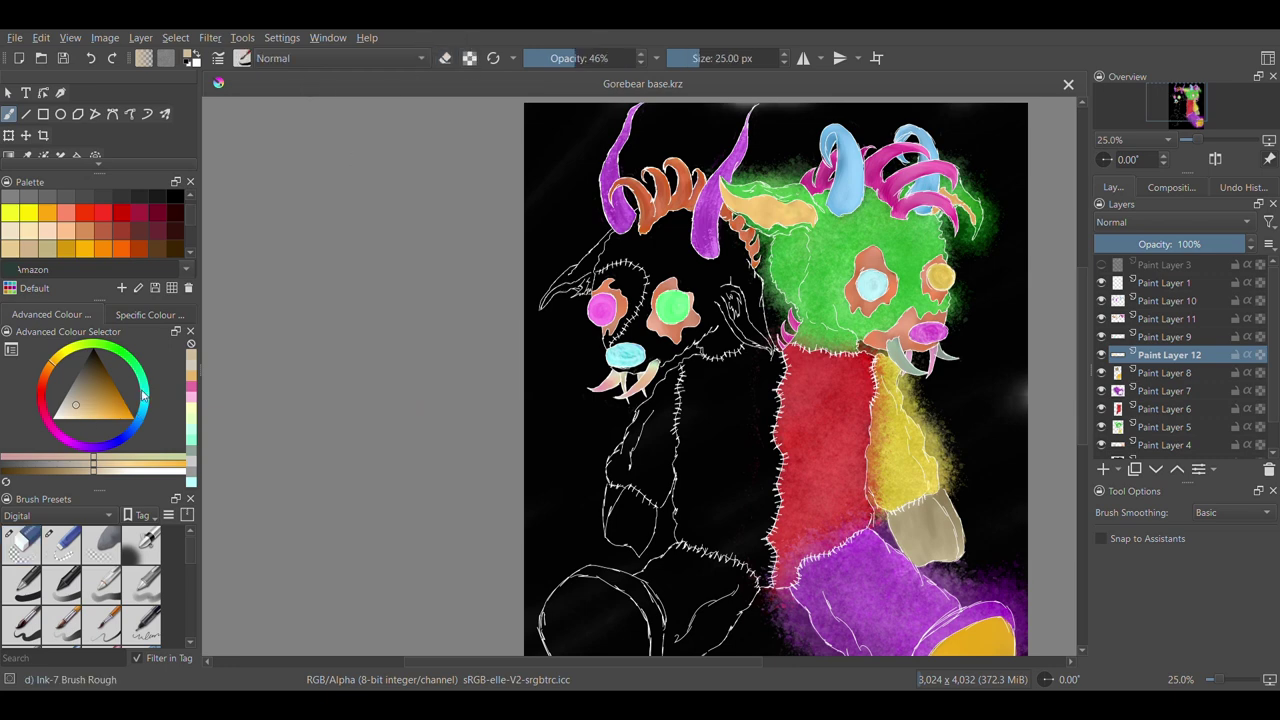
{"action": "left_click", "coordinate": [144, 384]}
{"action": "left_click", "coordinate": [633, 58]}
{"action": "left_click_drag", "start_coordinate": [626, 495], "coordinate": [609, 531]}
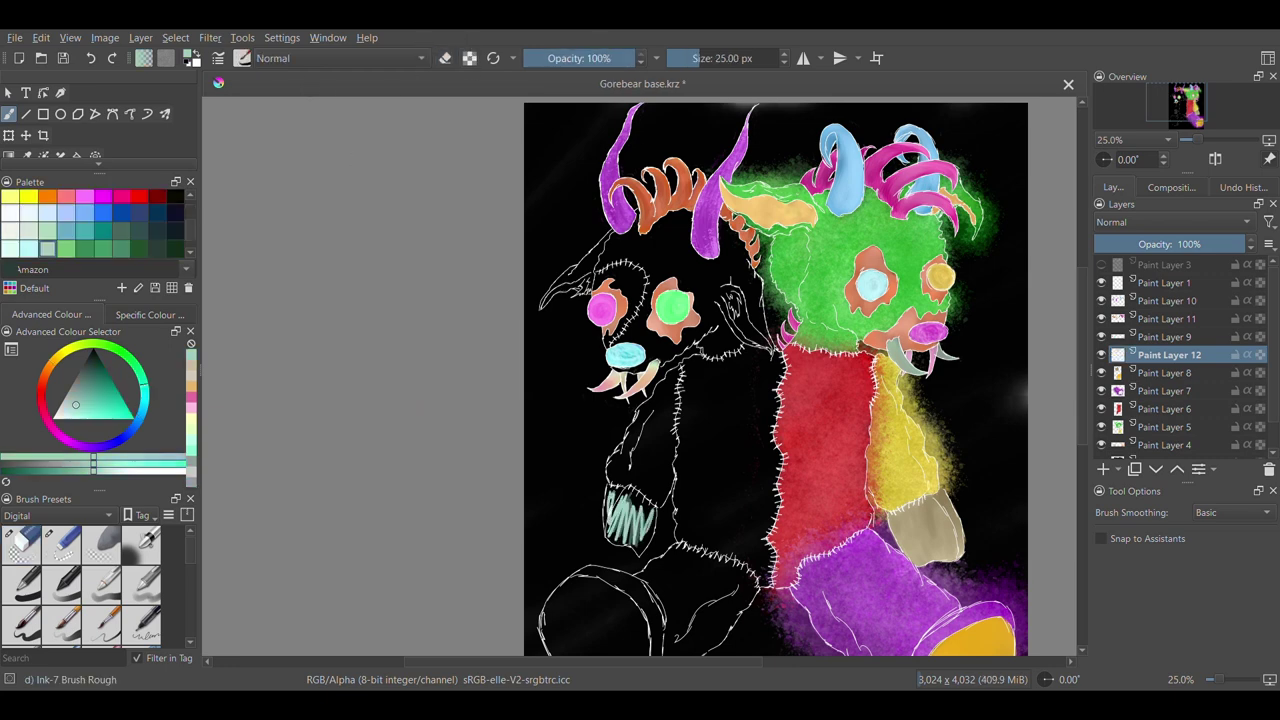
Add pale aqua and vivid turquoise strokes over the teal paw
{"action": "left_click", "coordinate": [81, 387]}
{"action": "left_click", "coordinate": [77, 419]}
{"action": "left_click_drag", "start_coordinate": [625, 505], "coordinate": [610, 537]}
{"action": "left_click", "coordinate": [110, 409]}
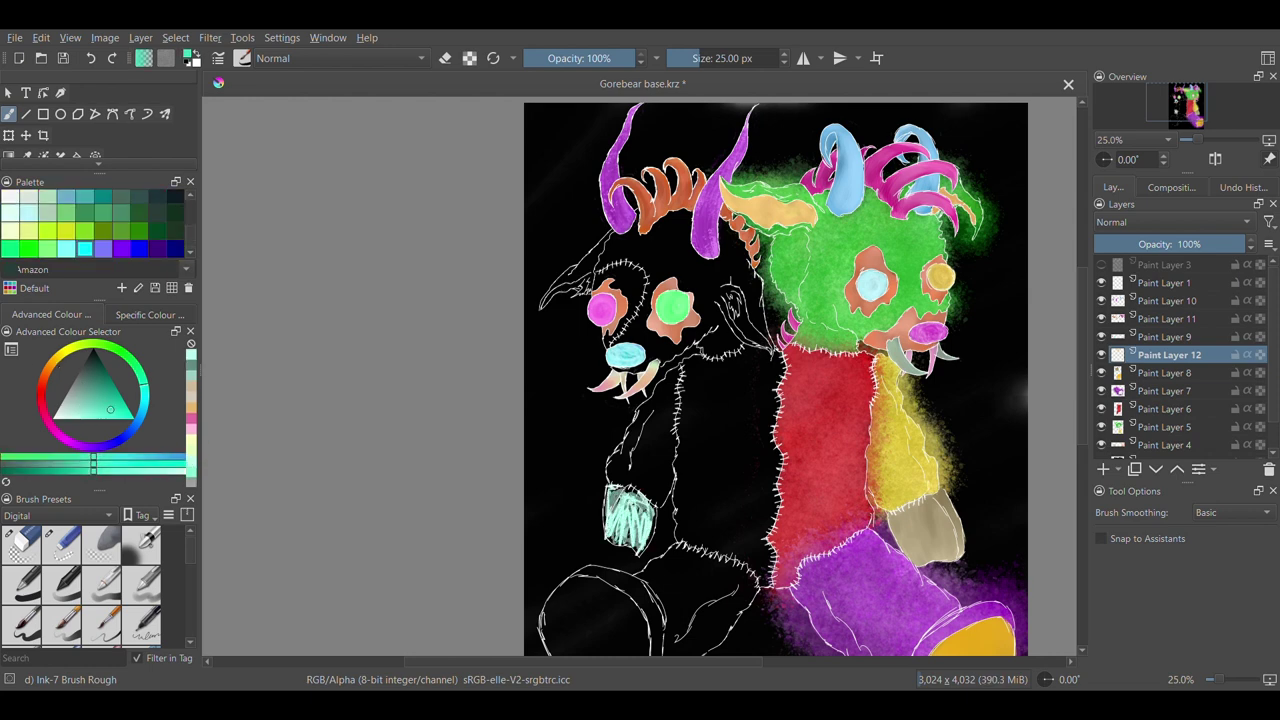
{"action": "left_click_drag", "start_coordinate": [609, 492], "coordinate": [624, 524]}
Fill the paw's edges and gaps with light mint strokes and smooth the colours together using Blender Textured Soft
{"action": "scroll", "coordinate": [638, 500], "scroll_direction": "up", "scroll_amount": 5}
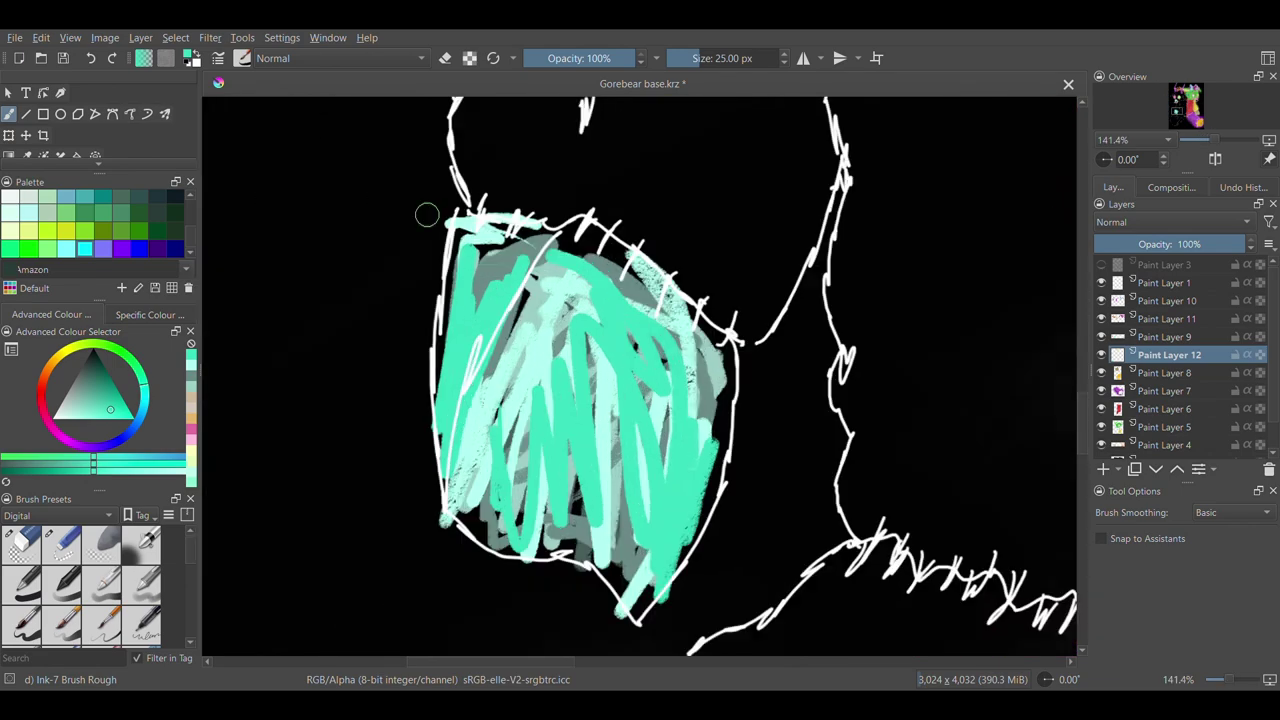
{"action": "left_click", "coordinate": [88, 419]}
{"action": "left_click_drag", "start_coordinate": [462, 246], "coordinate": [443, 415]}
{"action": "left_click_drag", "start_coordinate": [543, 240], "coordinate": [474, 368]}
{"action": "left_click_drag", "start_coordinate": [520, 522], "coordinate": [634, 585]}
{"action": "left_click_drag", "start_coordinate": [708, 358], "coordinate": [636, 592]}
{"action": "left_click_drag", "start_coordinate": [562, 236], "coordinate": [644, 272]}
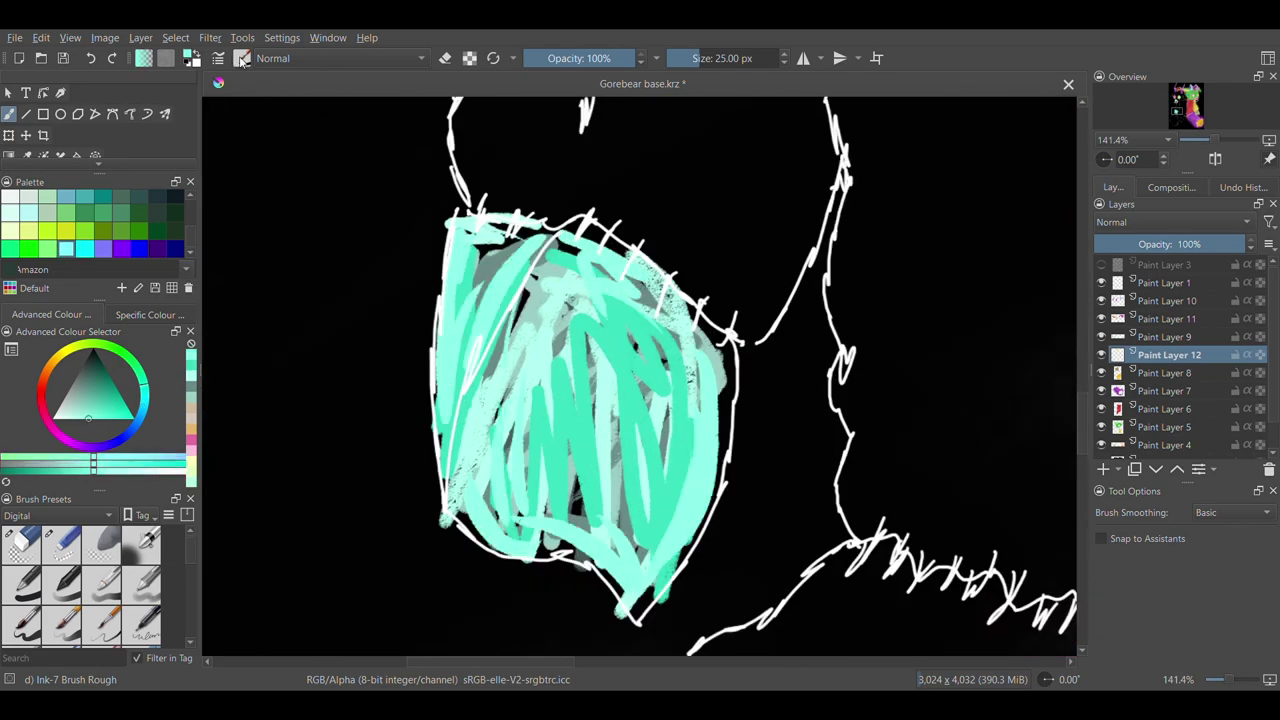
{"action": "key", "text": "slash"}
{"action": "mouse_move", "coordinate": [551, 371]}
{"action": "left_mouse_down"}
{"action": "mouse_move", "coordinate": [620, 423]}
{"action": "mouse_move", "coordinate": [520, 486]}
{"action": "mouse_move", "coordinate": [628, 548]}
{"action": "mouse_move", "coordinate": [508, 286]}
{"action": "mouse_move", "coordinate": [700, 290]}
{"action": "left_mouse_up"}
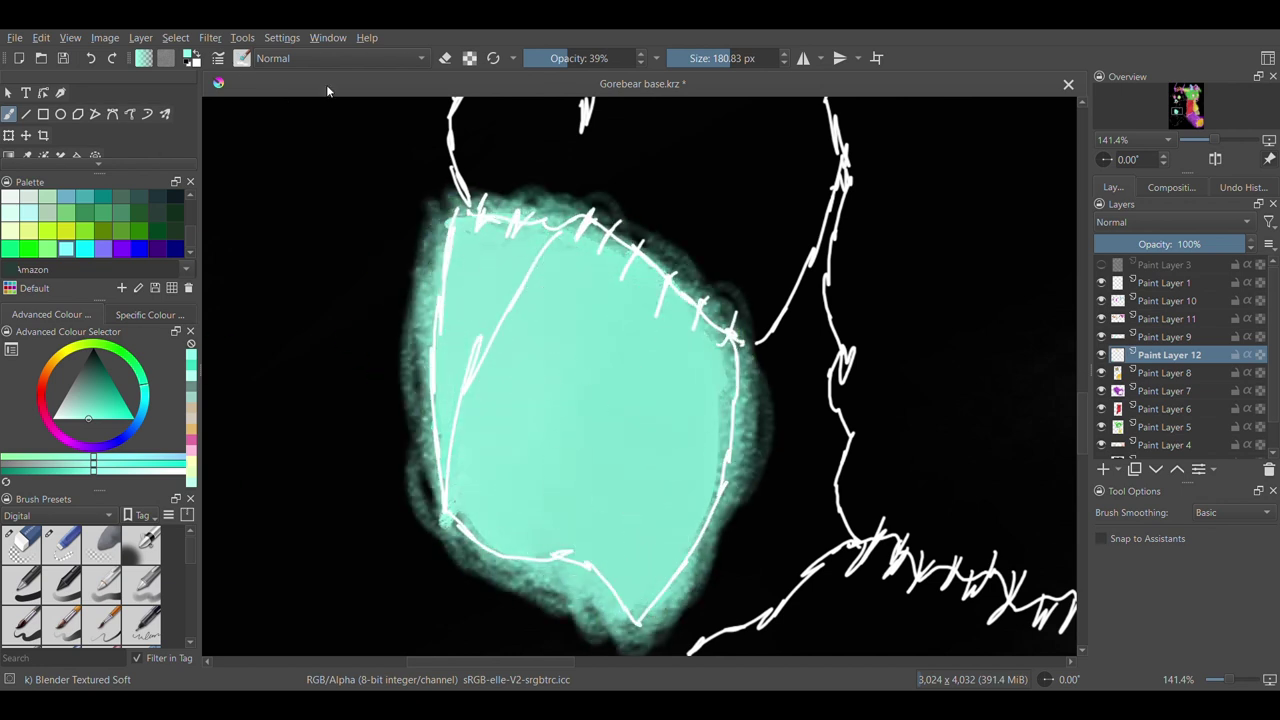
Add darker teal-green strokes across the mint paw on Paint Layer 12 using Ink-7 Brush Rough at 100% opacity and 25 px
{"action": "key", "text": "slash"}
{"action": "left_click", "coordinate": [101, 409]}
{"action": "left_click_drag", "start_coordinate": [512, 250], "coordinate": [477, 330]}
{"action": "left_click_drag", "start_coordinate": [466, 230], "coordinate": [452, 420]}
{"action": "left_click_drag", "start_coordinate": [530, 335], "coordinate": [640, 556]}
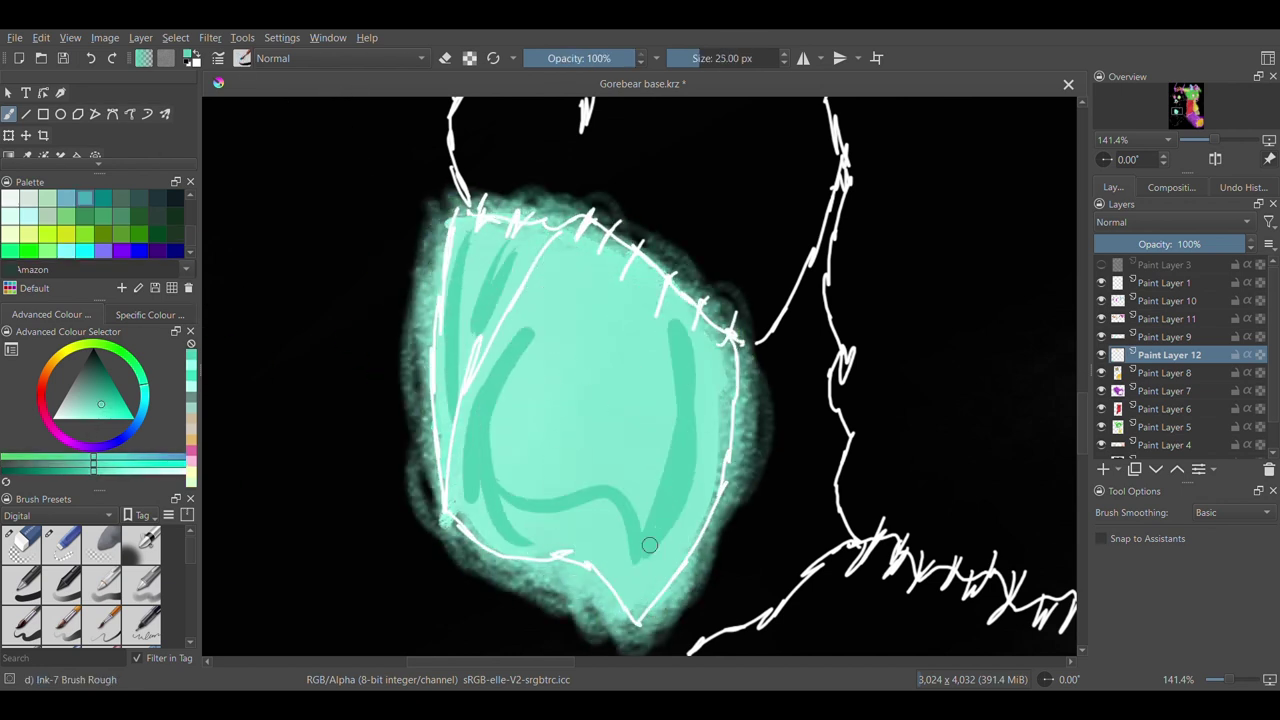
{"action": "left_click_drag", "start_coordinate": [680, 377], "coordinate": [642, 558]}
{"action": "left_click", "coordinate": [104, 387]}
{"action": "left_click_drag", "start_coordinate": [543, 313], "coordinate": [538, 541]}
{"action": "left_click_drag", "start_coordinate": [640, 346], "coordinate": [658, 545]}
{"action": "left_click_drag", "start_coordinate": [586, 294], "coordinate": [525, 494]}
{"action": "left_click", "coordinate": [99, 386]}
{"action": "left_click_drag", "start_coordinate": [470, 228], "coordinate": [445, 458]}
Layer pale mint and deeper teal strokes over the paw, following its sides and lower edge
{"action": "left_click", "coordinate": [29, 216]}
{"action": "left_click_drag", "start_coordinate": [526, 514], "coordinate": [700, 480]}
{"action": "left_click_drag", "start_coordinate": [712, 345], "coordinate": [645, 564]}
{"action": "left_click_drag", "start_coordinate": [562, 292], "coordinate": [545, 518]}
{"action": "left_click", "coordinate": [112, 394]}
{"action": "left_click_drag", "start_coordinate": [502, 248], "coordinate": [443, 400]}
{"action": "left_click_drag", "start_coordinate": [544, 276], "coordinate": [508, 490]}
{"action": "left_click_drag", "start_coordinate": [582, 296], "coordinate": [560, 488]}
{"action": "left_click_drag", "start_coordinate": [618, 328], "coordinate": [560, 532]}
{"action": "left_click_drag", "start_coordinate": [473, 410], "coordinate": [570, 532]}
Blend the paw's teal tones using Wet Textured Soft at 28% opacity and 31.41 px
{"action": "key", "text": "slash"}
{"action": "left_click_drag", "start_coordinate": [506, 256], "coordinate": [468, 362]}
{"action": "mouse_move", "coordinate": [537, 233]}
{"action": "left_mouse_down"}
{"action": "mouse_move", "coordinate": [441, 325]}
{"action": "mouse_move", "coordinate": [475, 246]}
{"action": "mouse_move", "coordinate": [443, 430]}
{"action": "mouse_move", "coordinate": [469, 338]}
{"action": "mouse_move", "coordinate": [465, 486]}
{"action": "mouse_move", "coordinate": [492, 342]}
{"action": "mouse_move", "coordinate": [497, 514]}
{"action": "mouse_move", "coordinate": [546, 326]}
{"action": "mouse_move", "coordinate": [638, 414]}
{"action": "mouse_move", "coordinate": [649, 563]}
{"action": "mouse_move", "coordinate": [704, 364]}
{"action": "mouse_move", "coordinate": [706, 476]}
{"action": "mouse_move", "coordinate": [658, 518]}
{"action": "mouse_move", "coordinate": [617, 320]}
{"action": "mouse_move", "coordinate": [570, 421]}
{"action": "mouse_move", "coordinate": [596, 531]}
{"action": "mouse_move", "coordinate": [535, 541]}
{"action": "mouse_move", "coordinate": [504, 408]}
{"action": "mouse_move", "coordinate": [550, 413]}
{"action": "mouse_move", "coordinate": [620, 346]}
{"action": "mouse_move", "coordinate": [714, 414]}
{"action": "mouse_move", "coordinate": [464, 286]}
{"action": "mouse_move", "coordinate": [483, 236]}
{"action": "mouse_move", "coordinate": [483, 292]}
{"action": "mouse_move", "coordinate": [448, 410]}
{"action": "mouse_move", "coordinate": [481, 523]}
{"action": "mouse_move", "coordinate": [475, 391]}
{"action": "mouse_move", "coordinate": [542, 290]}
{"action": "mouse_move", "coordinate": [601, 337]}
{"action": "mouse_move", "coordinate": [656, 356]}
{"action": "mouse_move", "coordinate": [706, 332]}
{"action": "mouse_move", "coordinate": [681, 456]}
{"action": "mouse_move", "coordinate": [629, 594]}
{"action": "mouse_move", "coordinate": [547, 500]}
{"action": "mouse_move", "coordinate": [507, 367]}
{"action": "mouse_move", "coordinate": [658, 586]}
{"action": "mouse_move", "coordinate": [609, 600]}
{"action": "mouse_move", "coordinate": [567, 454]}
{"action": "mouse_move", "coordinate": [605, 380]}
{"action": "mouse_move", "coordinate": [672, 401]}
{"action": "mouse_move", "coordinate": [525, 255]}
{"action": "left_mouse_up"}
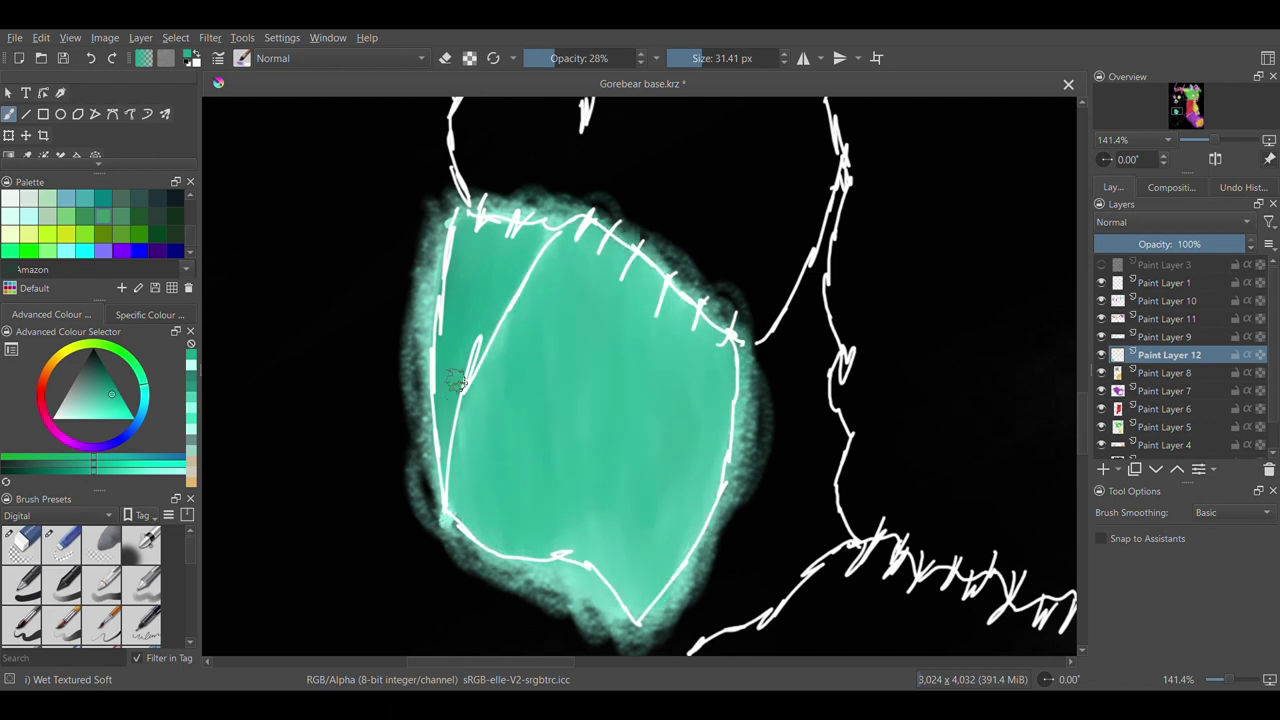
Erase the teal overspill along the paw's left side and stitched upper edge using Eraser Circle at 14.55 px
{"action": "left_click", "coordinate": [21, 544]}
{"action": "left_click", "coordinate": [694, 59]}
{"action": "mouse_move", "coordinate": [430, 200]}
{"action": "left_mouse_down"}
{"action": "mouse_move", "coordinate": [414, 318]}
{"action": "mouse_move", "coordinate": [428, 328]}
{"action": "mouse_move", "coordinate": [440, 519]}
{"action": "left_mouse_up"}
{"action": "left_click_drag", "start_coordinate": [425, 453], "coordinate": [418, 341]}
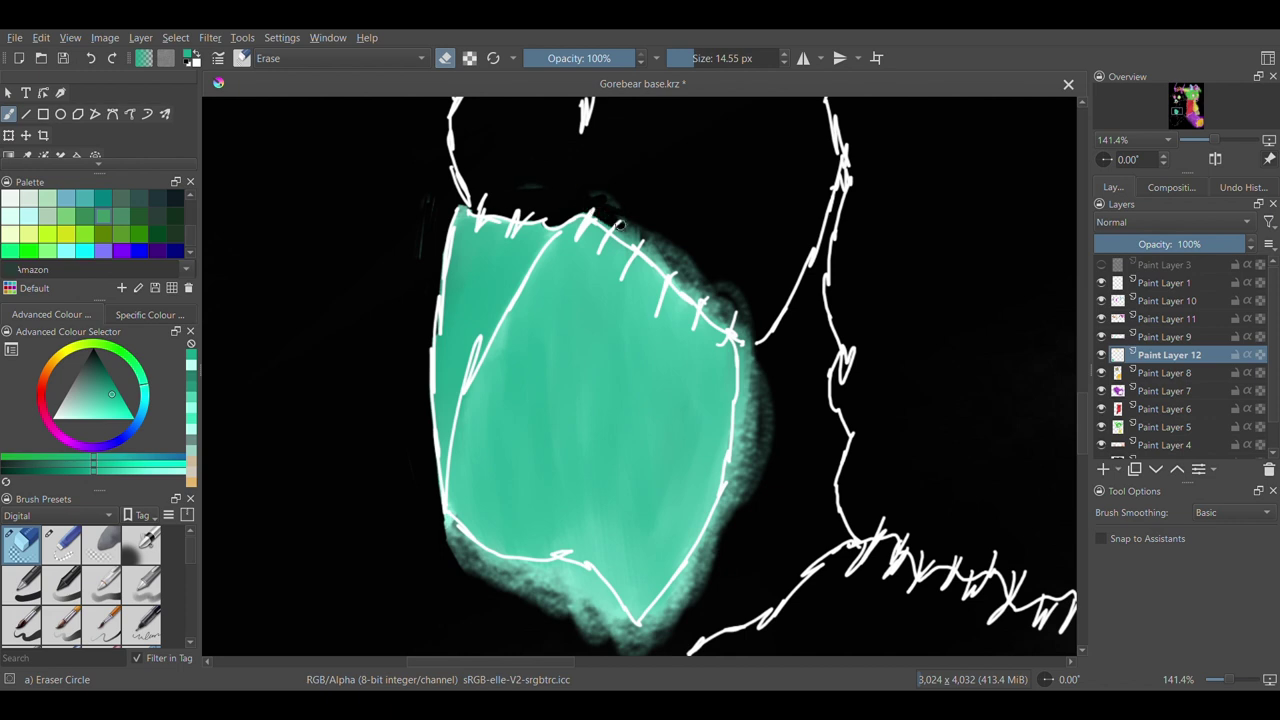
{"action": "left_click_drag", "start_coordinate": [584, 205], "coordinate": [648, 220]}
{"action": "left_click_drag", "start_coordinate": [750, 371], "coordinate": [726, 510]}
{"action": "left_click", "coordinate": [91, 58]}
{"action": "mouse_move", "coordinate": [766, 397]}
{"action": "left_mouse_down"}
{"action": "mouse_move", "coordinate": [754, 480]}
{"action": "mouse_move", "coordinate": [740, 402]}
{"action": "left_mouse_up"}
{"action": "left_click", "coordinate": [91, 58]}
Reduce Eraser Circle to 9.55 px and clear the teal overspill along the paw's right side and lower edge
{"action": "double_click", "coordinate": [784, 64]}
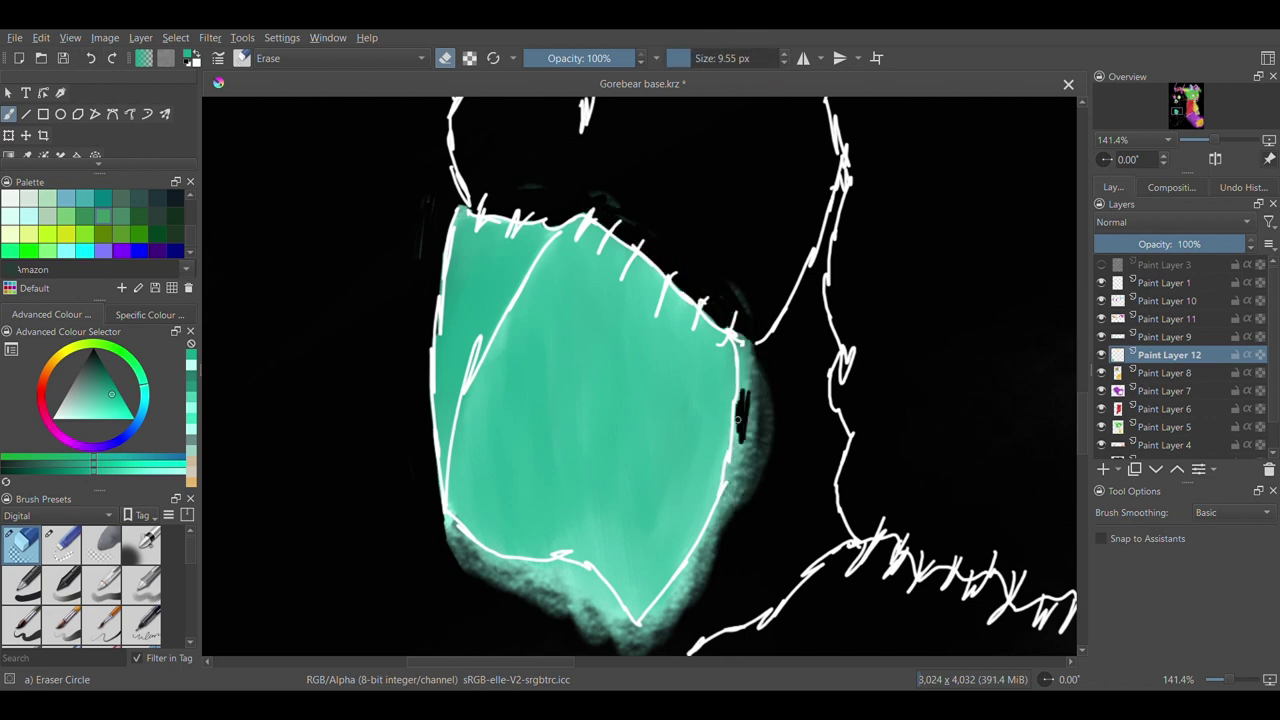
{"action": "left_click_drag", "start_coordinate": [741, 447], "coordinate": [760, 378]}
{"action": "mouse_move", "coordinate": [674, 585]}
{"action": "left_mouse_down"}
{"action": "mouse_move", "coordinate": [632, 640]}
{"action": "mouse_move", "coordinate": [688, 577]}
{"action": "left_mouse_up"}
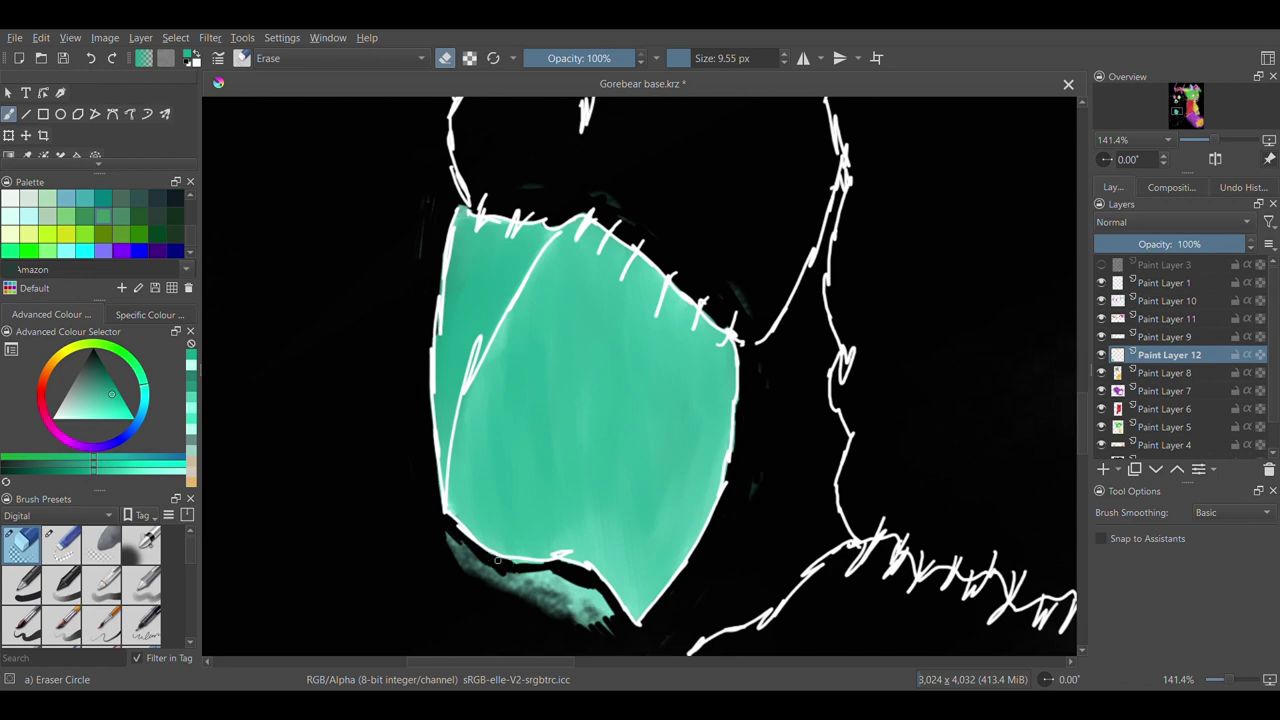
{"action": "scroll", "coordinate": [424, 435], "scroll_direction": "down", "scroll_amount": 2}
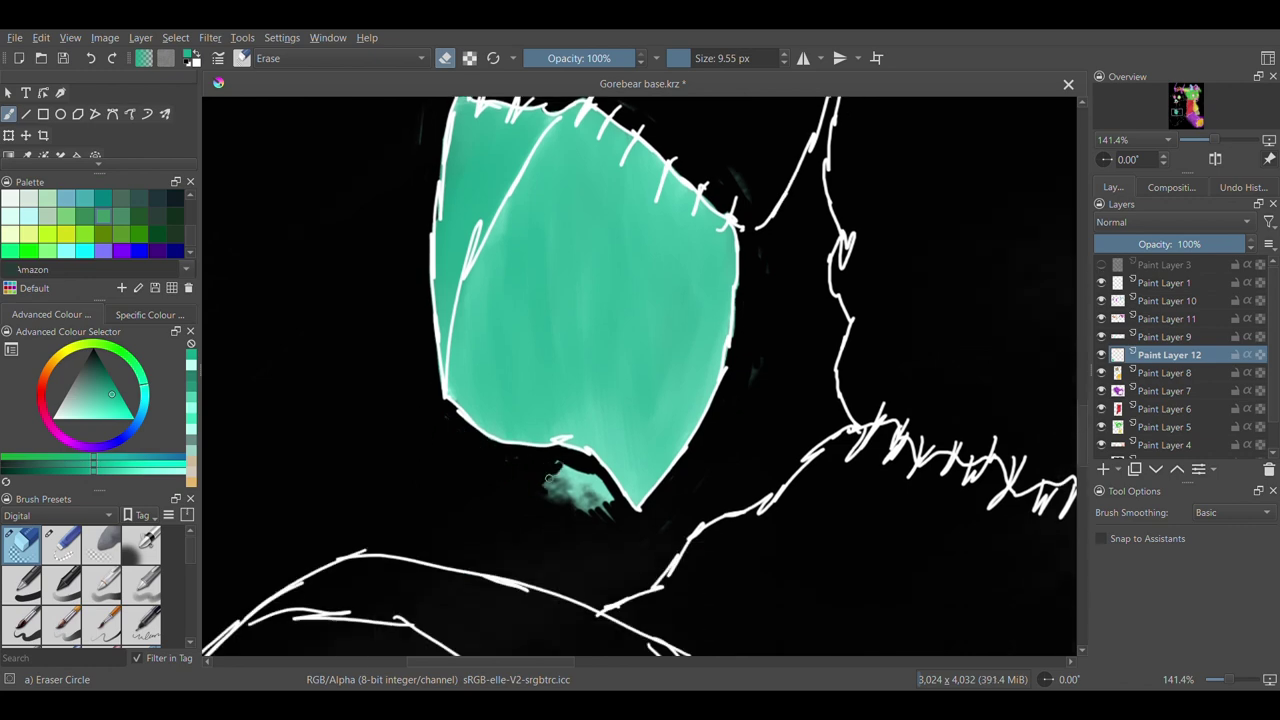
Scribble light green strokes across the black body's foot sole using Ink-7 Brush Rough at 25 px
{"action": "key", "text": "minus"}
{"action": "left_click_drag", "start_coordinate": [1082, 447], "coordinate": [1075, 505]}
{"action": "key", "text": "minus"}
{"action": "key", "text": "e"}
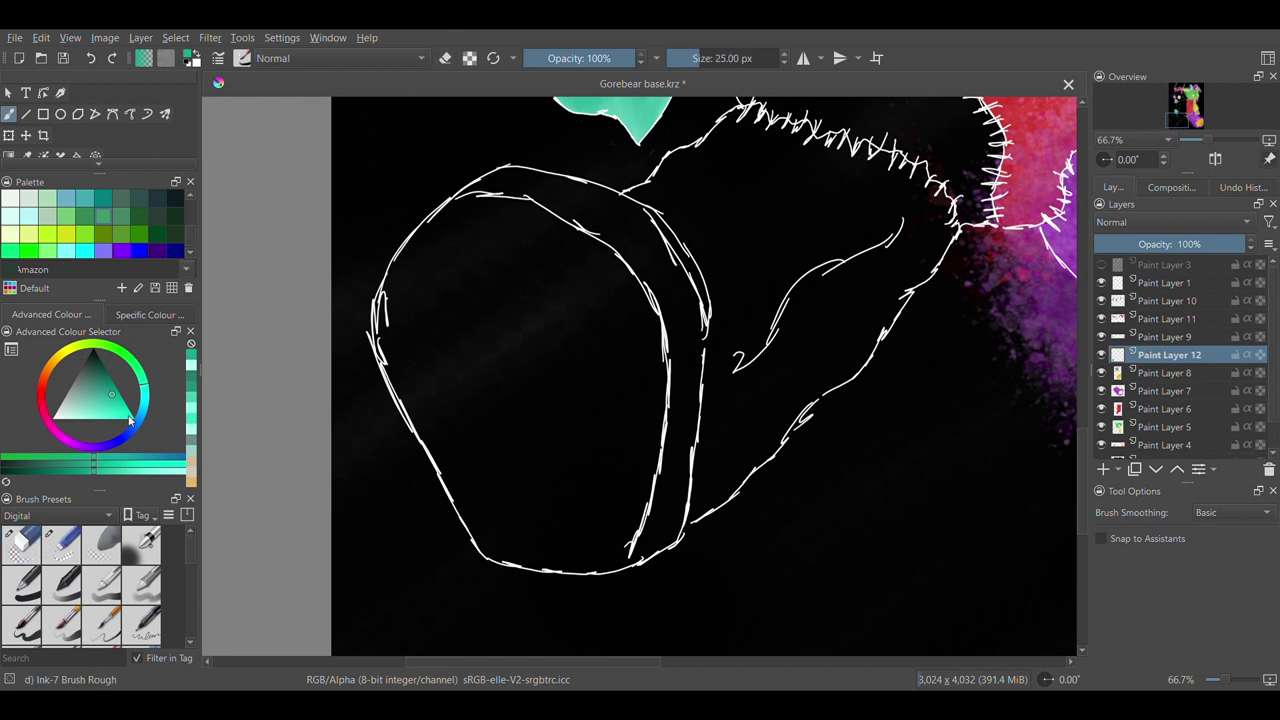
{"action": "left_click_drag", "start_coordinate": [410, 440], "coordinate": [500, 215]}
{"action": "left_click_drag", "start_coordinate": [480, 530], "coordinate": [610, 250]}
{"action": "left_click_drag", "start_coordinate": [400, 300], "coordinate": [625, 340]}
{"action": "mouse_move", "coordinate": [450, 560]}
{"action": "left_mouse_down"}
{"action": "mouse_move", "coordinate": [467, 213]}
{"action": "mouse_move", "coordinate": [548, 525]}
{"action": "left_mouse_up"}
{"action": "left_click", "coordinate": [75, 419]}
{"action": "mouse_move", "coordinate": [455, 212]}
{"action": "left_mouse_down"}
{"action": "mouse_move", "coordinate": [652, 374]}
{"action": "mouse_move", "coordinate": [540, 556]}
{"action": "left_mouse_up"}
{"action": "left_click_drag", "start_coordinate": [540, 556], "coordinate": [392, 335]}
{"action": "left_click_drag", "start_coordinate": [400, 385], "coordinate": [525, 240]}
{"action": "left_click_drag", "start_coordinate": [525, 240], "coordinate": [650, 412]}
{"action": "left_click", "coordinate": [82, 407]}
Layer varied light and darker green strokes over the foot sole to build up its shading
{"action": "mouse_move", "coordinate": [450, 216]}
{"action": "left_mouse_down"}
{"action": "mouse_move", "coordinate": [645, 320]}
{"action": "mouse_move", "coordinate": [608, 564]}
{"action": "left_mouse_up"}
{"action": "left_click", "coordinate": [97, 416]}
{"action": "mouse_move", "coordinate": [586, 241]}
{"action": "left_mouse_down"}
{"action": "mouse_move", "coordinate": [442, 263]}
{"action": "mouse_move", "coordinate": [568, 500]}
{"action": "left_mouse_up"}
{"action": "left_click", "coordinate": [73, 411]}
{"action": "mouse_move", "coordinate": [384, 318]}
{"action": "left_mouse_down"}
{"action": "mouse_move", "coordinate": [582, 296]}
{"action": "mouse_move", "coordinate": [628, 408]}
{"action": "left_mouse_up"}
{"action": "left_click", "coordinate": [95, 384]}
{"action": "mouse_move", "coordinate": [468, 262]}
{"action": "left_mouse_down"}
{"action": "mouse_move", "coordinate": [460, 402]}
{"action": "mouse_move", "coordinate": [466, 224]}
{"action": "mouse_move", "coordinate": [464, 516]}
{"action": "left_mouse_up"}
{"action": "left_click", "coordinate": [104, 376]}
{"action": "left_click_drag", "start_coordinate": [380, 330], "coordinate": [546, 528]}
Blend the foot sole's greens up to its outline using Wet Textured Soft at 28% opacity and 33.22 px
{"action": "right_click", "coordinate": [343, 201]}
{"action": "left_click", "coordinate": [403, 143]}
{"action": "mouse_move", "coordinate": [425, 298]}
{"action": "left_mouse_down"}
{"action": "mouse_move", "coordinate": [442, 440]}
{"action": "mouse_move", "coordinate": [412, 280]}
{"action": "mouse_move", "coordinate": [488, 270]}
{"action": "mouse_move", "coordinate": [533, 350]}
{"action": "left_mouse_up"}
{"action": "left_click_drag", "start_coordinate": [392, 316], "coordinate": [562, 240]}
{"action": "left_click_drag", "start_coordinate": [500, 208], "coordinate": [624, 322]}
{"action": "mouse_move", "coordinate": [446, 430]}
{"action": "left_mouse_down"}
{"action": "mouse_move", "coordinate": [492, 536]}
{"action": "mouse_move", "coordinate": [516, 518]}
{"action": "left_mouse_up"}
{"action": "left_click", "coordinate": [714, 61]}
{"action": "left_click_drag", "start_coordinate": [716, 63], "coordinate": [721, 62]}
{"action": "mouse_move", "coordinate": [508, 318]}
{"action": "left_mouse_down"}
{"action": "mouse_move", "coordinate": [410, 316]}
{"action": "mouse_move", "coordinate": [616, 320]}
{"action": "mouse_move", "coordinate": [594, 543]}
{"action": "mouse_move", "coordinate": [594, 343]}
{"action": "left_mouse_up"}
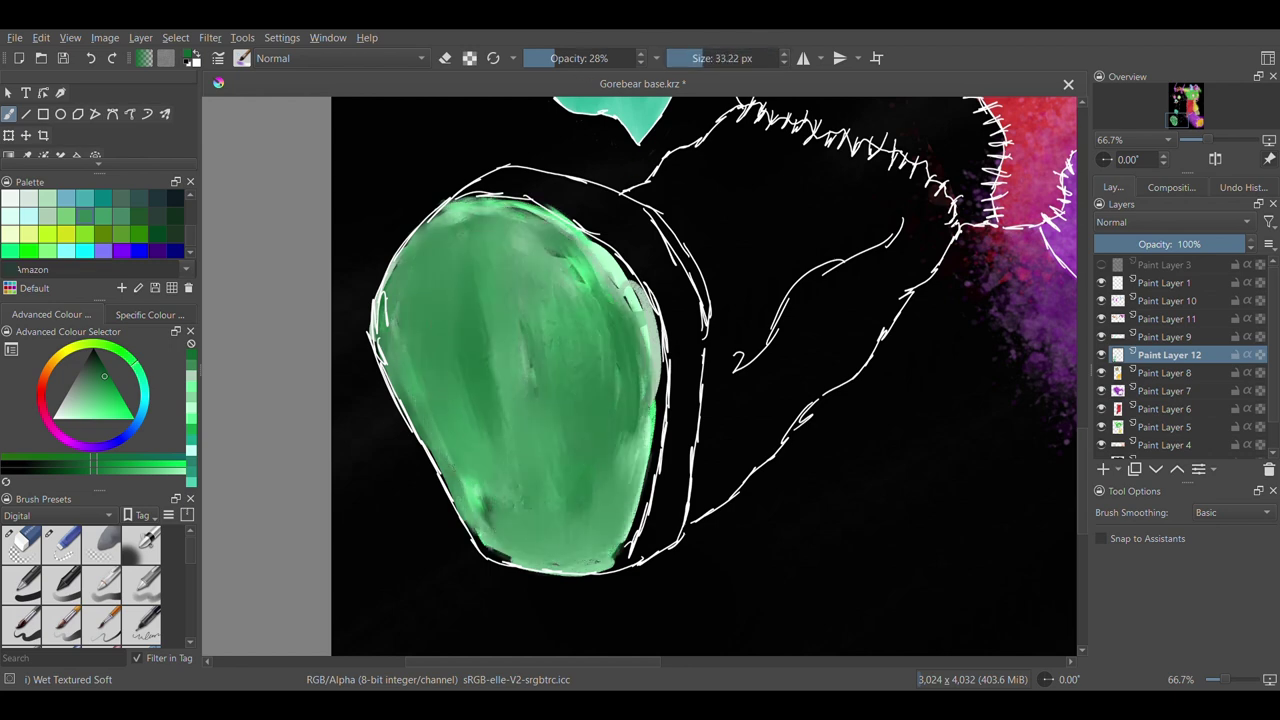
{"action": "left_click_drag", "start_coordinate": [450, 440], "coordinate": [530, 560]}
{"action": "mouse_move", "coordinate": [648, 412]}
{"action": "left_mouse_down"}
{"action": "mouse_move", "coordinate": [632, 540]}
{"action": "mouse_move", "coordinate": [650, 436]}
{"action": "left_mouse_up"}
{"action": "mouse_move", "coordinate": [646, 333]}
{"action": "left_mouse_down"}
{"action": "mouse_move", "coordinate": [605, 255]}
{"action": "mouse_move", "coordinate": [580, 270]}
{"action": "mouse_move", "coordinate": [438, 215]}
{"action": "left_mouse_up"}
{"action": "left_click_drag", "start_coordinate": [514, 202], "coordinate": [516, 238]}
Smooth the whole foot sole with Wet Textured Soft at 48% opacity and 346.52 px
{"action": "left_click", "coordinate": [578, 60]}
{"action": "left_click", "coordinate": [746, 60]}
{"action": "mouse_move", "coordinate": [494, 340]}
{"action": "left_mouse_down"}
{"action": "mouse_move", "coordinate": [478, 500]}
{"action": "mouse_move", "coordinate": [515, 256]}
{"action": "left_mouse_up"}
{"action": "mouse_move", "coordinate": [557, 205]}
{"action": "left_mouse_down"}
{"action": "mouse_move", "coordinate": [610, 555]}
{"action": "mouse_move", "coordinate": [633, 418]}
{"action": "left_mouse_up"}
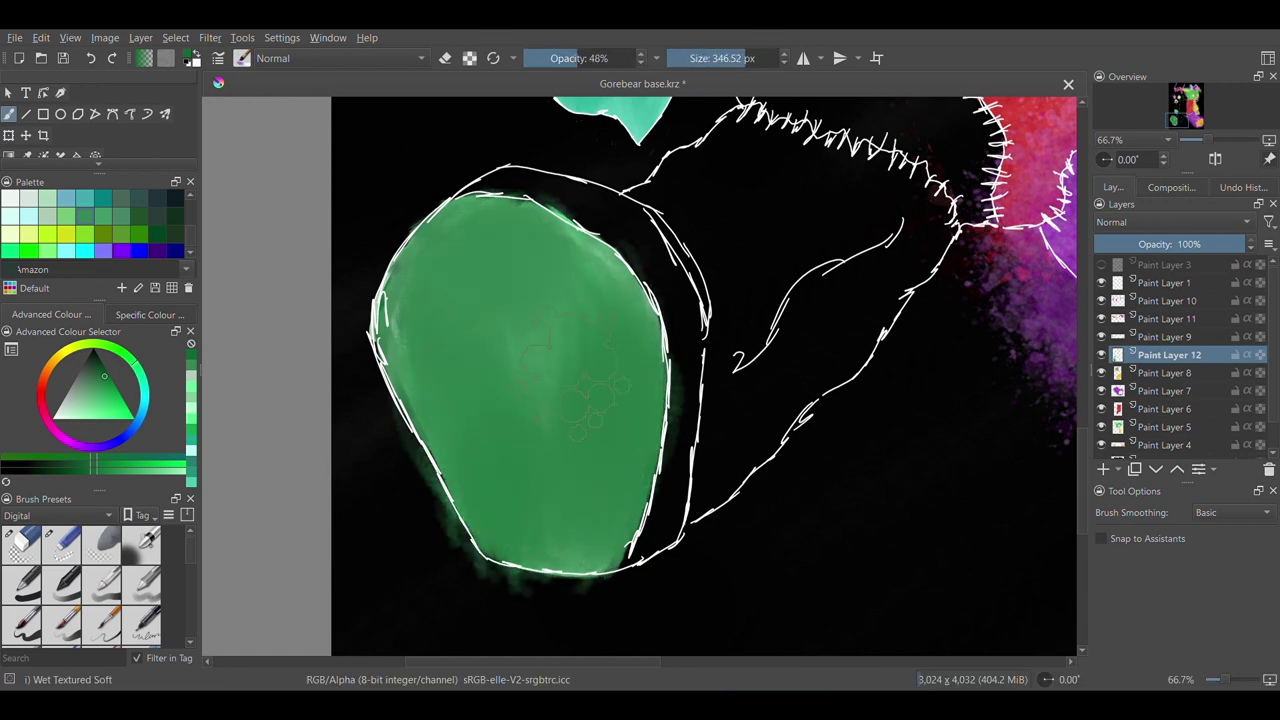
Even out the sole with a brighter palette green and erase the overspill around it using Eraser Circle at 60.64 px
{"action": "left_click", "coordinate": [66, 216]}
{"action": "mouse_move", "coordinate": [500, 350]}
{"action": "left_mouse_down"}
{"action": "mouse_move", "coordinate": [500, 388]}
{"action": "mouse_move", "coordinate": [590, 540]}
{"action": "mouse_move", "coordinate": [485, 525]}
{"action": "mouse_move", "coordinate": [595, 535]}
{"action": "left_mouse_up"}
{"action": "left_click", "coordinate": [21, 545]}
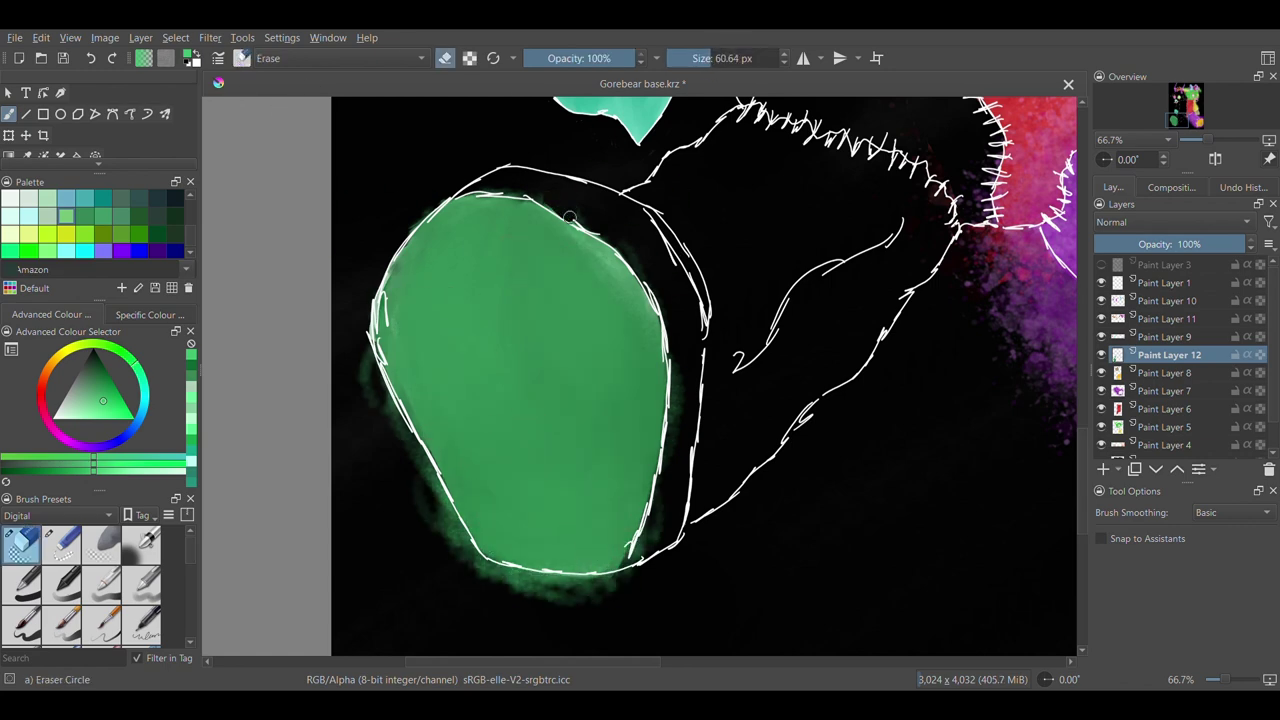
{"action": "left_click_drag", "start_coordinate": [431, 529], "coordinate": [433, 527]}
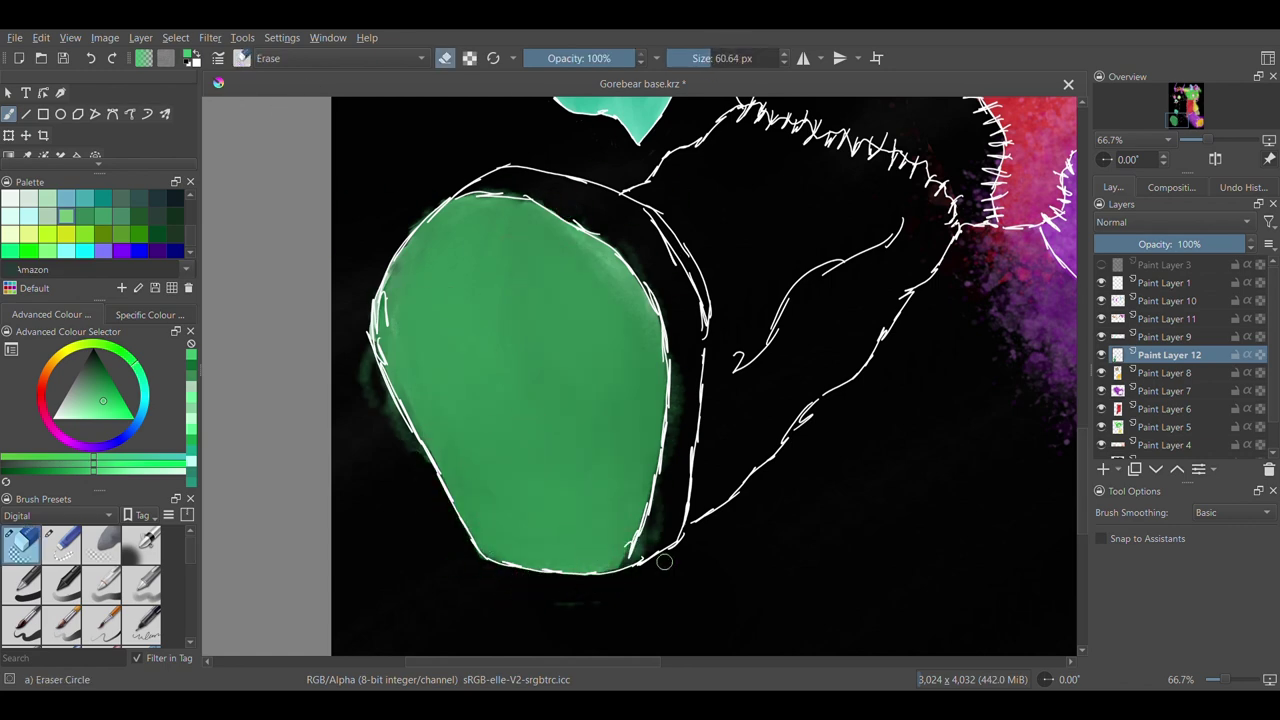
Check which parts Paint Layers 5 and 6 hold, and add a new paint layer directly below Paint Layer 5
{"action": "key", "text": "ctrl+minus"}
{"action": "key", "text": "ctrl+minus"}
{"action": "key", "text": "ctrl+minus"}
{"action": "key", "text": "ctrl+minus"}
{"action": "left_click_drag", "start_coordinate": [1083, 364], "coordinate": [1086, 318]}
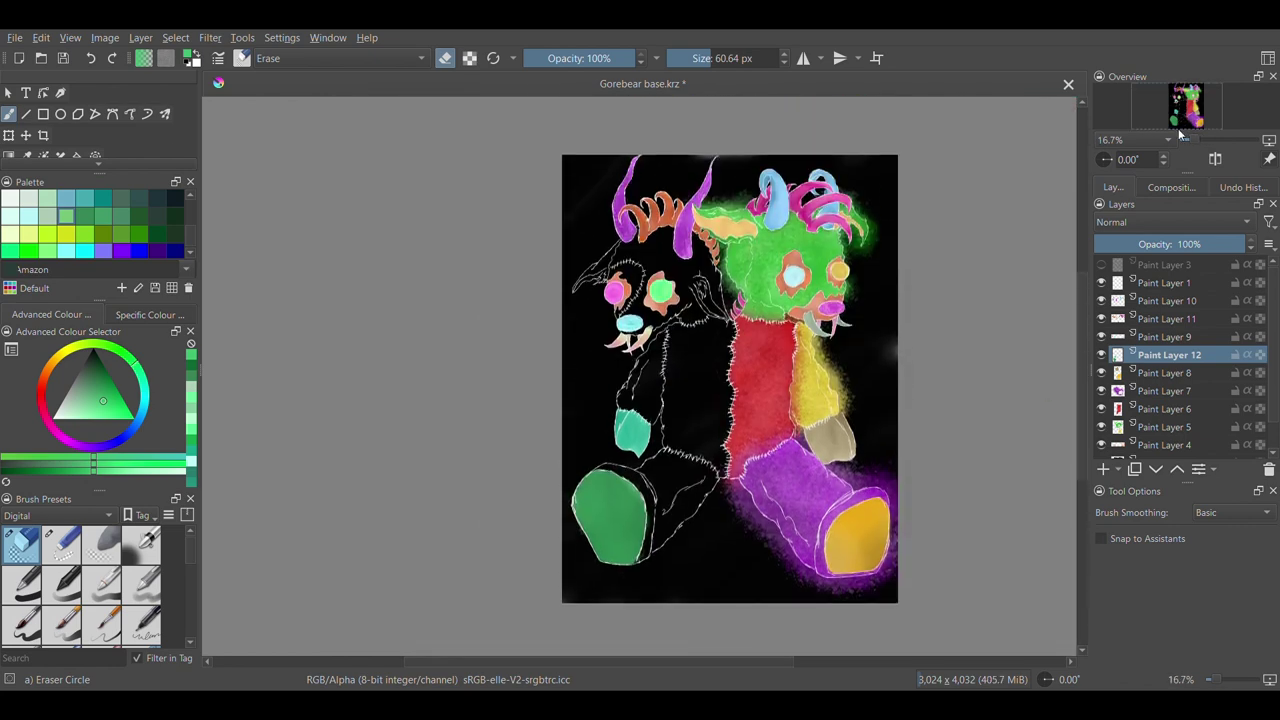
{"action": "left_click_drag", "start_coordinate": [1275, 304], "coordinate": [1275, 340]}
{"action": "left_click", "coordinate": [1102, 413]}
{"action": "left_click", "coordinate": [1102, 413]}
{"action": "left_click", "coordinate": [1102, 396]}
{"action": "left_click", "coordinate": [1102, 396]}
{"action": "left_click", "coordinate": [1152, 397]}
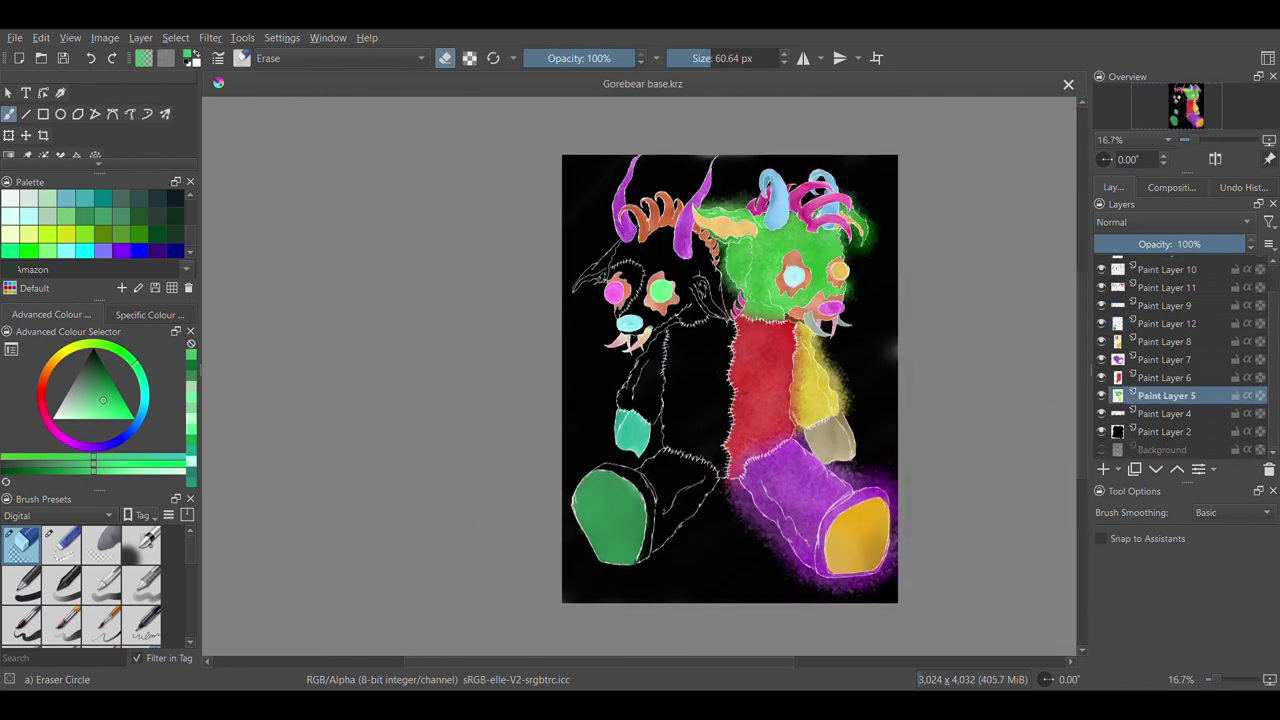
{"action": "left_click", "coordinate": [1103, 469]}
{"action": "left_click", "coordinate": [1156, 469]}
Splatter pale peach and tan texture over the black body's torso using Texture Splat at 100% opacity, starting at 135 px
{"action": "key", "text": "slash"}
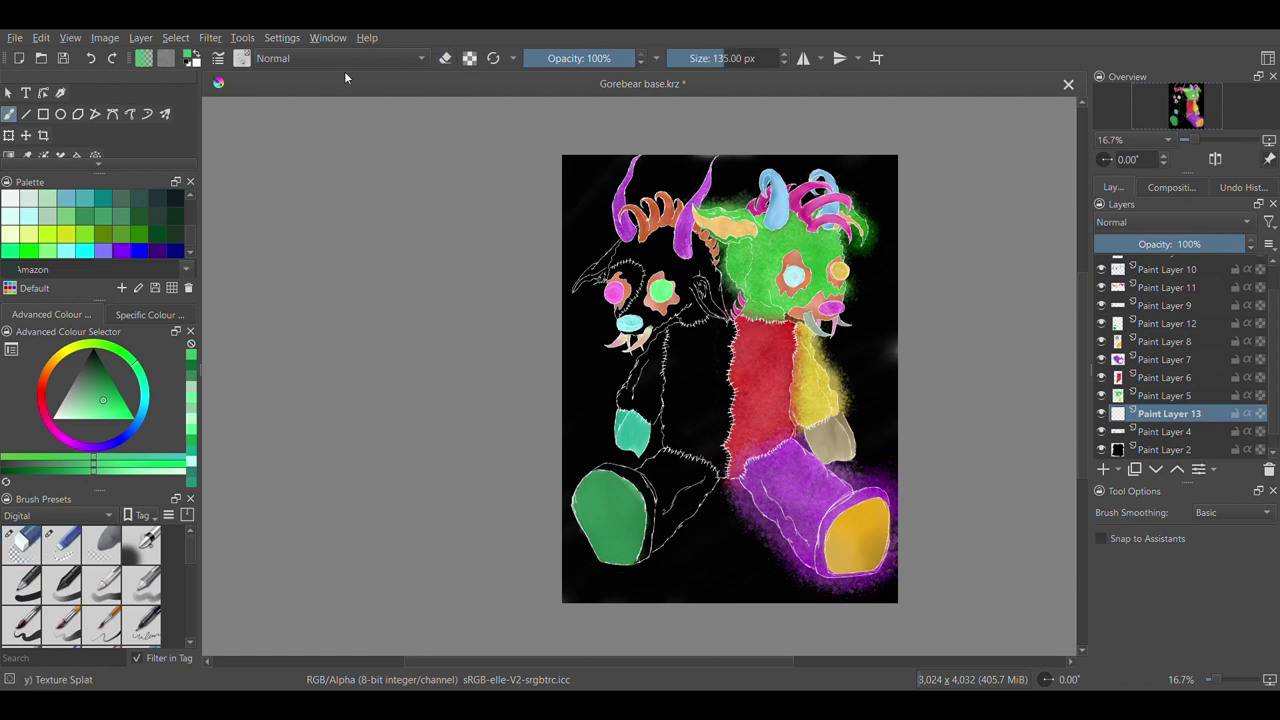
{"action": "left_click", "coordinate": [191, 59]}
{"action": "scroll", "coordinate": [48, 216], "scroll_direction": "up", "scroll_amount": 1}
{"action": "left_click", "coordinate": [48, 199]}
{"action": "mouse_move", "coordinate": [681, 368]}
{"action": "left_mouse_down"}
{"action": "mouse_move", "coordinate": [708, 420]}
{"action": "mouse_move", "coordinate": [673, 346]}
{"action": "mouse_move", "coordinate": [718, 416]}
{"action": "left_mouse_up"}
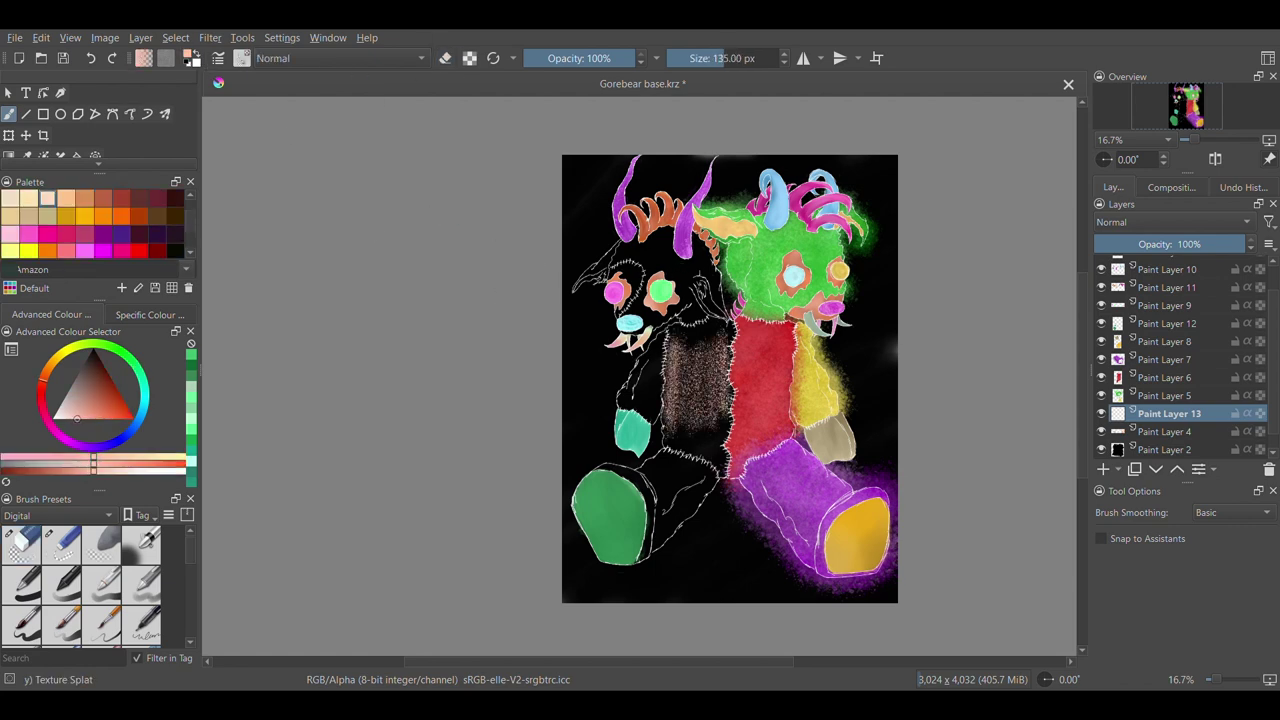
{"action": "left_click_drag", "start_coordinate": [680, 360], "coordinate": [710, 328]}
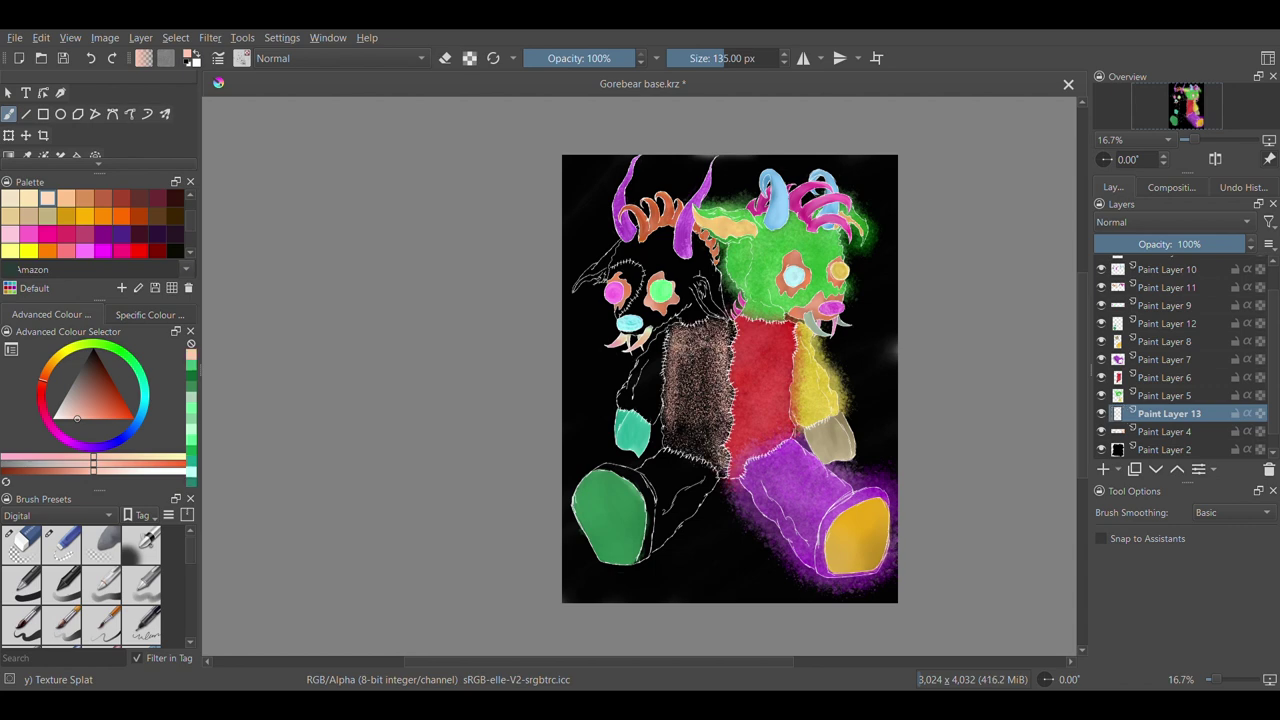
{"action": "left_click_drag", "start_coordinate": [696, 455], "coordinate": [694, 342]}
{"action": "key", "text": "plus"}
{"action": "mouse_move", "coordinate": [740, 281]}
{"action": "left_mouse_down"}
{"action": "mouse_move", "coordinate": [786, 322]}
{"action": "mouse_move", "coordinate": [696, 470]}
{"action": "mouse_move", "coordinate": [796, 572]}
{"action": "mouse_move", "coordinate": [813, 430]}
{"action": "mouse_move", "coordinate": [765, 385]}
{"action": "mouse_move", "coordinate": [768, 490]}
{"action": "mouse_move", "coordinate": [735, 485]}
{"action": "left_mouse_up"}
{"action": "left_click", "coordinate": [85, 198]}
{"action": "mouse_move", "coordinate": [755, 300]}
{"action": "left_mouse_down"}
{"action": "mouse_move", "coordinate": [782, 530]}
{"action": "mouse_move", "coordinate": [712, 410]}
{"action": "mouse_move", "coordinate": [757, 390]}
{"action": "left_mouse_up"}
Build up soft light and darker peach splats across the torso using Texture Large Splat, adjusting its opacity and size
{"action": "key", "text": "slash"}
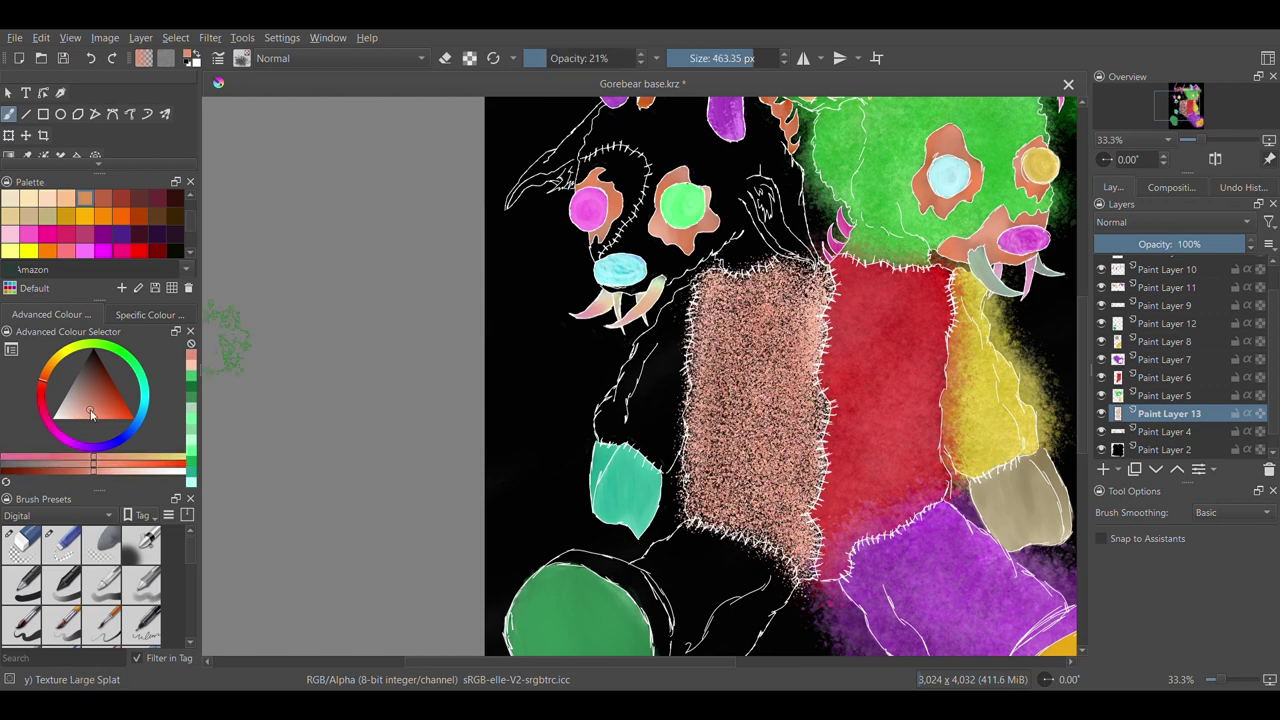
{"action": "left_click", "coordinate": [70, 414]}
{"action": "mouse_move", "coordinate": [732, 330]}
{"action": "left_mouse_down"}
{"action": "mouse_move", "coordinate": [757, 349]}
{"action": "mouse_move", "coordinate": [749, 280]}
{"action": "mouse_move", "coordinate": [725, 480]}
{"action": "left_mouse_up"}
{"action": "left_click", "coordinate": [571, 58]}
{"action": "left_click", "coordinate": [725, 58]}
{"action": "mouse_move", "coordinate": [702, 405]}
{"action": "left_mouse_down"}
{"action": "mouse_move", "coordinate": [769, 446]}
{"action": "mouse_move", "coordinate": [715, 320]}
{"action": "left_mouse_up"}
{"action": "left_click", "coordinate": [60, 471]}
{"action": "mouse_move", "coordinate": [704, 450]}
{"action": "left_mouse_down"}
{"action": "mouse_move", "coordinate": [708, 508]}
{"action": "mouse_move", "coordinate": [806, 379]}
{"action": "mouse_move", "coordinate": [712, 288]}
{"action": "mouse_move", "coordinate": [797, 548]}
{"action": "left_mouse_up"}
{"action": "left_click", "coordinate": [60, 471]}
{"action": "mouse_move", "coordinate": [710, 480]}
{"action": "left_mouse_down"}
{"action": "mouse_move", "coordinate": [797, 386]}
{"action": "mouse_move", "coordinate": [798, 530]}
{"action": "left_mouse_up"}
Cover the torso with further salmon and pale pink splats, adjusting the brush size and opacity
{"action": "left_click", "coordinate": [91, 419]}
{"action": "left_click", "coordinate": [748, 58]}
{"action": "mouse_move", "coordinate": [764, 357]}
{"action": "left_mouse_down"}
{"action": "mouse_move", "coordinate": [742, 346]}
{"action": "mouse_move", "coordinate": [804, 458]}
{"action": "left_mouse_up"}
{"action": "left_click", "coordinate": [72, 419]}
{"action": "left_click", "coordinate": [557, 58]}
{"action": "mouse_move", "coordinate": [719, 319]}
{"action": "left_mouse_down"}
{"action": "mouse_move", "coordinate": [805, 499]}
{"action": "mouse_move", "coordinate": [782, 575]}
{"action": "left_mouse_up"}
Add very pale pink speckles over the torso using Texture Splat at 100% opacity and 204.64 px
{"action": "left_click", "coordinate": [242, 58]}
{"action": "left_click", "coordinate": [291, 126]}
{"action": "left_click", "coordinate": [61, 414]}
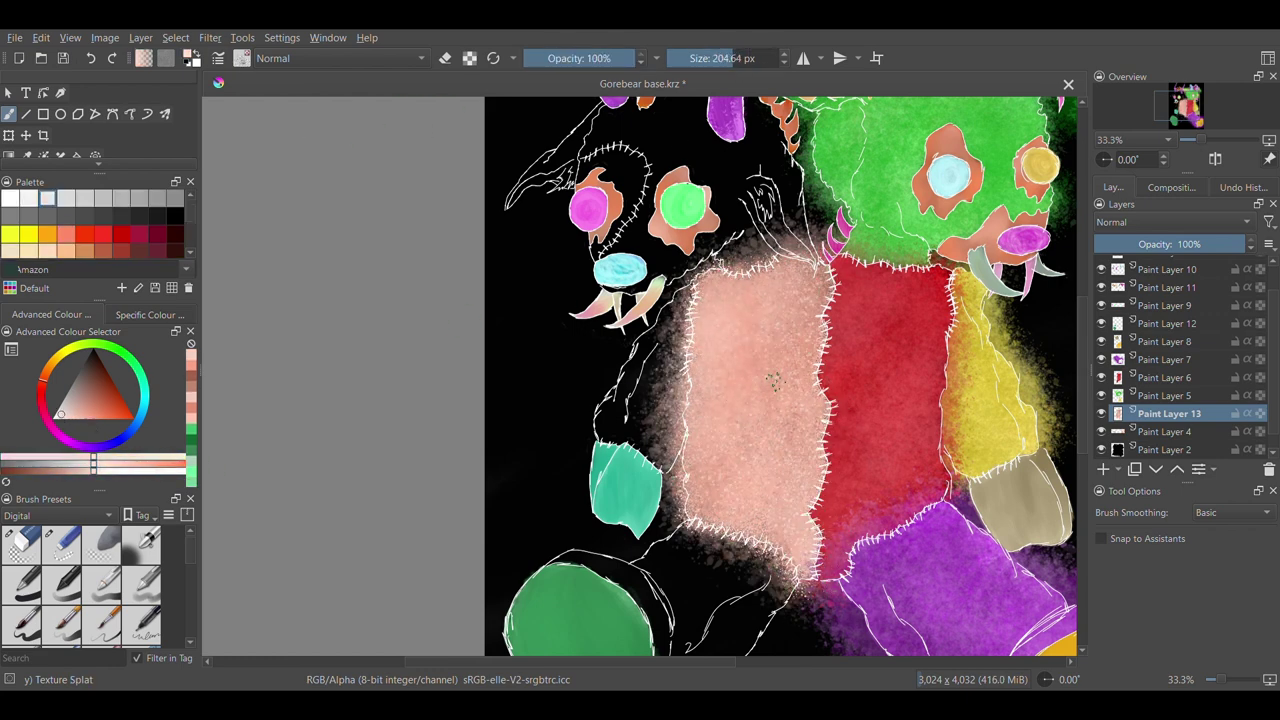
{"action": "left_click_drag", "start_coordinate": [798, 343], "coordinate": [713, 425]}
Speckle the torso with red and salmon texture using Texture Splat at 45% opacity and 204.64 px
{"action": "left_click", "coordinate": [91, 419]}
{"action": "left_click", "coordinate": [129, 417]}
{"action": "left_click", "coordinate": [574, 58]}
{"action": "left_click_drag", "start_coordinate": [758, 298], "coordinate": [728, 408]}
{"action": "left_click", "coordinate": [86, 419]}
{"action": "left_click_drag", "start_coordinate": [709, 298], "coordinate": [812, 325]}
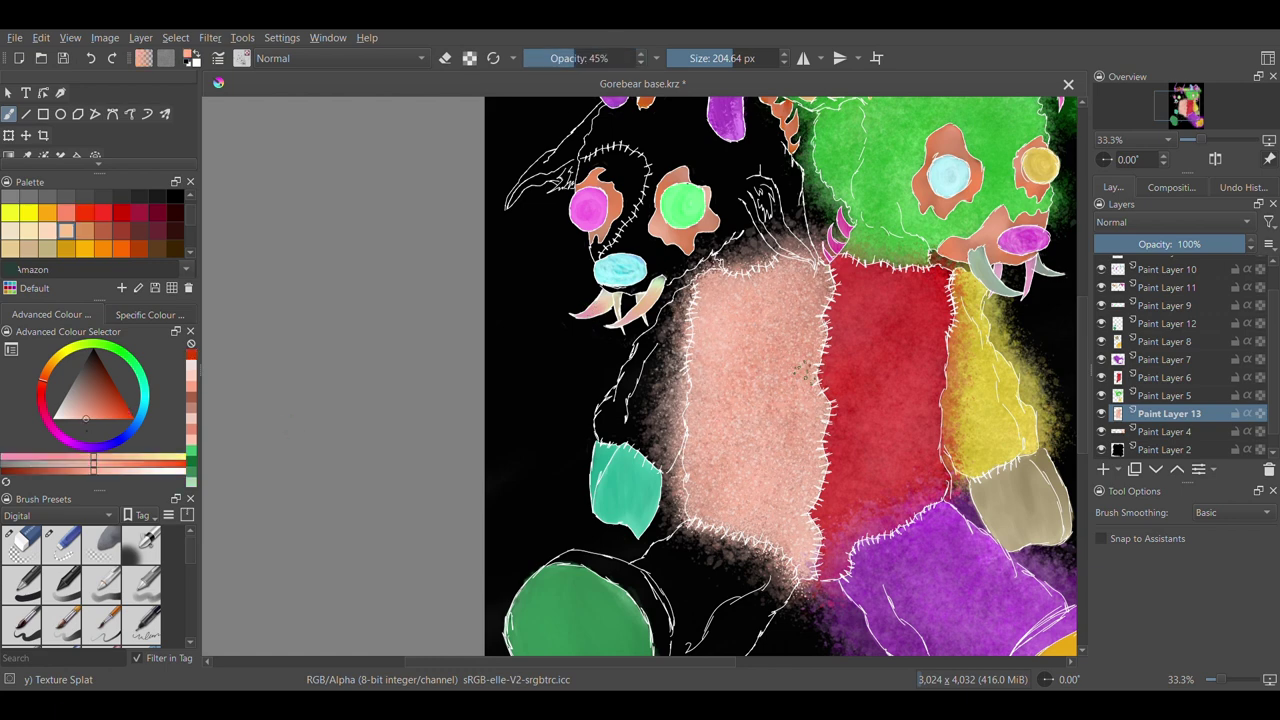
{"action": "left_click_drag", "start_coordinate": [762, 515], "coordinate": [785, 378]}
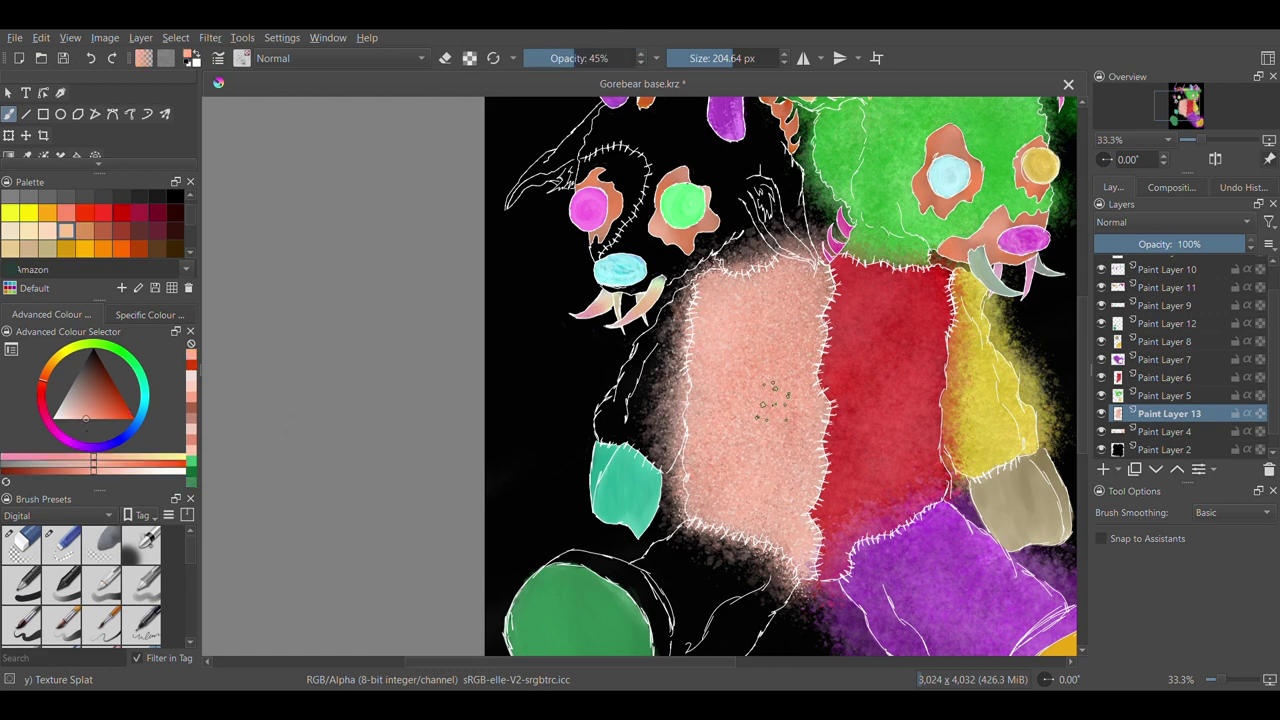
Erase the salmon overspill inside the inner ear above the torso using Eraser Small at 100% opacity and 13.51 px
{"action": "left_click", "coordinate": [242, 60]}
{"action": "left_click", "coordinate": [291, 126]}
{"action": "key", "text": "ctrl+plus"}
{"action": "key", "text": "ctrl+plus"}
{"action": "key", "text": "ctrl+plus"}
{"action": "left_click_drag", "start_coordinate": [537, 664], "coordinate": [607, 664]}
{"action": "left_click_drag", "start_coordinate": [1083, 375], "coordinate": [1083, 317]}
{"action": "left_click", "coordinate": [633, 58]}
{"action": "left_click_drag", "start_coordinate": [684, 320], "coordinate": [731, 390]}
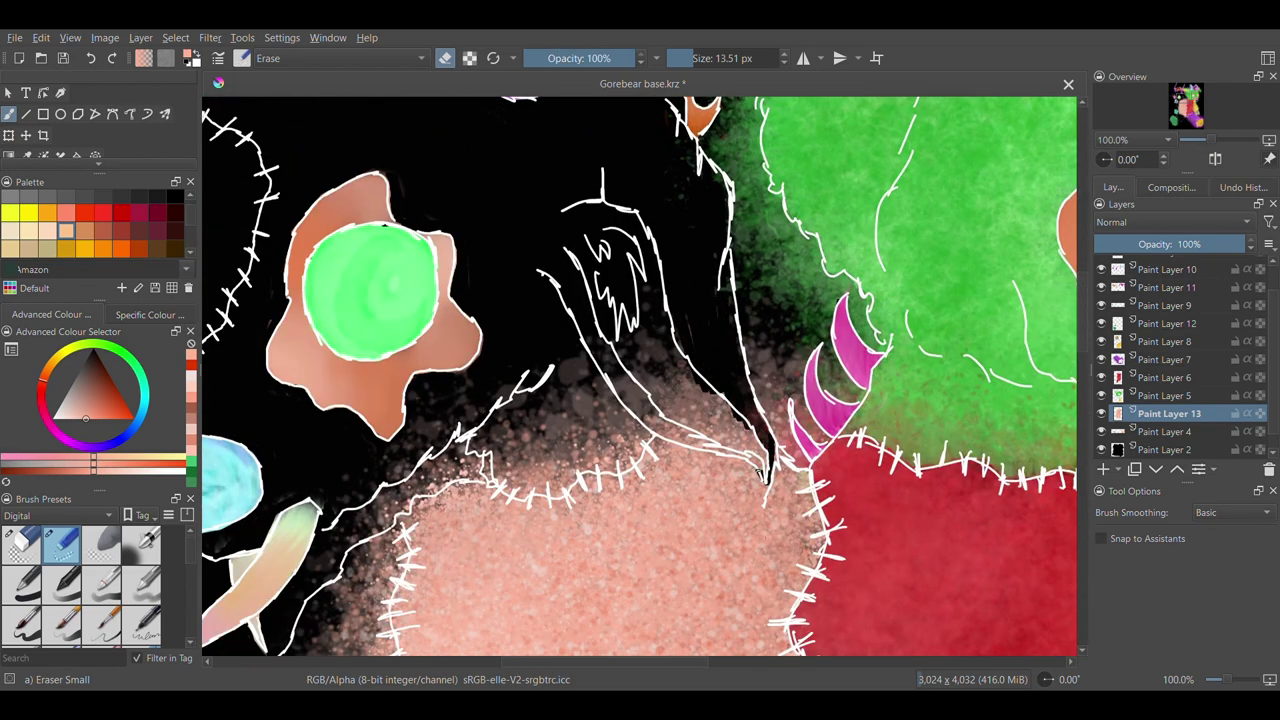
{"action": "left_click", "coordinate": [91, 58]}
{"action": "mouse_move", "coordinate": [620, 354]}
{"action": "left_mouse_down"}
{"action": "mouse_move", "coordinate": [696, 396]}
{"action": "mouse_move", "coordinate": [684, 426]}
{"action": "mouse_move", "coordinate": [740, 368]}
{"action": "left_mouse_up"}
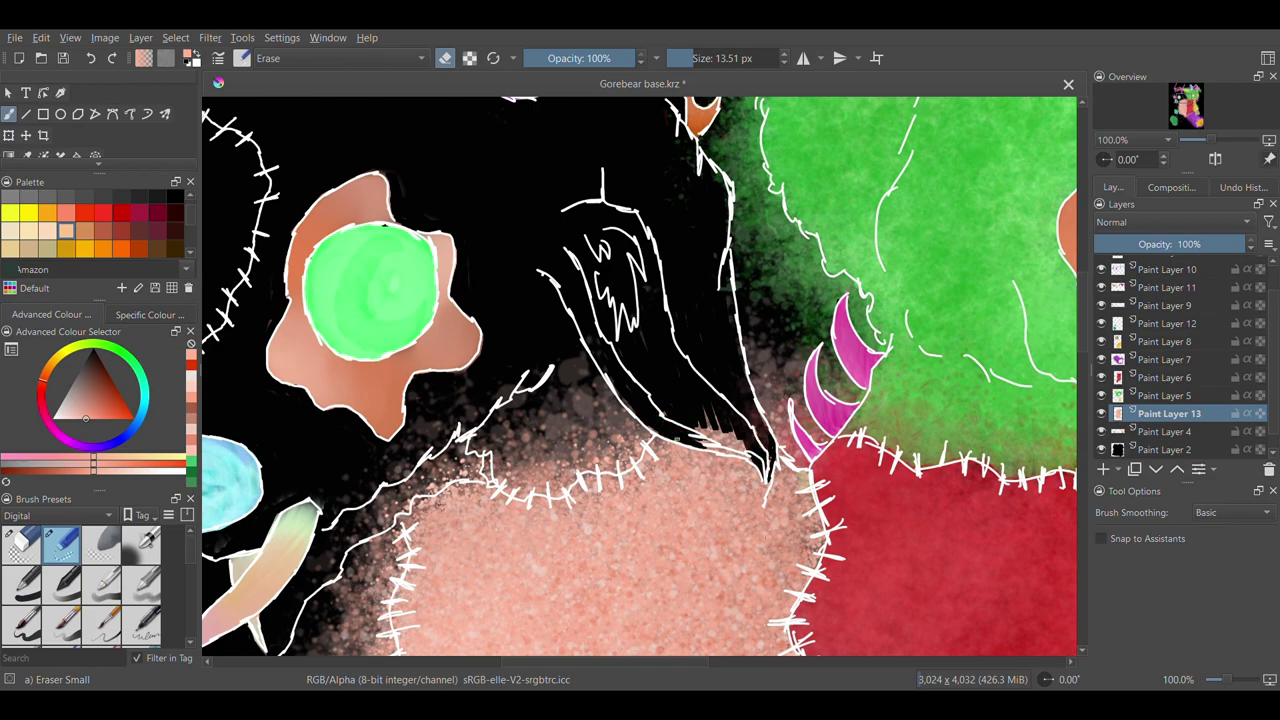
On Paint Layer 5, cover the arm beside the salmon torso patch with purple using Texture Large Splat
{"action": "left_click_drag", "start_coordinate": [1082, 347], "coordinate": [1081, 407]}
{"action": "left_click_drag", "start_coordinate": [594, 662], "coordinate": [537, 684]}
{"action": "left_click", "coordinate": [1167, 396]}
{"action": "left_click", "coordinate": [242, 58]}
{"action": "left_click", "coordinate": [459, 203]}
{"action": "left_click", "coordinate": [77, 444]}
{"action": "mouse_move", "coordinate": [103, 417]}
{"action": "left_mouse_down"}
{"action": "mouse_move", "coordinate": [86, 427]}
{"action": "mouse_move", "coordinate": [78, 399]}
{"action": "left_mouse_up"}
{"action": "key", "text": "ctrl+minus"}
{"action": "left_click_drag", "start_coordinate": [599, 259], "coordinate": [509, 470]}
{"action": "left_click_drag", "start_coordinate": [580, 58], "coordinate": [636, 58]}
{"action": "mouse_move", "coordinate": [480, 470]}
{"action": "left_mouse_down"}
{"action": "mouse_move", "coordinate": [560, 520]}
{"action": "mouse_move", "coordinate": [592, 340]}
{"action": "mouse_move", "coordinate": [520, 420]}
{"action": "mouse_move", "coordinate": [500, 520]}
{"action": "mouse_move", "coordinate": [545, 430]}
{"action": "mouse_move", "coordinate": [540, 470]}
{"action": "mouse_move", "coordinate": [585, 345]}
{"action": "left_mouse_up"}
Layer more dark and light purple splats over the arm at 382.96 px, varying the opacity, including 64%
{"action": "left_click", "coordinate": [205, 180]}
{"action": "left_click", "coordinate": [595, 58]}
{"action": "mouse_move", "coordinate": [622, 220]}
{"action": "left_mouse_down"}
{"action": "mouse_move", "coordinate": [571, 520]}
{"action": "mouse_move", "coordinate": [606, 263]}
{"action": "left_mouse_up"}
{"action": "left_click", "coordinate": [56, 472]}
{"action": "mouse_move", "coordinate": [500, 480]}
{"action": "left_mouse_down"}
{"action": "mouse_move", "coordinate": [486, 443]}
{"action": "mouse_move", "coordinate": [520, 380]}
{"action": "left_mouse_up"}
{"action": "left_click", "coordinate": [130, 464]}
{"action": "left_click_drag", "start_coordinate": [600, 290], "coordinate": [580, 510]}
{"action": "left_click", "coordinate": [56, 472]}
{"action": "left_click_drag", "start_coordinate": [555, 300], "coordinate": [634, 251]}
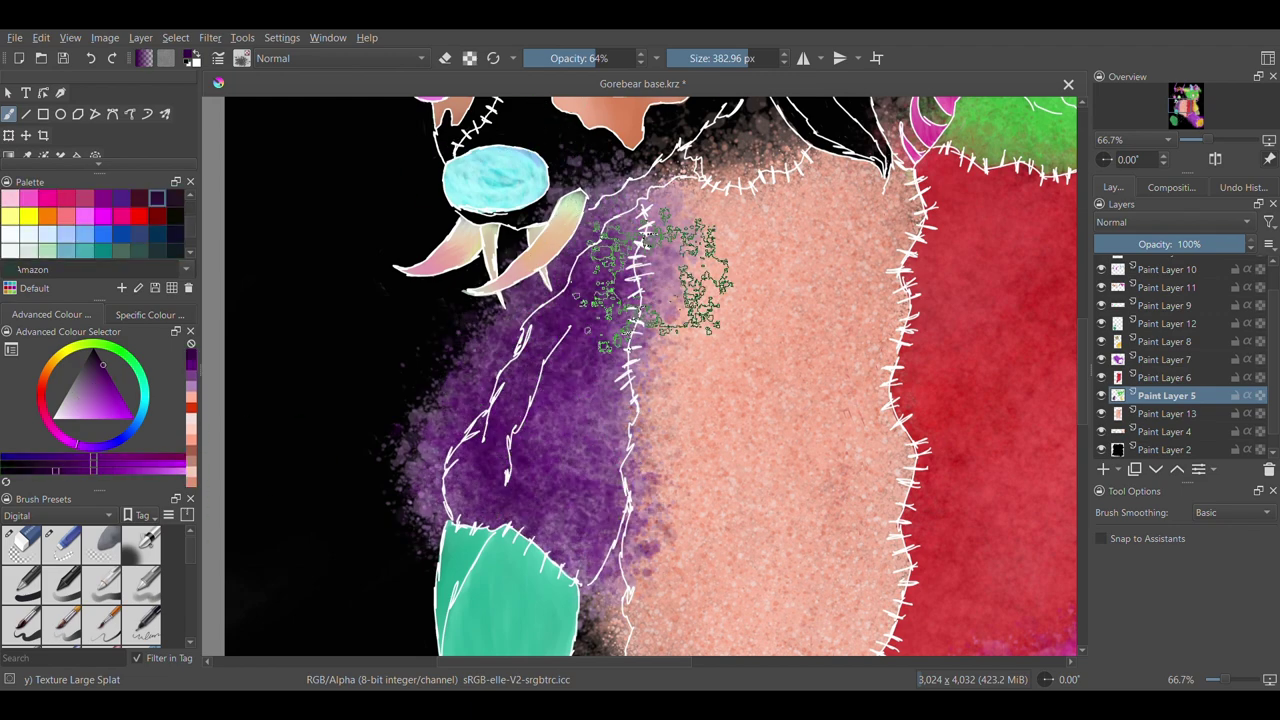
{"action": "left_click", "coordinate": [180, 470]}
{"action": "left_click", "coordinate": [557, 58]}
{"action": "left_click_drag", "start_coordinate": [560, 290], "coordinate": [580, 500]}
Speckle the purple arm with pale lilac using Texture Splat
{"action": "key", "text": "slash"}
{"action": "left_click", "coordinate": [111, 383]}
{"action": "left_click", "coordinate": [109, 379]}
{"action": "mouse_move", "coordinate": [530, 415]}
{"action": "left_mouse_down"}
{"action": "mouse_move", "coordinate": [505, 450]}
{"action": "mouse_move", "coordinate": [520, 373]}
{"action": "mouse_move", "coordinate": [575, 502]}
{"action": "mouse_move", "coordinate": [611, 277]}
{"action": "left_mouse_up"}
{"action": "left_click", "coordinate": [62, 418]}
Try to erase the purple overspill along the stitches between the arm and salmon torso using Eraser Small at 13.51 px
{"action": "left_click", "coordinate": [61, 545]}
{"action": "key", "text": "ctrl+plus"}
{"action": "key", "text": "ctrl+plus"}
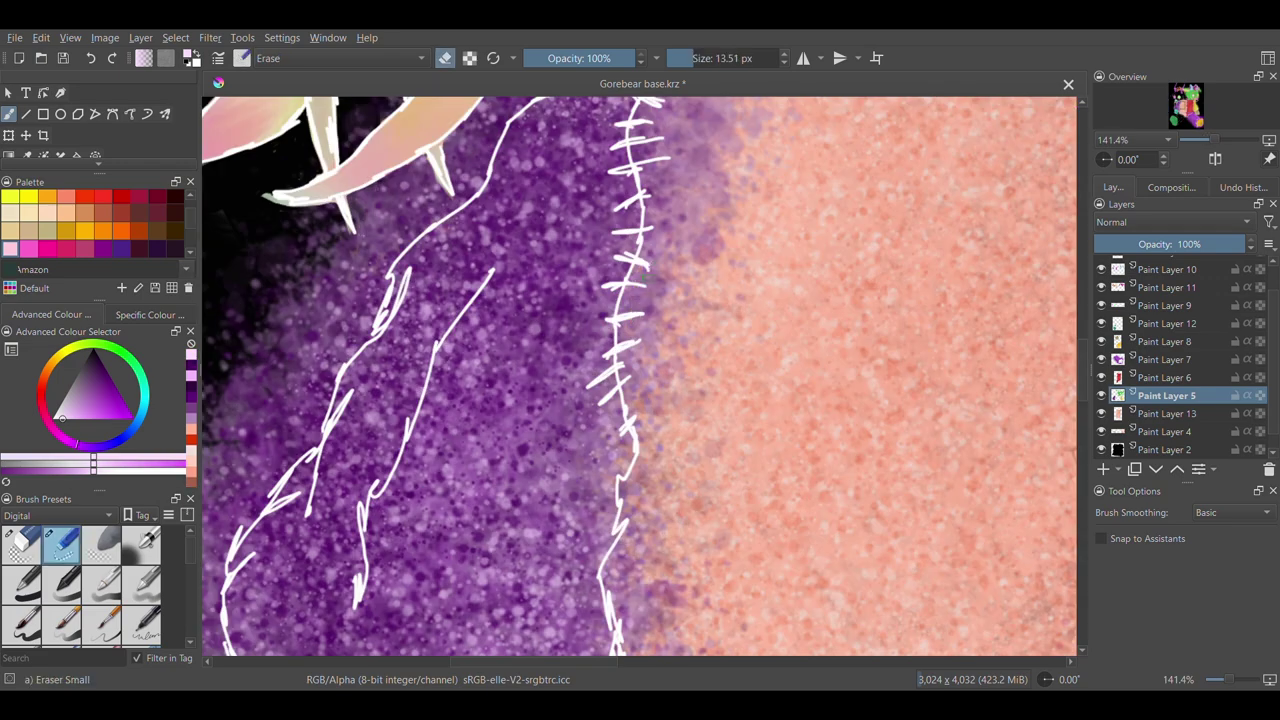
{"action": "key", "text": "minus"}
{"action": "key", "text": "minus"}
{"action": "key", "text": "minus"}
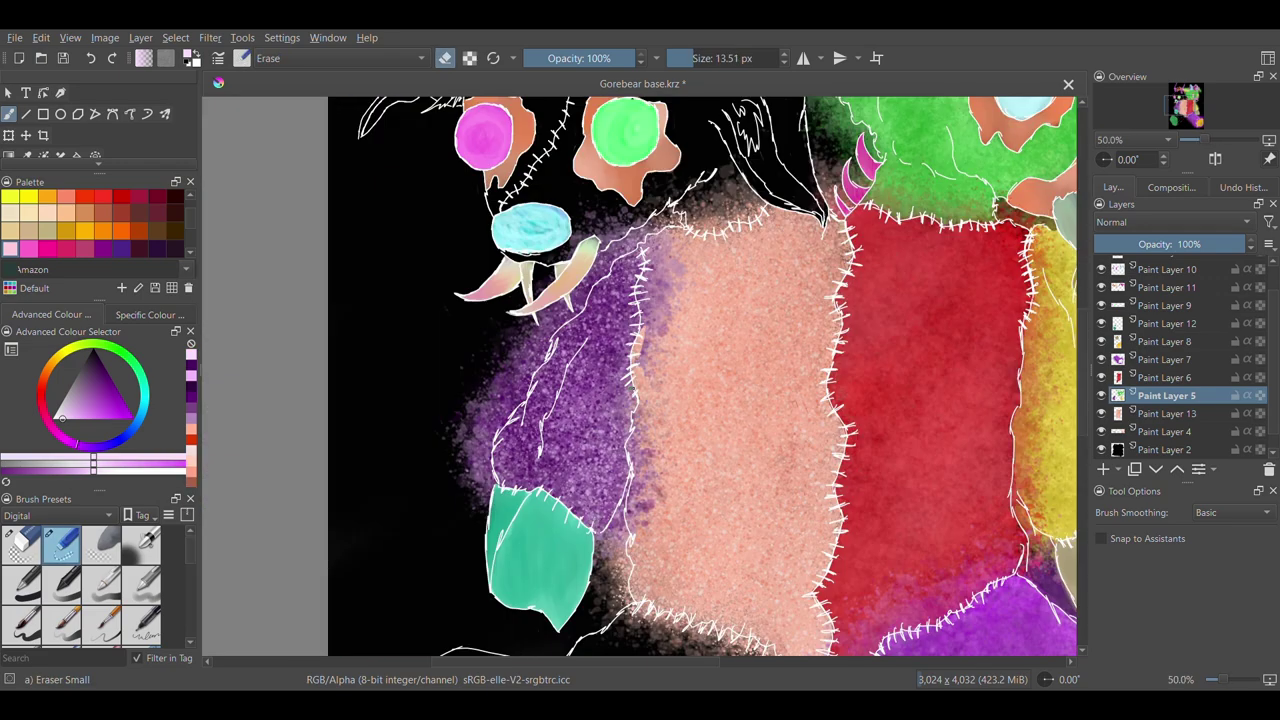
{"action": "key", "text": "ctrl+plus"}
{"action": "key", "text": "ctrl+plus"}
{"action": "left_click_drag", "start_coordinate": [642, 270], "coordinate": [645, 198]}
{"action": "left_click", "coordinate": [90, 61]}
{"action": "left_click", "coordinate": [90, 61]}
{"action": "left_click", "coordinate": [90, 61]}
Erase the overspill above the shoulder outline, removing purple on Paint Layer 5 and salmon on Paint Layer 13
{"action": "key", "text": "ctrl+minus"}
{"action": "scroll", "coordinate": [1085, 311], "scroll_direction": "up", "scroll_amount": 5}
{"action": "key", "text": "ctrl+plus"}
{"action": "key", "text": "ctrl+plus"}
{"action": "mouse_move", "coordinate": [424, 508]}
{"action": "left_mouse_down"}
{"action": "mouse_move", "coordinate": [474, 397]}
{"action": "mouse_move", "coordinate": [462, 424]}
{"action": "mouse_move", "coordinate": [519, 474]}
{"action": "mouse_move", "coordinate": [627, 413]}
{"action": "left_mouse_up"}
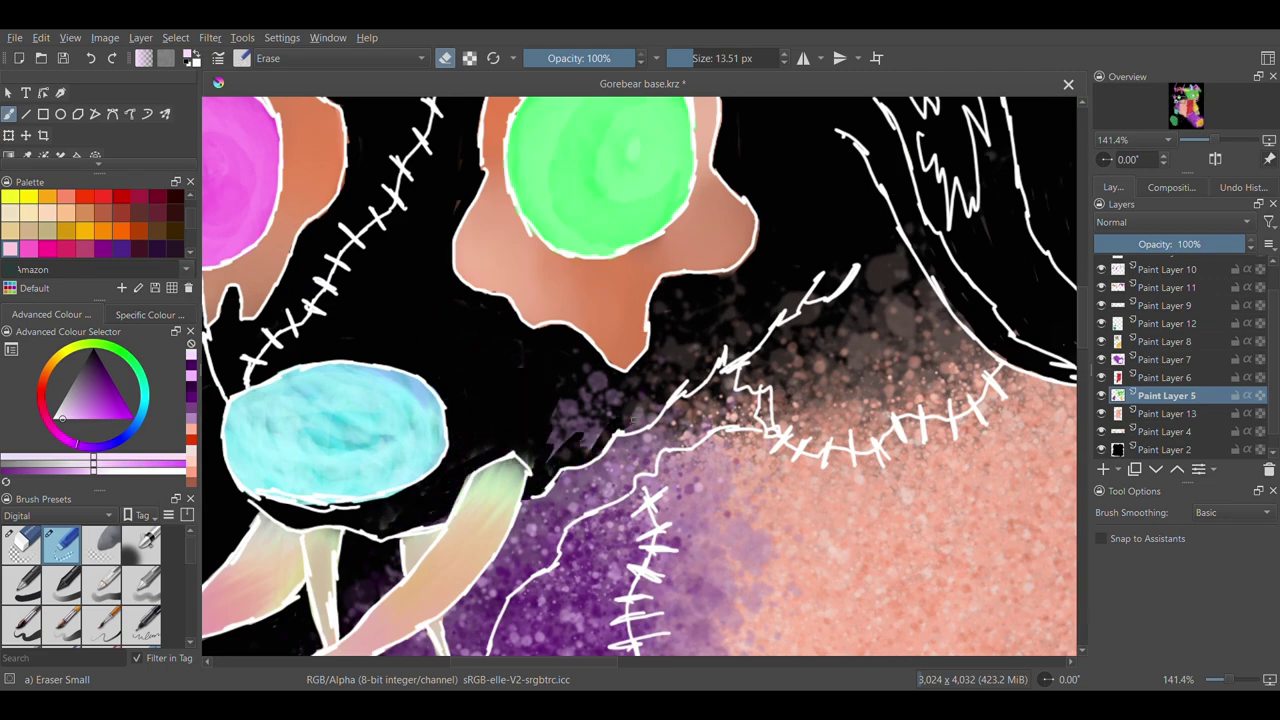
{"action": "left_click", "coordinate": [1168, 413]}
{"action": "mouse_move", "coordinate": [728, 337]}
{"action": "left_mouse_down"}
{"action": "mouse_move", "coordinate": [650, 400]}
{"action": "mouse_move", "coordinate": [742, 279]}
{"action": "left_mouse_up"}
On Paint Layer 6, speckle the purple-horned head with near-white using Texture Splat at 100% opacity and 204.64 px
{"action": "key", "text": "minus"}
{"action": "key", "text": "minus"}
{"action": "key", "text": "minus"}
{"action": "key", "text": "minus"}
{"action": "key", "text": "minus"}
{"action": "left_click", "coordinate": [1166, 377]}
{"action": "key", "text": "slash"}
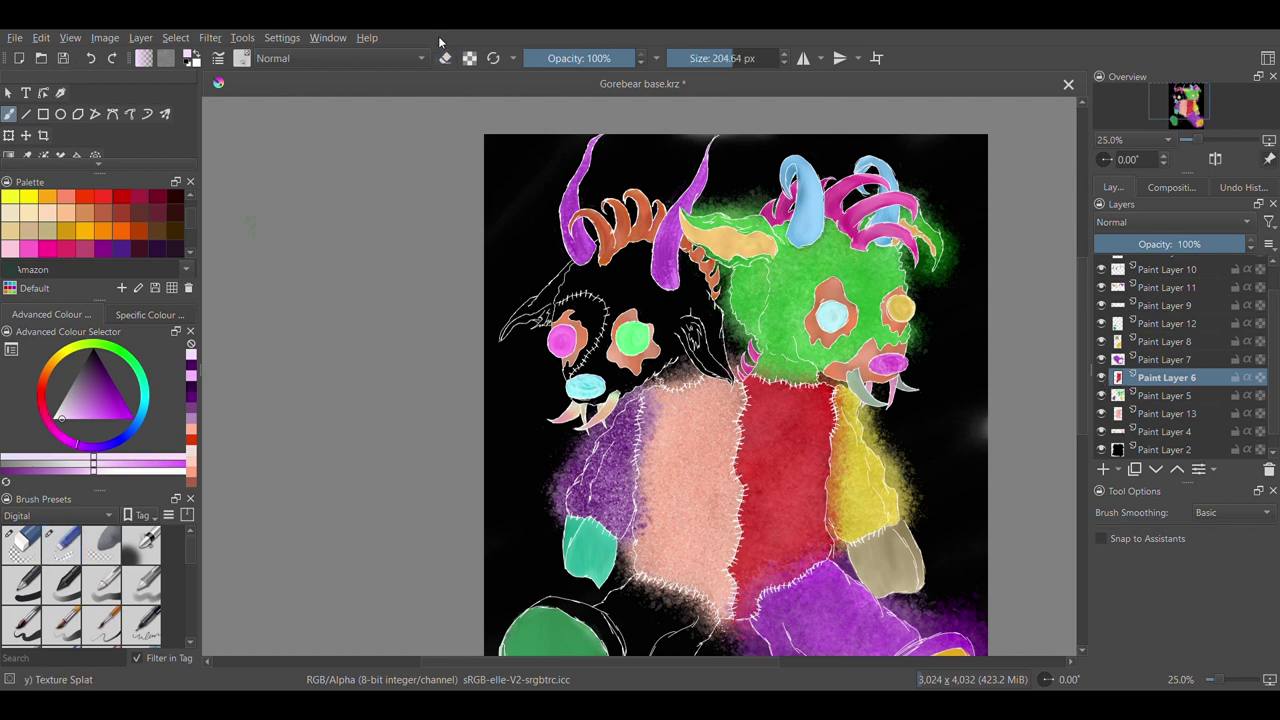
{"action": "left_click", "coordinate": [54, 418]}
{"action": "mouse_move", "coordinate": [562, 290]}
{"action": "left_mouse_down"}
{"action": "mouse_move", "coordinate": [605, 275]}
{"action": "mouse_move", "coordinate": [612, 350]}
{"action": "mouse_move", "coordinate": [624, 280]}
{"action": "mouse_move", "coordinate": [695, 300]}
{"action": "mouse_move", "coordinate": [700, 360]}
{"action": "mouse_move", "coordinate": [530, 300]}
{"action": "left_mouse_up"}
{"action": "left_click", "coordinate": [58, 408]}
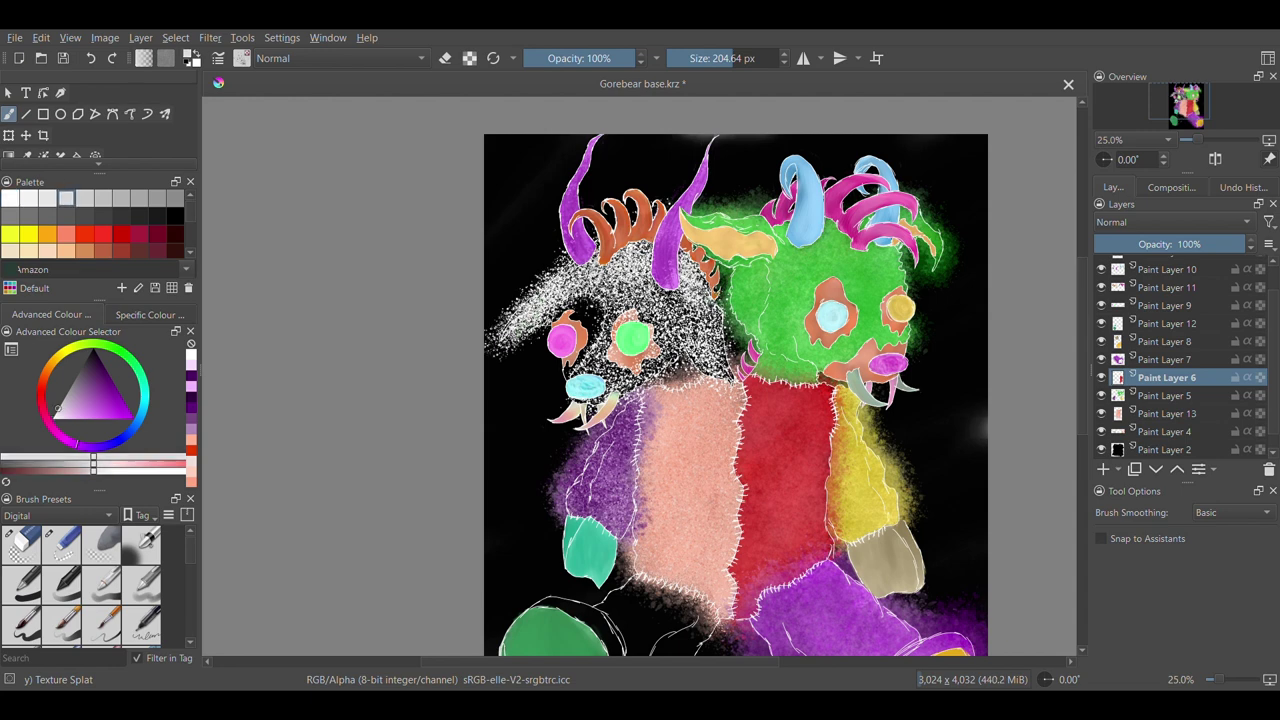
Cover the head with grey splats using Texture Large Splat at 382.96 px, with opacities of 20% and 58%
{"action": "left_click", "coordinate": [242, 58]}
{"action": "left_click", "coordinate": [85, 198]}
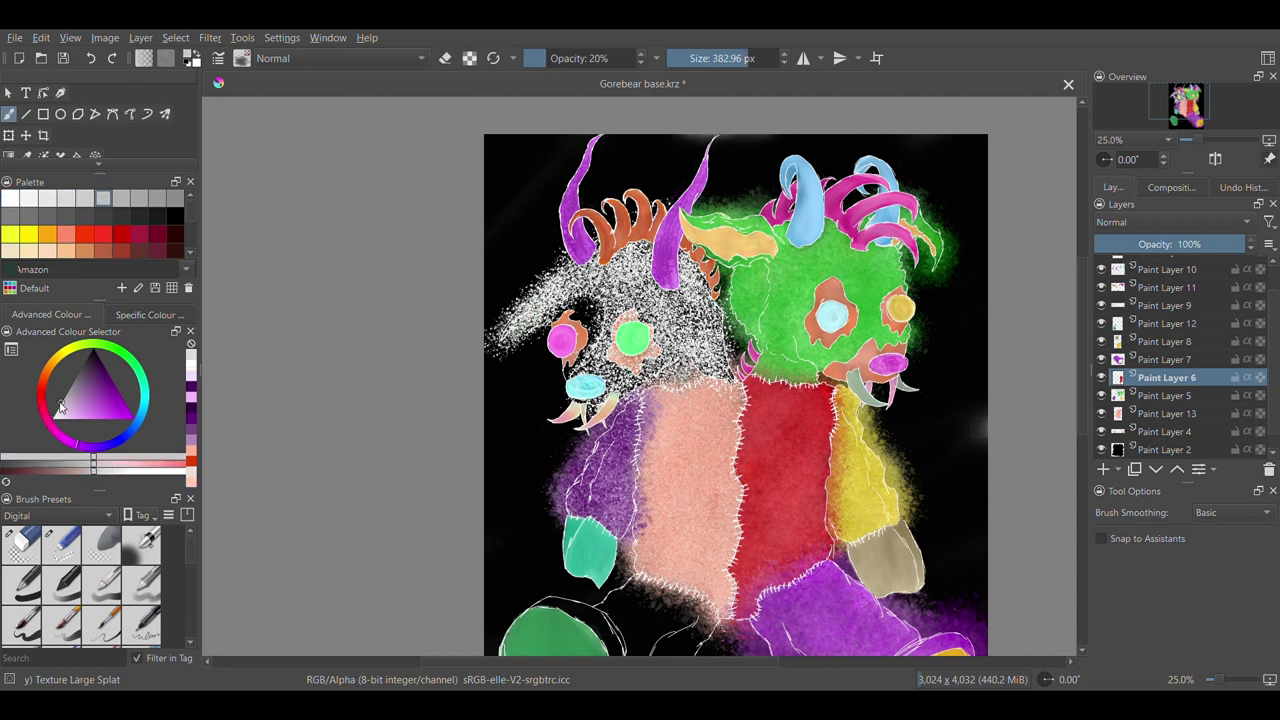
{"action": "left_click_drag", "start_coordinate": [560, 275], "coordinate": [505, 335]}
{"action": "mouse_move", "coordinate": [585, 295]}
{"action": "left_mouse_down"}
{"action": "mouse_move", "coordinate": [605, 350]}
{"action": "mouse_move", "coordinate": [700, 340]}
{"action": "mouse_move", "coordinate": [515, 330]}
{"action": "left_mouse_up"}
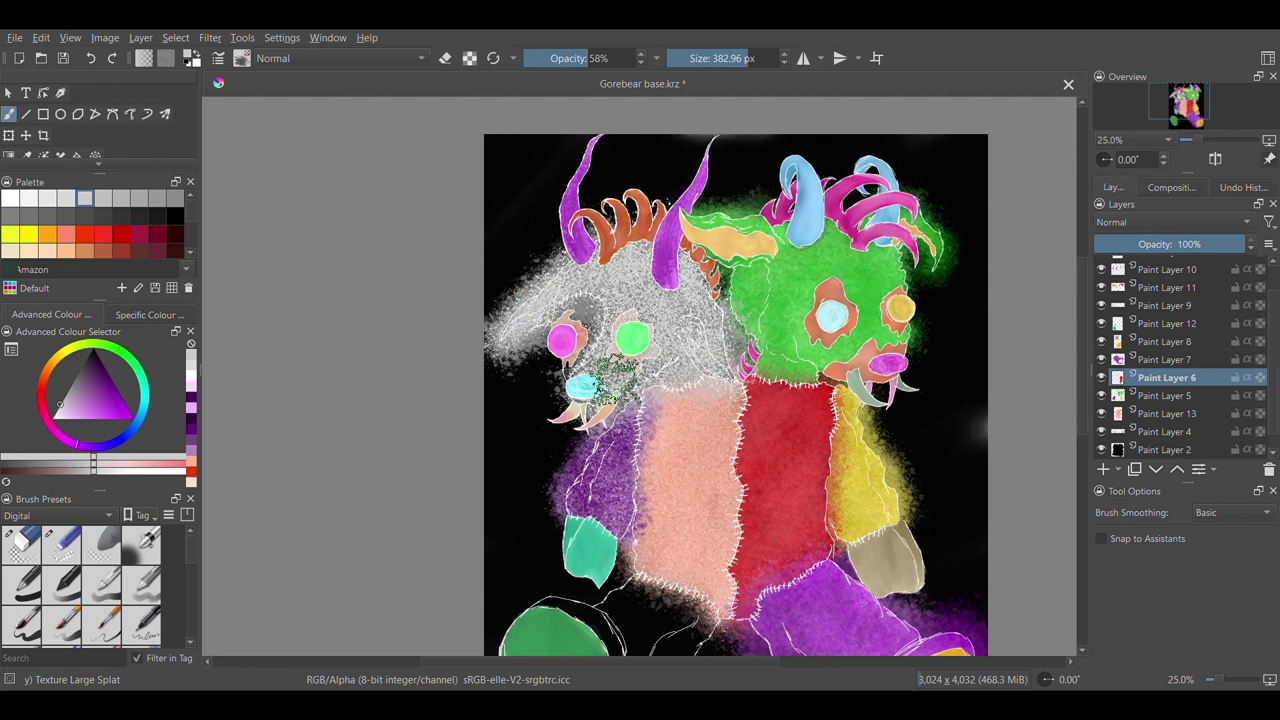
{"action": "left_click_drag", "start_coordinate": [595, 390], "coordinate": [715, 360]}
{"action": "left_click", "coordinate": [157, 198]}
{"action": "left_click_drag", "start_coordinate": [530, 300], "coordinate": [652, 262]}
Build up further dark grey, white and light grey splats across the head, adjusting the opacity
{"action": "left_click", "coordinate": [10, 216]}
{"action": "left_click_drag", "start_coordinate": [540, 290], "coordinate": [510, 335]}
{"action": "left_click", "coordinate": [10, 198]}
{"action": "left_click_drag", "start_coordinate": [600, 275], "coordinate": [530, 320]}
{"action": "left_click_drag", "start_coordinate": [700, 285], "coordinate": [710, 365]}
{"action": "left_click", "coordinate": [616, 60]}
{"action": "left_click_drag", "start_coordinate": [580, 270], "coordinate": [520, 330]}
{"action": "mouse_move", "coordinate": [600, 390]}
{"action": "left_mouse_down"}
{"action": "mouse_move", "coordinate": [701, 323]}
{"action": "mouse_move", "coordinate": [600, 380]}
{"action": "mouse_move", "coordinate": [686, 357]}
{"action": "mouse_move", "coordinate": [540, 330]}
{"action": "mouse_move", "coordinate": [650, 375]}
{"action": "left_mouse_up"}
{"action": "left_click", "coordinate": [84, 198]}
{"action": "mouse_move", "coordinate": [560, 300]}
{"action": "left_mouse_down"}
{"action": "mouse_move", "coordinate": [588, 386]}
{"action": "mouse_move", "coordinate": [690, 330]}
{"action": "mouse_move", "coordinate": [677, 388]}
{"action": "mouse_move", "coordinate": [548, 360]}
{"action": "mouse_move", "coordinate": [651, 352]}
{"action": "mouse_move", "coordinate": [563, 318]}
{"action": "mouse_move", "coordinate": [724, 364]}
{"action": "mouse_move", "coordinate": [532, 322]}
{"action": "left_mouse_up"}
{"action": "left_click", "coordinate": [121, 198]}
{"action": "left_click", "coordinate": [66, 198]}
Speckle the head with dark grey, mid grey and near-white using Texture Splat
{"action": "left_click", "coordinate": [242, 58]}
{"action": "left_click", "coordinate": [66, 216]}
{"action": "left_click", "coordinate": [157, 198]}
{"action": "left_click", "coordinate": [11, 216]}
{"action": "mouse_move", "coordinate": [680, 325]}
{"action": "left_mouse_down"}
{"action": "mouse_move", "coordinate": [684, 355]}
{"action": "mouse_move", "coordinate": [610, 370]}
{"action": "left_mouse_up"}
{"action": "left_click", "coordinate": [47, 198]}
{"action": "mouse_move", "coordinate": [574, 275]}
{"action": "left_mouse_down"}
{"action": "mouse_move", "coordinate": [670, 350]}
{"action": "mouse_move", "coordinate": [702, 318]}
{"action": "left_mouse_up"}
Erase the grey texture from the orange patch and eyeball of the green eye using Eraser Small at 13.51 px
{"action": "left_click", "coordinate": [61, 545]}
{"action": "key", "text": "plus"}
{"action": "key", "text": "plus"}
{"action": "key", "text": "plus"}
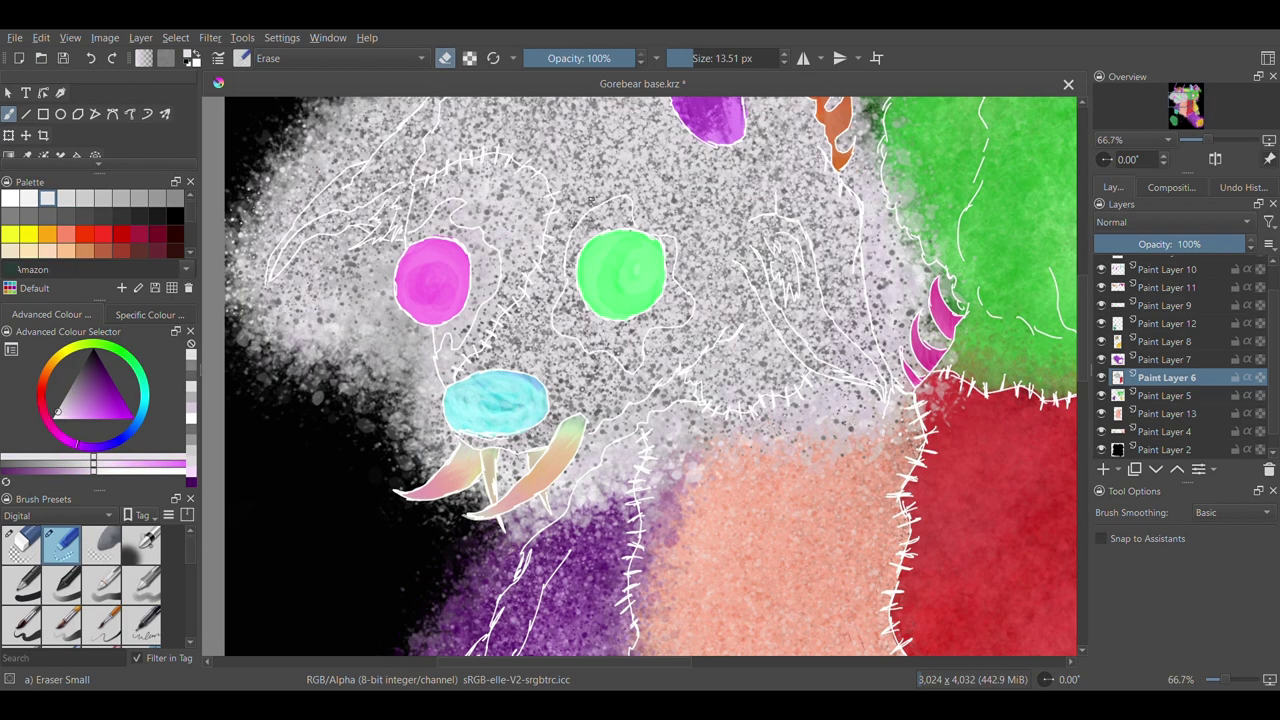
{"action": "key", "text": "plus"}
{"action": "key", "text": "plus"}
{"action": "mouse_move", "coordinate": [500, 190]}
{"action": "left_mouse_down"}
{"action": "mouse_move", "coordinate": [477, 283]}
{"action": "mouse_move", "coordinate": [520, 290]}
{"action": "mouse_move", "coordinate": [528, 248]}
{"action": "mouse_move", "coordinate": [555, 275]}
{"action": "mouse_move", "coordinate": [628, 301]}
{"action": "mouse_move", "coordinate": [530, 275]}
{"action": "mouse_move", "coordinate": [610, 345]}
{"action": "mouse_move", "coordinate": [634, 322]}
{"action": "left_mouse_up"}
{"action": "mouse_move", "coordinate": [665, 215]}
{"action": "left_mouse_down"}
{"action": "mouse_move", "coordinate": [694, 259]}
{"action": "mouse_move", "coordinate": [686, 270]}
{"action": "mouse_move", "coordinate": [747, 220]}
{"action": "mouse_move", "coordinate": [713, 180]}
{"action": "mouse_move", "coordinate": [704, 216]}
{"action": "mouse_move", "coordinate": [737, 232]}
{"action": "left_mouse_up"}
{"action": "mouse_move", "coordinate": [1083, 316]}
{"action": "left_mouse_down"}
{"action": "mouse_move", "coordinate": [1088, 257]}
{"action": "mouse_move", "coordinate": [1086, 291]}
{"action": "left_mouse_up"}
{"action": "mouse_move", "coordinate": [500, 316]}
{"action": "left_mouse_down"}
{"action": "mouse_move", "coordinate": [557, 273]}
{"action": "mouse_move", "coordinate": [607, 270]}
{"action": "mouse_move", "coordinate": [618, 237]}
{"action": "mouse_move", "coordinate": [561, 247]}
{"action": "mouse_move", "coordinate": [538, 291]}
{"action": "mouse_move", "coordinate": [600, 238]}
{"action": "left_mouse_up"}
{"action": "left_click_drag", "start_coordinate": [698, 330], "coordinate": [692, 316]}
Erase the grey texture from the magenta eye's orange patch and the stitched area surrounding it
{"action": "left_click_drag", "start_coordinate": [573, 664], "coordinate": [525, 666]}
{"action": "mouse_move", "coordinate": [396, 328]}
{"action": "left_mouse_down"}
{"action": "mouse_move", "coordinate": [462, 276]}
{"action": "mouse_move", "coordinate": [458, 260]}
{"action": "left_mouse_up"}
{"action": "mouse_move", "coordinate": [433, 204]}
{"action": "left_mouse_down"}
{"action": "mouse_move", "coordinate": [425, 242]}
{"action": "mouse_move", "coordinate": [492, 228]}
{"action": "mouse_move", "coordinate": [528, 397]}
{"action": "mouse_move", "coordinate": [592, 411]}
{"action": "mouse_move", "coordinate": [493, 545]}
{"action": "mouse_move", "coordinate": [472, 545]}
{"action": "mouse_move", "coordinate": [476, 606]}
{"action": "mouse_move", "coordinate": [559, 523]}
{"action": "mouse_move", "coordinate": [516, 553]}
{"action": "left_mouse_up"}
{"action": "mouse_move", "coordinate": [405, 260]}
{"action": "left_mouse_down"}
{"action": "mouse_move", "coordinate": [415, 208]}
{"action": "mouse_move", "coordinate": [416, 254]}
{"action": "mouse_move", "coordinate": [505, 165]}
{"action": "mouse_move", "coordinate": [535, 235]}
{"action": "mouse_move", "coordinate": [676, 310]}
{"action": "mouse_move", "coordinate": [630, 438]}
{"action": "mouse_move", "coordinate": [610, 430]}
{"action": "mouse_move", "coordinate": [656, 226]}
{"action": "mouse_move", "coordinate": [697, 234]}
{"action": "mouse_move", "coordinate": [540, 150]}
{"action": "left_mouse_up"}
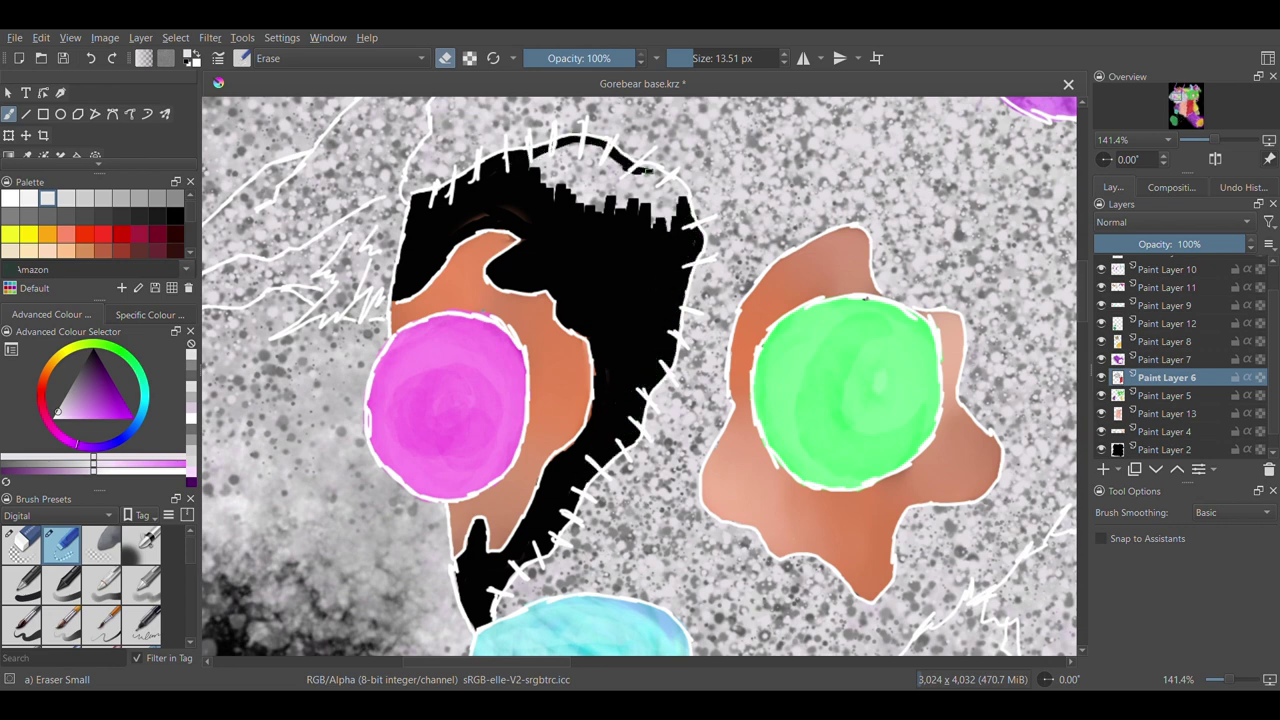
{"action": "mouse_move", "coordinate": [676, 181]}
{"action": "left_mouse_down"}
{"action": "mouse_move", "coordinate": [625, 185]}
{"action": "mouse_move", "coordinate": [555, 155]}
{"action": "mouse_move", "coordinate": [605, 195]}
{"action": "mouse_move", "coordinate": [565, 195]}
{"action": "left_mouse_up"}
Erase the grey texture inside the inner ear beside the pink spikes
{"action": "left_click_drag", "start_coordinate": [556, 662], "coordinate": [681, 662]}
{"action": "left_click_drag", "start_coordinate": [1184, 246], "coordinate": [1250, 246]}
{"action": "mouse_move", "coordinate": [490, 274]}
{"action": "left_mouse_down"}
{"action": "mouse_move", "coordinate": [462, 291]}
{"action": "mouse_move", "coordinate": [470, 326]}
{"action": "mouse_move", "coordinate": [515, 403]}
{"action": "mouse_move", "coordinate": [589, 343]}
{"action": "mouse_move", "coordinate": [496, 276]}
{"action": "mouse_move", "coordinate": [568, 291]}
{"action": "mouse_move", "coordinate": [589, 323]}
{"action": "mouse_move", "coordinate": [584, 349]}
{"action": "mouse_move", "coordinate": [459, 306]}
{"action": "mouse_move", "coordinate": [511, 349]}
{"action": "mouse_move", "coordinate": [504, 271]}
{"action": "mouse_move", "coordinate": [590, 348]}
{"action": "mouse_move", "coordinate": [601, 469]}
{"action": "mouse_move", "coordinate": [529, 447]}
{"action": "mouse_move", "coordinate": [589, 526]}
{"action": "mouse_move", "coordinate": [626, 542]}
{"action": "mouse_move", "coordinate": [595, 448]}
{"action": "mouse_move", "coordinate": [601, 545]}
{"action": "mouse_move", "coordinate": [613, 558]}
{"action": "mouse_move", "coordinate": [641, 553]}
{"action": "mouse_move", "coordinate": [661, 522]}
{"action": "mouse_move", "coordinate": [740, 610]}
{"action": "left_mouse_up"}
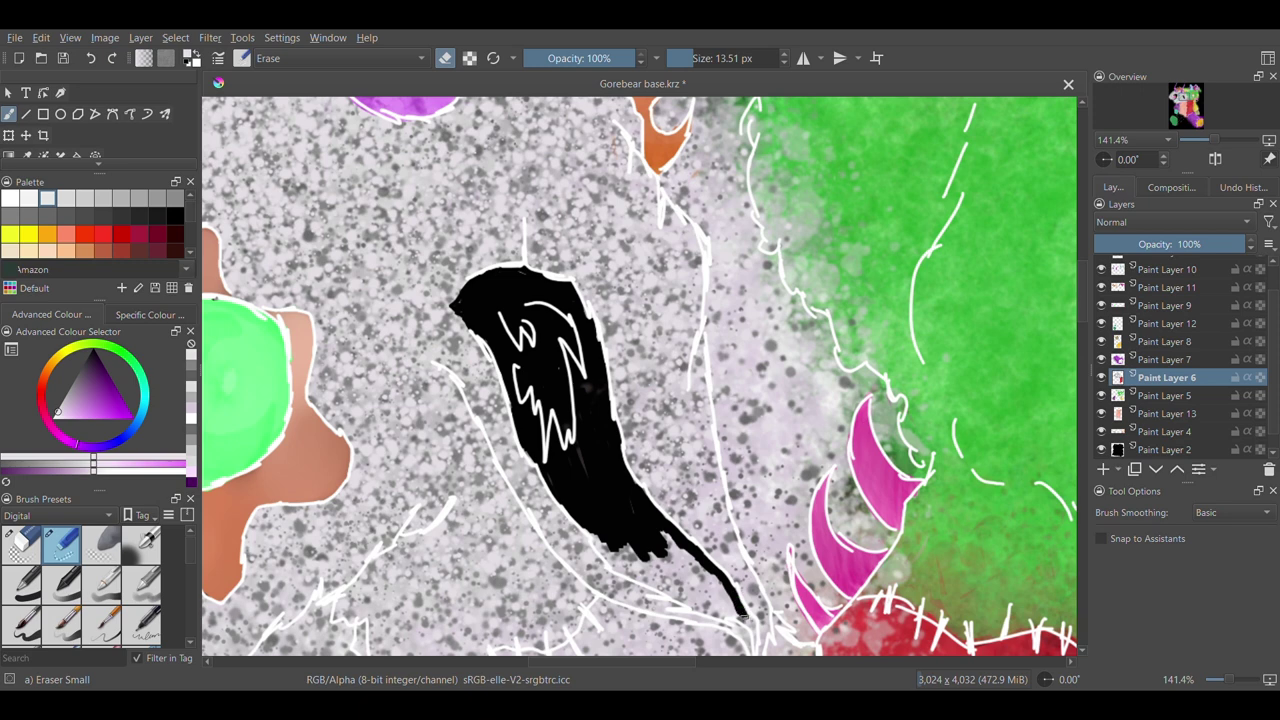
{"action": "mouse_move", "coordinate": [629, 563]}
{"action": "left_mouse_down"}
{"action": "mouse_move", "coordinate": [660, 584]}
{"action": "mouse_move", "coordinate": [668, 546]}
{"action": "mouse_move", "coordinate": [735, 610]}
{"action": "mouse_move", "coordinate": [706, 584]}
{"action": "left_mouse_up"}
{"action": "left_click_drag", "start_coordinate": [1083, 288], "coordinate": [1083, 300]}
Erase the grey texture inside the inner ear beside the magenta eye using Eraser Small at 6.29 px and 8.30 px
{"action": "left_click", "coordinate": [687, 58]}
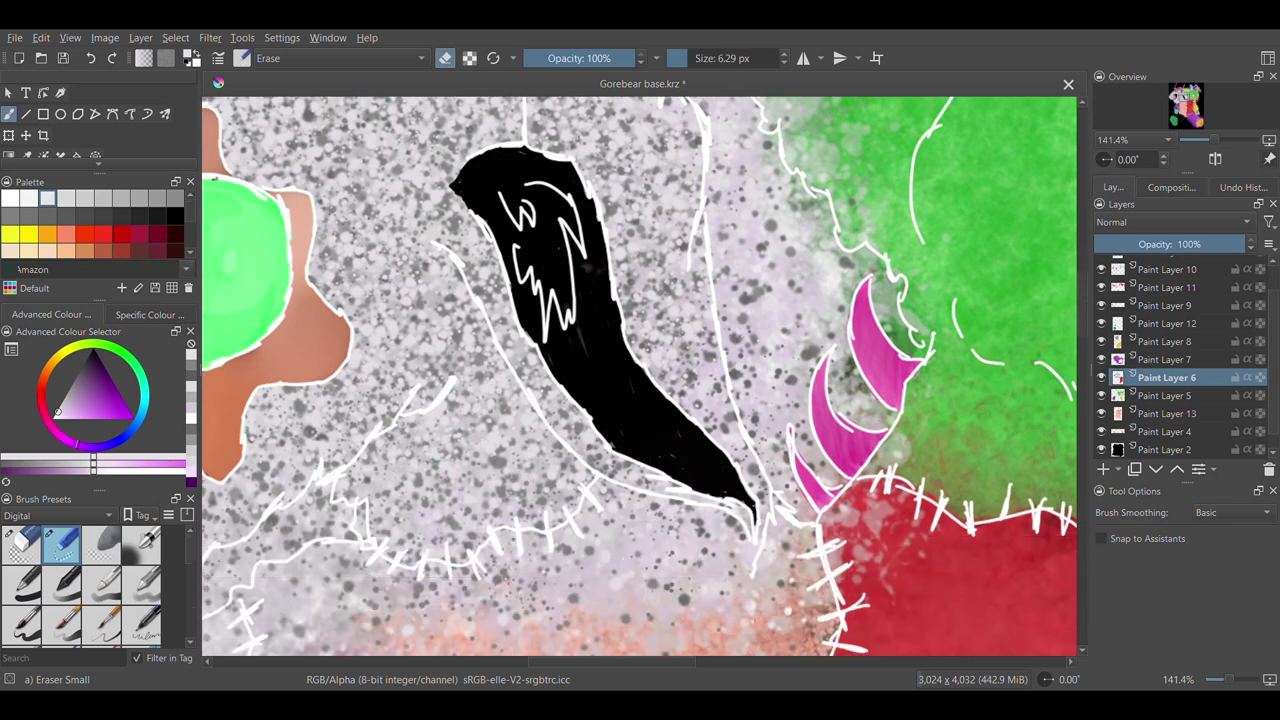
{"action": "left_click_drag", "start_coordinate": [684, 663], "coordinate": [506, 663]}
{"action": "left_click_drag", "start_coordinate": [1083, 300], "coordinate": [1083, 277]}
{"action": "left_click_drag", "start_coordinate": [402, 453], "coordinate": [389, 479]}
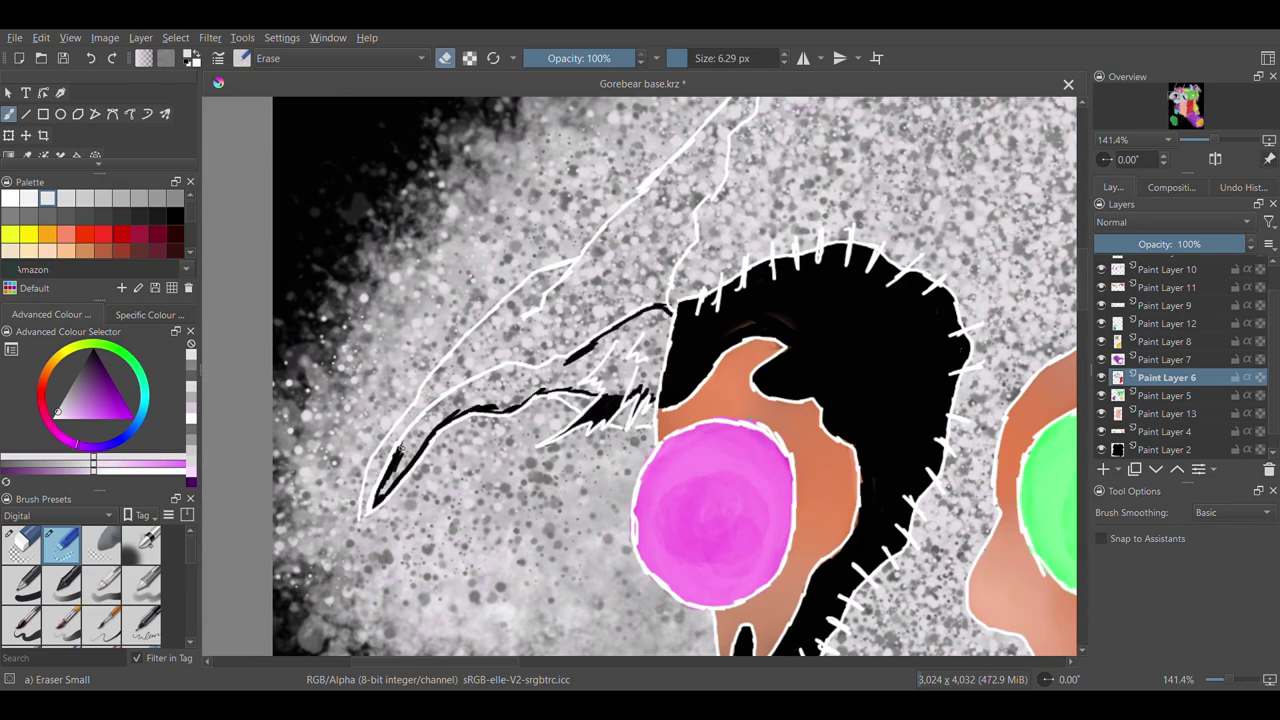
{"action": "left_click_drag", "start_coordinate": [566, 366], "coordinate": [520, 382]}
{"action": "left_click", "coordinate": [689, 58]}
{"action": "mouse_move", "coordinate": [382, 490]}
{"action": "left_mouse_down"}
{"action": "mouse_move", "coordinate": [476, 390]}
{"action": "mouse_move", "coordinate": [524, 376]}
{"action": "mouse_move", "coordinate": [472, 406]}
{"action": "mouse_move", "coordinate": [630, 372]}
{"action": "mouse_move", "coordinate": [600, 350]}
{"action": "mouse_move", "coordinate": [632, 338]}
{"action": "left_mouse_up"}
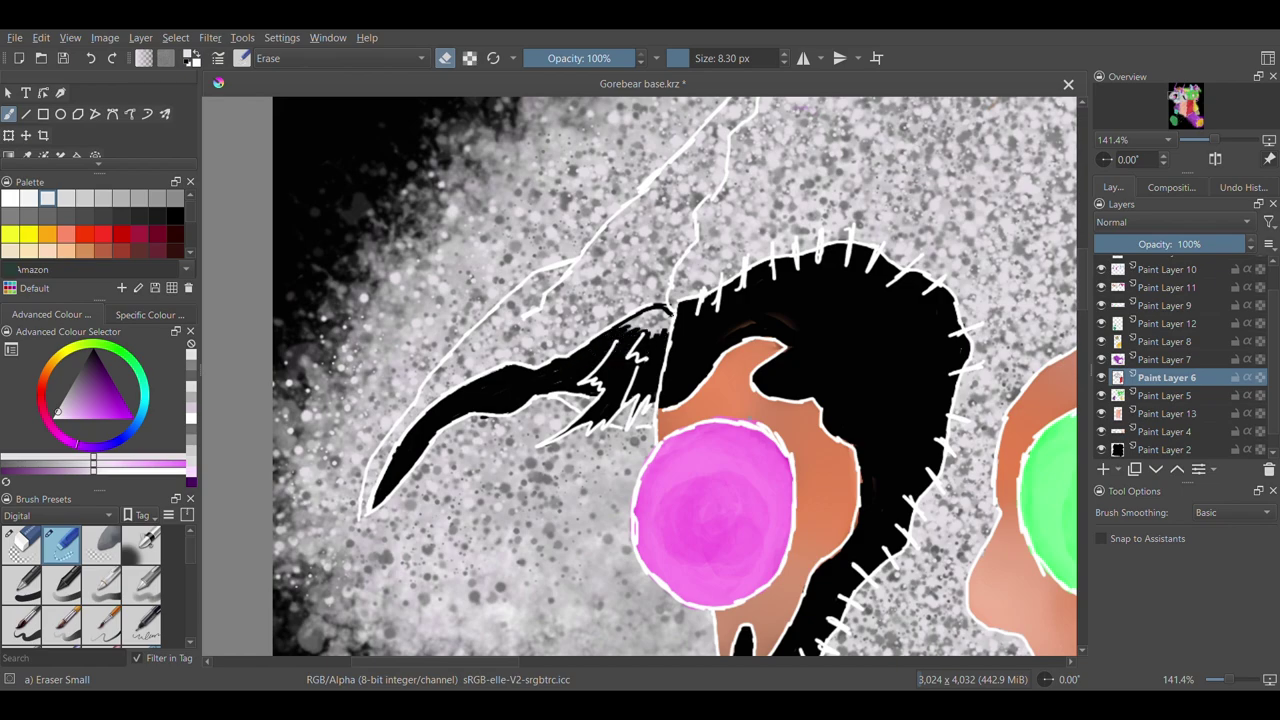
Inspect the cleaned-up grey head and horns up close, and review the whole character
{"action": "key", "text": "minus"}
{"action": "key", "text": "minus"}
{"action": "key", "text": "minus"}
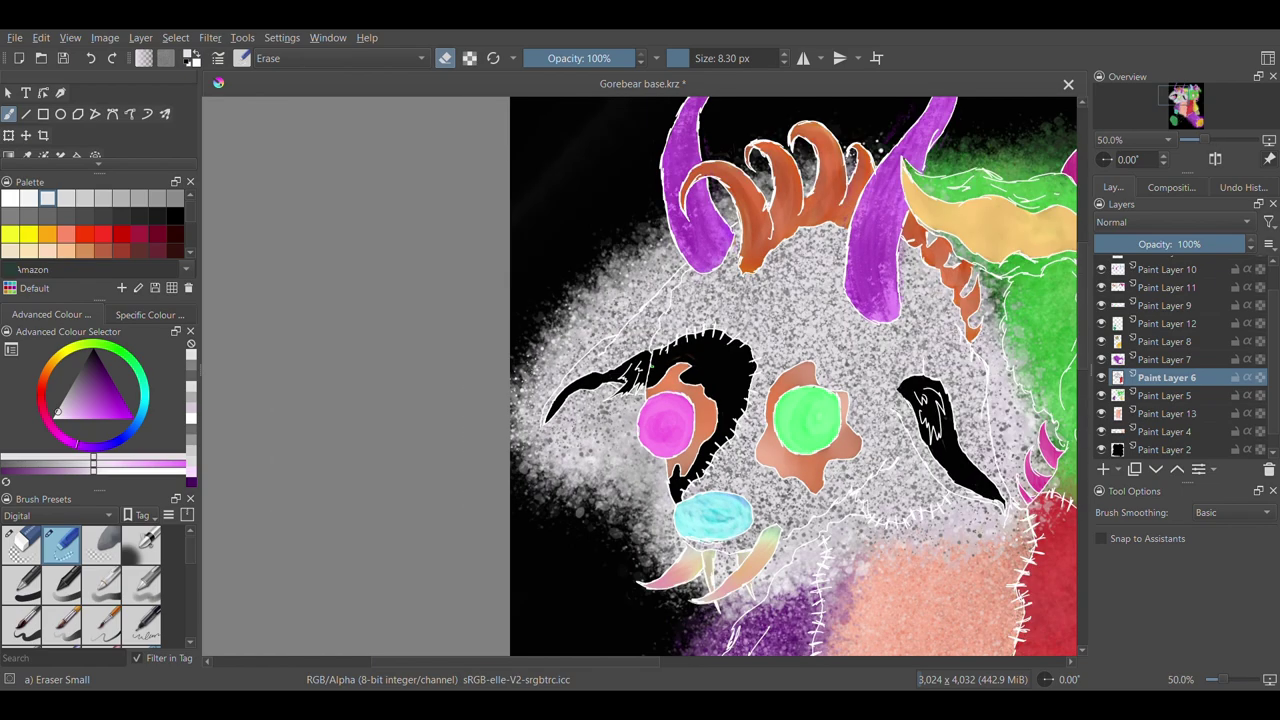
{"action": "key", "text": "plus"}
{"action": "key", "text": "plus"}
{"action": "left_click_drag", "start_coordinate": [1082, 290], "coordinate": [1082, 349]}
{"action": "key", "text": "minus"}
{"action": "key", "text": "minus"}
{"action": "key", "text": "minus"}
{"action": "key", "text": "minus"}
{"action": "key", "text": "minus"}
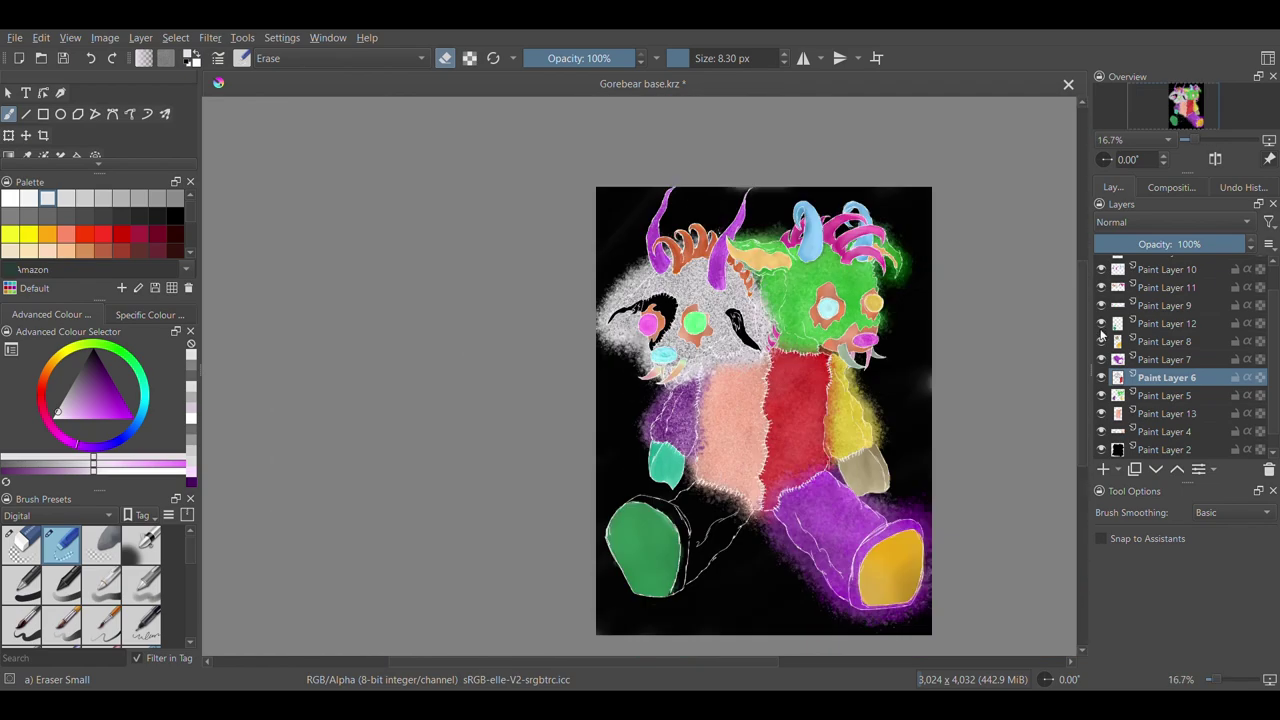
On Paint Layer 12, paint the inner ear beside the magenta eye in blue and teal using Ink-7 Brush Rough at 25 px
{"action": "left_click", "coordinate": [1165, 323]}
{"action": "key", "text": "/"}
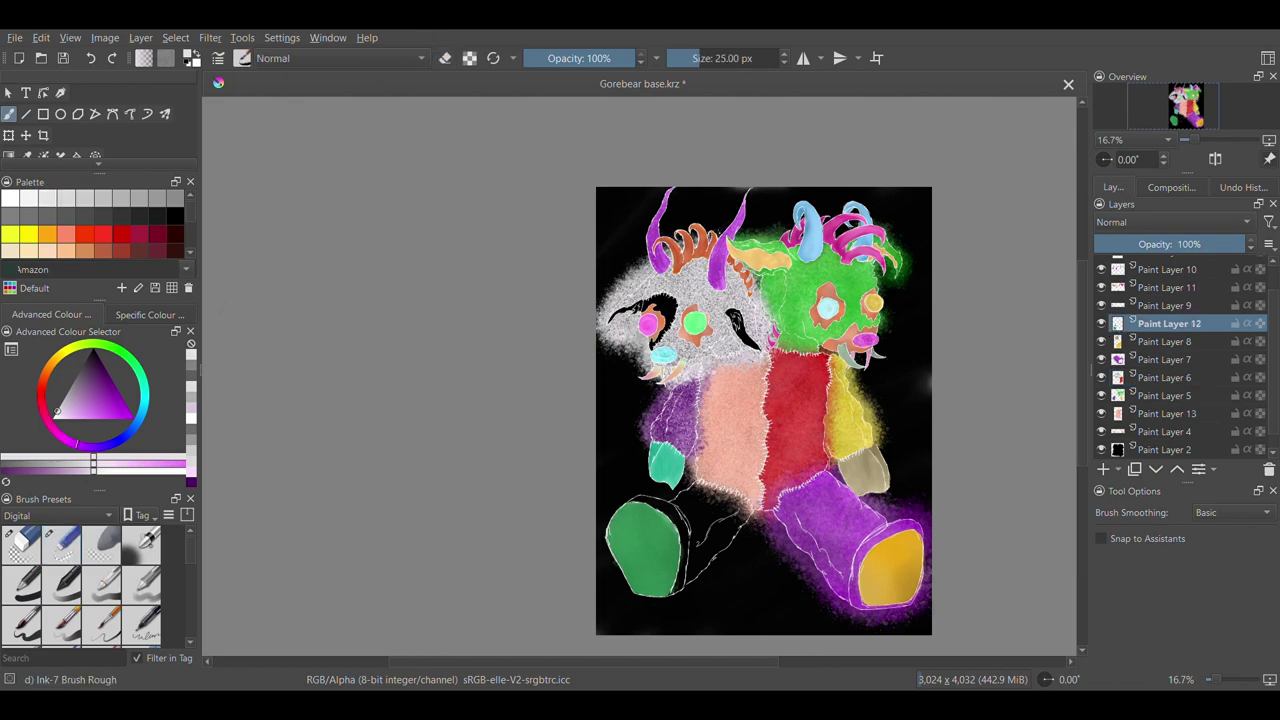
{"action": "scroll", "coordinate": [84, 230], "scroll_direction": "down", "scroll_amount": 3}
{"action": "left_click", "coordinate": [84, 230]}
{"action": "left_click", "coordinate": [121, 411]}
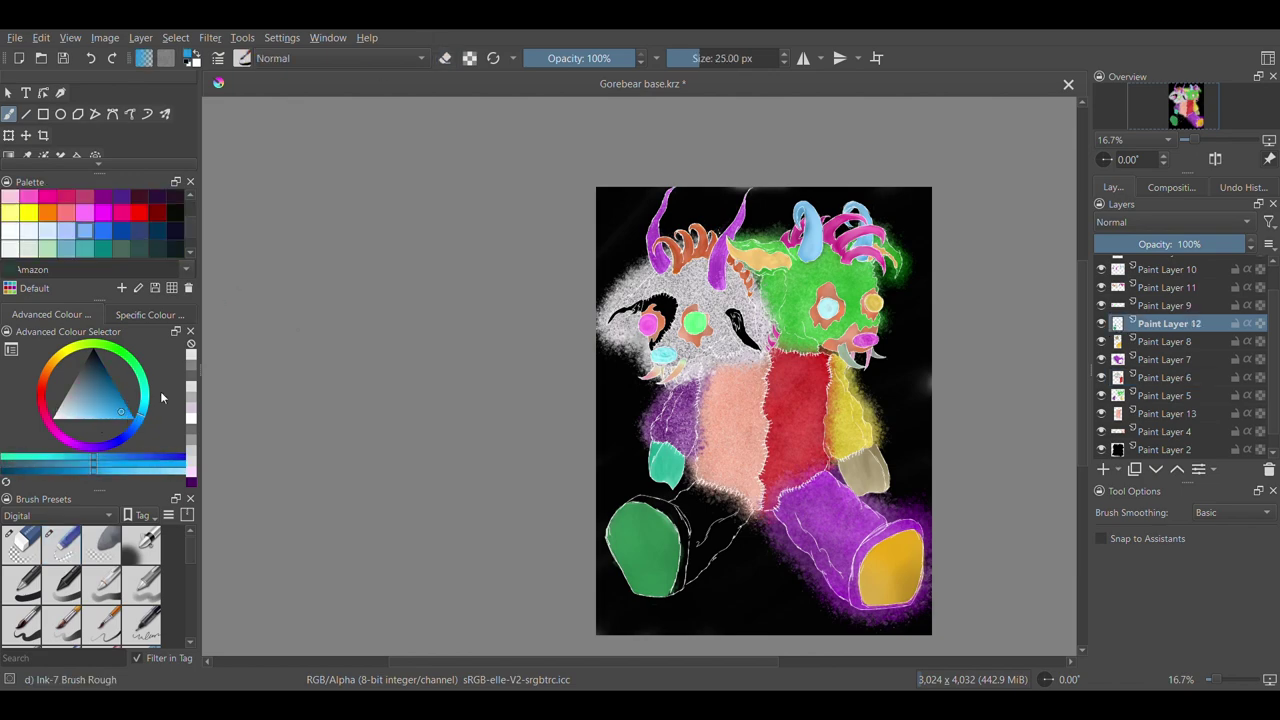
{"action": "key", "text": "plus"}
{"action": "key", "text": "plus"}
{"action": "key", "text": "plus"}
{"action": "key", "text": "plus"}
{"action": "left_click_drag", "start_coordinate": [1082, 350], "coordinate": [1082, 301]}
{"action": "mouse_move", "coordinate": [627, 339]}
{"action": "left_mouse_down"}
{"action": "mouse_move", "coordinate": [606, 382]}
{"action": "mouse_move", "coordinate": [646, 366]}
{"action": "mouse_move", "coordinate": [524, 400]}
{"action": "mouse_move", "coordinate": [514, 416]}
{"action": "mouse_move", "coordinate": [648, 332]}
{"action": "left_mouse_up"}
{"action": "left_click", "coordinate": [145, 393]}
{"action": "left_click", "coordinate": [98, 394]}
{"action": "left_click_drag", "start_coordinate": [559, 374], "coordinate": [638, 346]}
Blend the blue and teal in the inner ear using Blender Textured Soft at 100% opacity and 23.33 px
{"action": "left_click", "coordinate": [242, 58]}
{"action": "left_click", "coordinate": [379, 137]}
{"action": "left_click", "coordinate": [700, 62]}
{"action": "left_click", "coordinate": [634, 60]}
{"action": "left_click_drag", "start_coordinate": [550, 368], "coordinate": [516, 418]}
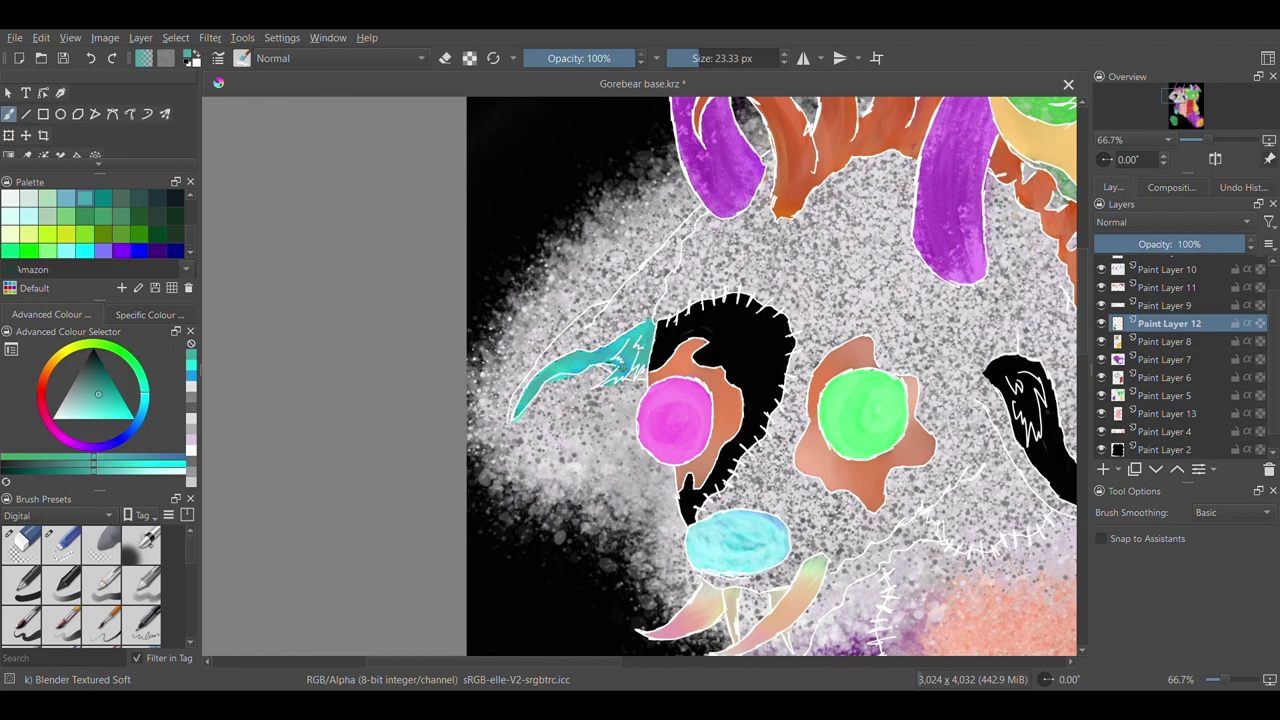
On Paint Layer 12, paint the black inner ear beside the green eye in cyan and blue
{"action": "left_click_drag", "start_coordinate": [506, 663], "coordinate": [560, 673]}
{"action": "left_click", "coordinate": [242, 61]}
{"action": "left_click", "coordinate": [352, 123]}
{"action": "left_click_drag", "start_coordinate": [808, 370], "coordinate": [836, 410]}
{"action": "mouse_move", "coordinate": [836, 372]}
{"action": "left_mouse_down"}
{"action": "mouse_move", "coordinate": [866, 472]}
{"action": "mouse_move", "coordinate": [918, 508]}
{"action": "mouse_move", "coordinate": [852, 364]}
{"action": "mouse_move", "coordinate": [940, 522]}
{"action": "left_mouse_up"}
{"action": "left_click", "coordinate": [134, 427]}
{"action": "left_click", "coordinate": [133, 417]}
{"action": "left_click", "coordinate": [28, 457]}
{"action": "mouse_move", "coordinate": [860, 460]}
{"action": "left_mouse_down"}
{"action": "mouse_move", "coordinate": [828, 384]}
{"action": "mouse_move", "coordinate": [864, 470]}
{"action": "mouse_move", "coordinate": [936, 520]}
{"action": "mouse_move", "coordinate": [894, 484]}
{"action": "left_mouse_up"}
{"action": "left_click", "coordinate": [8, 457]}
{"action": "mouse_move", "coordinate": [834, 380]}
{"action": "left_mouse_down"}
{"action": "mouse_move", "coordinate": [864, 468]}
{"action": "mouse_move", "coordinate": [934, 514]}
{"action": "mouse_move", "coordinate": [846, 460]}
{"action": "mouse_move", "coordinate": [862, 376]}
{"action": "mouse_move", "coordinate": [840, 373]}
{"action": "mouse_move", "coordinate": [828, 403]}
{"action": "left_mouse_up"}
Blend the cyan and blue in the inner ear beside the green eye using Blender Textured Soft at 23.33 px
{"action": "left_click", "coordinate": [242, 59]}
{"action": "left_click", "coordinate": [317, 110]}
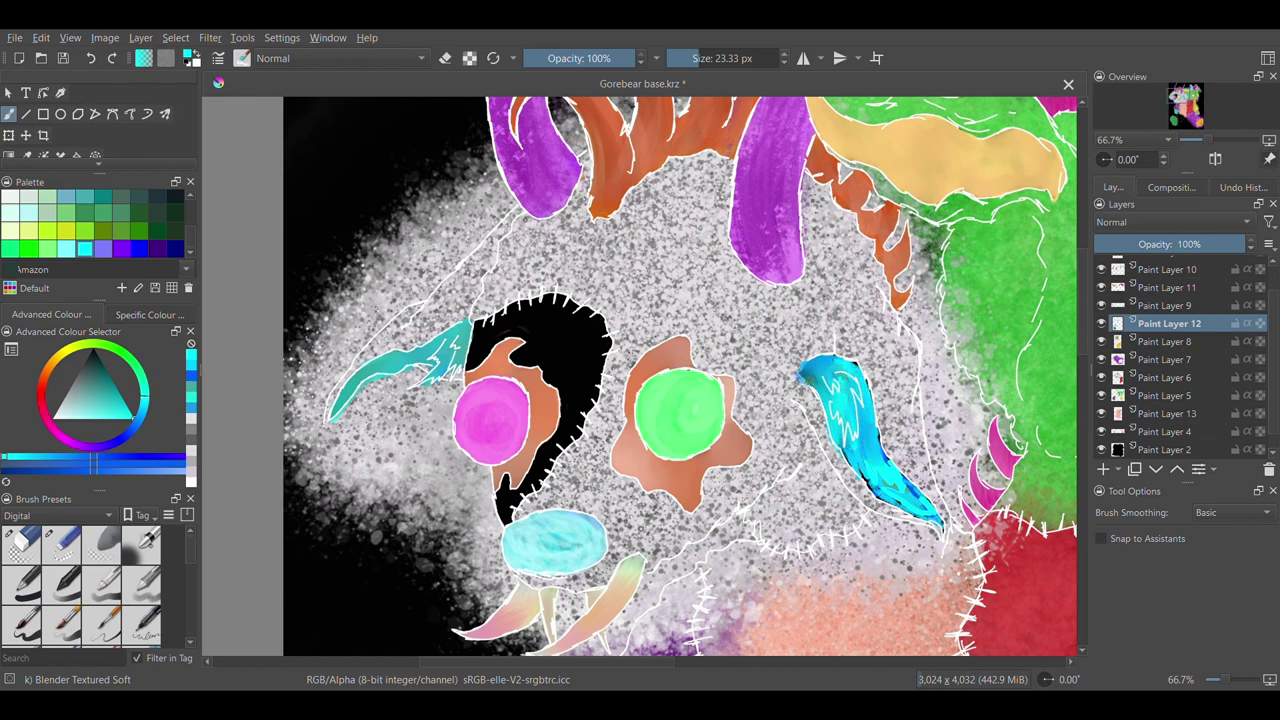
{"action": "left_click_drag", "start_coordinate": [867, 443], "coordinate": [934, 525]}
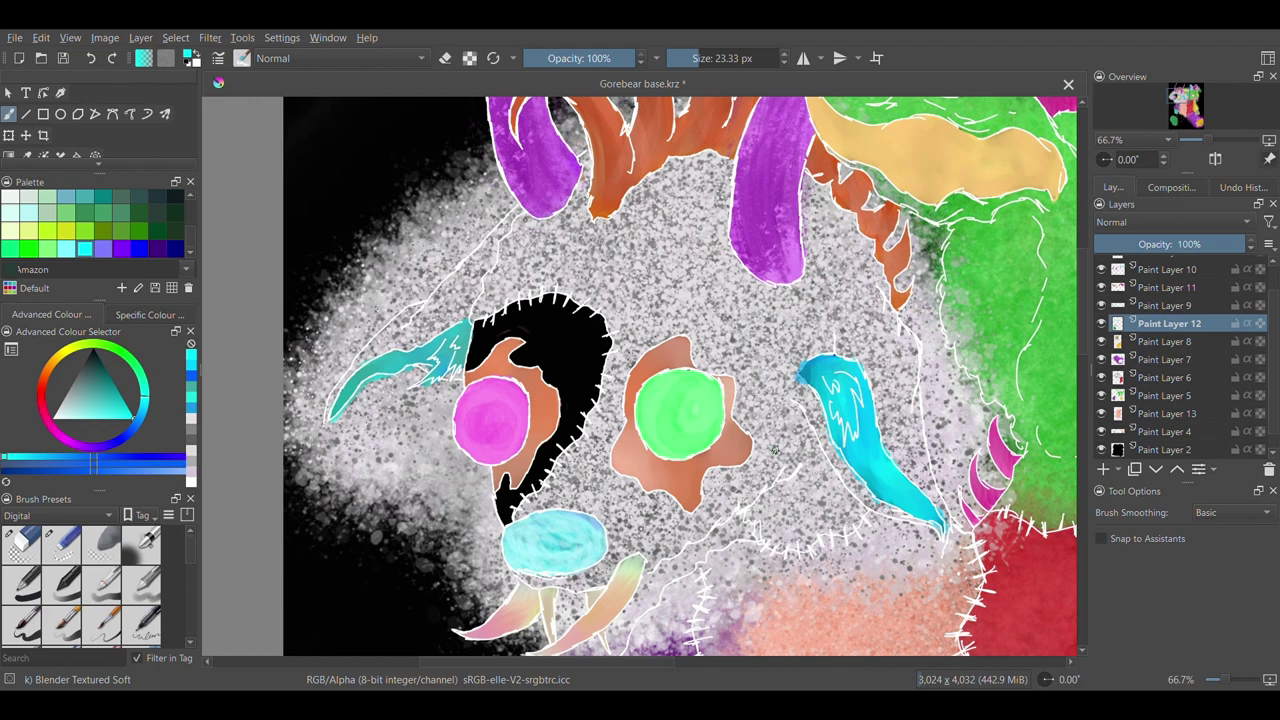
Erase the paint spilling past the outlines of the teal and cyan inner ears using Eraser Circle at 9.85 px
{"action": "left_click", "coordinate": [21, 544]}
{"action": "key", "text": "ctrl+plus"}
{"action": "key", "text": "ctrl+plus"}
{"action": "left_click_drag", "start_coordinate": [583, 662], "coordinate": [503, 662]}
{"action": "left_click_drag", "start_coordinate": [708, 58], "coordinate": [690, 58]}
{"action": "left_click_drag", "start_coordinate": [458, 393], "coordinate": [445, 406]}
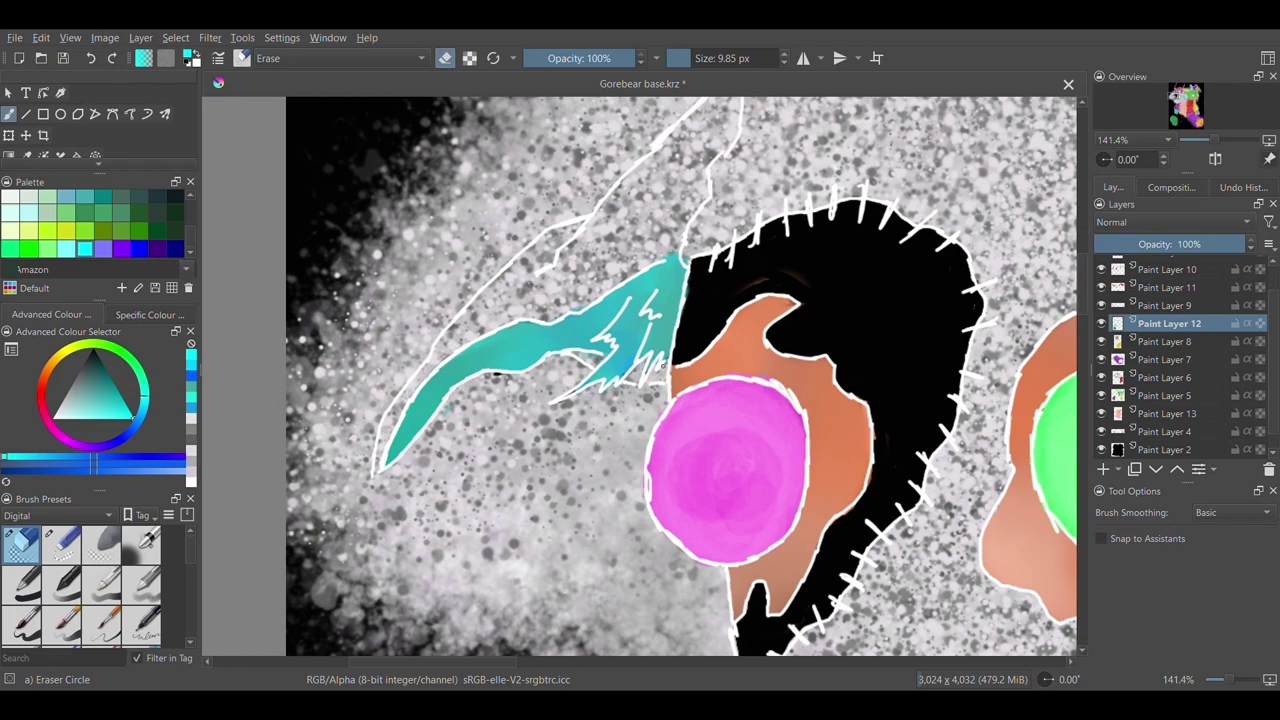
{"action": "left_click", "coordinate": [532, 662]}
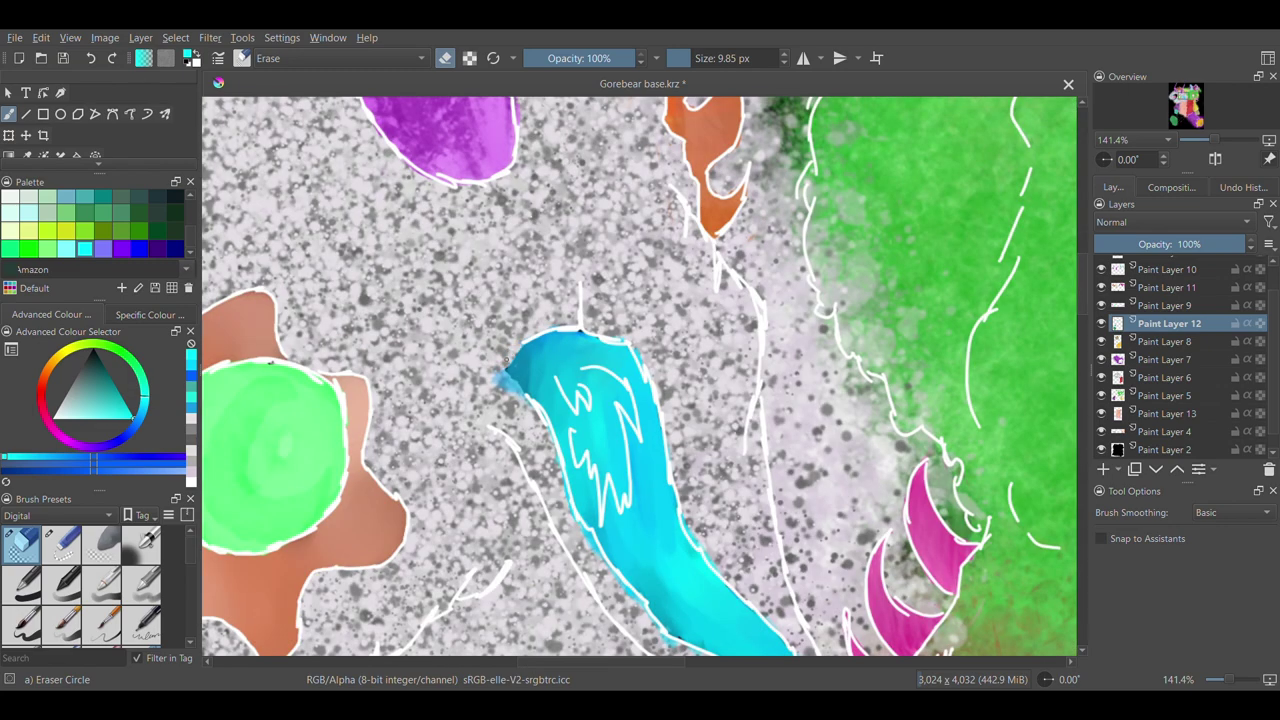
{"action": "scroll", "coordinate": [940, 399], "scroll_direction": "down", "scroll_amount": 4}
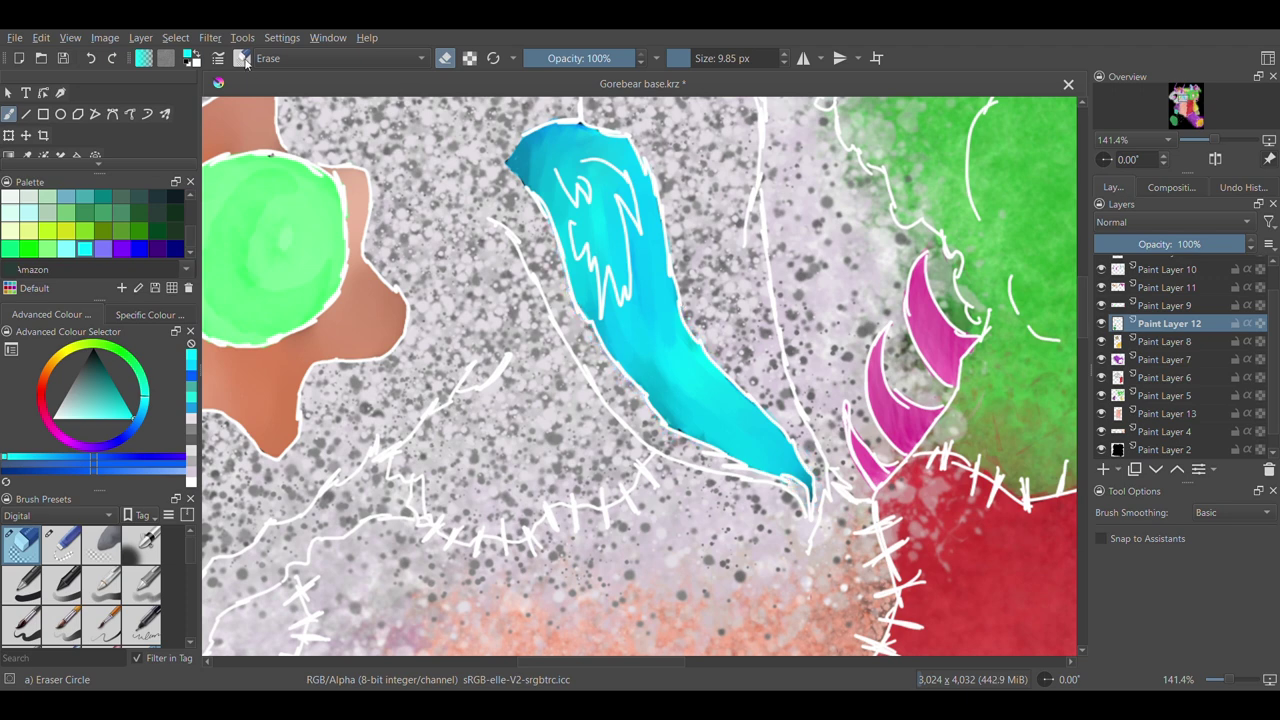
{"action": "key", "text": "e"}
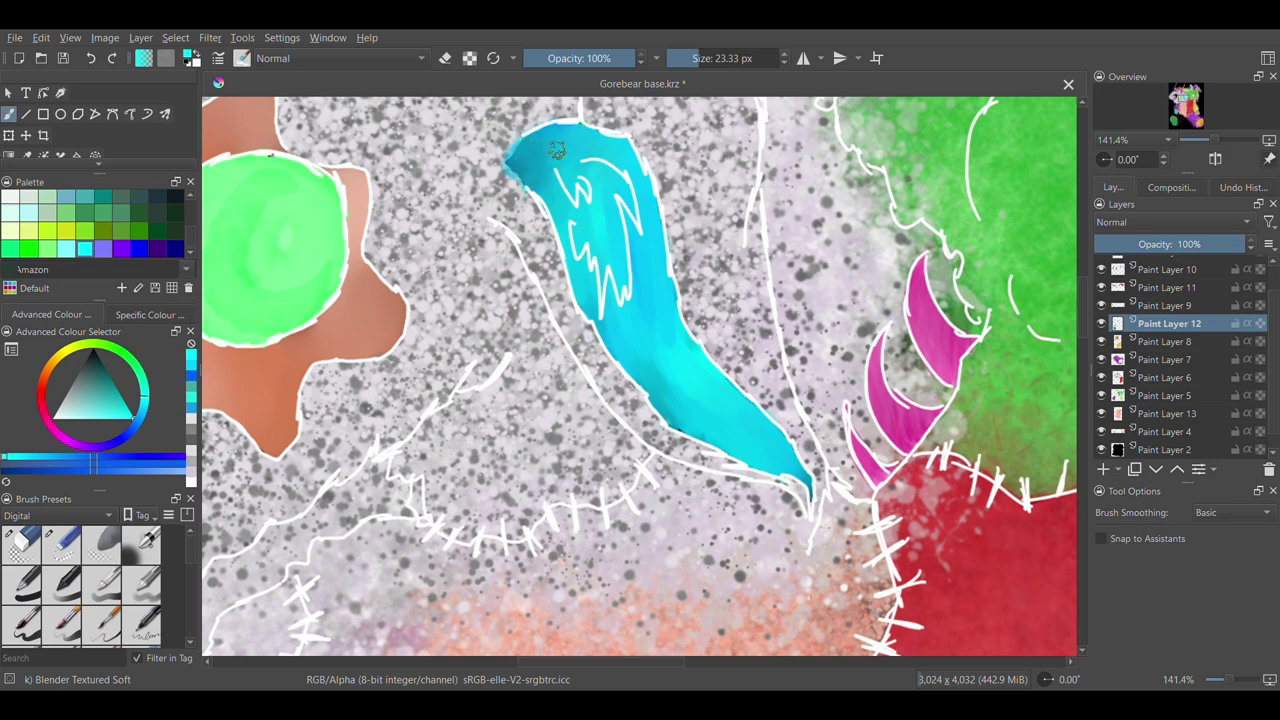
{"action": "key", "text": "e"}
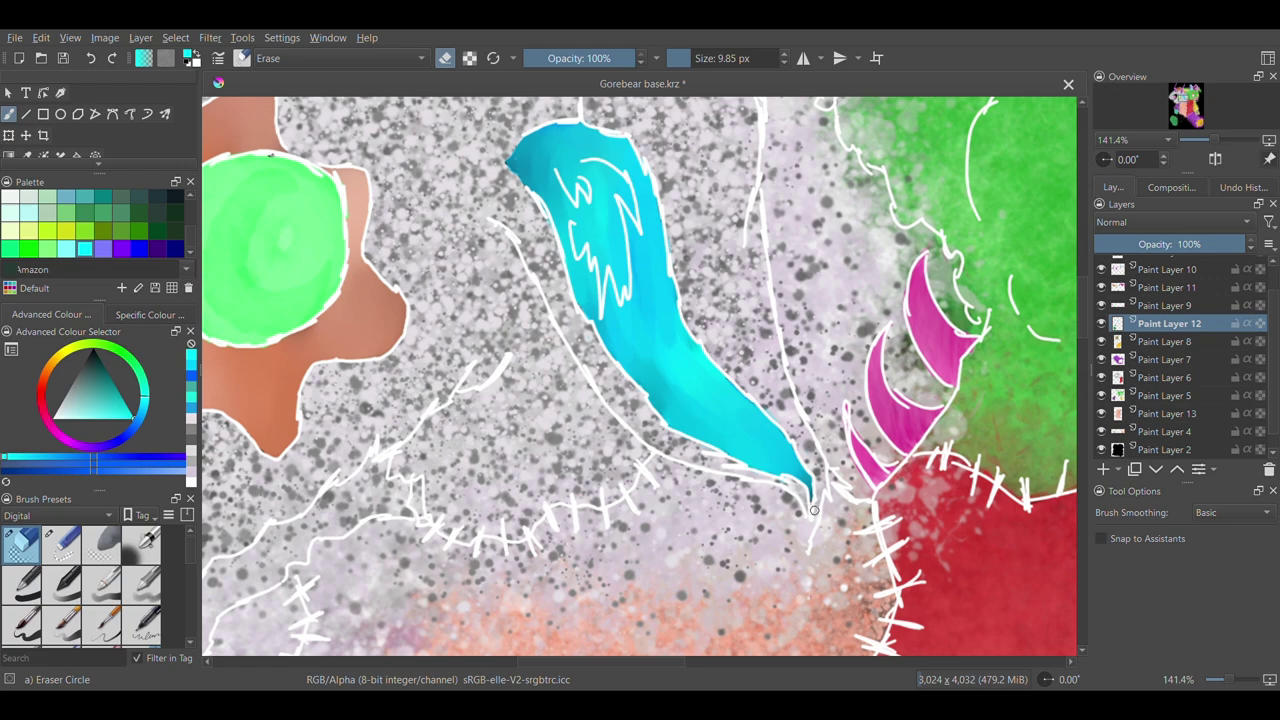
{"action": "scroll", "coordinate": [811, 511], "scroll_direction": "down", "scroll_amount": 6}
On Paint Layer 13, cover the black stitched patch around the magenta eye in yellow using Ink-7 Brush Rough at 25 px
{"action": "left_click", "coordinate": [1152, 414]}
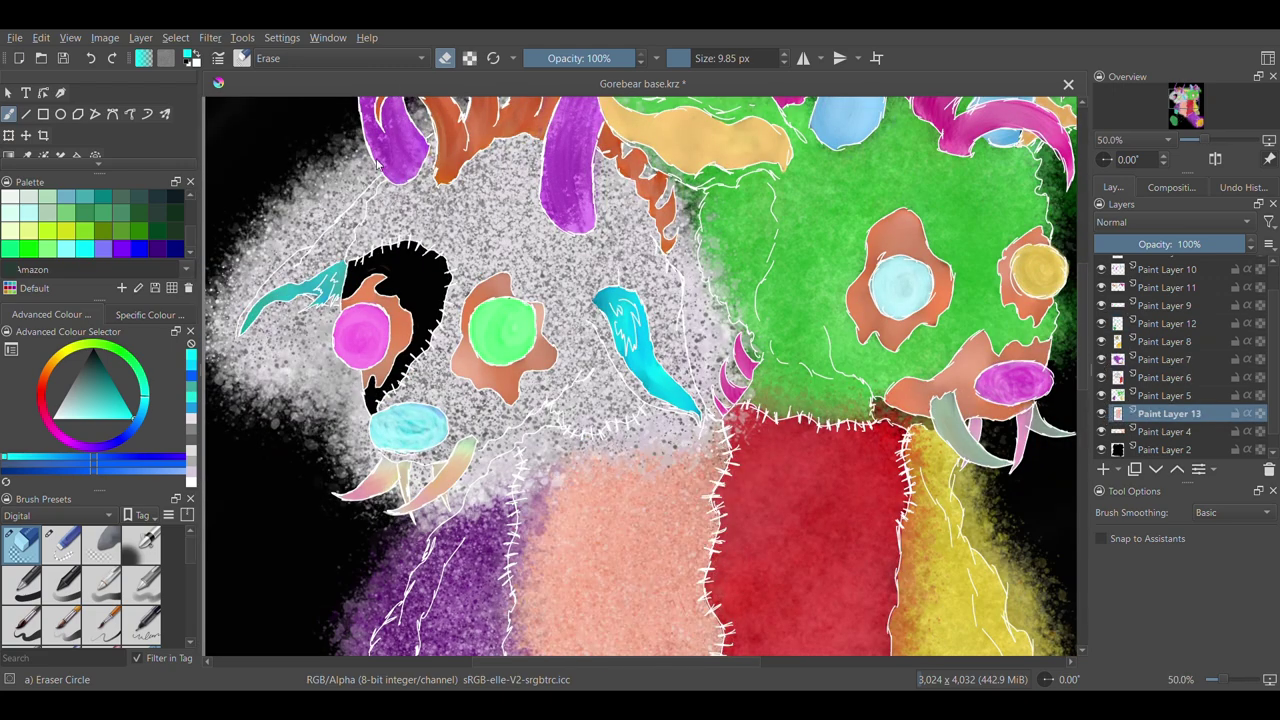
{"action": "key", "text": "e"}
{"action": "scroll", "coordinate": [52, 215], "scroll_direction": "up", "scroll_amount": 1}
{"action": "left_click", "coordinate": [29, 198]}
{"action": "scroll", "coordinate": [324, 376], "scroll_direction": "up", "scroll_amount": 2}
{"action": "mouse_move", "coordinate": [372, 200]}
{"action": "left_mouse_down"}
{"action": "mouse_move", "coordinate": [494, 140]}
{"action": "mouse_move", "coordinate": [446, 406]}
{"action": "mouse_move", "coordinate": [423, 388]}
{"action": "mouse_move", "coordinate": [447, 124]}
{"action": "mouse_move", "coordinate": [545, 225]}
{"action": "mouse_move", "coordinate": [420, 444]}
{"action": "left_mouse_up"}
{"action": "left_click", "coordinate": [86, 419]}
{"action": "left_click_drag", "start_coordinate": [382, 155], "coordinate": [364, 199]}
{"action": "mouse_move", "coordinate": [426, 127]}
{"action": "left_mouse_down"}
{"action": "mouse_move", "coordinate": [460, 205]}
{"action": "mouse_move", "coordinate": [555, 250]}
{"action": "mouse_move", "coordinate": [480, 380]}
{"action": "mouse_move", "coordinate": [421, 445]}
{"action": "left_mouse_up"}
Add golden and pale yellow strokes across the stitched patch around the magenta eye
{"action": "left_click", "coordinate": [170, 463]}
{"action": "mouse_move", "coordinate": [492, 155]}
{"action": "left_mouse_down"}
{"action": "mouse_move", "coordinate": [545, 130]}
{"action": "mouse_move", "coordinate": [568, 178]}
{"action": "left_mouse_up"}
{"action": "mouse_move", "coordinate": [506, 300]}
{"action": "left_mouse_down"}
{"action": "mouse_move", "coordinate": [466, 388]}
{"action": "mouse_move", "coordinate": [421, 442]}
{"action": "left_mouse_up"}
{"action": "left_click", "coordinate": [64, 457]}
{"action": "mouse_move", "coordinate": [380, 190]}
{"action": "left_mouse_down"}
{"action": "mouse_move", "coordinate": [470, 120]}
{"action": "mouse_move", "coordinate": [540, 300]}
{"action": "mouse_move", "coordinate": [468, 360]}
{"action": "mouse_move", "coordinate": [470, 380]}
{"action": "mouse_move", "coordinate": [540, 160]}
{"action": "mouse_move", "coordinate": [385, 180]}
{"action": "mouse_move", "coordinate": [506, 110]}
{"action": "left_mouse_up"}
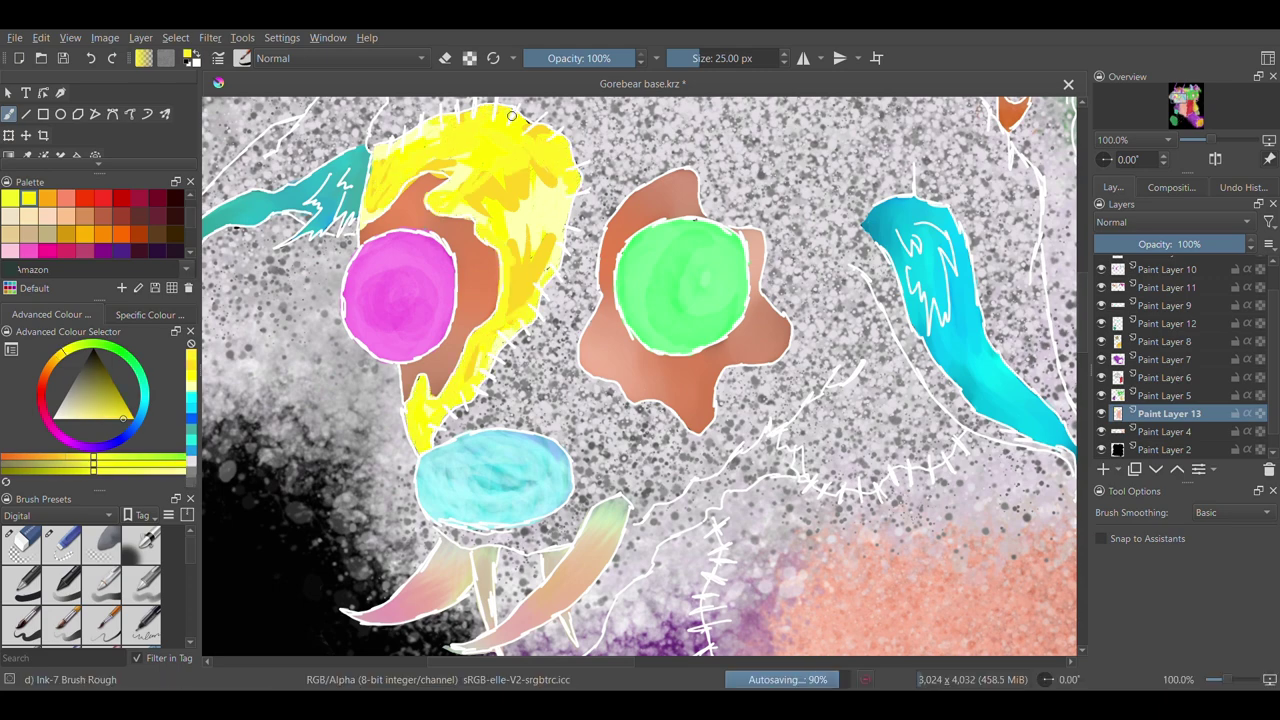
{"action": "left_click", "coordinate": [154, 470]}
{"action": "left_click_drag", "start_coordinate": [369, 214], "coordinate": [390, 165]}
{"action": "left_click_drag", "start_coordinate": [500, 195], "coordinate": [545, 255]}
{"action": "left_click_drag", "start_coordinate": [478, 347], "coordinate": [467, 382]}
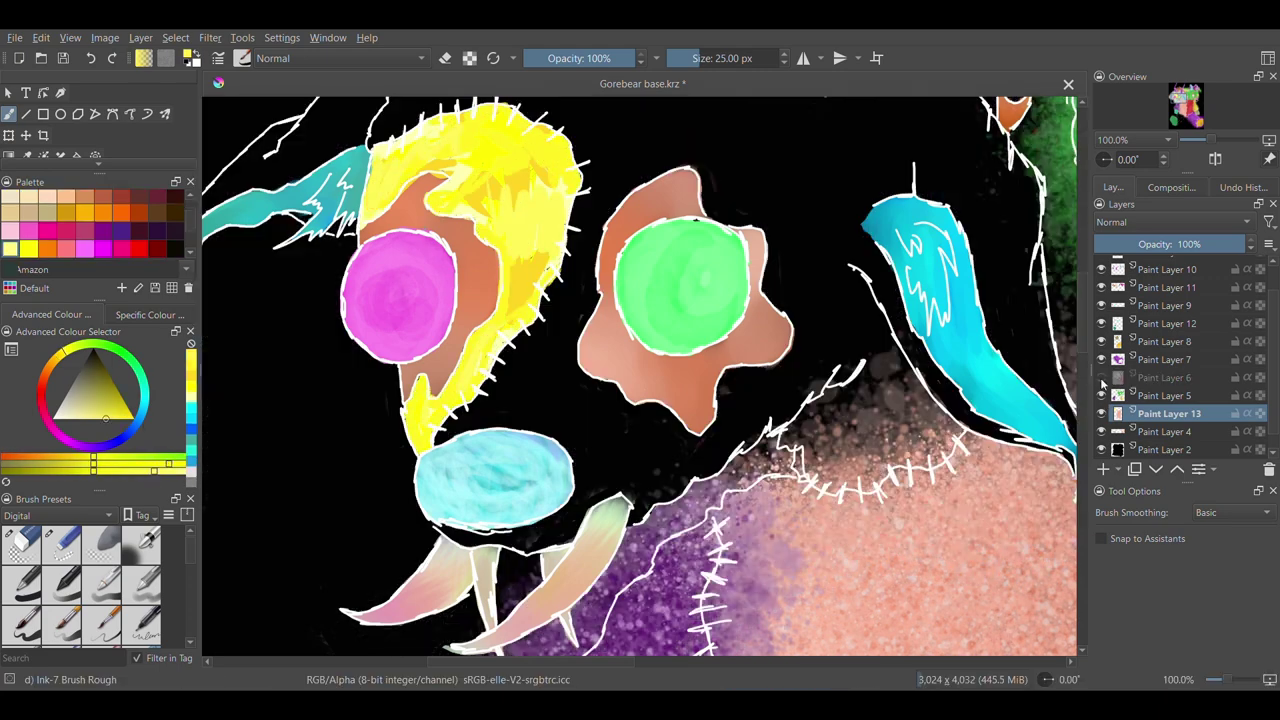
Blend the yellow shades of the stitched patch on Paint Layer 13 using Blender Basic at 47% opacity and 50 px
{"action": "left_click", "coordinate": [1120, 323]}
{"action": "left_click", "coordinate": [60, 545]}
{"action": "scroll", "coordinate": [80, 600], "scroll_direction": "down", "scroll_amount": 2}
{"action": "left_click", "coordinate": [20, 628]}
{"action": "left_click", "coordinate": [446, 62]}
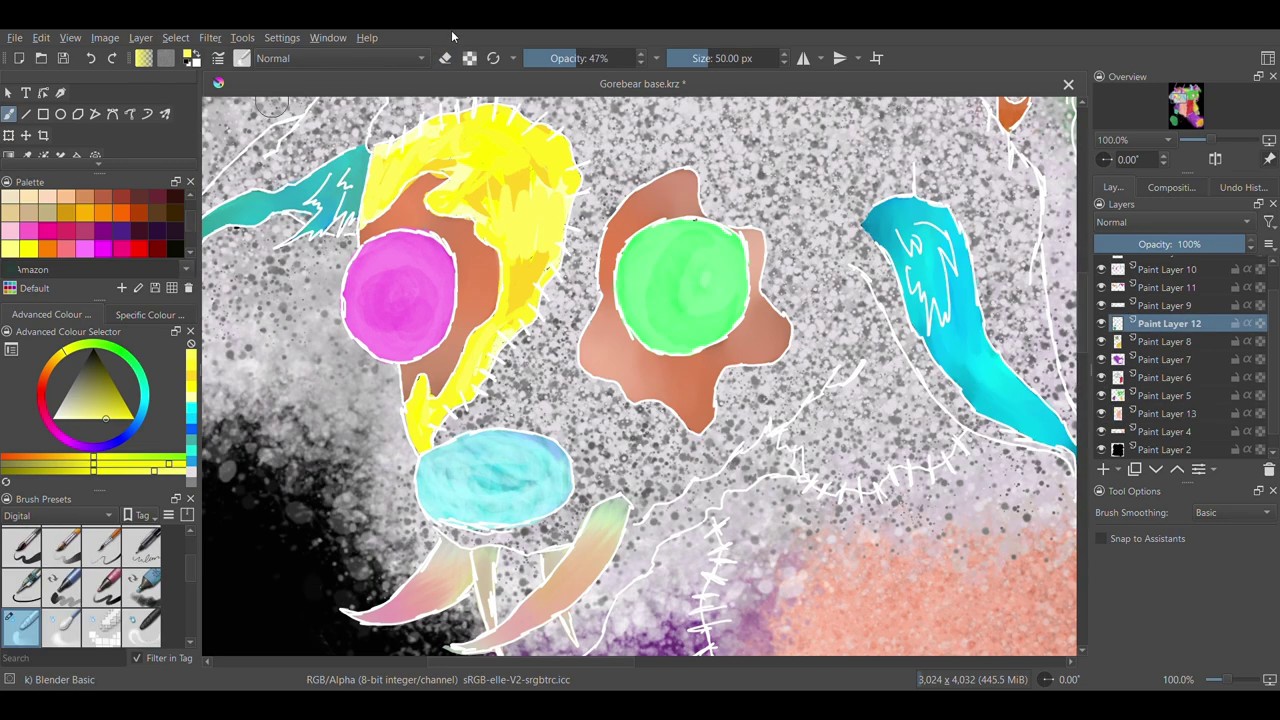
{"action": "left_click", "coordinate": [1165, 413]}
{"action": "left_click", "coordinate": [1101, 413]}
{"action": "left_click", "coordinate": [1101, 413]}
{"action": "mouse_move", "coordinate": [466, 174]}
{"action": "left_mouse_down"}
{"action": "mouse_move", "coordinate": [529, 168]}
{"action": "mouse_move", "coordinate": [546, 210]}
{"action": "mouse_move", "coordinate": [462, 169]}
{"action": "mouse_move", "coordinate": [511, 140]}
{"action": "left_mouse_up"}
{"action": "left_click", "coordinate": [86, 65]}
{"action": "mouse_move", "coordinate": [478, 350]}
{"action": "left_mouse_down"}
{"action": "mouse_move", "coordinate": [403, 412]}
{"action": "mouse_move", "coordinate": [500, 243]}
{"action": "mouse_move", "coordinate": [383, 191]}
{"action": "mouse_move", "coordinate": [417, 171]}
{"action": "mouse_move", "coordinate": [474, 194]}
{"action": "left_mouse_up"}
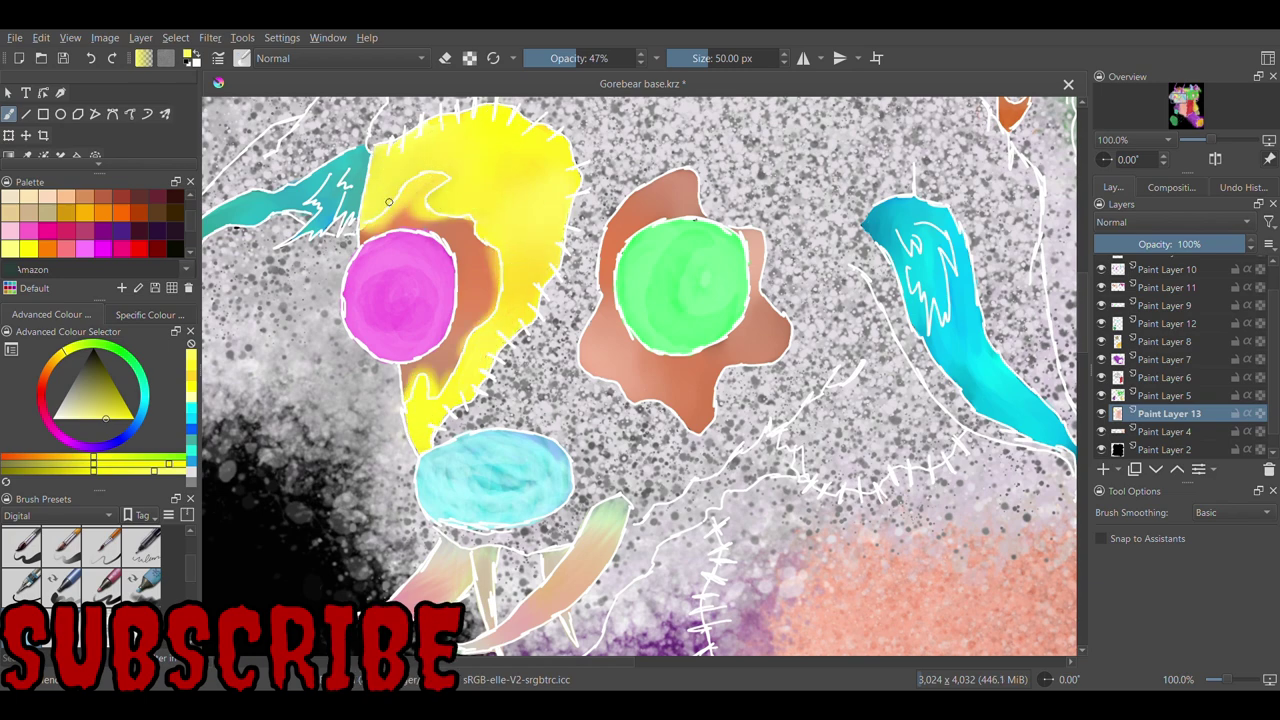
With Paint Layer 6 temporarily hidden, erase the yellow spilling past the patch outline on Paint Layer 13 using Eraser Circle at 9.85 px
{"action": "key", "text": "slash"}
{"action": "key", "text": "ctrl+plus"}
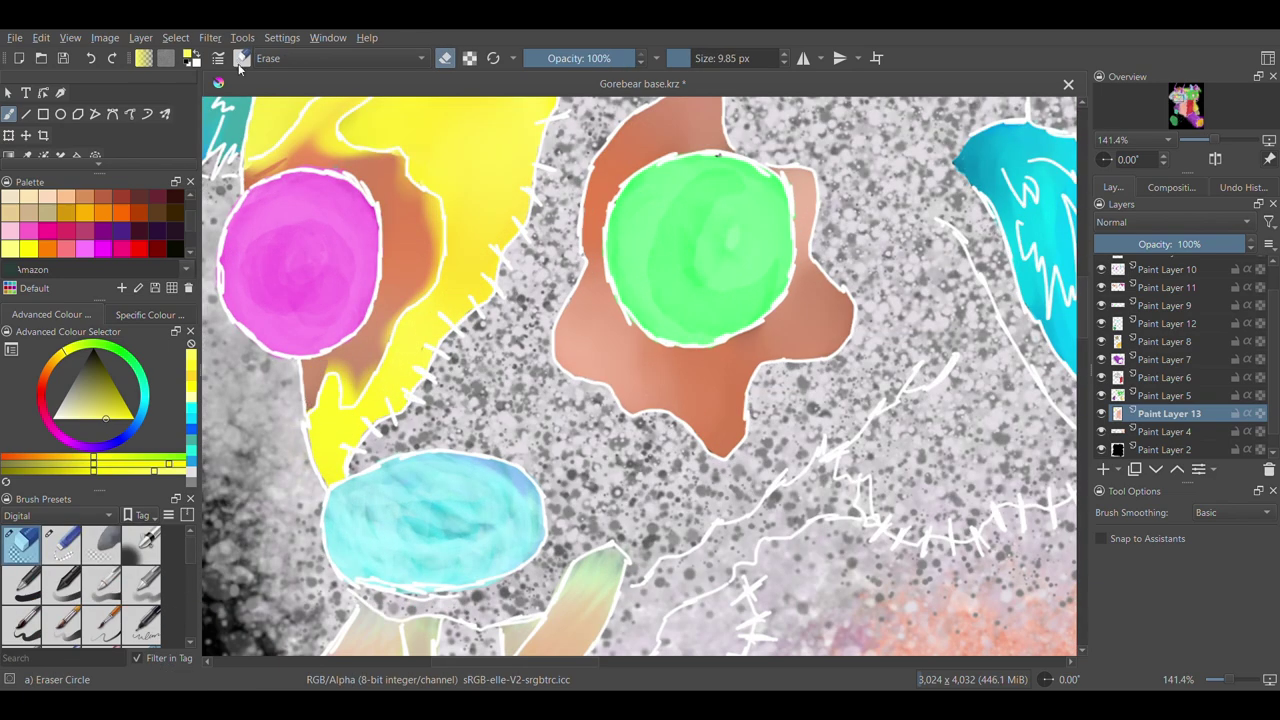
{"action": "key", "text": "slash"}
{"action": "key", "text": "slash"}
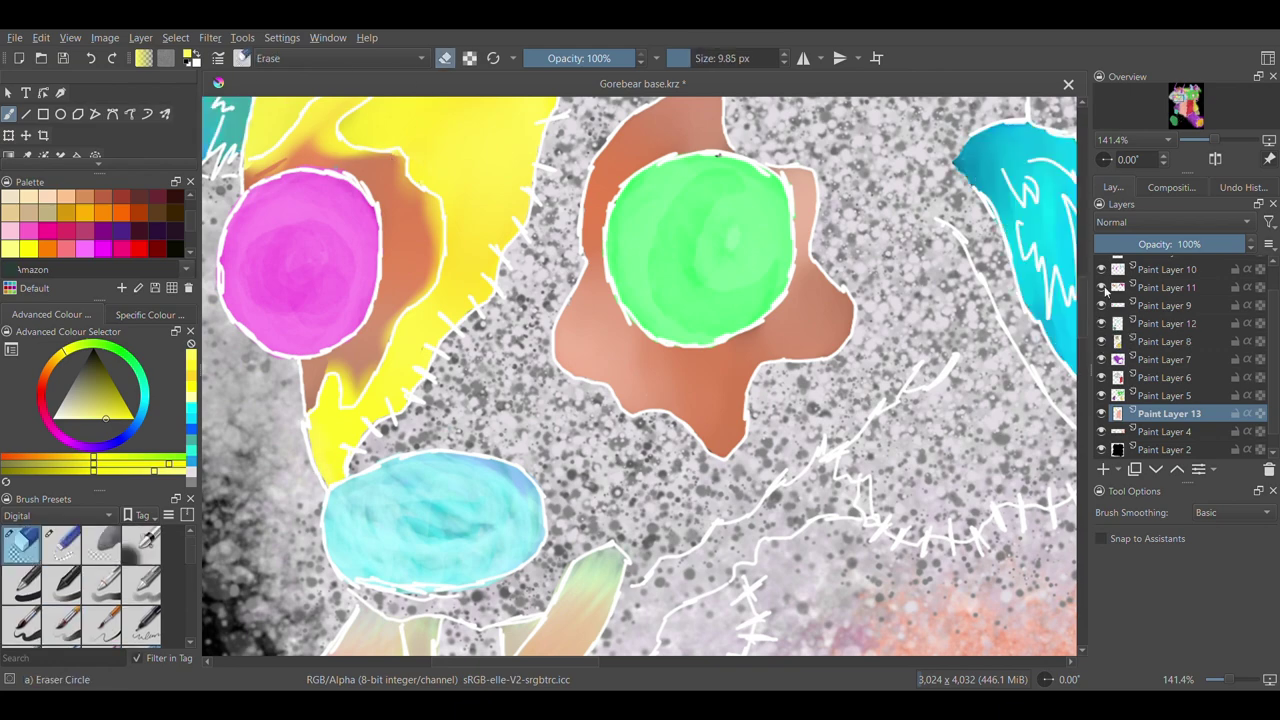
{"action": "left_click", "coordinate": [1101, 378]}
{"action": "mouse_move", "coordinate": [310, 469]}
{"action": "left_mouse_down"}
{"action": "mouse_move", "coordinate": [362, 450]}
{"action": "mouse_move", "coordinate": [468, 324]}
{"action": "left_mouse_up"}
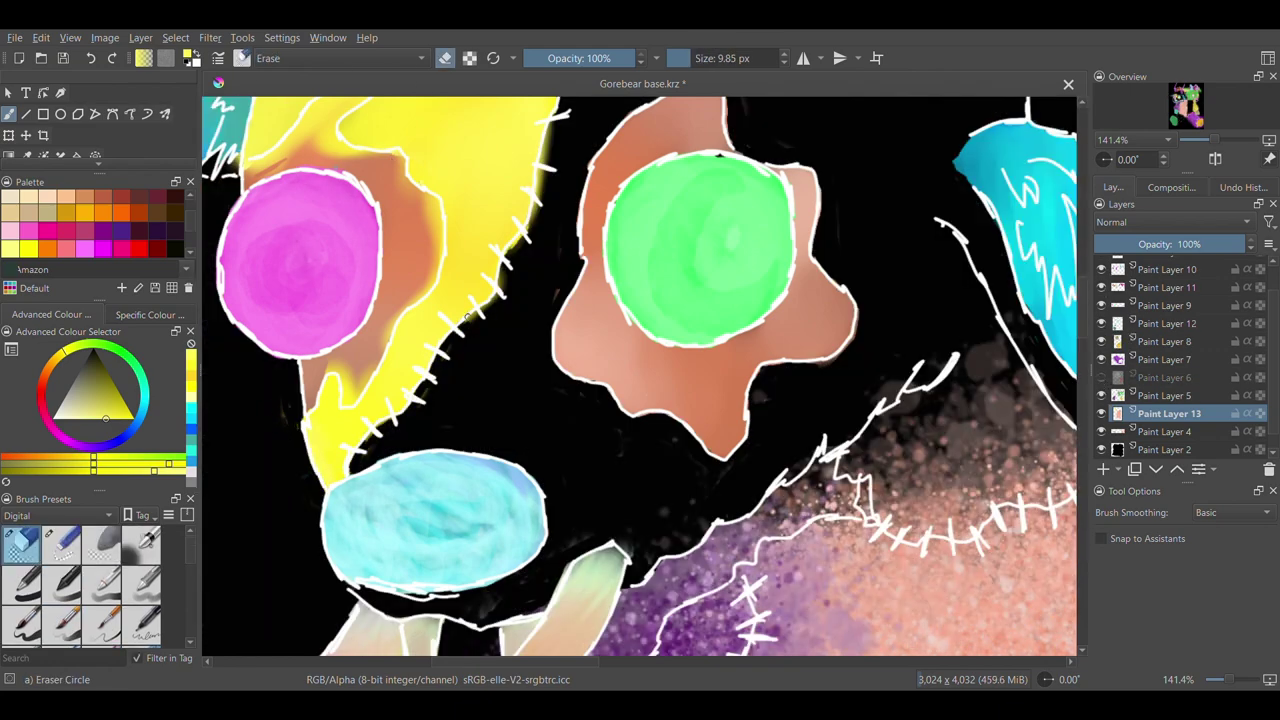
{"action": "scroll", "coordinate": [296, 265], "scroll_direction": "up", "scroll_amount": 3}
{"action": "mouse_move", "coordinate": [254, 356]}
{"action": "left_mouse_down"}
{"action": "mouse_move", "coordinate": [314, 302]}
{"action": "mouse_move", "coordinate": [362, 285]}
{"action": "mouse_move", "coordinate": [296, 333]}
{"action": "mouse_move", "coordinate": [346, 340]}
{"action": "mouse_move", "coordinate": [407, 495]}
{"action": "left_mouse_up"}
{"action": "key", "text": "ctrl+z"}
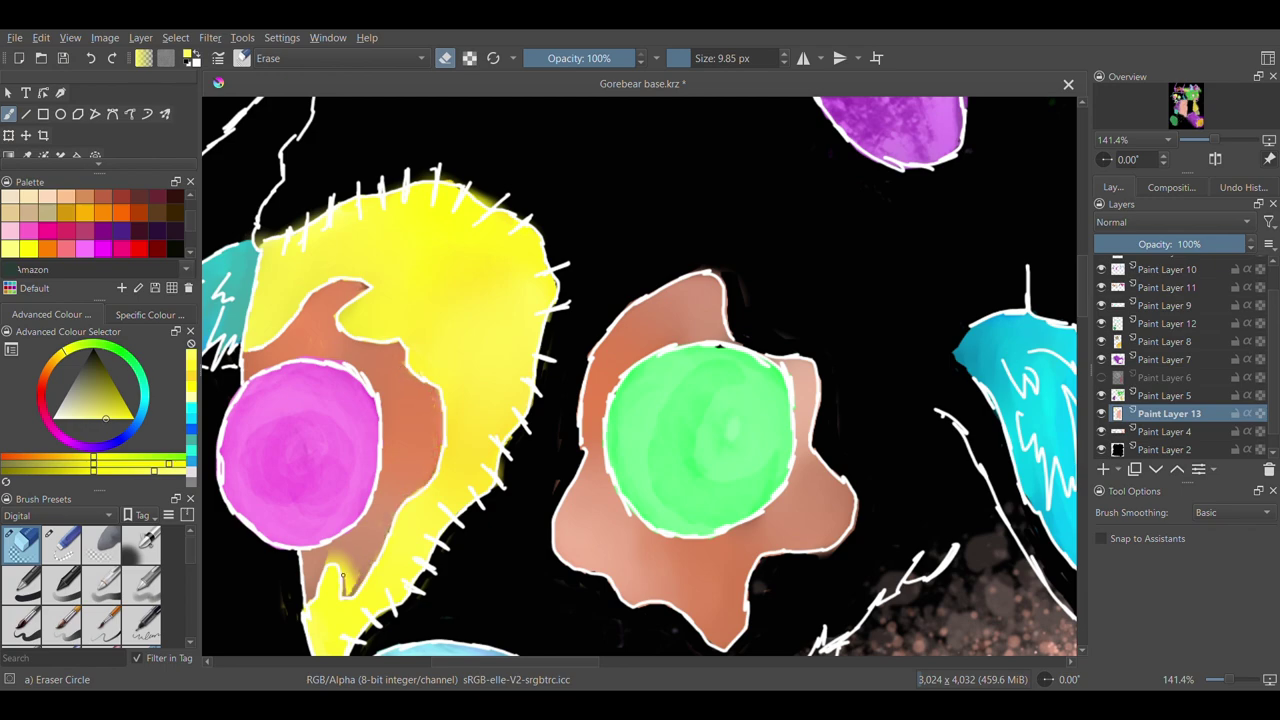
{"action": "key", "text": "minus"}
{"action": "key", "text": "minus"}
{"action": "key", "text": "minus"}
{"action": "key", "text": "minus"}
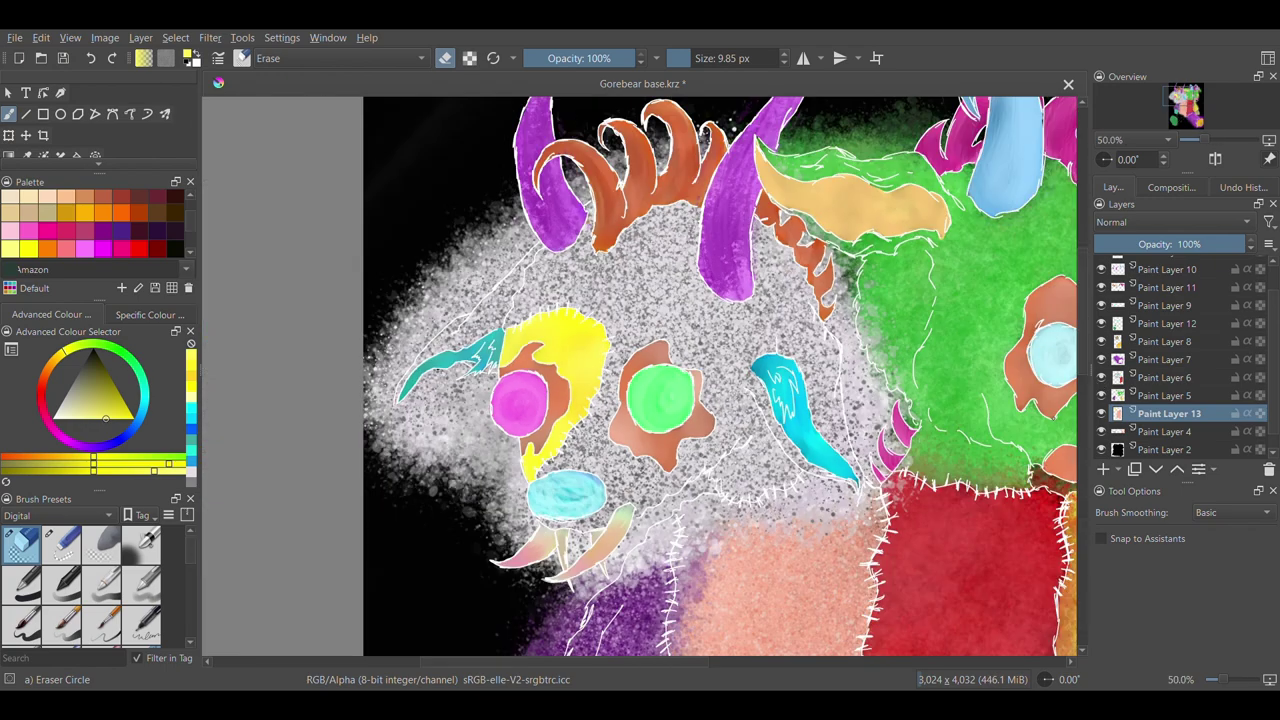
On Paint Layer 6, erase the grey texture between the grey and green heads using Eraser Circle at 62% opacity and 24.82 px
{"action": "left_click", "coordinate": [593, 60]}
{"action": "key", "text": "plus"}
{"action": "key", "text": "plus"}
{"action": "left_click_drag", "start_coordinate": [551, 661], "coordinate": [644, 661]}
{"action": "key", "text": "plus"}
{"action": "key", "text": "minus"}
{"action": "left_click", "coordinate": [699, 59]}
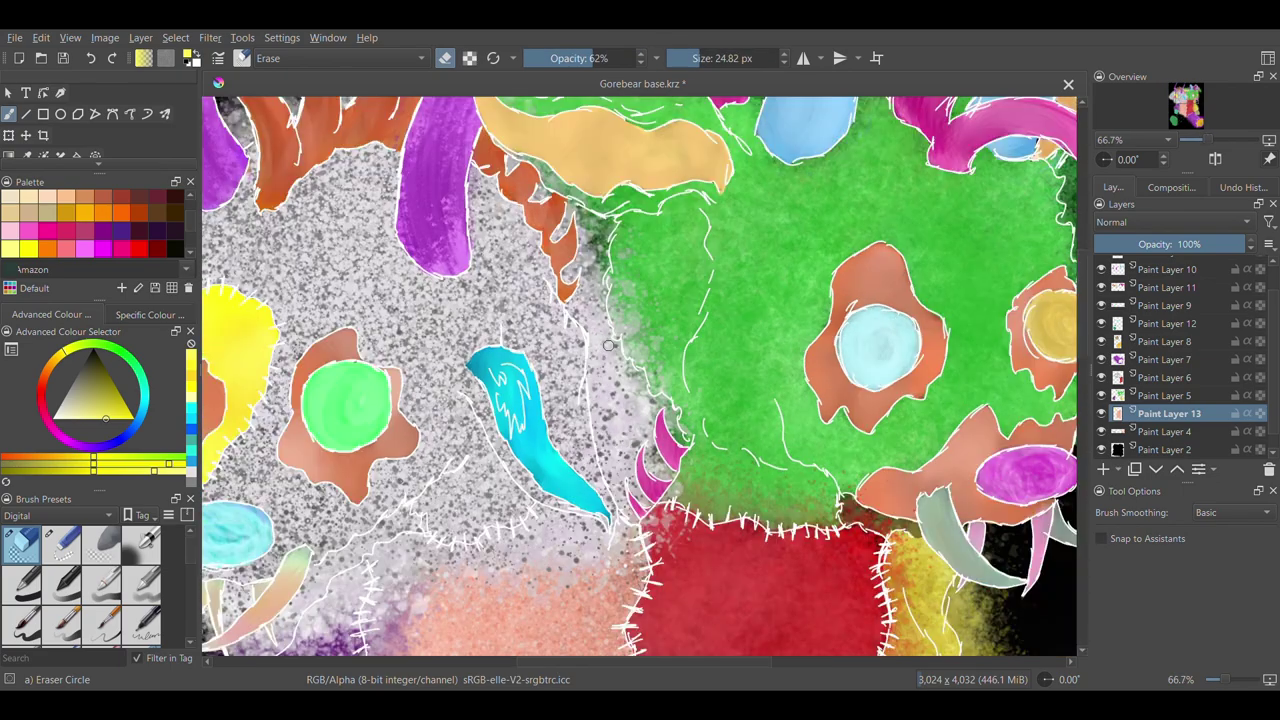
{"action": "left_click", "coordinate": [1163, 396]}
{"action": "left_click", "coordinate": [1163, 378]}
{"action": "left_click", "coordinate": [92, 61]}
{"action": "left_click", "coordinate": [91, 59]}
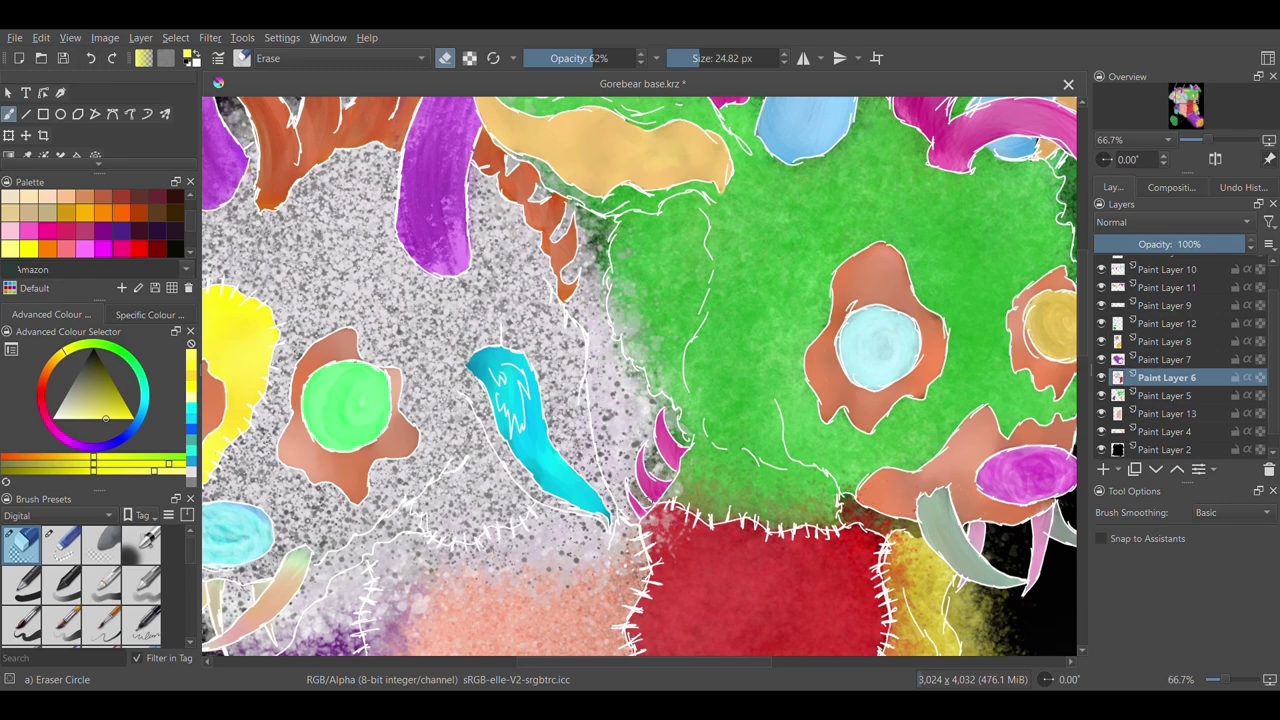
{"action": "mouse_move", "coordinate": [650, 380]}
{"action": "left_mouse_down"}
{"action": "mouse_move", "coordinate": [615, 375]}
{"action": "mouse_move", "coordinate": [607, 420]}
{"action": "left_mouse_up"}
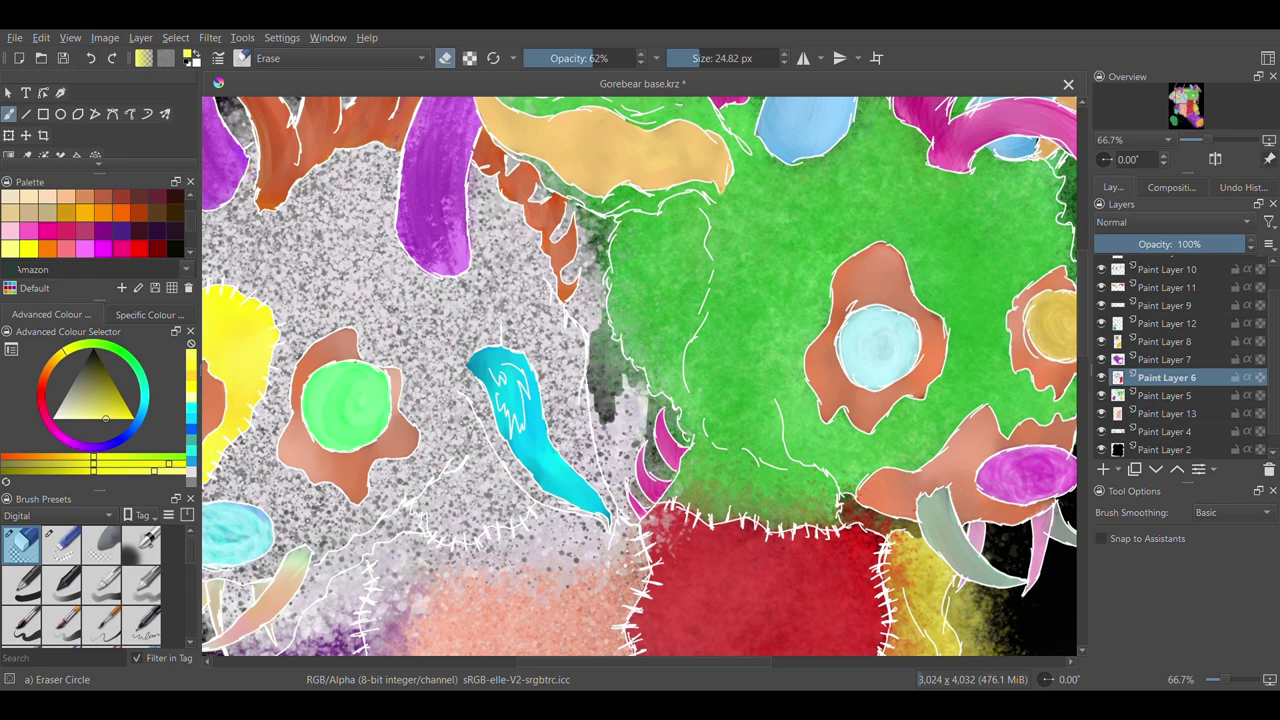
{"action": "mouse_move", "coordinate": [625, 515]}
{"action": "left_mouse_down"}
{"action": "mouse_move", "coordinate": [590, 240]}
{"action": "mouse_move", "coordinate": [561, 175]}
{"action": "left_mouse_up"}
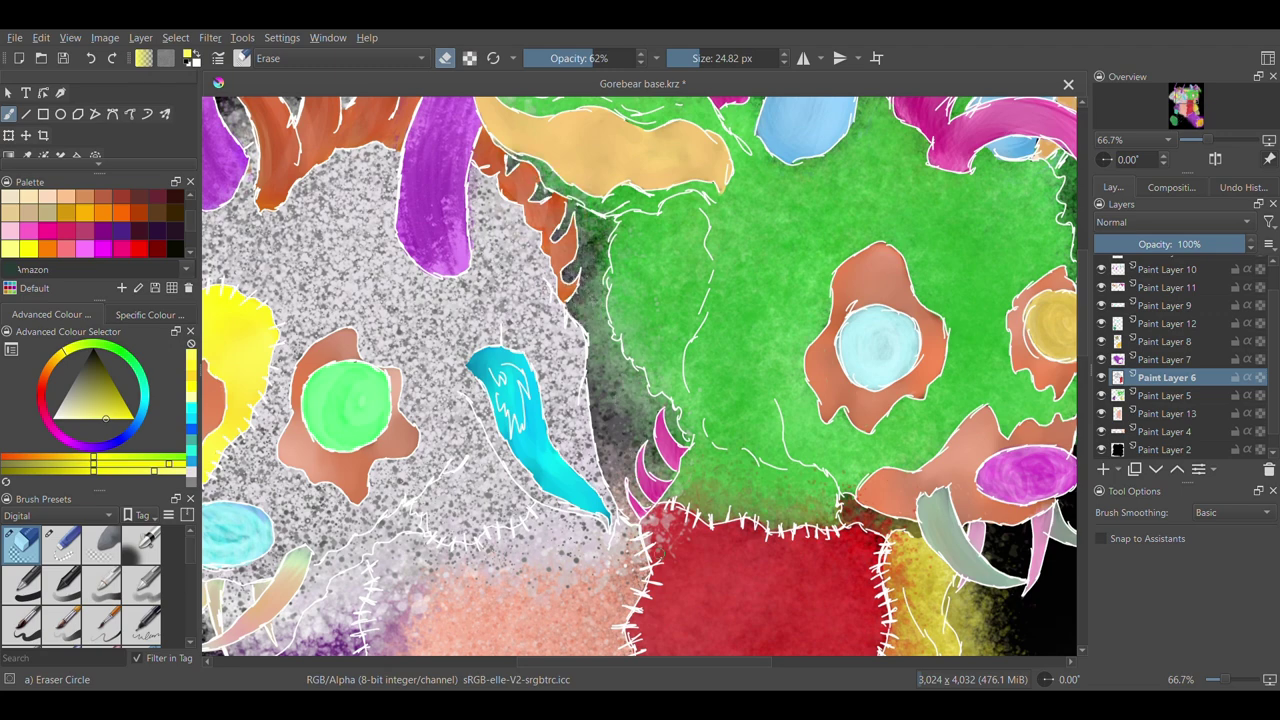
Erase the grey texture spilling from the grey head over the peach torso, the purple arm and the tusks
{"action": "left_click_drag", "start_coordinate": [348, 592], "coordinate": [588, 428]}
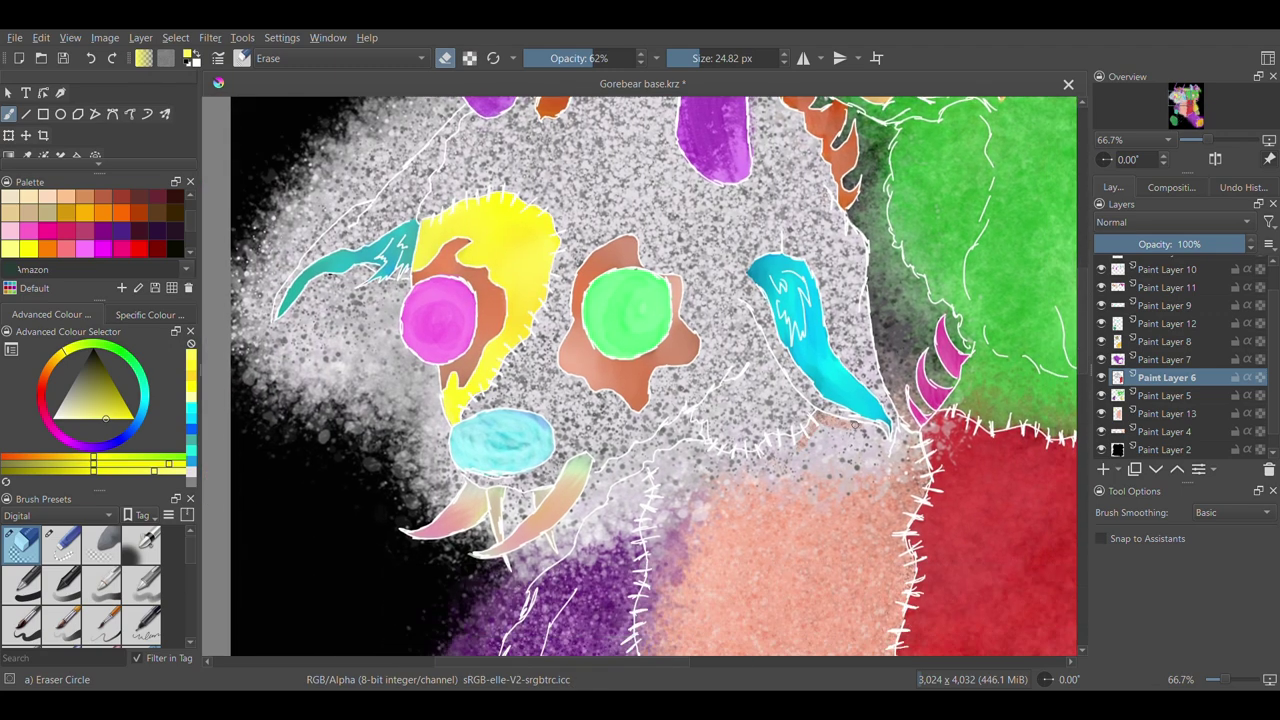
{"action": "mouse_move", "coordinate": [886, 465]}
{"action": "left_mouse_down"}
{"action": "mouse_move", "coordinate": [868, 492]}
{"action": "mouse_move", "coordinate": [830, 435]}
{"action": "mouse_move", "coordinate": [808, 488]}
{"action": "left_mouse_up"}
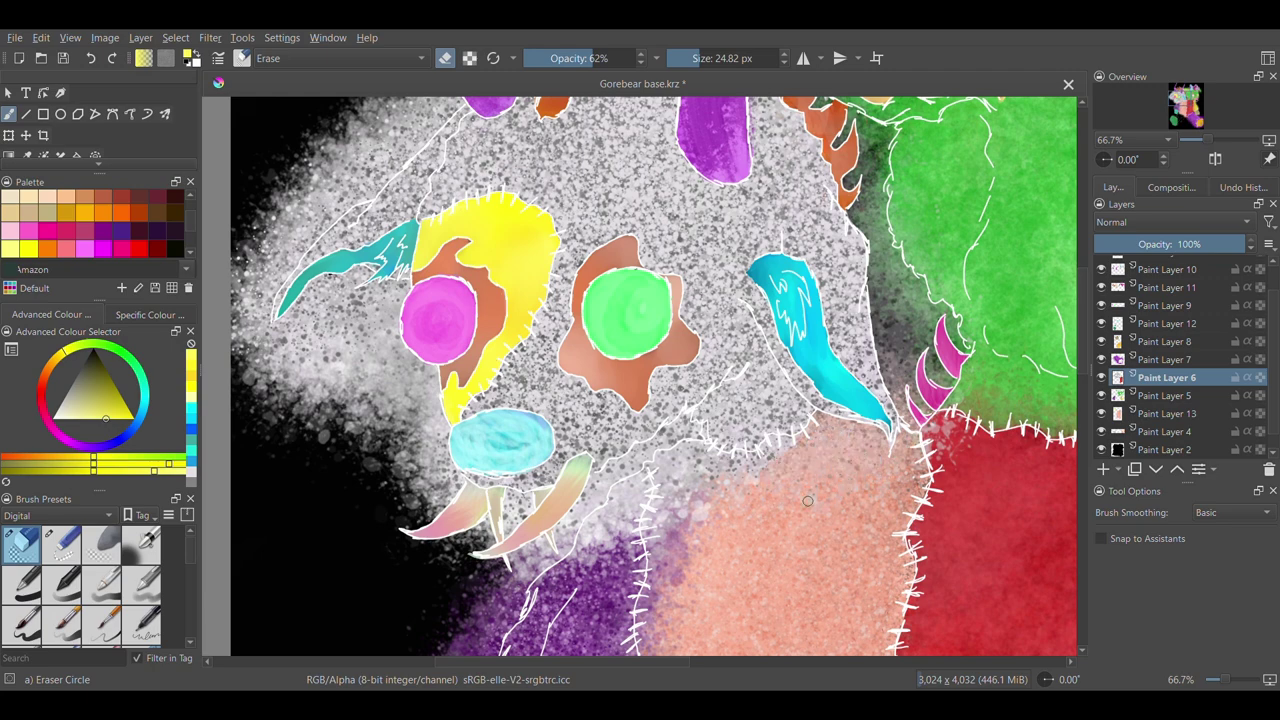
{"action": "mouse_move", "coordinate": [681, 451]}
{"action": "left_mouse_down"}
{"action": "mouse_move", "coordinate": [648, 540]}
{"action": "mouse_move", "coordinate": [595, 518]}
{"action": "left_mouse_up"}
{"action": "left_click_drag", "start_coordinate": [648, 476], "coordinate": [585, 480]}
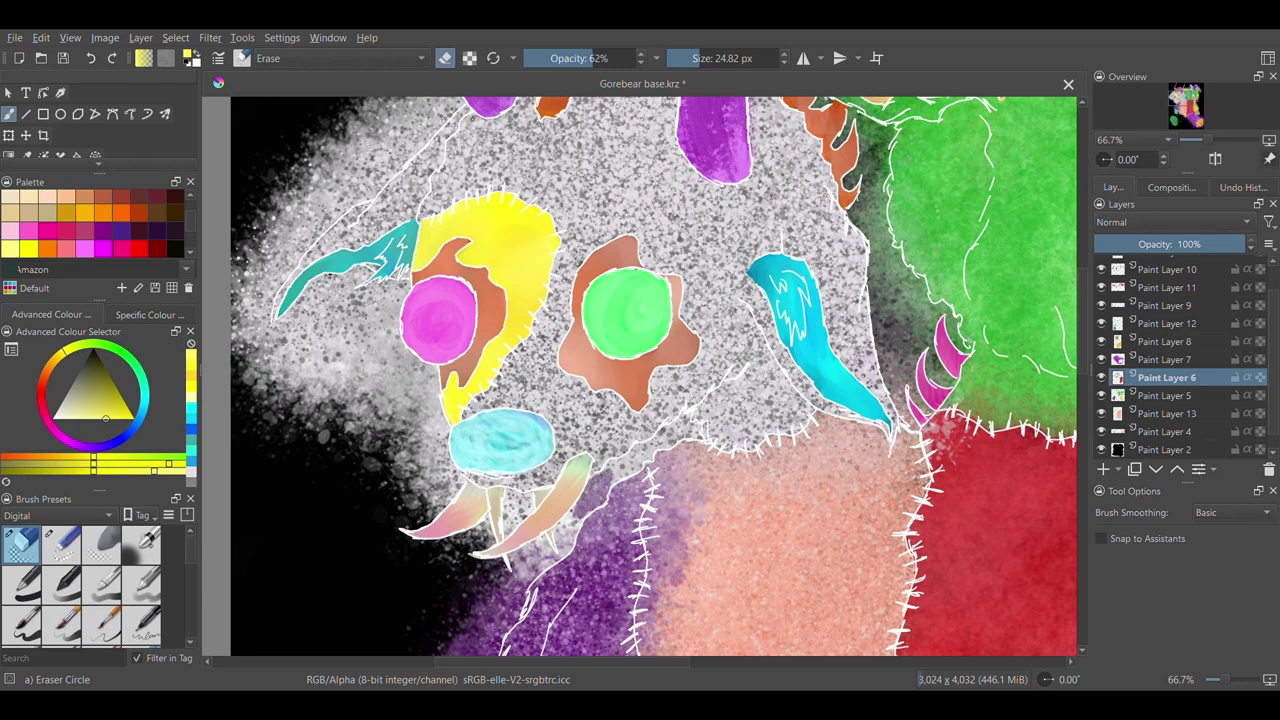
{"action": "mouse_move", "coordinate": [685, 440]}
{"action": "left_mouse_down"}
{"action": "mouse_move", "coordinate": [634, 465]}
{"action": "mouse_move", "coordinate": [533, 560]}
{"action": "mouse_move", "coordinate": [511, 498]}
{"action": "mouse_move", "coordinate": [470, 537]}
{"action": "left_mouse_up"}
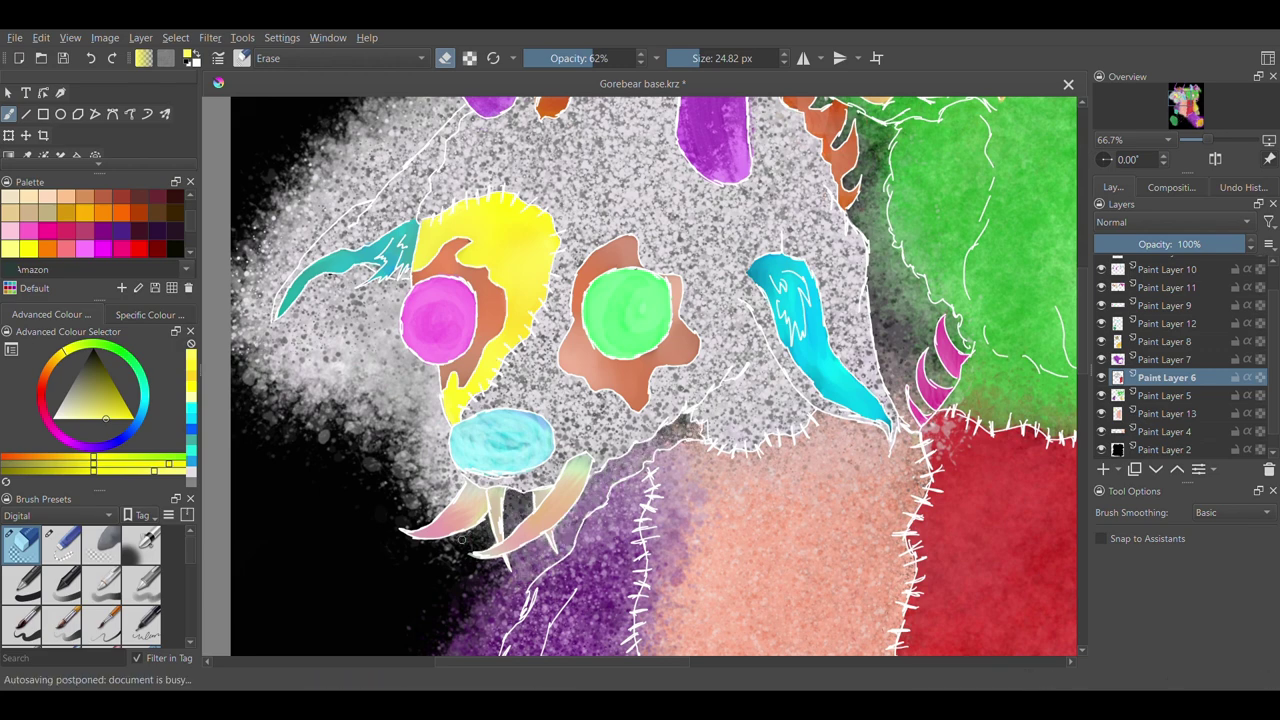
Erase the grey texture outside the grey head's outline around its snout, teal inner ear and upper edge
{"action": "mouse_move", "coordinate": [428, 370]}
{"action": "left_mouse_down"}
{"action": "mouse_move", "coordinate": [440, 428]}
{"action": "mouse_move", "coordinate": [425, 518]}
{"action": "mouse_move", "coordinate": [439, 500]}
{"action": "mouse_move", "coordinate": [365, 462]}
{"action": "mouse_move", "coordinate": [400, 285]}
{"action": "left_mouse_up"}
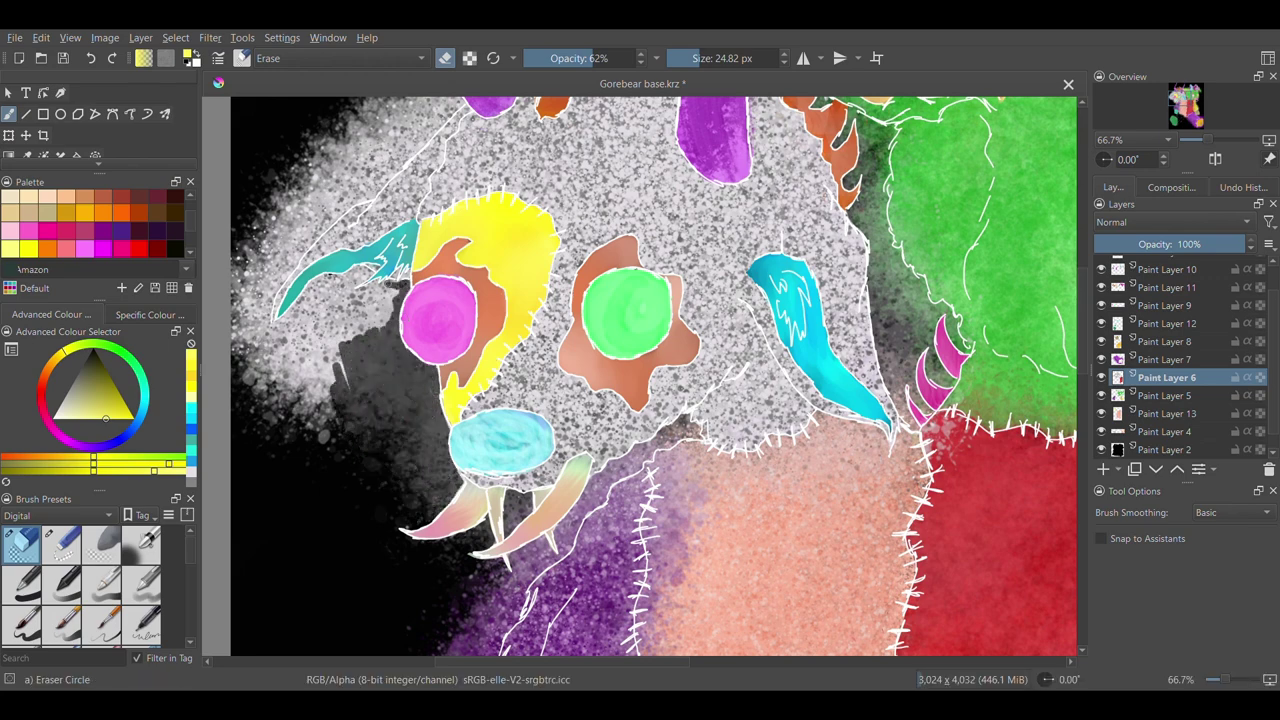
{"action": "mouse_move", "coordinate": [295, 300]}
{"action": "left_mouse_down"}
{"action": "mouse_move", "coordinate": [255, 360]}
{"action": "mouse_move", "coordinate": [300, 440]}
{"action": "mouse_move", "coordinate": [330, 310]}
{"action": "mouse_move", "coordinate": [374, 341]}
{"action": "mouse_move", "coordinate": [397, 291]}
{"action": "left_mouse_up"}
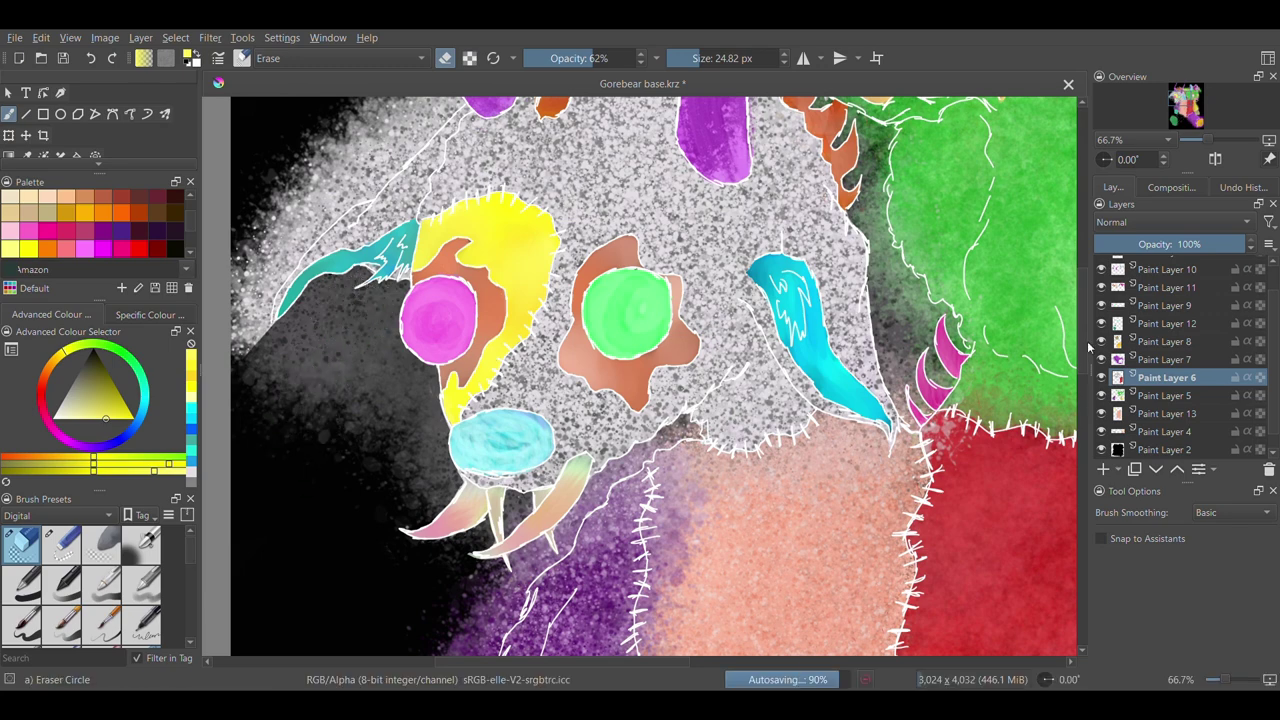
{"action": "left_click_drag", "start_coordinate": [1082, 320], "coordinate": [1082, 280]}
{"action": "left_click_drag", "start_coordinate": [248, 450], "coordinate": [244, 549]}
{"action": "mouse_move", "coordinate": [268, 502]}
{"action": "left_mouse_down"}
{"action": "mouse_move", "coordinate": [462, 296]}
{"action": "mouse_move", "coordinate": [362, 298]}
{"action": "mouse_move", "coordinate": [295, 360]}
{"action": "mouse_move", "coordinate": [408, 346]}
{"action": "mouse_move", "coordinate": [302, 436]}
{"action": "mouse_move", "coordinate": [334, 388]}
{"action": "mouse_move", "coordinate": [310, 412]}
{"action": "left_mouse_up"}
{"action": "left_click_drag", "start_coordinate": [500, 240], "coordinate": [698, 142]}
On Paint Layer 5, erase the purple texture spilling past the outline of the purple arm
{"action": "left_click_drag", "start_coordinate": [1083, 300], "coordinate": [1083, 384]}
{"action": "left_click", "coordinate": [1101, 378]}
{"action": "left_click", "coordinate": [1101, 378]}
{"action": "left_click", "coordinate": [1130, 395]}
{"action": "left_click_drag", "start_coordinate": [677, 349], "coordinate": [657, 250]}
{"action": "mouse_move", "coordinate": [660, 335]}
{"action": "left_mouse_down"}
{"action": "mouse_move", "coordinate": [653, 375]}
{"action": "mouse_move", "coordinate": [665, 234]}
{"action": "mouse_move", "coordinate": [653, 369]}
{"action": "mouse_move", "coordinate": [670, 486]}
{"action": "left_mouse_up"}
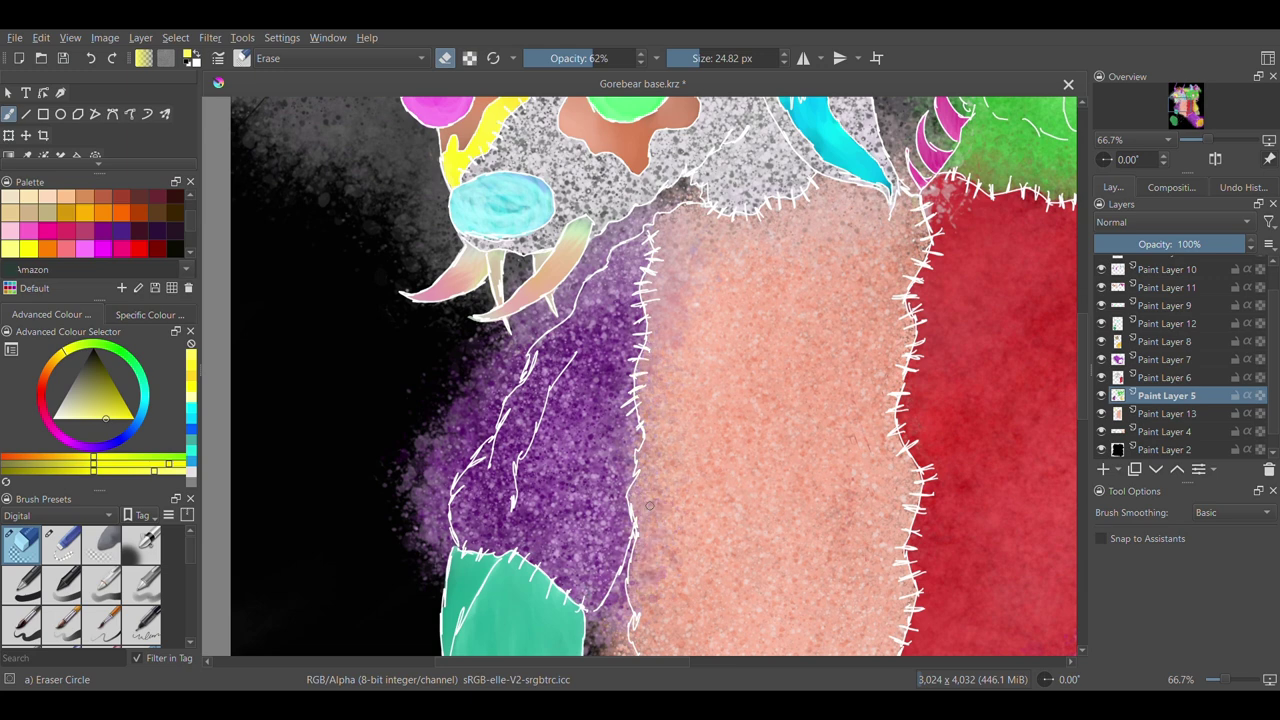
{"action": "mouse_move", "coordinate": [440, 568]}
{"action": "left_mouse_down"}
{"action": "mouse_move", "coordinate": [438, 520]}
{"action": "mouse_move", "coordinate": [490, 425]}
{"action": "mouse_move", "coordinate": [625, 238]}
{"action": "mouse_move", "coordinate": [475, 350]}
{"action": "mouse_move", "coordinate": [478, 405]}
{"action": "mouse_move", "coordinate": [425, 589]}
{"action": "mouse_move", "coordinate": [431, 436]}
{"action": "left_mouse_up"}
On Paint Layer 13, erase the peach texture spilling past the lower edge of the torso
{"action": "left_click", "coordinate": [1160, 414]}
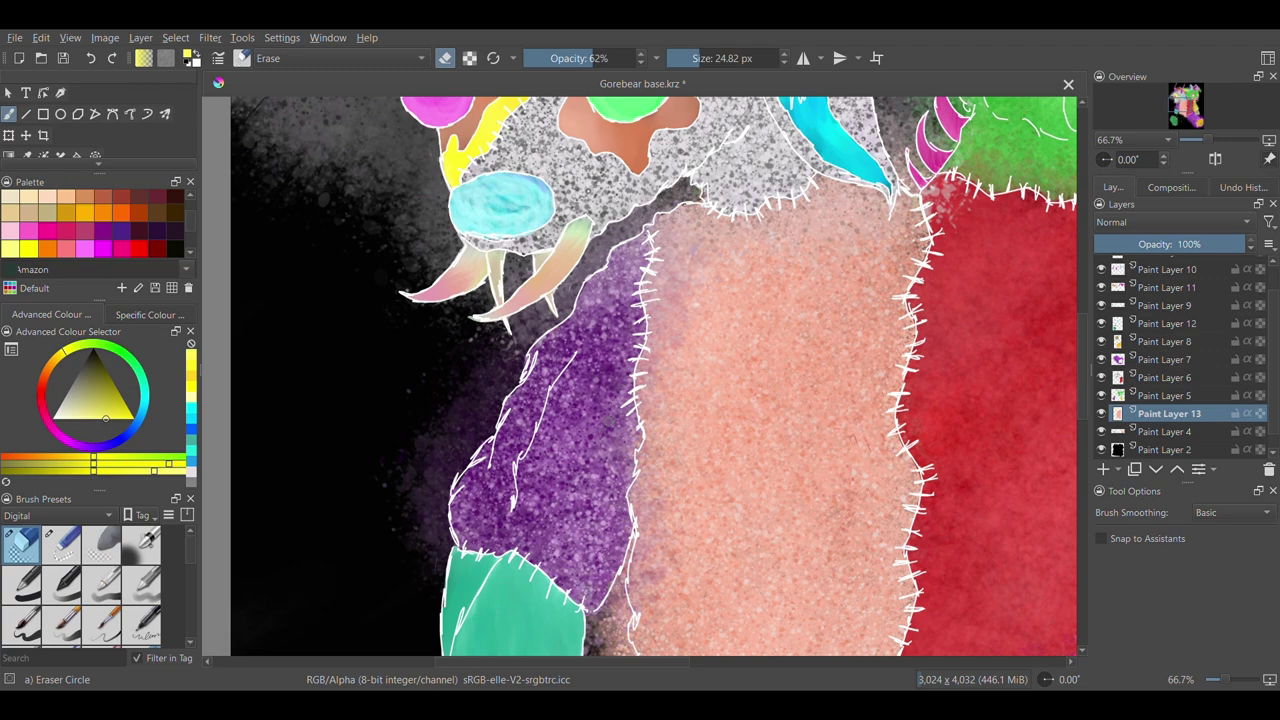
{"action": "scroll", "coordinate": [1086, 354], "scroll_direction": "down", "scroll_amount": 5}
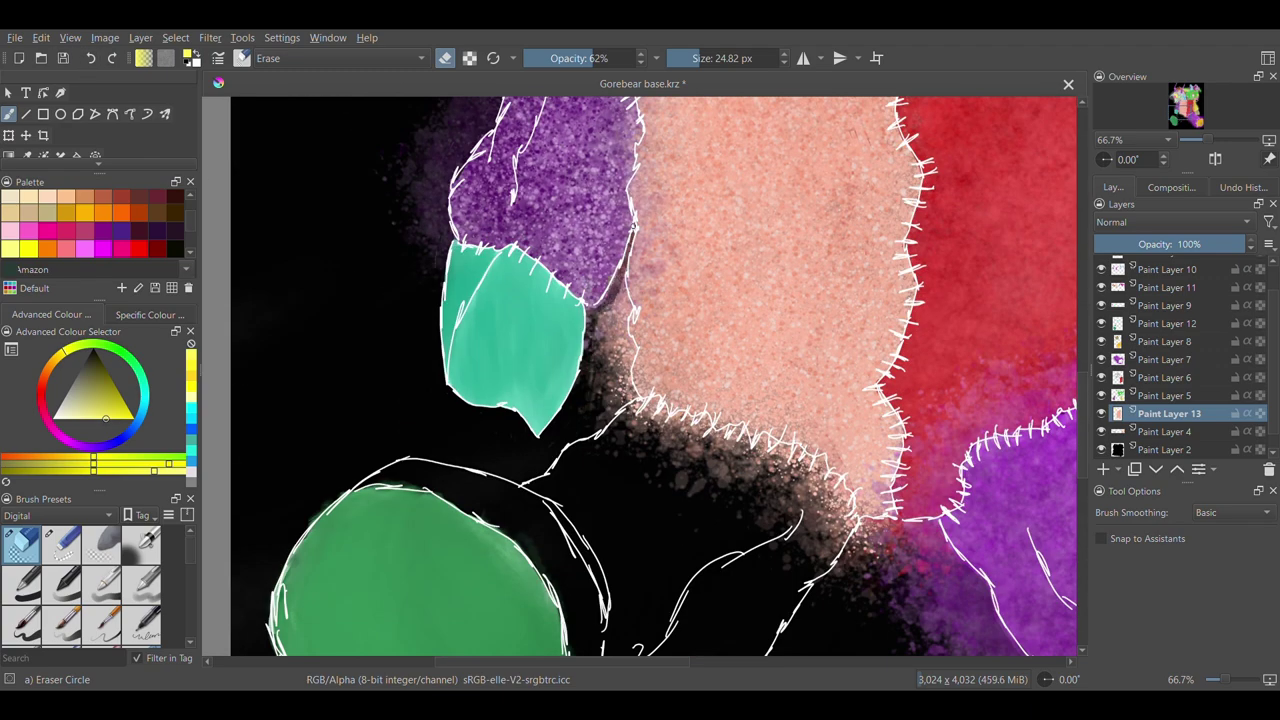
{"action": "mouse_move", "coordinate": [622, 410]}
{"action": "left_mouse_down"}
{"action": "mouse_move", "coordinate": [593, 350]}
{"action": "mouse_move", "coordinate": [619, 410]}
{"action": "mouse_move", "coordinate": [665, 430]}
{"action": "mouse_move", "coordinate": [677, 490]}
{"action": "mouse_move", "coordinate": [696, 422]}
{"action": "mouse_move", "coordinate": [666, 431]}
{"action": "mouse_move", "coordinate": [717, 474]}
{"action": "mouse_move", "coordinate": [714, 464]}
{"action": "mouse_move", "coordinate": [751, 459]}
{"action": "mouse_move", "coordinate": [846, 550]}
{"action": "mouse_move", "coordinate": [846, 567]}
{"action": "mouse_move", "coordinate": [837, 533]}
{"action": "mouse_move", "coordinate": [799, 503]}
{"action": "mouse_move", "coordinate": [803, 554]}
{"action": "left_mouse_up"}
On Paint Layer 7, texture the unpainted leg behind the green sole in orange using Texture Large Splat at 82% opacity and 382.96 px
{"action": "left_click", "coordinate": [1150, 360]}
{"action": "key", "text": "minus"}
{"action": "key", "text": "minus"}
{"action": "key", "text": "minus"}
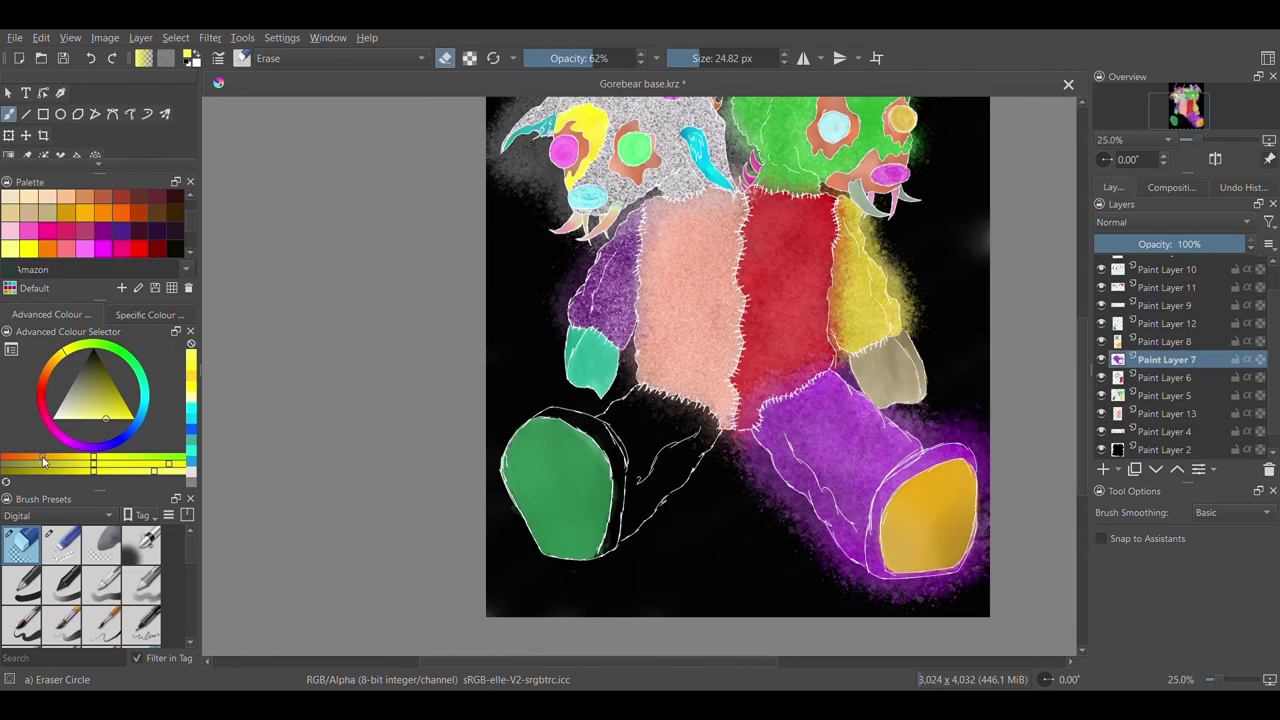
{"action": "left_click", "coordinate": [20, 468]}
{"action": "key", "text": "slash"}
{"action": "mouse_move", "coordinate": [655, 431]}
{"action": "left_mouse_down"}
{"action": "mouse_move", "coordinate": [592, 424]}
{"action": "mouse_move", "coordinate": [643, 493]}
{"action": "mouse_move", "coordinate": [662, 410]}
{"action": "mouse_move", "coordinate": [638, 496]}
{"action": "left_mouse_up"}
{"action": "left_click", "coordinate": [65, 197]}
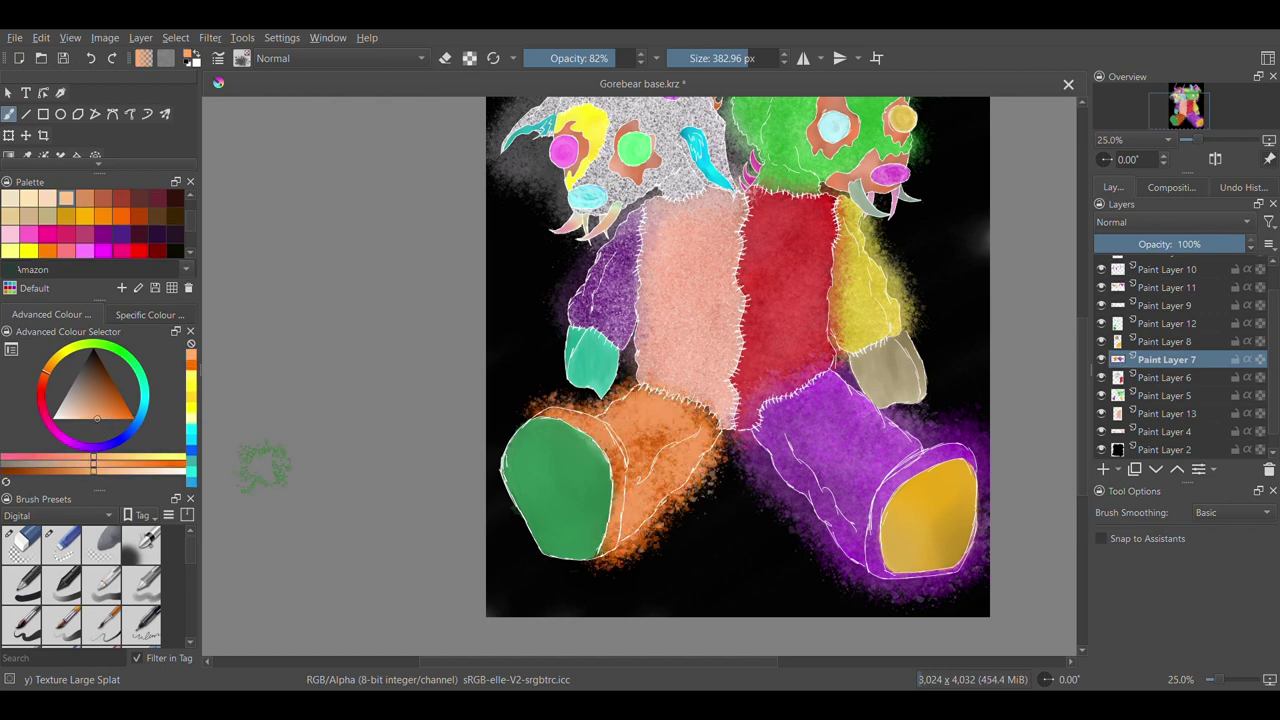
Layer dark orange, brown and tan splat texture over the orange leg
{"action": "left_click", "coordinate": [139, 216]}
{"action": "mouse_move", "coordinate": [540, 412]}
{"action": "left_mouse_down"}
{"action": "mouse_move", "coordinate": [690, 459]}
{"action": "mouse_move", "coordinate": [615, 550]}
{"action": "left_mouse_up"}
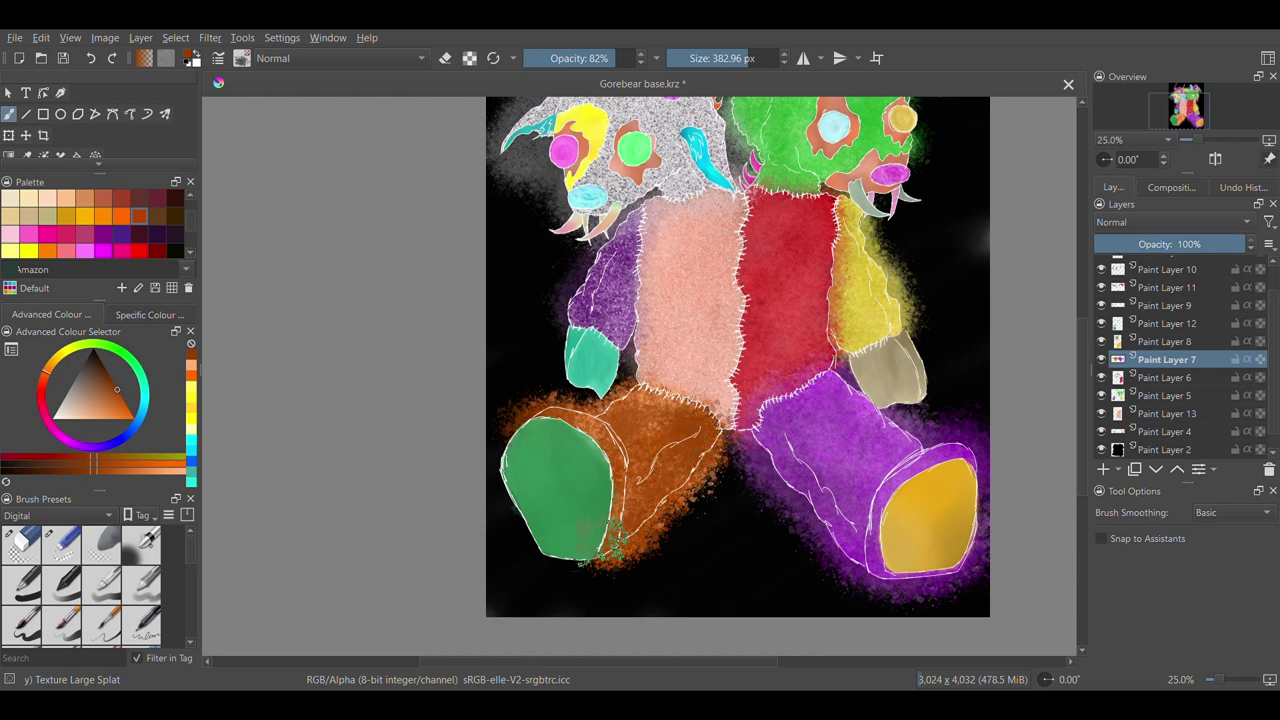
{"action": "left_click", "coordinate": [157, 215]}
{"action": "mouse_move", "coordinate": [580, 420]}
{"action": "left_mouse_down"}
{"action": "mouse_move", "coordinate": [610, 480]}
{"action": "mouse_move", "coordinate": [672, 415]}
{"action": "left_mouse_up"}
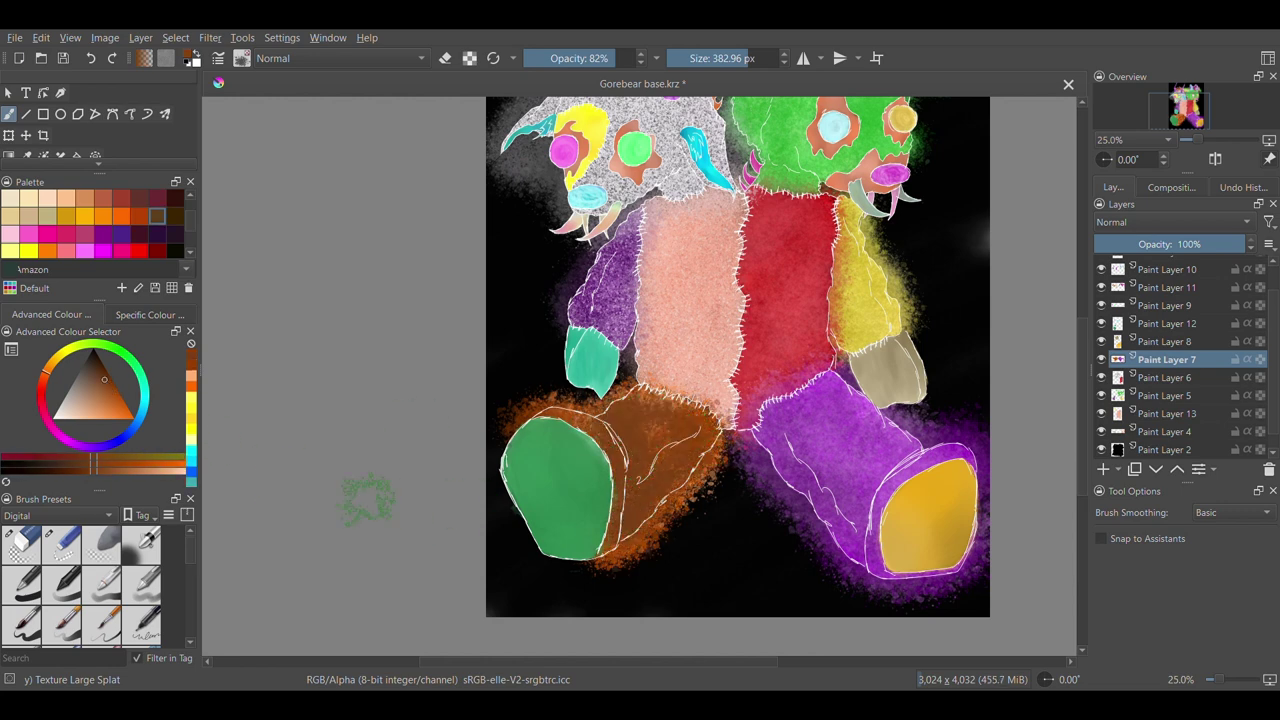
{"action": "left_click", "coordinate": [29, 215]}
{"action": "mouse_move", "coordinate": [560, 440]}
{"action": "left_mouse_down"}
{"action": "mouse_move", "coordinate": [620, 415]}
{"action": "mouse_move", "coordinate": [660, 540]}
{"action": "left_mouse_up"}
On Paint Layer 7, layer tan, orange and golden-yellow texture over the orange leg using Texture Splat at 100% opacity and 204.64 px
{"action": "left_click", "coordinate": [242, 59]}
{"action": "left_click", "coordinate": [451, 90]}
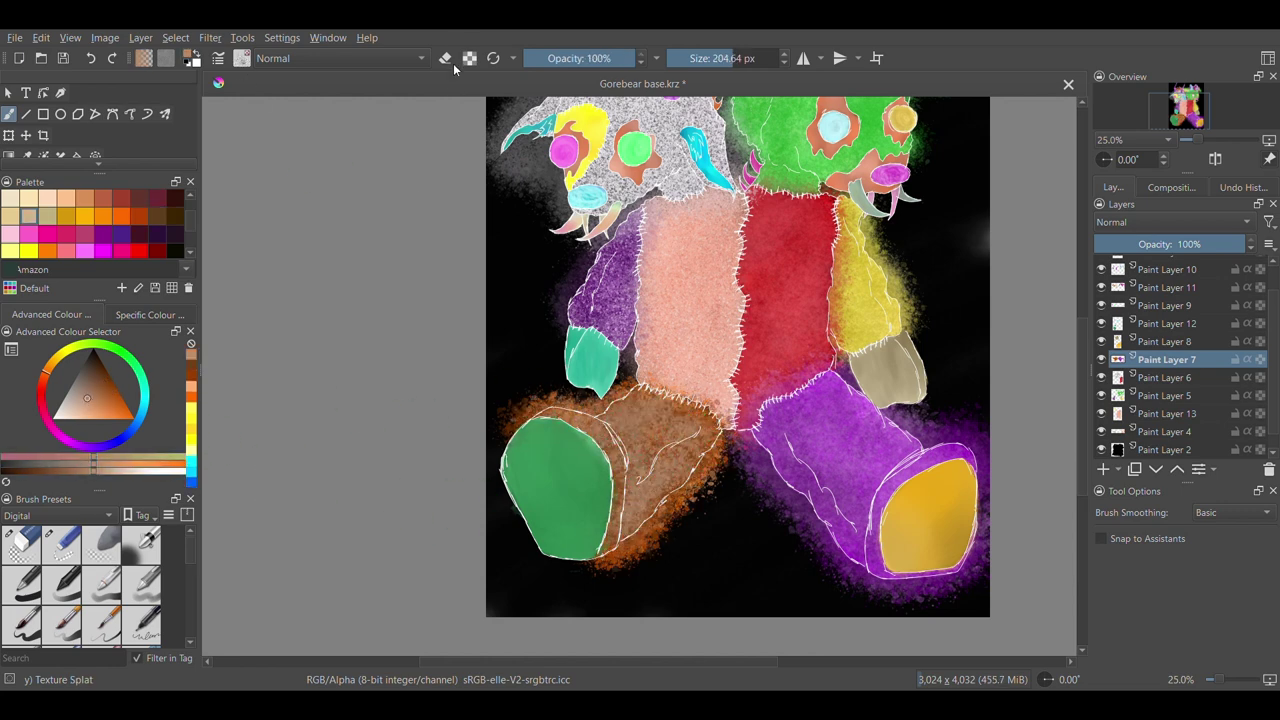
{"action": "left_click", "coordinate": [105, 405]}
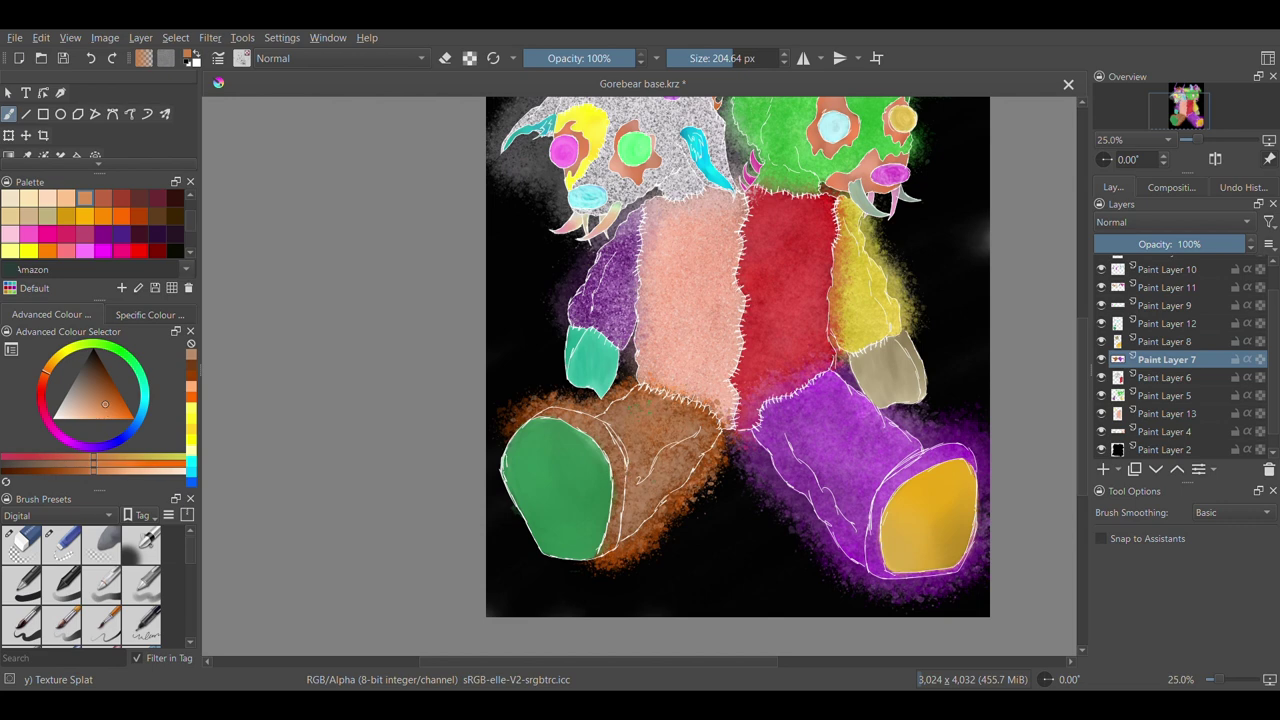
{"action": "left_click", "coordinate": [128, 408]}
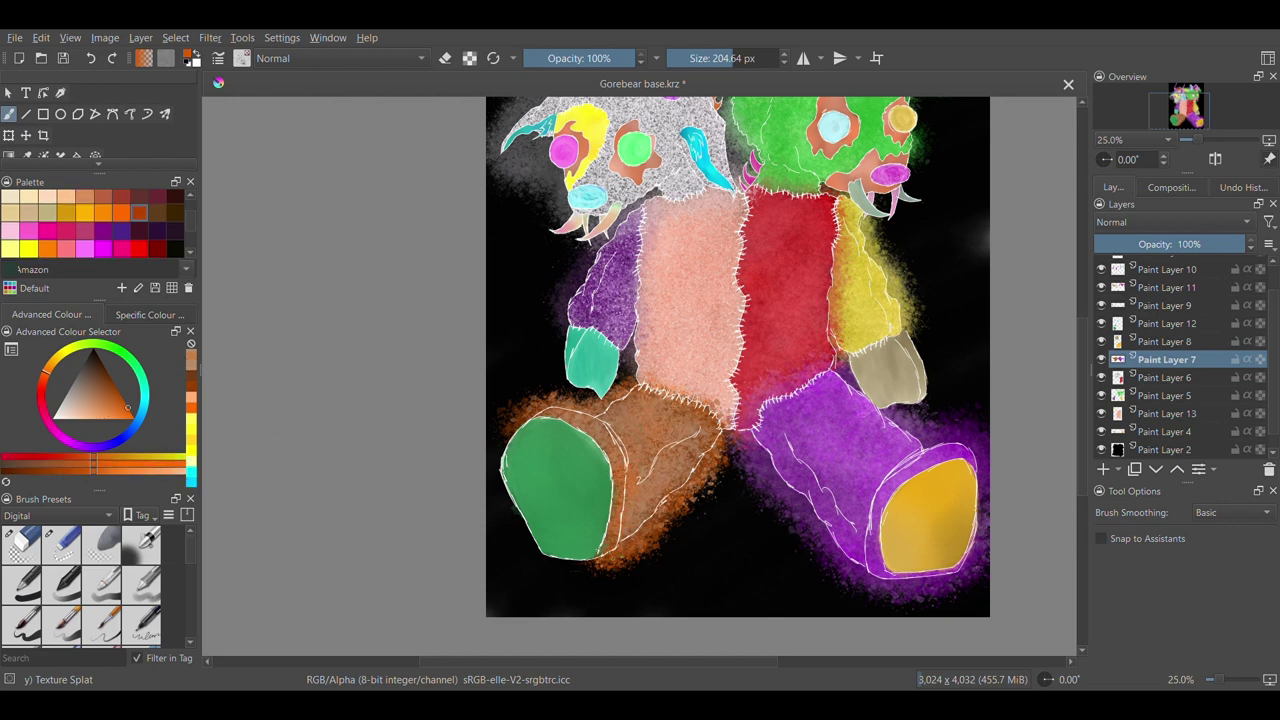
{"action": "left_click", "coordinate": [632, 432]}
{"action": "left_click_drag", "start_coordinate": [106, 398], "coordinate": [152, 430]}
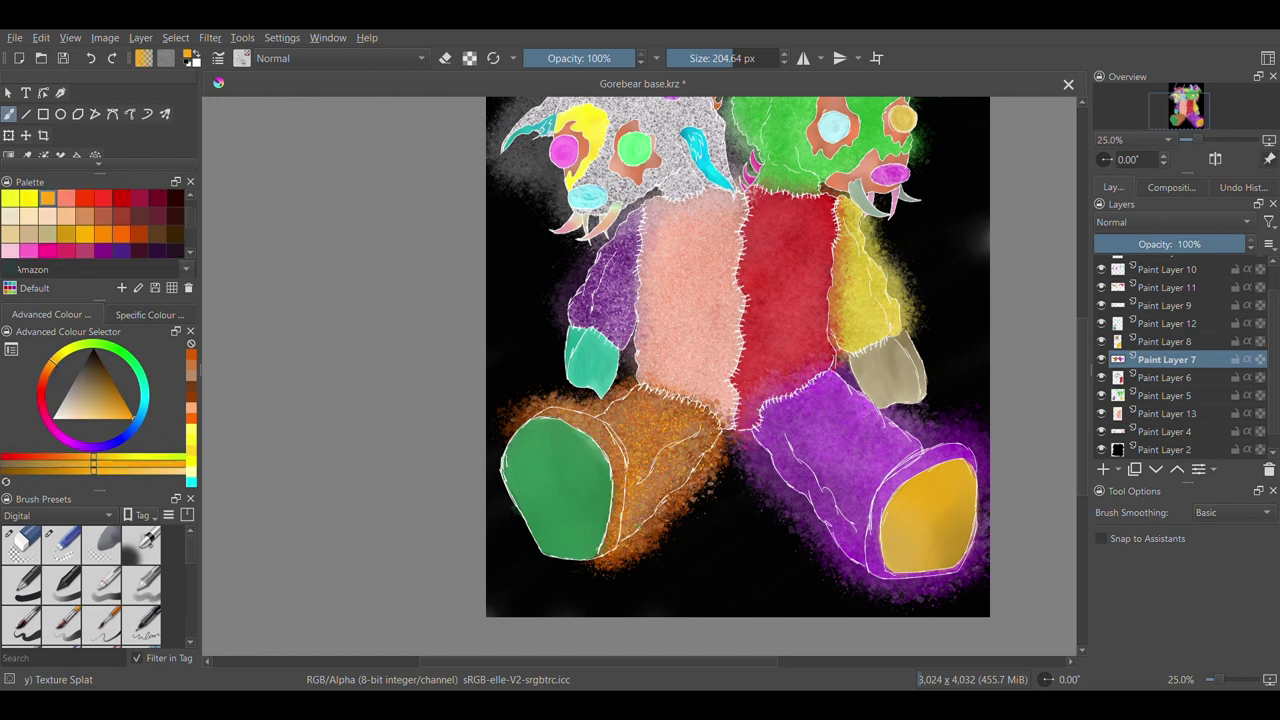
{"action": "left_click_drag", "start_coordinate": [113, 412], "coordinate": [122, 397]}
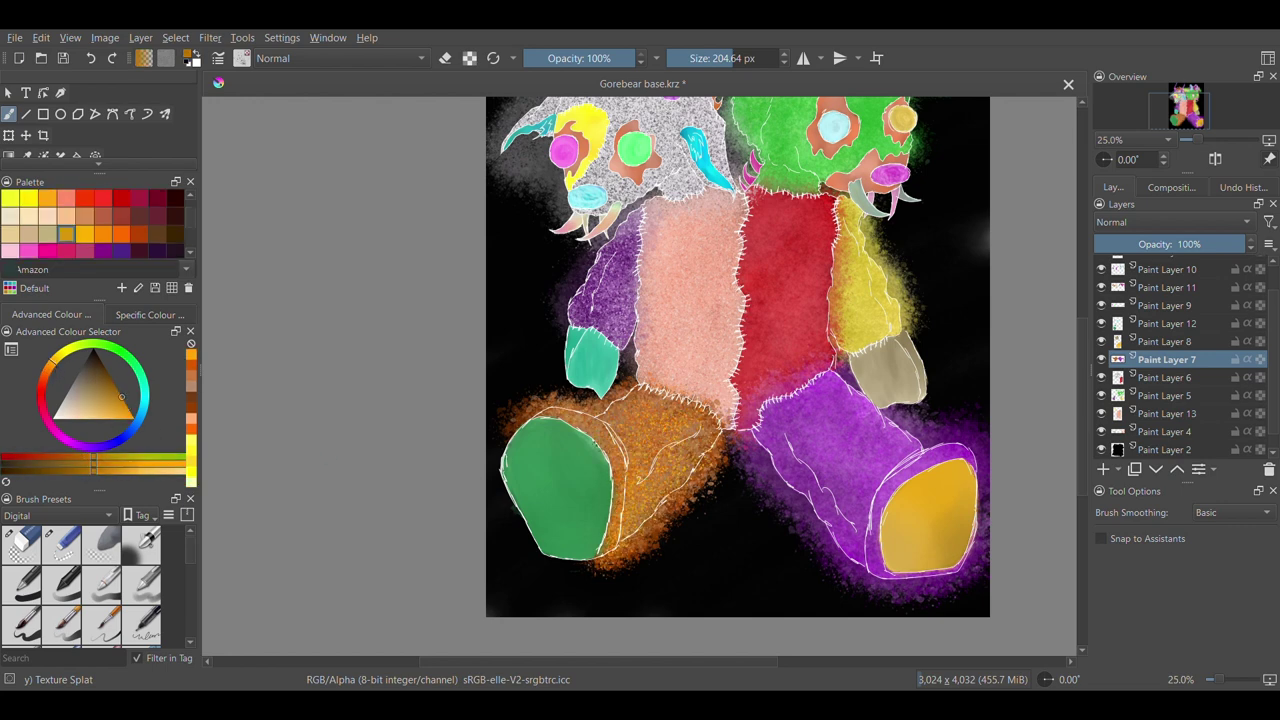
{"action": "left_click", "coordinate": [121, 411]}
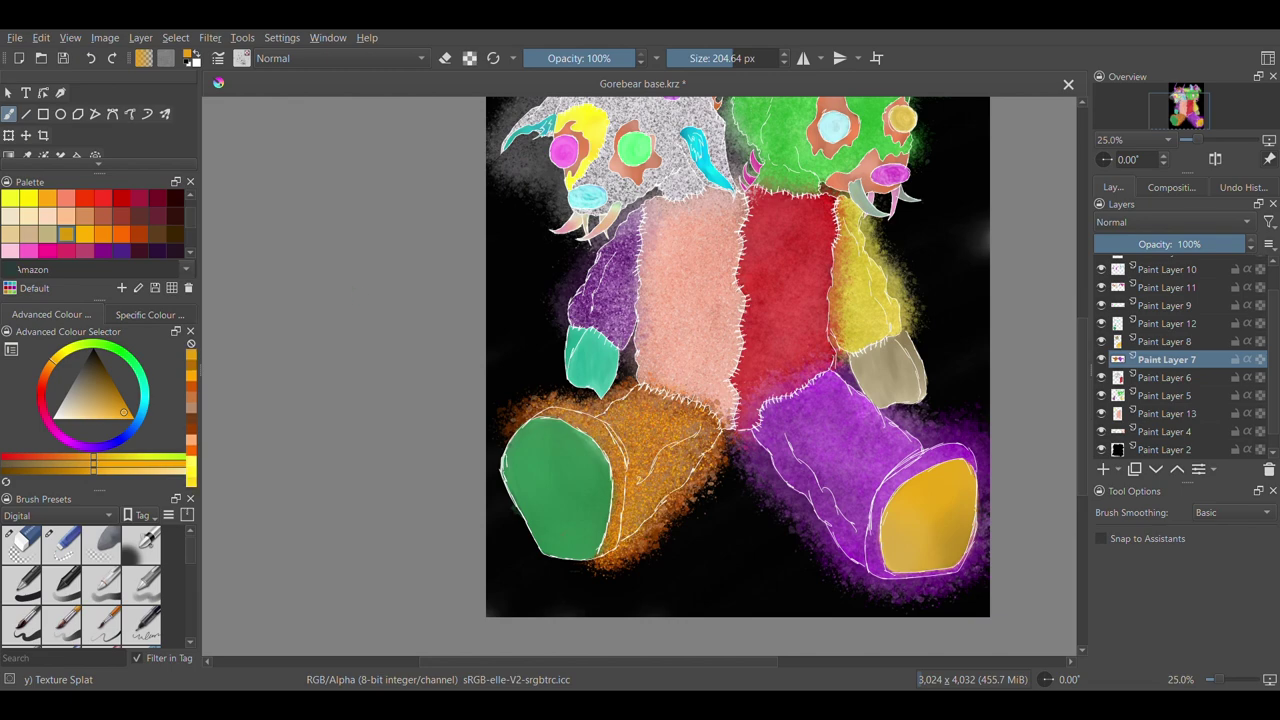
Erase the orange texture spilling above the orange leg and green sole using Eraser Circle at 45% opacity and 24.82 px
{"action": "left_click", "coordinate": [21, 545]}
{"action": "key", "text": "ctrl+plus"}
{"action": "key", "text": "ctrl+plus"}
{"action": "key", "text": "ctrl+plus"}
{"action": "mouse_move", "coordinate": [289, 436]}
{"action": "left_mouse_down"}
{"action": "mouse_move", "coordinate": [278, 499]}
{"action": "mouse_move", "coordinate": [318, 500]}
{"action": "mouse_move", "coordinate": [340, 474]}
{"action": "left_mouse_up"}
{"action": "left_click", "coordinate": [90, 58]}
{"action": "left_click", "coordinate": [574, 58]}
{"action": "mouse_move", "coordinate": [262, 466]}
{"action": "left_mouse_down"}
{"action": "mouse_move", "coordinate": [298, 490]}
{"action": "mouse_move", "coordinate": [267, 530]}
{"action": "mouse_move", "coordinate": [274, 546]}
{"action": "mouse_move", "coordinate": [419, 426]}
{"action": "mouse_move", "coordinate": [375, 429]}
{"action": "mouse_move", "coordinate": [385, 445]}
{"action": "mouse_move", "coordinate": [451, 420]}
{"action": "mouse_move", "coordinate": [400, 453]}
{"action": "mouse_move", "coordinate": [455, 460]}
{"action": "left_mouse_up"}
{"action": "key", "text": "ctrl+z"}
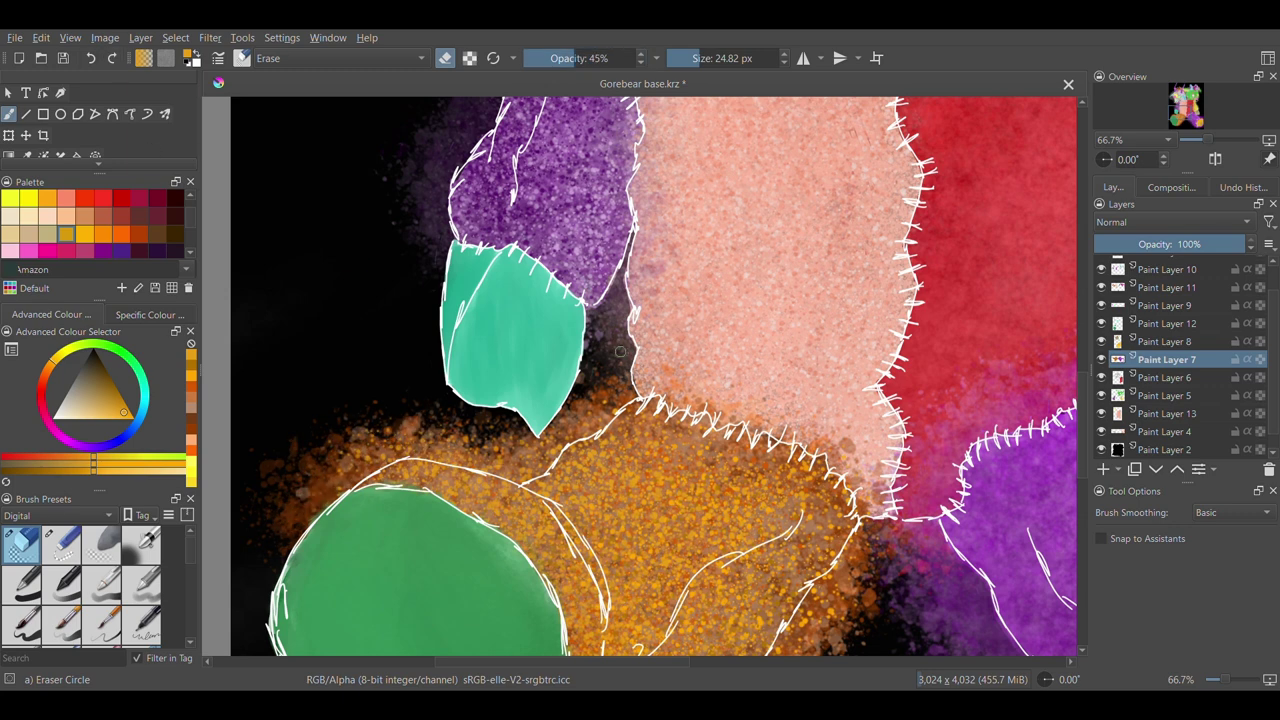
{"action": "mouse_move", "coordinate": [590, 428]}
{"action": "left_mouse_down"}
{"action": "mouse_move", "coordinate": [574, 404]}
{"action": "mouse_move", "coordinate": [578, 428]}
{"action": "mouse_move", "coordinate": [542, 438]}
{"action": "mouse_move", "coordinate": [515, 478]}
{"action": "mouse_move", "coordinate": [450, 440]}
{"action": "mouse_move", "coordinate": [466, 462]}
{"action": "mouse_move", "coordinate": [430, 412]}
{"action": "mouse_move", "coordinate": [340, 485]}
{"action": "mouse_move", "coordinate": [347, 474]}
{"action": "mouse_move", "coordinate": [326, 450]}
{"action": "mouse_move", "coordinate": [249, 488]}
{"action": "left_mouse_up"}
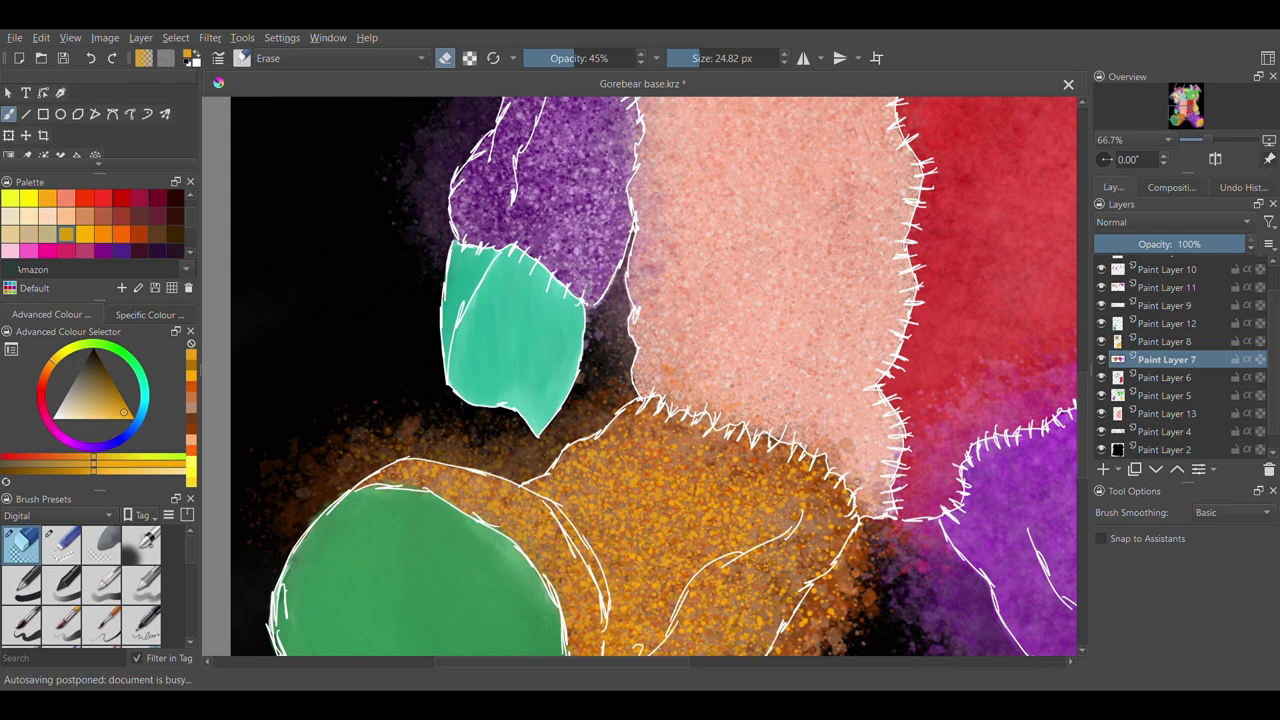
Soften the orange texture spilling past the orange leg's lower edge by erasing it lightly down to the sole
{"action": "left_click_drag", "start_coordinate": [1083, 421], "coordinate": [1083, 476]}
{"action": "left_click_drag", "start_coordinate": [838, 277], "coordinate": [786, 368]}
{"action": "left_click", "coordinate": [91, 58]}
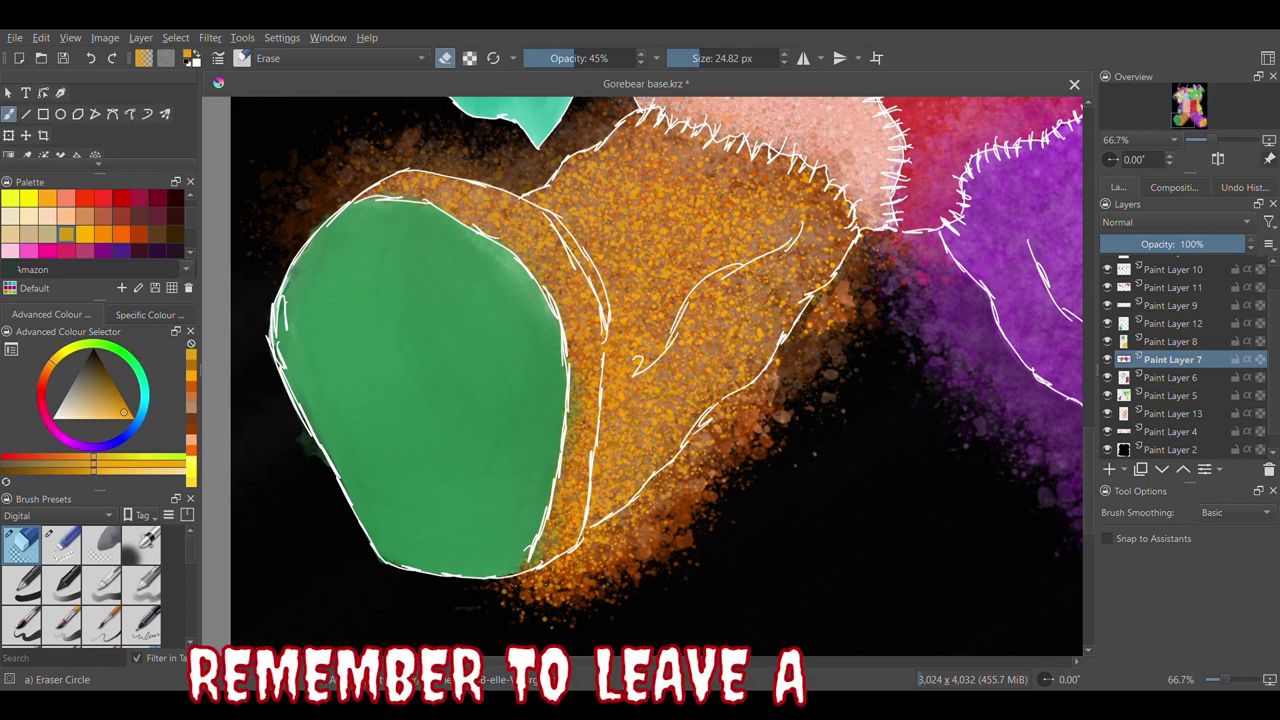
{"action": "mouse_move", "coordinate": [712, 428]}
{"action": "left_mouse_down"}
{"action": "mouse_move", "coordinate": [733, 484]}
{"action": "mouse_move", "coordinate": [698, 492]}
{"action": "mouse_move", "coordinate": [690, 528]}
{"action": "left_mouse_up"}
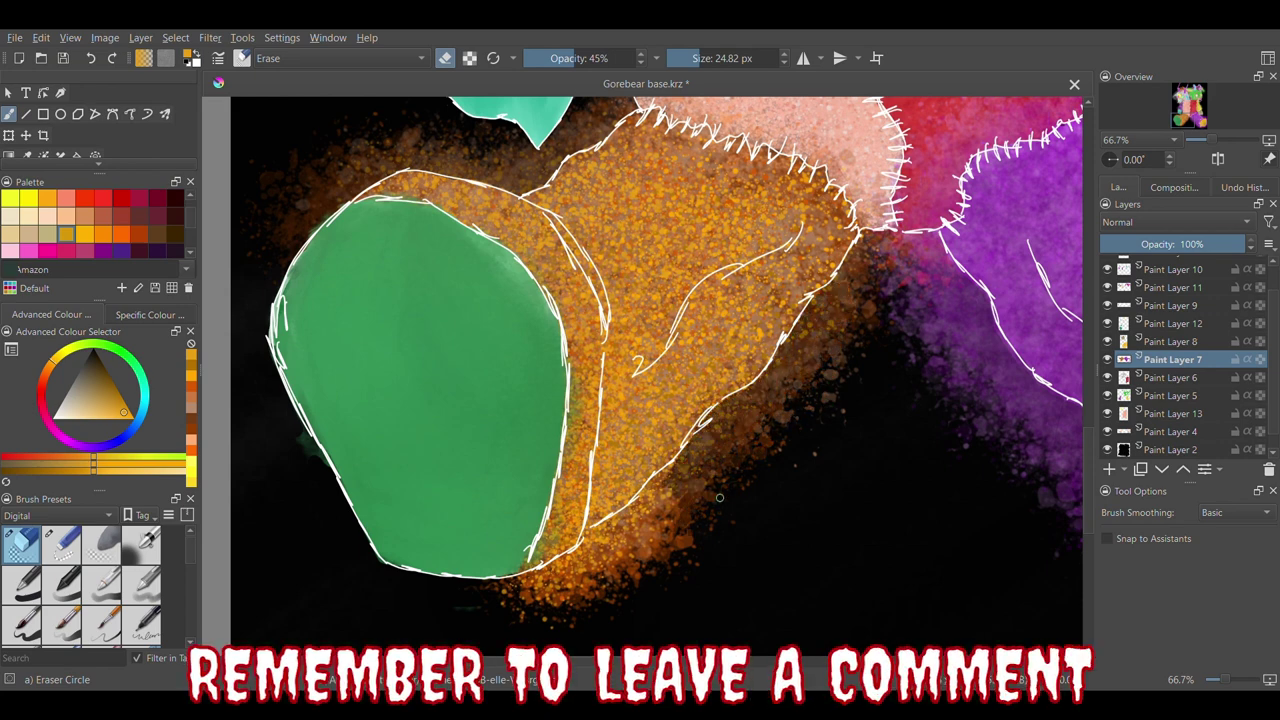
{"action": "mouse_move", "coordinate": [548, 604]}
{"action": "left_mouse_down"}
{"action": "mouse_move", "coordinate": [540, 578]}
{"action": "mouse_move", "coordinate": [640, 490]}
{"action": "mouse_move", "coordinate": [605, 540]}
{"action": "mouse_move", "coordinate": [634, 562]}
{"action": "left_mouse_up"}
{"action": "left_click_drag", "start_coordinate": [534, 636], "coordinate": [533, 590]}
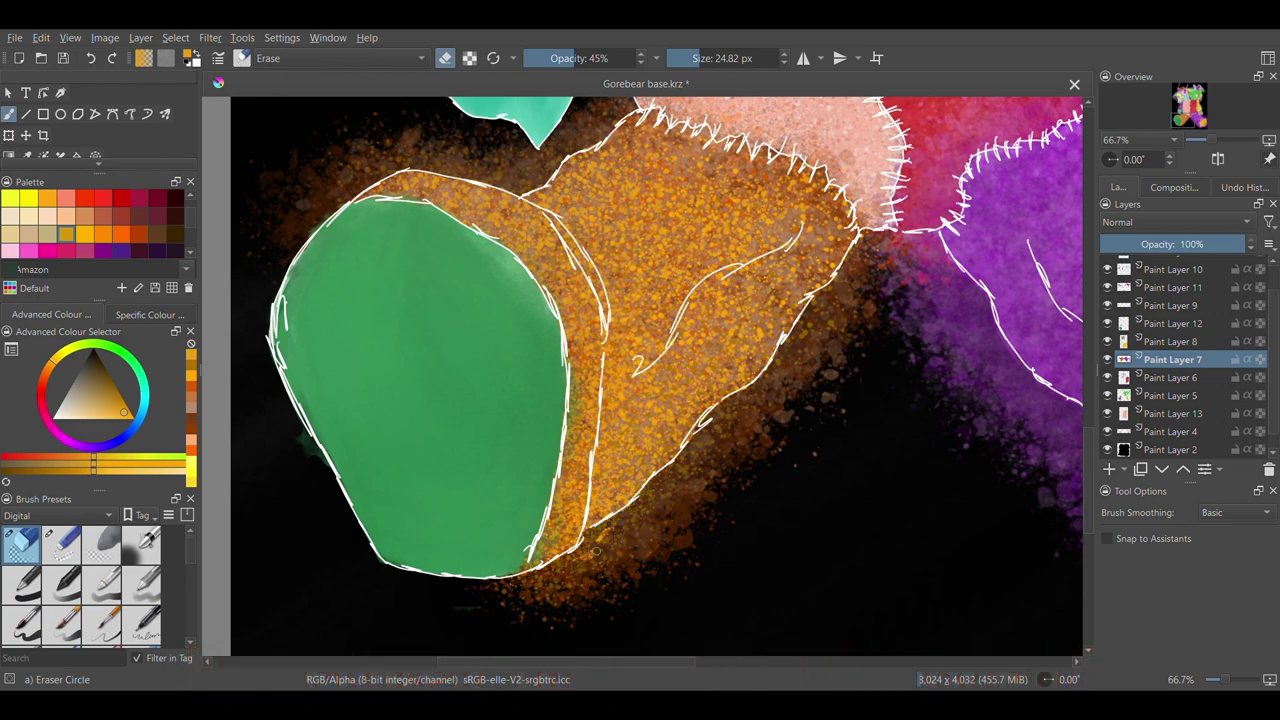
Hide Paint Layer 1 and show Paint Layer 3 to swap the white outlines for the coloured ones
{"action": "key", "text": "ctrl+minus"}
{"action": "key", "text": "ctrl+minus"}
{"action": "key", "text": "ctrl+minus"}
{"action": "key", "text": "ctrl+minus"}
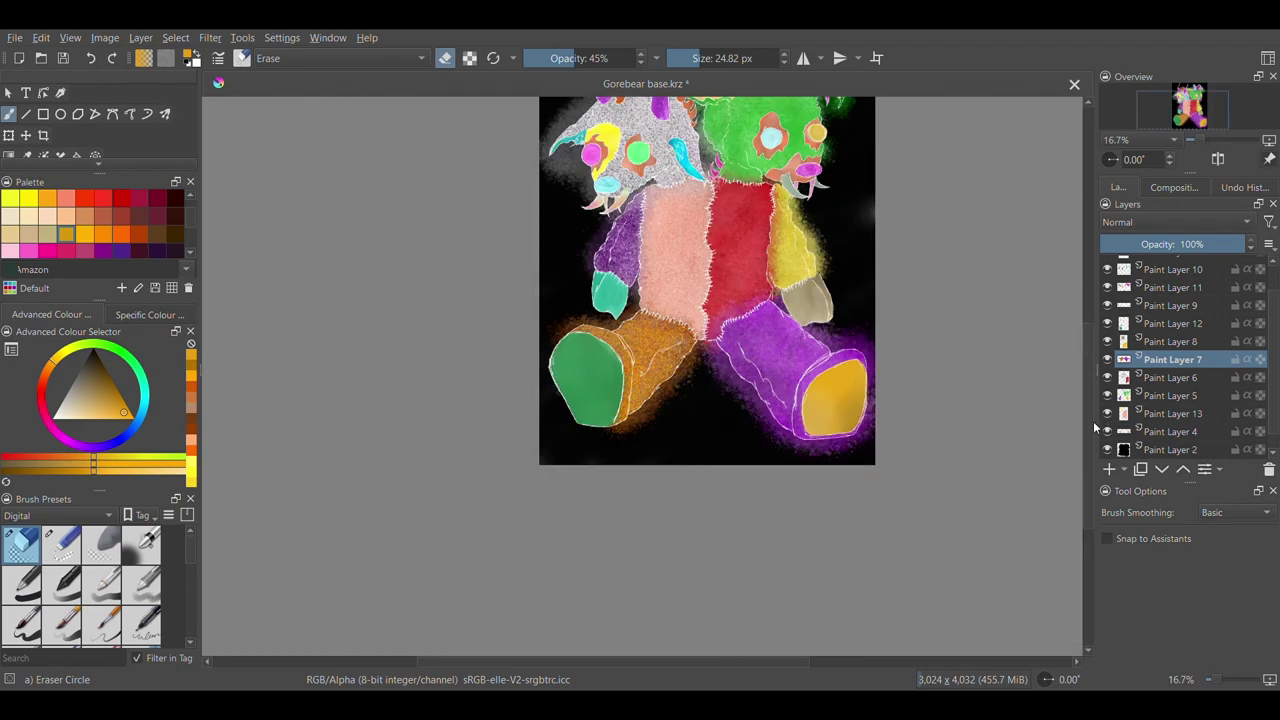
{"action": "left_click_drag", "start_coordinate": [1091, 421], "coordinate": [1089, 384]}
{"action": "scroll", "coordinate": [1233, 352], "scroll_direction": "up", "scroll_amount": 2}
{"action": "left_click", "coordinate": [1107, 284]}
{"action": "left_click", "coordinate": [1107, 268]}
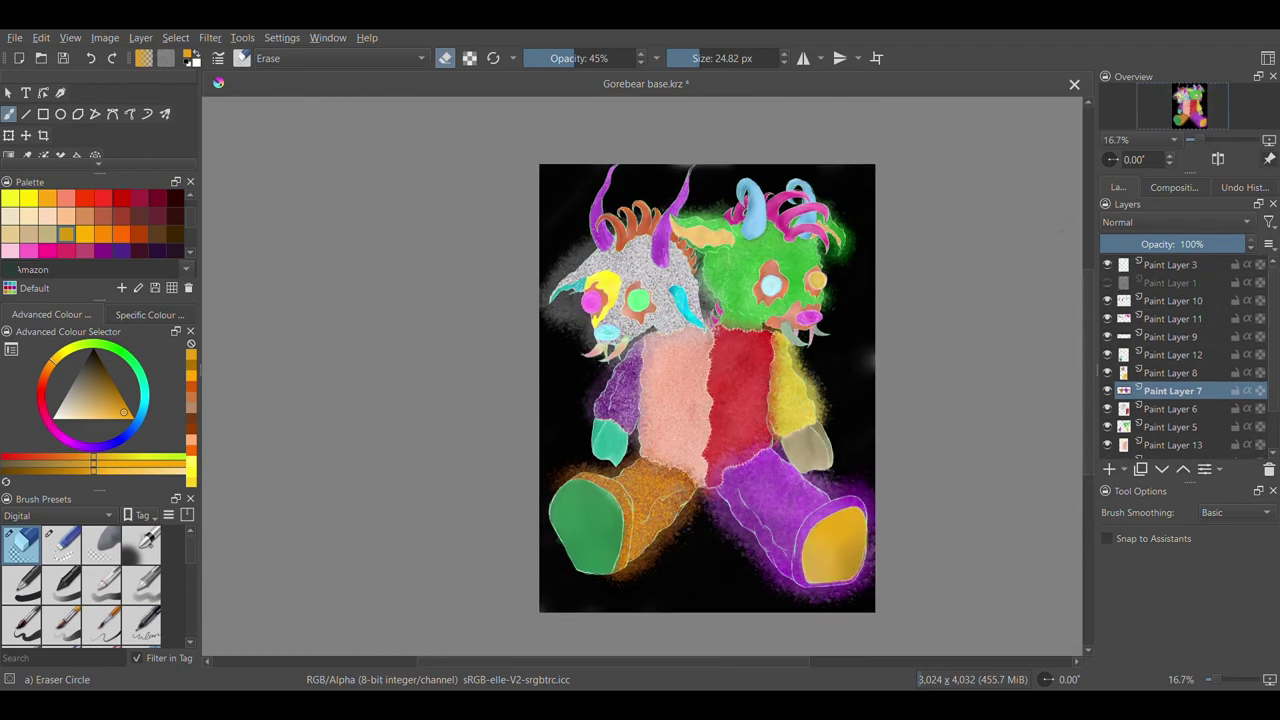
Select Paint Layer 6, switch back to the Texture Splat brush and choose a dark greyish blue colour
{"action": "left_click", "coordinate": [1150, 406]}
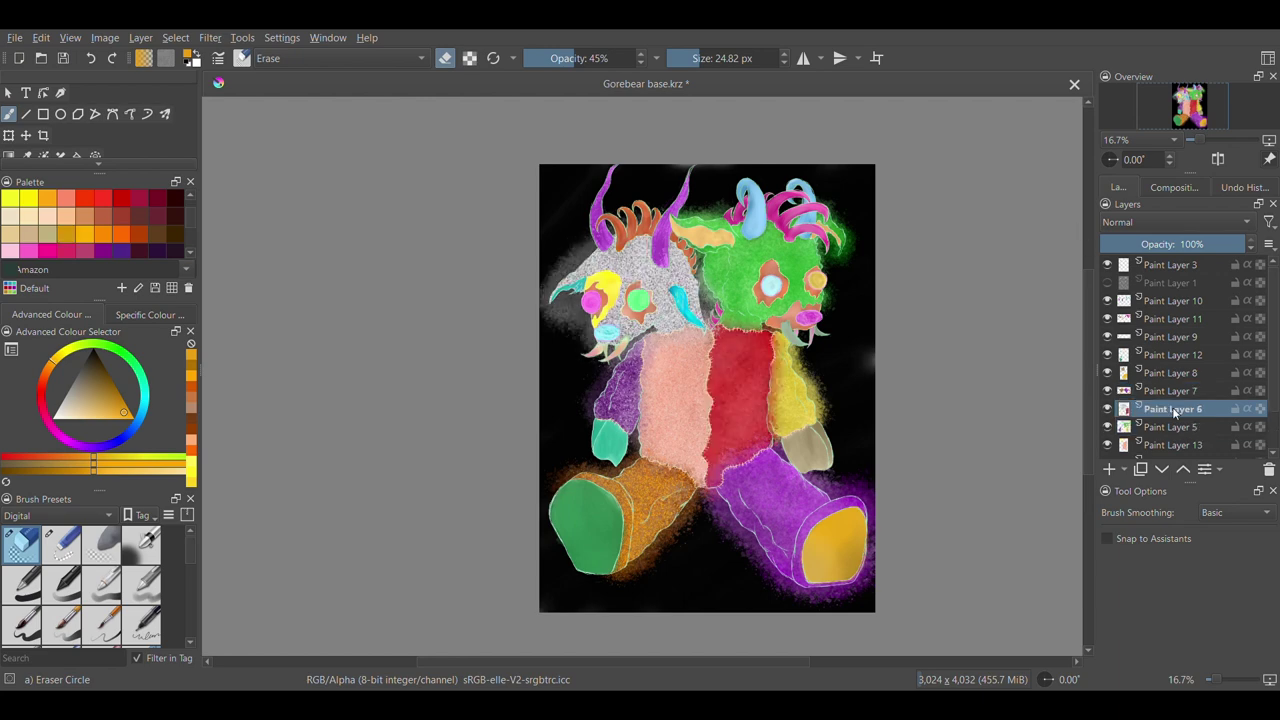
{"action": "left_click", "coordinate": [82, 421]}
{"action": "left_click", "coordinate": [93, 446]}
{"action": "left_click", "coordinate": [142, 411]}
{"action": "left_click", "coordinate": [80, 409]}
{"action": "left_click", "coordinate": [69, 407]}
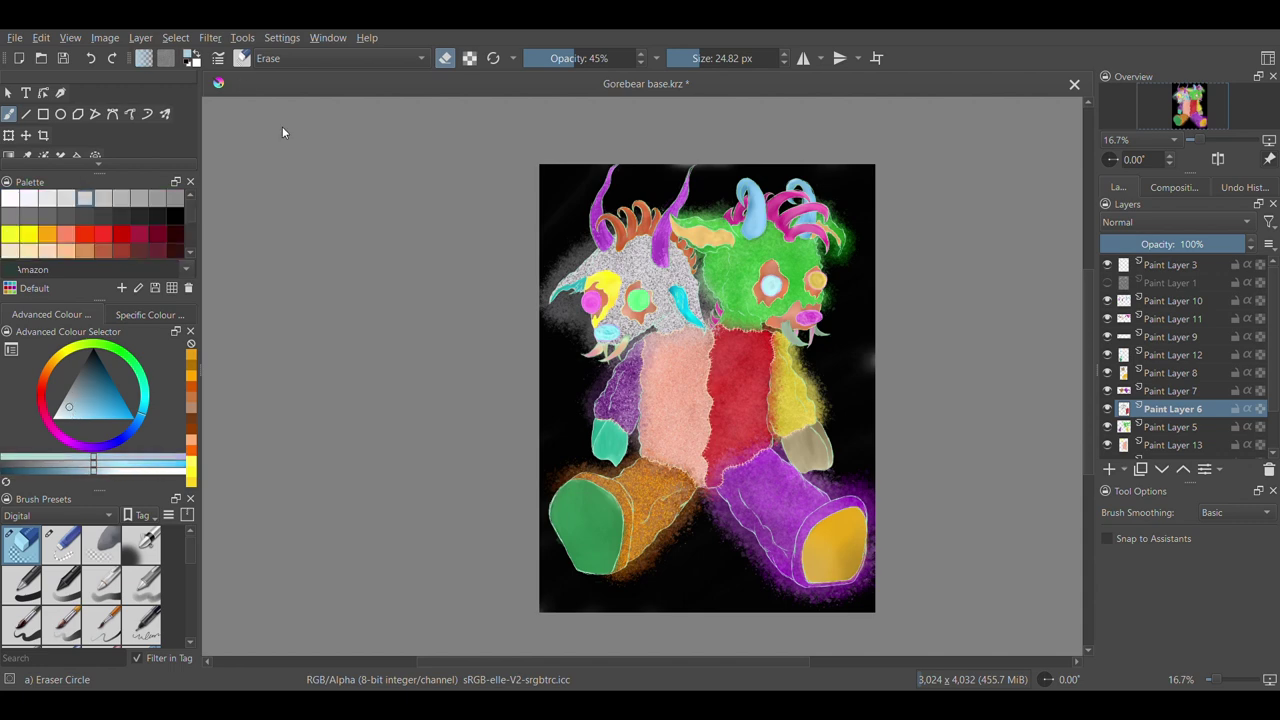
{"action": "left_click", "coordinate": [447, 55]}
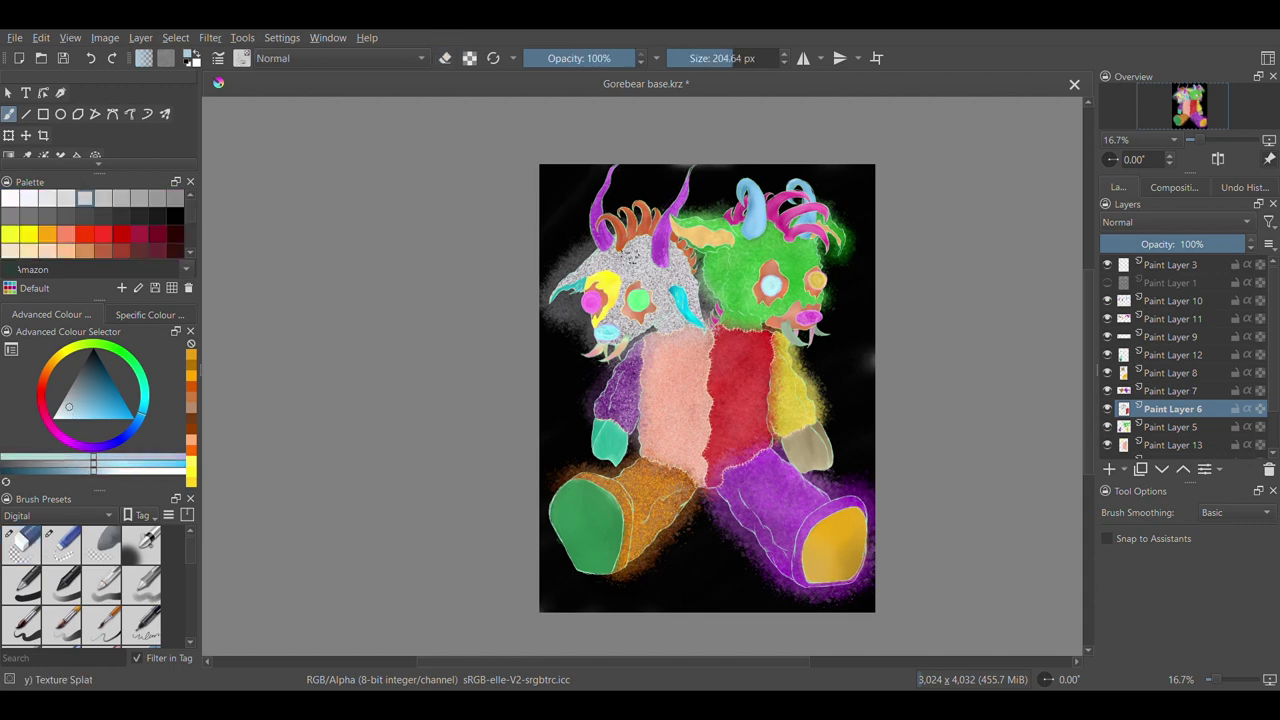
{"action": "left_click", "coordinate": [90, 381]}
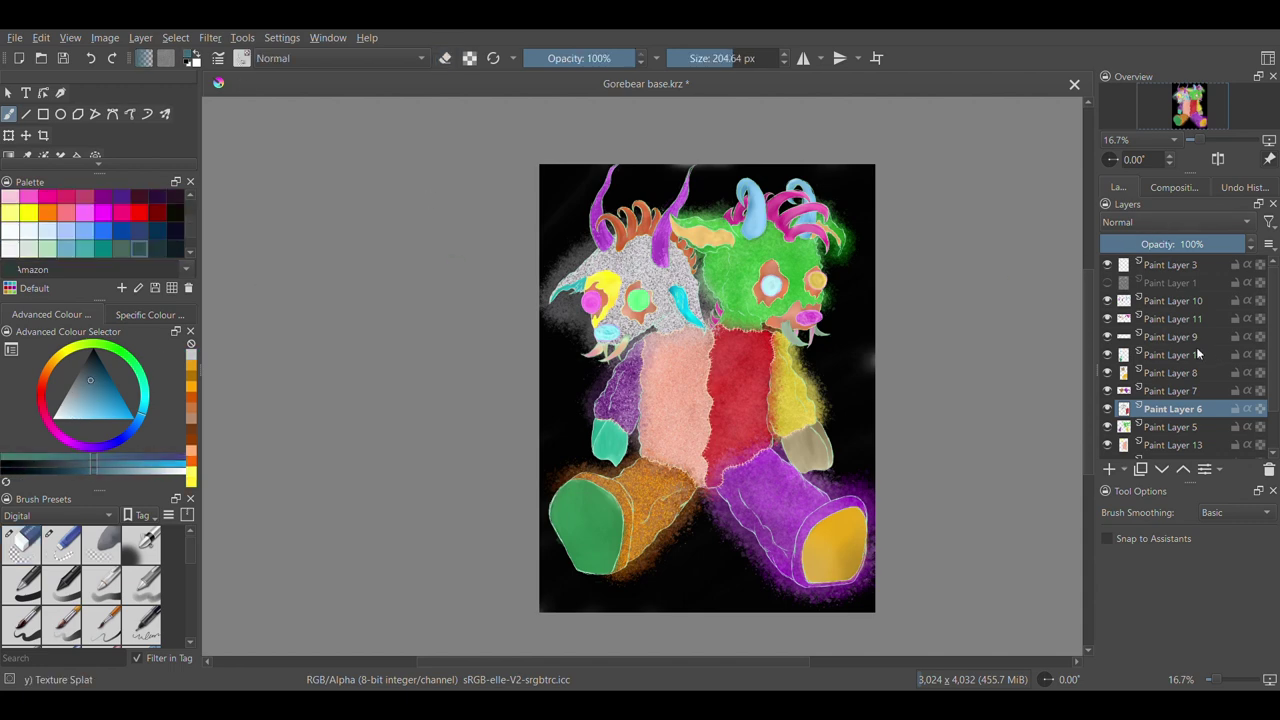
Toggle the visibility of Paint Layers 10, 9, 12 and 6 off and on to check what each one contains
{"action": "left_click", "coordinate": [1106, 301]}
{"action": "left_click", "coordinate": [1106, 301]}
{"action": "left_click", "coordinate": [1107, 337]}
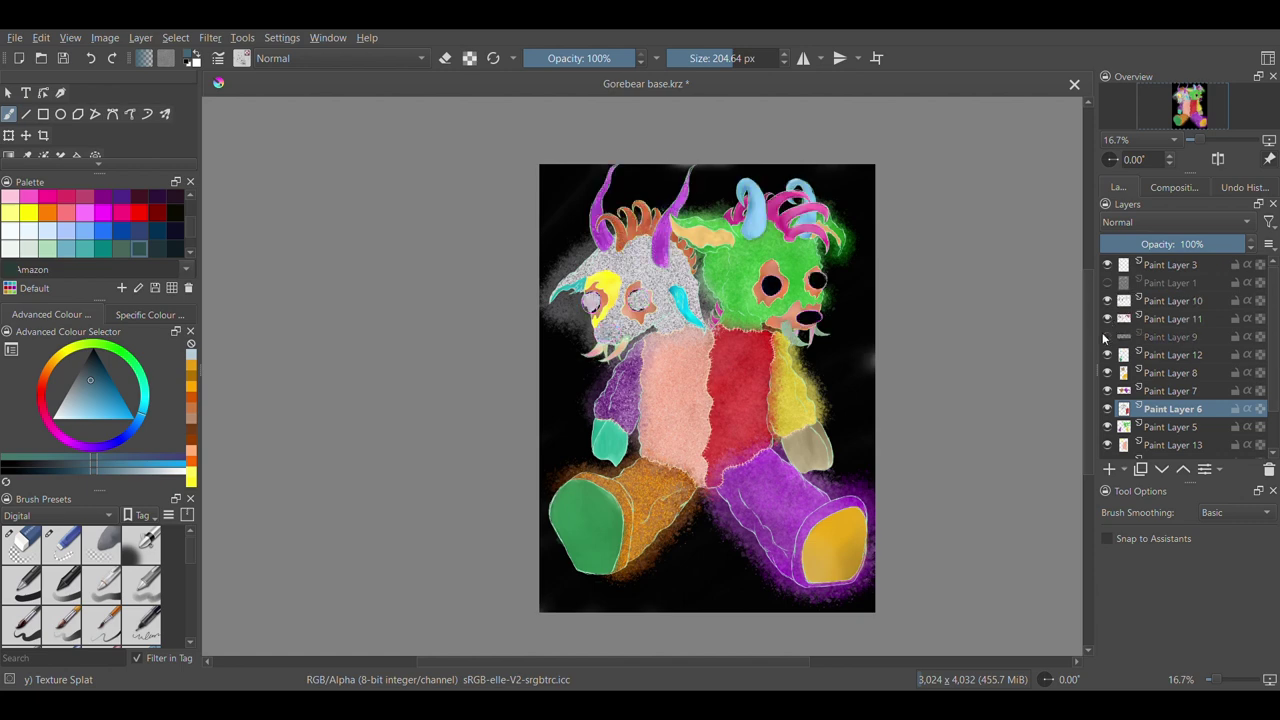
{"action": "left_click", "coordinate": [1107, 337]}
{"action": "left_click", "coordinate": [1107, 355]}
{"action": "left_click", "coordinate": [1107, 355]}
{"action": "left_click", "coordinate": [1107, 409]}
{"action": "left_click", "coordinate": [1107, 409]}
Try Lighten, Overlay and Multiply blending on Paint Layer 6, then settle on Addition
{"action": "left_click", "coordinate": [1150, 223]}
{"action": "left_click", "coordinate": [1161, 132]}
{"action": "scroll", "coordinate": [1166, 224], "scroll_direction": "down", "scroll_amount": 5}
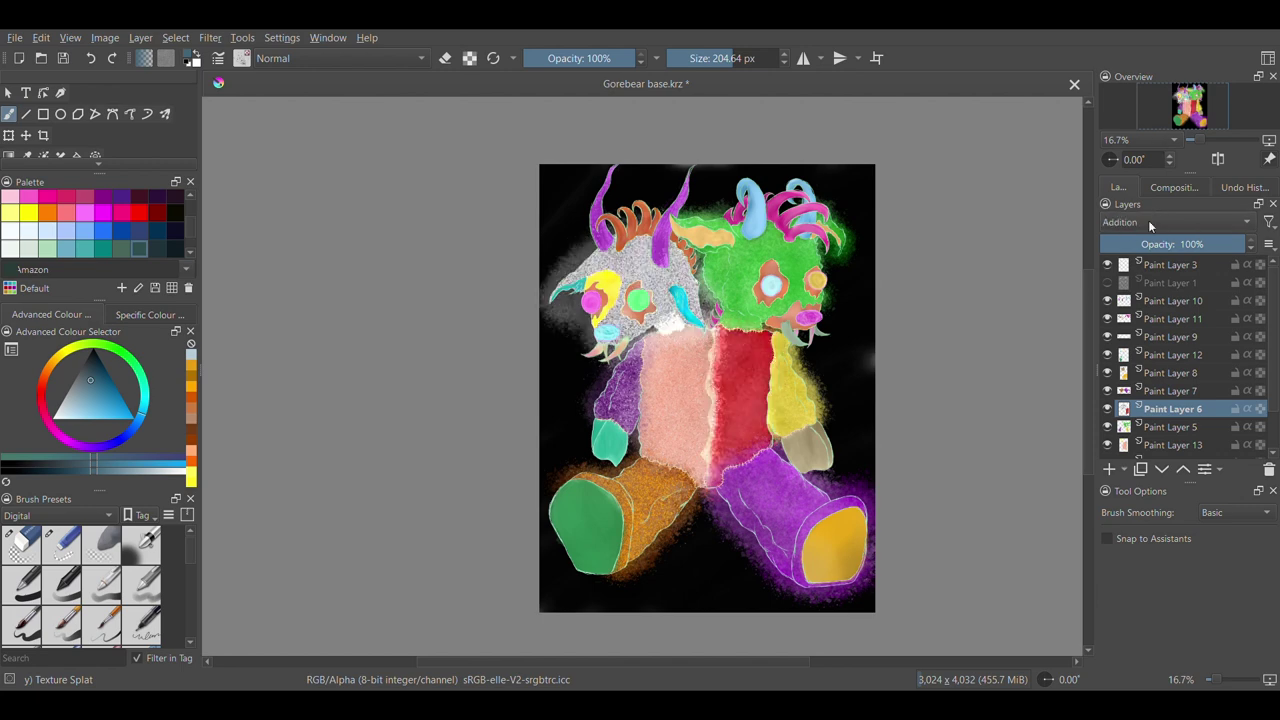
{"action": "scroll", "coordinate": [1160, 224], "scroll_direction": "down", "scroll_amount": 4}
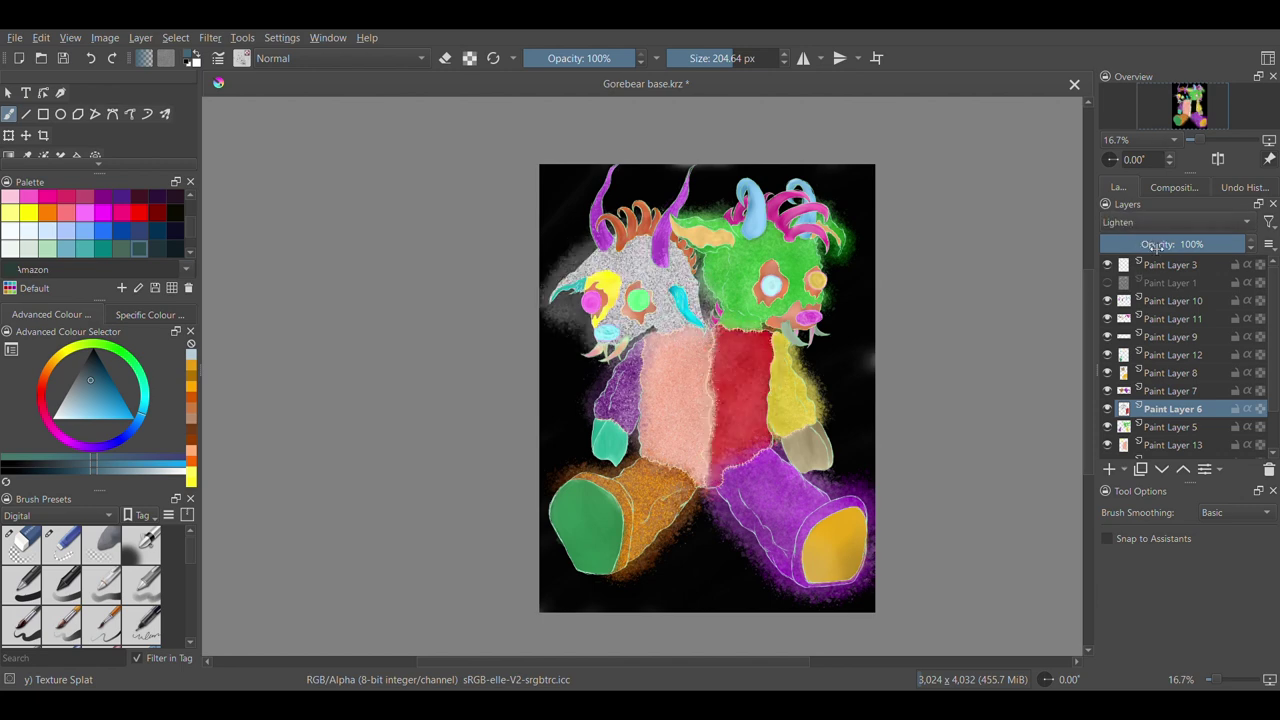
{"action": "scroll", "coordinate": [1160, 224], "scroll_direction": "down", "scroll_amount": 4}
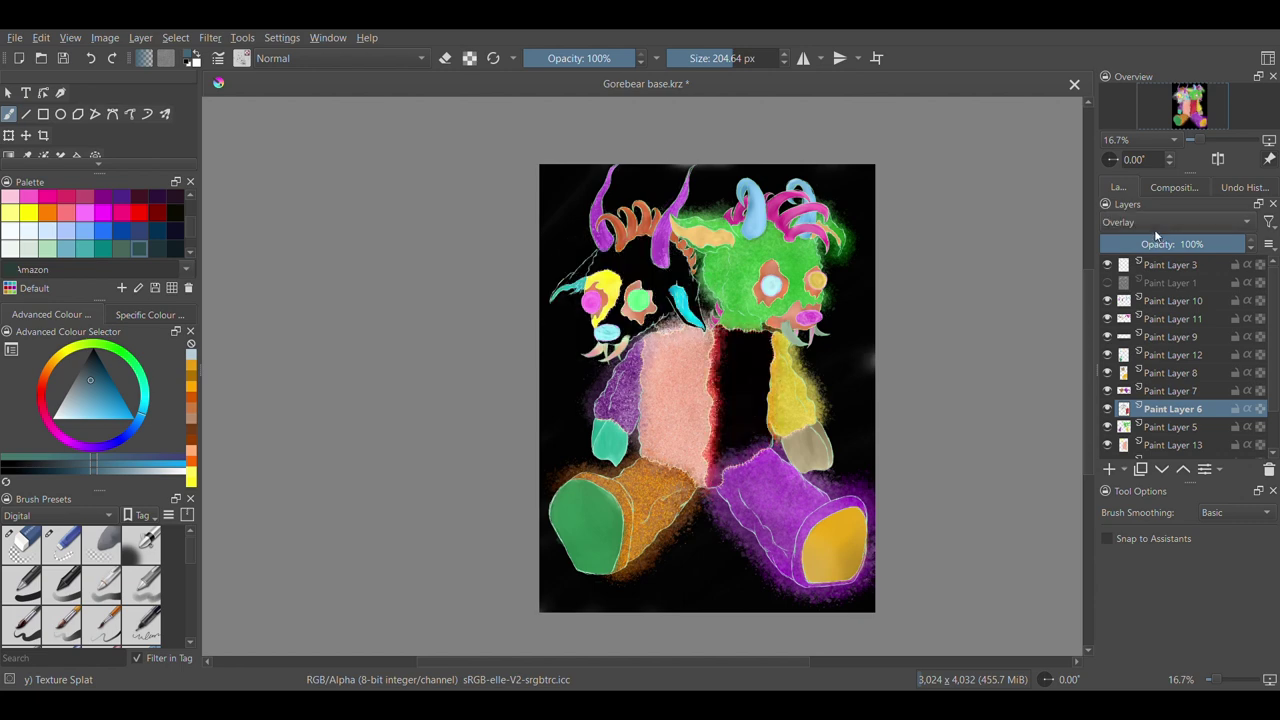
{"action": "scroll", "coordinate": [1160, 224], "scroll_direction": "down", "scroll_amount": 3}
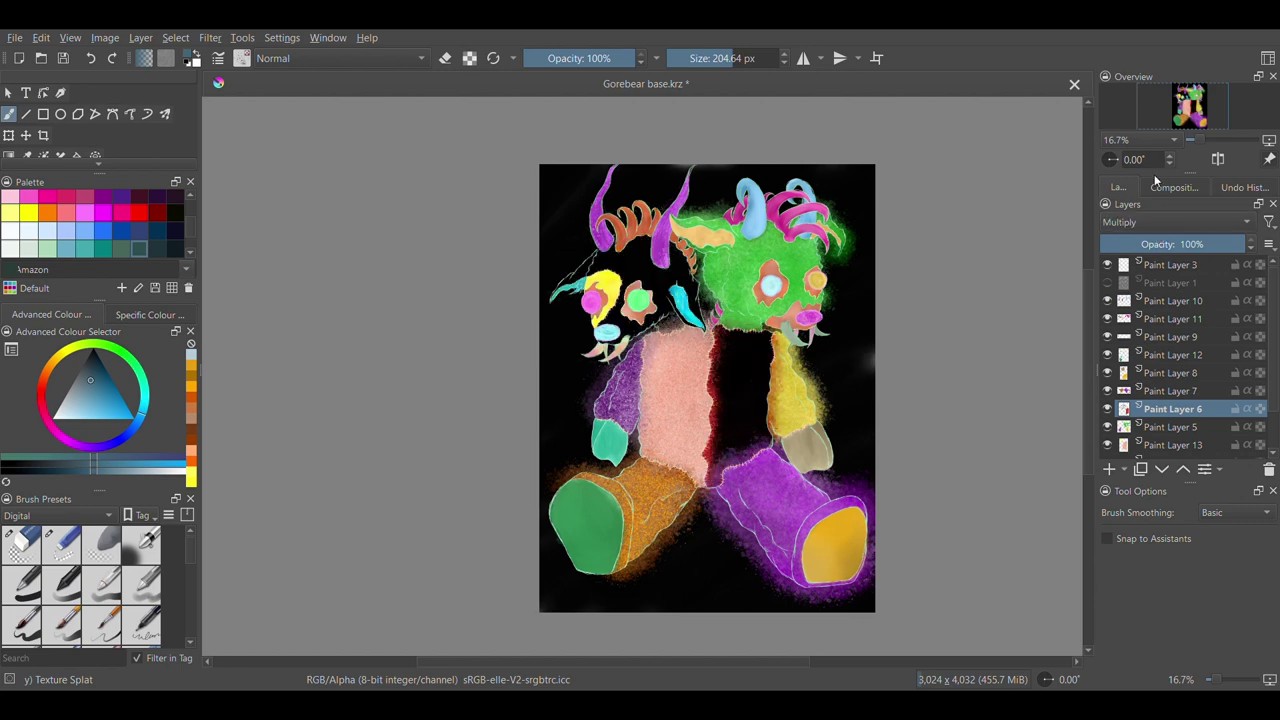
{"action": "scroll", "coordinate": [1150, 225], "scroll_direction": "up", "scroll_amount": 8}
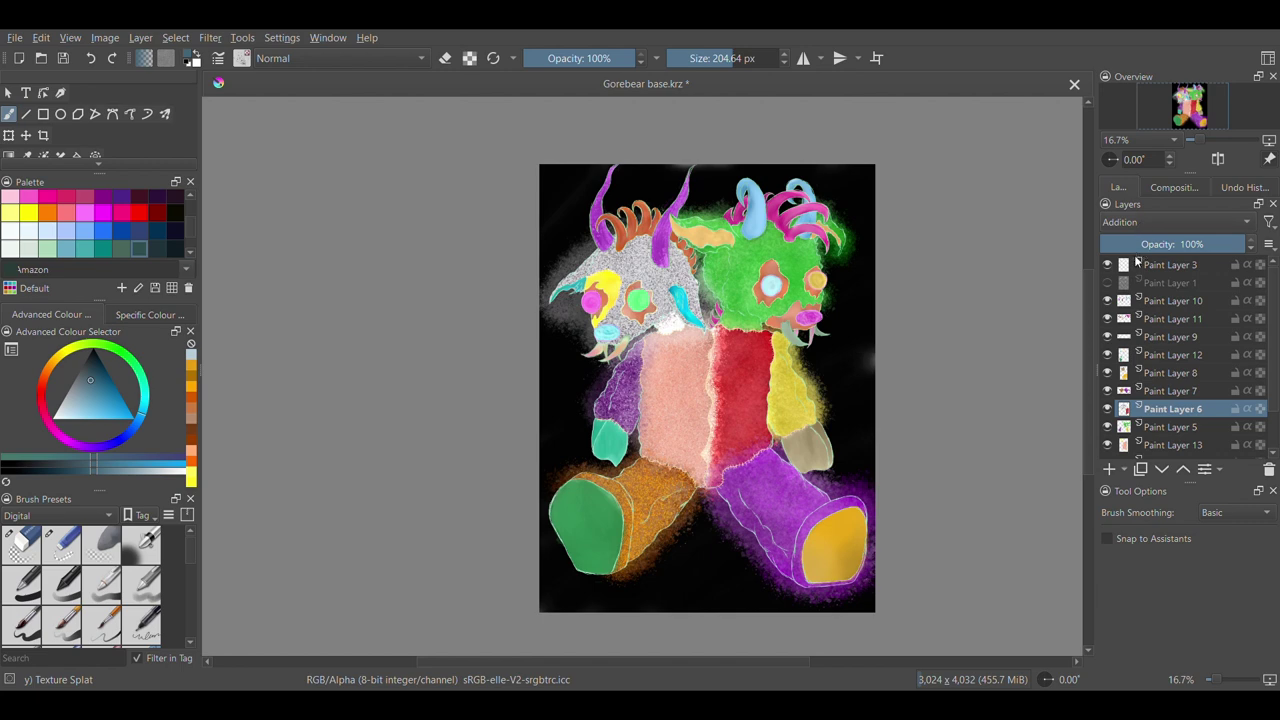
Set Paint Layer 5's blending mode to Addition after trying Soft Light (SVG), Lighten and Colour
{"action": "left_click", "coordinate": [1168, 427]}
{"action": "scroll", "coordinate": [1167, 222], "scroll_direction": "down", "scroll_amount": 2}
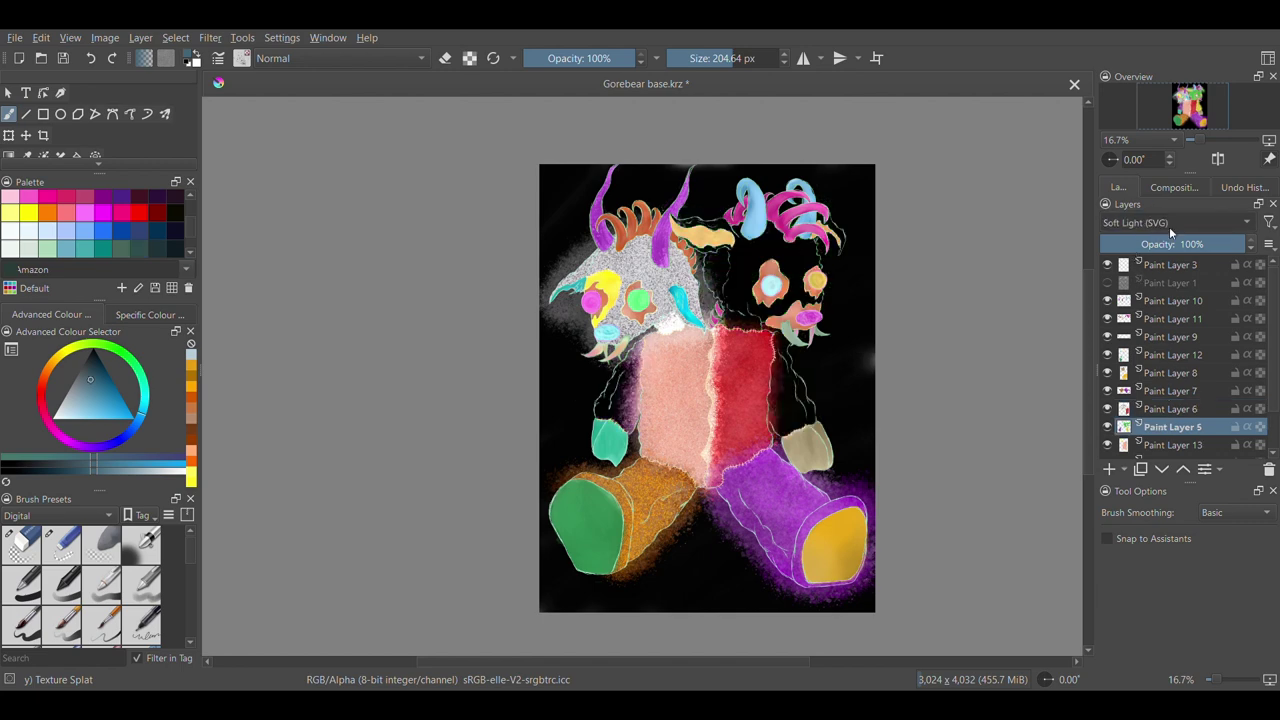
{"action": "scroll", "coordinate": [1160, 218], "scroll_direction": "up", "scroll_amount": 4}
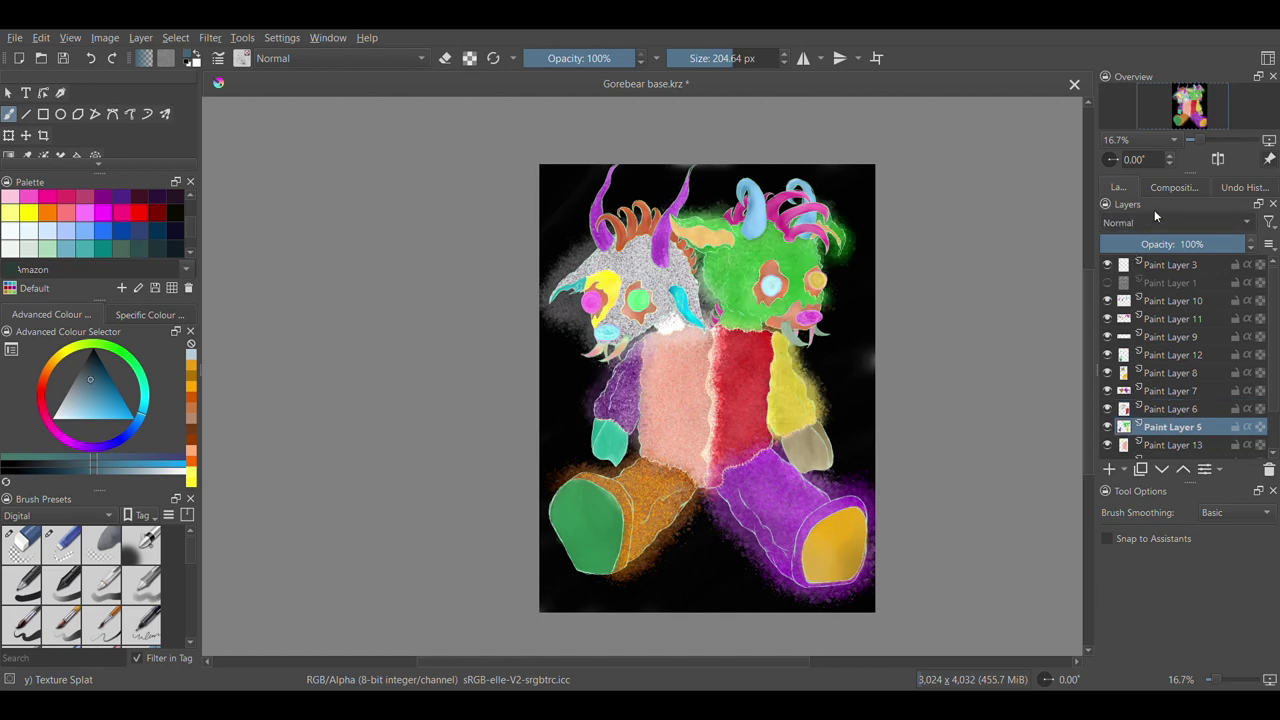
{"action": "scroll", "coordinate": [1150, 215], "scroll_direction": "up", "scroll_amount": 4}
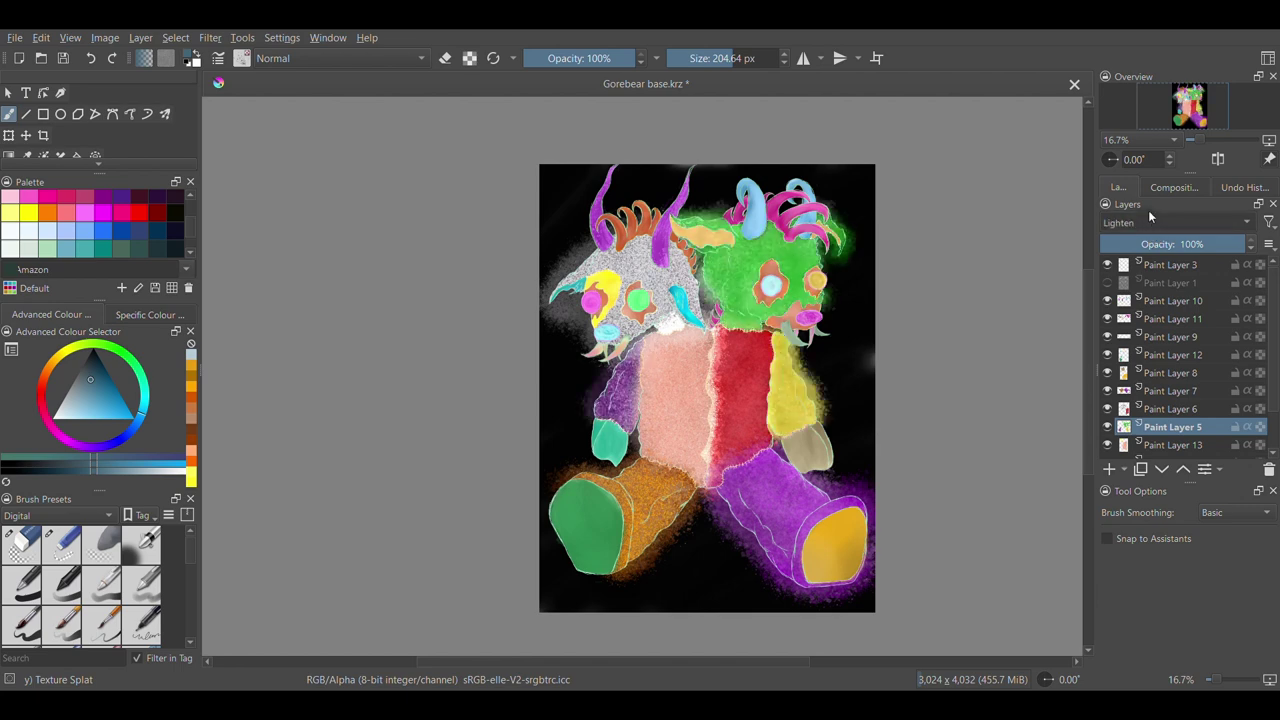
{"action": "scroll", "coordinate": [1145, 215], "scroll_direction": "up", "scroll_amount": 3}
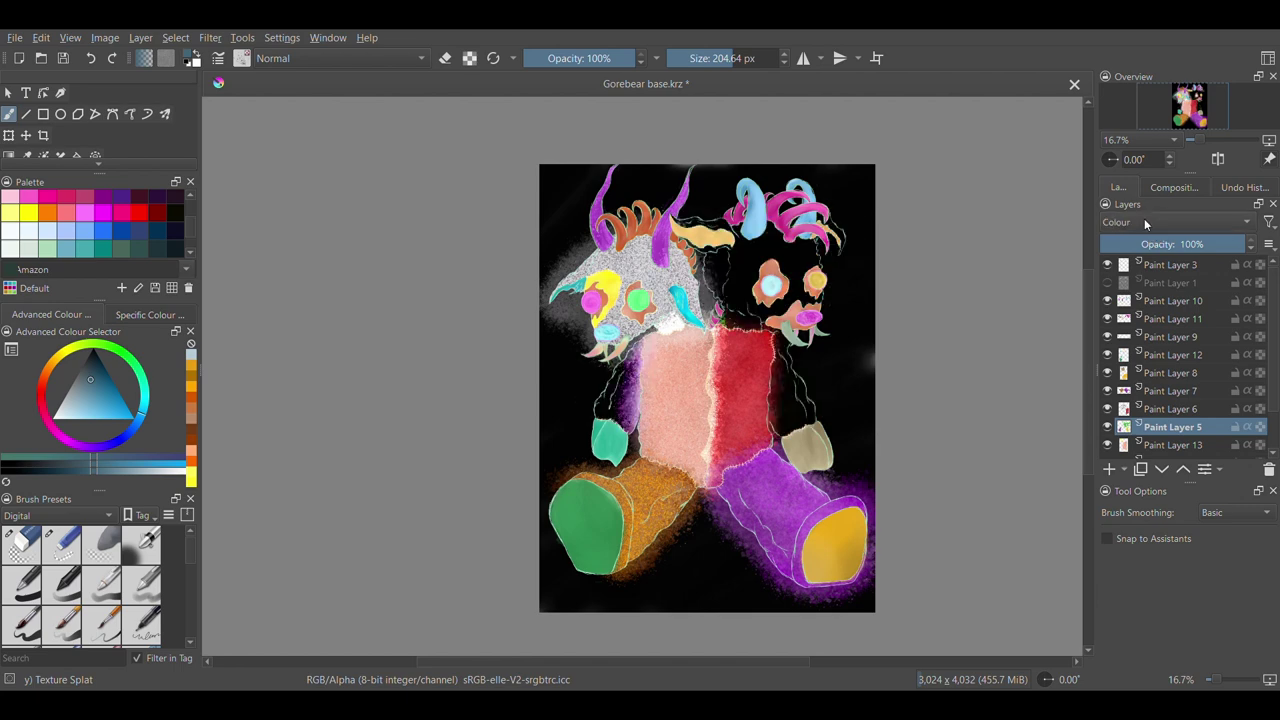
{"action": "scroll", "coordinate": [1146, 218], "scroll_direction": "up", "scroll_amount": 1}
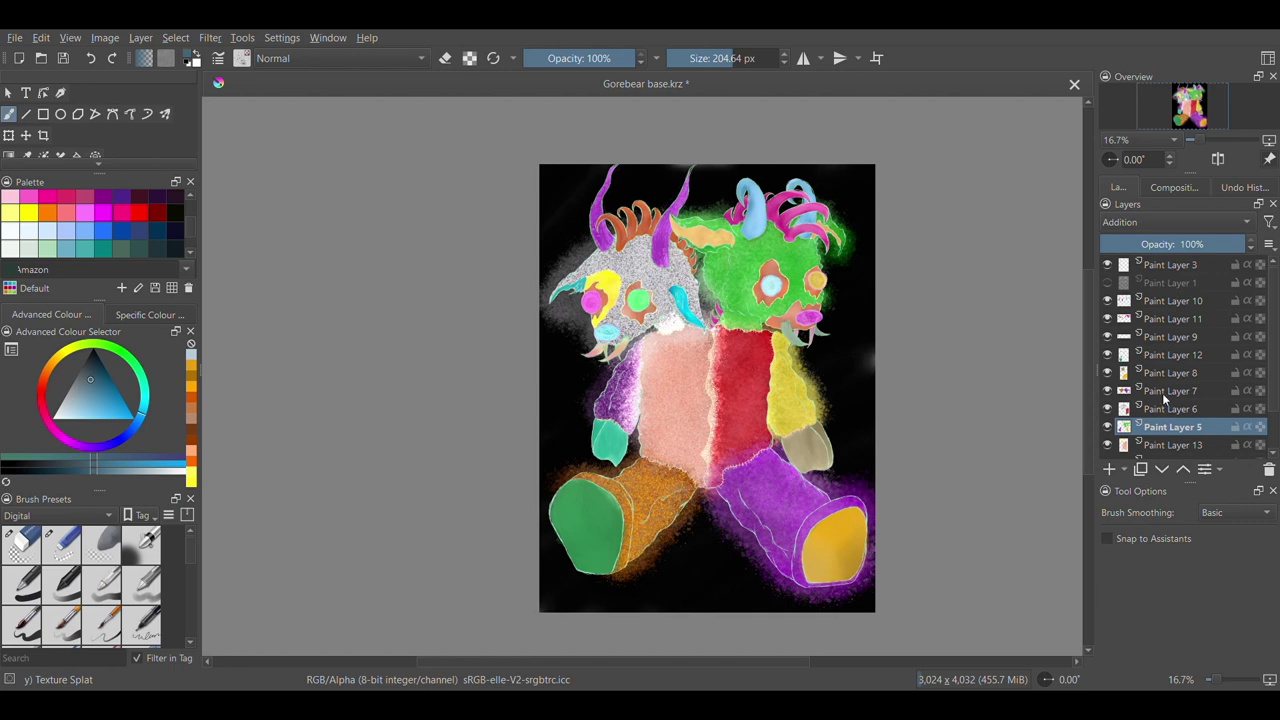
Hide Paint Layer 5 and set the blending mode of Paint Layer 13 to Screen
{"action": "left_click", "coordinate": [1107, 427]}
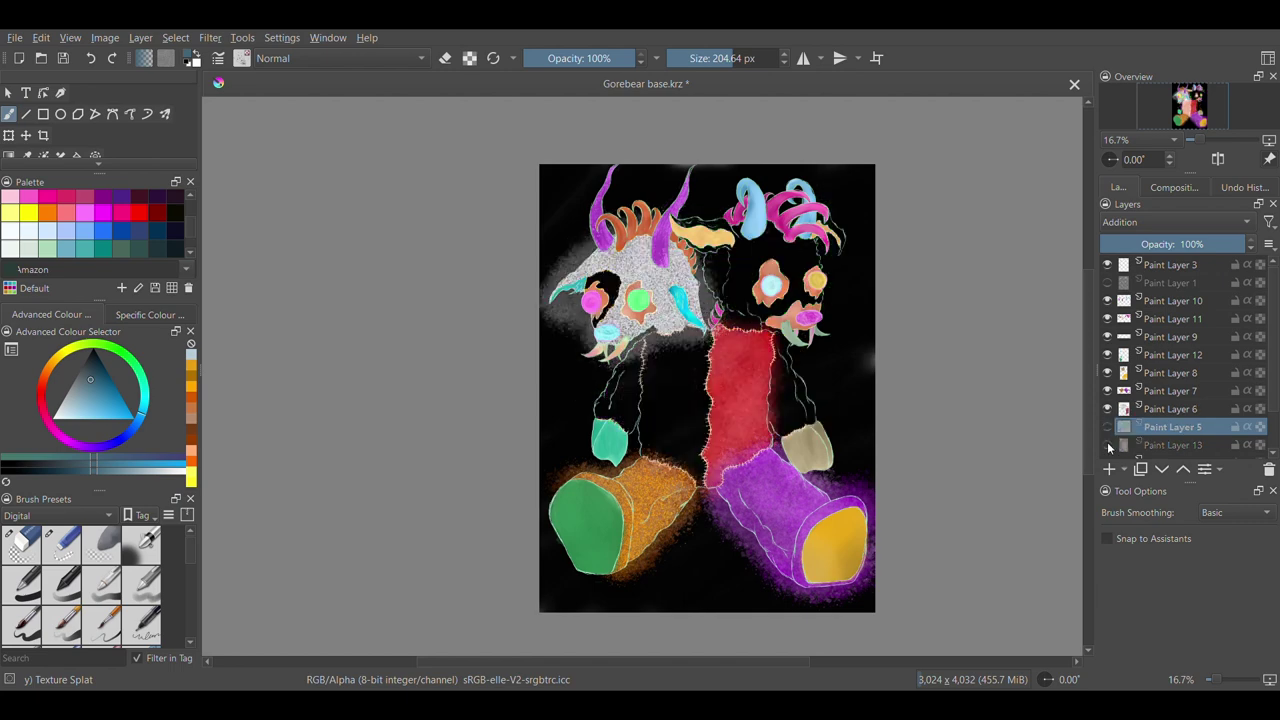
{"action": "left_click", "coordinate": [1175, 445]}
{"action": "scroll", "coordinate": [1151, 228], "scroll_direction": "down", "scroll_amount": 5}
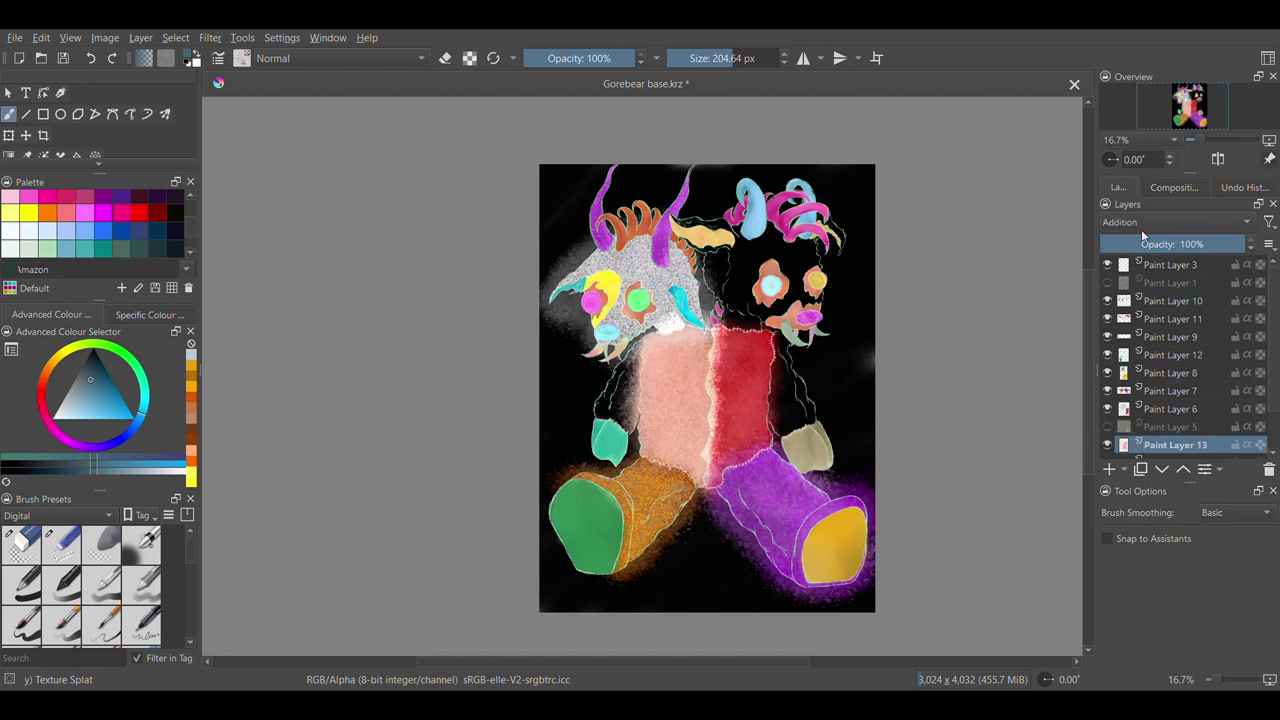
{"action": "scroll", "coordinate": [1151, 226], "scroll_direction": "down", "scroll_amount": 3}
On Paint Layer 13, erase the peach texture spilling over the grey head's chin and the upper red torso using Eraser Circle at 88% opacity
{"action": "key", "text": "e"}
{"action": "key", "text": "ctrl+plus"}
{"action": "key", "text": "ctrl+plus"}
{"action": "key", "text": "ctrl+plus"}
{"action": "key", "text": "ctrl+plus"}
{"action": "left_click_drag", "start_coordinate": [548, 661], "coordinate": [624, 661]}
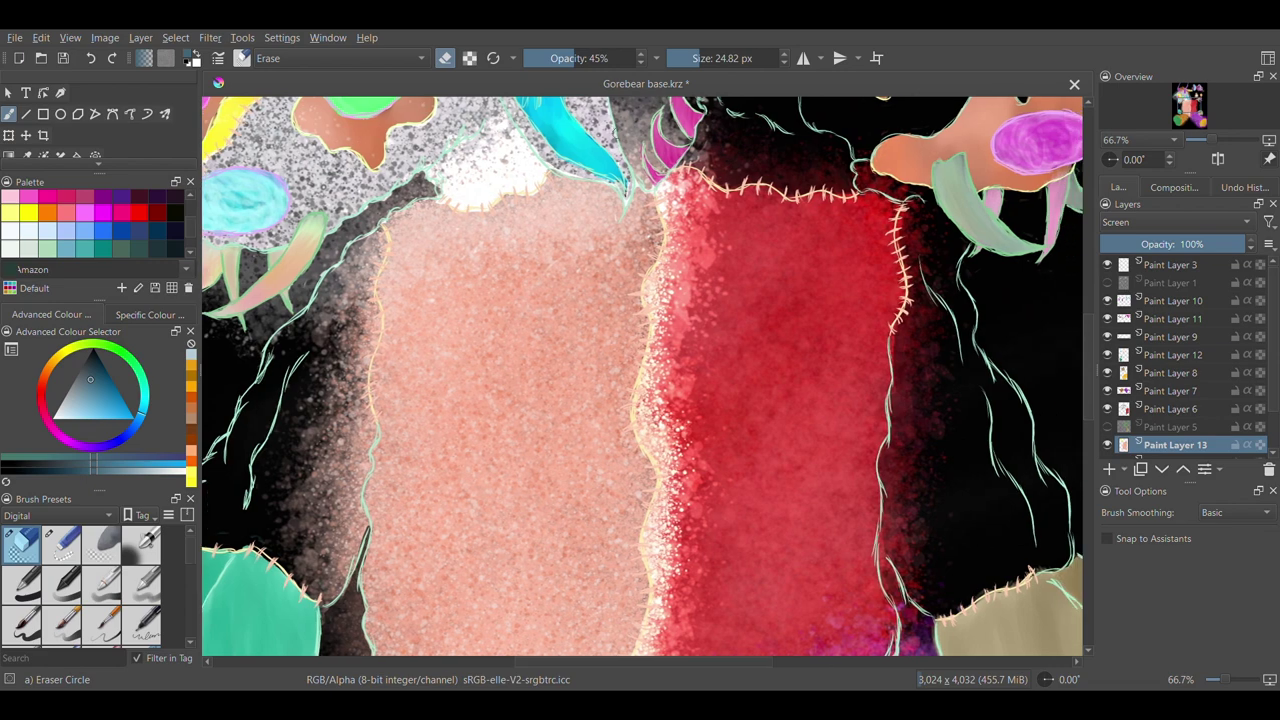
{"action": "left_click", "coordinate": [622, 58]}
{"action": "mouse_move", "coordinate": [684, 213]}
{"action": "left_mouse_down"}
{"action": "mouse_move", "coordinate": [686, 264]}
{"action": "mouse_move", "coordinate": [663, 206]}
{"action": "mouse_move", "coordinate": [692, 145]}
{"action": "mouse_move", "coordinate": [712, 300]}
{"action": "left_mouse_up"}
{"action": "mouse_move", "coordinate": [697, 366]}
{"action": "left_mouse_down"}
{"action": "mouse_move", "coordinate": [682, 256]}
{"action": "mouse_move", "coordinate": [668, 358]}
{"action": "left_mouse_up"}
{"action": "mouse_move", "coordinate": [438, 177]}
{"action": "left_mouse_down"}
{"action": "mouse_move", "coordinate": [466, 168]}
{"action": "mouse_move", "coordinate": [460, 200]}
{"action": "mouse_move", "coordinate": [530, 165]}
{"action": "mouse_move", "coordinate": [468, 190]}
{"action": "mouse_move", "coordinate": [470, 145]}
{"action": "mouse_move", "coordinate": [495, 120]}
{"action": "left_mouse_up"}
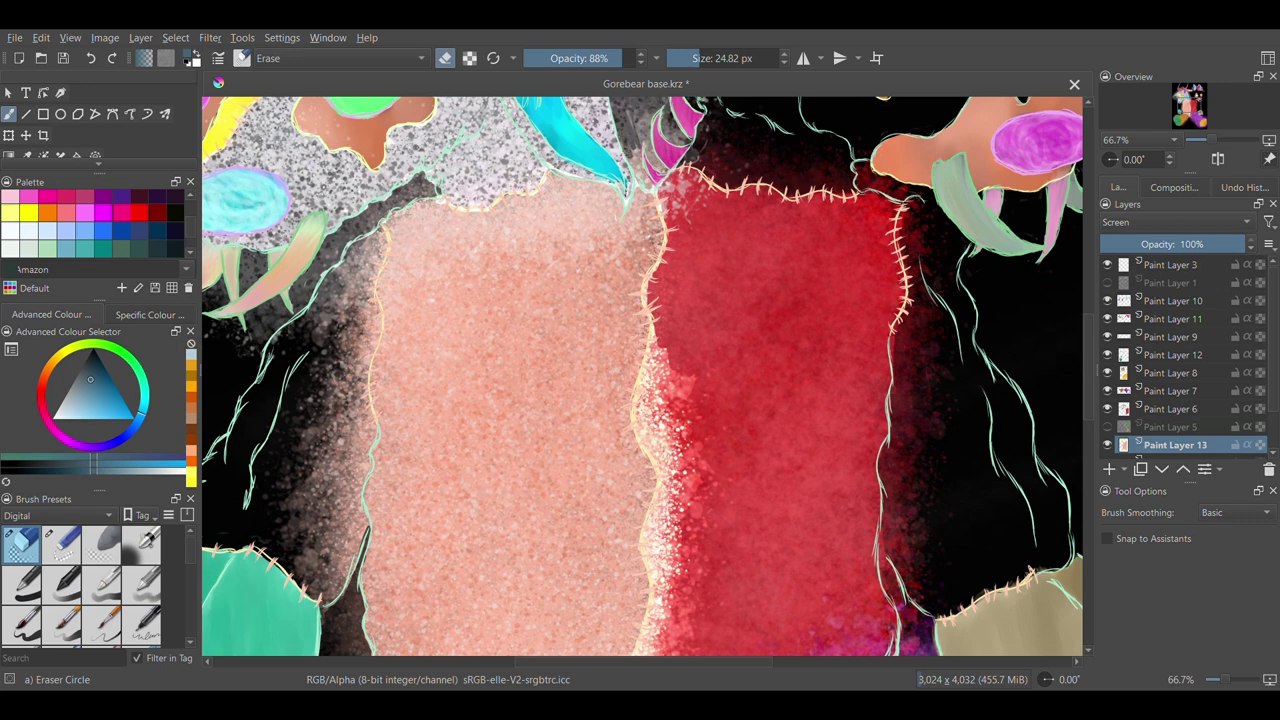
{"action": "mouse_move", "coordinate": [637, 120]}
{"action": "left_mouse_down"}
{"action": "mouse_move", "coordinate": [648, 160]}
{"action": "mouse_move", "coordinate": [683, 140]}
{"action": "left_mouse_up"}
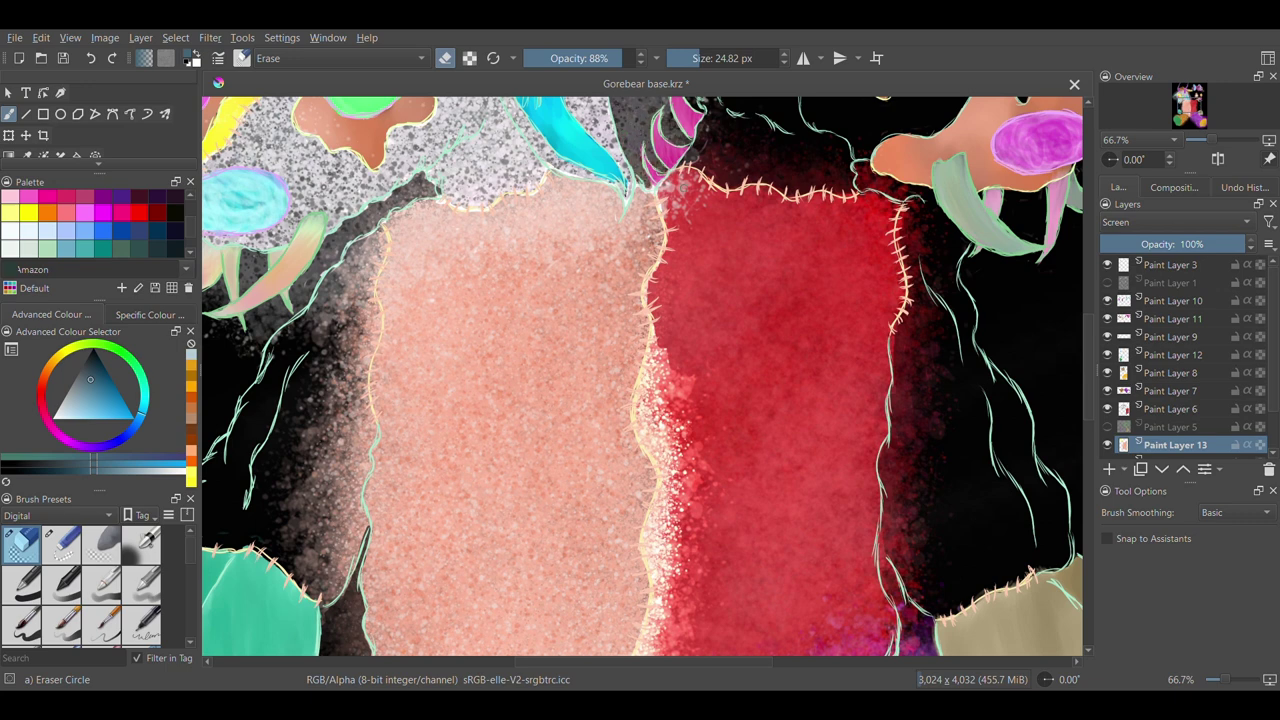
{"action": "mouse_move", "coordinate": [690, 302]}
{"action": "left_mouse_down"}
{"action": "mouse_move", "coordinate": [666, 400]}
{"action": "mouse_move", "coordinate": [640, 435]}
{"action": "mouse_move", "coordinate": [672, 490]}
{"action": "mouse_move", "coordinate": [664, 401]}
{"action": "mouse_move", "coordinate": [689, 357]}
{"action": "left_mouse_up"}
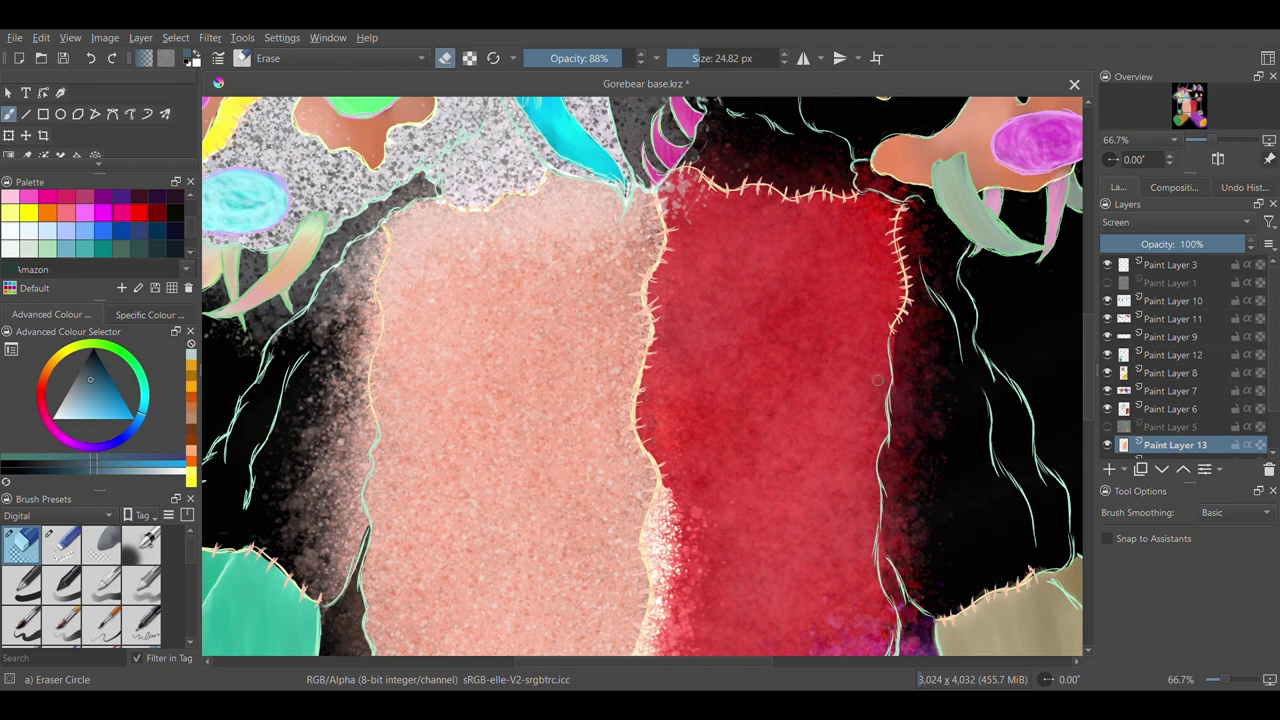
Erase the remaining peach texture spilling onto the lower part of the red torso along the centre seam
{"action": "scroll", "coordinate": [765, 338], "scroll_direction": "down", "scroll_amount": 5}
{"action": "mouse_move", "coordinate": [676, 445]}
{"action": "left_mouse_down"}
{"action": "mouse_move", "coordinate": [645, 485]}
{"action": "mouse_move", "coordinate": [630, 435]}
{"action": "mouse_move", "coordinate": [659, 357]}
{"action": "mouse_move", "coordinate": [655, 494]}
{"action": "mouse_move", "coordinate": [628, 446]}
{"action": "mouse_move", "coordinate": [640, 450]}
{"action": "mouse_move", "coordinate": [672, 365]}
{"action": "mouse_move", "coordinate": [685, 450]}
{"action": "mouse_move", "coordinate": [648, 292]}
{"action": "mouse_move", "coordinate": [697, 293]}
{"action": "left_mouse_up"}
{"action": "left_click", "coordinate": [90, 58]}
{"action": "mouse_move", "coordinate": [665, 478]}
{"action": "left_mouse_down"}
{"action": "mouse_move", "coordinate": [645, 540]}
{"action": "mouse_move", "coordinate": [668, 545]}
{"action": "mouse_move", "coordinate": [690, 496]}
{"action": "left_mouse_up"}
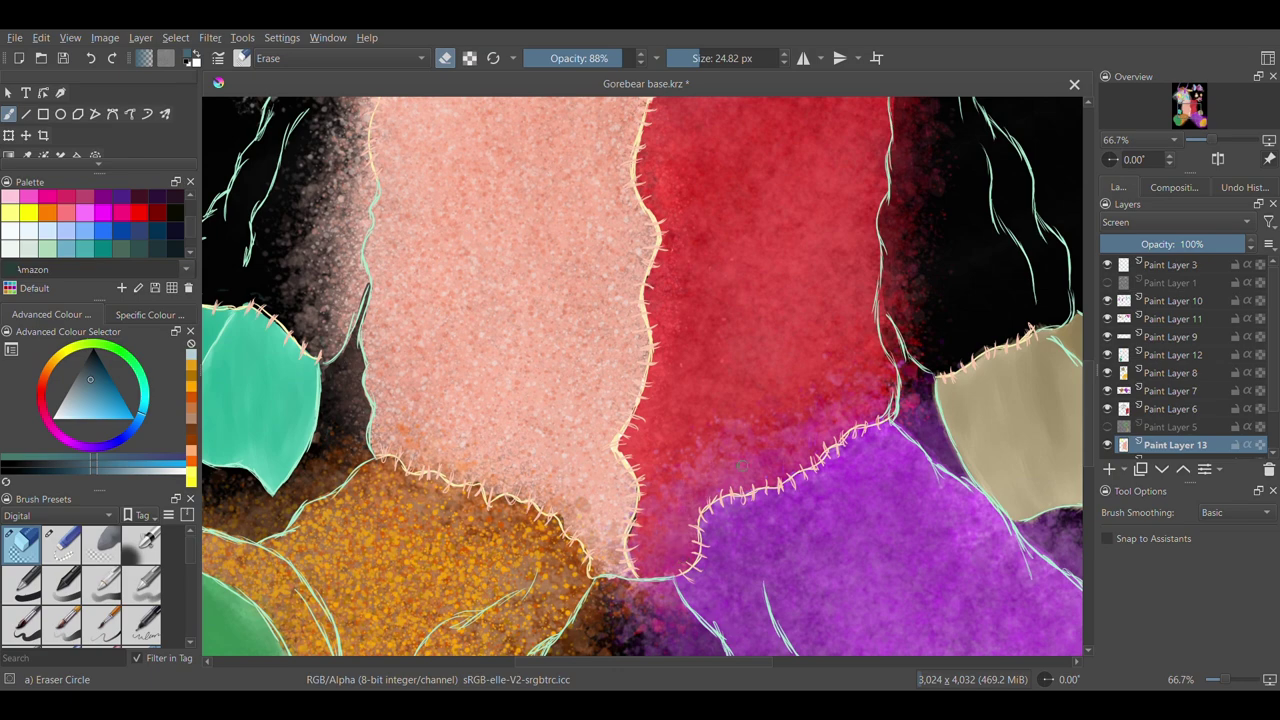
On Paint Layer 6, erase the texture spilling over the upper edge of the peach torso, and return to Paint Layer 13
{"action": "key", "text": "ctrl+minus"}
{"action": "key", "text": "ctrl+minus"}
{"action": "key", "text": "ctrl+minus"}
{"action": "key", "text": "ctrl+plus"}
{"action": "key", "text": "ctrl+plus"}
{"action": "left_click_drag", "start_coordinate": [742, 275], "coordinate": [832, 600]}
{"action": "scroll", "coordinate": [670, 310], "scroll_direction": "up", "scroll_amount": 1}
{"action": "left_click", "coordinate": [1171, 411]}
{"action": "mouse_move", "coordinate": [642, 326]}
{"action": "left_mouse_down"}
{"action": "mouse_move", "coordinate": [661, 290]}
{"action": "mouse_move", "coordinate": [697, 292]}
{"action": "mouse_move", "coordinate": [650, 364]}
{"action": "mouse_move", "coordinate": [697, 367]}
{"action": "mouse_move", "coordinate": [791, 301]}
{"action": "left_mouse_up"}
{"action": "mouse_move", "coordinate": [711, 262]}
{"action": "left_mouse_down"}
{"action": "mouse_move", "coordinate": [720, 294]}
{"action": "mouse_move", "coordinate": [763, 298]}
{"action": "mouse_move", "coordinate": [626, 308]}
{"action": "mouse_move", "coordinate": [575, 295]}
{"action": "mouse_move", "coordinate": [547, 338]}
{"action": "mouse_move", "coordinate": [577, 299]}
{"action": "left_mouse_up"}
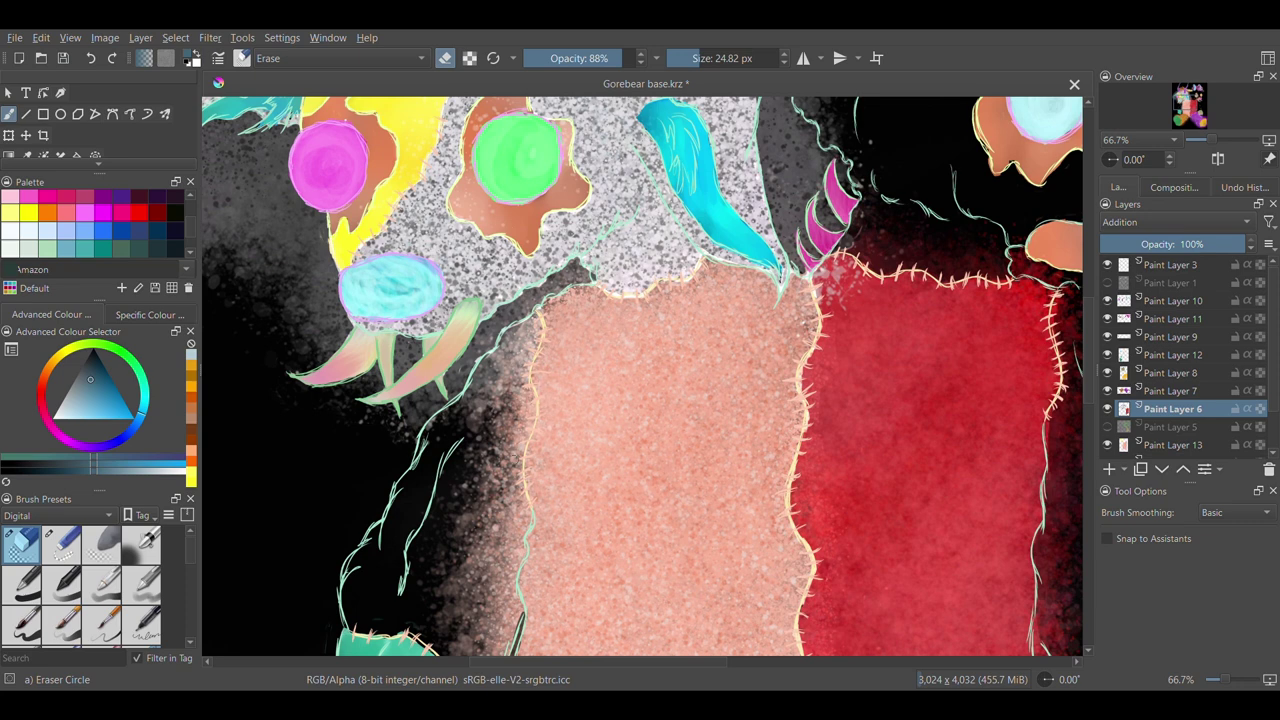
{"action": "key", "text": "Page_Down"}
{"action": "key", "text": "Page_Down"}
{"action": "left_click_drag", "start_coordinate": [525, 318], "coordinate": [527, 520]}
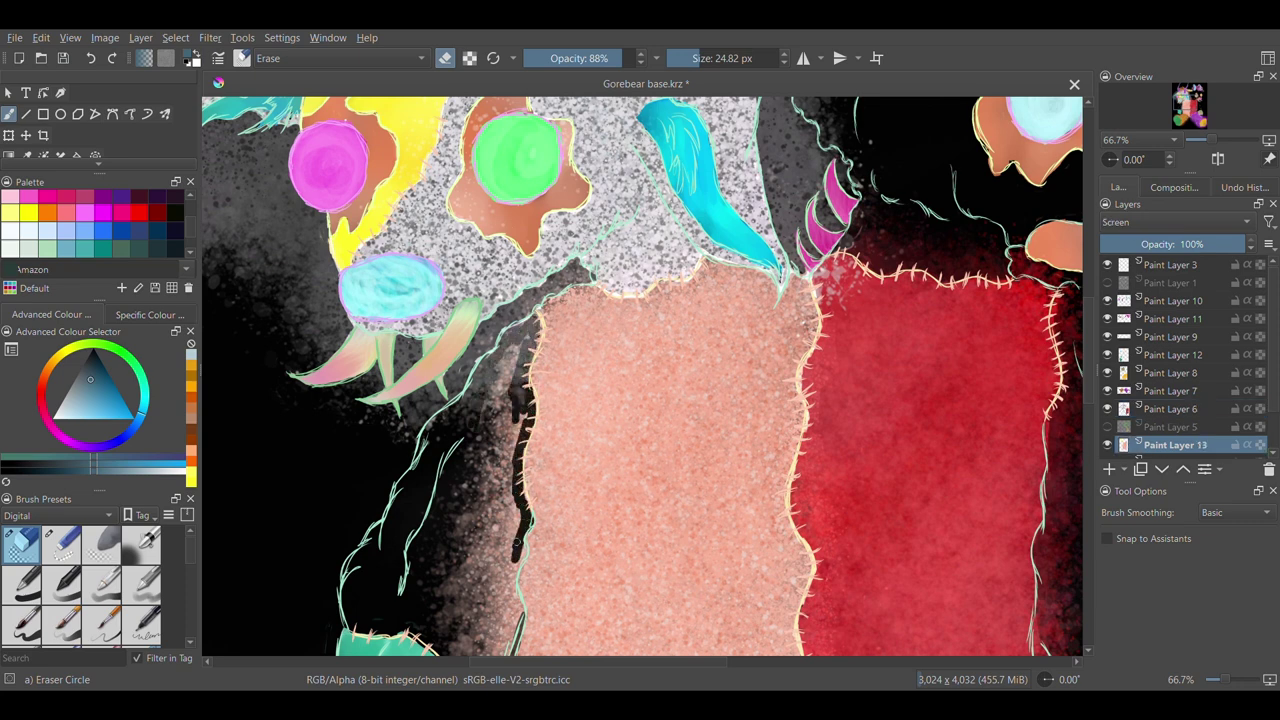
{"action": "left_click", "coordinate": [91, 58]}
{"action": "mouse_move", "coordinate": [490, 610]}
{"action": "left_mouse_down"}
{"action": "mouse_move", "coordinate": [515, 600]}
{"action": "mouse_move", "coordinate": [517, 451]}
{"action": "left_mouse_up"}
{"action": "key", "text": "ctrl+z"}
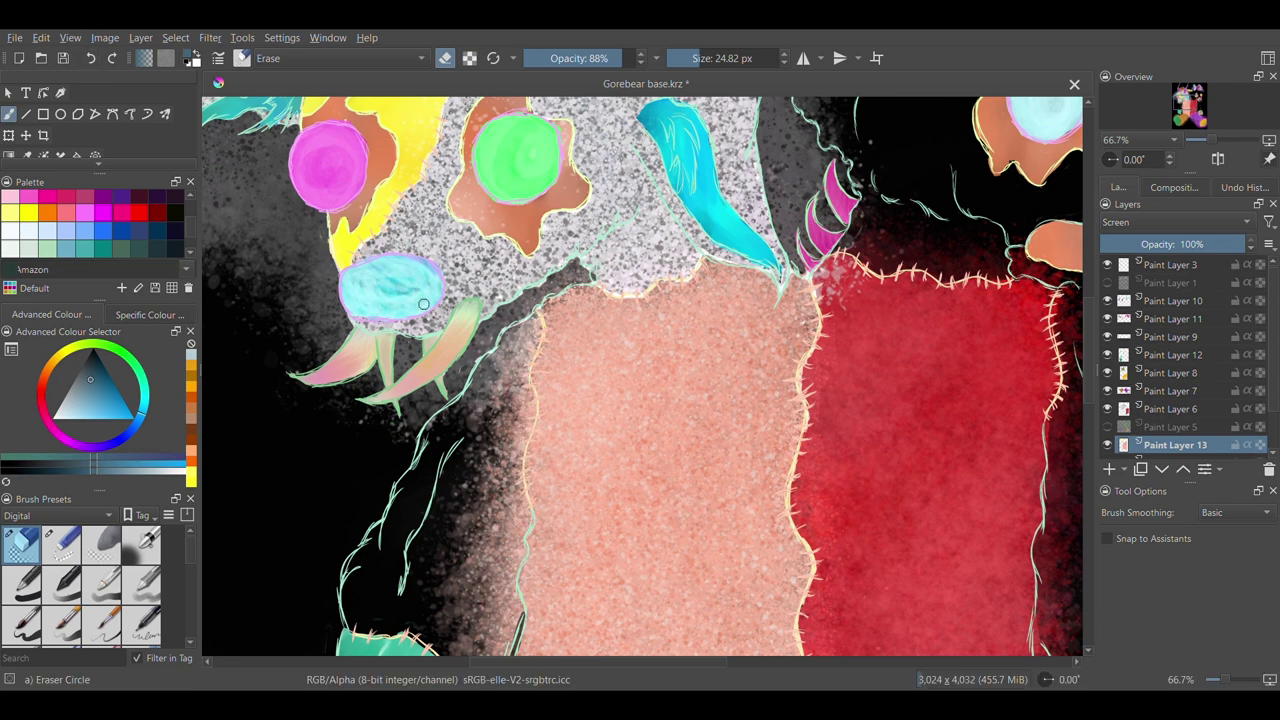
On Paint Layer 13, erase the peach texture spilling outside the peach torso's outer edge, from the chin down to the brown leg
{"action": "left_click_drag", "start_coordinate": [522, 358], "coordinate": [517, 490]}
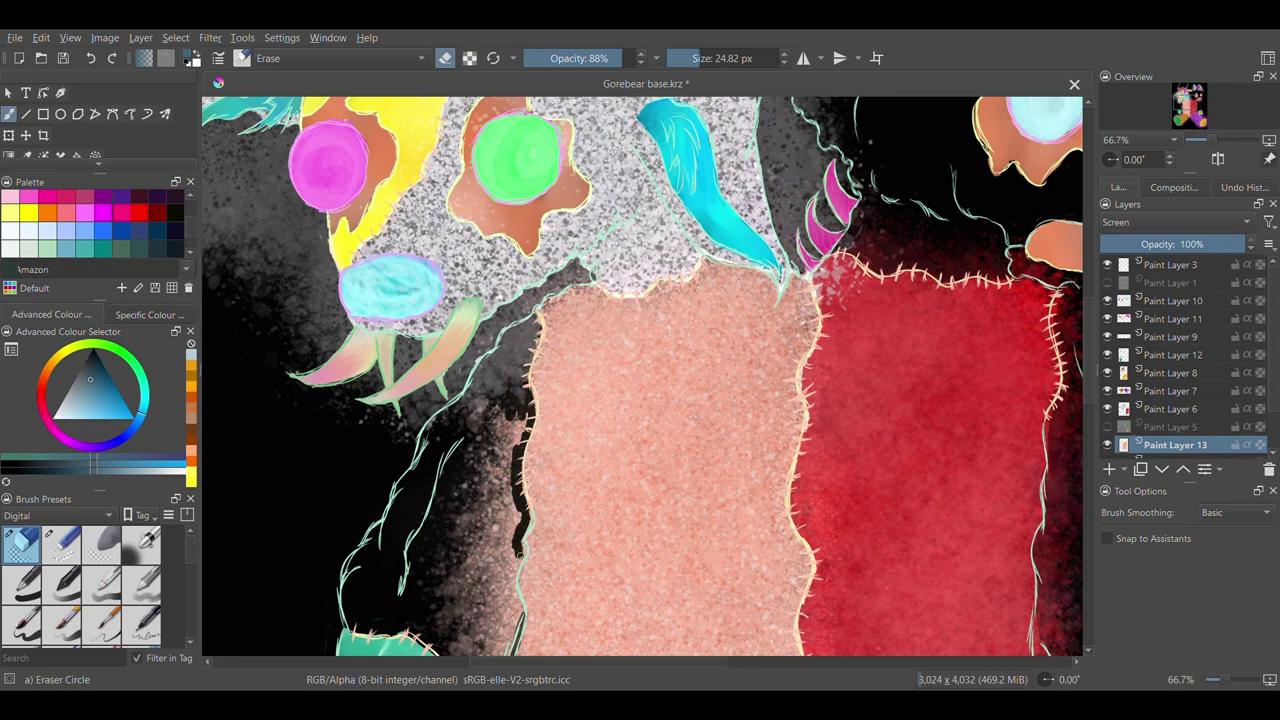
{"action": "mouse_move", "coordinate": [519, 613]}
{"action": "left_mouse_down"}
{"action": "mouse_move", "coordinate": [482, 648]}
{"action": "mouse_move", "coordinate": [446, 560]}
{"action": "mouse_move", "coordinate": [500, 600]}
{"action": "mouse_move", "coordinate": [467, 508]}
{"action": "left_mouse_up"}
{"action": "mouse_move", "coordinate": [477, 503]}
{"action": "left_mouse_down"}
{"action": "mouse_move", "coordinate": [510, 540]}
{"action": "mouse_move", "coordinate": [475, 410]}
{"action": "mouse_move", "coordinate": [525, 420]}
{"action": "left_mouse_up"}
{"action": "scroll", "coordinate": [688, 435], "scroll_direction": "down", "scroll_amount": 3}
{"action": "mouse_move", "coordinate": [470, 505]}
{"action": "left_mouse_down"}
{"action": "mouse_move", "coordinate": [486, 541]}
{"action": "mouse_move", "coordinate": [502, 518]}
{"action": "mouse_move", "coordinate": [512, 544]}
{"action": "mouse_move", "coordinate": [488, 595]}
{"action": "mouse_move", "coordinate": [505, 625]}
{"action": "left_mouse_up"}
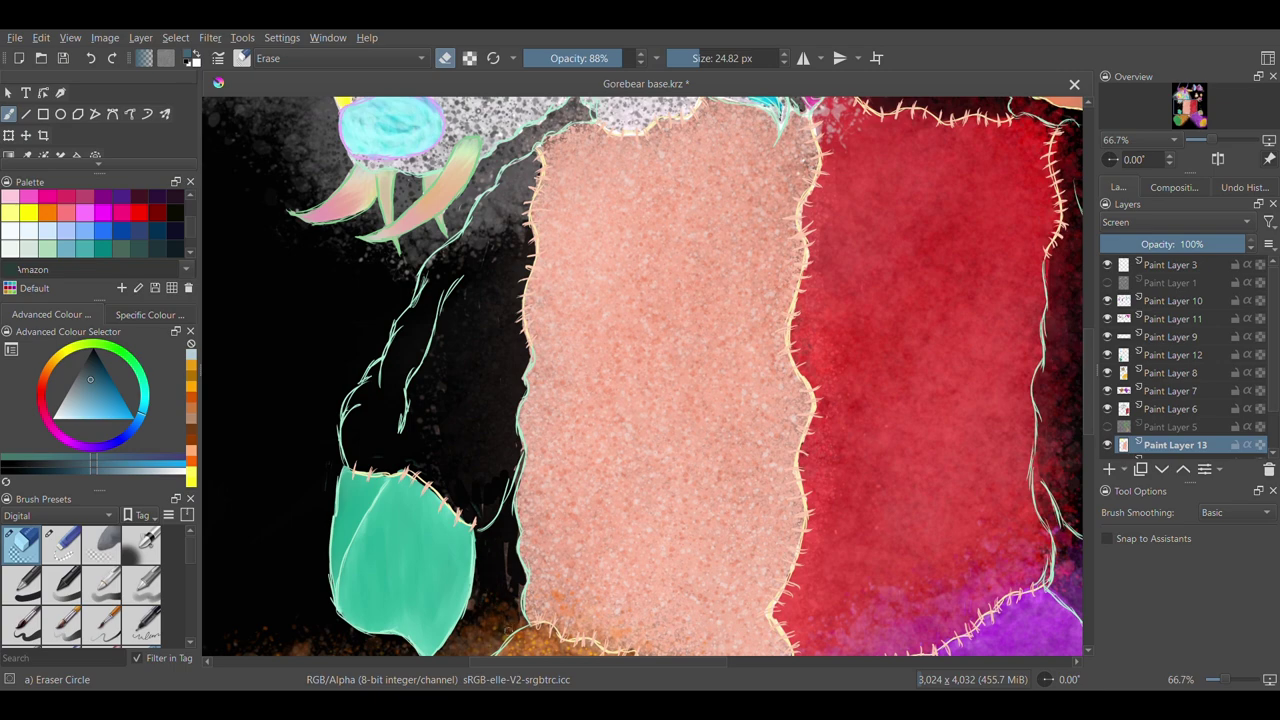
Show Paint Layer 5 again and bring the whole figure into view
{"action": "key", "text": "minus"}
{"action": "key", "text": "minus"}
{"action": "key", "text": "minus"}
{"action": "key", "text": "minus"}
{"action": "left_click", "coordinate": [1107, 426]}
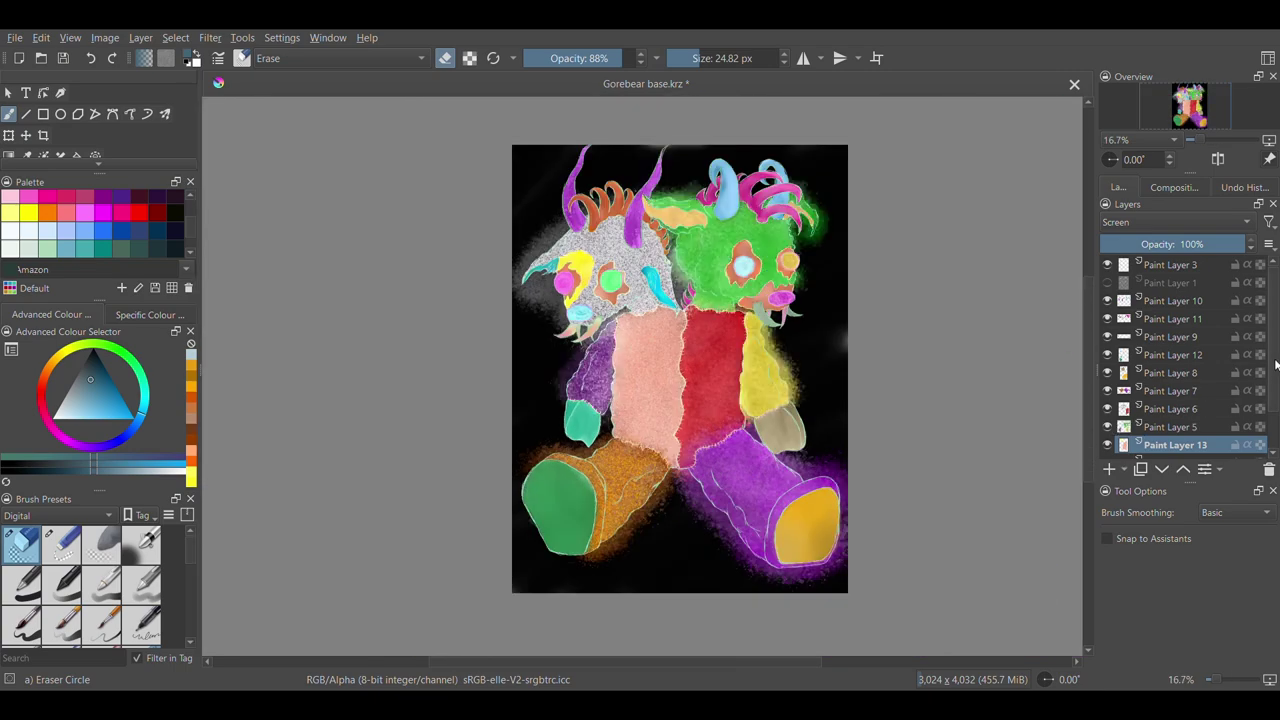
Set the blending mode of the line art on Paint Layer 3 to Subtract after trying Inverse Subtract
{"action": "left_click", "coordinate": [1172, 265]}
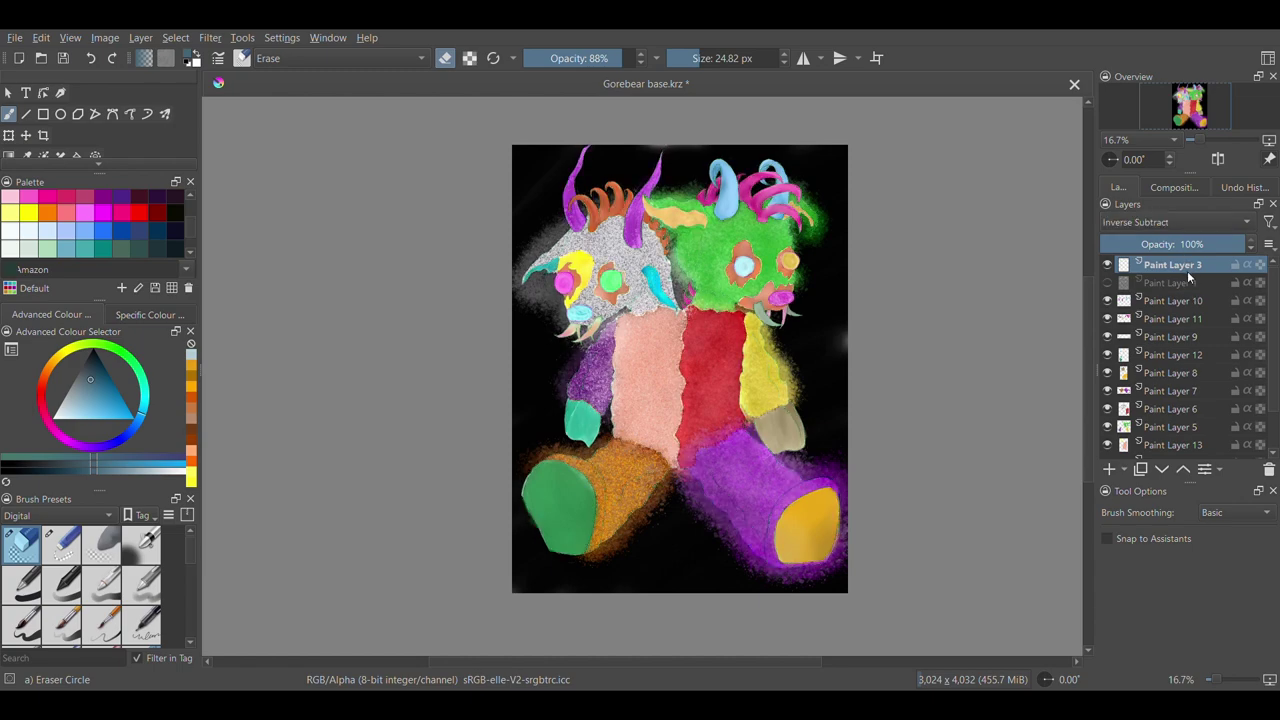
{"action": "left_click", "coordinate": [1170, 225]}
{"action": "left_click", "coordinate": [1167, 246]}
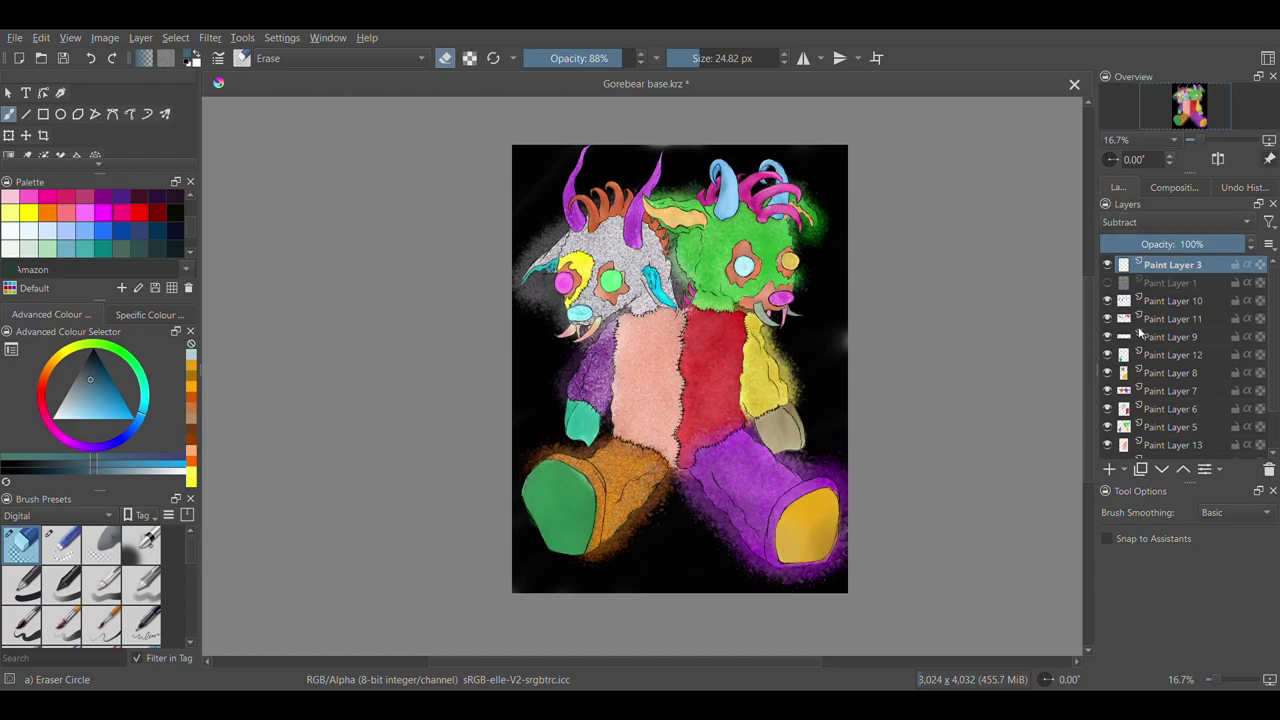